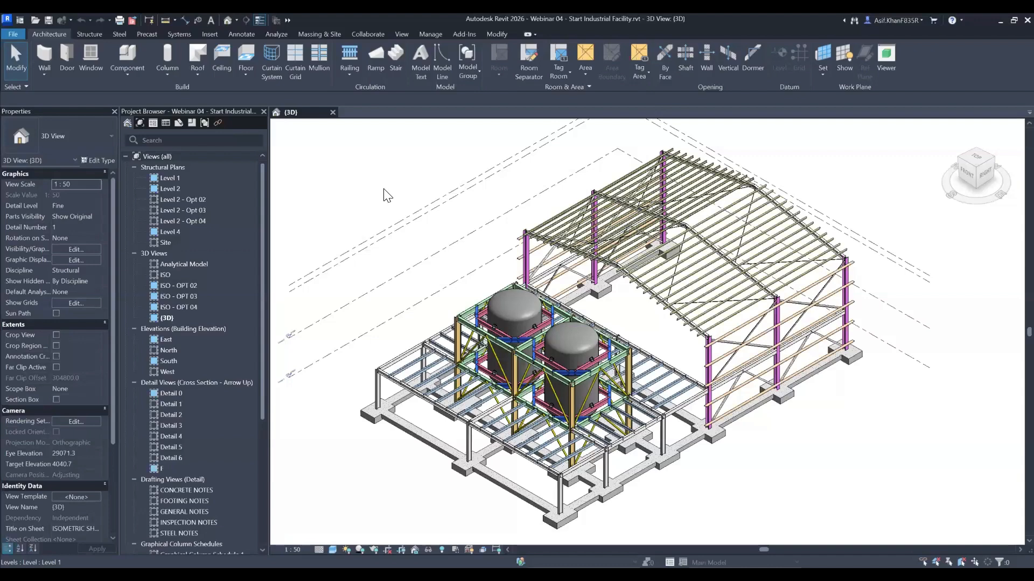
# - Examine the portal frame building, the platform and the tank support frames from several sides in the 3D view
pyautogui.moveTo(473, 256); pyautogui.dragTo(501, 235, button='middle')
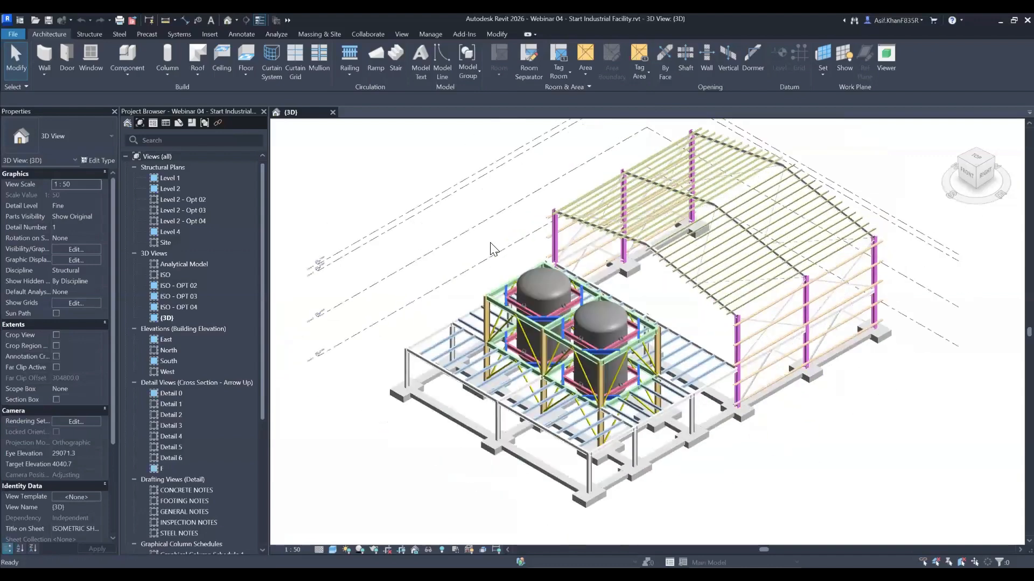
pyautogui.scroll(-3, 469, 205)
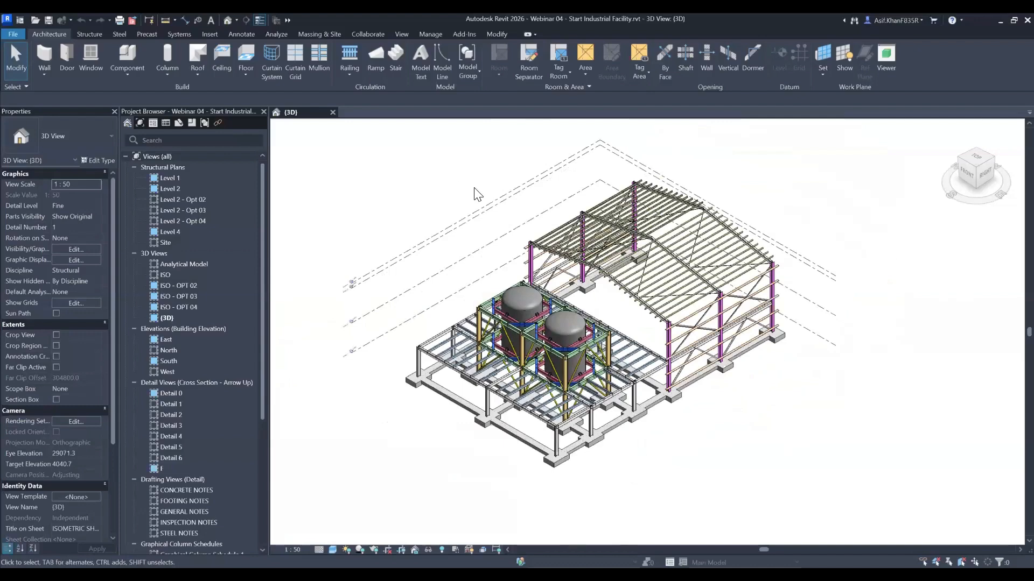
pyautogui.keyDown('shift'); pyautogui.moveTo(514, 276); pyautogui.dragTo(434, 159, button='middle'); pyautogui.keyUp('shift')
pyautogui.moveTo(434, 153); pyautogui.dragTo(495, 187)
pyautogui.keyDown('shift'); pyautogui.moveTo(625, 255); pyautogui.dragTo(814, 363, button='middle'); pyautogui.keyUp('shift')
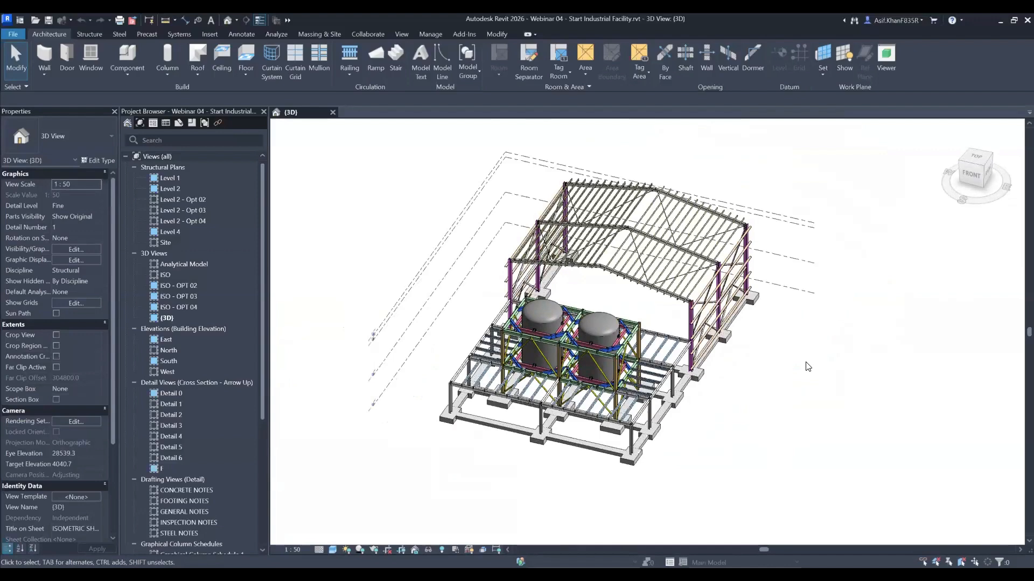
pyautogui.keyDown('shift'); pyautogui.moveTo(759, 376); pyautogui.dragTo(603, 318, button='middle'); pyautogui.keyUp('shift')
pyautogui.scroll(5, 603, 318)
pyautogui.moveTo(676, 286); pyautogui.dragTo(685, 284, button='middle')
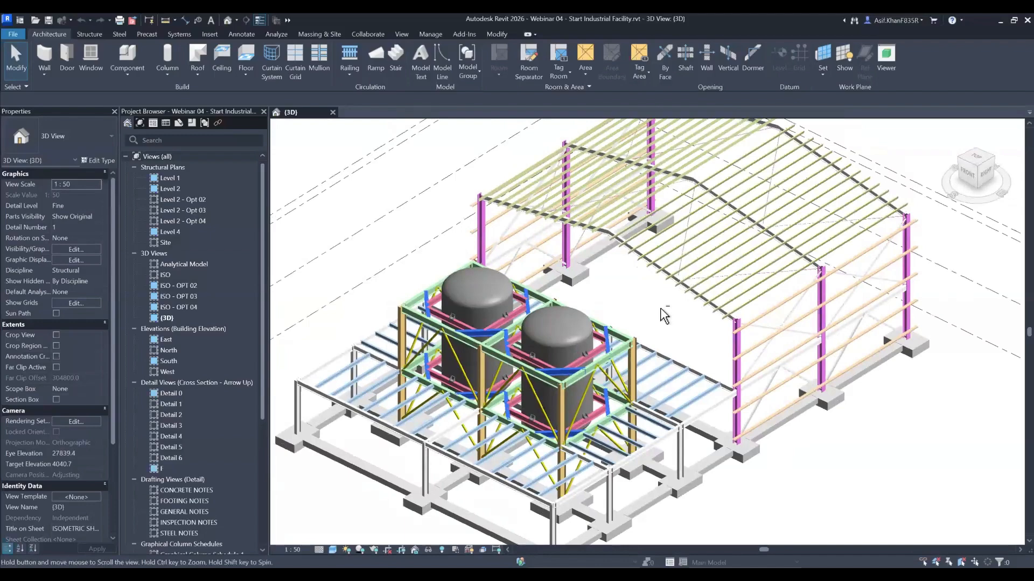
pyautogui.scroll(1, 463, 360)
pyautogui.scroll(-1, 464, 324)
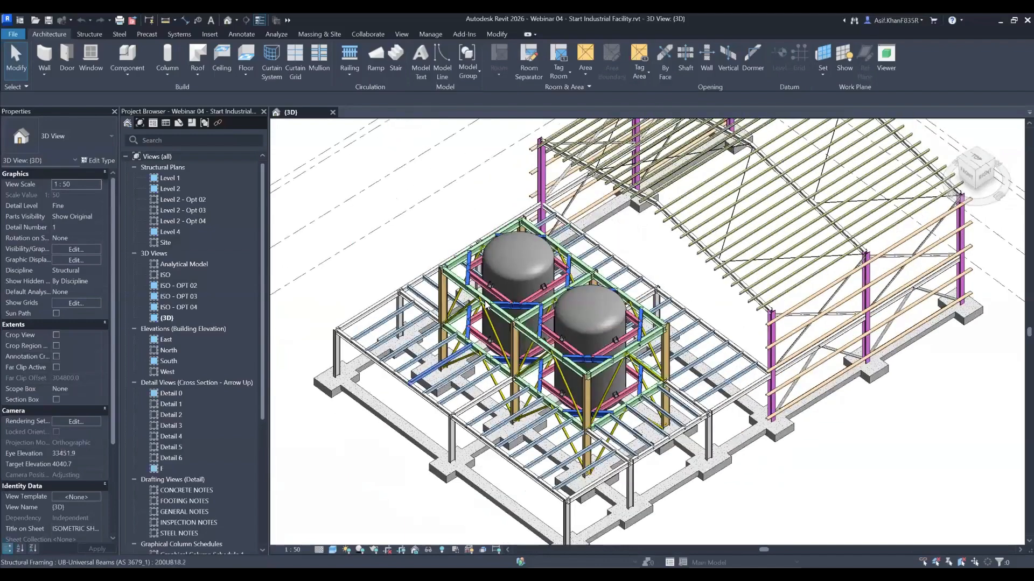
pyautogui.scroll(4, 466, 295)
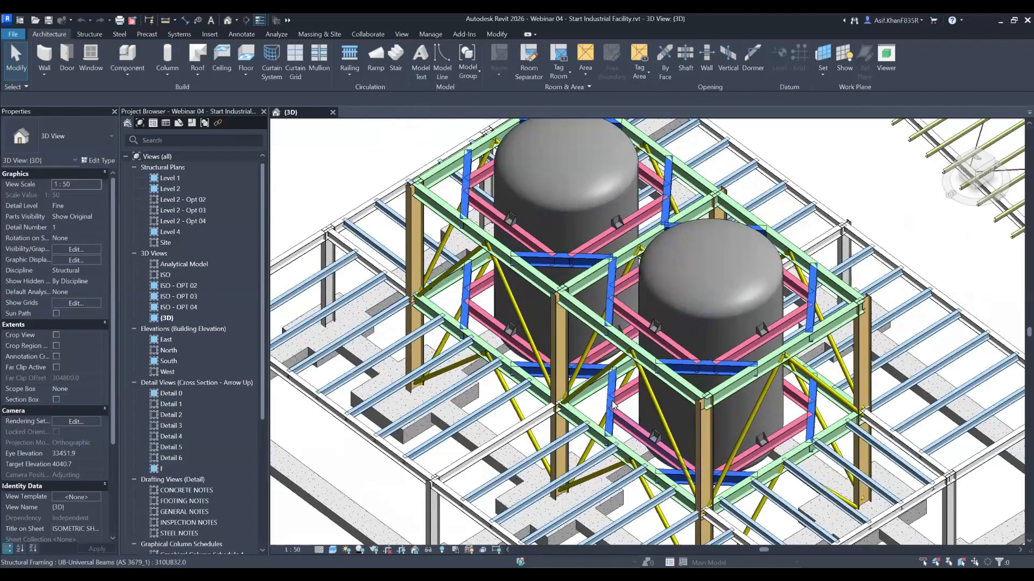
pyautogui.scroll(-5, 677, 403)
pyautogui.keyDown('shift'); pyautogui.moveTo(522, 470); pyautogui.dragTo(615, 331, button='middle'); pyautogui.keyUp('shift')
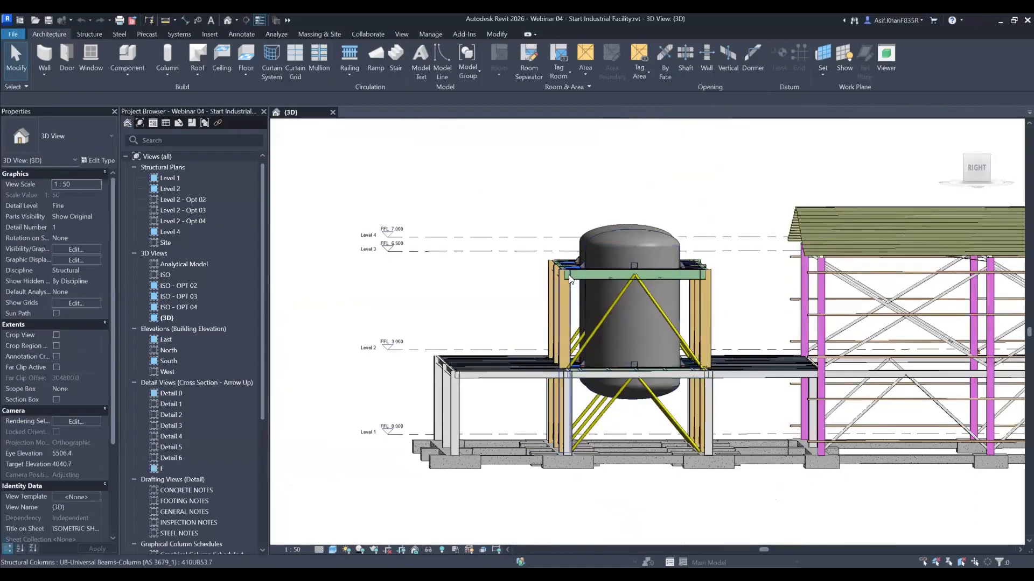
pyautogui.keyDown('shift'); pyautogui.moveTo(599, 223); pyautogui.dragTo(649, 325, button='middle'); pyautogui.keyUp('shift')
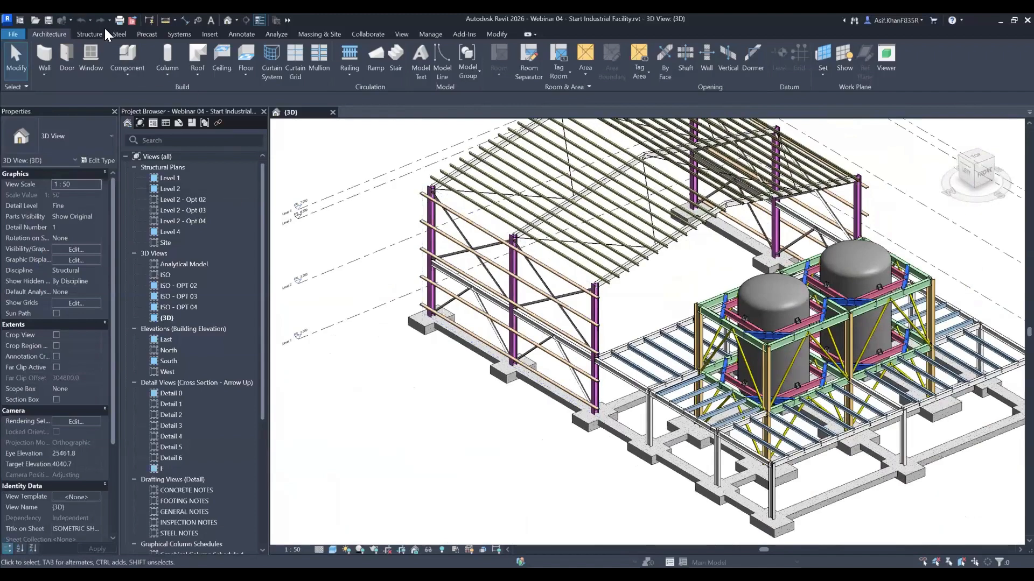
# - Review the connection groups and loaded connections in the structural connection settings, keeping the All Connections group
pyautogui.click(119, 34)
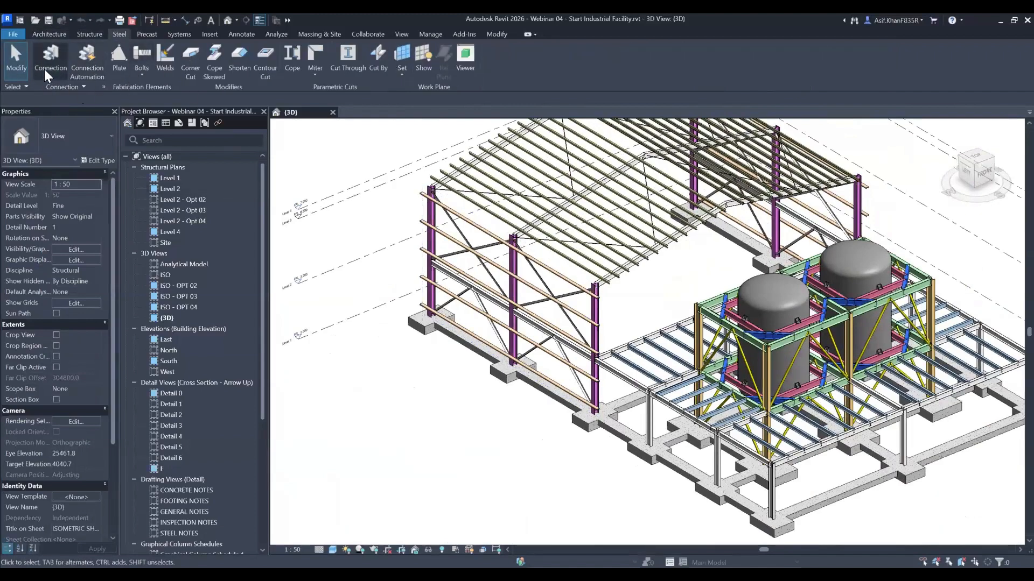
pyautogui.click(104, 87)
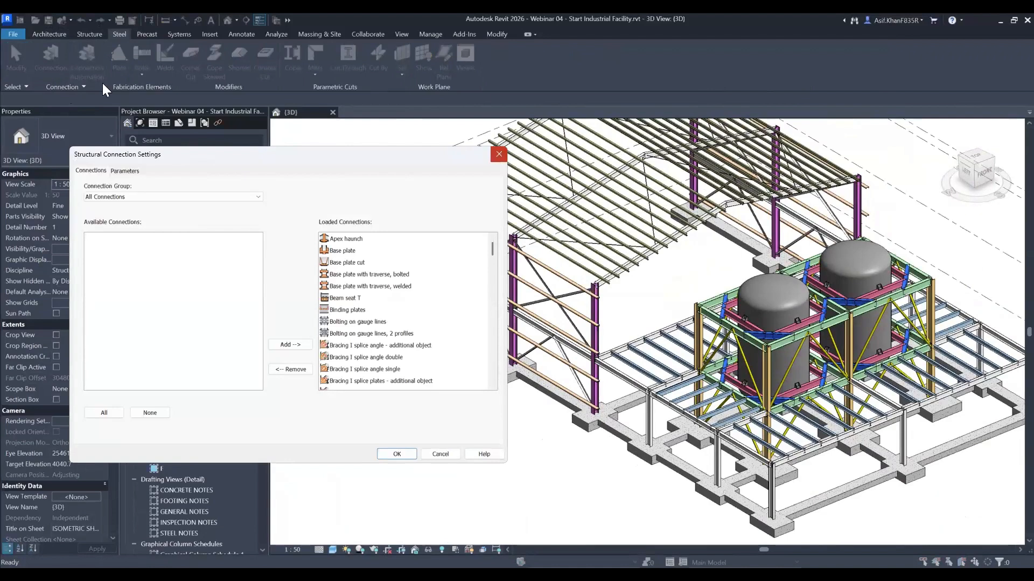
pyautogui.press('Escape')
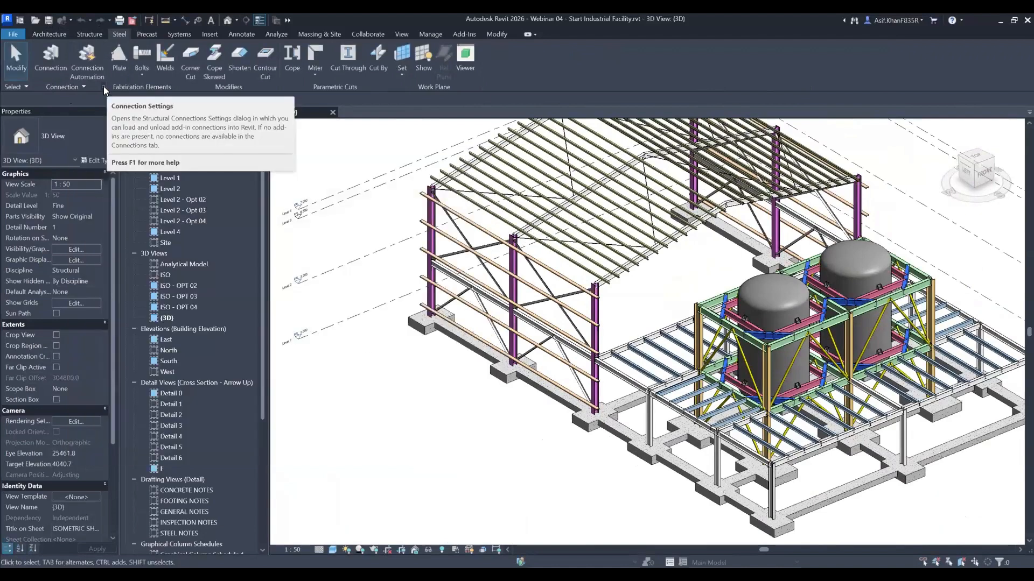
pyautogui.click(105, 88)
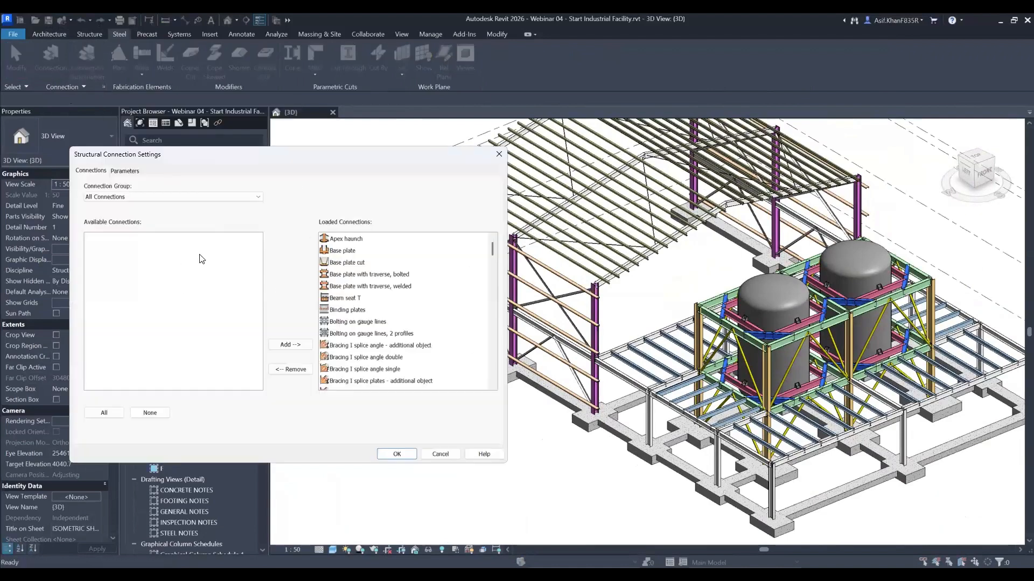
pyautogui.click(144, 200)
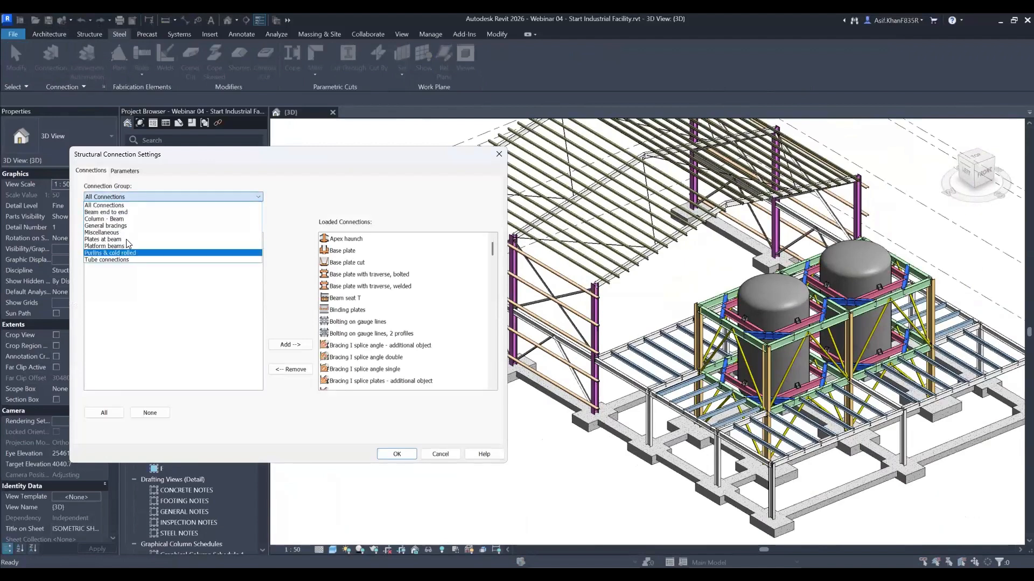
pyautogui.click(173, 206)
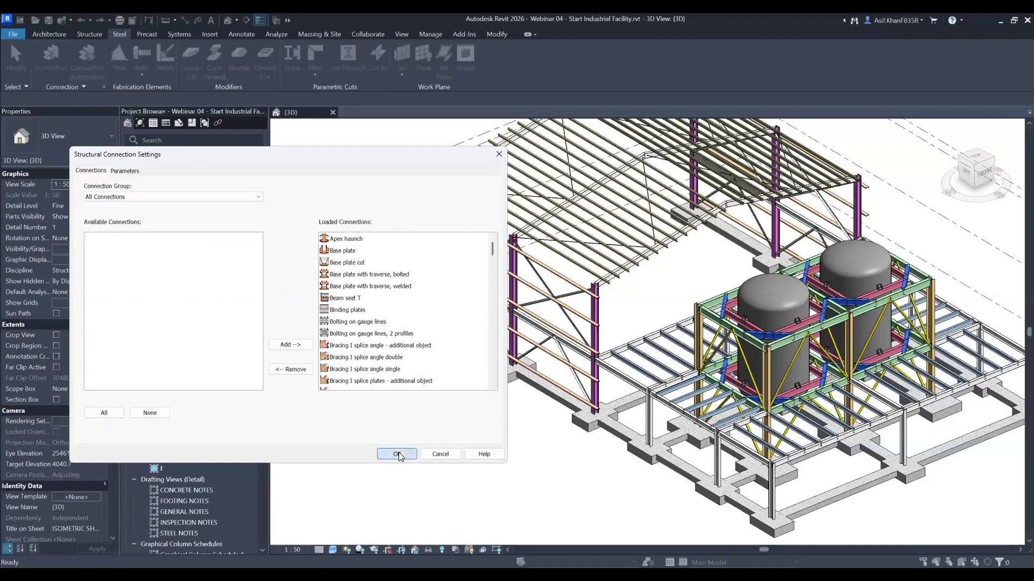
pyautogui.press('Escape')
# - Start placing a structural connection, browse the available connection types and choose the standard Base plate type
pyautogui.keyDown('shift'); pyautogui.moveTo(444, 424); pyautogui.dragTo(424, 412, button='middle'); pyautogui.keyUp('shift')
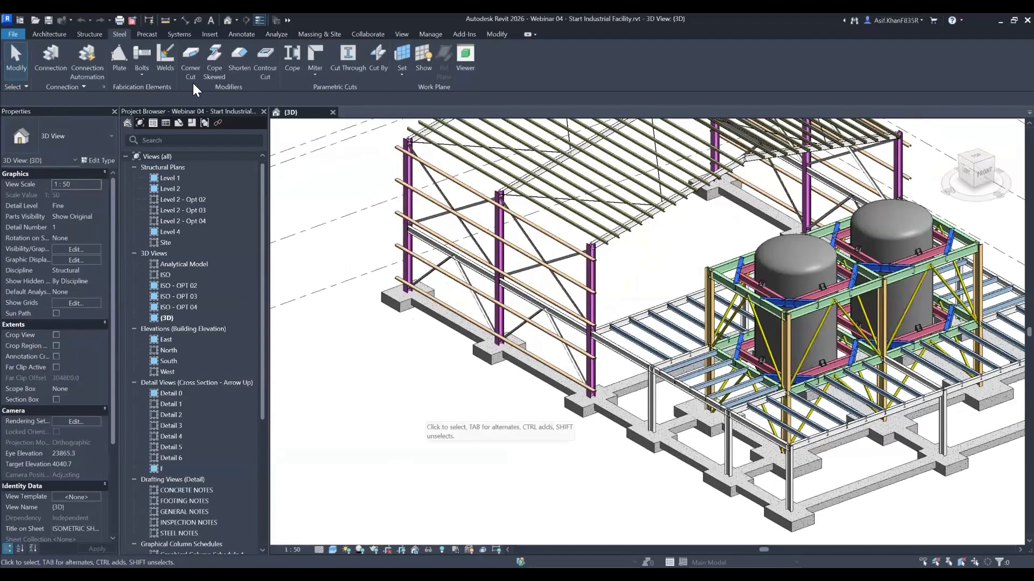
pyautogui.click(52, 62)
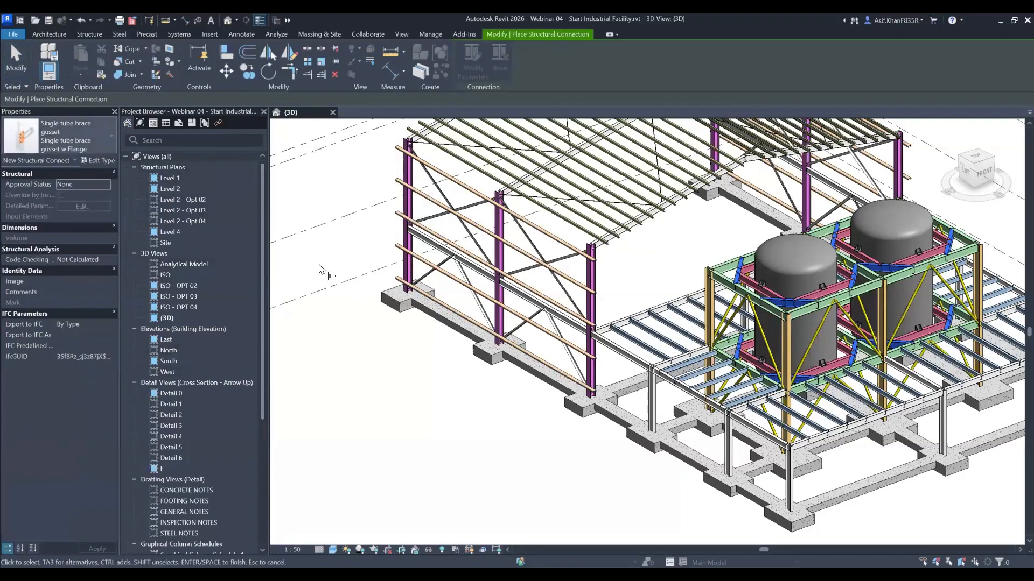
pyautogui.click(61, 147)
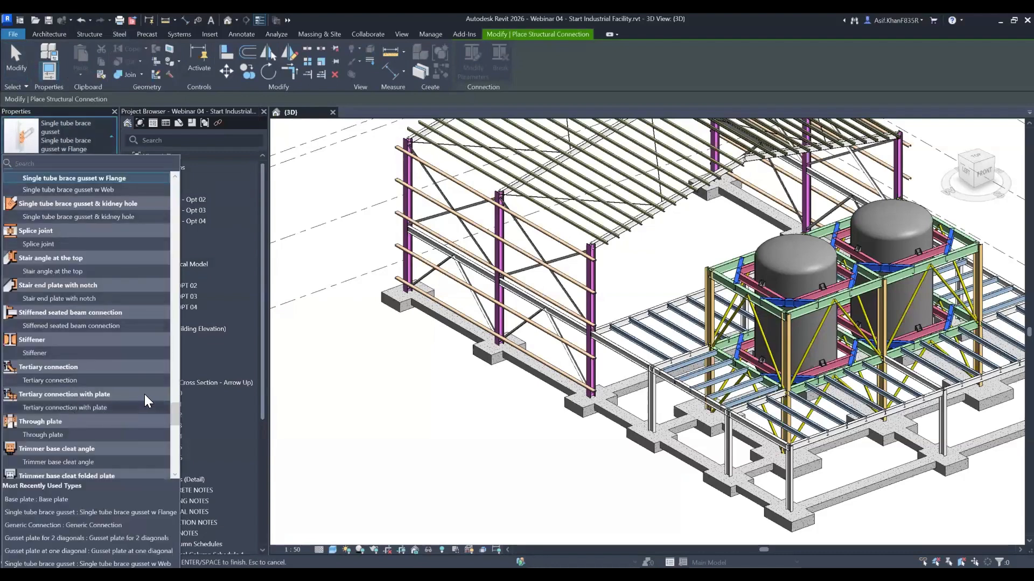
pyautogui.moveTo(171, 410); pyautogui.dragTo(174, 444)
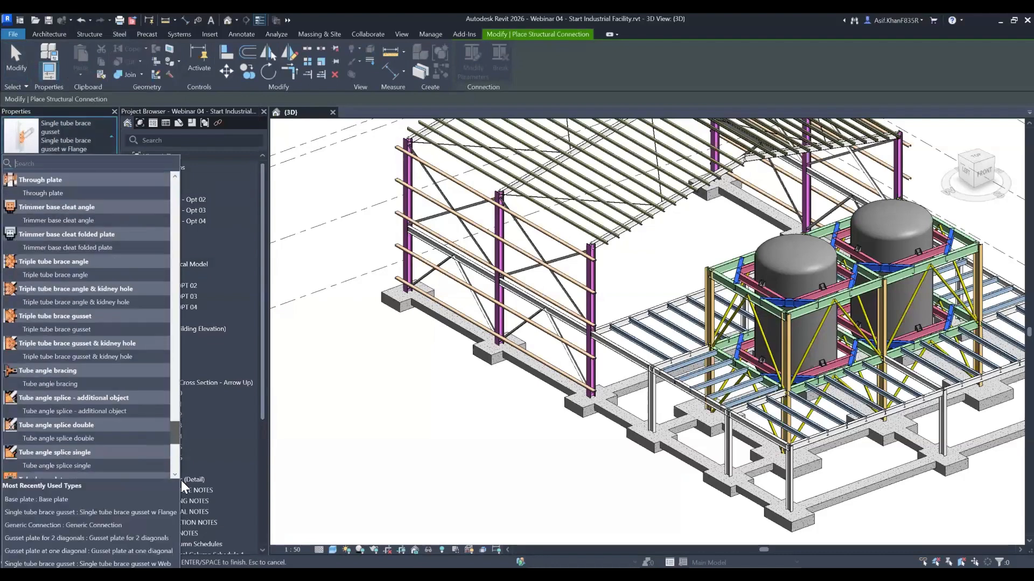
pyautogui.moveTo(189, 365); pyautogui.dragTo(203, 206)
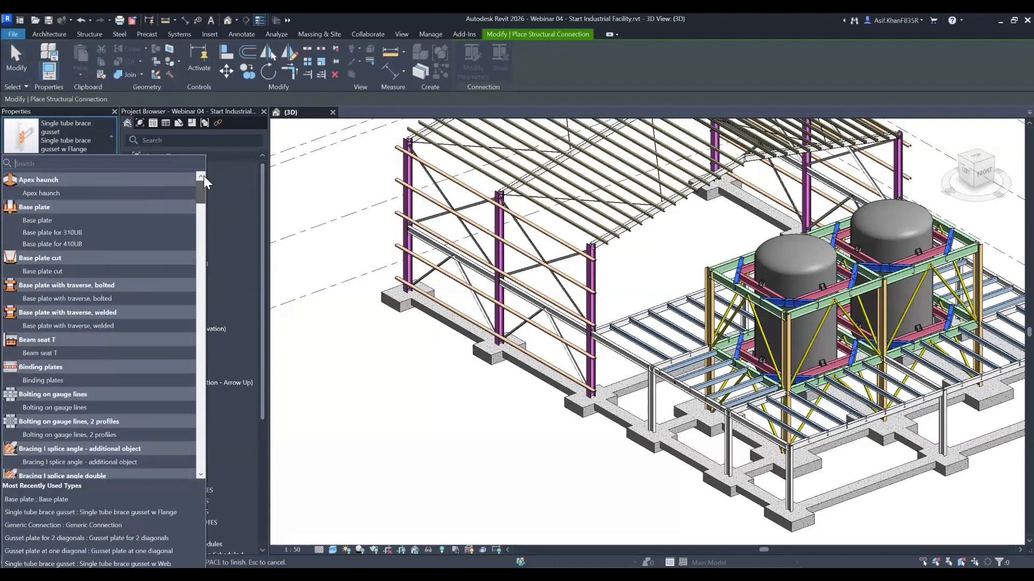
pyautogui.click(17, 136)
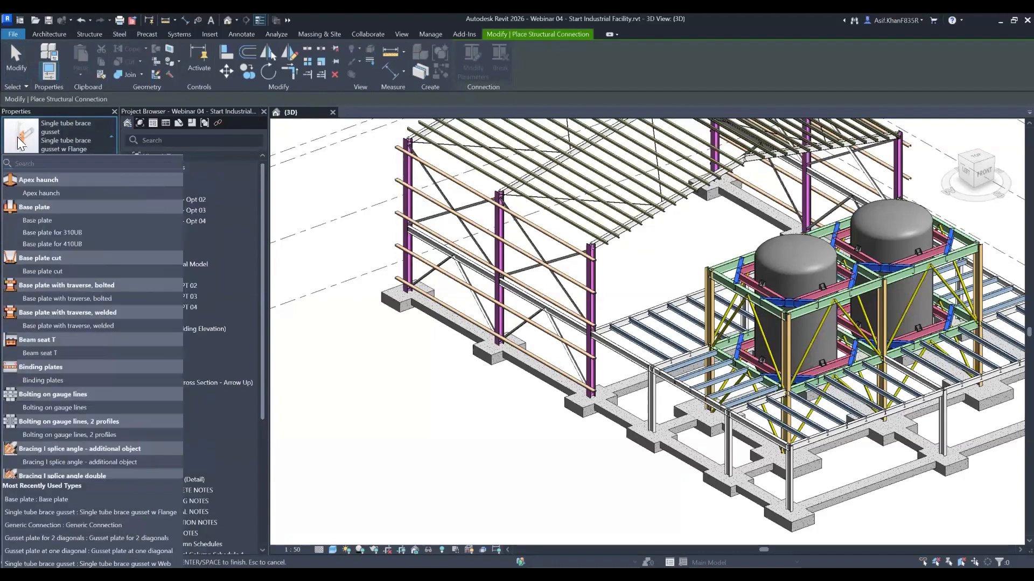
pyautogui.click(31, 221)
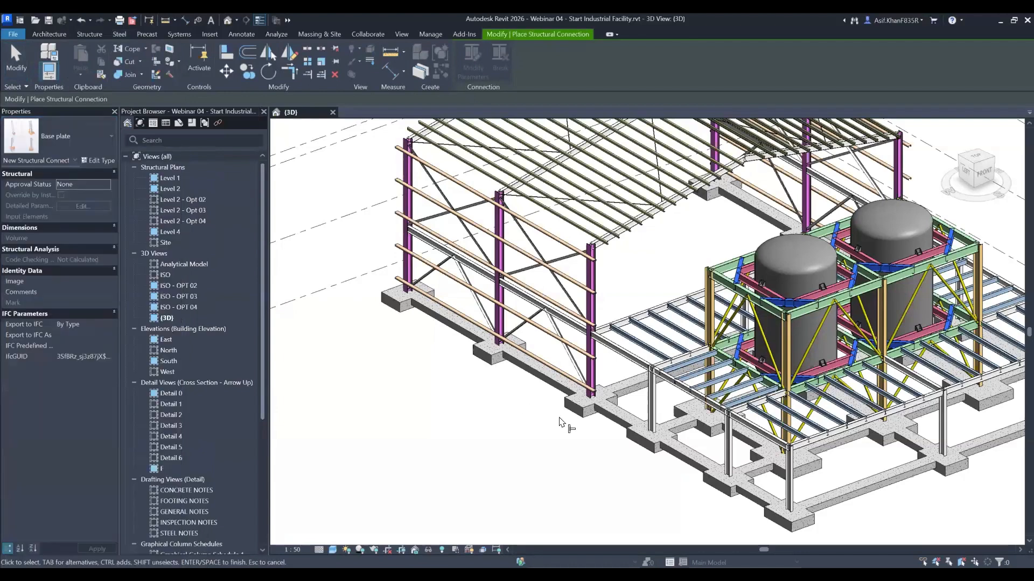
# - Place the base plate connection at the foot of the magenta building column nearest the platform and inspect it up close
pyautogui.scroll(5, 555, 430)
pyautogui.scroll(4, 556, 458)
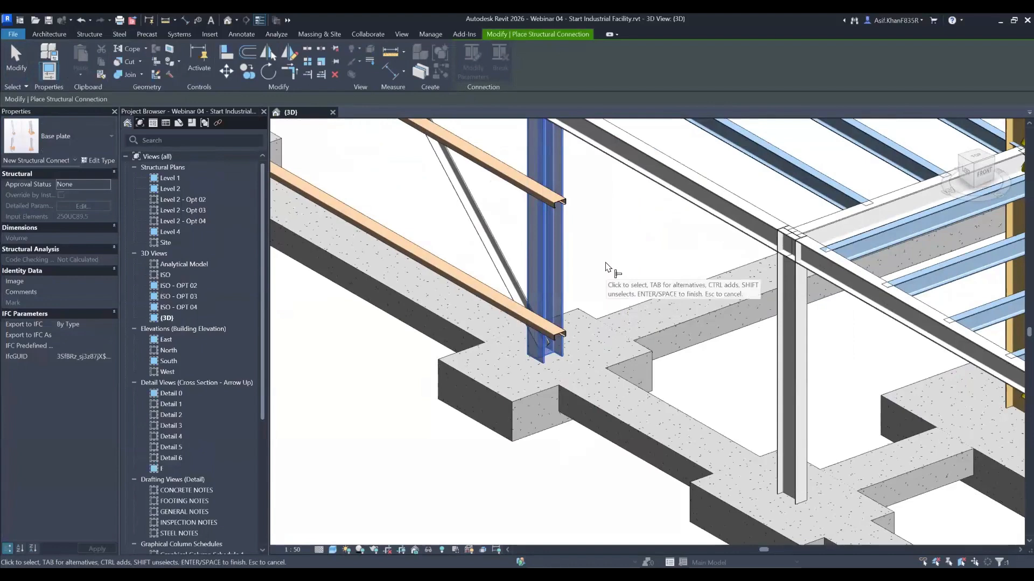
pyautogui.press('Return')
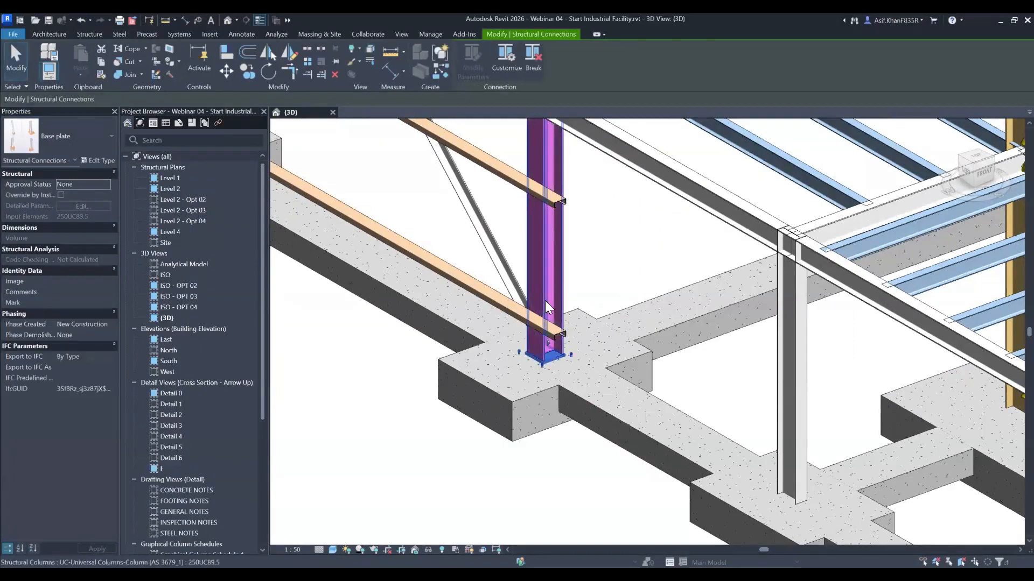
pyautogui.scroll(5, 548, 372)
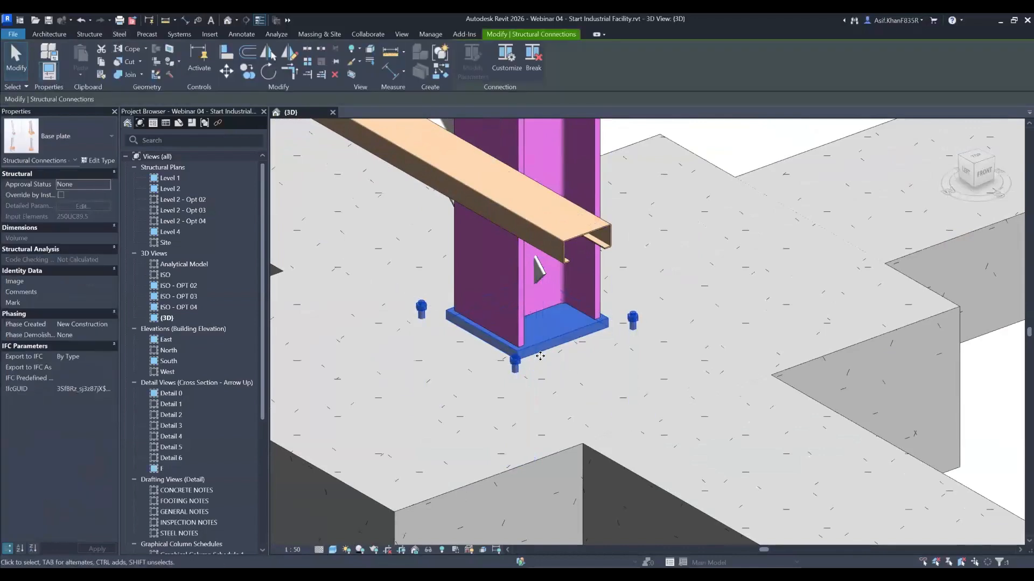
pyautogui.keyDown('shift'); pyautogui.moveTo(549, 384); pyautogui.dragTo(571, 344, button='middle'); pyautogui.keyUp('shift')
pyautogui.press('Escape')
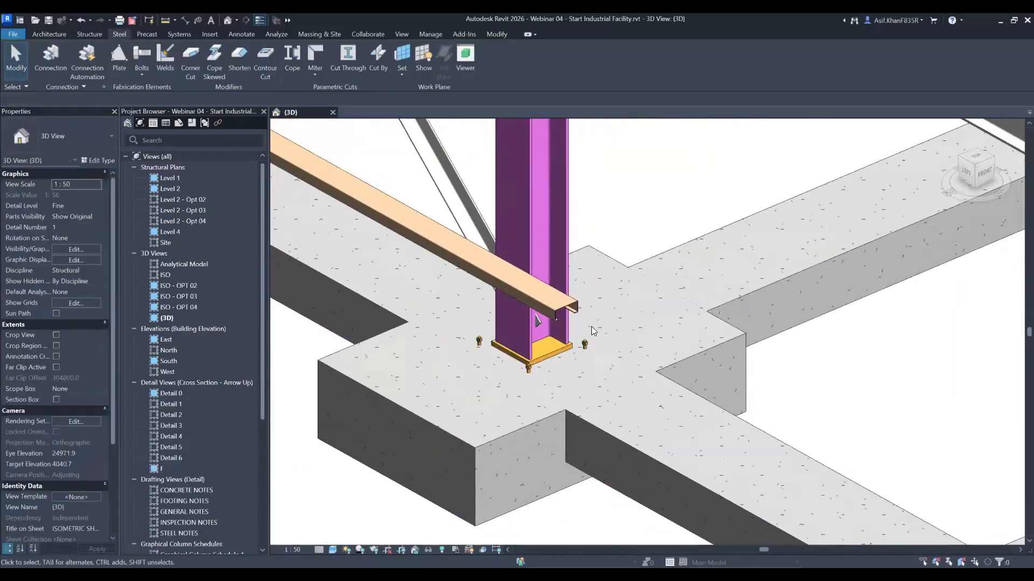
# - Open the type properties of the placed base plate and switch the preview to 3D View 1
pyautogui.click(544, 357)
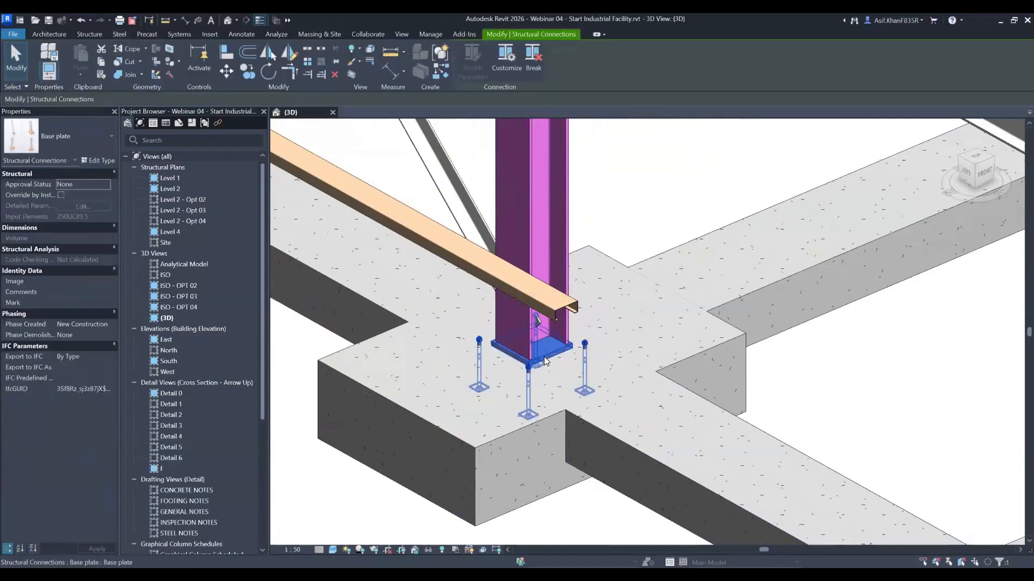
pyautogui.click(101, 159)
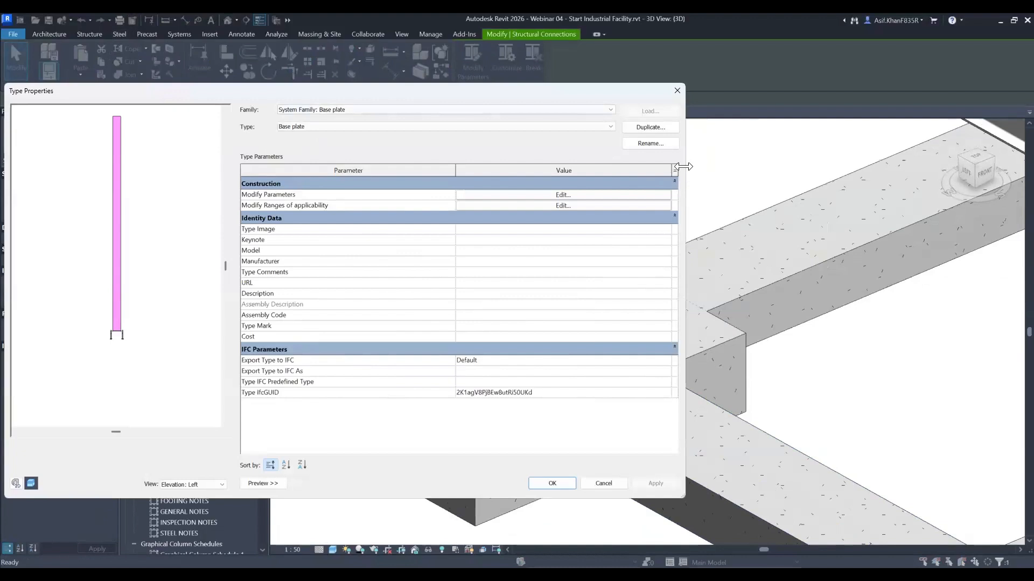
pyautogui.moveTo(683, 167); pyautogui.dragTo(528, 166)
pyautogui.moveTo(160, 291); pyautogui.dragTo(161, 260, button='middle')
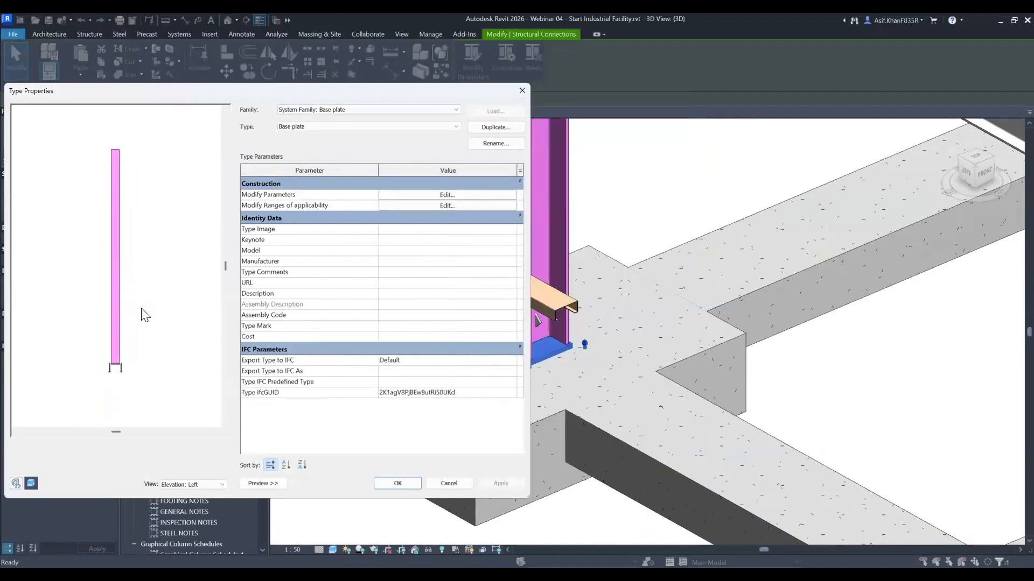
pyautogui.click(188, 485)
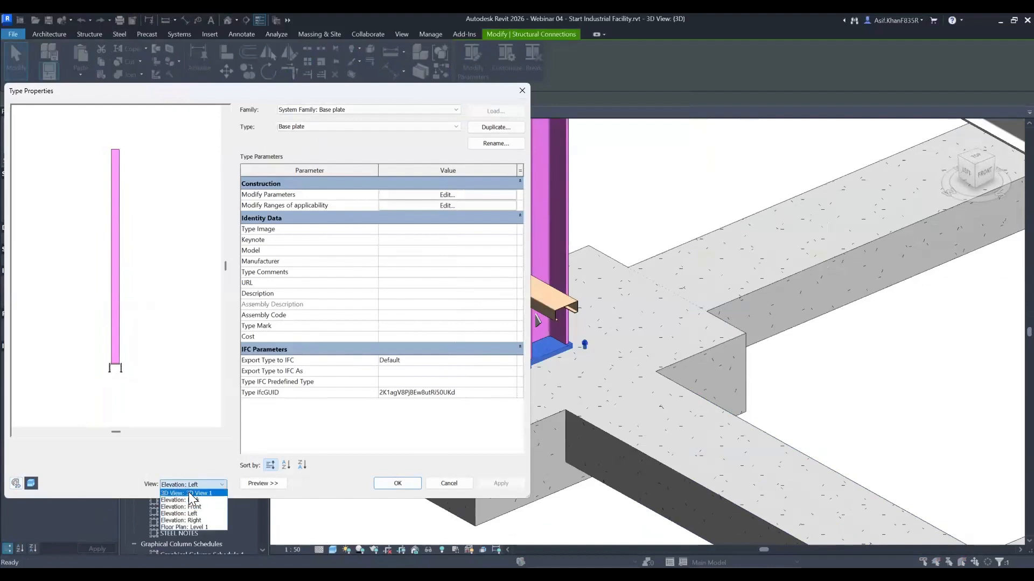
pyautogui.click(189, 494)
pyautogui.click(184, 483)
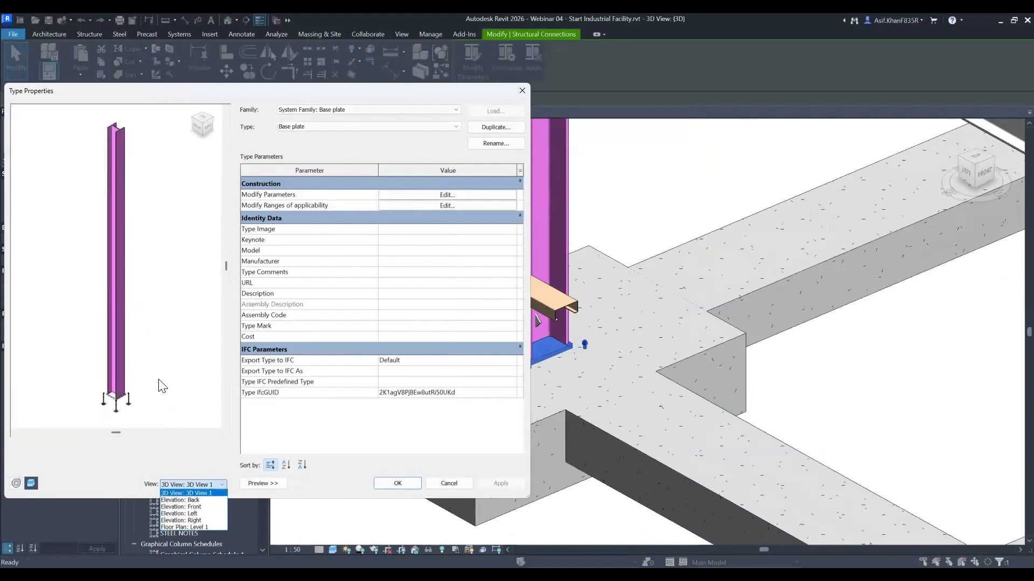
pyautogui.click(191, 405)
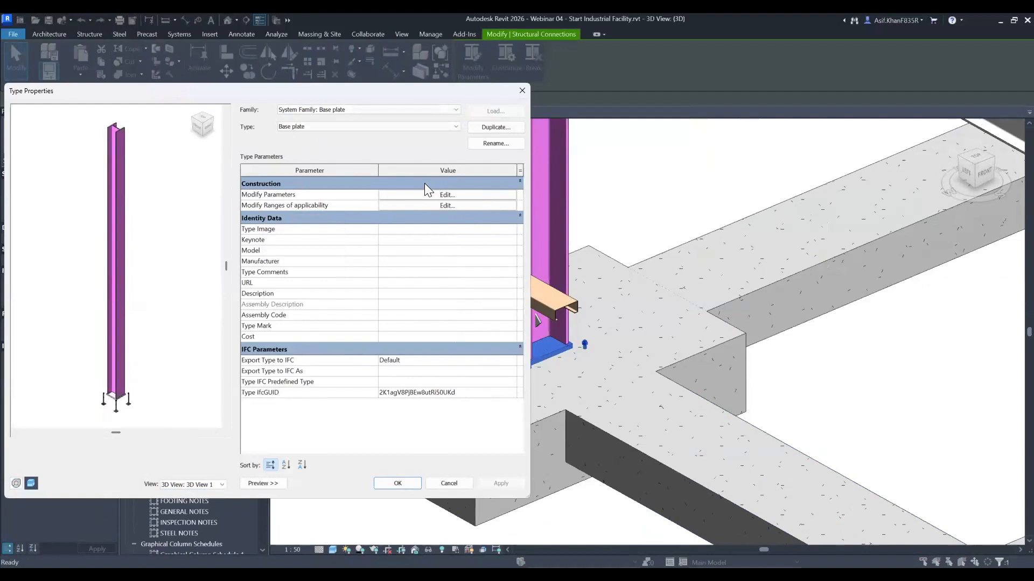
# - Open the base plate type's modify parameters and review the plate corner and hole categories, ending at the base plate layout
pyautogui.click(413, 195)
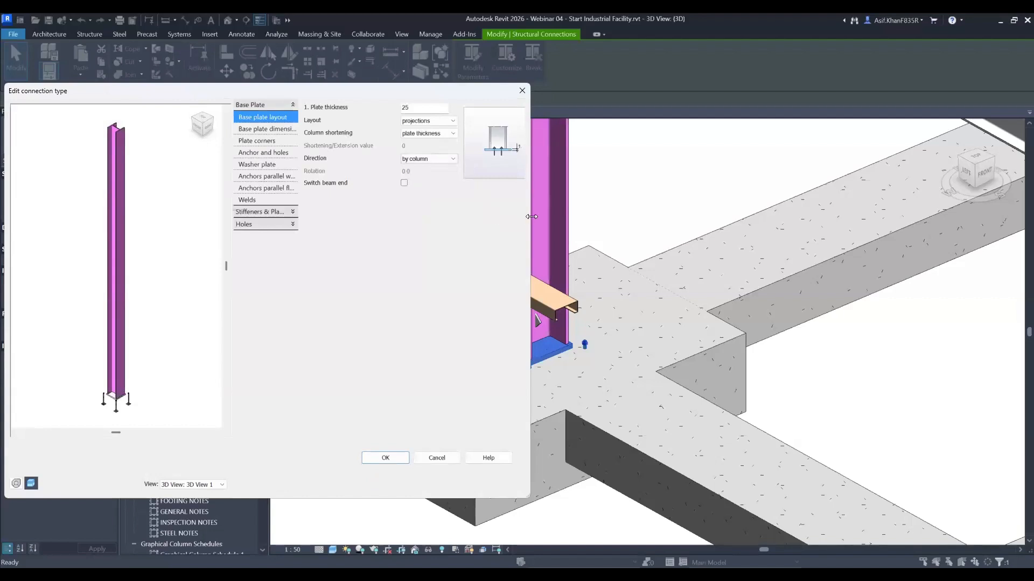
pyautogui.moveTo(531, 217); pyautogui.dragTo(610, 217)
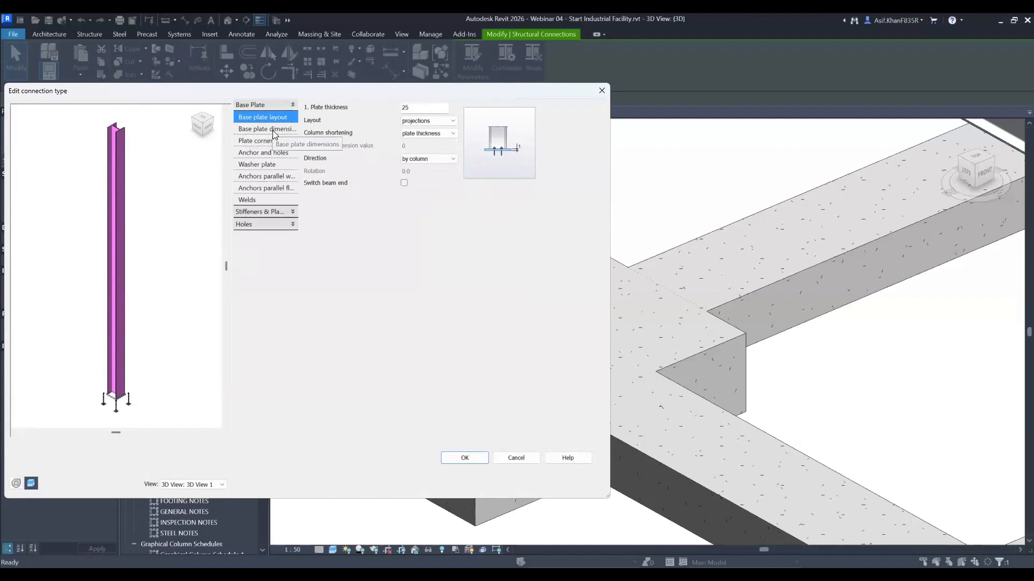
pyautogui.click(266, 142)
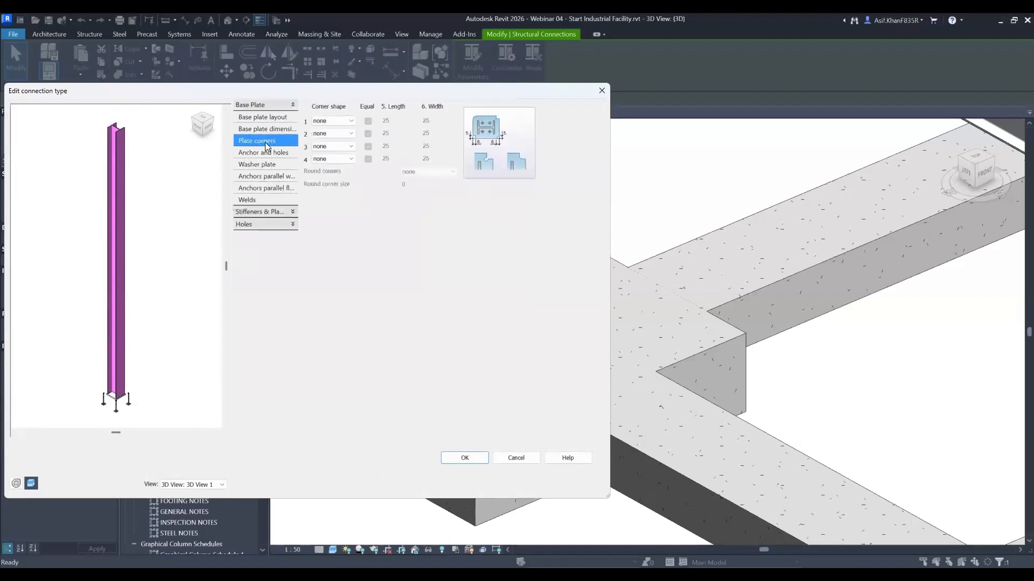
pyautogui.click(279, 211)
pyautogui.click(262, 237)
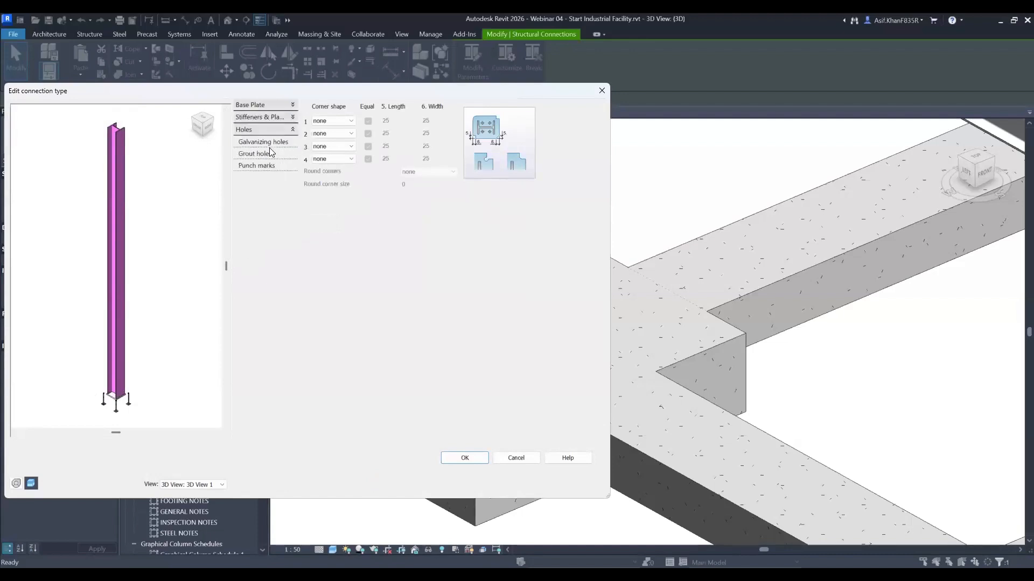
pyautogui.click(265, 103)
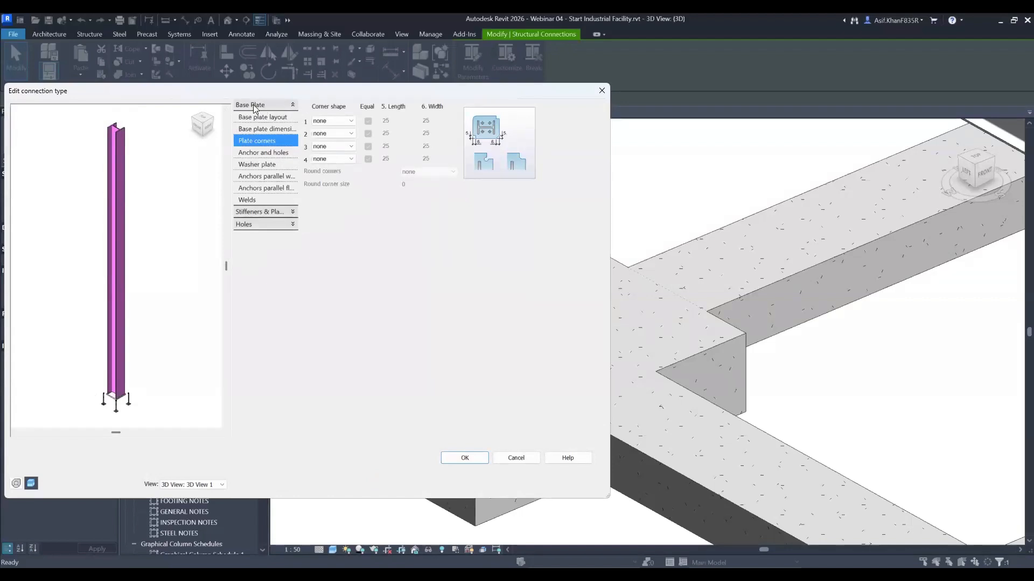
pyautogui.click(270, 120)
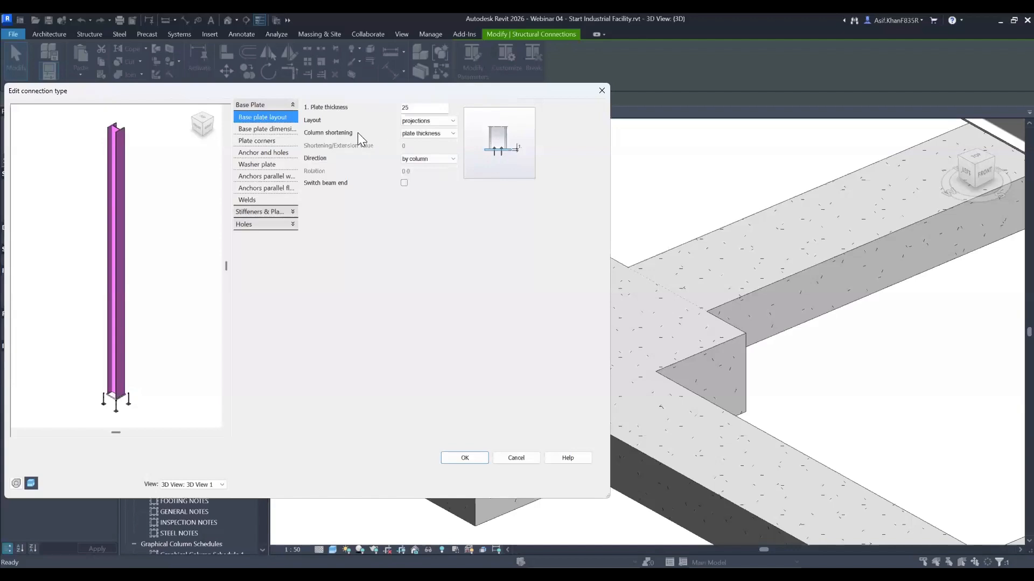
# - Bring the column foot into close view in the preview and set the base plate thickness to 20
pyautogui.moveTo(354, 93); pyautogui.dragTo(233, 123)
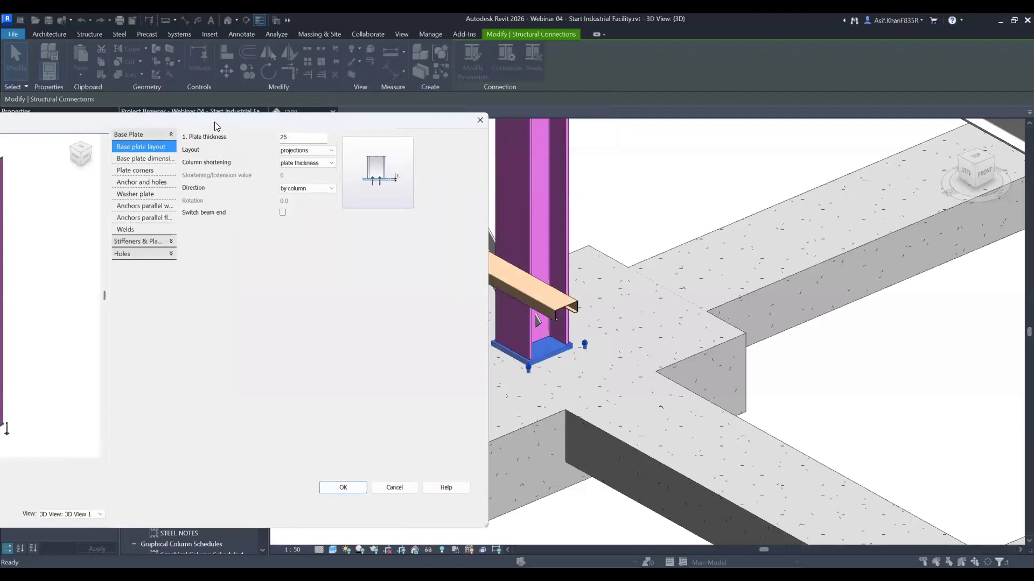
pyautogui.moveTo(216, 126); pyautogui.dragTo(518, 81)
pyautogui.scroll(5, 273, 377)
pyautogui.moveTo(301, 366); pyautogui.dragTo(300, 318, button='middle')
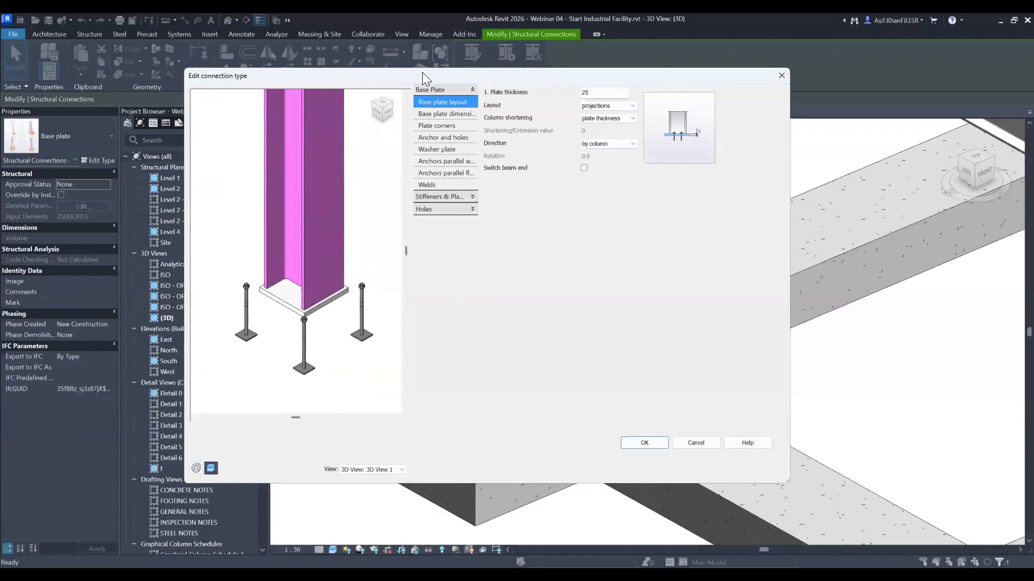
pyautogui.doubleClick(601, 93)
pyautogui.write('20')
pyautogui.press('Return')
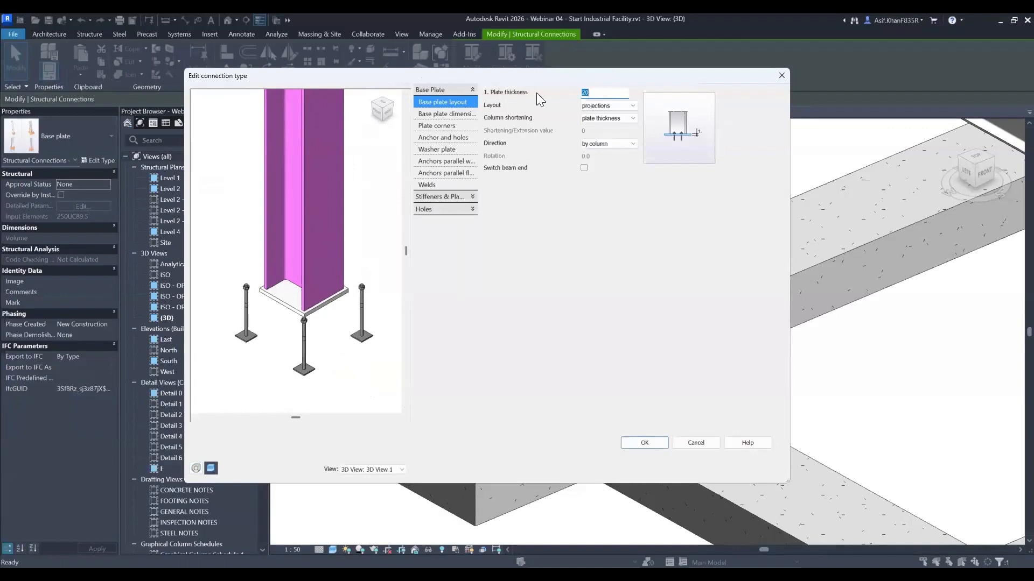
# - Try a plate thickness of 4, inspect it in the preview, and restore the thickness to 20
pyautogui.click(603, 91)
pyautogui.write('4')
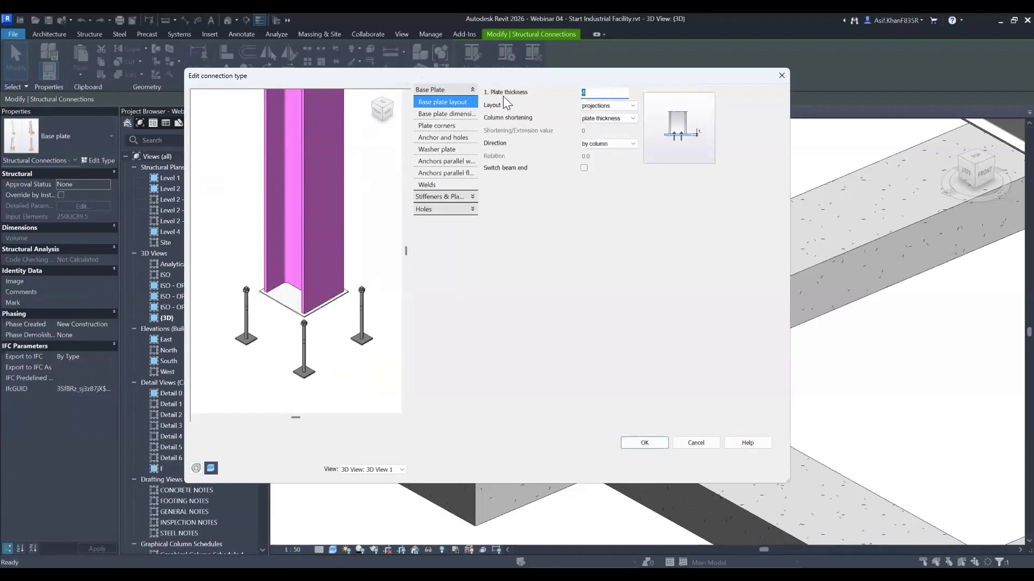
pyautogui.scroll(5, 314, 326)
pyautogui.scroll(-3, 312, 321)
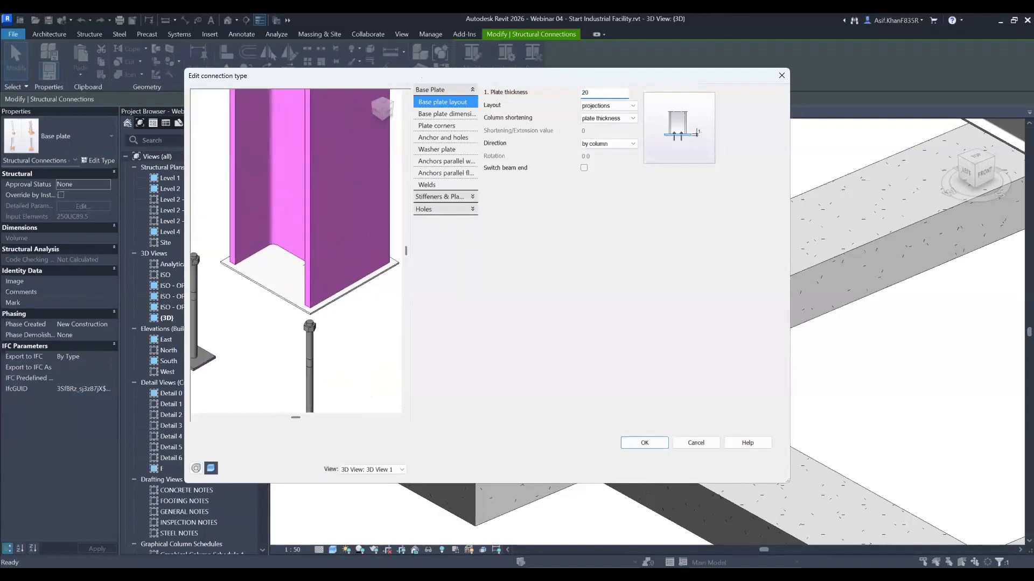
pyautogui.scroll(-1, 296, 321)
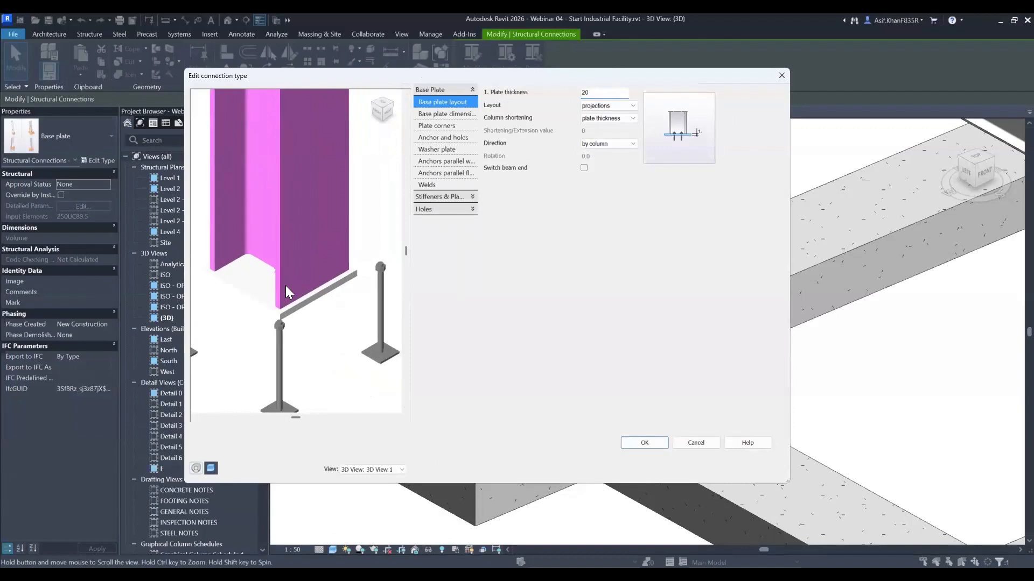
# - Review the base plate layout options, keeping projections, and check the related base plate dimensions
pyautogui.click(607, 106)
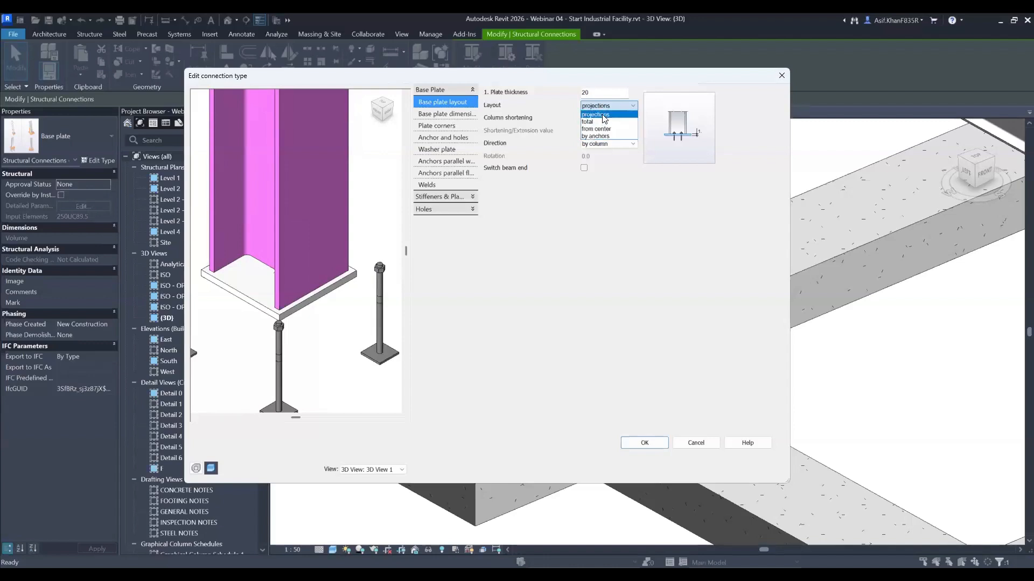
pyautogui.click(604, 114)
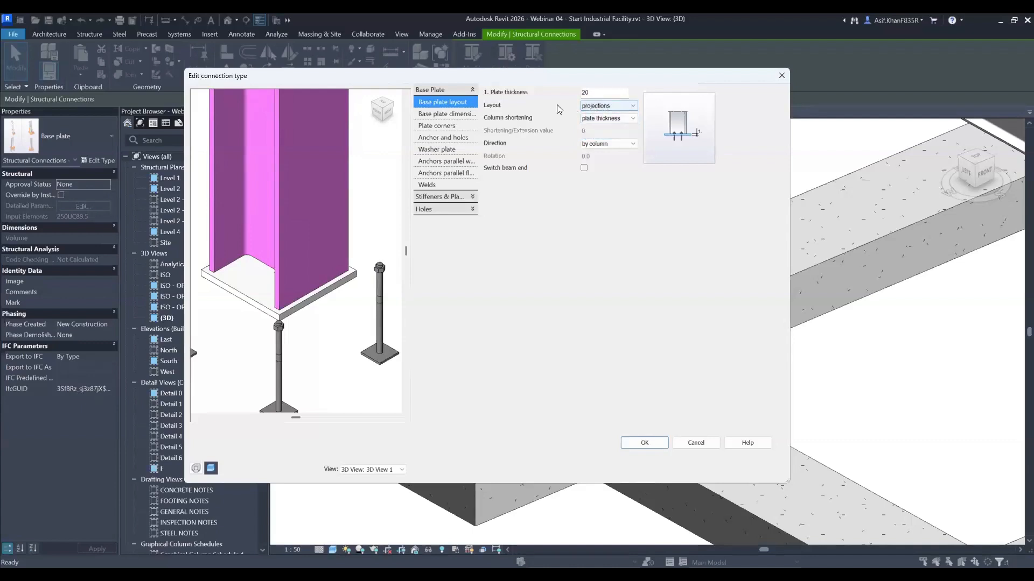
pyautogui.click(594, 106)
pyautogui.click(594, 106)
pyautogui.click(445, 115)
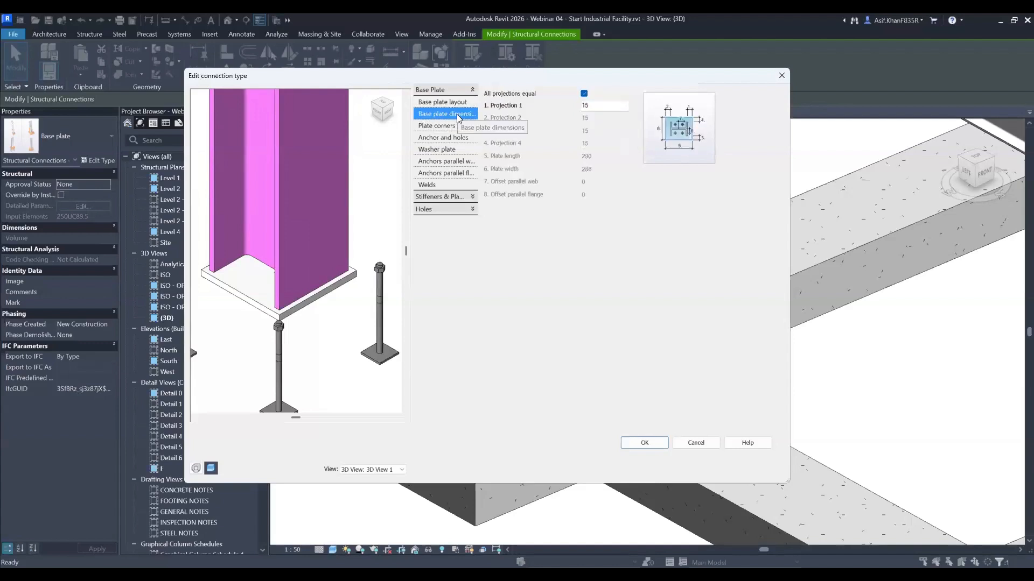
pyautogui.click(450, 102)
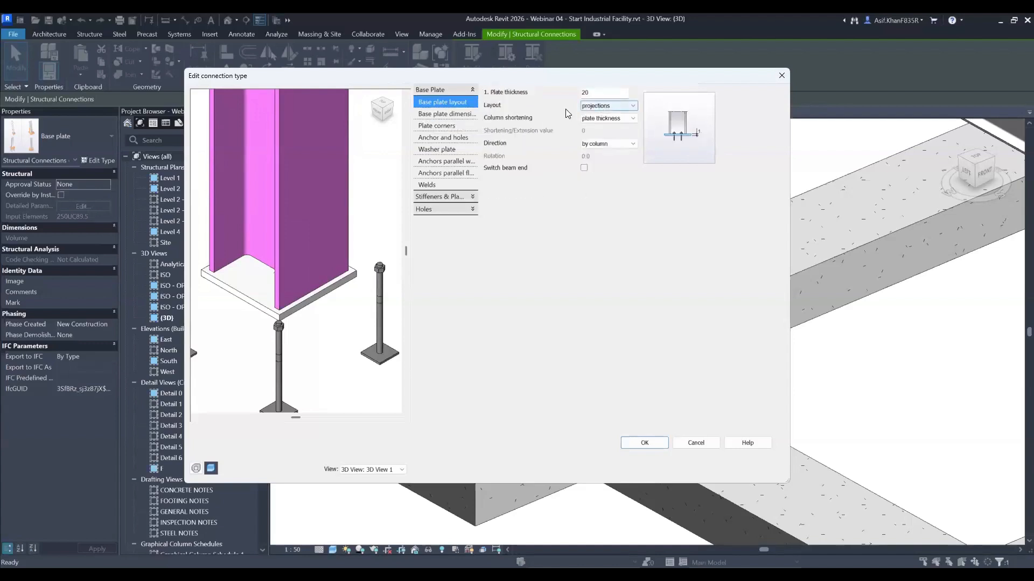
pyautogui.click(474, 115)
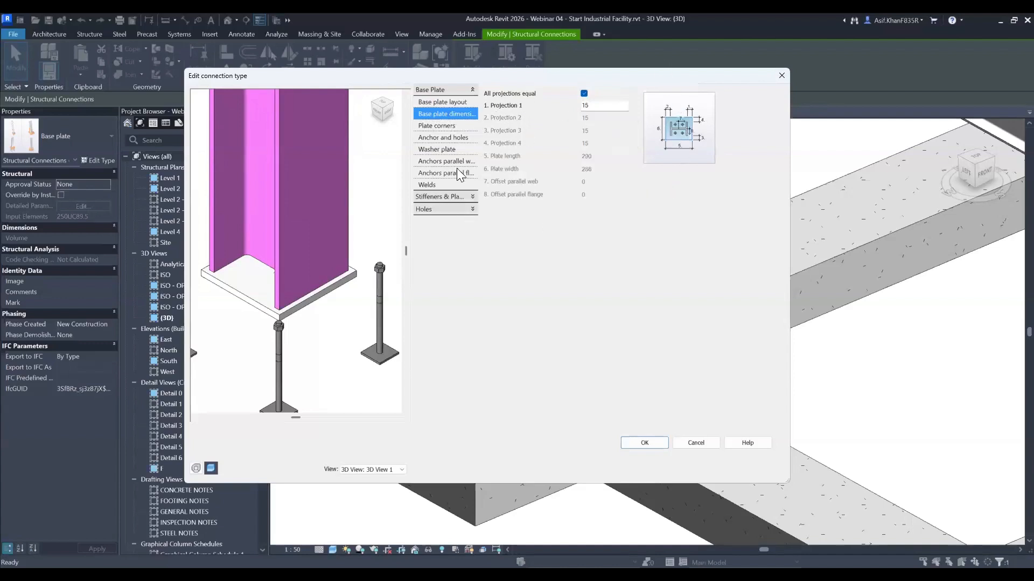
# - Re-enter 15 for Projection 1 and try the base plate dimensions with the equal-projections option off, restoring it
pyautogui.doubleClick(586, 104)
pyautogui.press('BackSpace')
pyautogui.write('15')
pyautogui.click(448, 101)
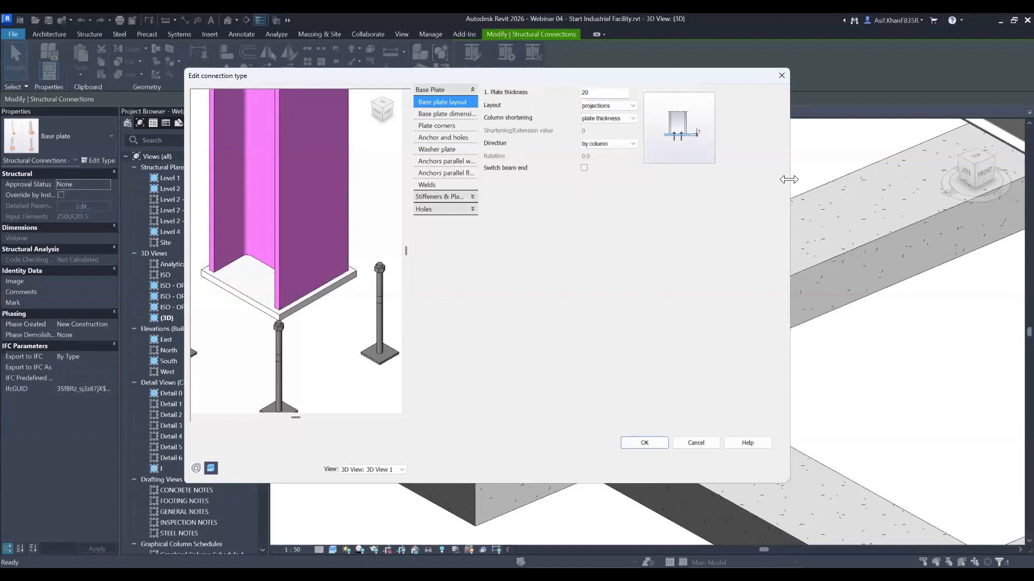
pyautogui.moveTo(789, 179); pyautogui.dragTo(826, 179)
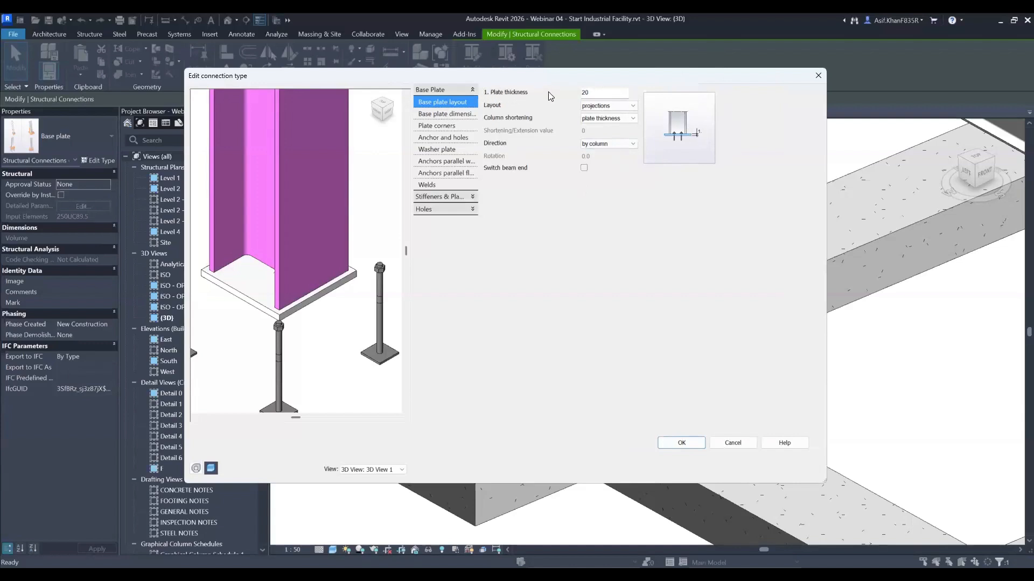
pyautogui.click(452, 115)
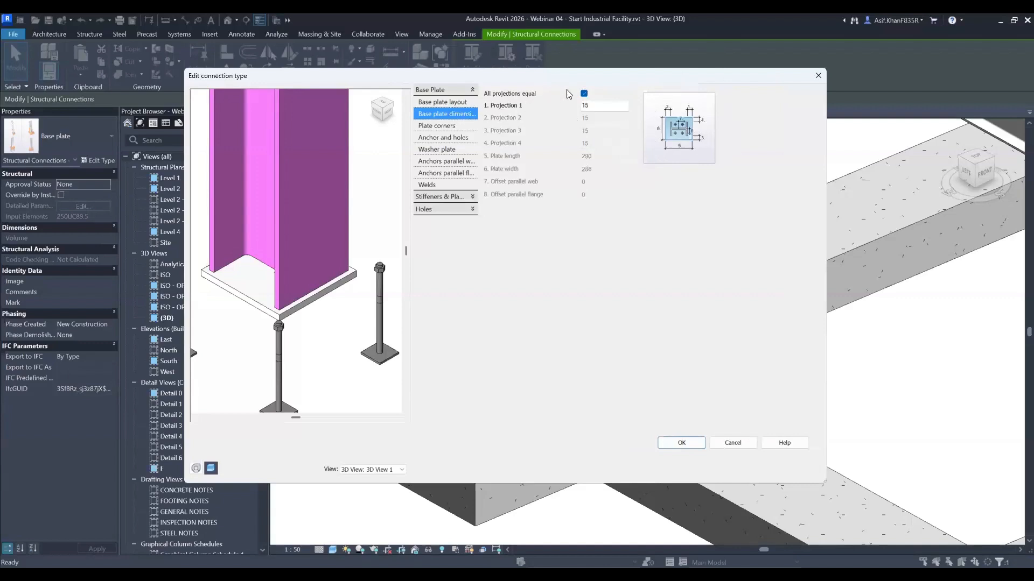
pyautogui.click(585, 93)
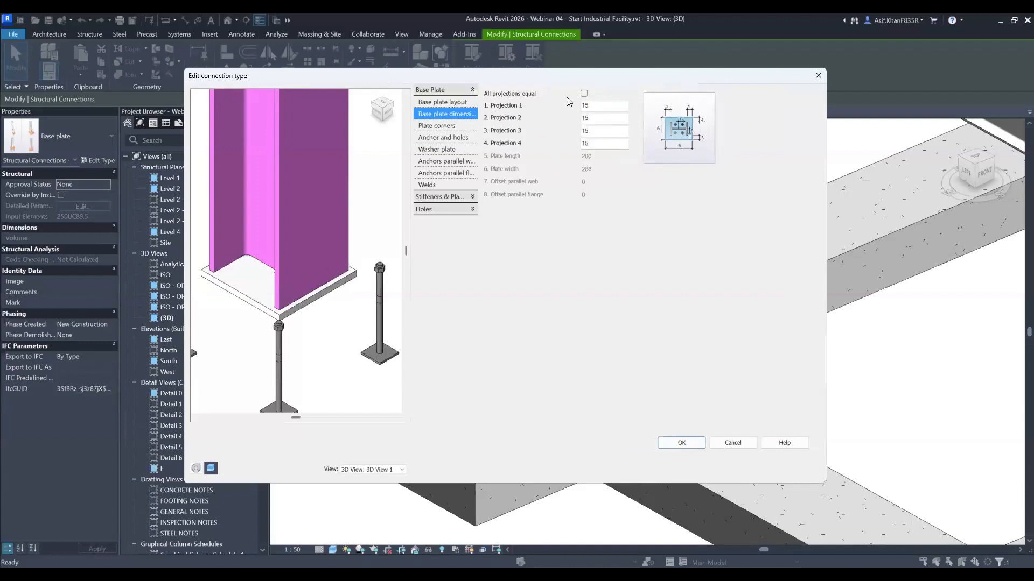
pyautogui.click(584, 93)
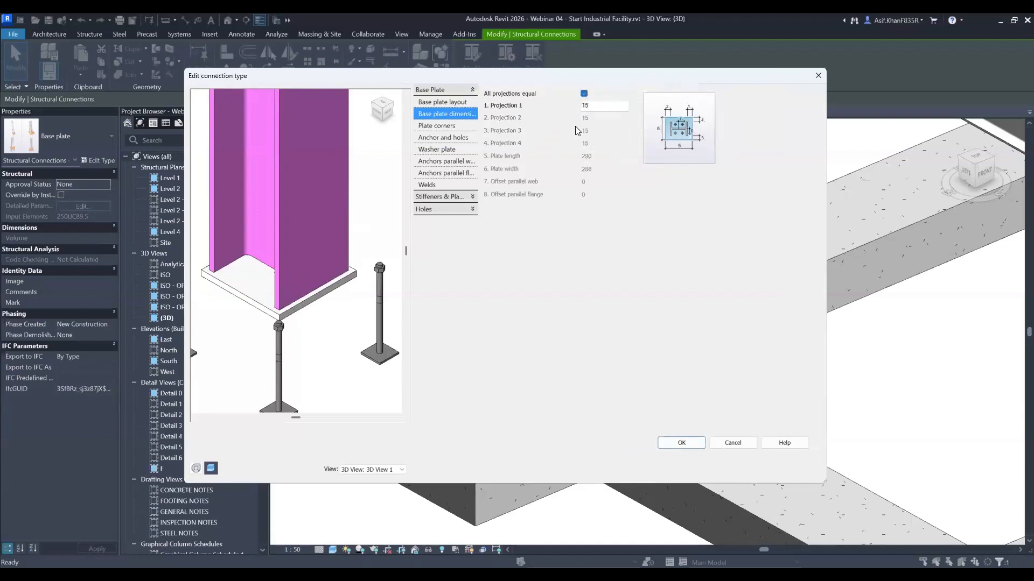
# - Set Projection 1 to 100, compare the plate with equal projections off, and keep all projections equal
pyautogui.doubleClick(599, 105)
pyautogui.write('100')
pyautogui.press('Return')
pyautogui.scroll(-2, 316, 280)
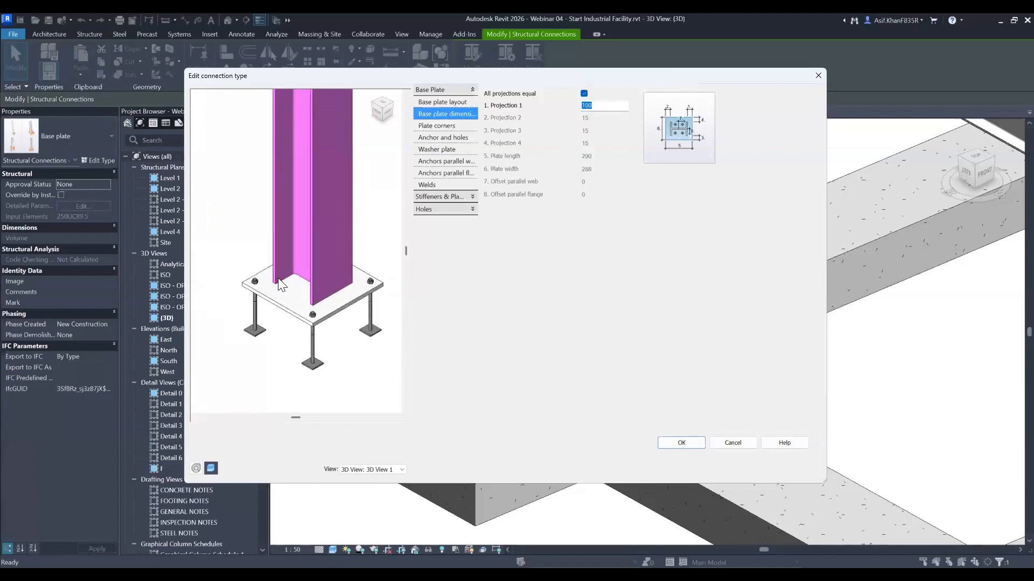
pyautogui.scroll(2, 304, 315)
pyautogui.moveTo(341, 304); pyautogui.dragTo(300, 302, button='middle')
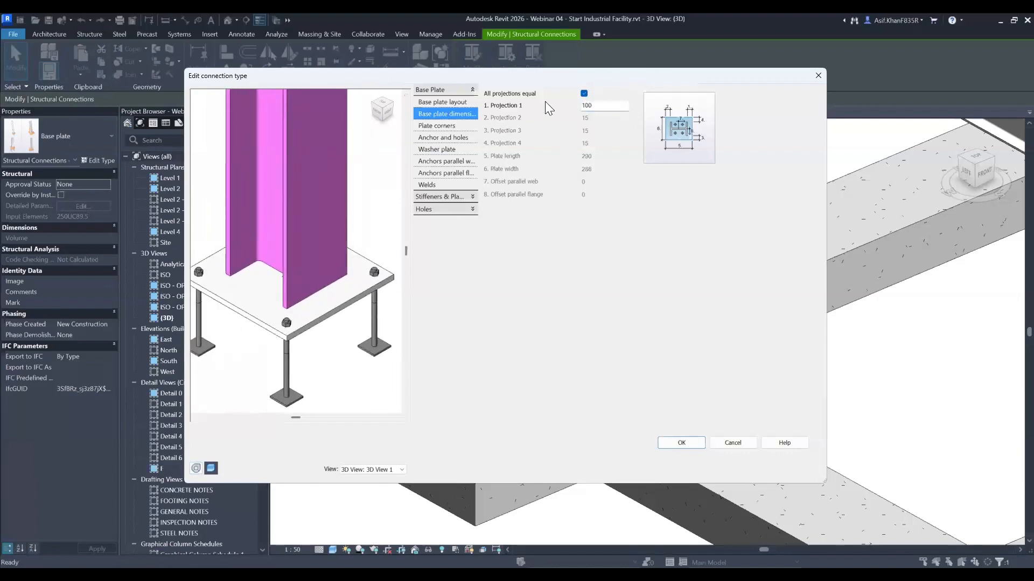
pyautogui.click(584, 94)
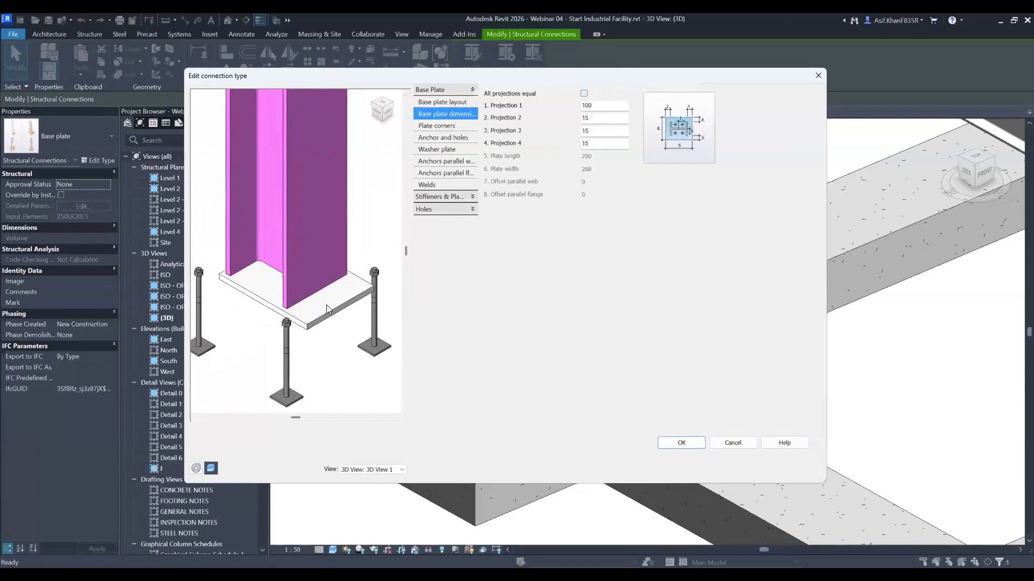
pyautogui.click(585, 94)
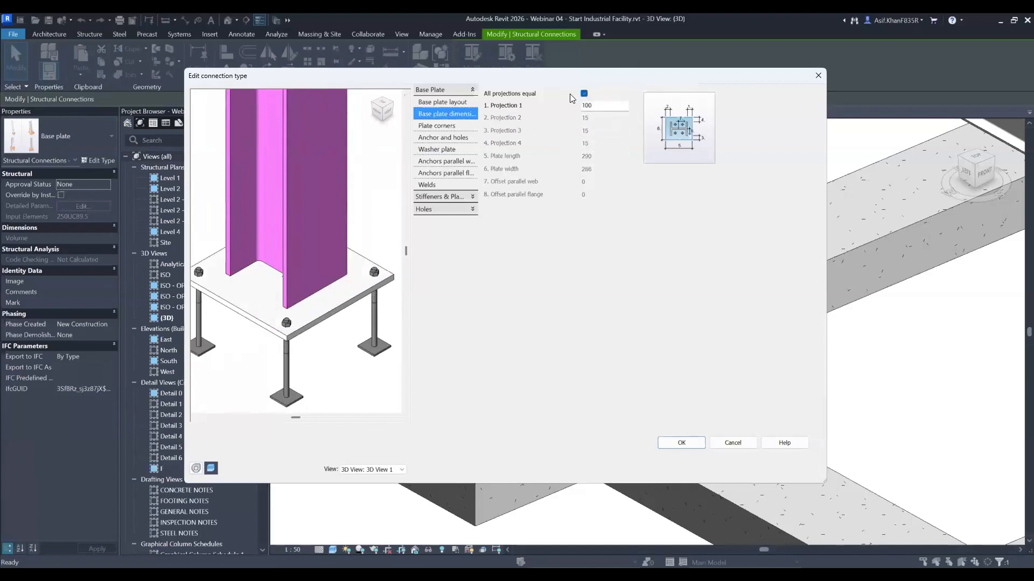
# - Review the available shapes for the first plate corner, keeping none
pyautogui.click(440, 125)
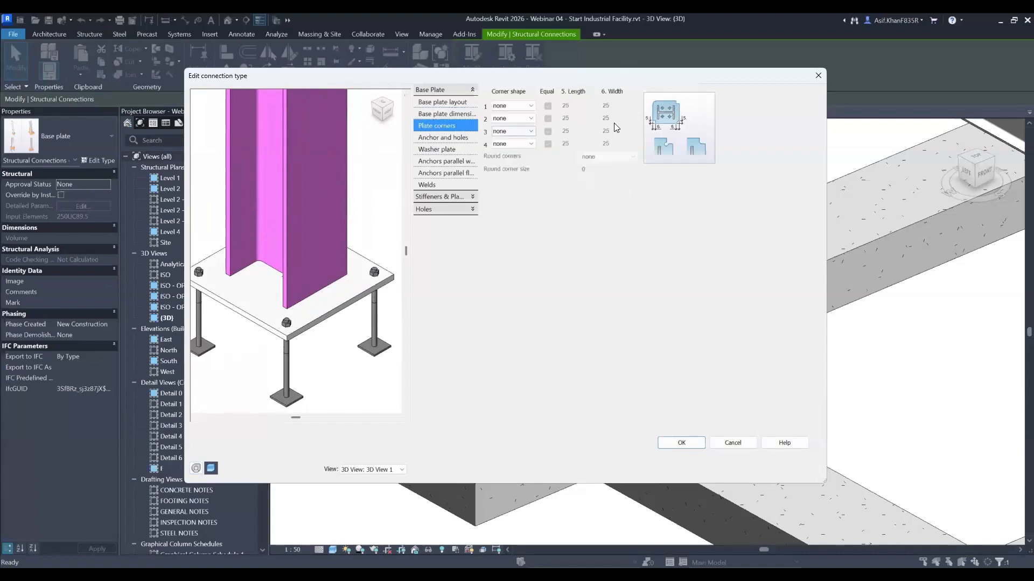
pyautogui.click(514, 106)
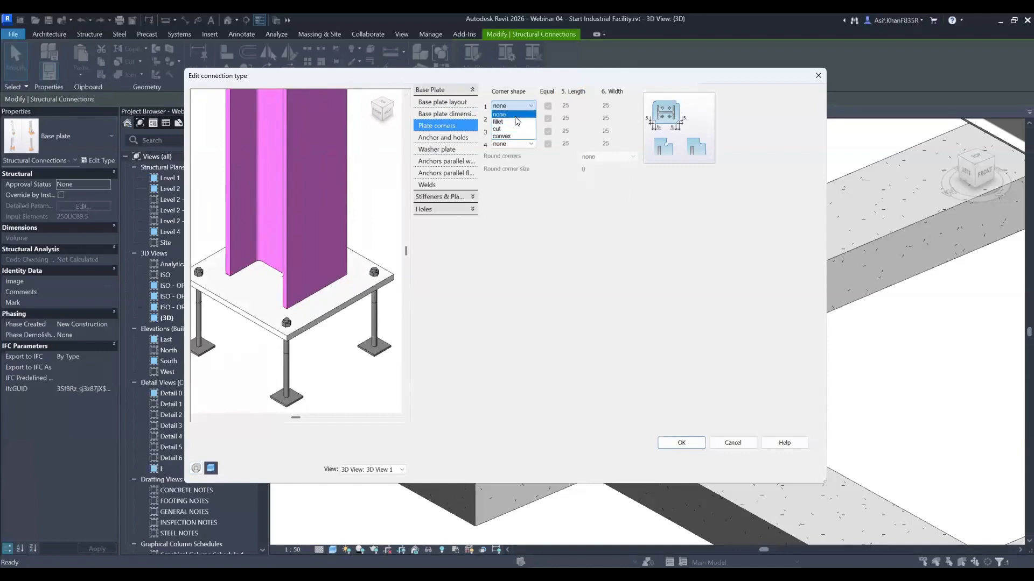
pyautogui.click(564, 194)
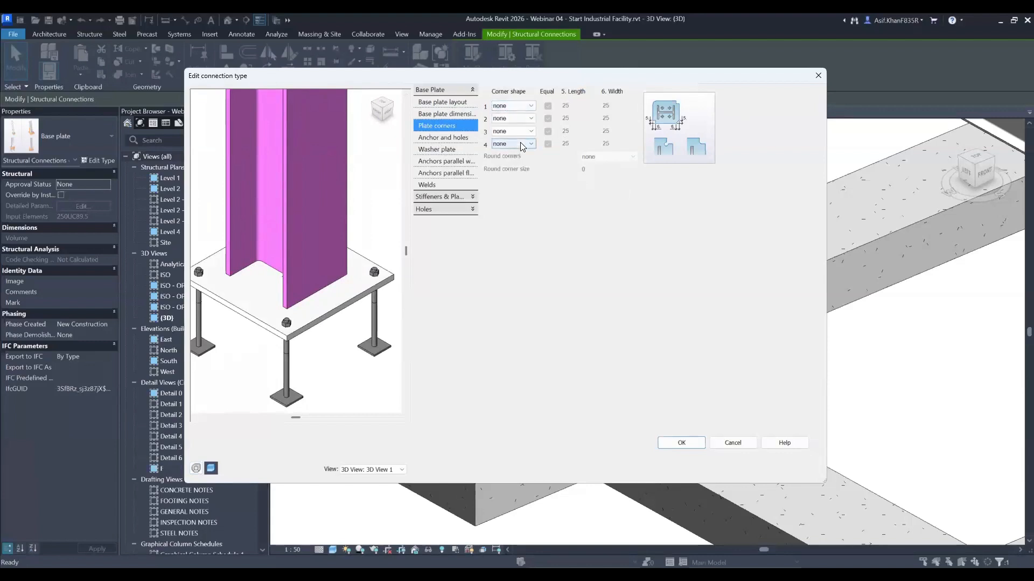
# - Review the anchor diameter and anchor type options, keeping 16.00 mm and HOLDING DOWN BOLTS
pyautogui.click(444, 138)
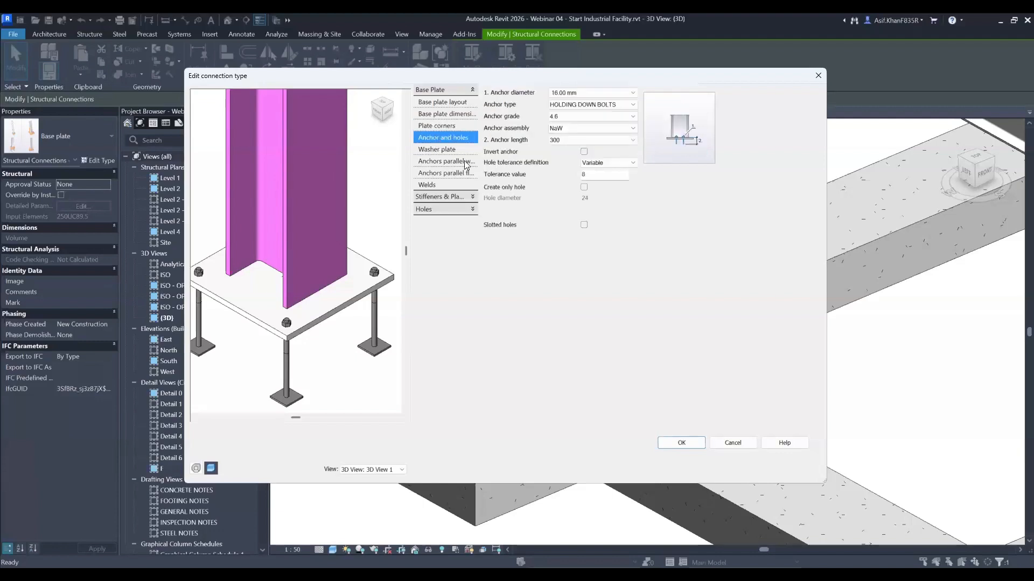
pyautogui.click(579, 92)
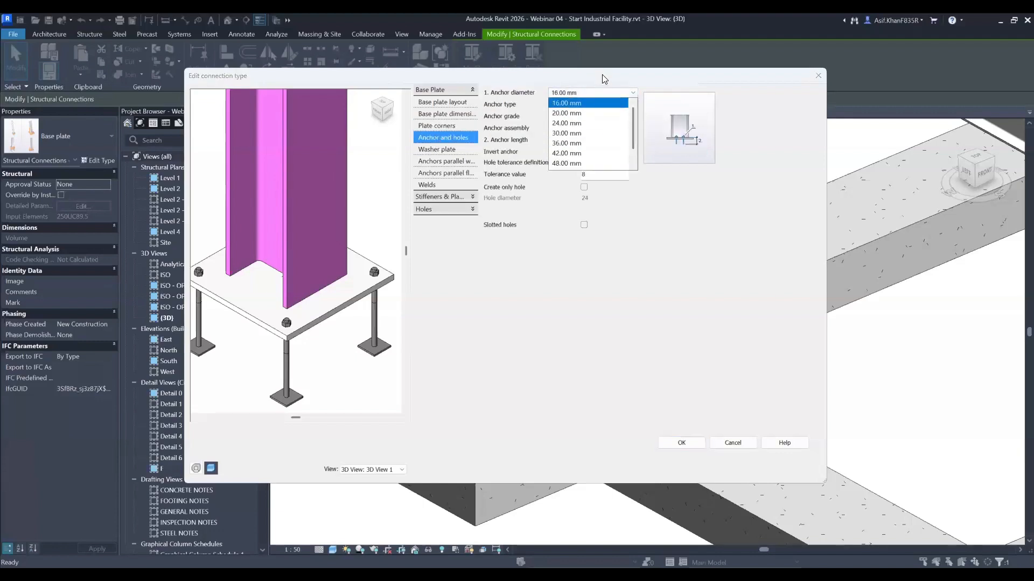
pyautogui.click(592, 105)
pyautogui.moveTo(634, 235); pyautogui.dragTo(633, 125)
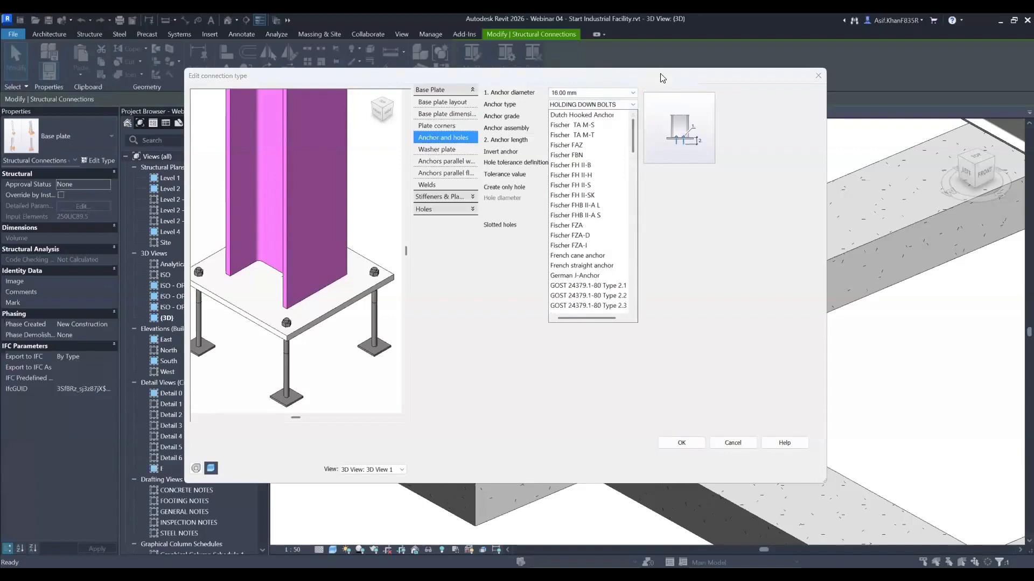
pyautogui.click(569, 104)
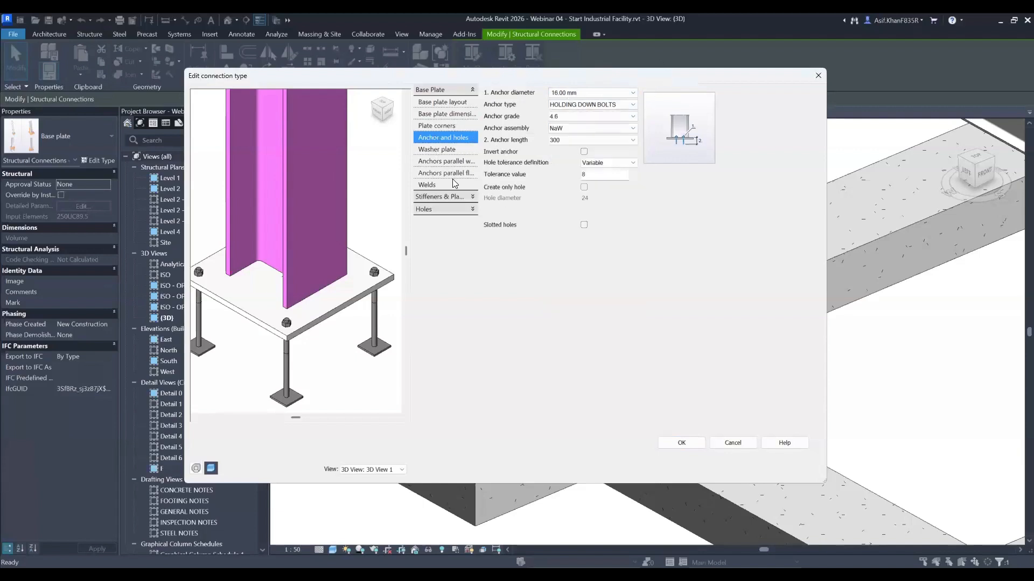
# - Review the washer plate settings and the anchor settings parallel to the web and parallel to the flange
pyautogui.click(438, 151)
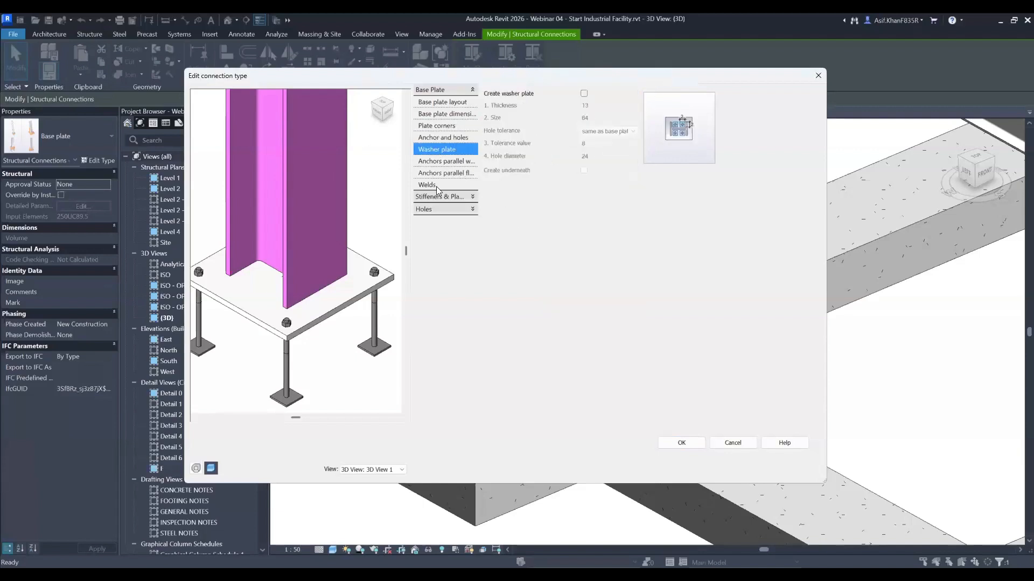
pyautogui.click(448, 161)
pyautogui.scroll(-1, 301, 306)
pyautogui.moveTo(301, 307); pyautogui.dragTo(345, 326, button='middle')
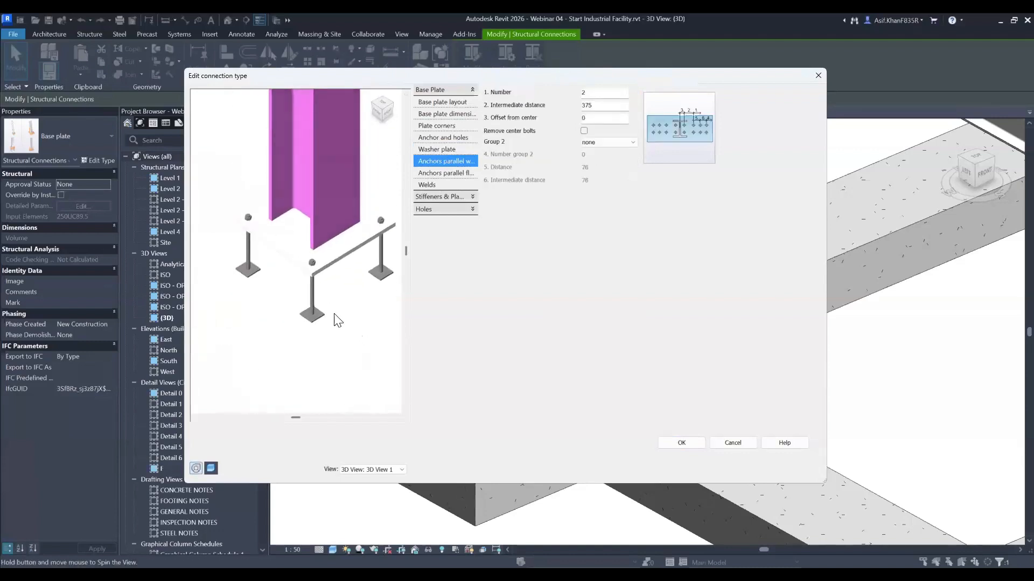
pyautogui.moveTo(328, 230); pyautogui.dragTo(293, 244, button='middle')
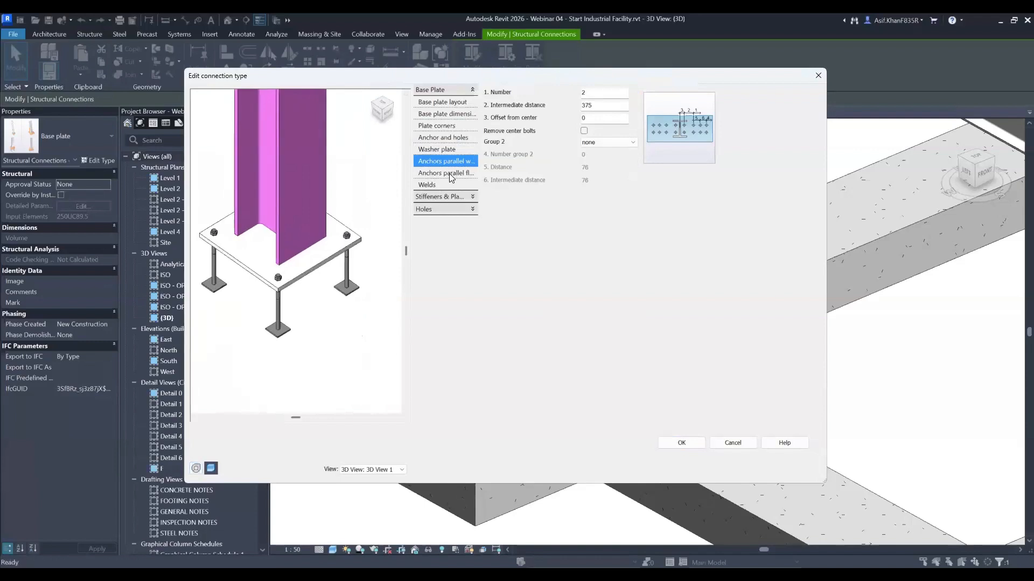
pyautogui.click(453, 173)
pyautogui.click(449, 161)
pyautogui.click(449, 172)
pyautogui.click(449, 161)
# - Try three, then four anchors parallel to the web, with an intermediate distance of 100
pyautogui.doubleClick(581, 93)
pyautogui.write('3')
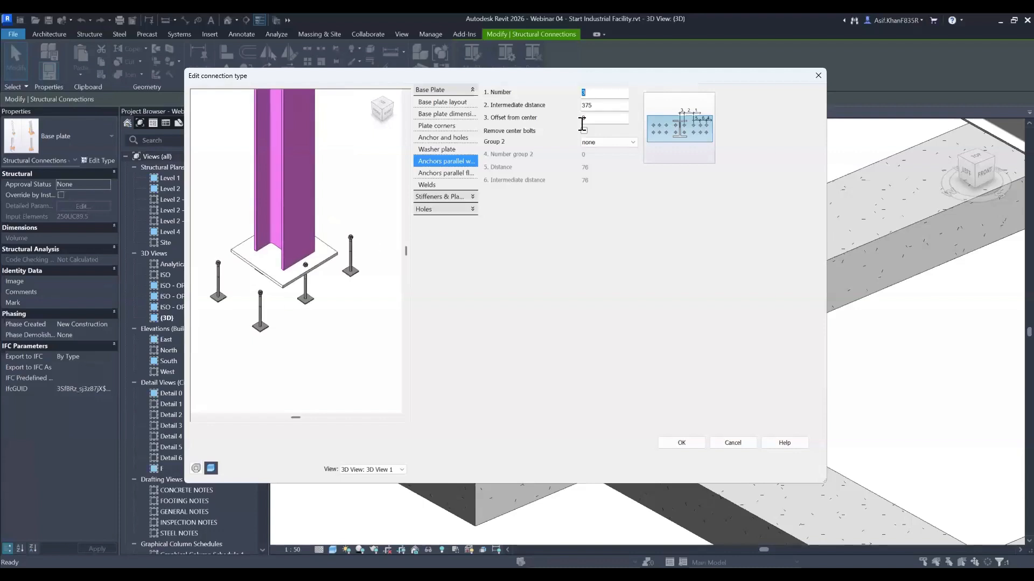
pyautogui.write('4')
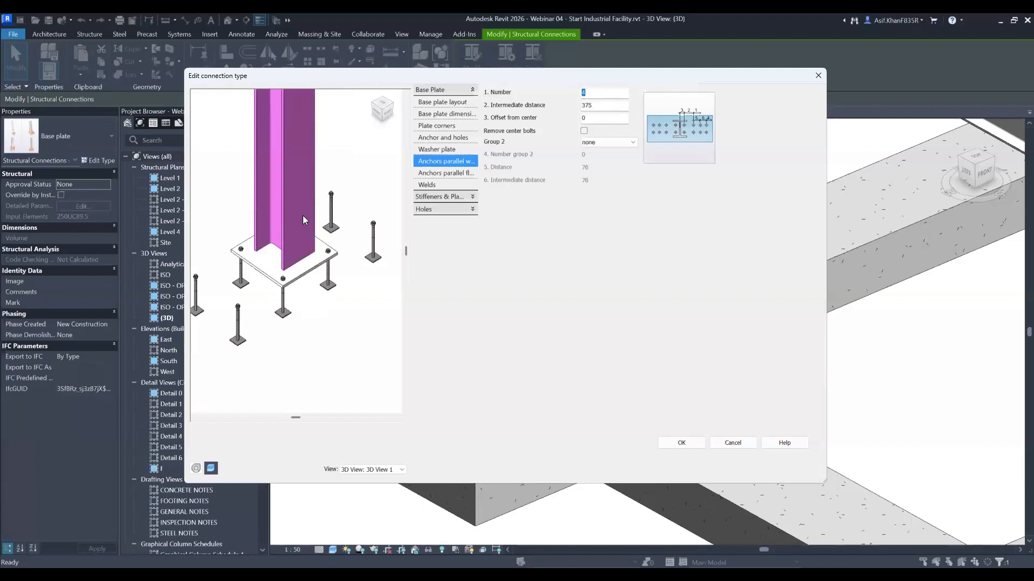
pyautogui.moveTo(609, 104); pyautogui.dragTo(558, 104)
pyautogui.write('100')
pyautogui.press('Return')
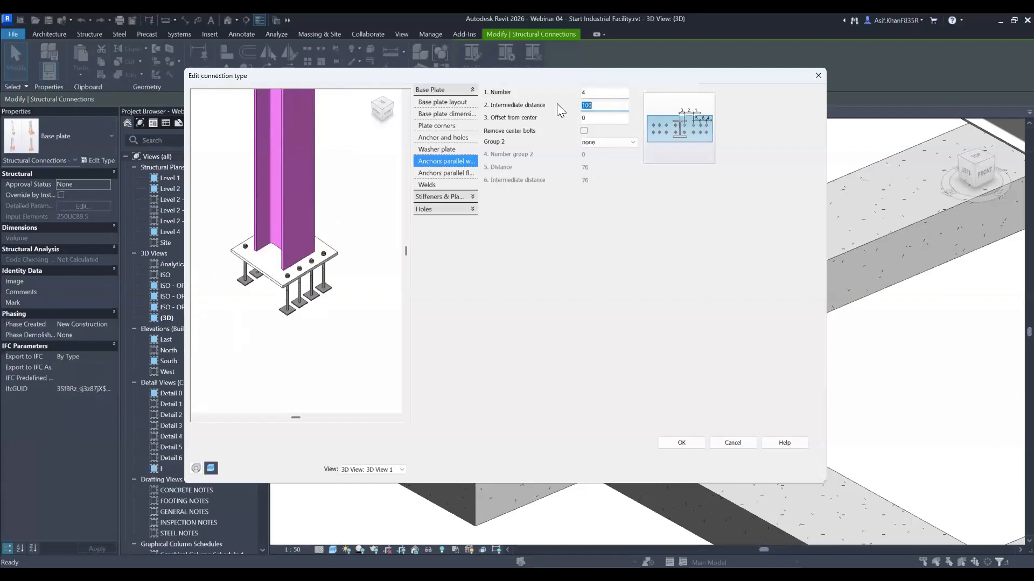
# - Try three anchors parallel to the web at the 100 spacing
pyautogui.hotkey('shift', 'Tab')
pyautogui.write('3')
pyautogui.press('Return')
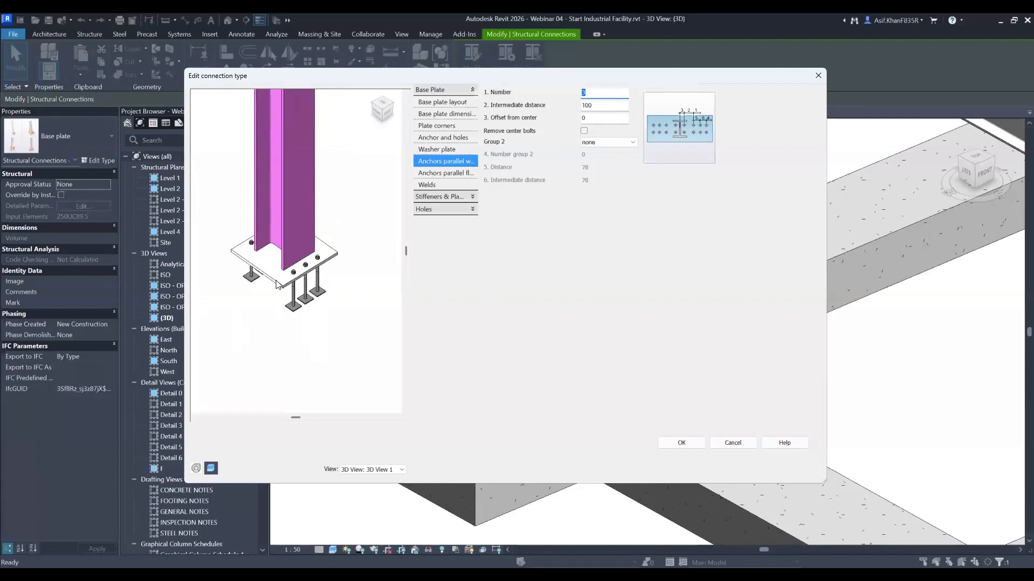
# - Restore the anchors parallel to the web to 2 with an intermediate distance of 375
pyautogui.click(584, 106)
pyautogui.doubleClick(614, 93)
pyautogui.write('2')
pyautogui.press('Return')
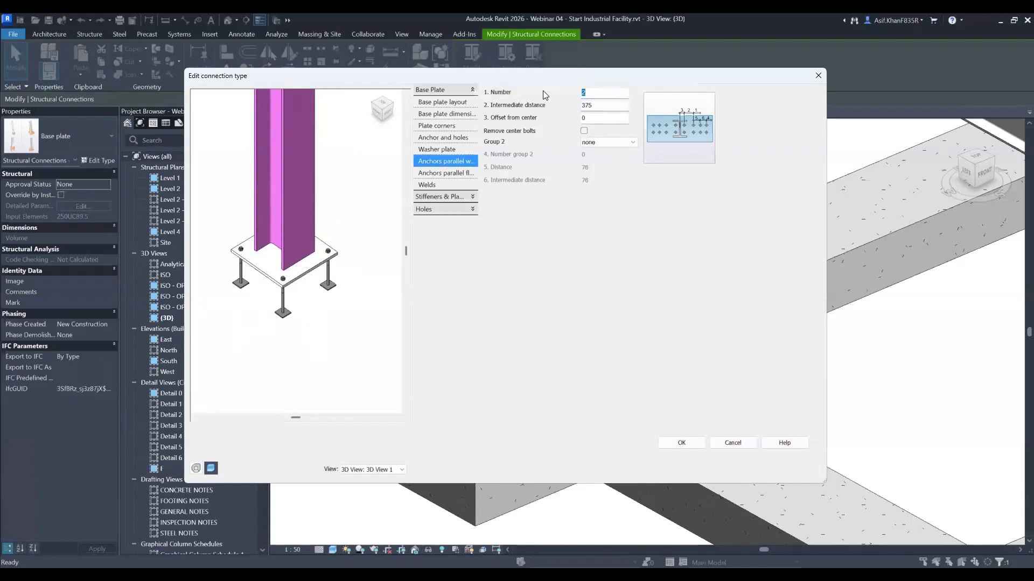
pyautogui.moveTo(272, 278); pyautogui.dragTo(300, 313, button='middle')
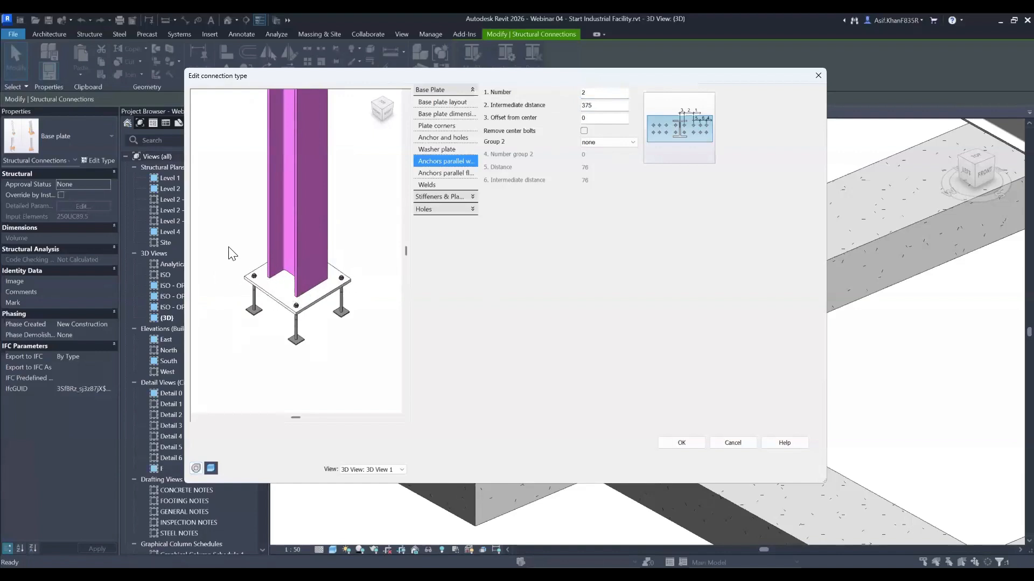
# - Set the anchors parallel to the flange to 3 with an intermediate distance of 175
pyautogui.click(454, 175)
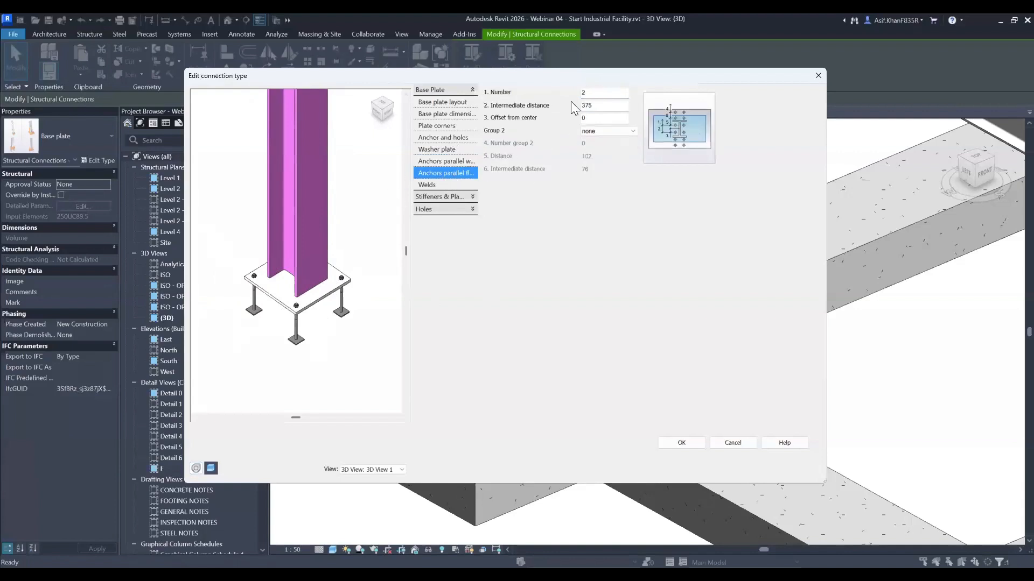
pyautogui.write('75')
pyautogui.doubleClick(593, 92)
pyautogui.write('3')
pyautogui.press('Return')
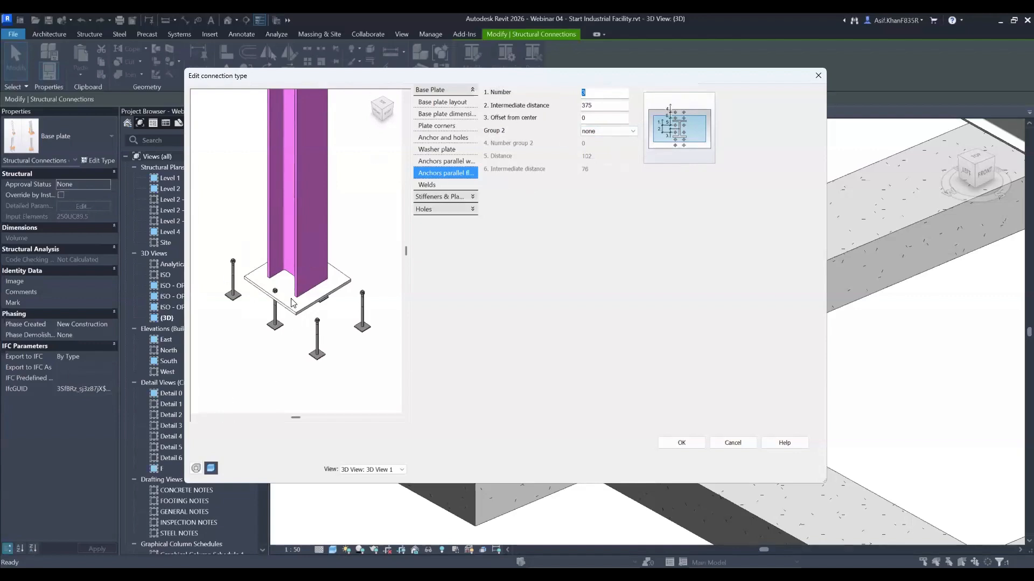
pyautogui.moveTo(601, 106); pyautogui.dragTo(537, 110)
pyautogui.press('Return')
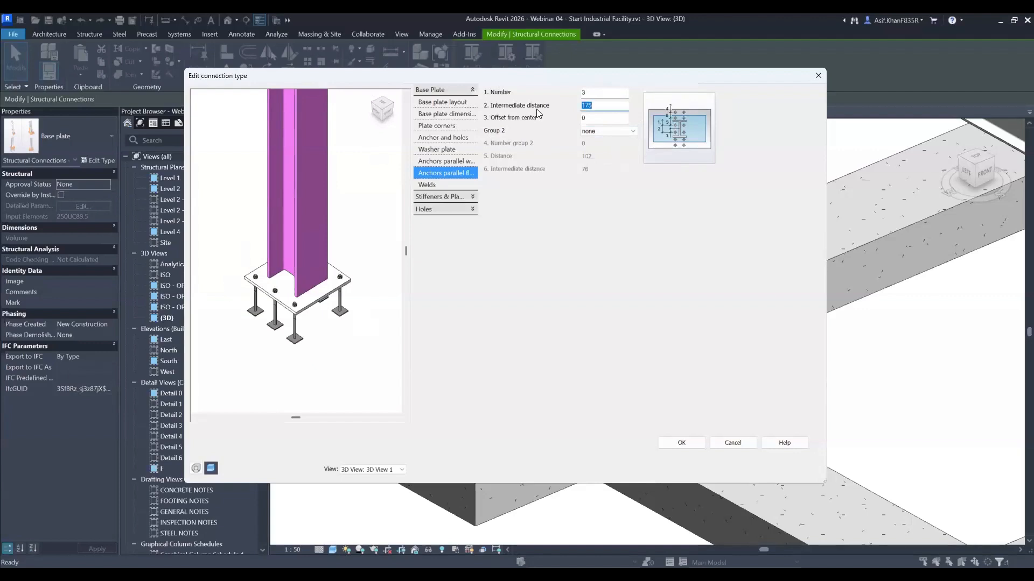
pyautogui.scroll(4, 273, 345)
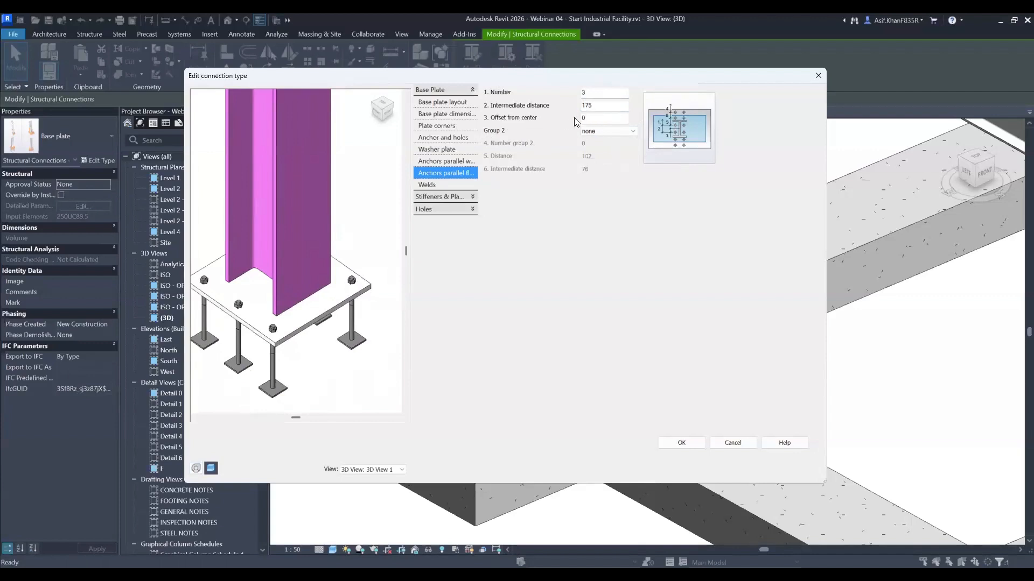
pyautogui.scroll(-2, 313, 228)
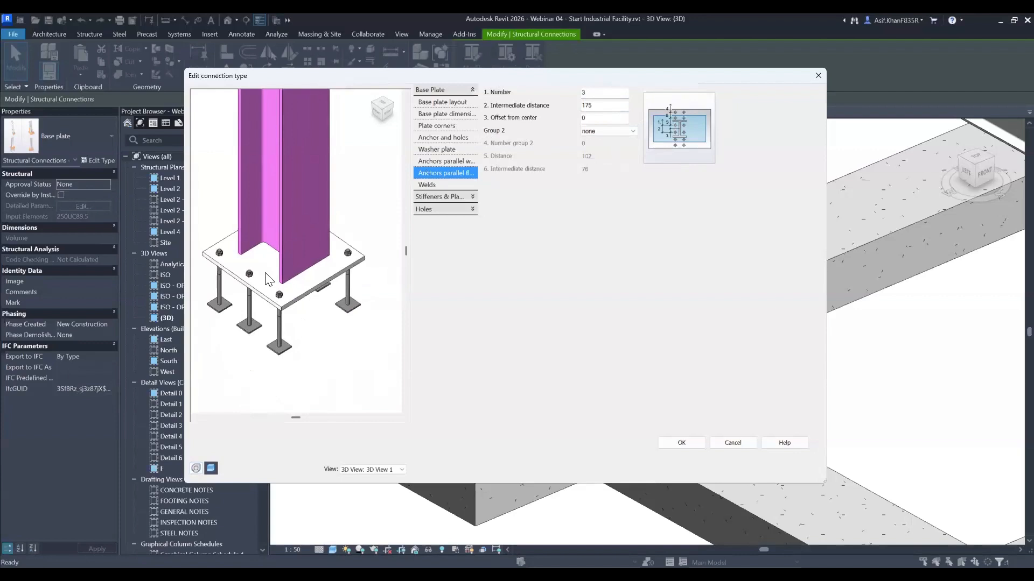
pyautogui.moveTo(294, 317)
pyautogui.keyDown('shift'); pyautogui.mouseDown(button='middle')
pyautogui.moveTo(291, 281)
pyautogui.moveTo(260, 322)
pyautogui.moveTo(280, 319)
pyautogui.mouseUp(button='middle'); pyautogui.keyUp('shift')
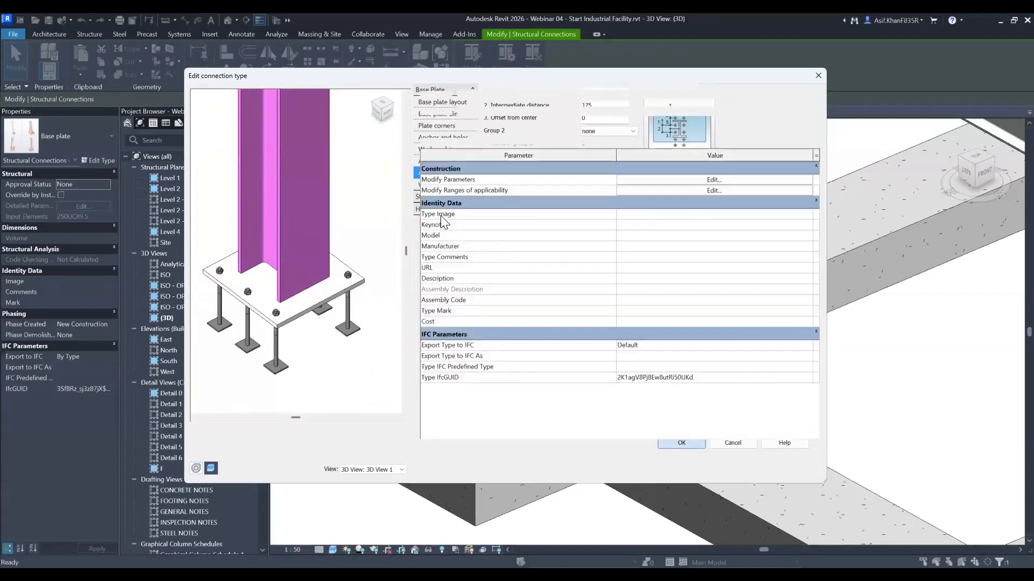
# - Accept the base plate type changes, inspect the updated plate at the column foot, and clear the selection
pyautogui.click(648, 466)
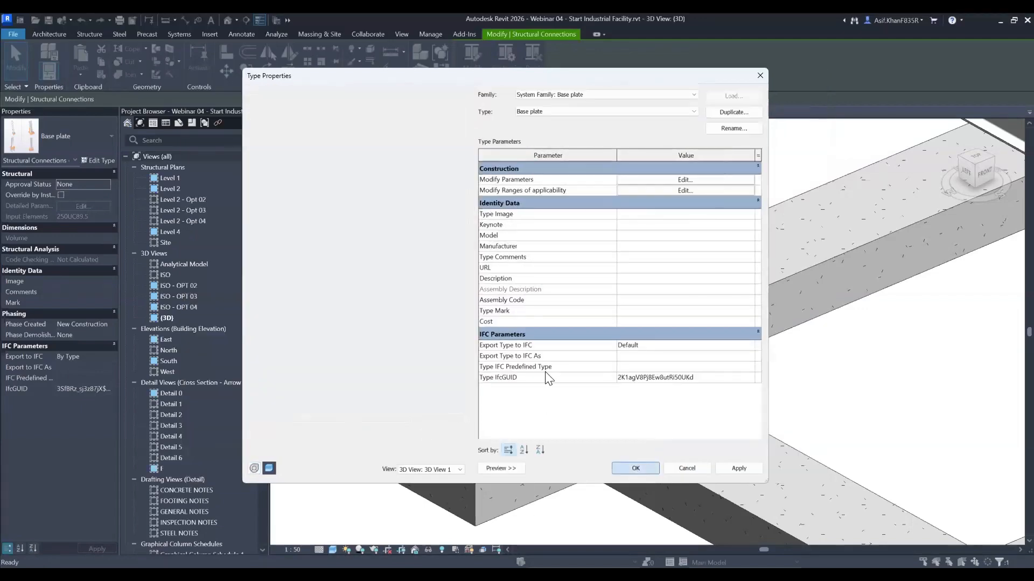
pyautogui.scroll(5, 560, 373)
pyautogui.moveTo(618, 351)
pyautogui.keyDown('shift'); pyautogui.mouseDown(button='middle')
pyautogui.moveTo(600, 404)
pyautogui.moveTo(627, 350)
pyautogui.mouseUp(button='middle'); pyautogui.keyUp('shift')
pyautogui.click(627, 350)
pyautogui.keyDown('shift'); pyautogui.moveTo(483, 392); pyautogui.dragTo(564, 385, button='middle'); pyautogui.keyUp('shift')
pyautogui.scroll(-5, 564, 385)
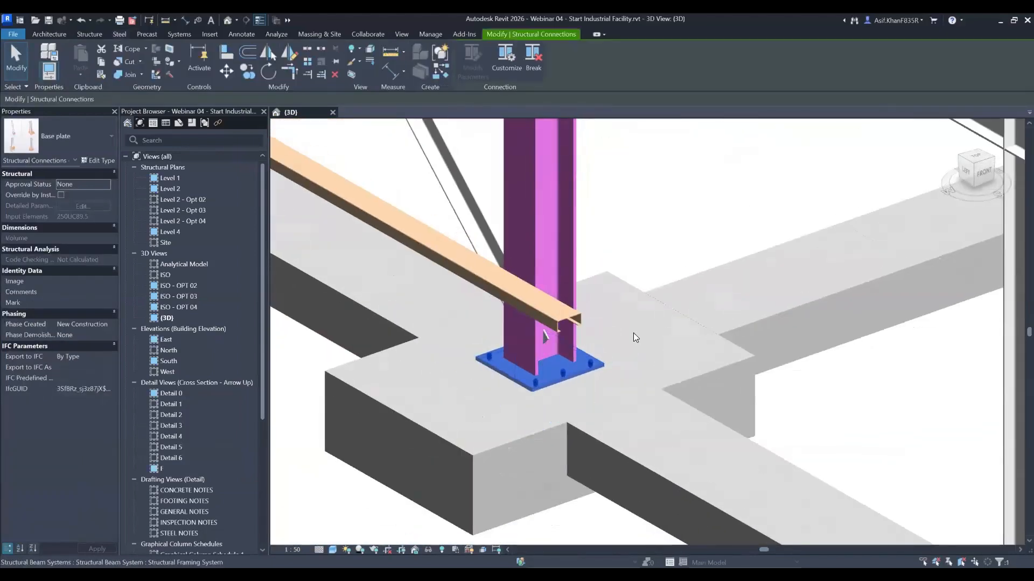
pyautogui.press('Escape')
# - Examine the side frame's columns and footings, comparing the column that has the base plate with the others
pyautogui.scroll(-2, 665, 372)
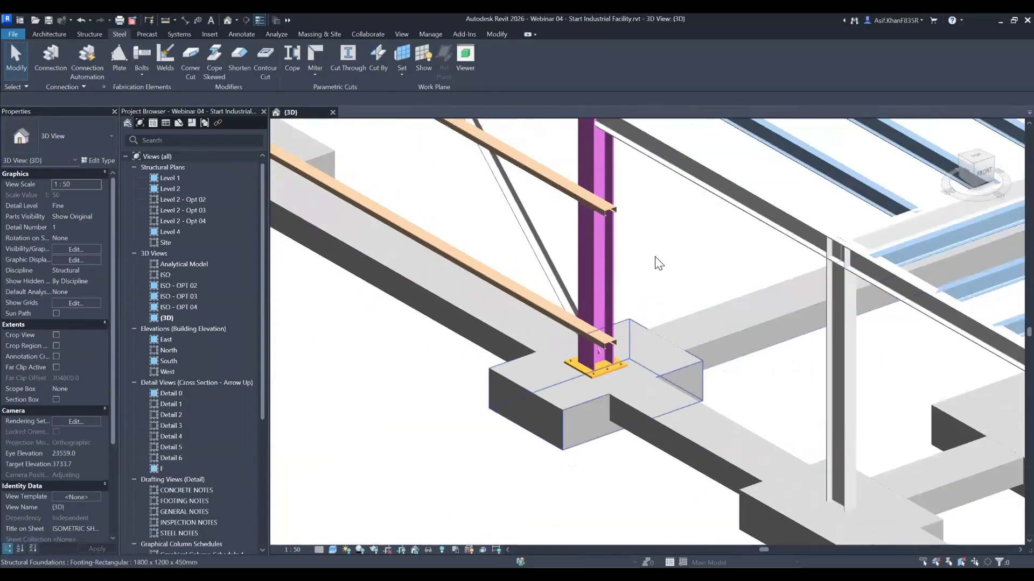
pyautogui.scroll(-3, 656, 261)
pyautogui.moveTo(445, 280); pyautogui.dragTo(487, 359, button='middle')
pyautogui.scroll(-4, 484, 489)
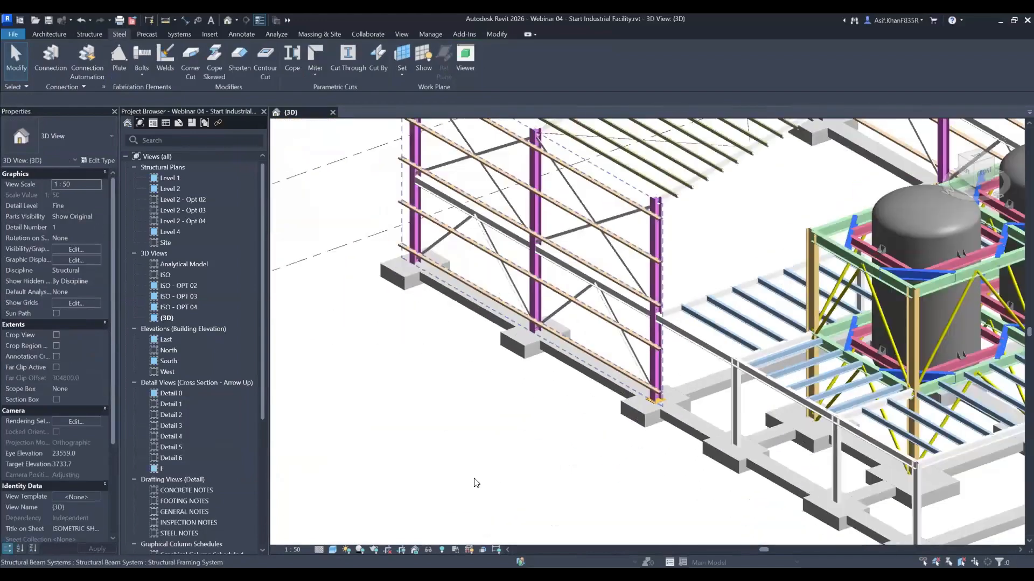
pyautogui.click(656, 269)
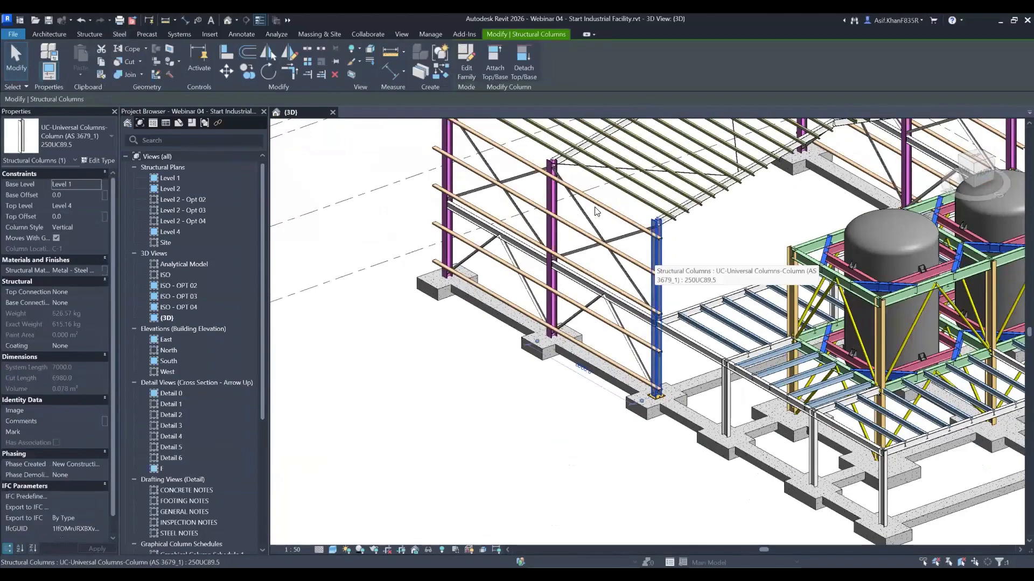
pyautogui.scroll(-4, 612, 215)
pyautogui.scroll(3, 560, 451)
pyautogui.scroll(2, 559, 451)
pyautogui.press('Escape')
pyautogui.scroll(3, 610, 432)
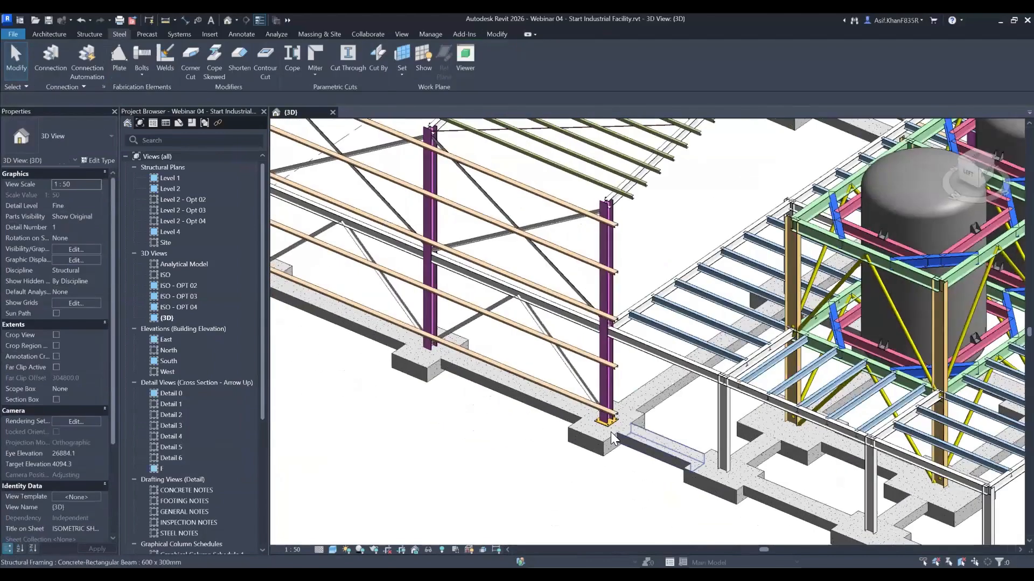
pyautogui.scroll(3, 610, 432)
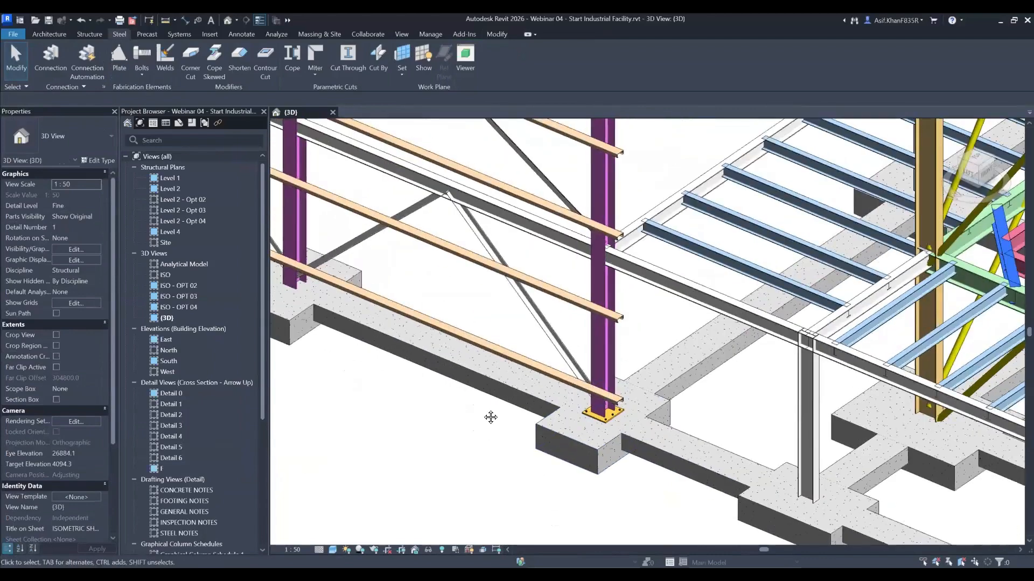
pyautogui.moveTo(387, 345); pyautogui.dragTo(613, 404, button='middle')
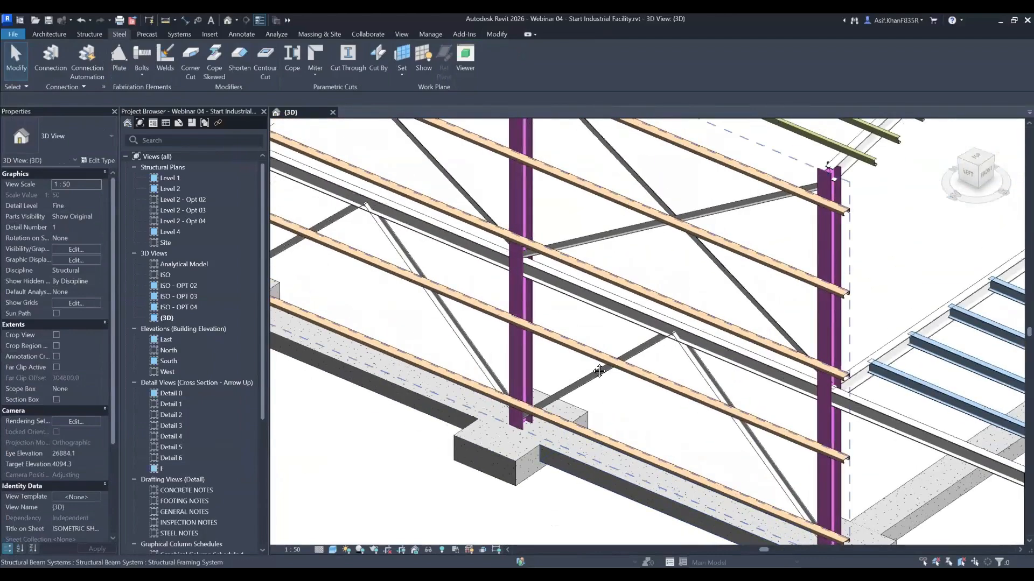
pyautogui.scroll(-3, 614, 404)
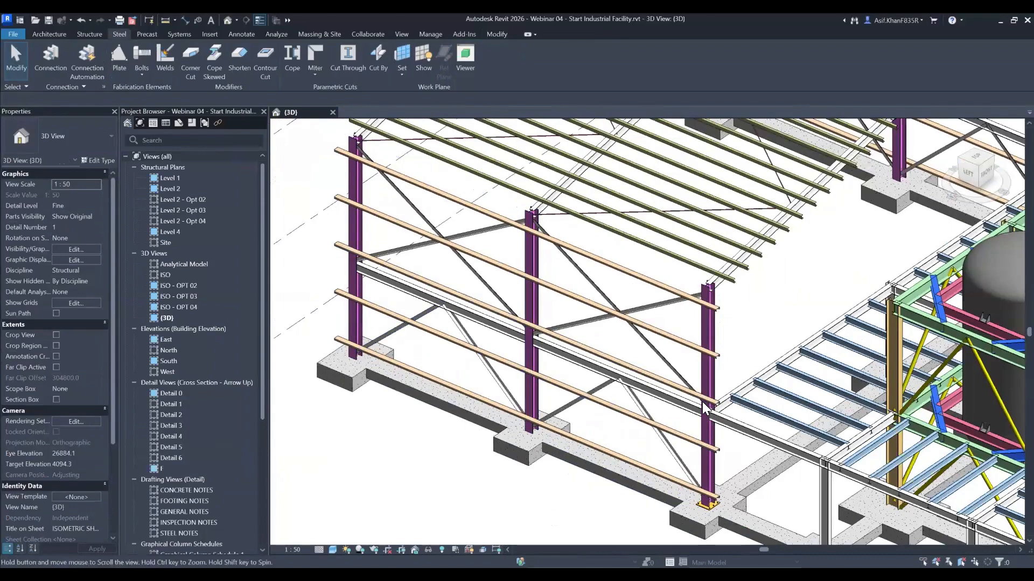
# - Select the customised base plate at the corner column and propagate its connection to the matching columns
pyautogui.moveTo(713, 491); pyautogui.dragTo(701, 411, button='middle')
pyautogui.scroll(3, 698, 414)
pyautogui.click(694, 412)
pyautogui.scroll(-2, 694, 412)
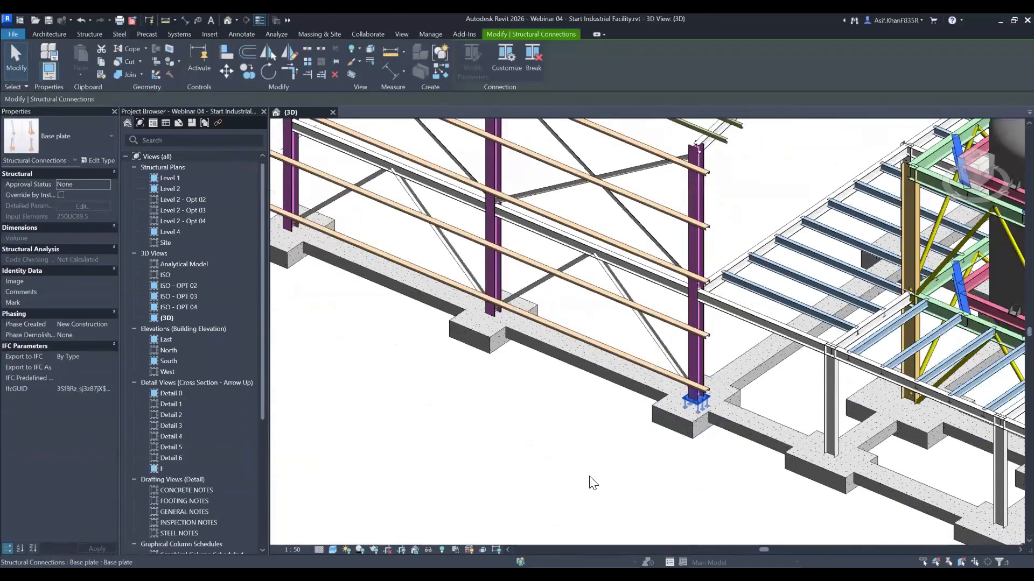
pyautogui.scroll(-4, 571, 485)
pyautogui.scroll(-1, 382, 466)
pyautogui.scroll(-3, 383, 467)
pyautogui.rightClick(381, 216)
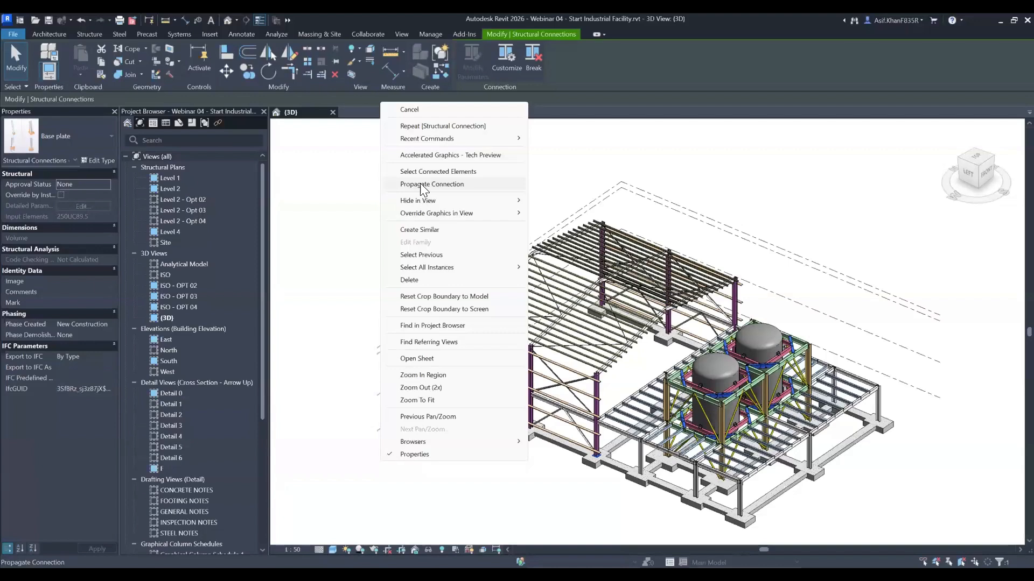
pyautogui.click(643, 73)
pyautogui.scroll(3, 528, 397)
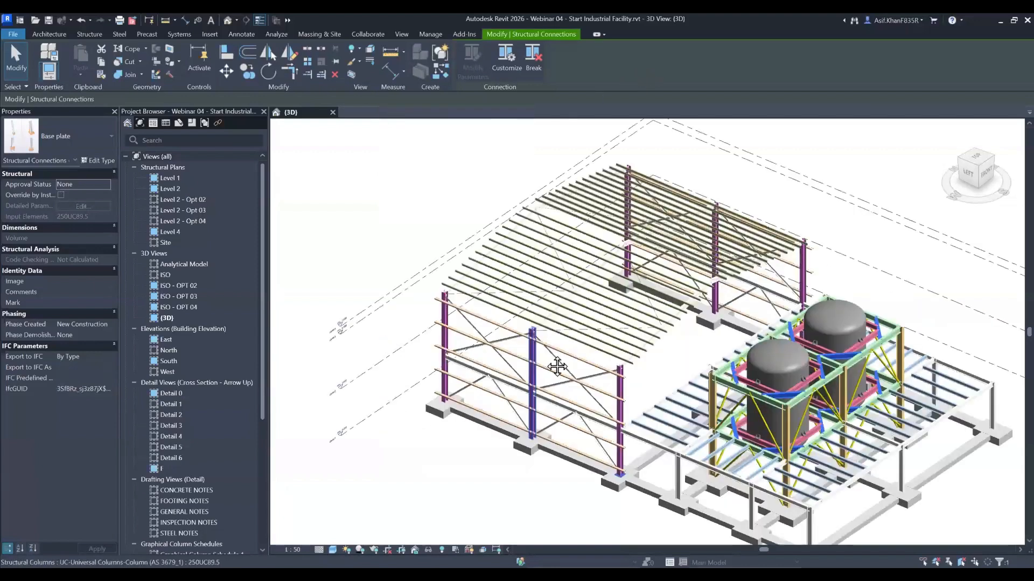
pyautogui.scroll(1, 533, 431)
pyautogui.moveTo(532, 431); pyautogui.dragTo(518, 385, button='middle')
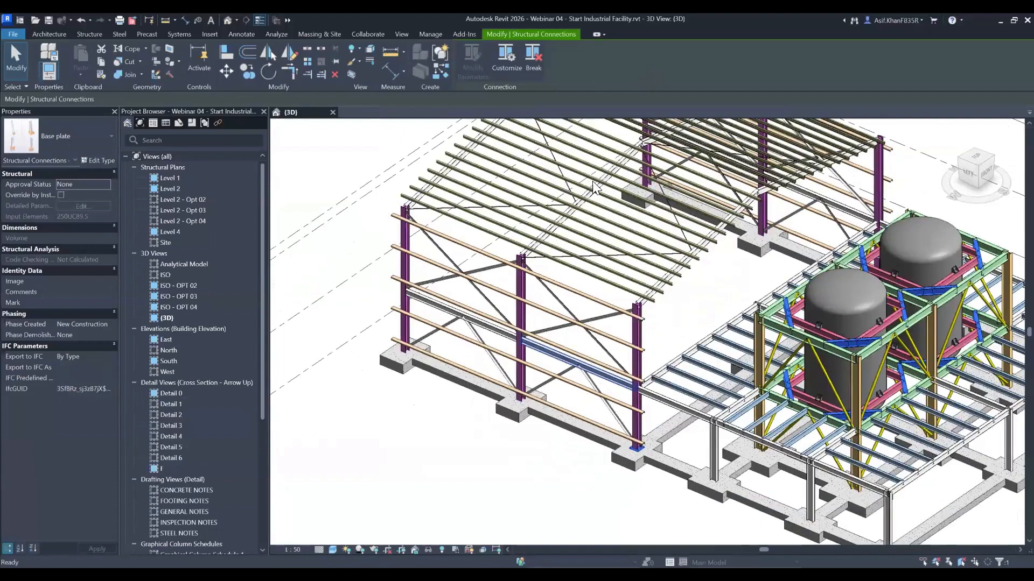
pyautogui.scroll(-3, 416, 337)
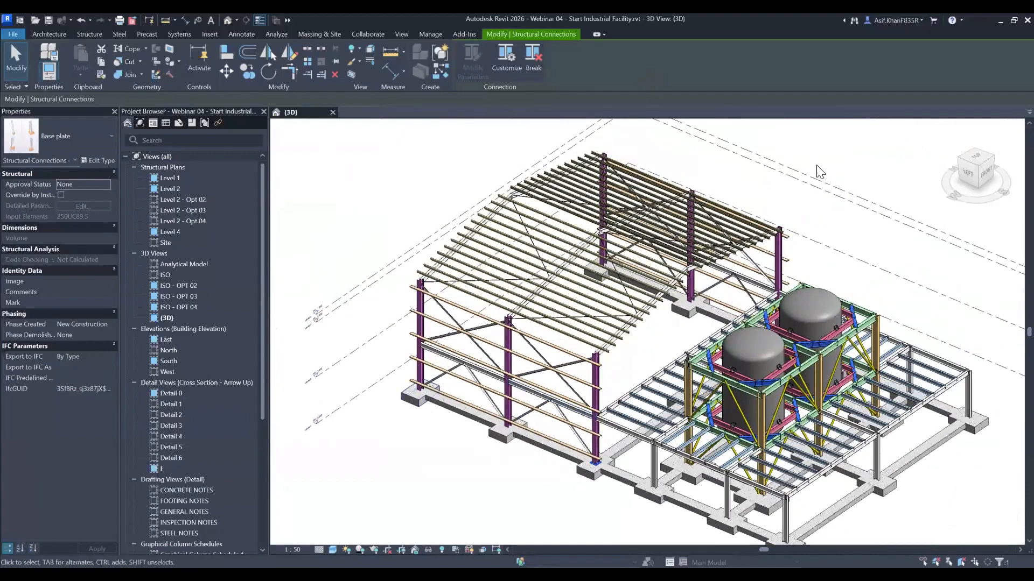
pyautogui.rightClick(835, 162)
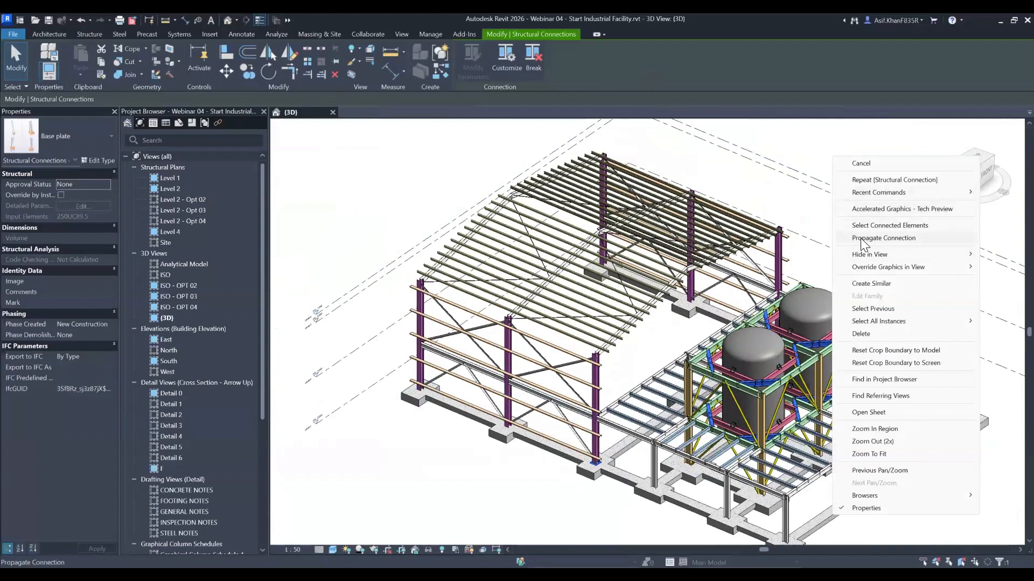
pyautogui.click(860, 238)
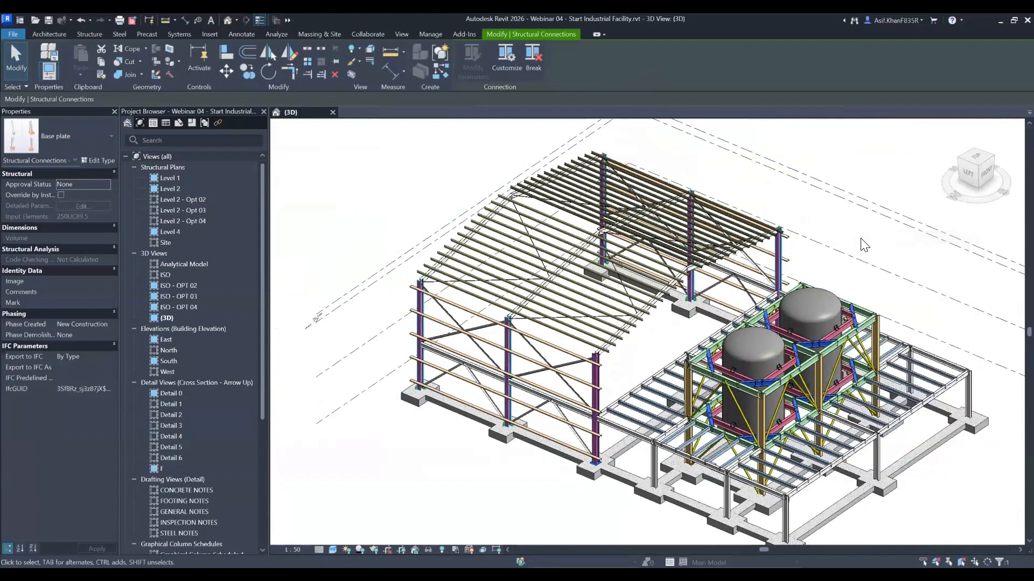
# - Inspect the propagated base plates and anchors at the other column footings
pyautogui.scroll(5, 501, 371)
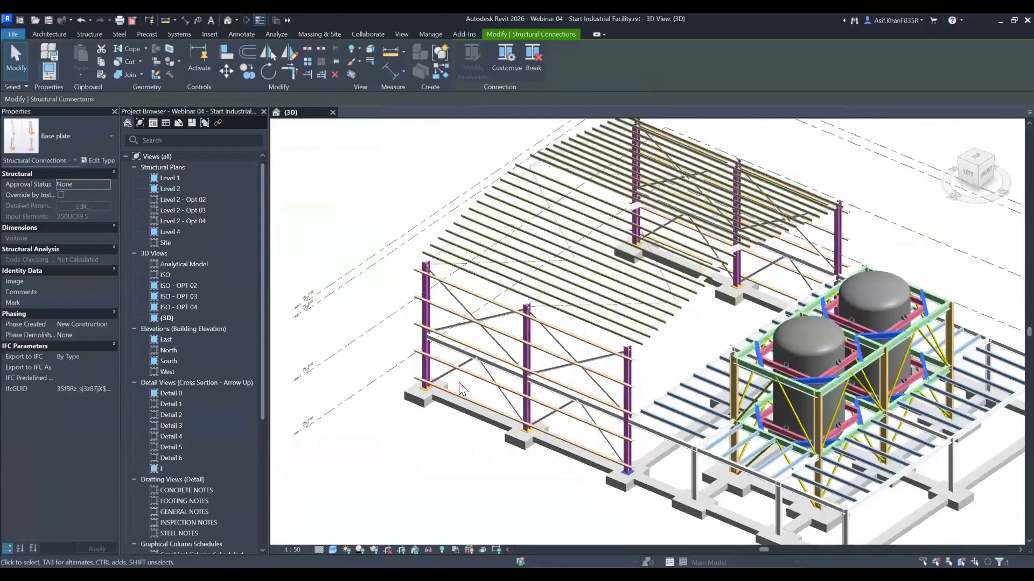
pyautogui.scroll(5, 489, 369)
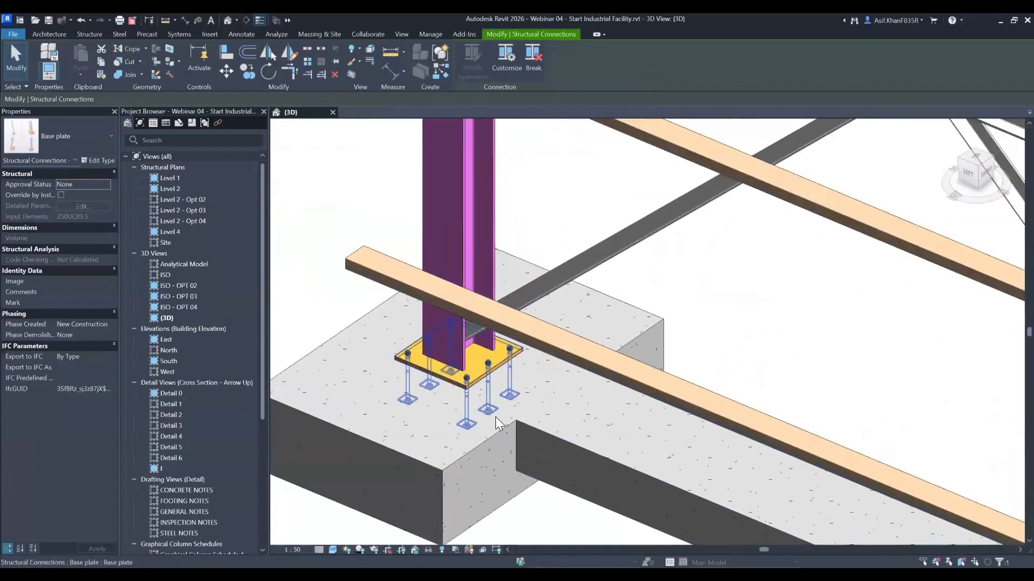
pyautogui.keyDown('shift'); pyautogui.moveTo(490, 355); pyautogui.dragTo(755, 238, button='middle'); pyautogui.keyUp('shift')
pyautogui.click(757, 240)
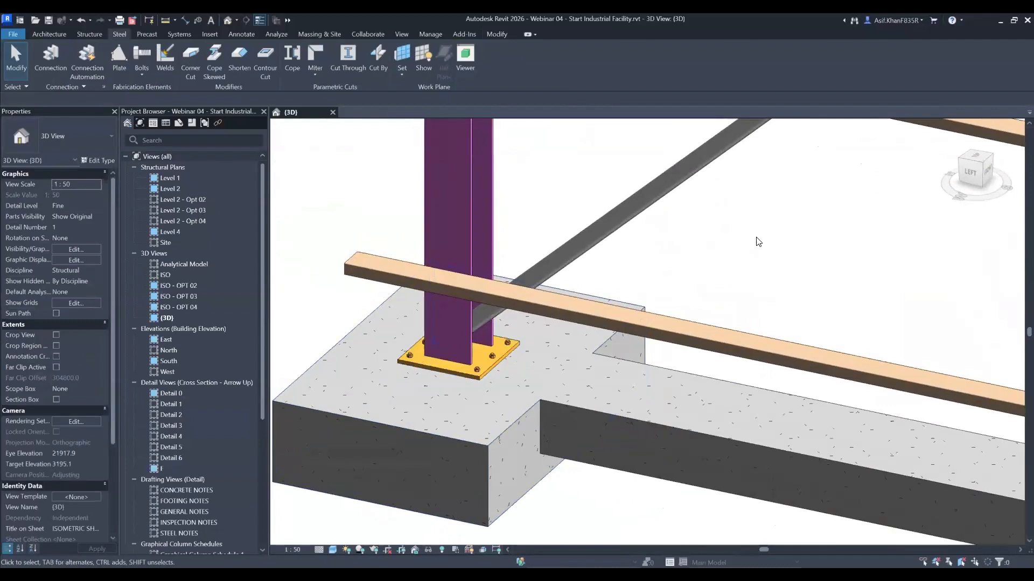
pyautogui.scroll(-5, 743, 272)
pyautogui.keyDown('shift'); pyautogui.moveTo(700, 272); pyautogui.dragTo(787, 383, button='middle'); pyautogui.keyUp('shift')
pyautogui.scroll(4, 758, 360)
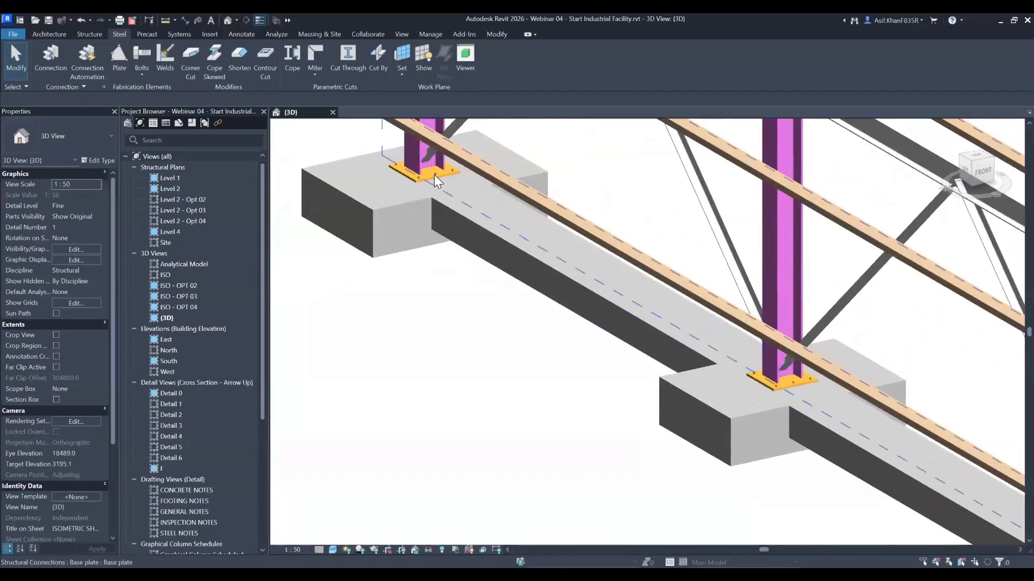
# - Check the type of a propagated base plate, clear the selection, and examine the columns and footings under the adjoining platform
pyautogui.click(434, 174)
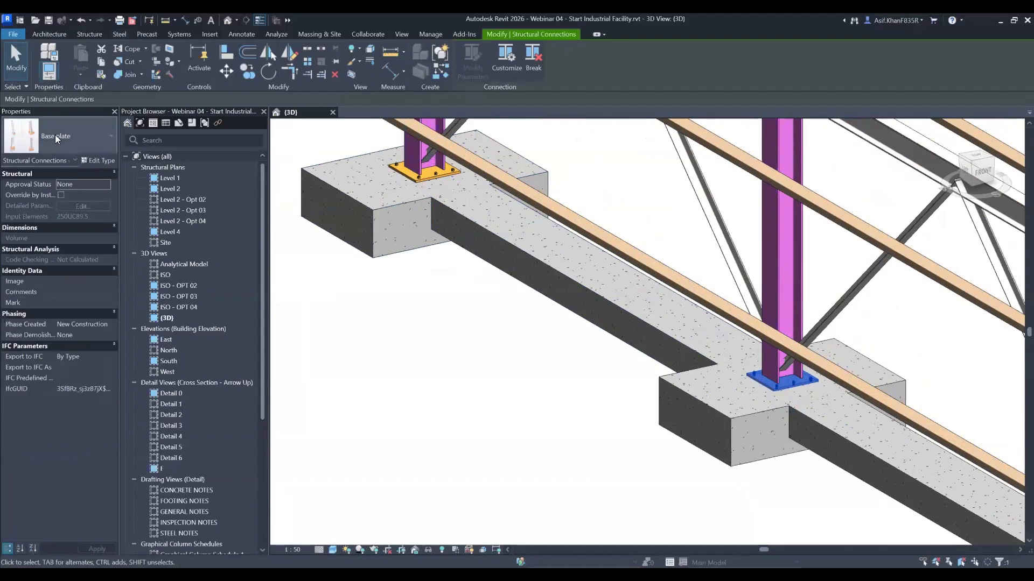
pyautogui.click(448, 323)
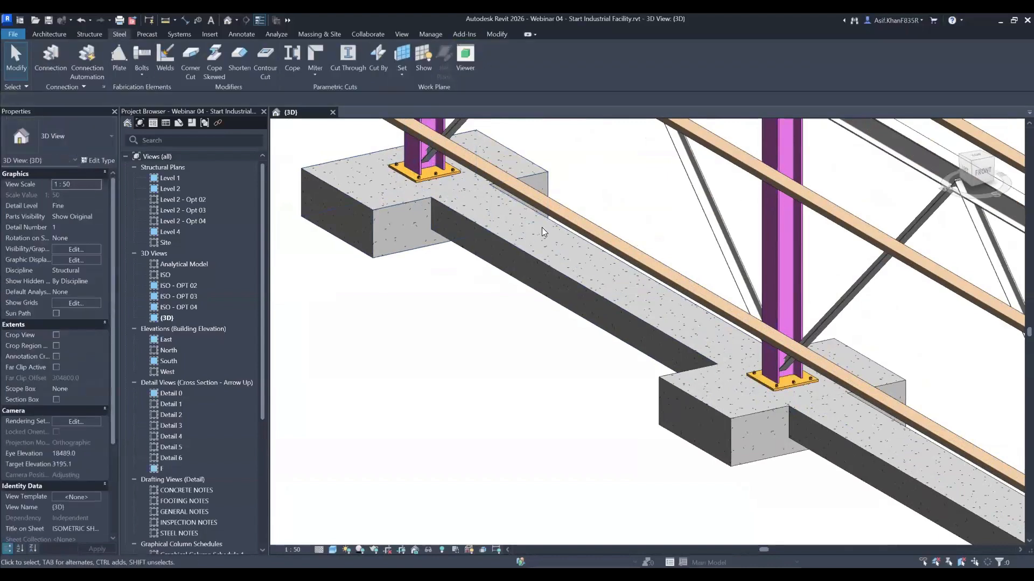
pyautogui.scroll(-6, 542, 231)
pyautogui.keyDown('shift'); pyautogui.moveTo(608, 271); pyautogui.dragTo(598, 268, button='middle'); pyautogui.keyUp('shift')
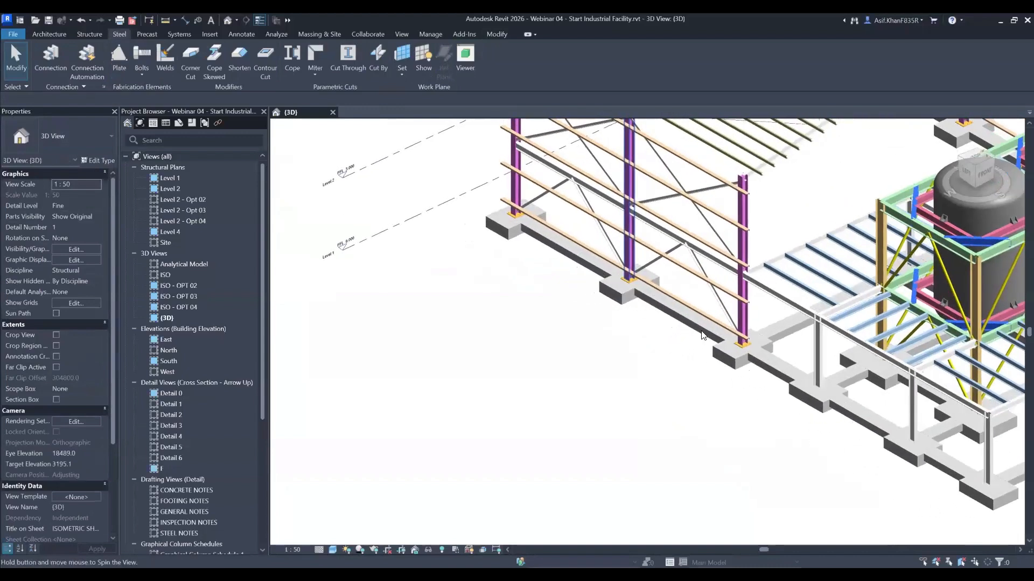
pyautogui.scroll(5, 673, 327)
pyautogui.scroll(-2, 677, 331)
pyautogui.keyDown('shift'); pyautogui.moveTo(679, 326); pyautogui.dragTo(653, 281, button='middle'); pyautogui.keyUp('shift')
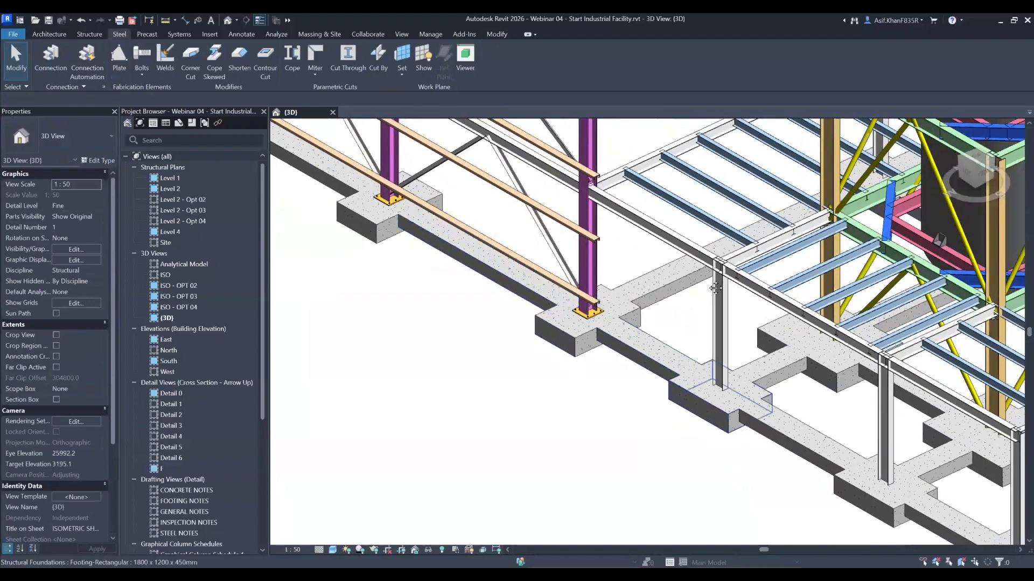
pyautogui.moveTo(565, 339)
pyautogui.keyDown('shift'); pyautogui.mouseDown(button='middle')
pyautogui.moveTo(522, 357)
pyautogui.moveTo(710, 367)
pyautogui.moveTo(474, 358)
pyautogui.moveTo(576, 331)
pyautogui.mouseUp(button='middle'); pyautogui.keyUp('shift')
pyautogui.scroll(1, 576, 330)
pyautogui.scroll(2, 576, 330)
pyautogui.click(692, 323)
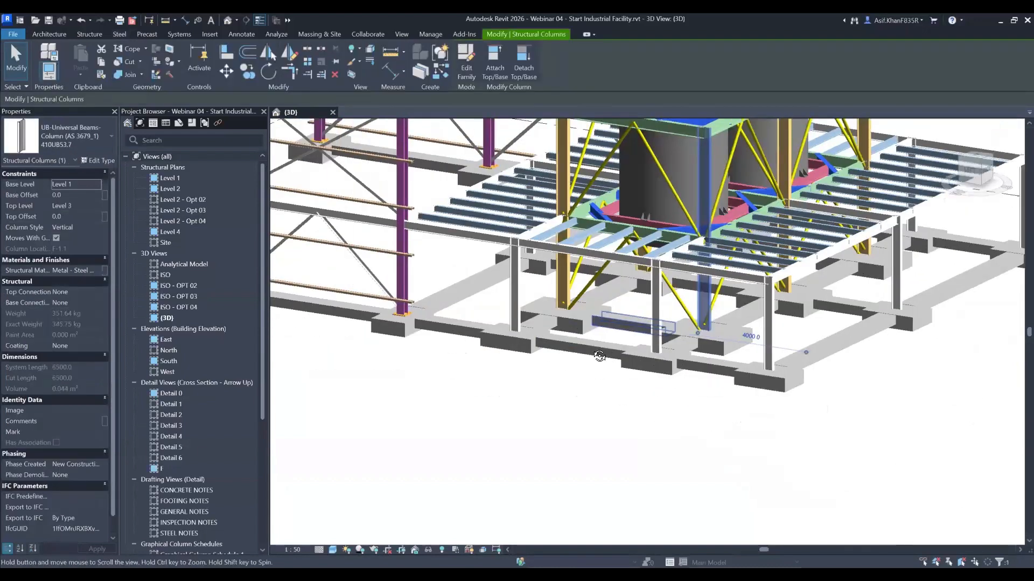
pyautogui.scroll(3, 577, 263)
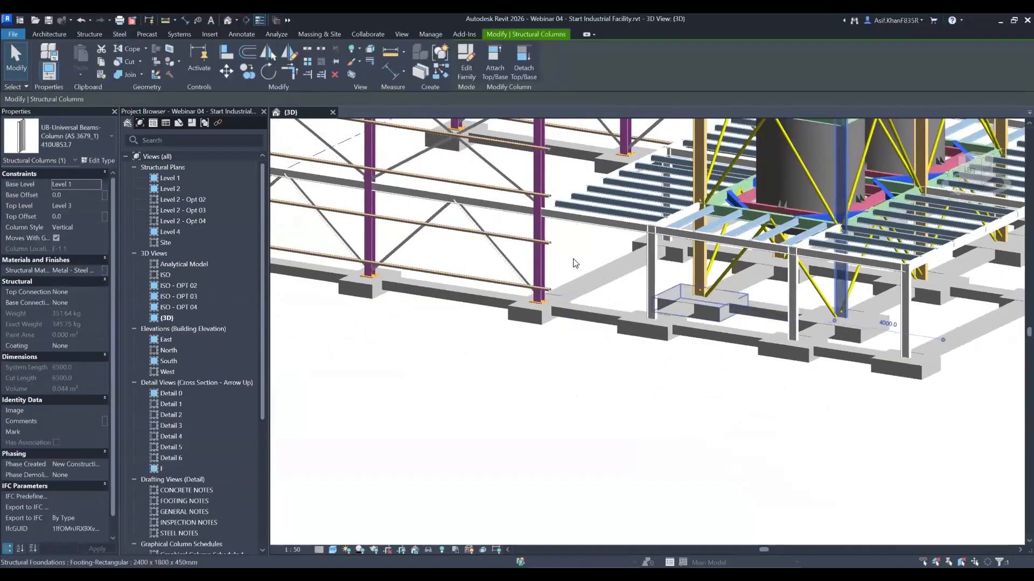
# - Place a Base plate connection at the foot of the platform column nearest the side frame and clear the selection
pyautogui.keyDown('shift'); pyautogui.moveTo(761, 302); pyautogui.dragTo(346, 125, button='middle'); pyautogui.keyUp('shift')
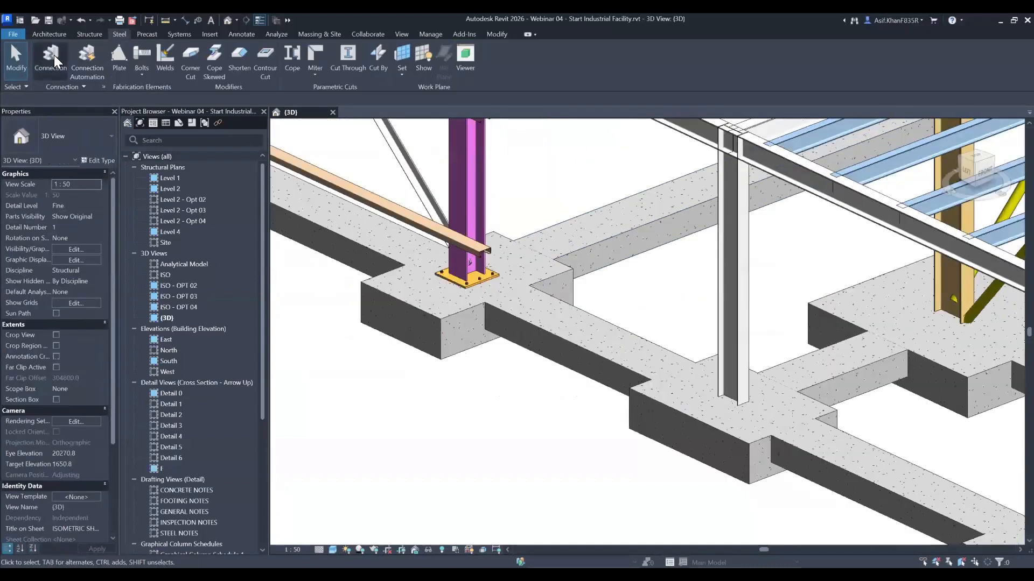
pyautogui.click(54, 54)
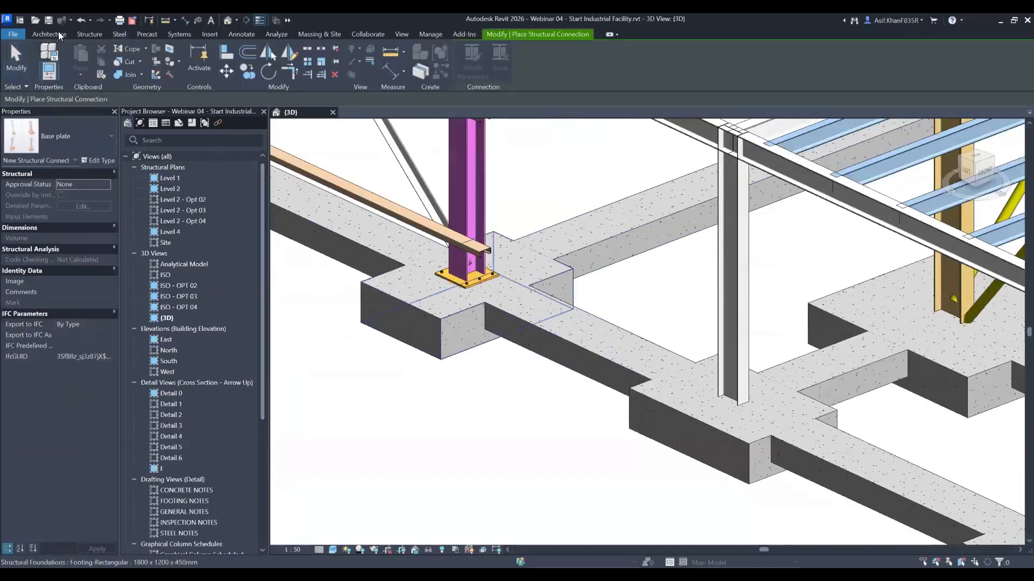
pyautogui.click(119, 35)
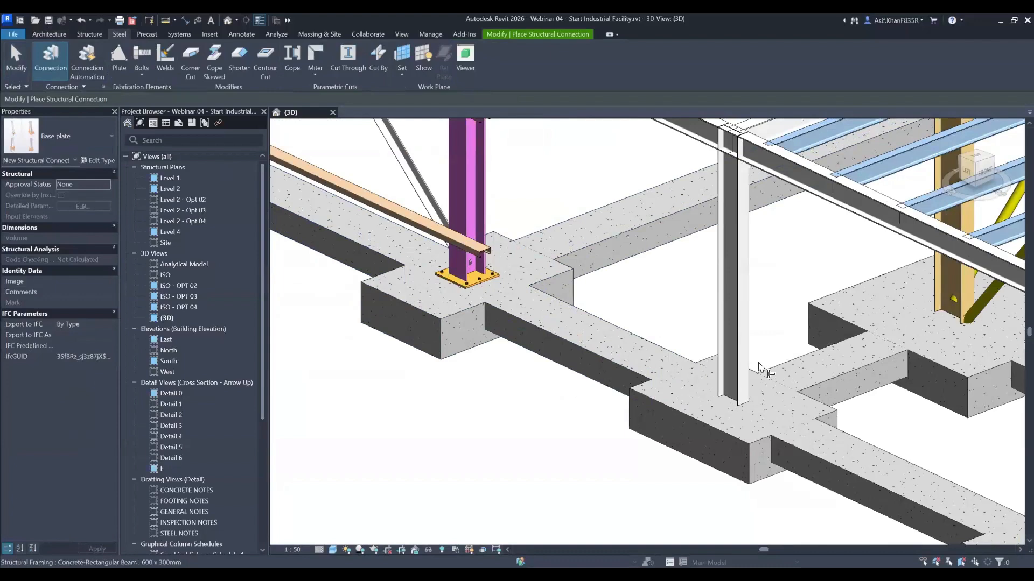
pyautogui.click(774, 320)
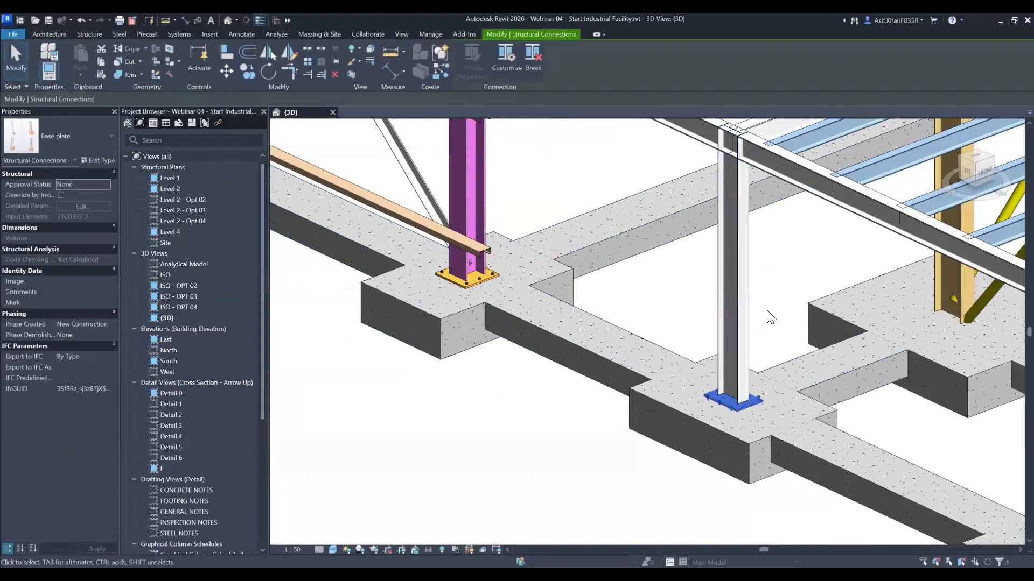
pyautogui.click(539, 437)
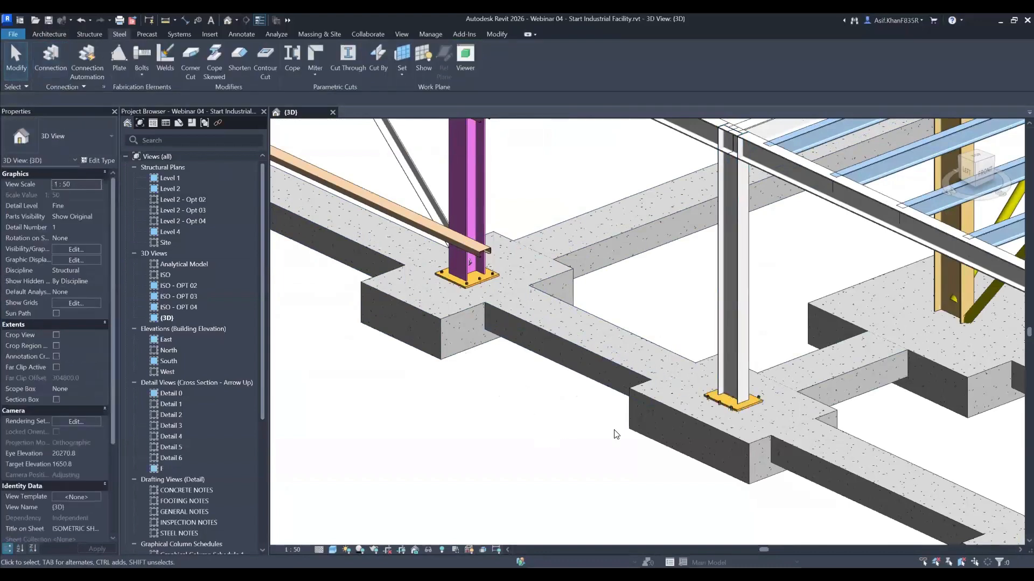
# - Select the new base plate at the platform column and open its type properties, keeping the plate in view
pyautogui.keyDown('shift'); pyautogui.moveTo(742, 463); pyautogui.dragTo(812, 383, button='middle'); pyautogui.keyUp('shift')
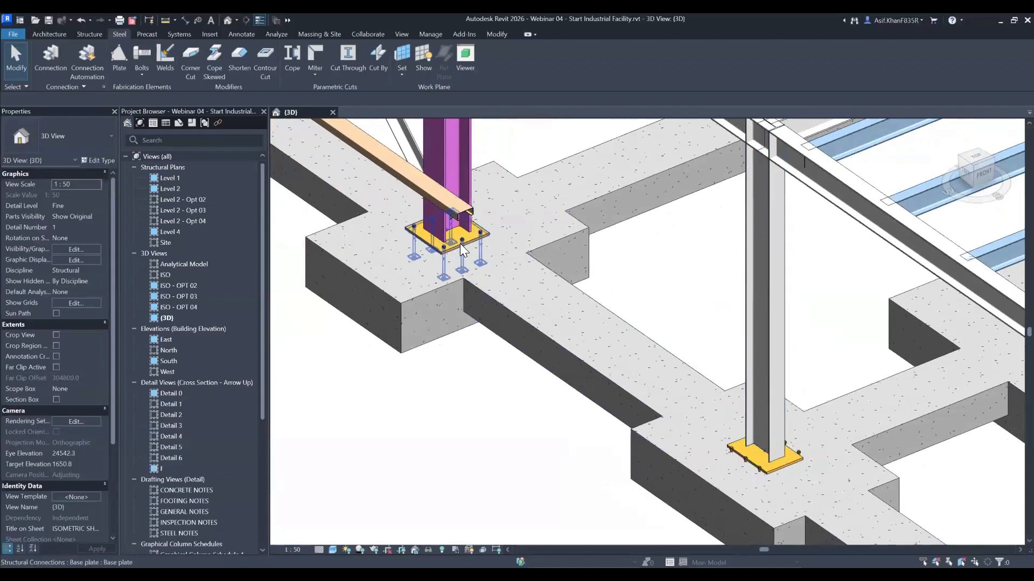
pyautogui.click(758, 469)
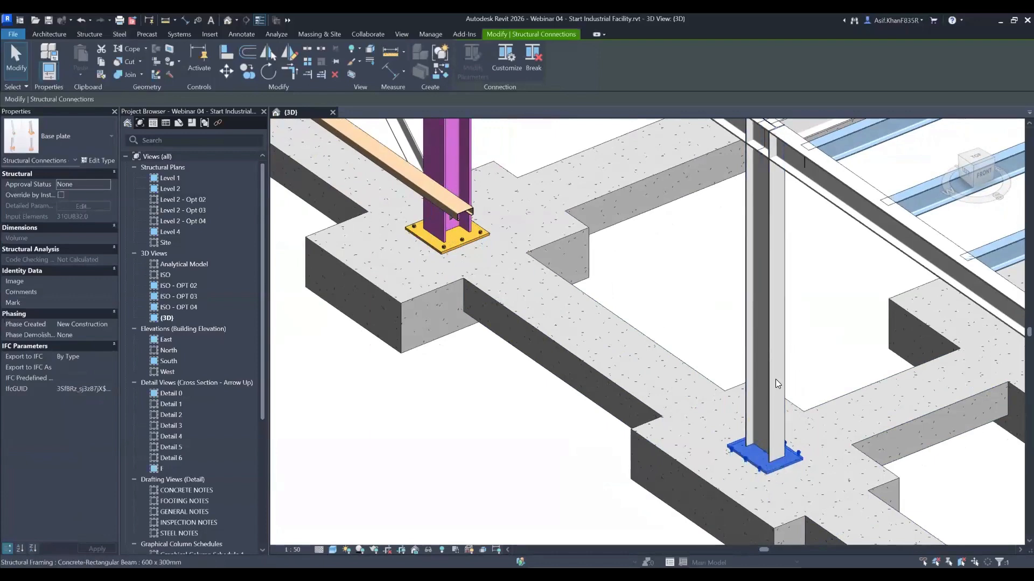
pyautogui.moveTo(743, 429); pyautogui.dragTo(712, 387, button='middle')
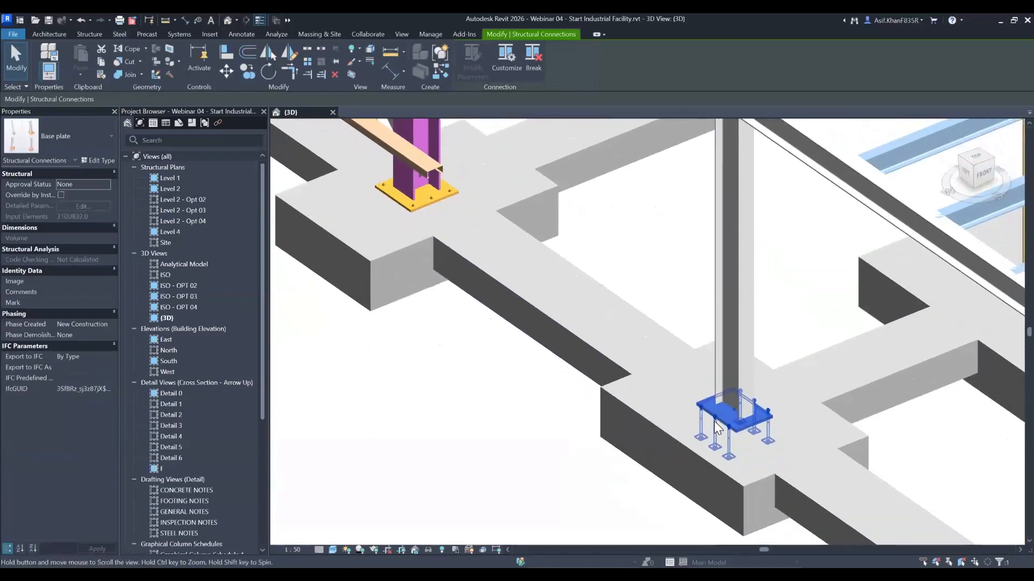
pyautogui.click(98, 160)
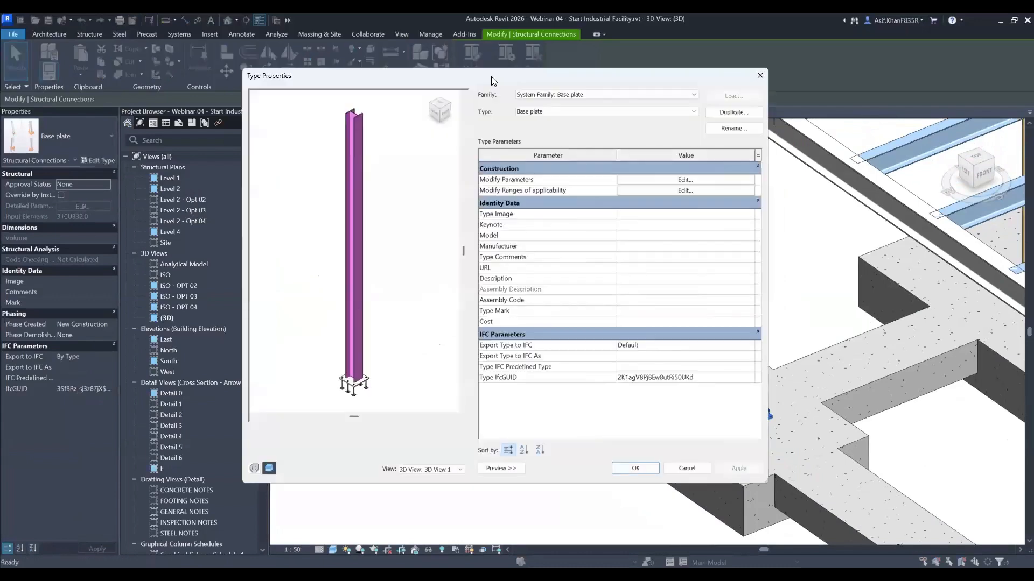
pyautogui.moveTo(491, 81); pyautogui.dragTo(281, 99)
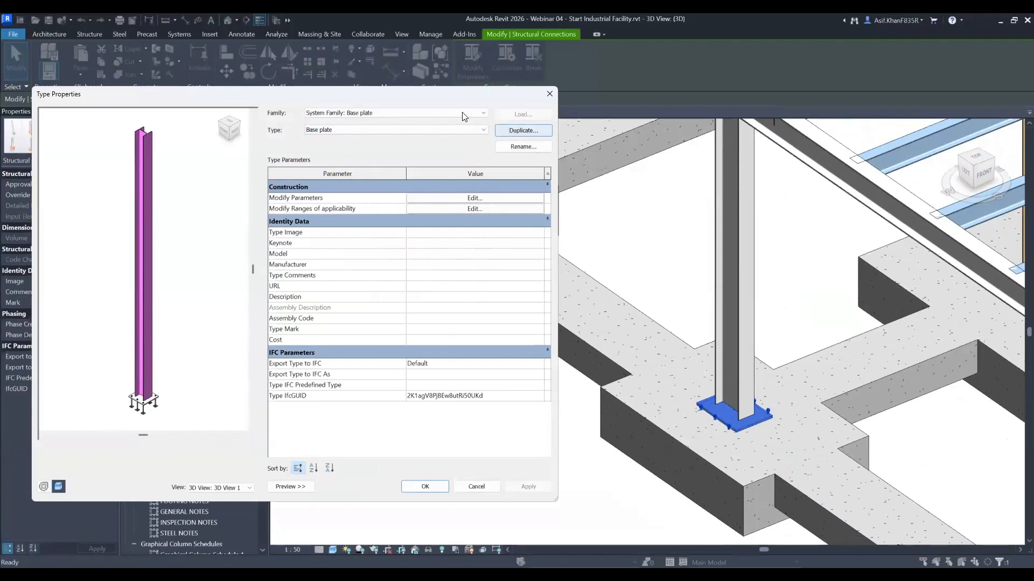
pyautogui.moveTo(203, 128)
pyautogui.mouseDown()
pyautogui.moveTo(99, 137)
pyautogui.moveTo(278, 120)
pyautogui.moveTo(195, 120)
pyautogui.mouseUp()
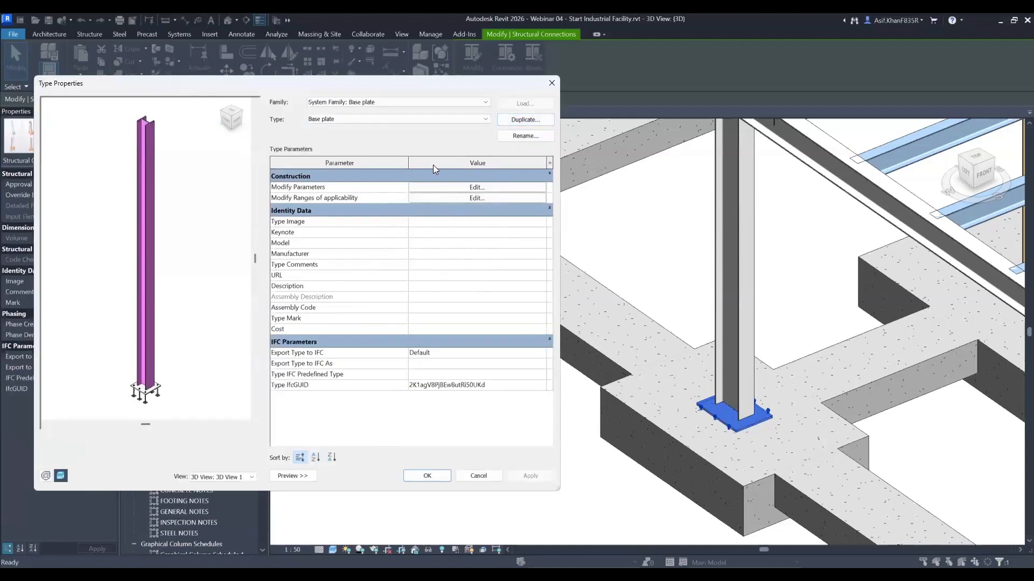
pyautogui.moveTo(412, 87); pyautogui.dragTo(376, 75)
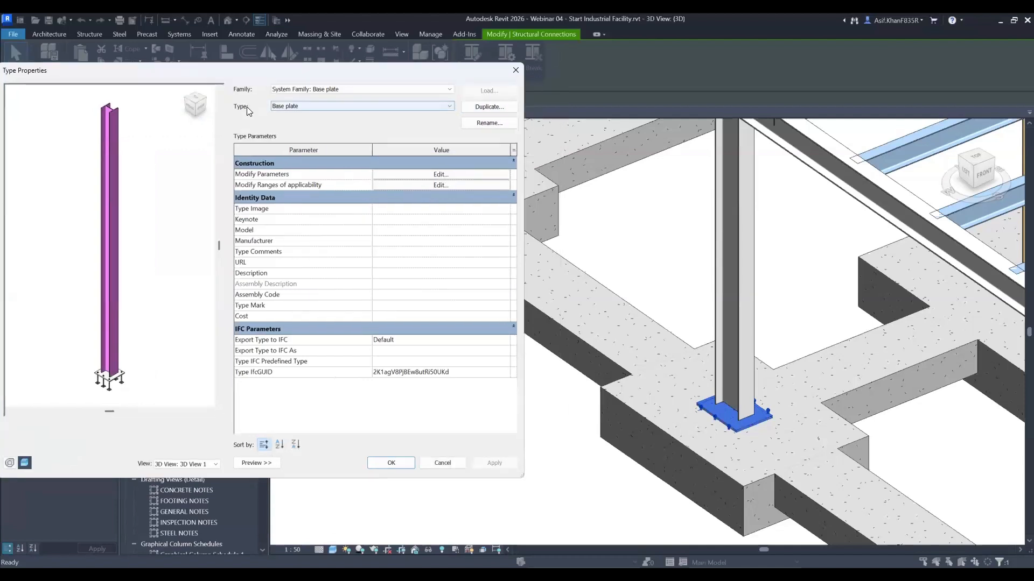
# - Switch the connection type to Base plate for 310UB, inspect its stiffeners and anchors in the preview, and accept it
pyautogui.click(310, 106)
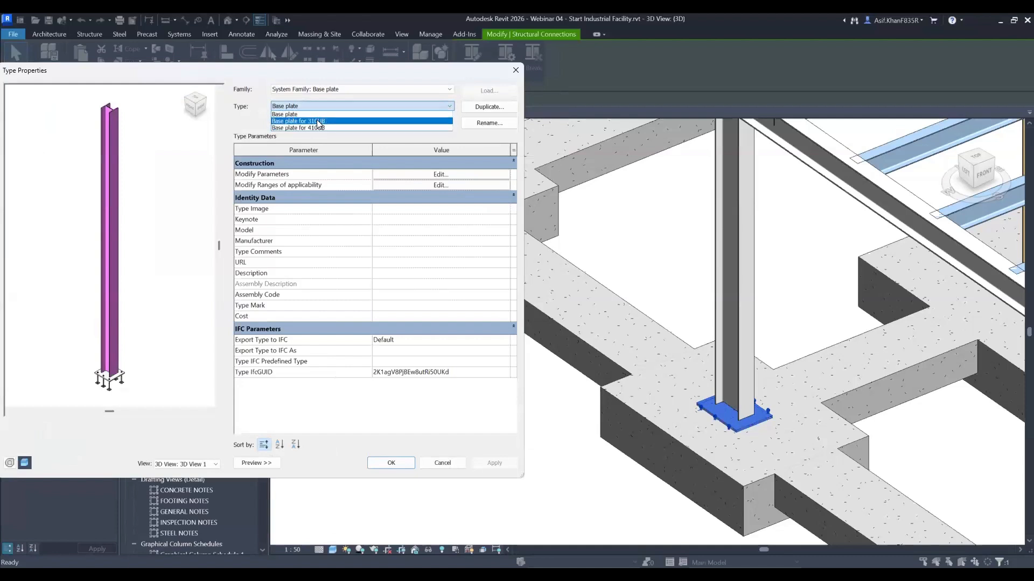
pyautogui.click(317, 120)
pyautogui.scroll(5, 104, 378)
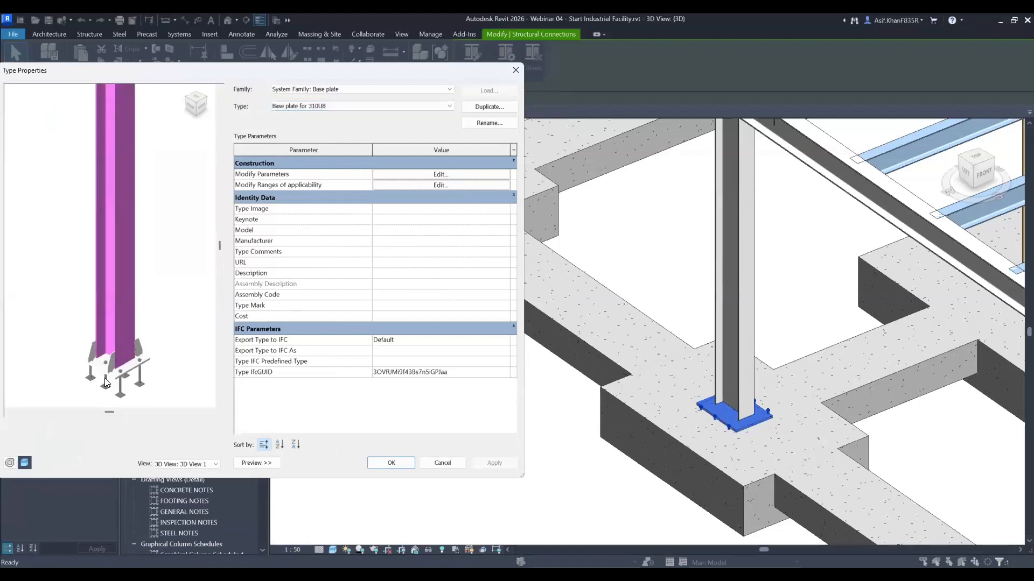
pyautogui.scroll(2, 105, 378)
pyautogui.moveTo(104, 378); pyautogui.dragTo(92, 336, button='middle')
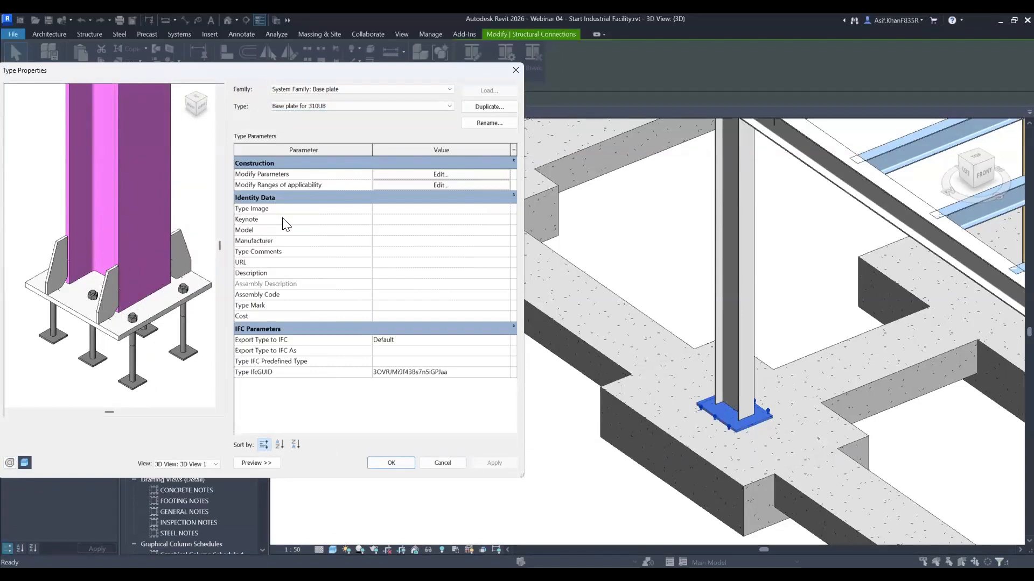
pyautogui.click(395, 464)
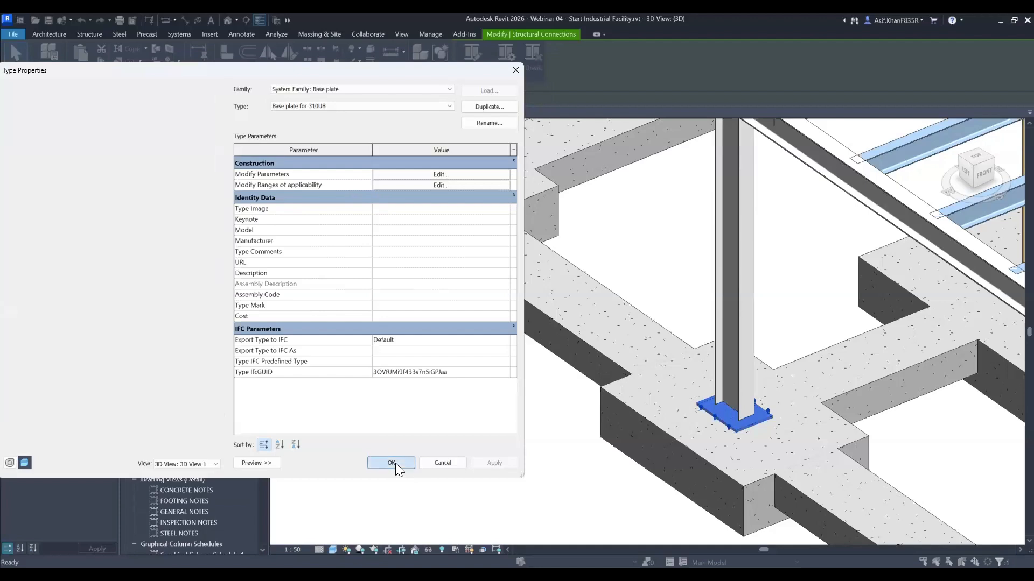
# - Inspect the stiffened base plate at the platform column and compare it with the neighbouring column feet
pyautogui.scroll(-5, 451, 414)
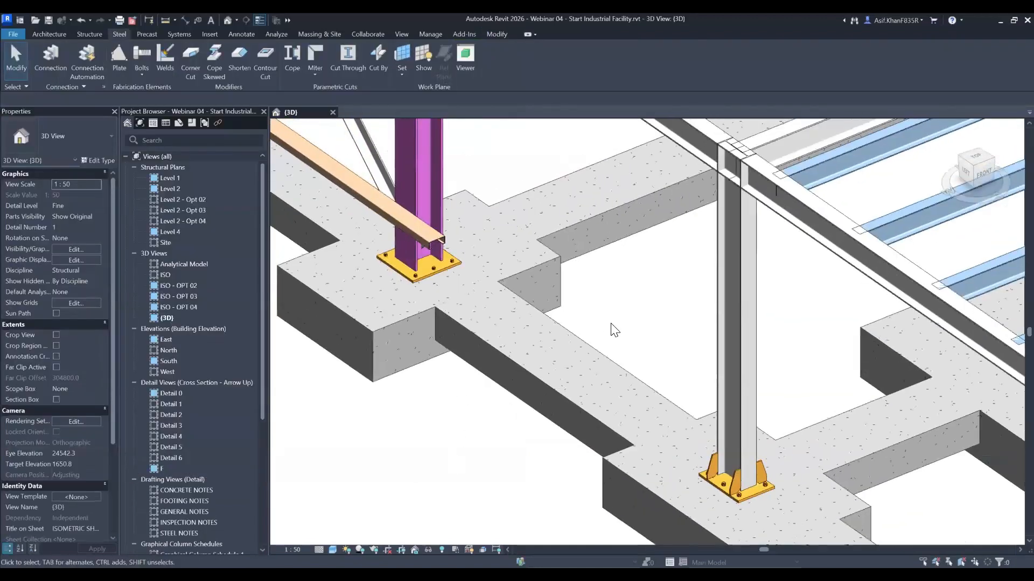
pyautogui.moveTo(428, 275); pyautogui.dragTo(397, 284, button='middle')
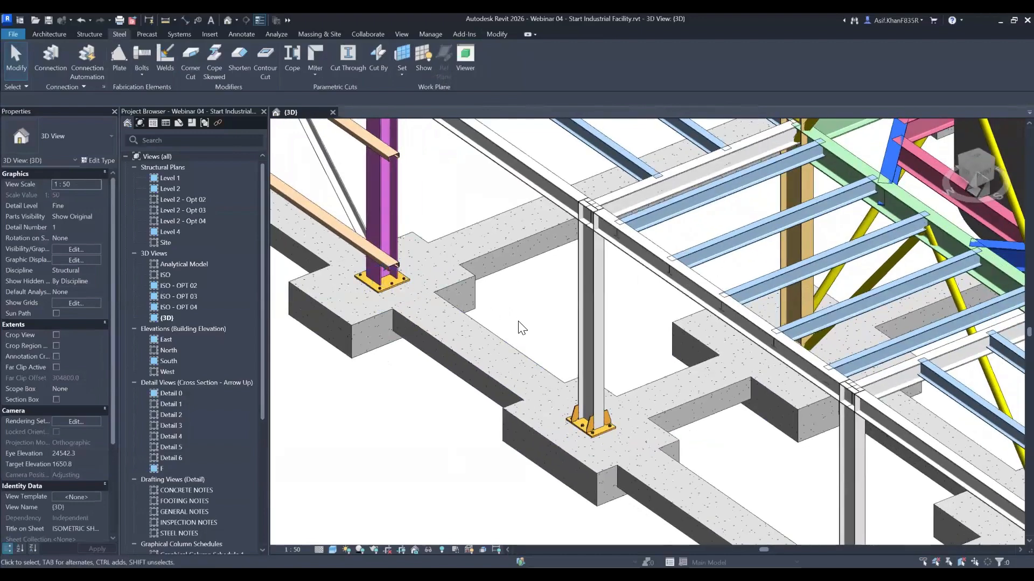
pyautogui.scroll(-2, 524, 337)
pyautogui.moveTo(593, 298); pyautogui.dragTo(587, 309, button='middle')
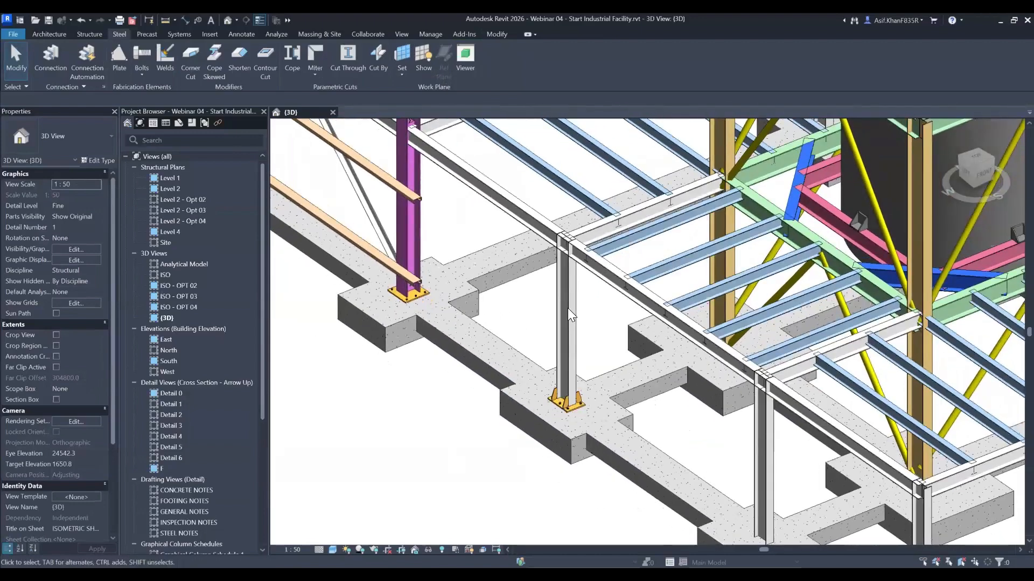
pyautogui.scroll(1, 677, 448)
pyautogui.scroll(2, 583, 324)
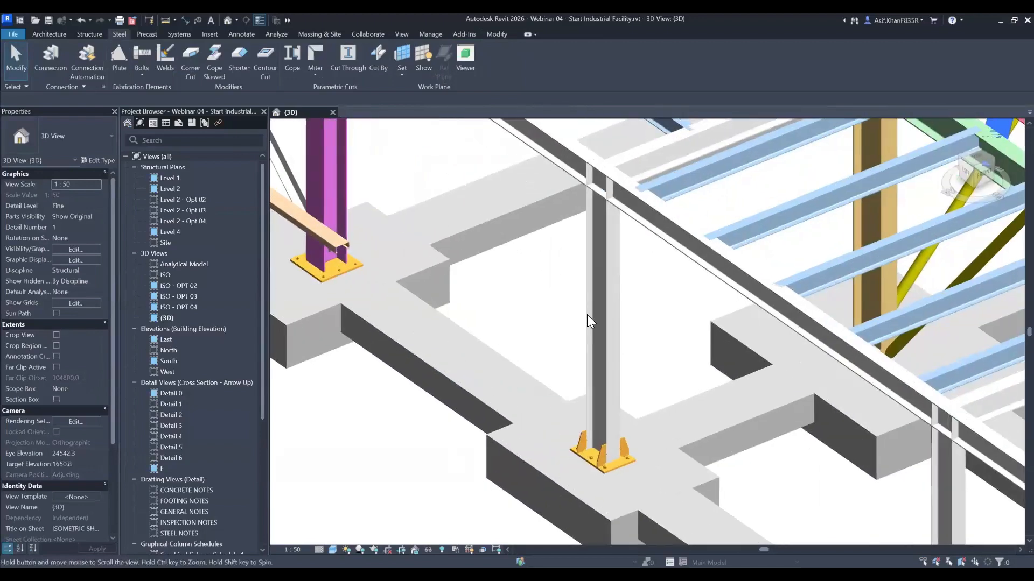
# - Propagate the Base plate for 310UB connection from the first platform column to the matching platform columns
pyautogui.click(671, 455)
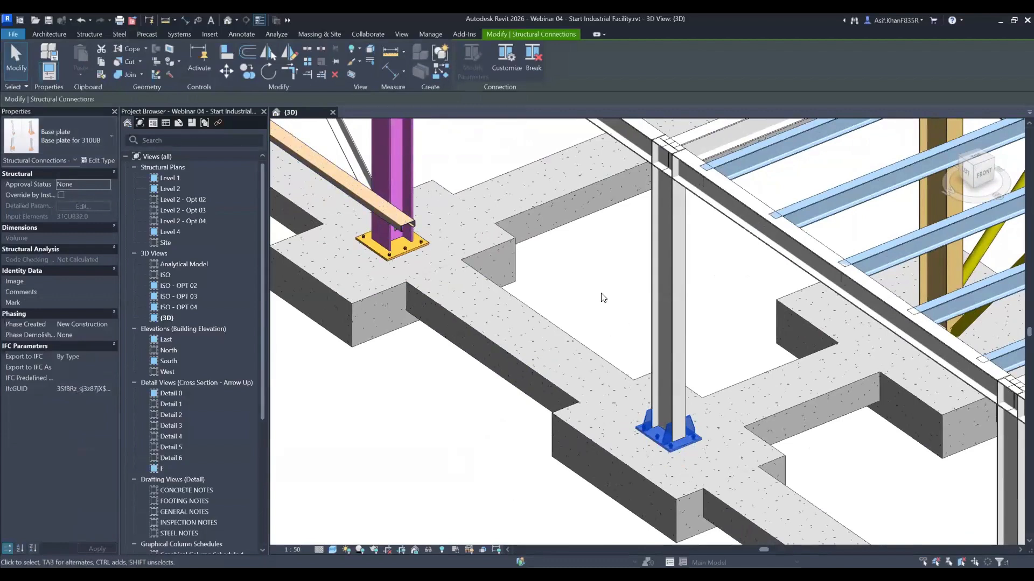
pyautogui.scroll(-2, 600, 296)
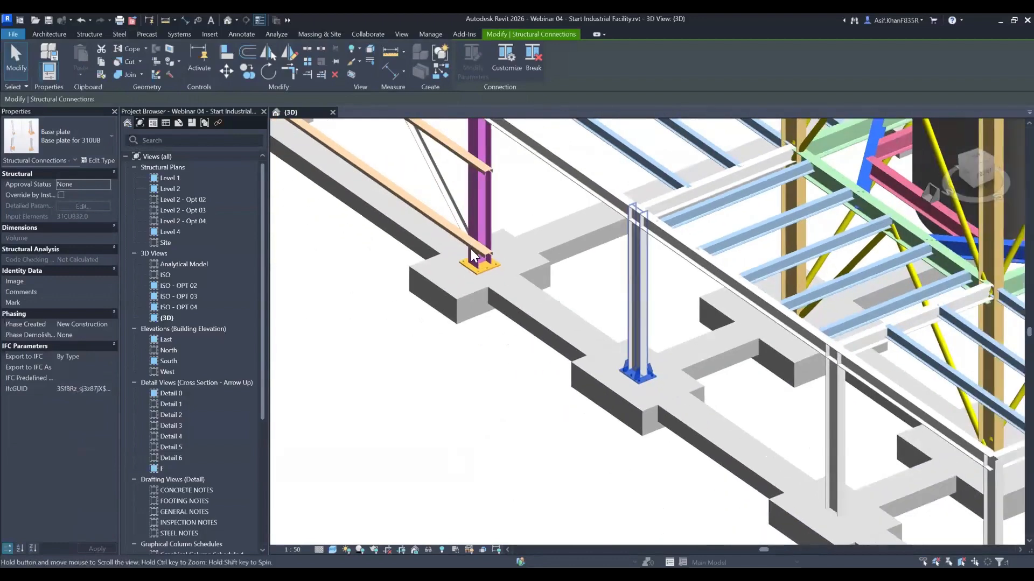
pyautogui.moveTo(668, 370); pyautogui.dragTo(490, 298, button='middle')
pyautogui.keyDown('shift'); pyautogui.moveTo(482, 353); pyautogui.dragTo(425, 392, button='middle'); pyautogui.keyUp('shift')
pyautogui.press('Escape')
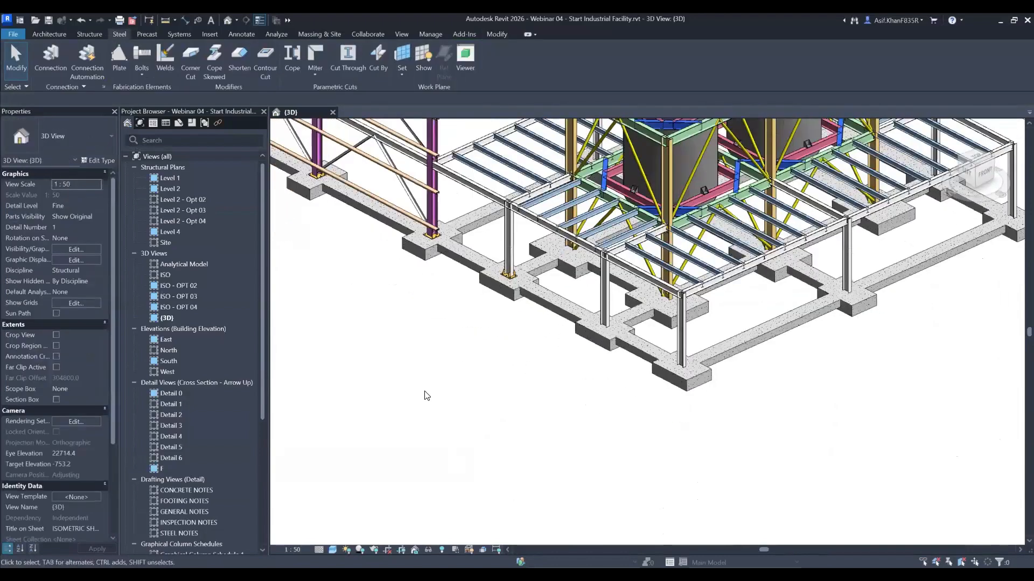
pyautogui.scroll(-2, 424, 392)
pyautogui.rightClick(463, 114)
pyautogui.click(445, 216)
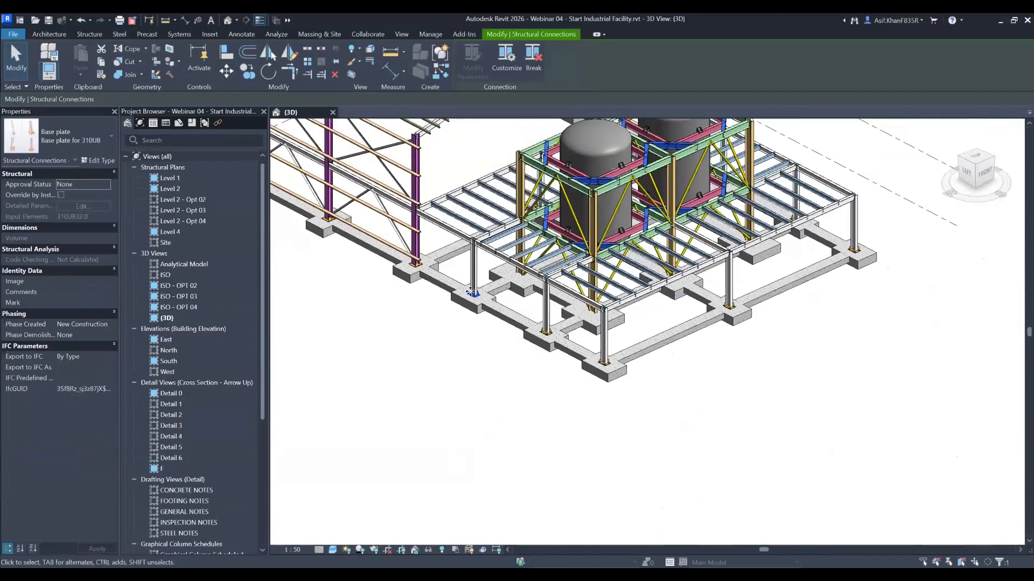
# - Inspect the propagated 310UB base plates along the platform edge and clear the selection
pyautogui.scroll(3, 478, 278)
pyautogui.scroll(3, 478, 274)
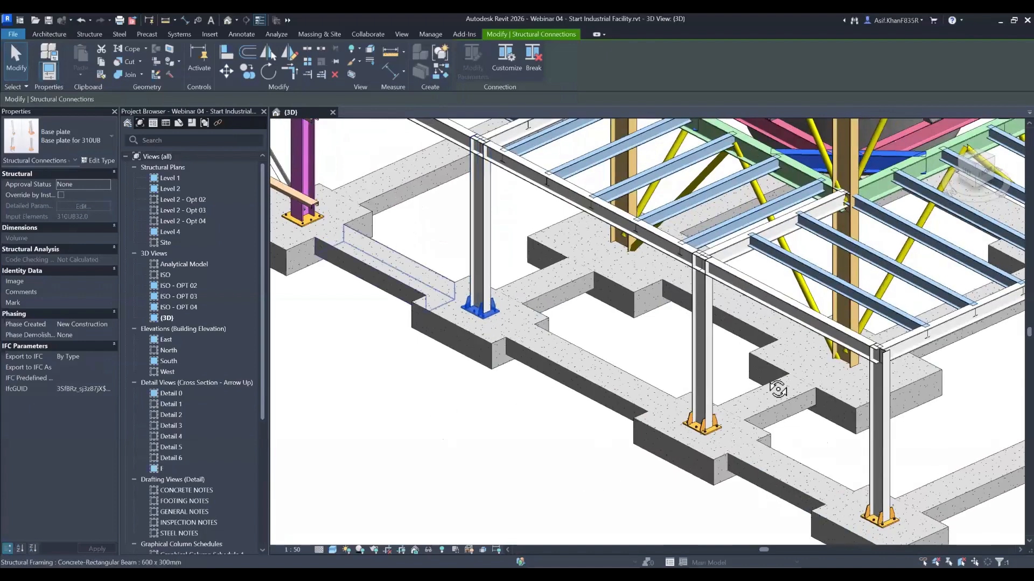
pyautogui.scroll(-4, 455, 307)
pyautogui.keyDown('shift'); pyautogui.moveTo(862, 415); pyautogui.dragTo(547, 329, button='middle'); pyautogui.keyUp('shift')
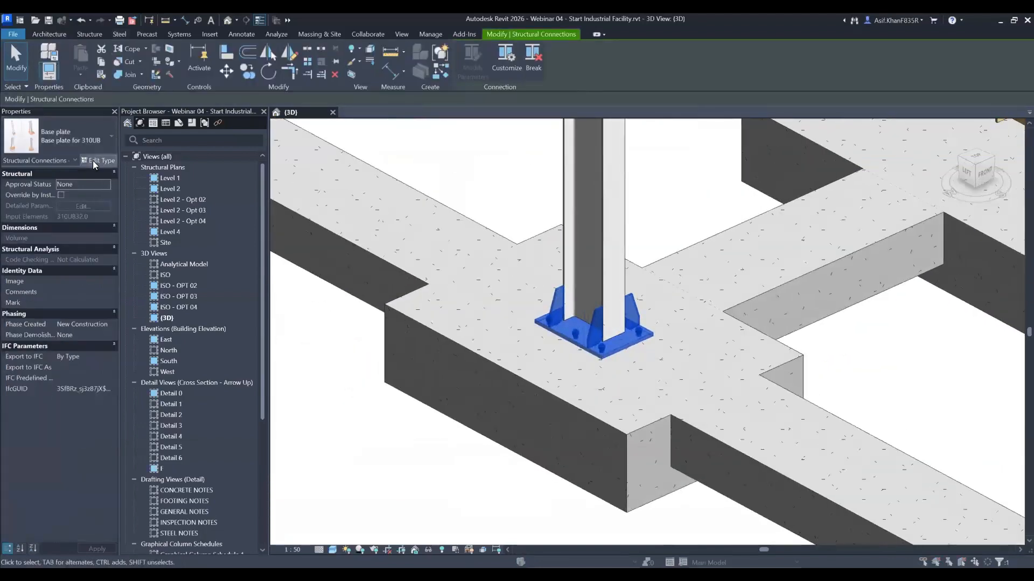
pyautogui.click(498, 169)
# - Place a Base plate for 410UB connection at the foot of the braced tank-support column behind the platform edge
pyautogui.scroll(-3, 498, 169)
pyautogui.moveTo(714, 237); pyautogui.dragTo(648, 297, button='middle')
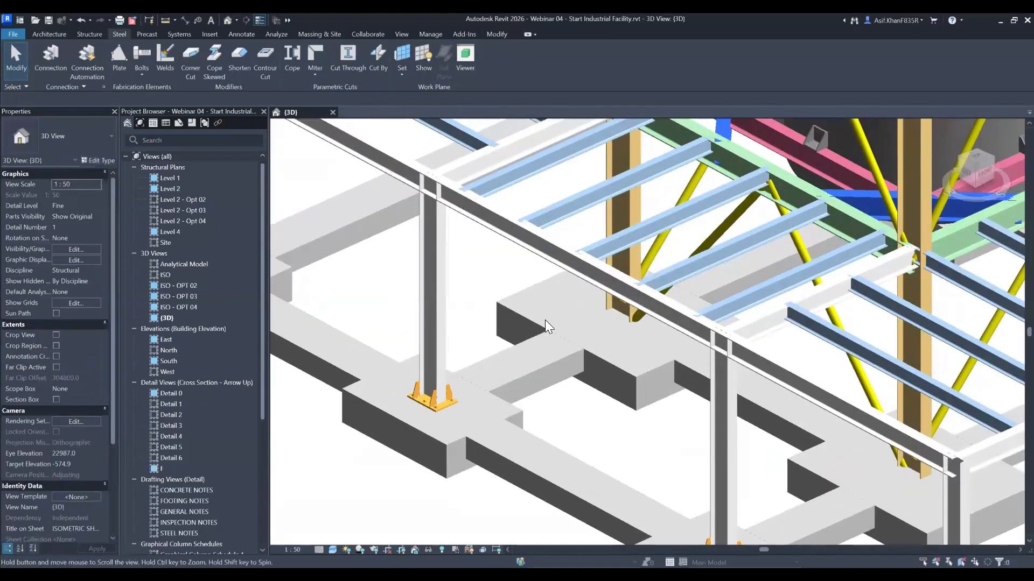
pyautogui.keyDown('shift'); pyautogui.moveTo(475, 238); pyautogui.dragTo(498, 222, button='middle'); pyautogui.keyUp('shift')
pyautogui.moveTo(54, 13)
pyautogui.keyDown('shift'); pyautogui.mouseDown(button='middle')
pyautogui.moveTo(42, 67)
pyautogui.moveTo(106, 122)
pyautogui.mouseUp(button='middle'); pyautogui.keyUp('shift')
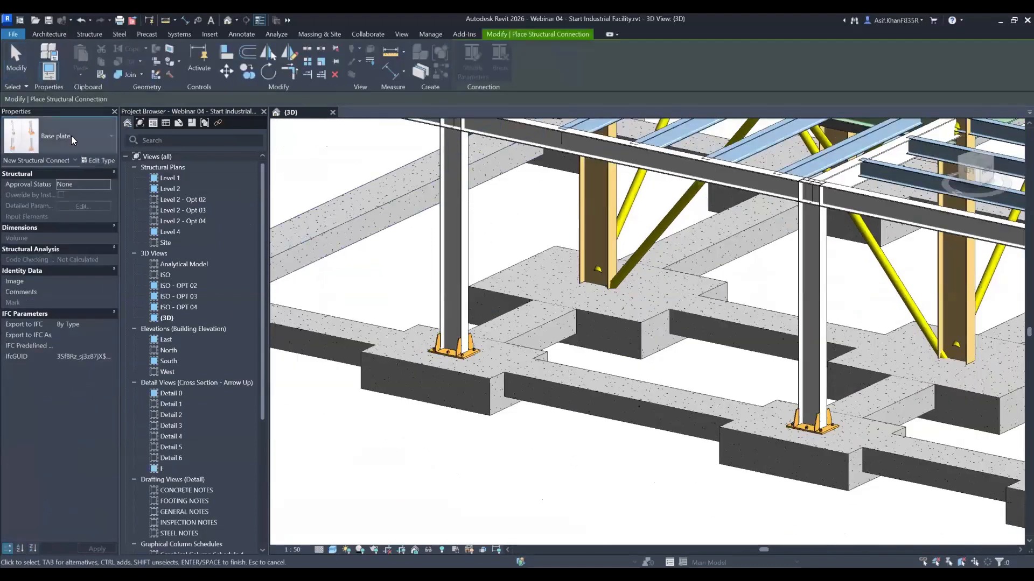
pyautogui.click(71, 136)
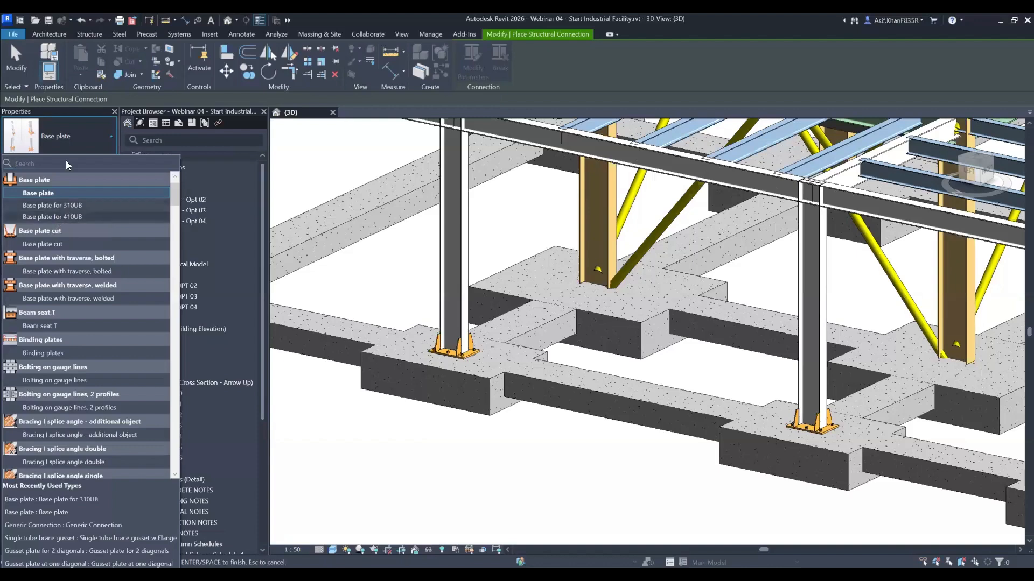
pyautogui.click(53, 216)
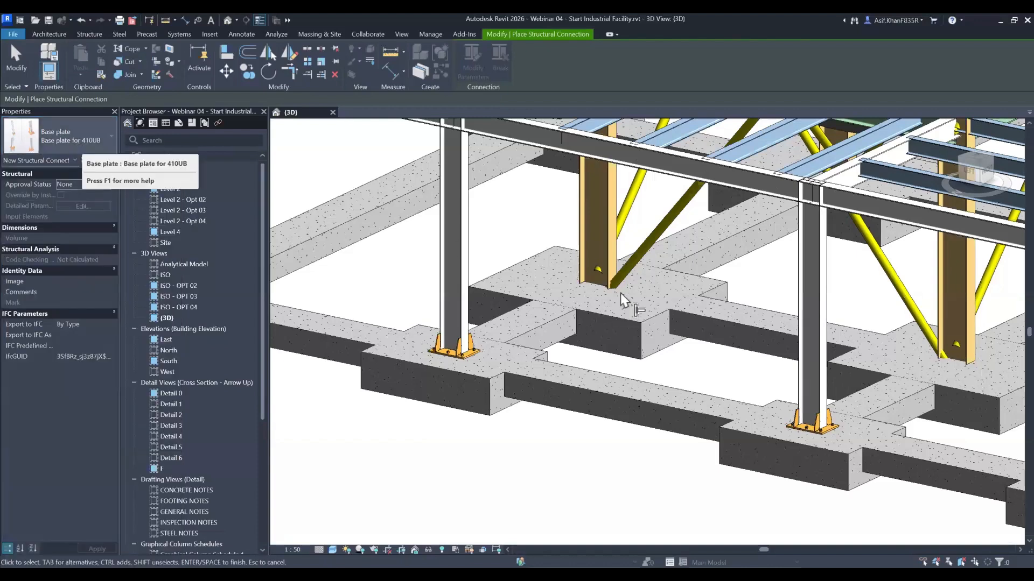
pyautogui.click(581, 244)
pyautogui.press('Return')
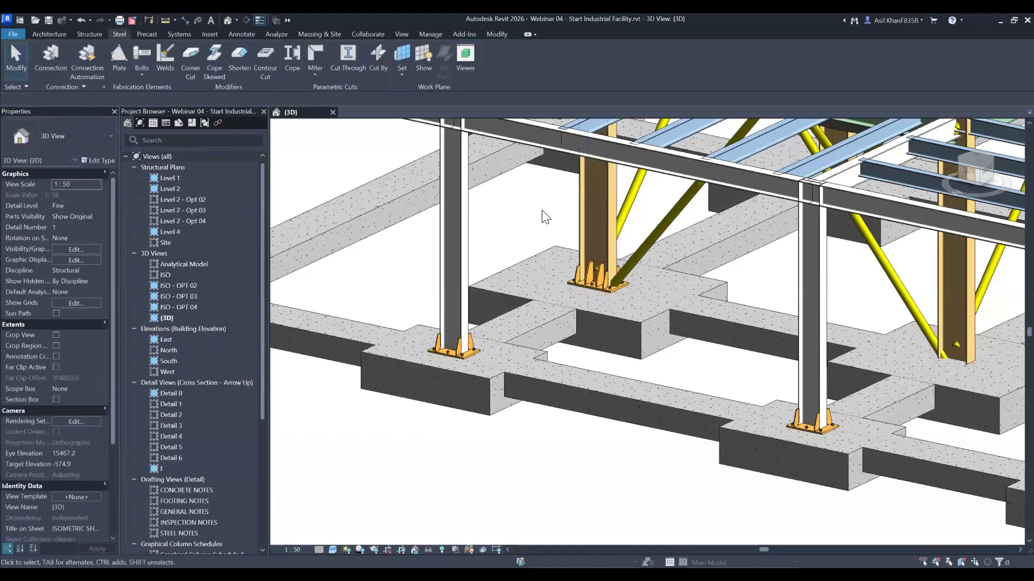
# - Open the type properties of the 410UB base plate on the tank-support column and examine its stiffeners and anchors in the preview
pyautogui.scroll(5, 609, 268)
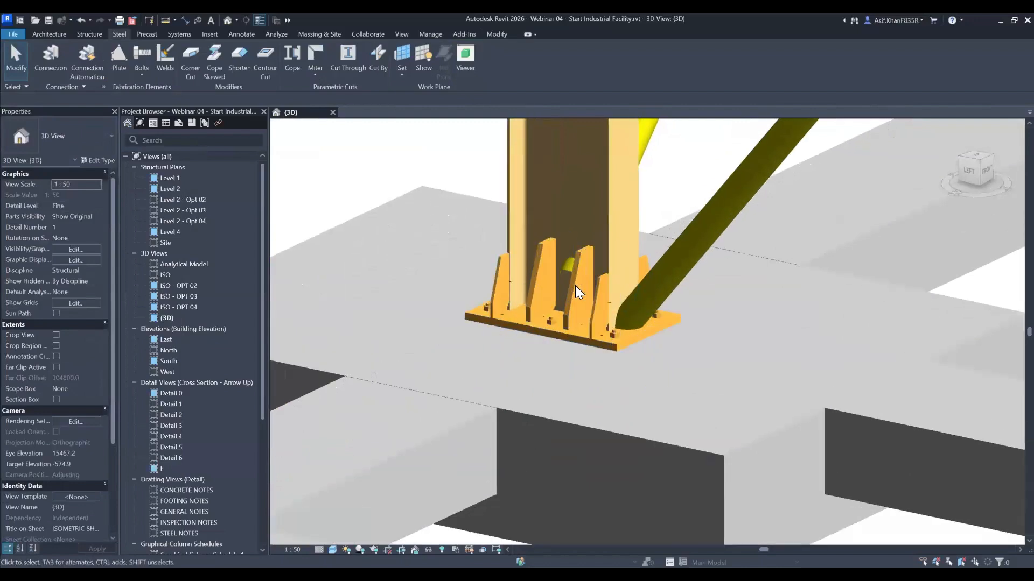
pyautogui.click(531, 305)
pyautogui.keyDown('shift'); pyautogui.moveTo(531, 305); pyautogui.dragTo(339, 160, button='middle'); pyautogui.keyUp('shift')
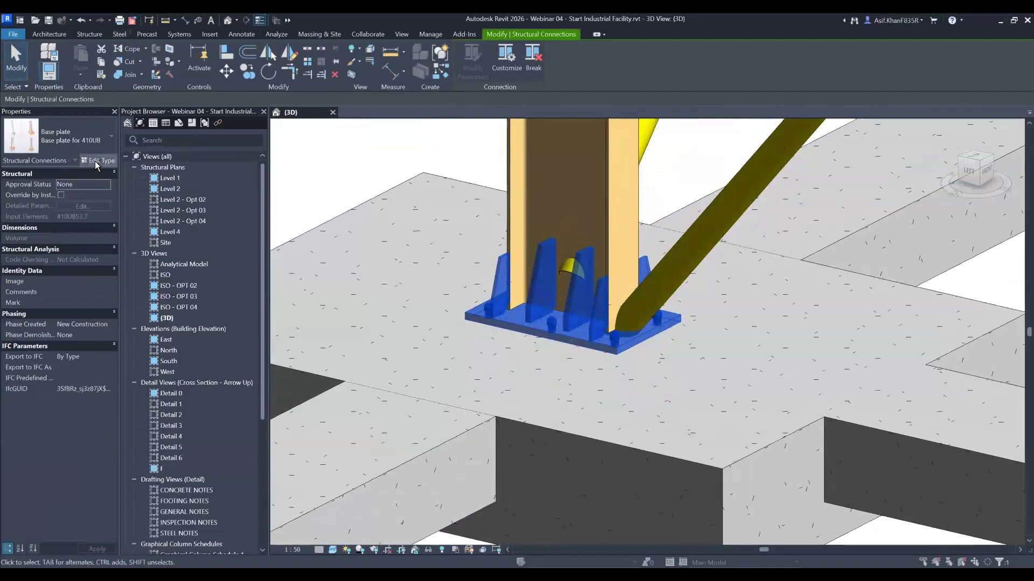
pyautogui.click(95, 160)
pyautogui.scroll(5, 153, 312)
pyautogui.moveTo(154, 312); pyautogui.dragTo(188, 276, button='middle')
pyautogui.scroll(-1, 157, 296)
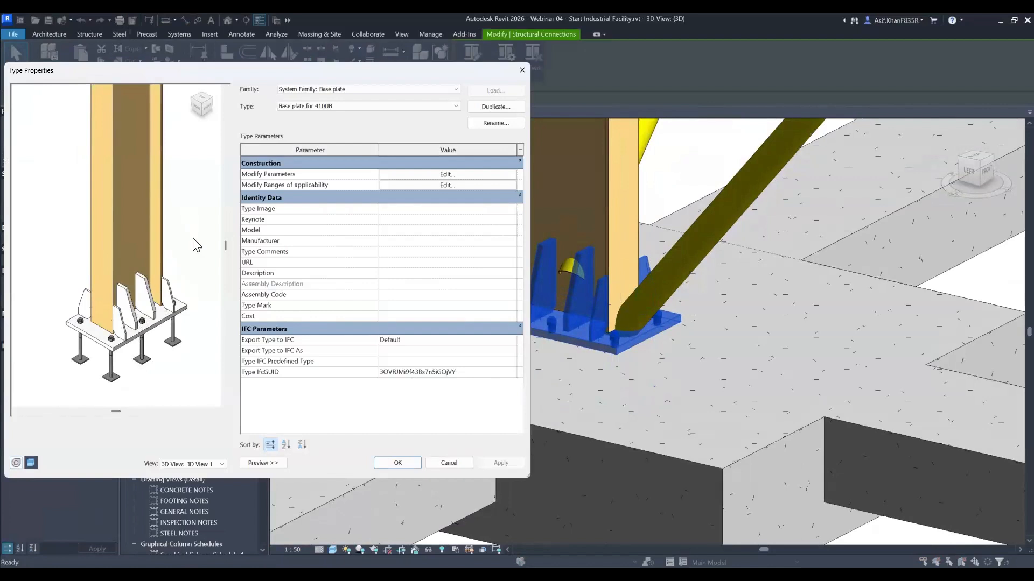
# - Open the 410UB base plate's connection parameters and review the layout, leveling plate, shim plate and shear anchor settings
pyautogui.click(397, 177)
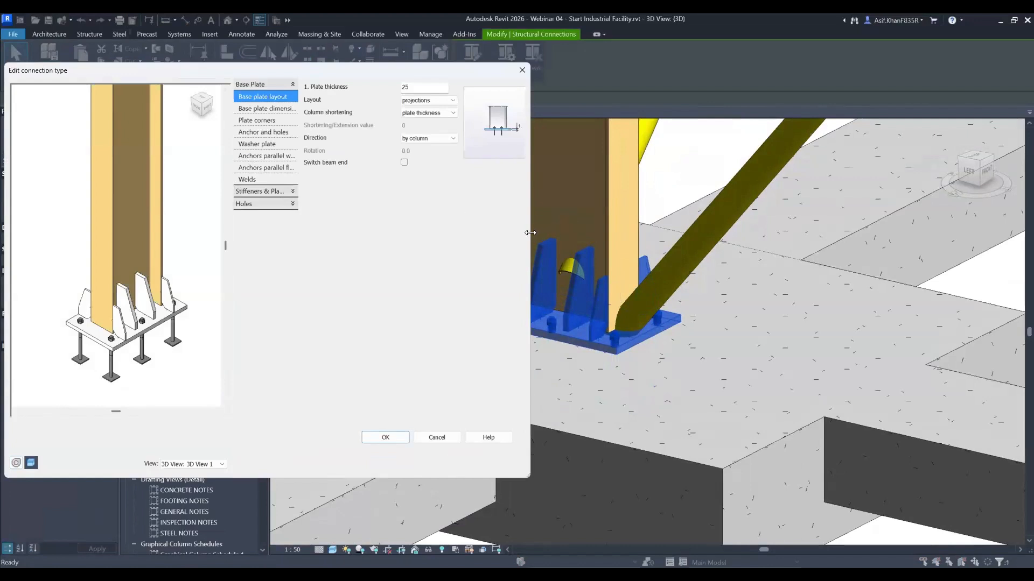
pyautogui.click(267, 190)
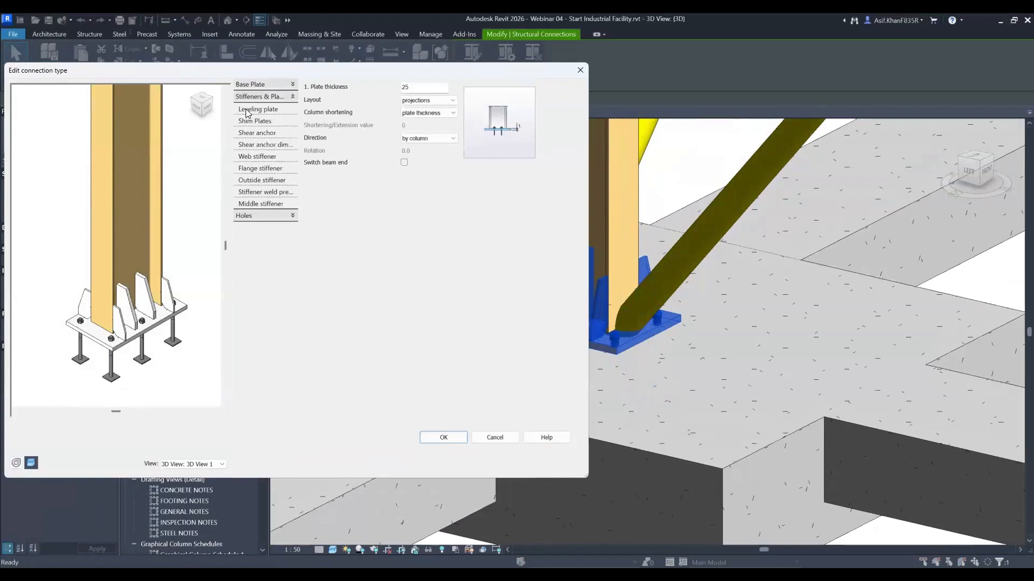
pyautogui.click(248, 110)
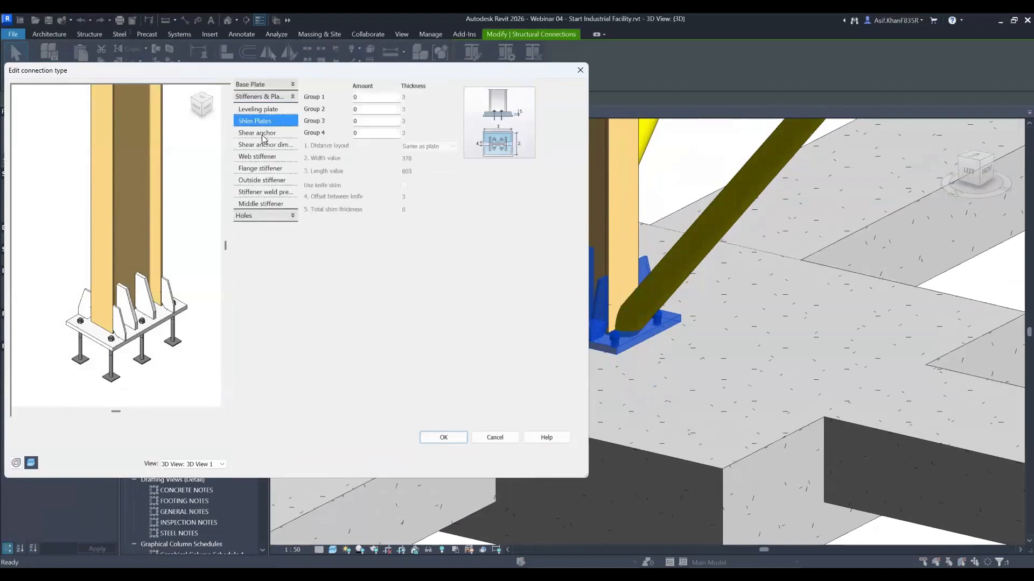
pyautogui.click(263, 138)
pyautogui.click(264, 145)
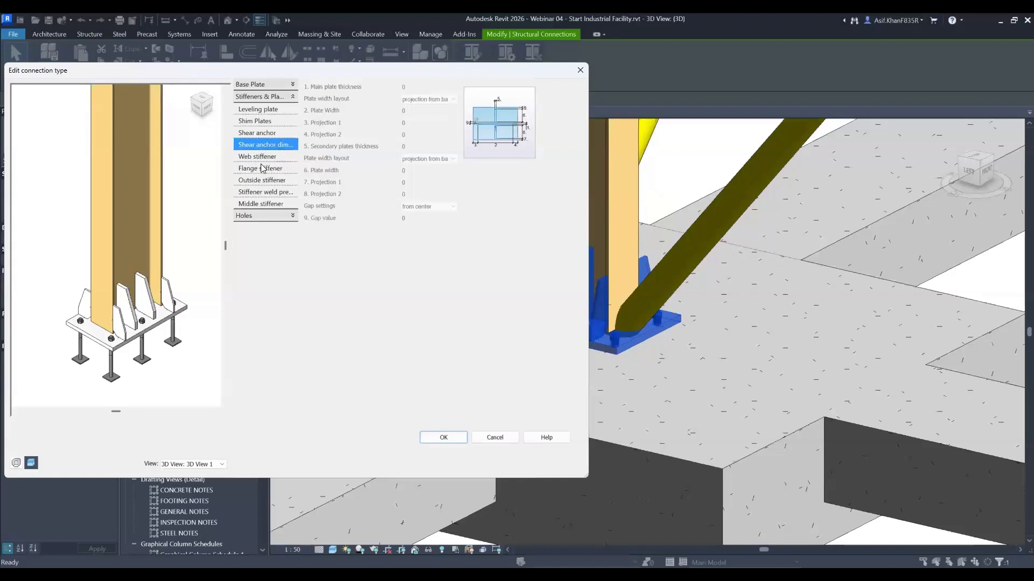
# - Review the web, flange, outside and middle stiffener settings and the stiffener weld preparation, and accept the type unchanged
pyautogui.click(261, 157)
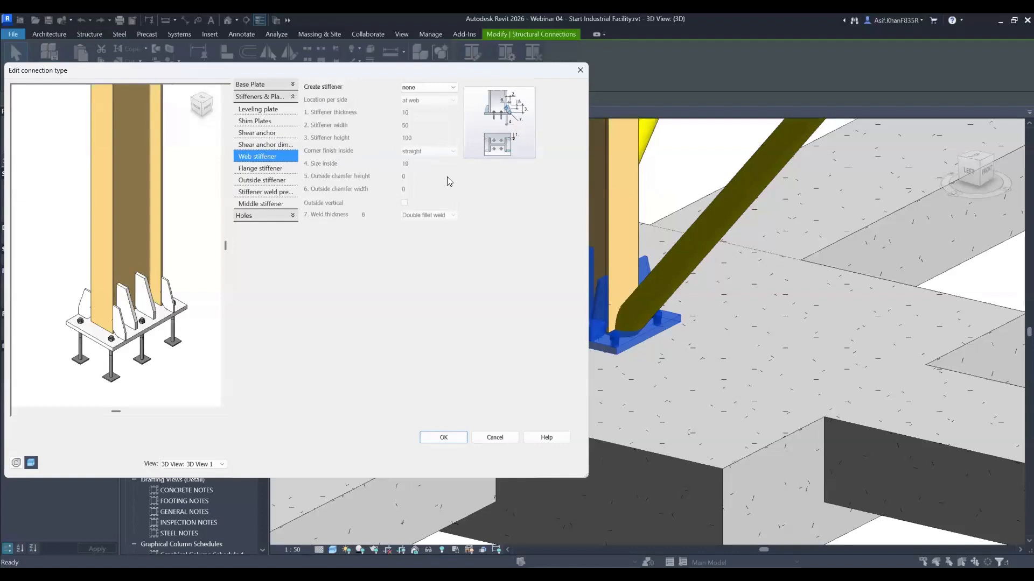
pyautogui.click(267, 170)
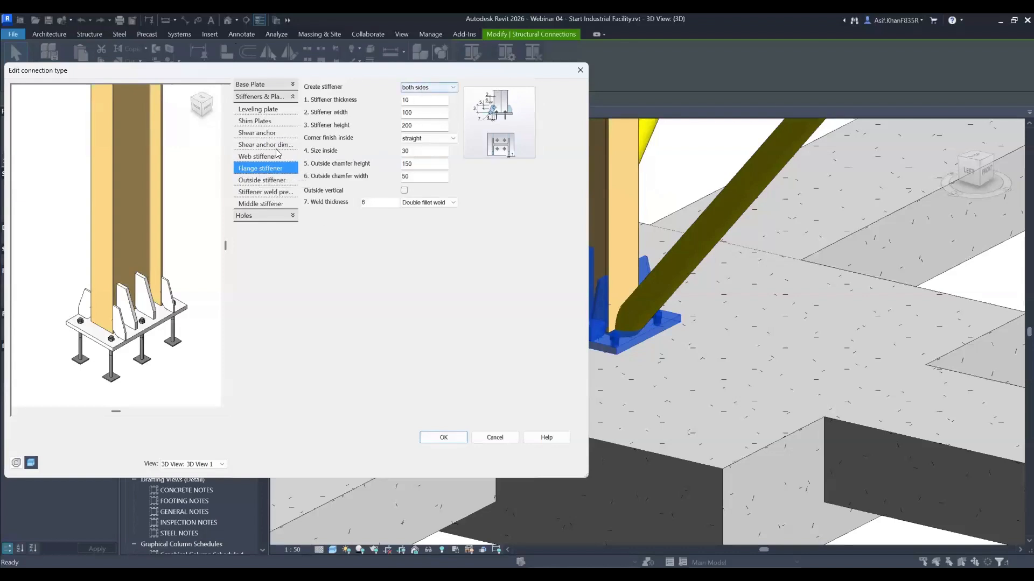
pyautogui.click(266, 156)
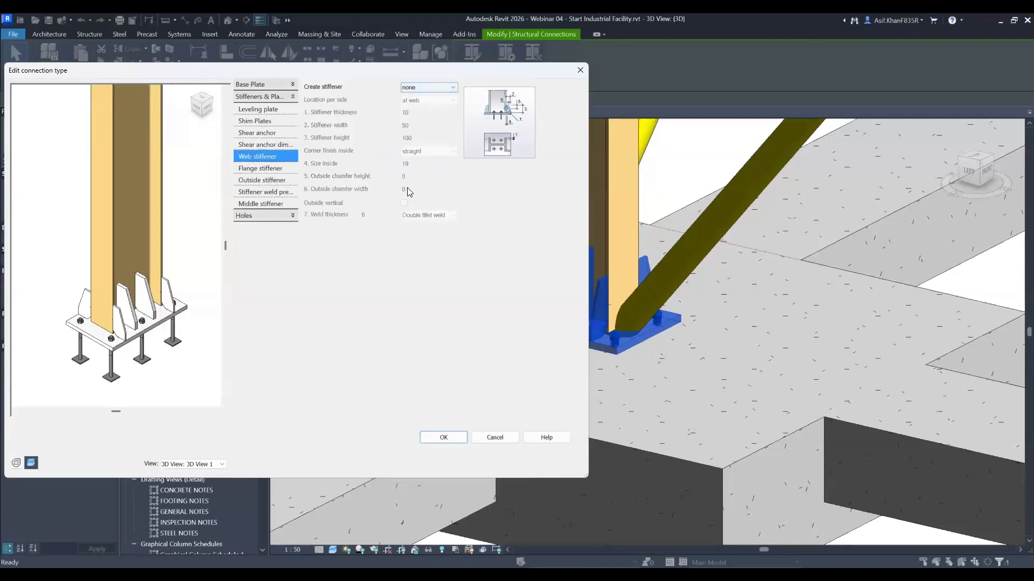
pyautogui.click(264, 182)
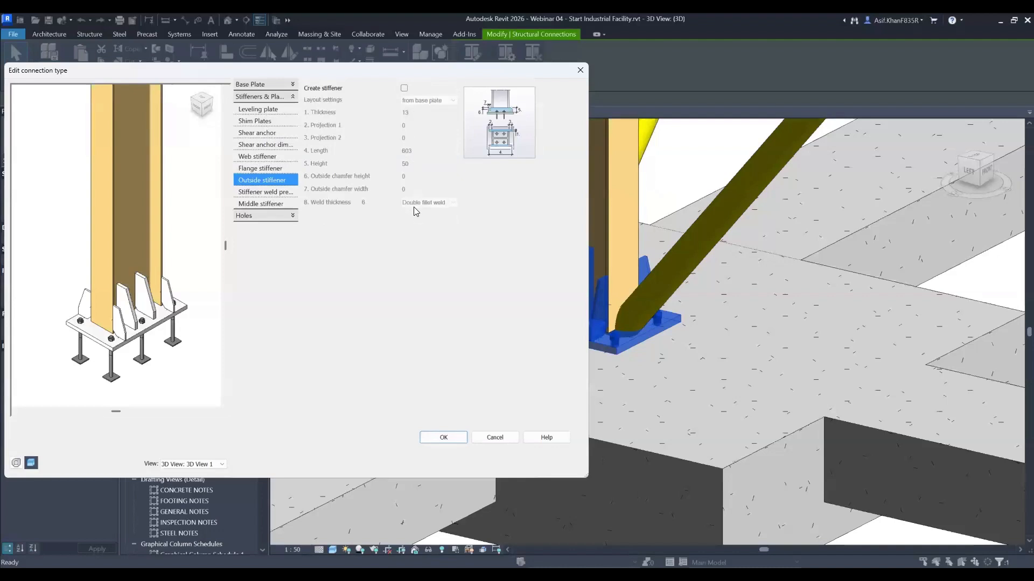
pyautogui.click(259, 193)
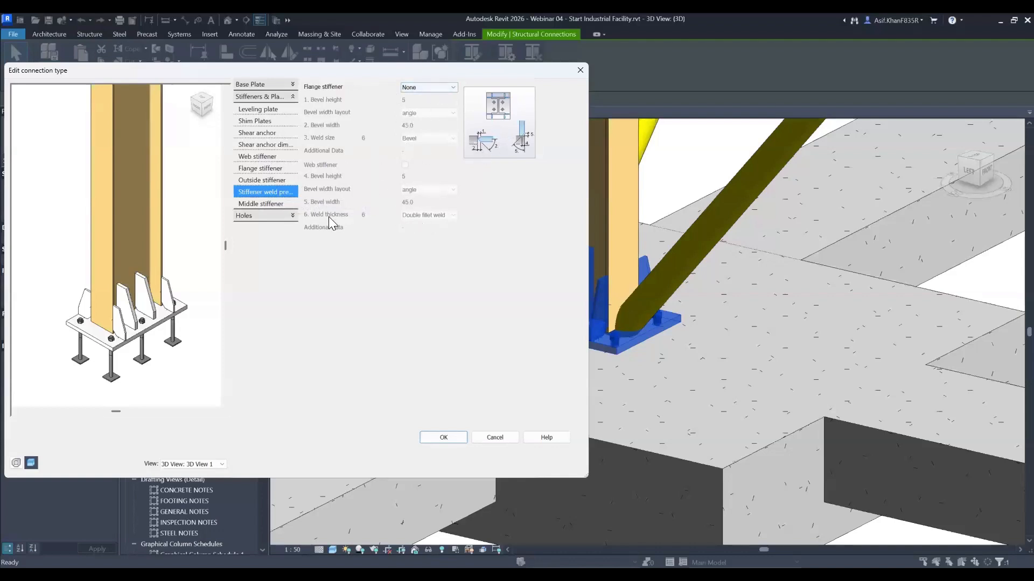
pyautogui.click(254, 204)
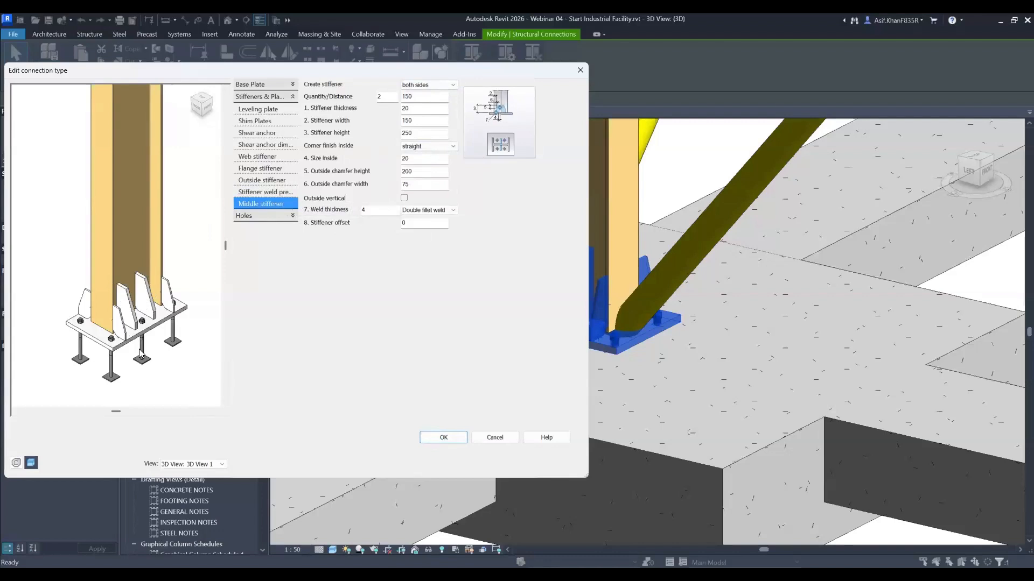
pyautogui.click(266, 85)
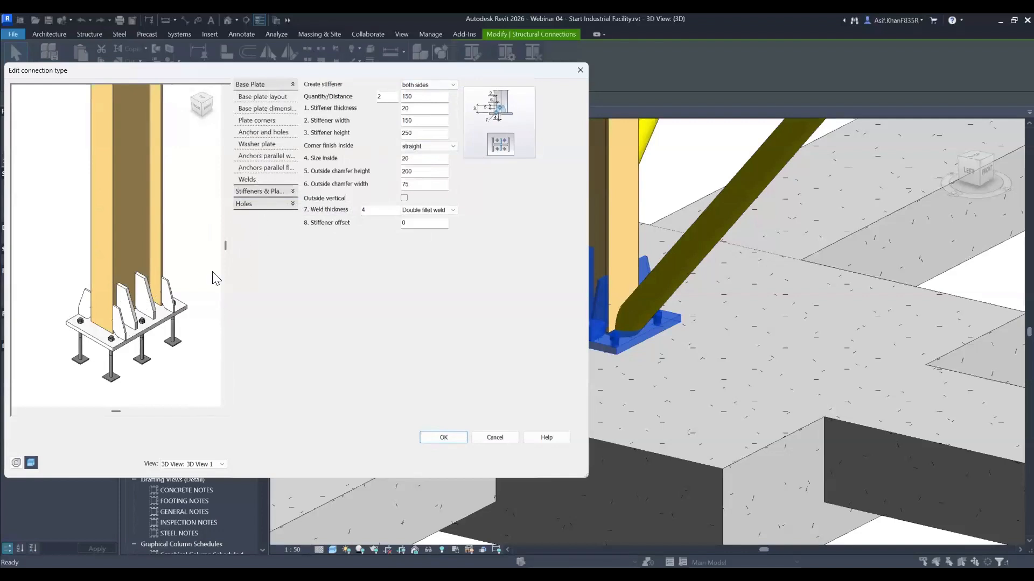
pyautogui.click(441, 439)
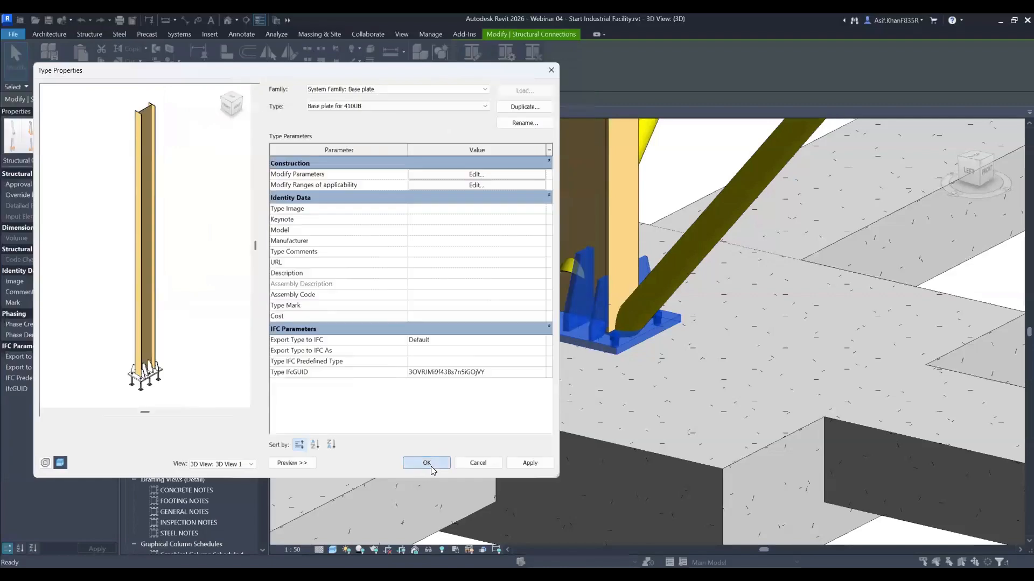
pyautogui.click(431, 466)
# - Propagate the Base plate for 410UB connection to the matching tank-support columns, check the column feet and clear the selection
pyautogui.scroll(-6, 437, 211)
pyautogui.keyDown('shift'); pyautogui.moveTo(457, 245); pyautogui.dragTo(427, 392, button='middle'); pyautogui.keyUp('shift')
pyautogui.press('Escape')
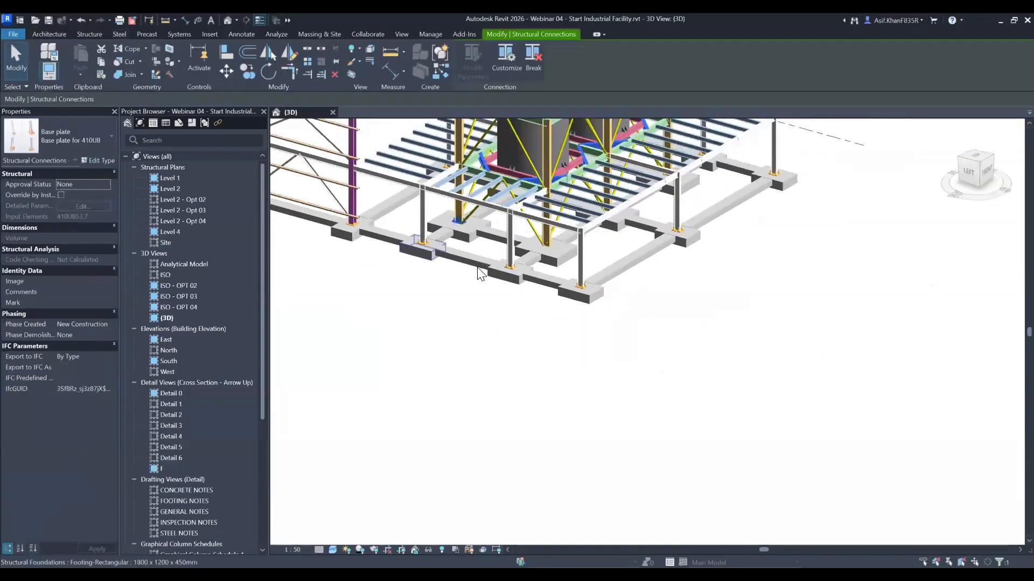
pyautogui.keyDown('shift'); pyautogui.moveTo(536, 304); pyautogui.dragTo(884, 332, button='middle'); pyautogui.keyUp('shift')
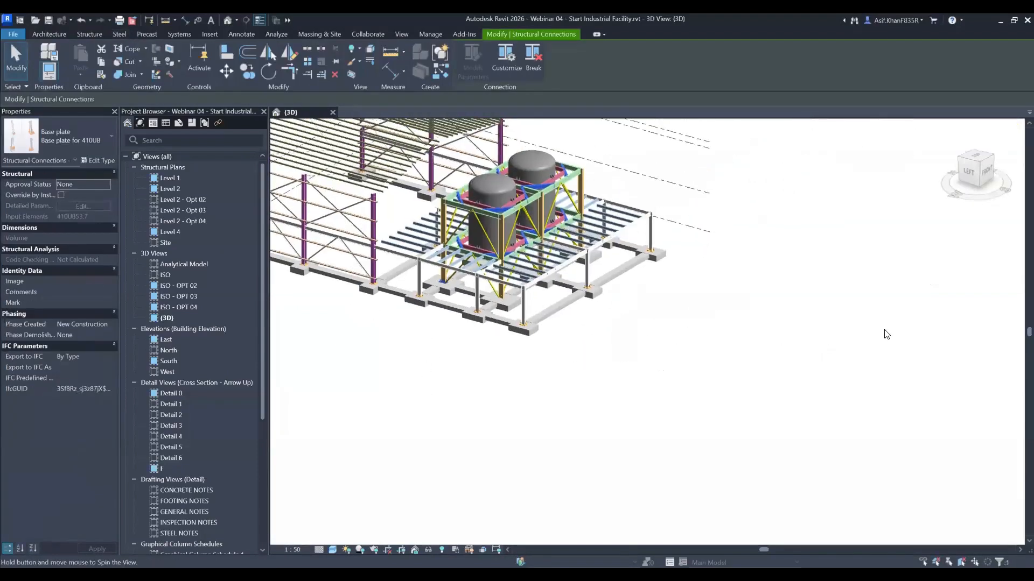
pyautogui.keyDown('shift'); pyautogui.moveTo(925, 274); pyautogui.dragTo(923, 295, button='middle'); pyautogui.keyUp('shift')
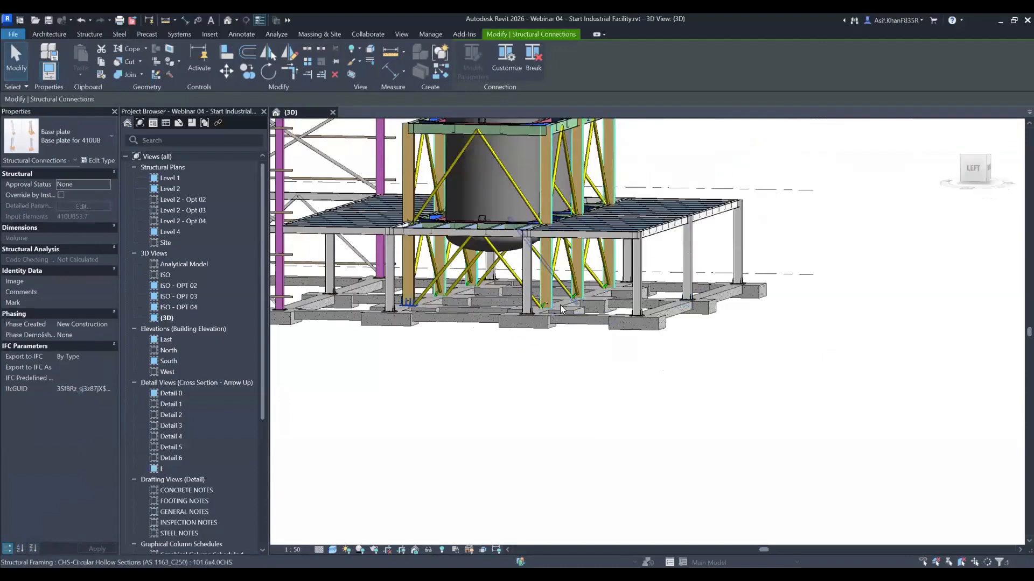
pyautogui.scroll(8, 542, 260)
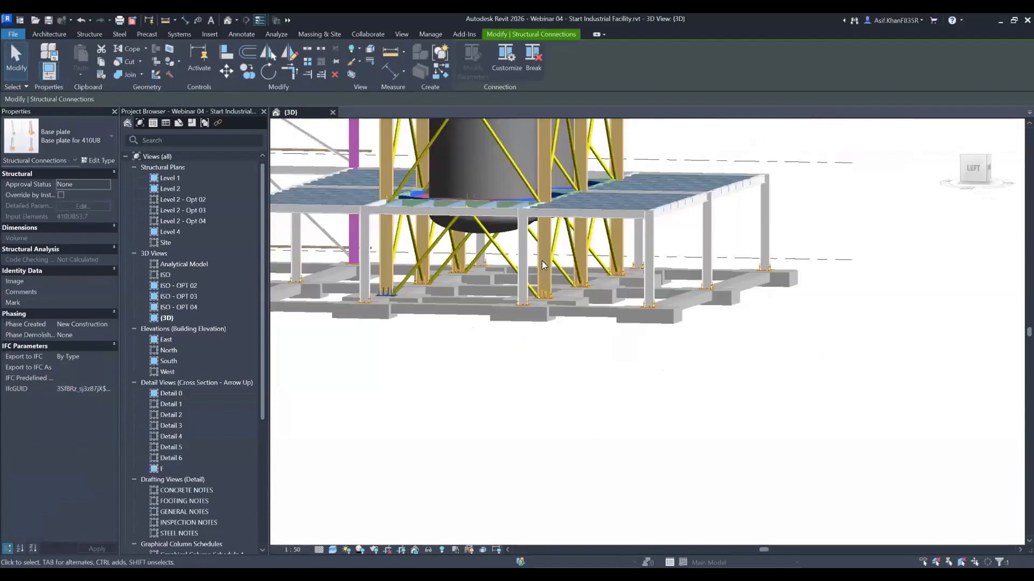
pyautogui.keyDown('shift'); pyautogui.moveTo(588, 318); pyautogui.dragTo(552, 312, button='middle'); pyautogui.keyUp('shift')
pyautogui.scroll(-6, 551, 313)
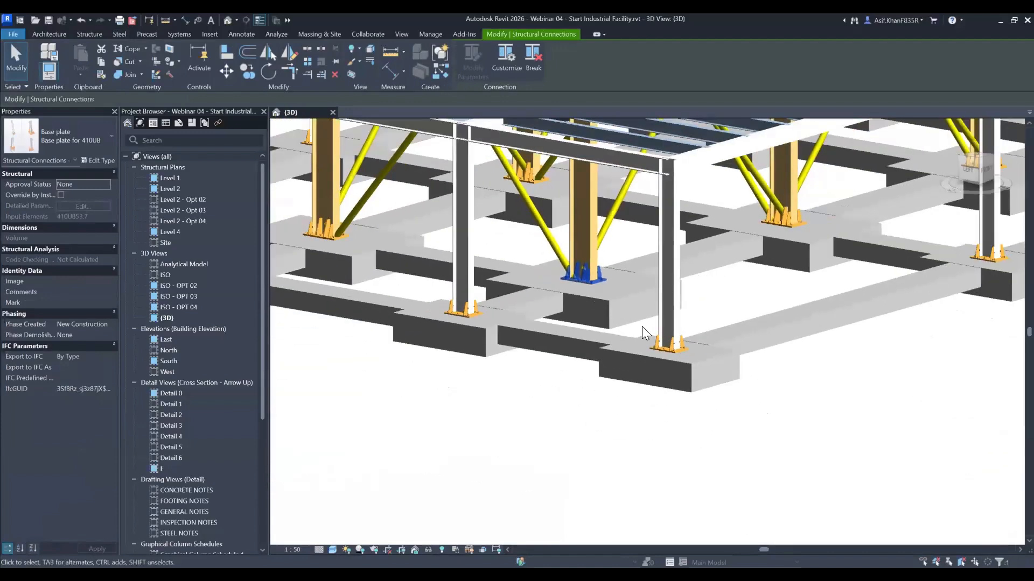
pyautogui.keyDown('shift'); pyautogui.moveTo(607, 351); pyautogui.dragTo(468, 201, button='middle'); pyautogui.keyUp('shift')
pyautogui.keyDown('shift'); pyautogui.moveTo(510, 272); pyautogui.dragTo(662, 223, button='middle'); pyautogui.keyUp('shift')
pyautogui.press('Escape')
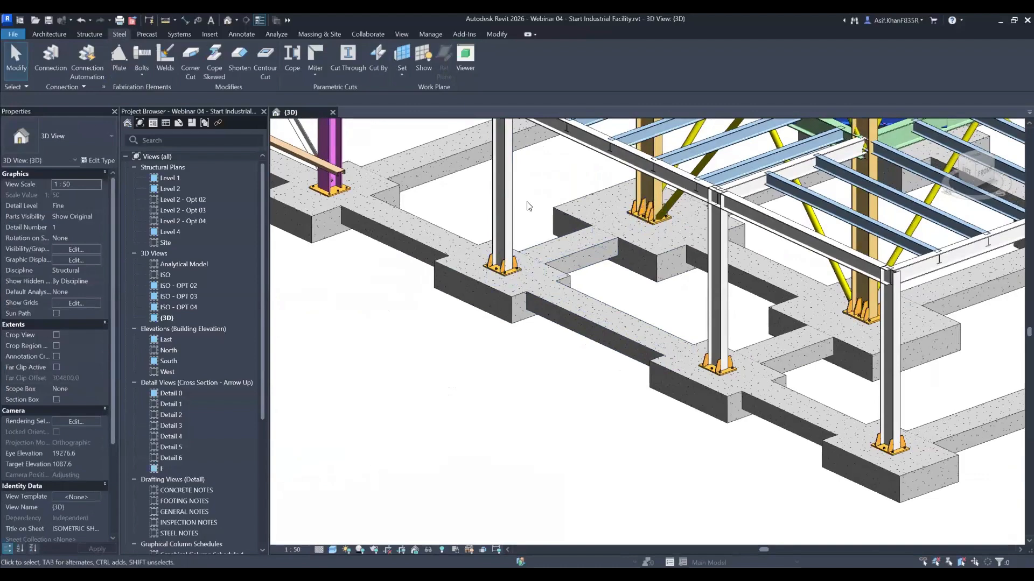
# - Match the type of the first platform column's base plate to the 410UB base plate and inspect its stiffeners
pyautogui.press('m')
pyautogui.press('a')
pyautogui.click(644, 211)
pyautogui.click(502, 269)
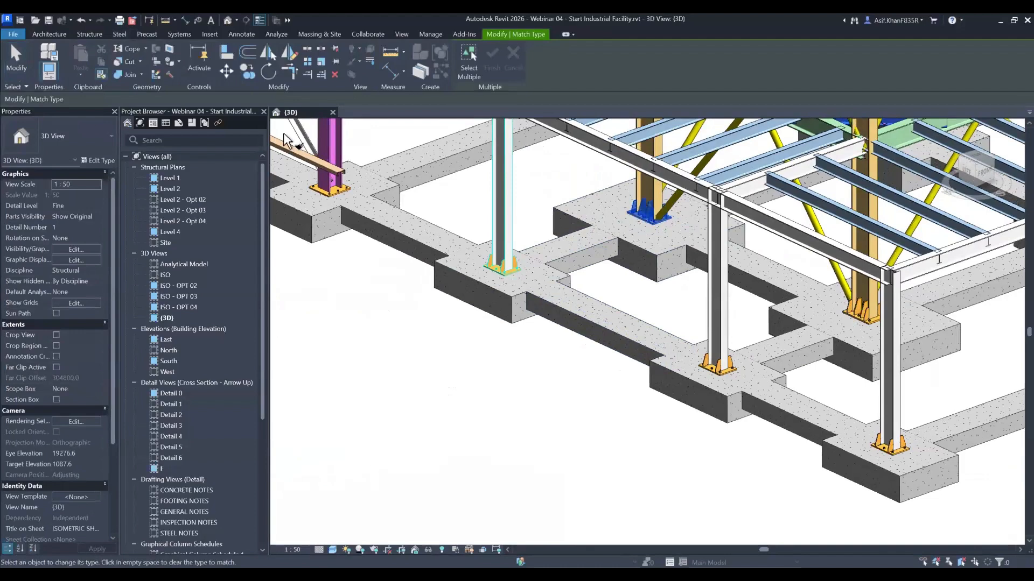
pyautogui.click(16, 69)
pyautogui.scroll(6, 495, 273)
pyautogui.keyDown('shift'); pyautogui.moveTo(419, 266); pyautogui.dragTo(414, 304, button='middle'); pyautogui.keyUp('shift')
pyautogui.scroll(3, 348, 221)
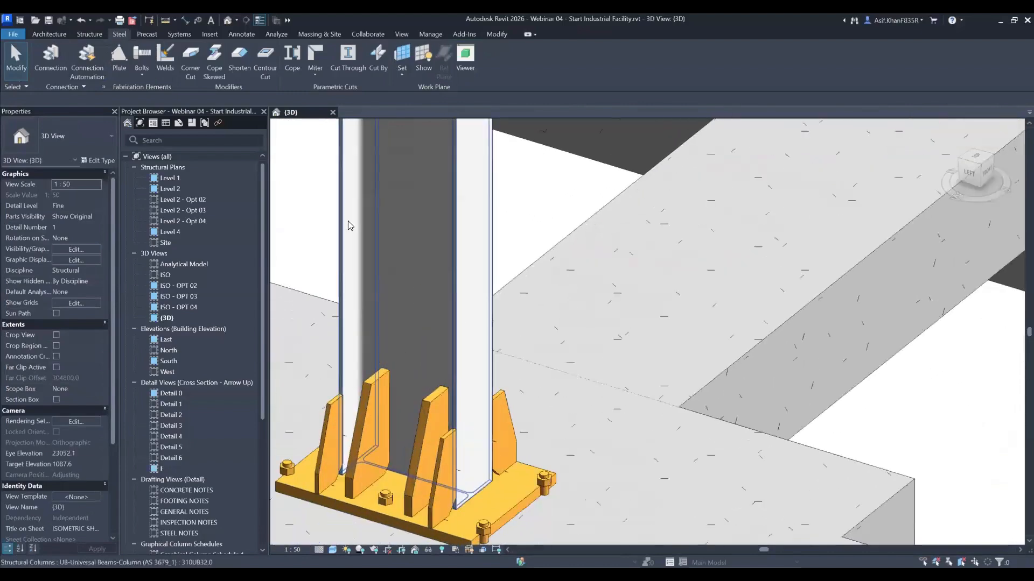
pyautogui.scroll(-4, 348, 221)
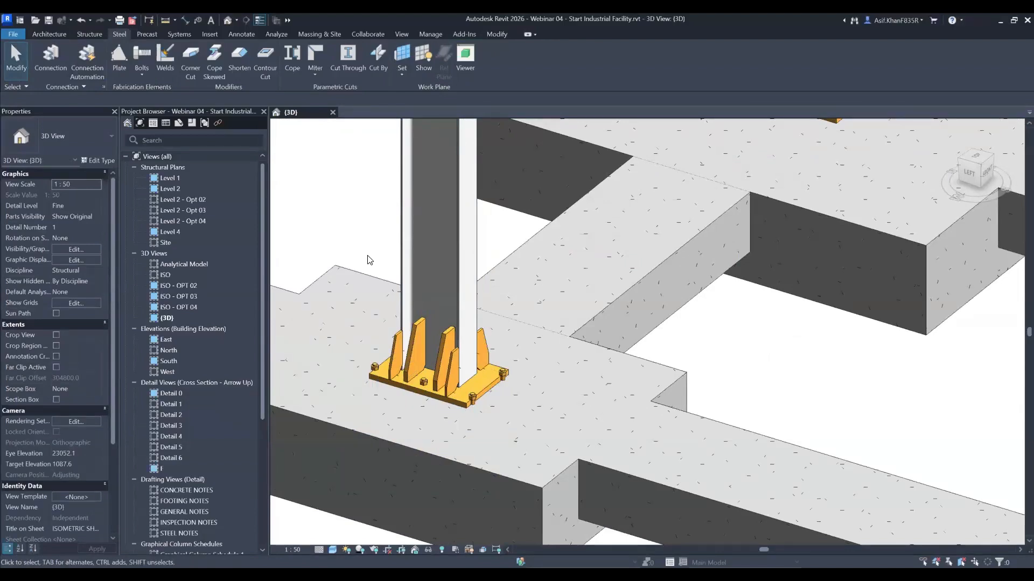
pyautogui.scroll(-5, 377, 260)
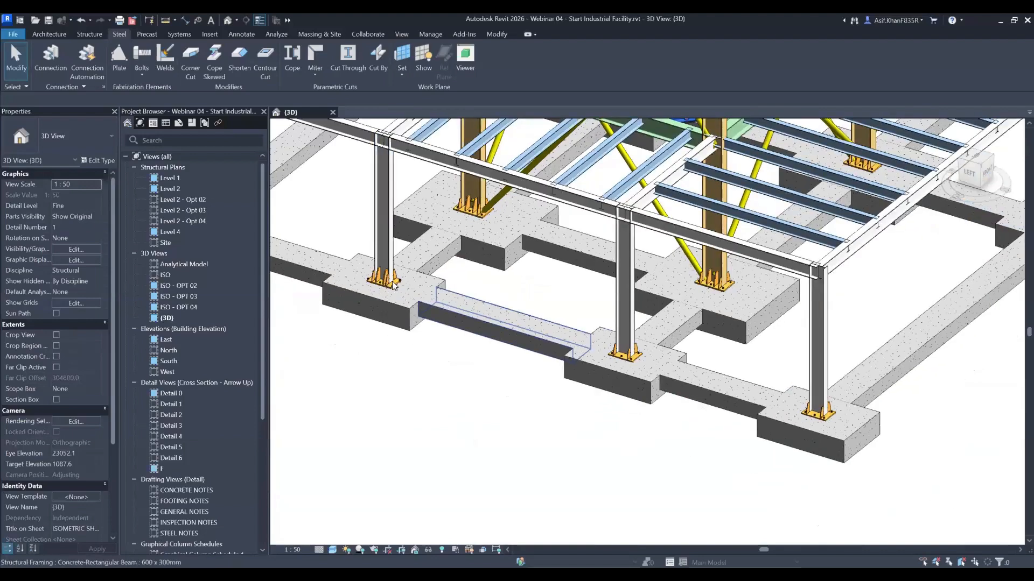
# - Set the first platform column's connection back to Base plate for 310UB, check it and clear the selection
pyautogui.click(384, 287)
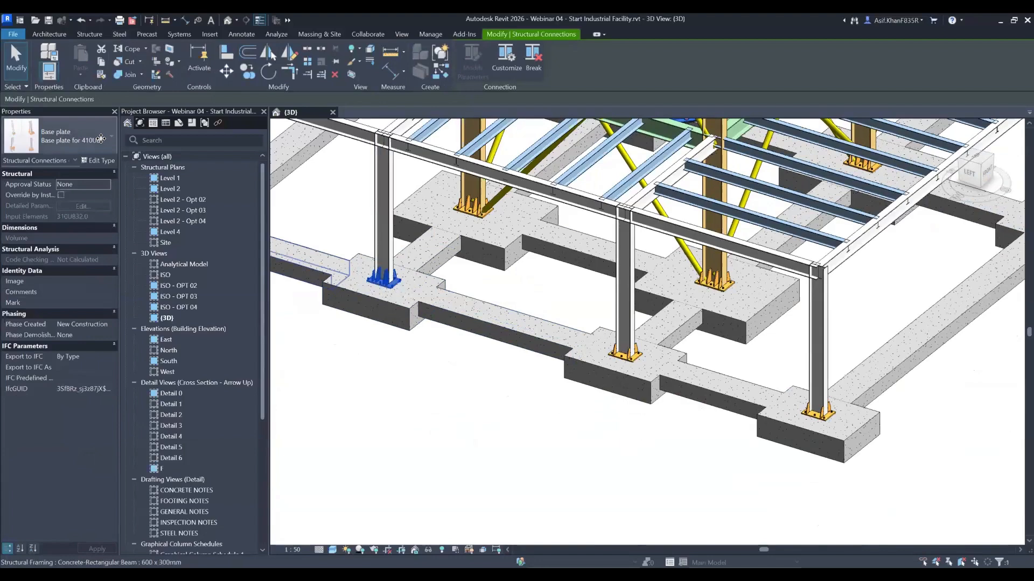
pyautogui.click(77, 137)
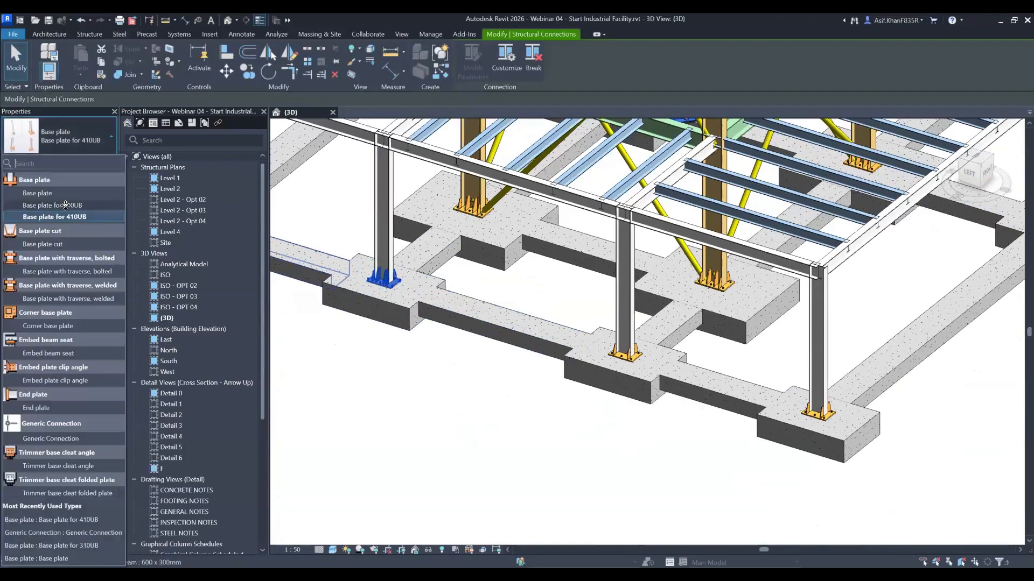
pyautogui.click(333, 239)
pyautogui.scroll(6, 333, 239)
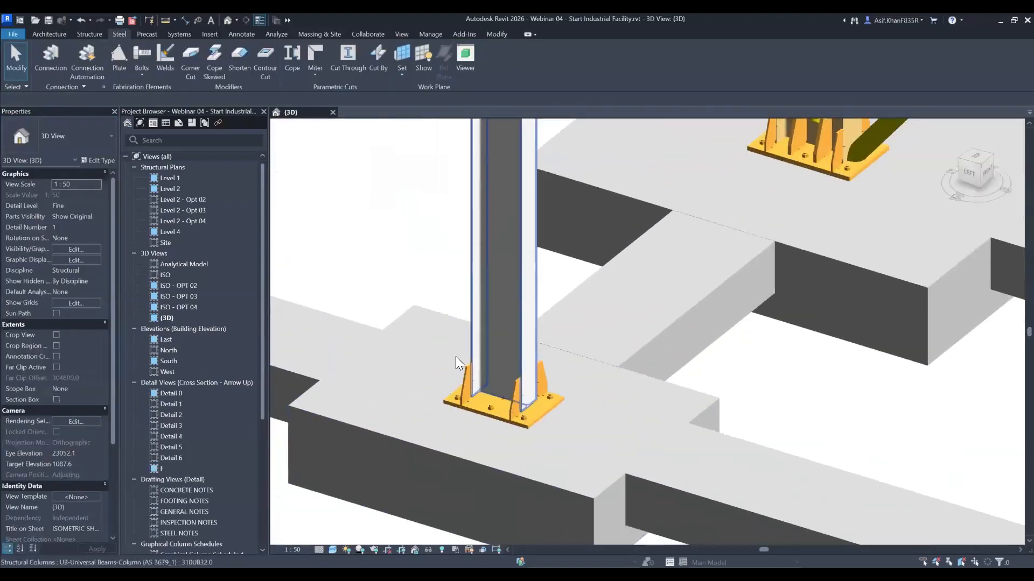
pyautogui.keyDown('shift'); pyautogui.moveTo(455, 356); pyautogui.dragTo(539, 325, button='middle'); pyautogui.keyUp('shift')
pyautogui.click(508, 337)
pyautogui.scroll(-2, 496, 339)
pyautogui.scroll(-2, 444, 430)
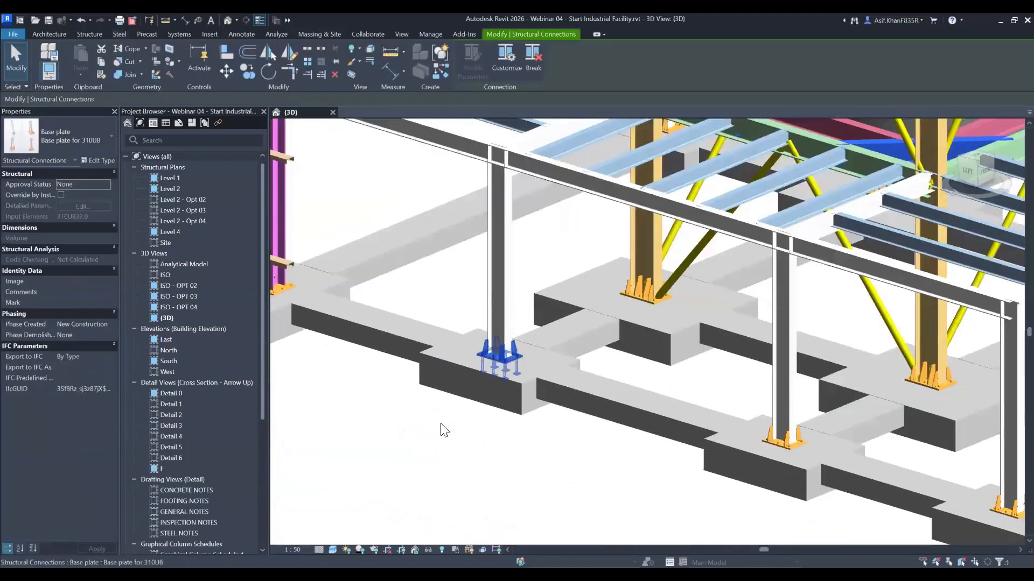
pyautogui.scroll(-2, 444, 430)
pyautogui.click(440, 424)
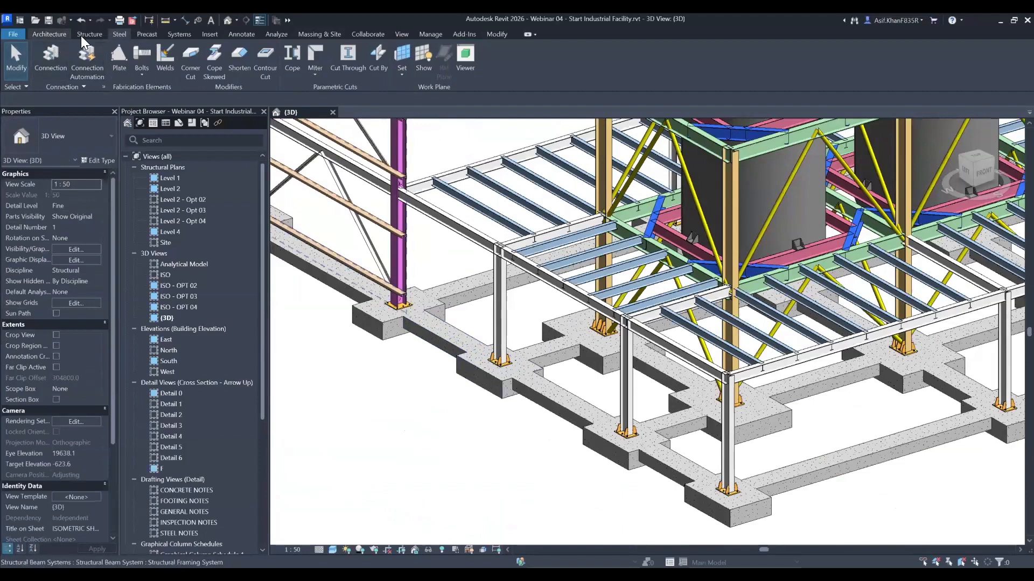
# - Examine the portal frame roof and the joints where the rafters meet at the ridge, leaving nothing selected
pyautogui.scroll(-3, 442, 407)
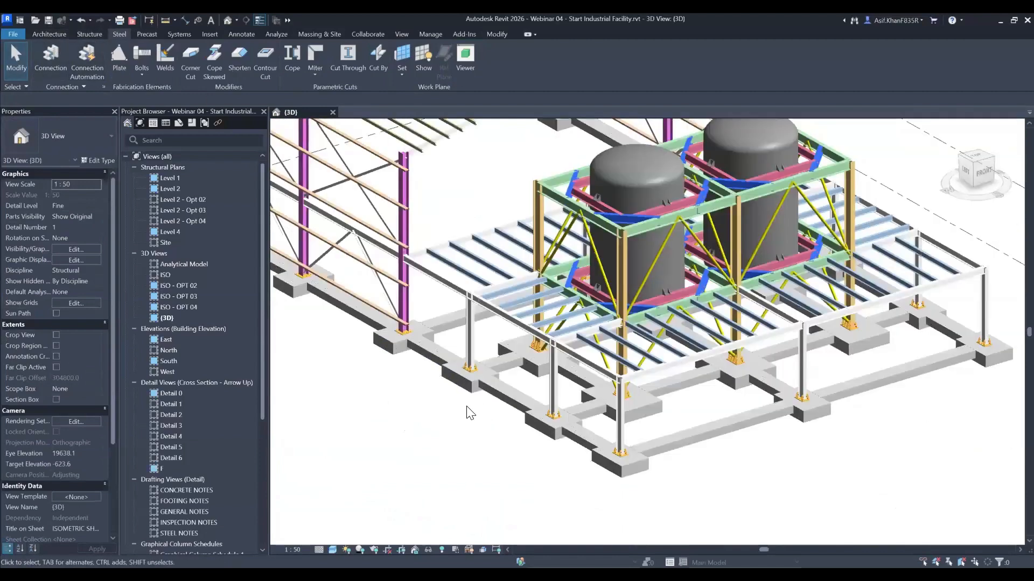
pyautogui.moveTo(468, 413); pyautogui.dragTo(533, 429, button='middle')
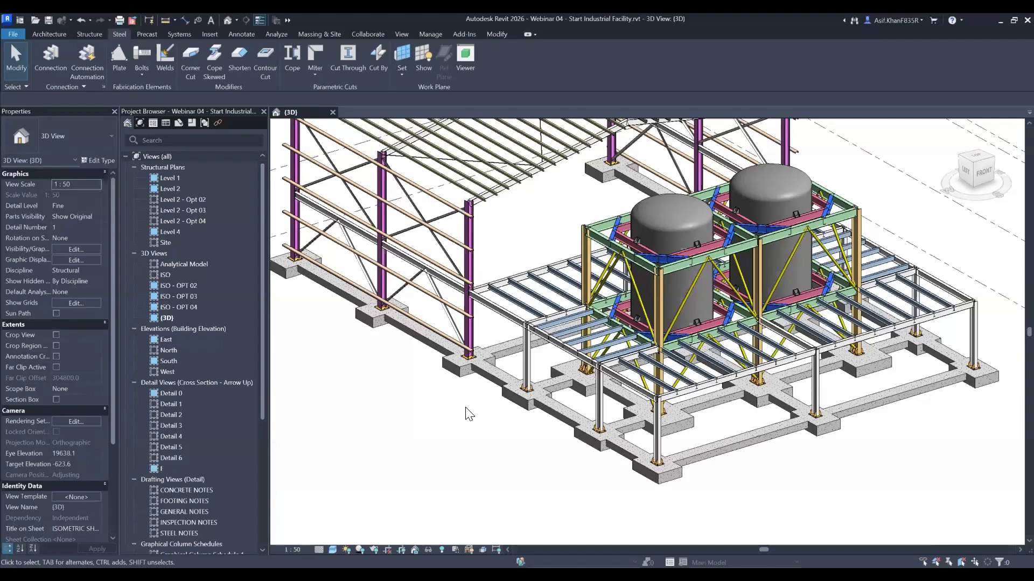
pyautogui.scroll(-2, 494, 440)
pyautogui.keyDown('shift'); pyautogui.moveTo(494, 440); pyautogui.dragTo(490, 455, button='middle'); pyautogui.keyUp('shift')
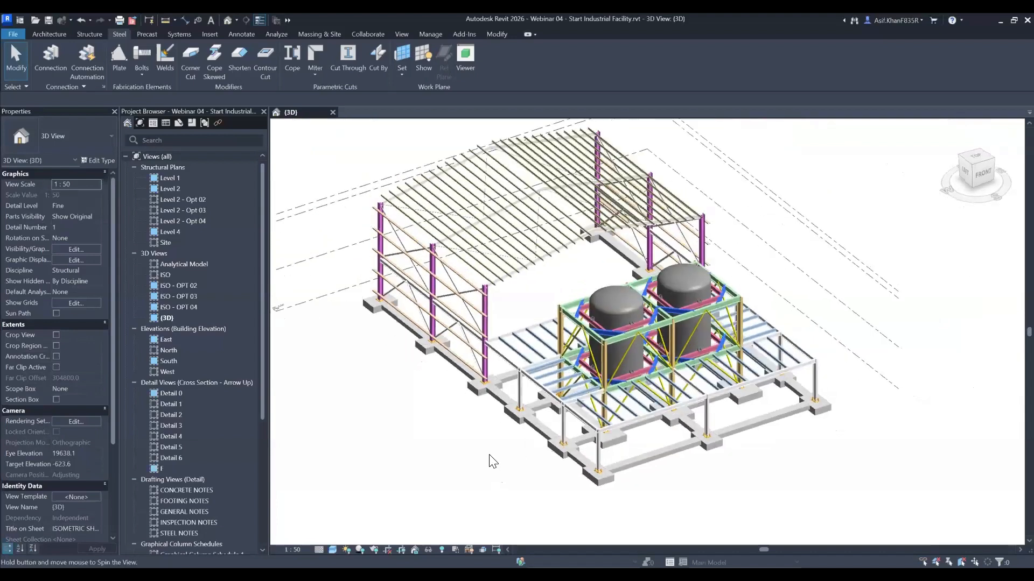
pyautogui.scroll(5, 564, 281)
pyautogui.keyDown('shift'); pyautogui.moveTo(563, 281); pyautogui.dragTo(597, 264, button='middle'); pyautogui.keyUp('shift')
pyautogui.scroll(5, 584, 280)
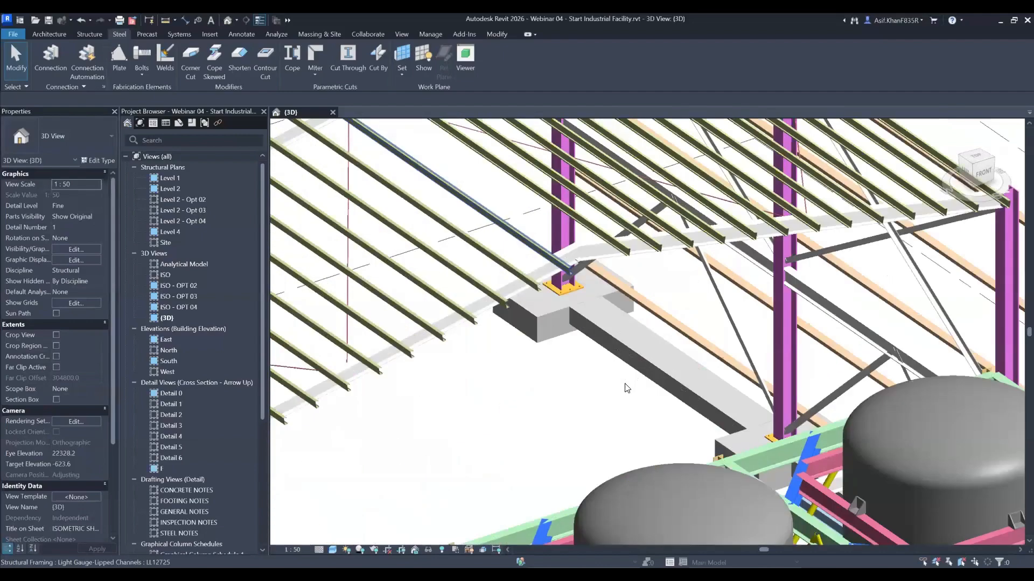
pyautogui.click(544, 264)
pyautogui.keyDown('shift'); pyautogui.moveTo(494, 408); pyautogui.dragTo(555, 396, button='middle'); pyautogui.keyUp('shift')
pyautogui.click(555, 402)
pyautogui.scroll(-5, 557, 400)
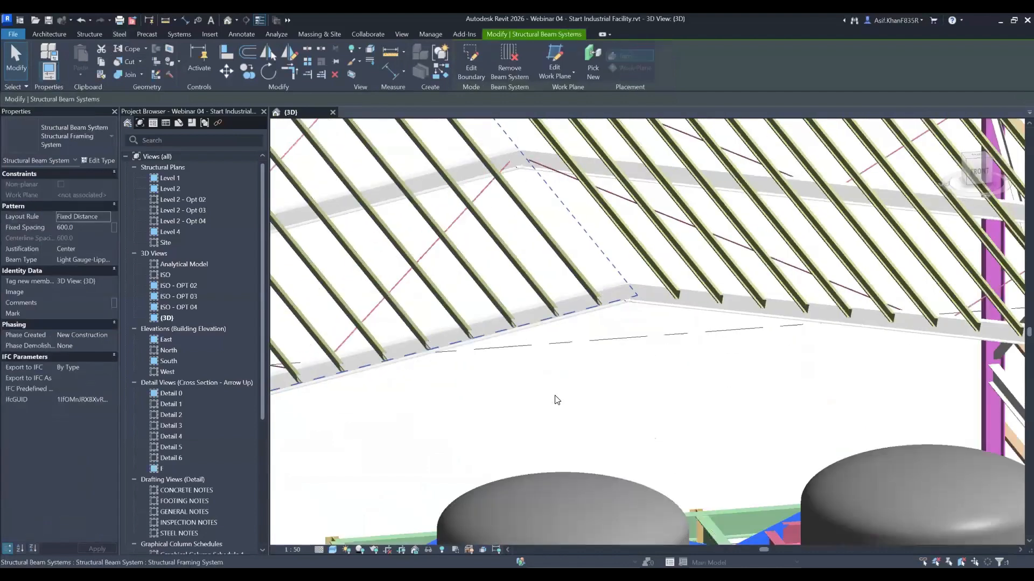
pyautogui.scroll(1, 586, 417)
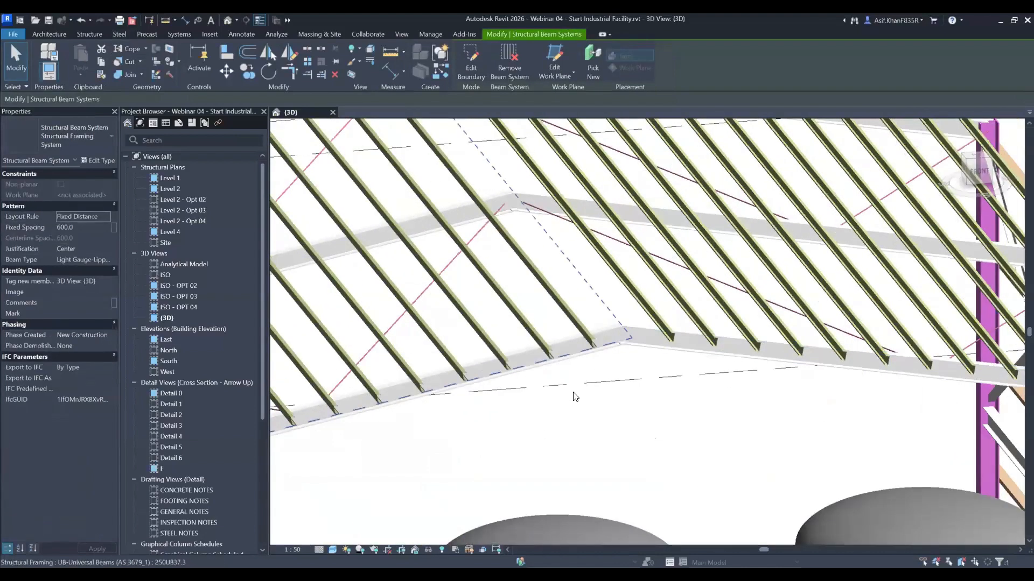
pyautogui.click(574, 397)
pyautogui.scroll(-4, 567, 419)
pyautogui.keyDown('shift'); pyautogui.moveTo(698, 274); pyautogui.dragTo(647, 414, button='middle'); pyautogui.keyUp('shift')
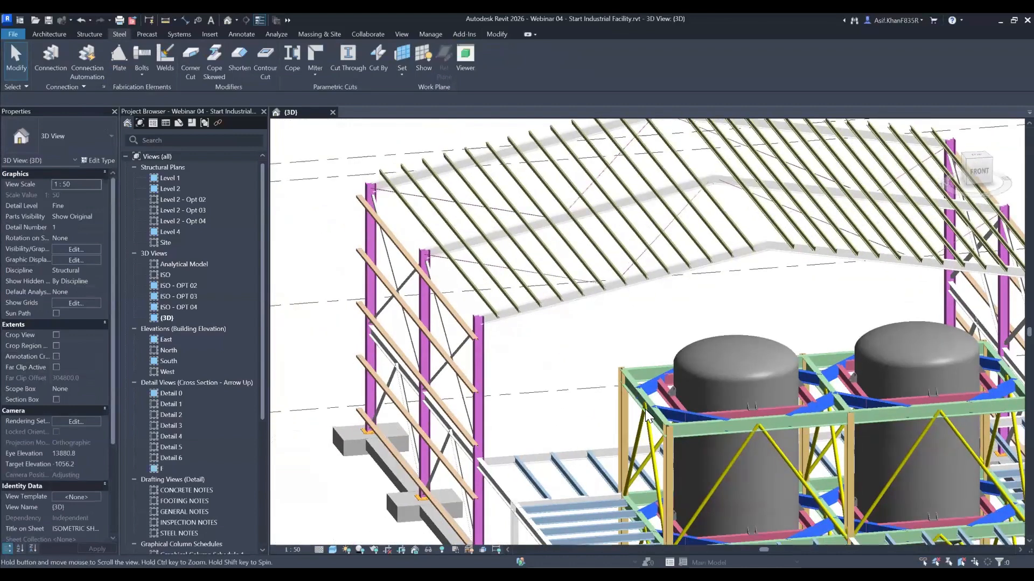
# - Place an Apex haunch connection between the two rafters at the ridge of the front portal frame and check it up close
pyautogui.moveTo(798, 224); pyautogui.dragTo(683, 247, button='middle')
pyautogui.scroll(4, 683, 247)
pyautogui.click(50, 59)
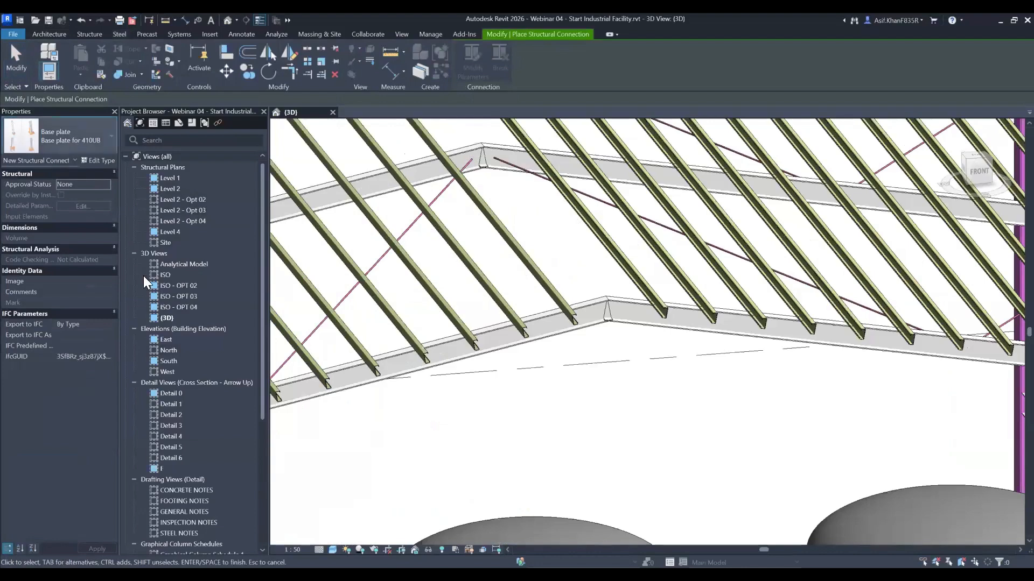
pyautogui.moveTo(176, 184); pyautogui.dragTo(177, 178)
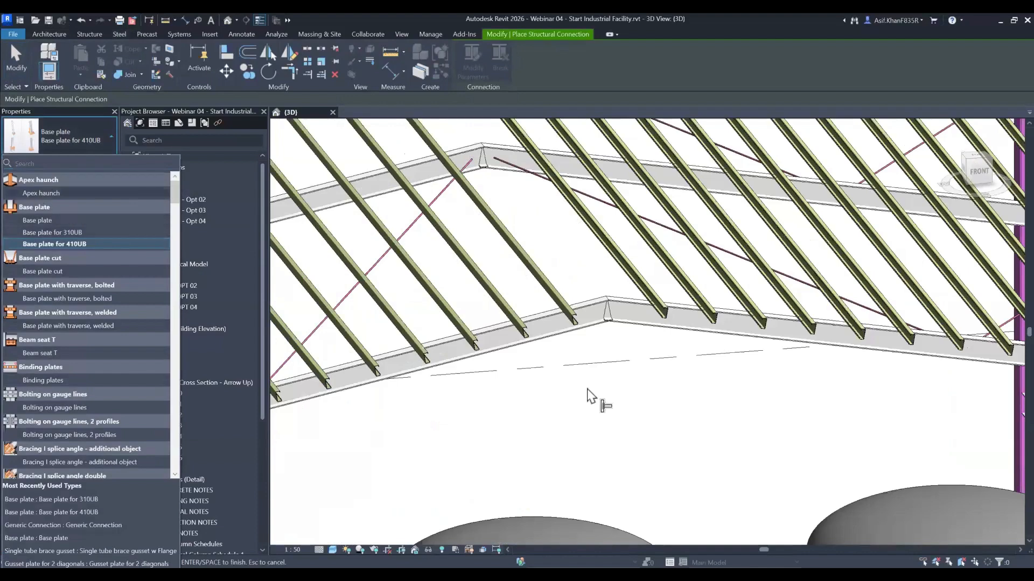
pyautogui.click(588, 319)
pyautogui.click(631, 324)
pyautogui.press('Return')
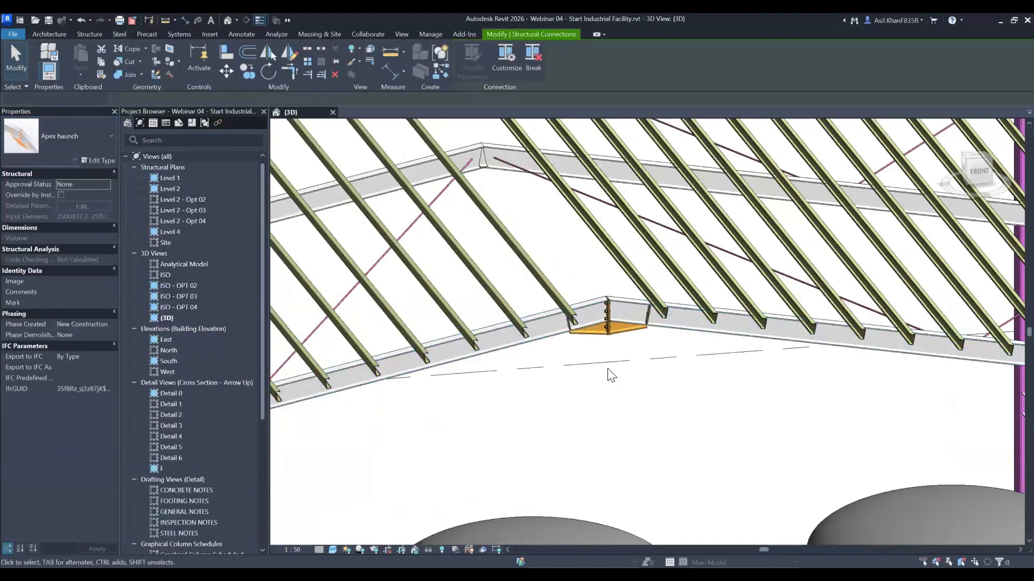
pyautogui.click(612, 407)
pyautogui.scroll(4, 606, 337)
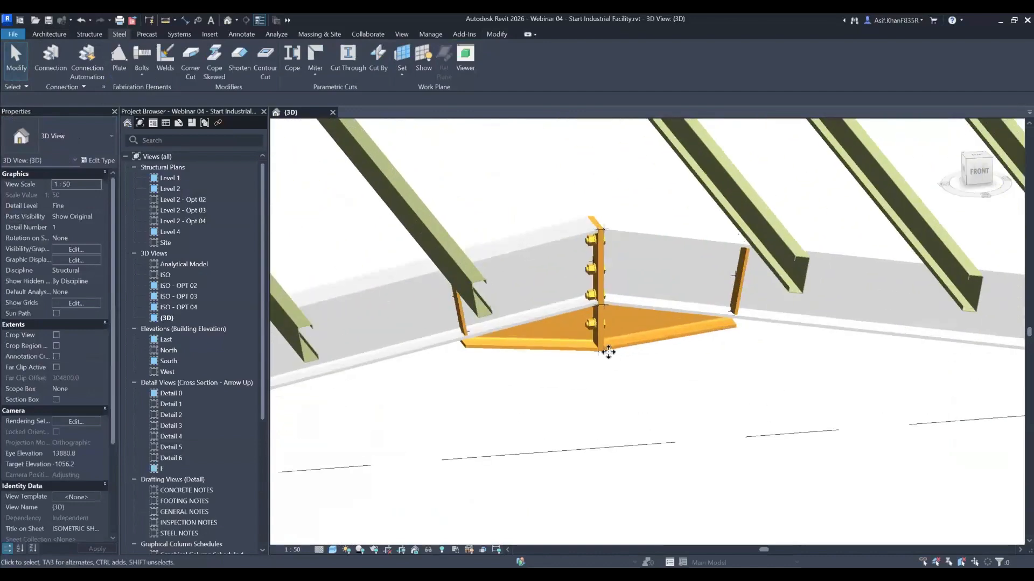
# - Propagate the front frame's Apex haunch to the matching rafter joints along the ridge and check the other frames
pyautogui.click(519, 342)
pyautogui.moveTo(594, 388)
pyautogui.keyDown('shift'); pyautogui.mouseDown(button='middle')
pyautogui.moveTo(575, 215)
pyautogui.moveTo(631, 264)
pyautogui.moveTo(601, 371)
pyautogui.mouseUp(button='middle'); pyautogui.keyUp('shift')
pyautogui.scroll(-8, 601, 377)
pyautogui.rightClick(576, 377)
pyautogui.click(621, 291)
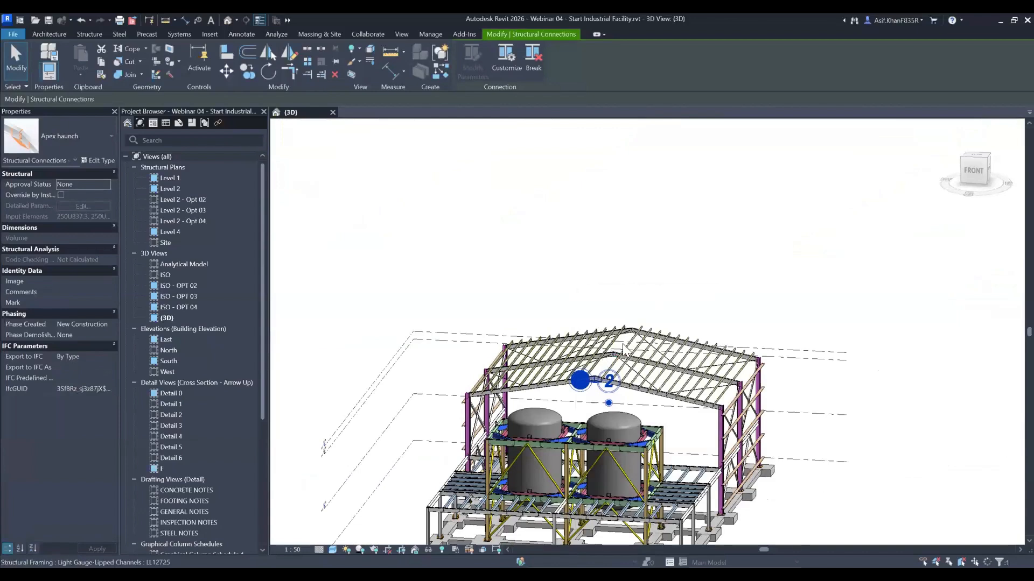
pyautogui.scroll(3, 618, 348)
pyautogui.scroll(2, 607, 251)
pyautogui.scroll(3, 578, 332)
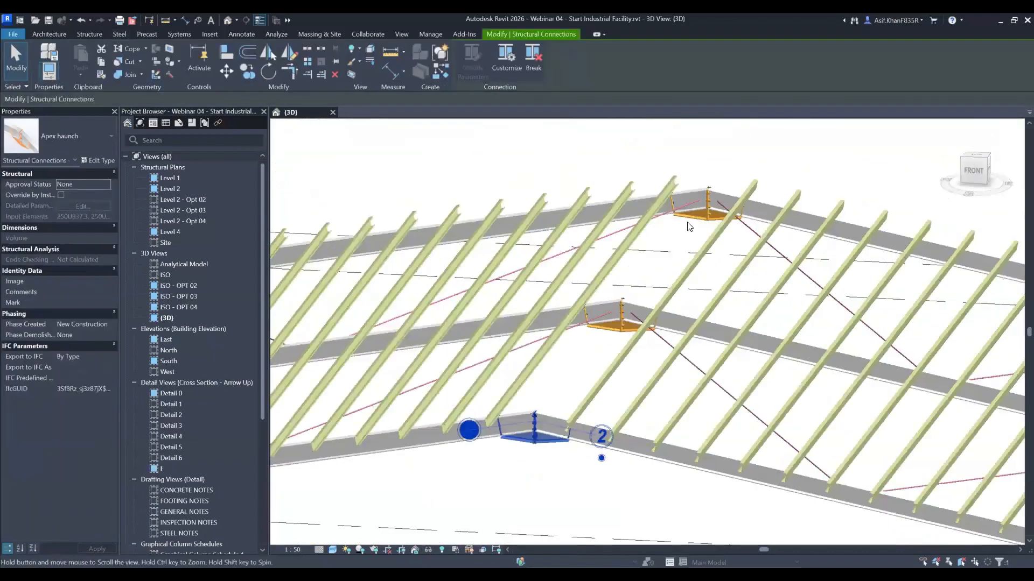
pyautogui.moveTo(688, 224); pyautogui.dragTo(673, 153, button='middle')
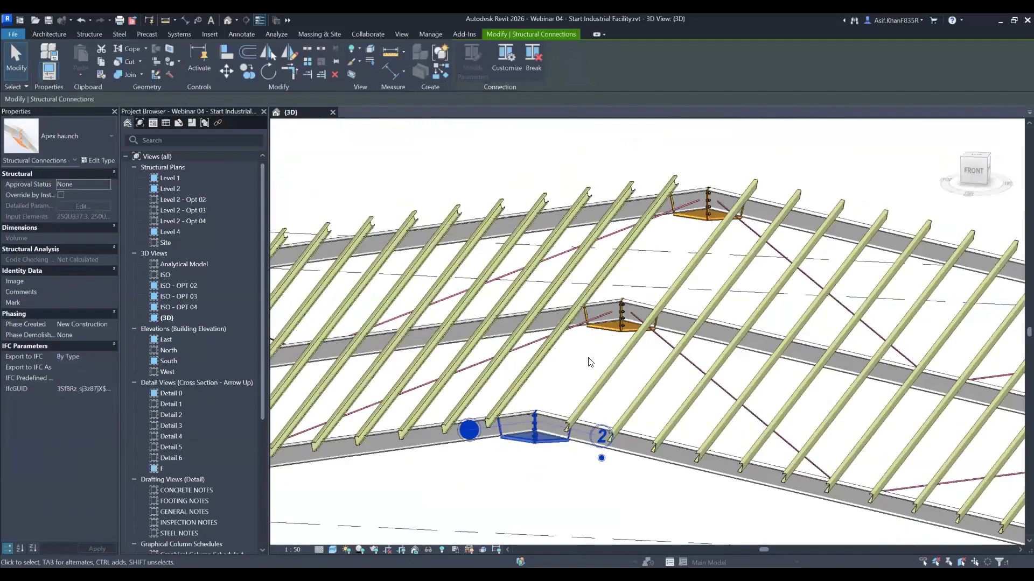
# - Review the End plate parameters of the Apex haunch type and close its settings without changes
pyautogui.click(101, 161)
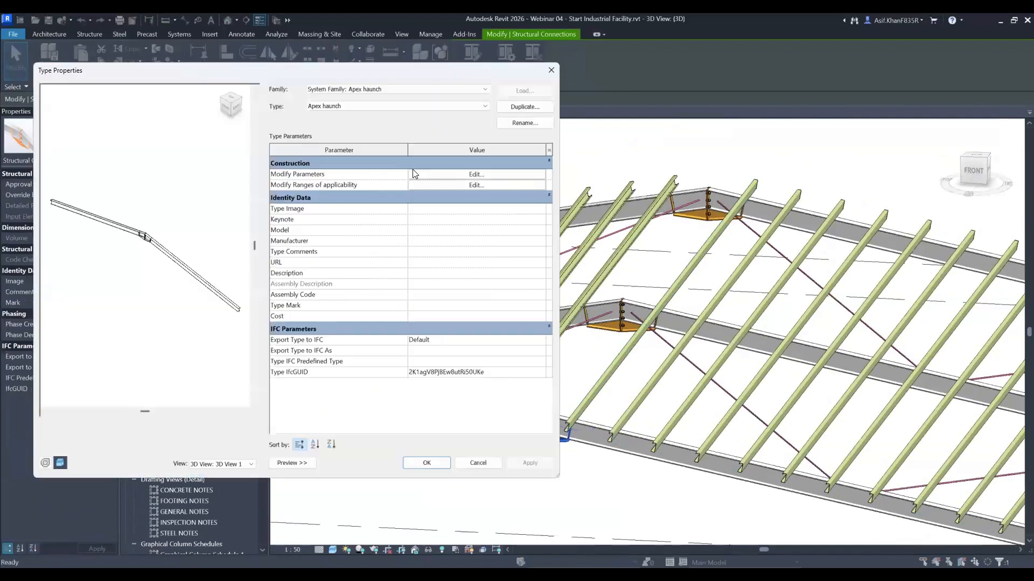
pyautogui.click(417, 176)
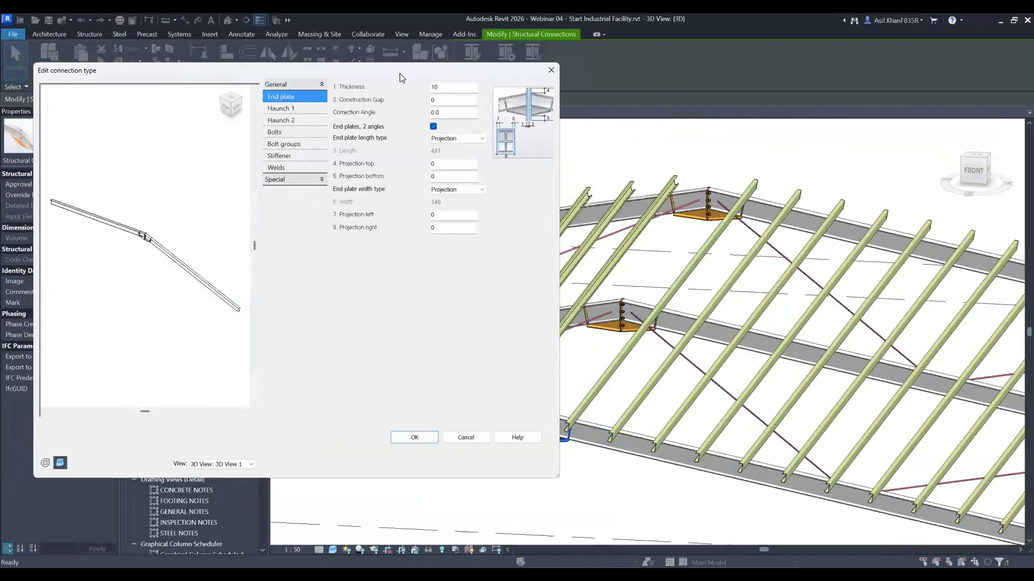
pyautogui.moveTo(344, 76); pyautogui.dragTo(287, 79)
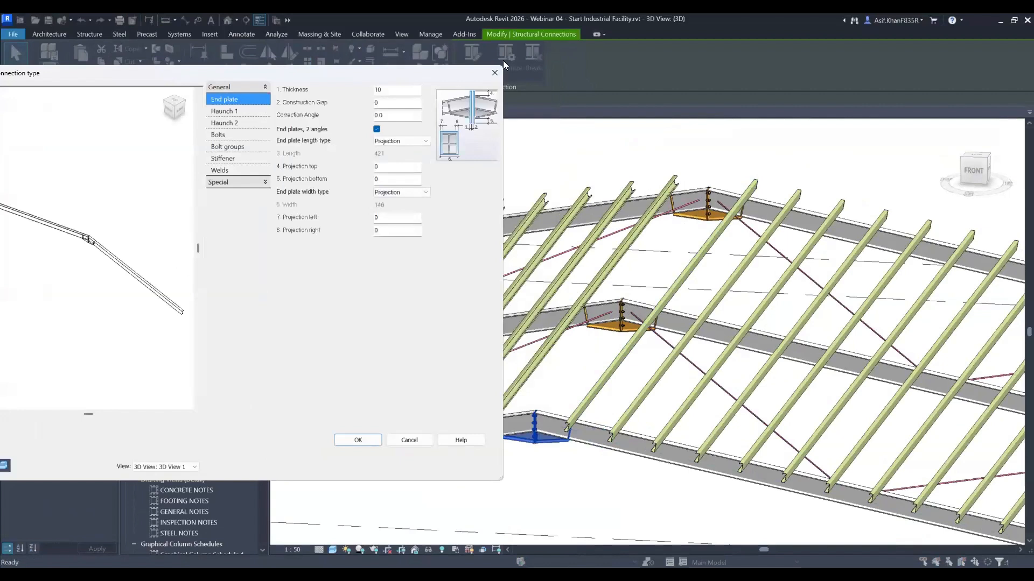
pyautogui.click(489, 73)
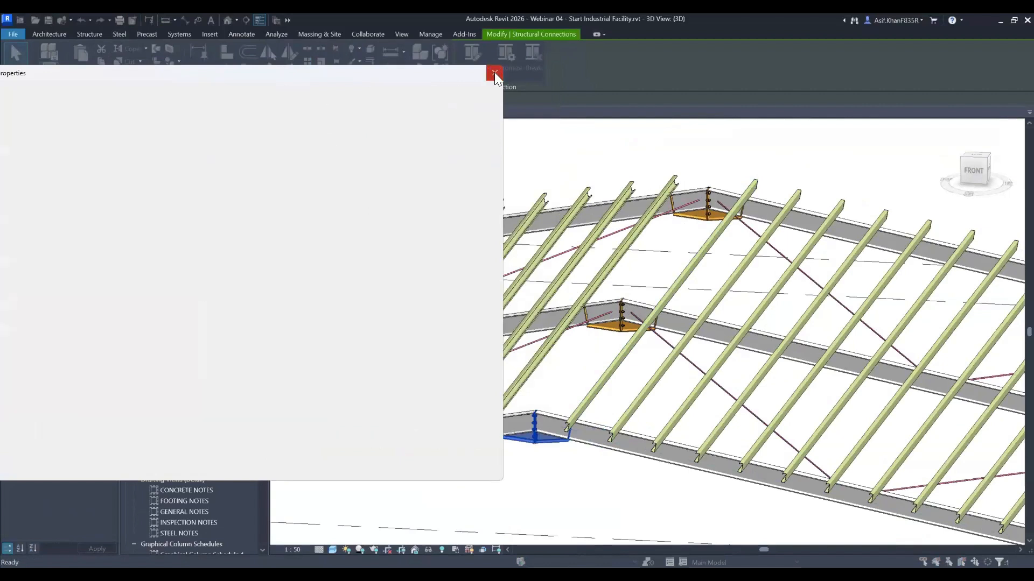
pyautogui.press('Escape')
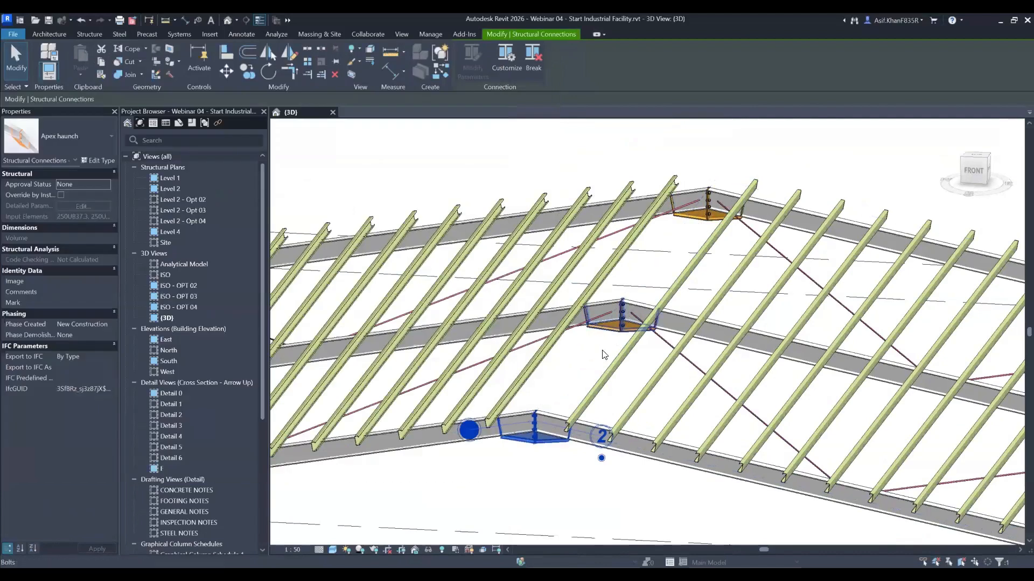
# - Check which types are available for the middle frame's apex haunch and close its type properties unchanged
pyautogui.click(619, 320)
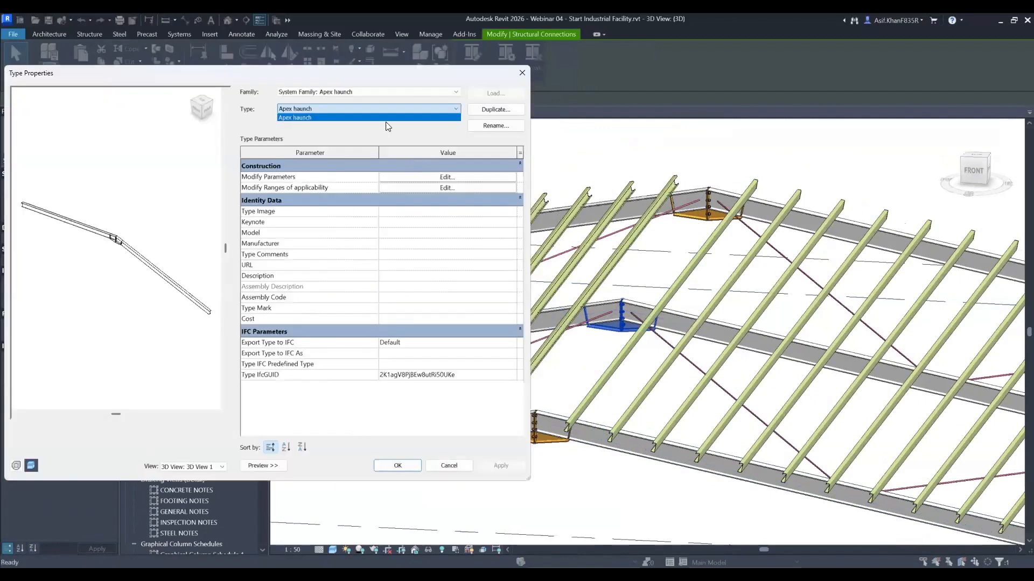
pyautogui.click(409, 161)
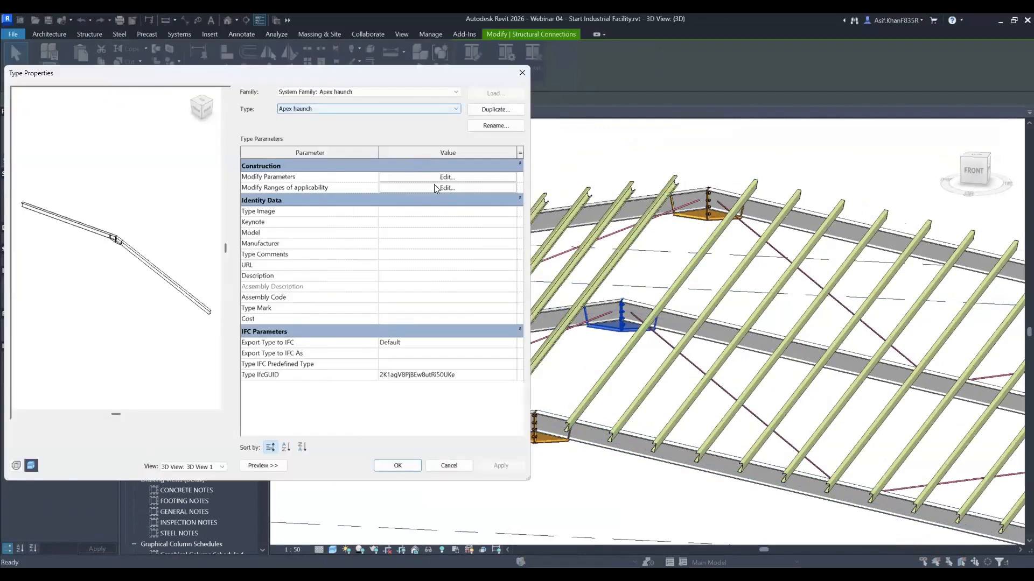
pyautogui.click(527, 79)
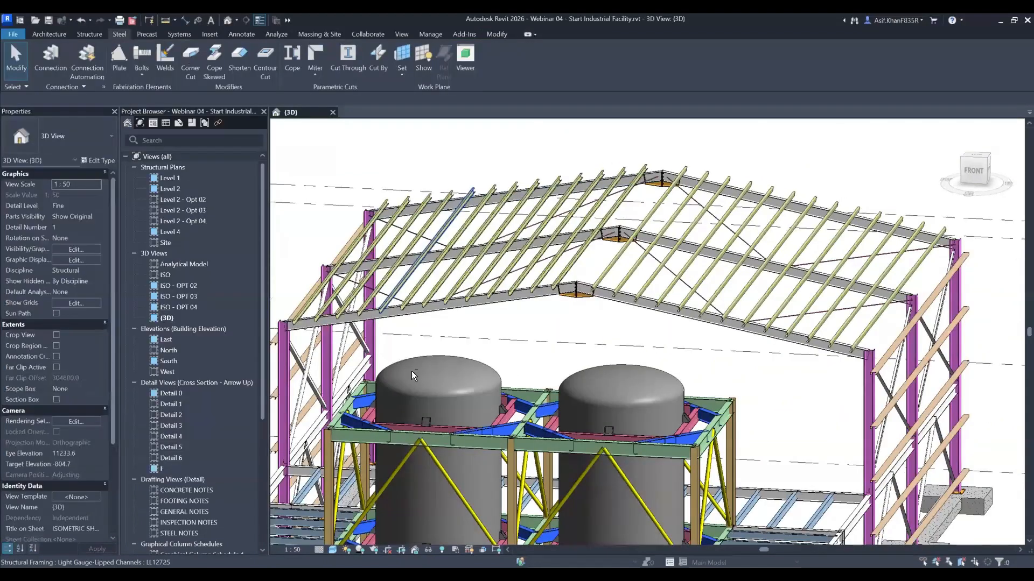
# - Start a new structural connection for the portal frame's eaves and choose the type Knee of frame bolted, with haunch
pyautogui.scroll(-4, 464, 268)
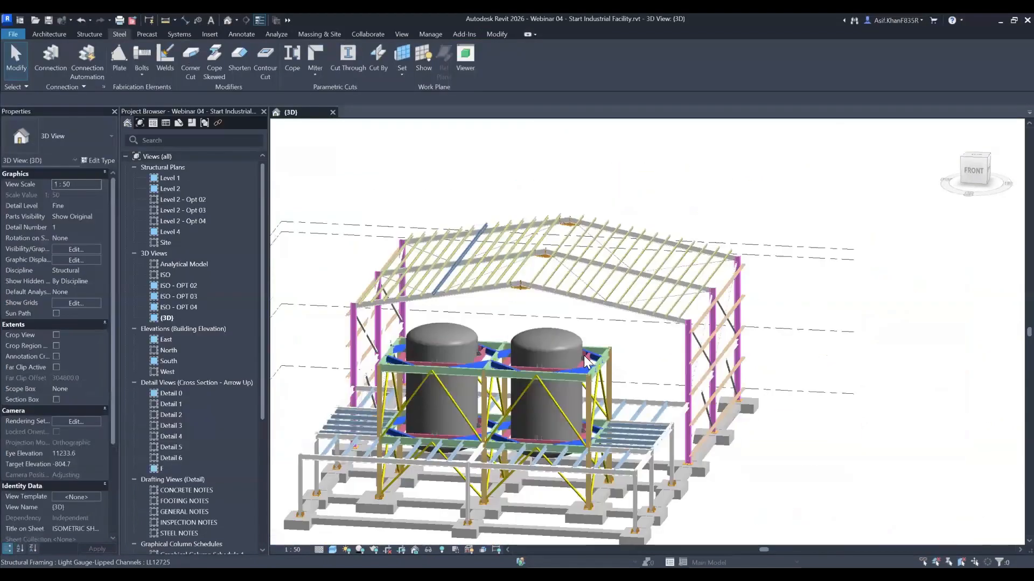
pyautogui.keyDown('shift'); pyautogui.moveTo(464, 268); pyautogui.dragTo(468, 215, button='middle'); pyautogui.keyUp('shift')
pyautogui.moveTo(666, 318); pyautogui.dragTo(682, 317, button='middle')
pyautogui.scroll(6, 682, 317)
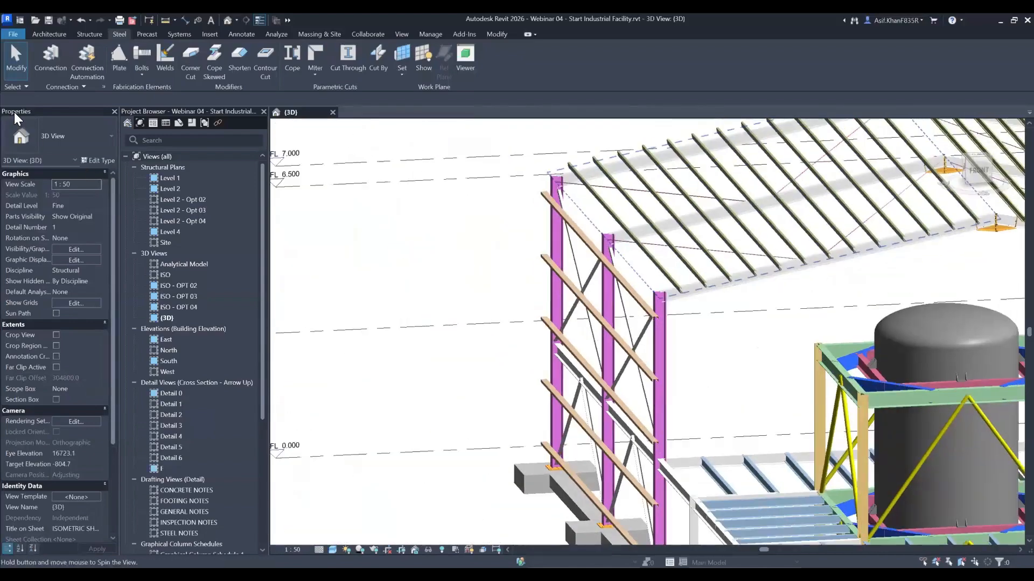
pyautogui.click(54, 54)
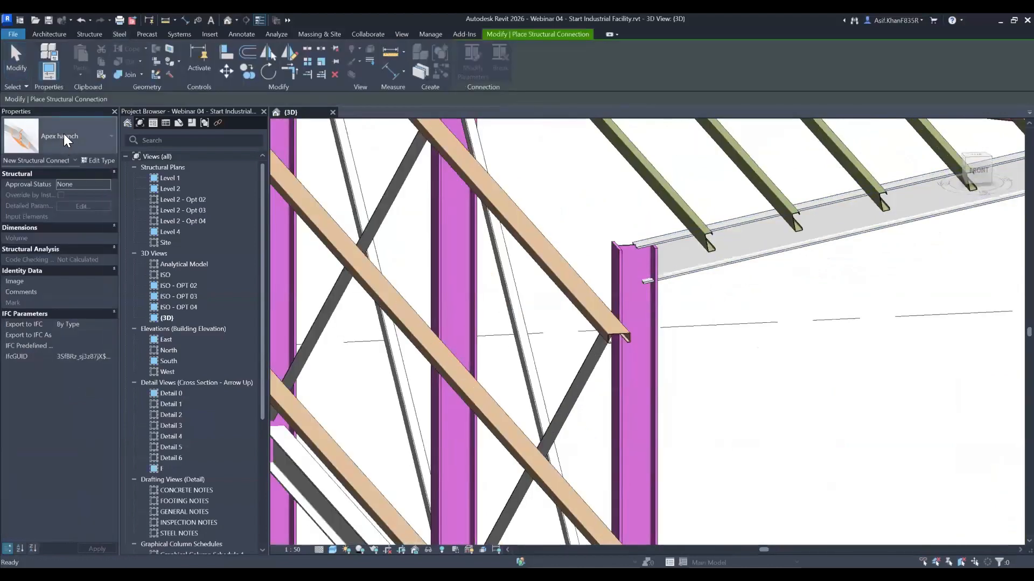
pyautogui.click(64, 134)
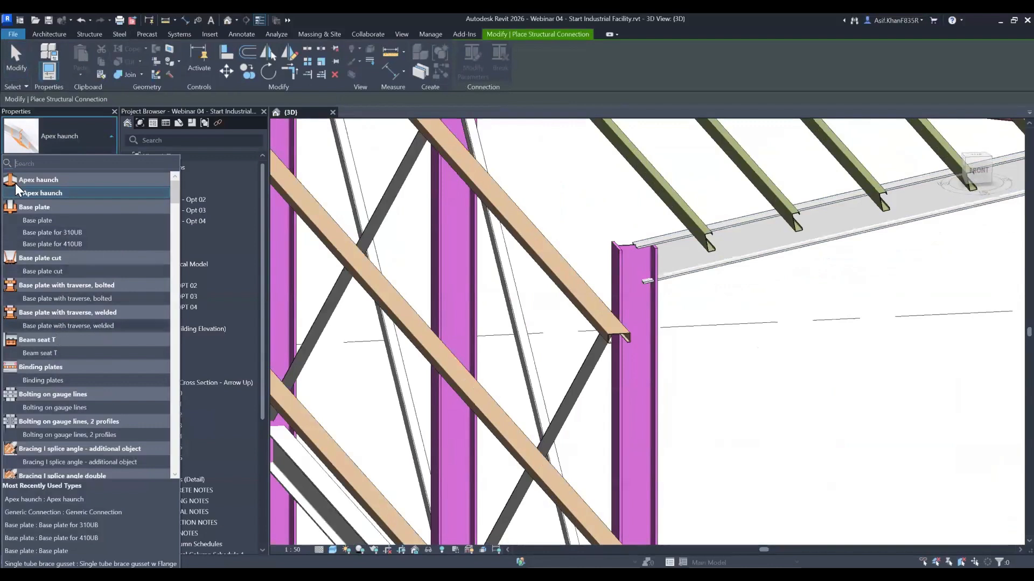
pyautogui.scroll(-3, 175, 191)
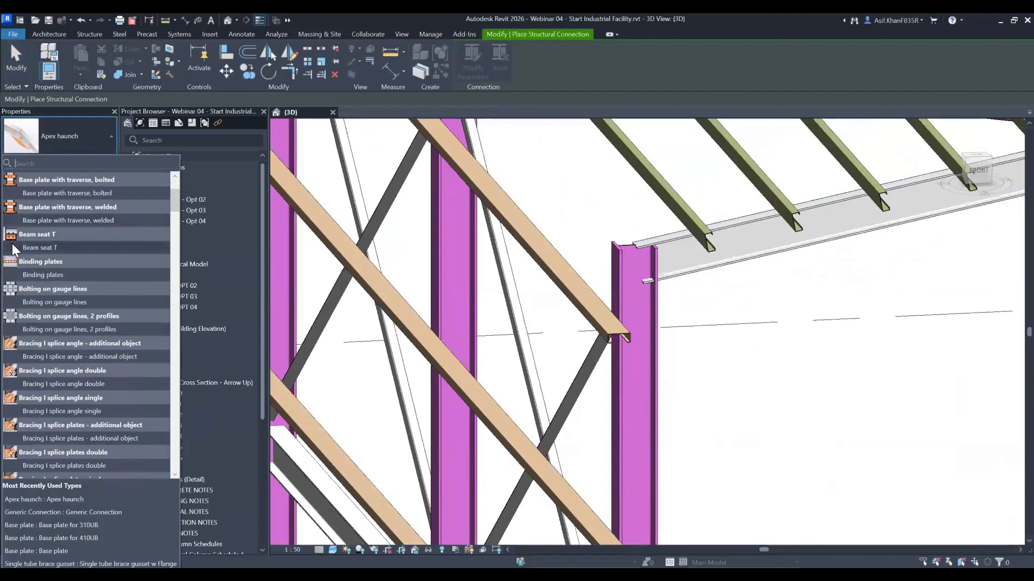
pyautogui.moveTo(177, 196); pyautogui.dragTo(203, 266)
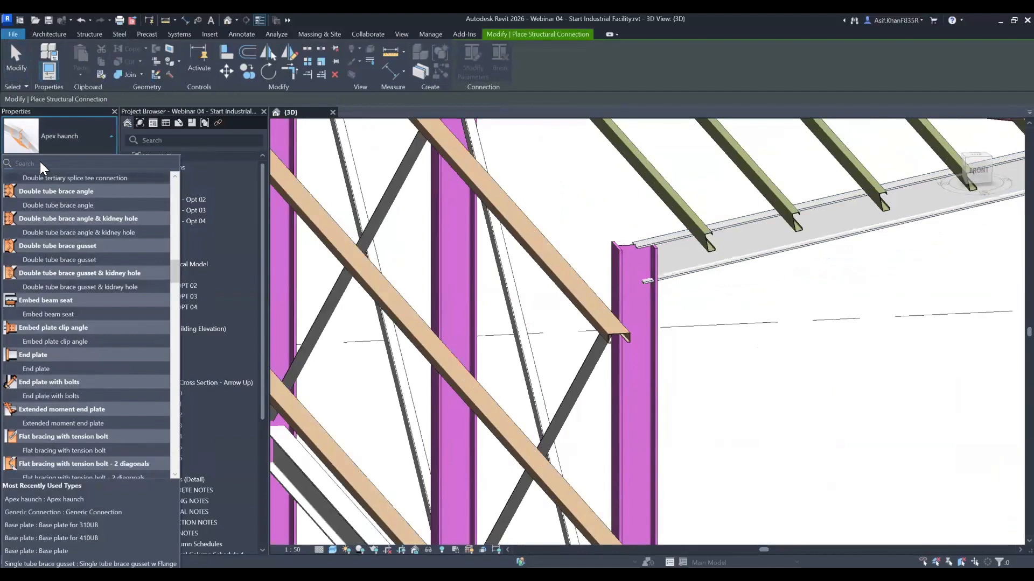
pyautogui.write('ke')
pyautogui.press('BackSpace')
pyautogui.write('n')
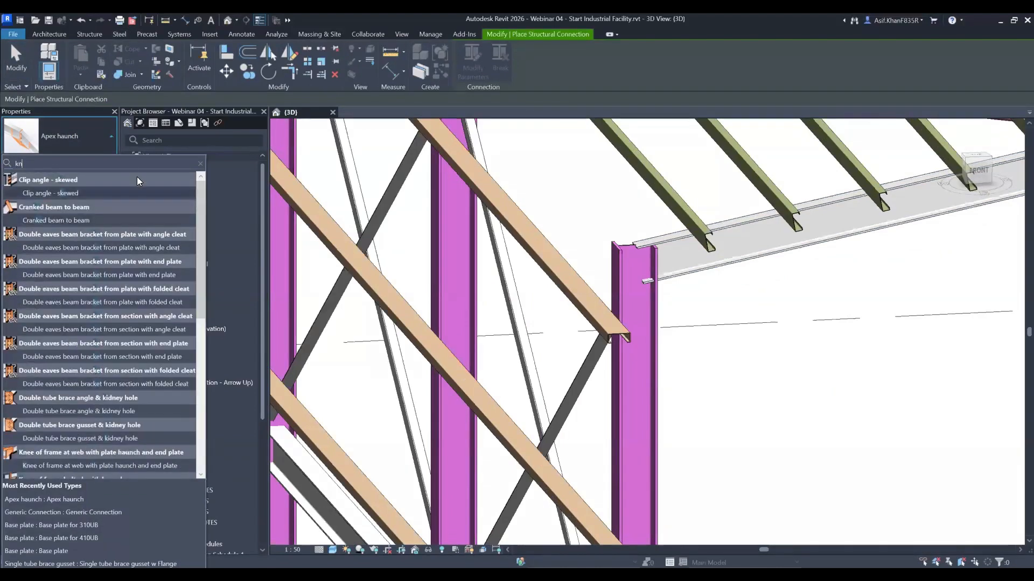
pyautogui.write('ee')
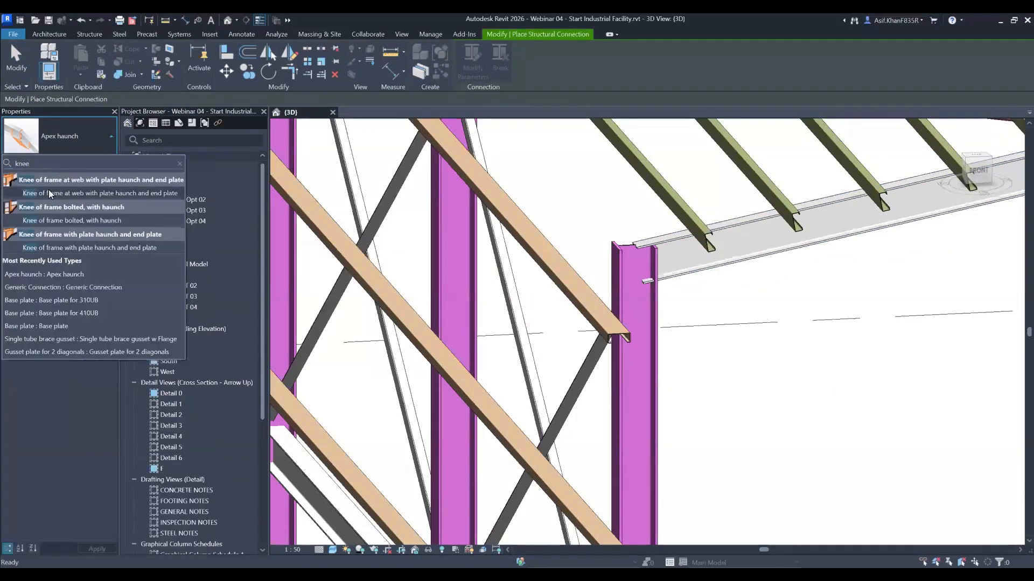
pyautogui.click(42, 221)
# - Place the bolted knee connection between the front frame's 250UC89.5 column and its rafter, and inspect the haunch
pyautogui.click(652, 315)
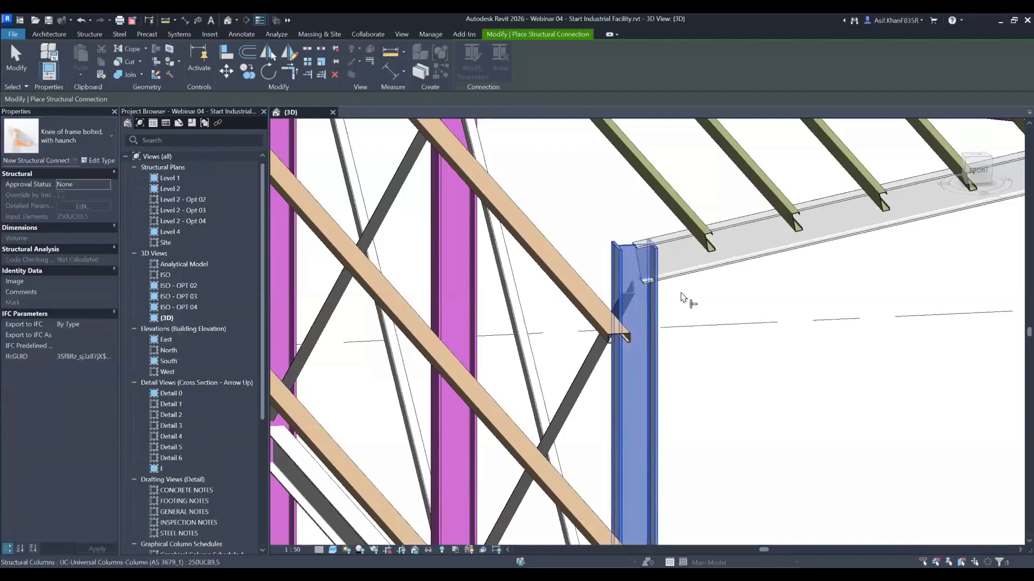
pyautogui.click(684, 276)
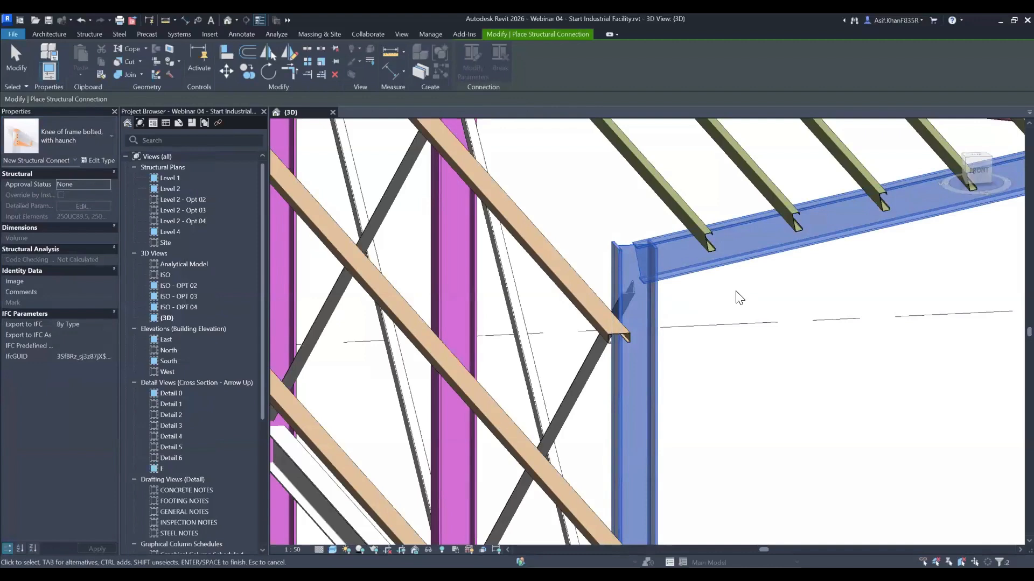
pyautogui.press('Return')
pyautogui.keyDown('shift'); pyautogui.moveTo(726, 383); pyautogui.dragTo(692, 371, button='middle'); pyautogui.keyUp('shift')
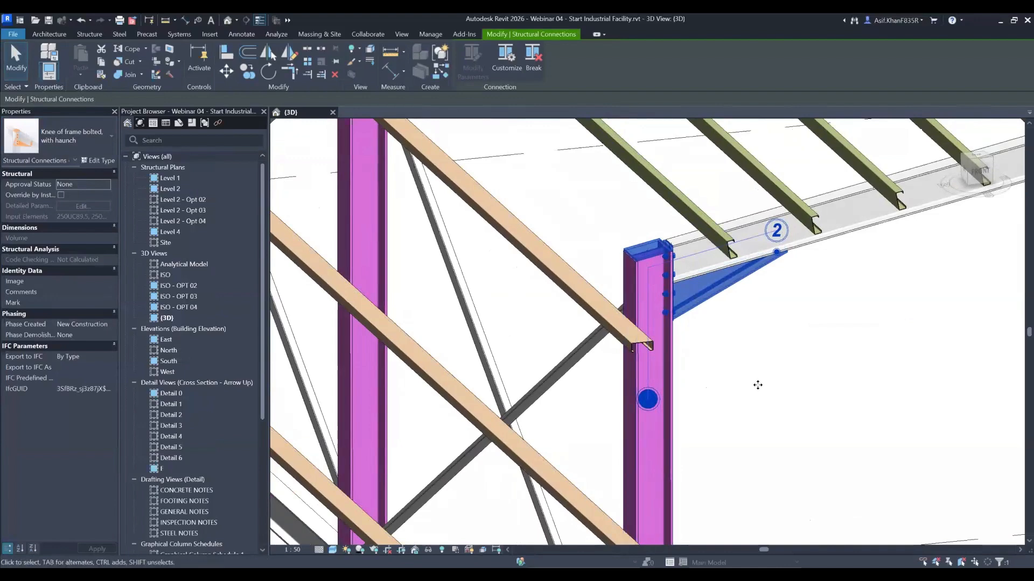
pyautogui.keyDown('shift'); pyautogui.moveTo(728, 370); pyautogui.dragTo(725, 312, button='middle'); pyautogui.keyUp('shift')
pyautogui.scroll(-5, 725, 312)
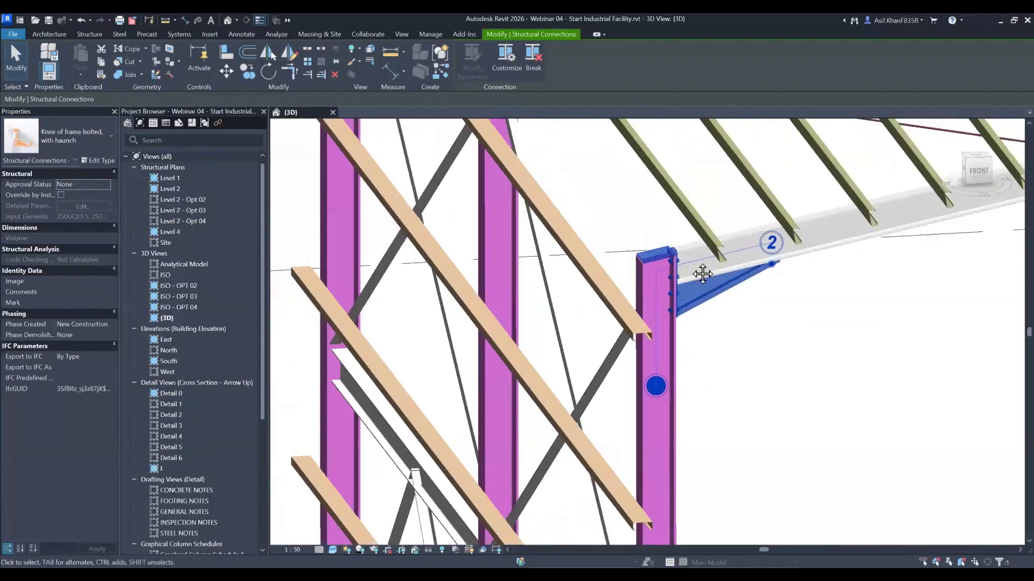
pyautogui.moveTo(663, 452); pyautogui.dragTo(625, 323, button='middle')
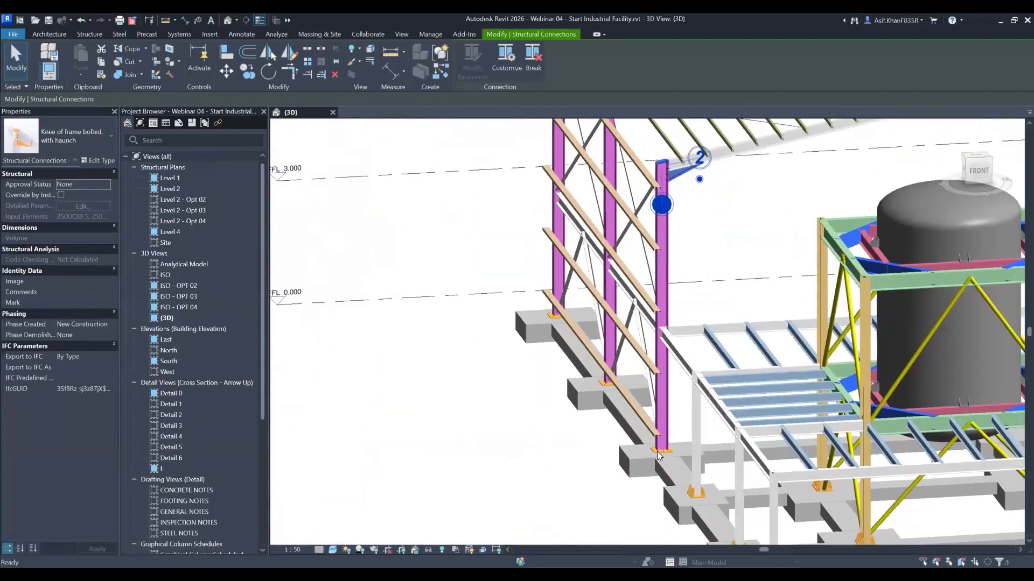
# - Make the rafter the primary element of the bolted knee connection and switch the primary element back to the column
pyautogui.moveTo(681, 232); pyautogui.dragTo(676, 314, button='middle')
pyautogui.scroll(6, 665, 261)
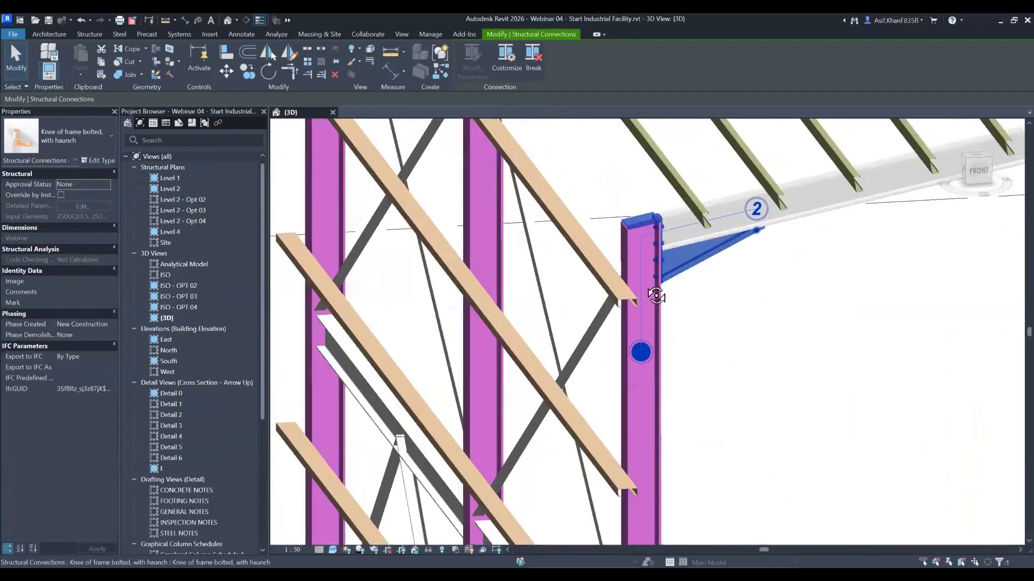
pyautogui.moveTo(723, 285); pyautogui.dragTo(676, 327, button='middle')
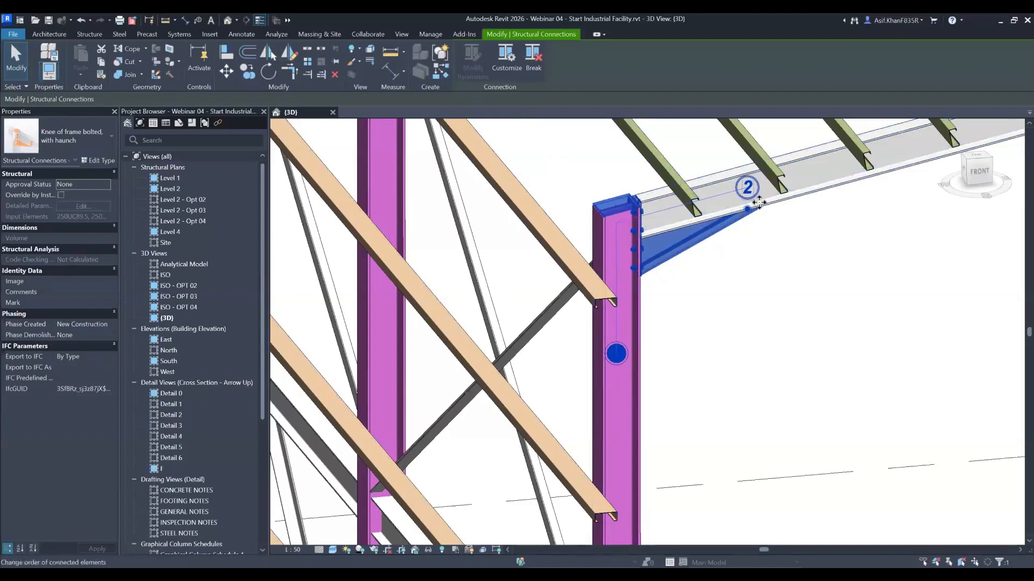
pyautogui.moveTo(736, 289)
pyautogui.keyDown('shift'); pyautogui.mouseDown(button='middle')
pyautogui.moveTo(675, 311)
pyautogui.moveTo(750, 309)
pyautogui.moveTo(741, 298)
pyautogui.mouseUp(button='middle'); pyautogui.keyUp('shift')
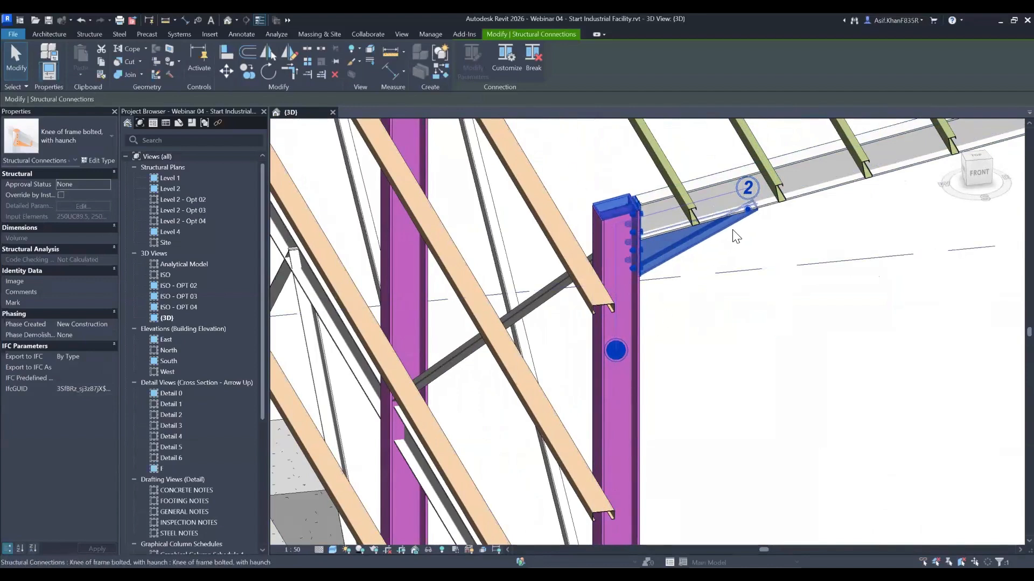
pyautogui.keyDown('shift'); pyautogui.moveTo(743, 342); pyautogui.dragTo(732, 370, button='middle'); pyautogui.keyUp('shift')
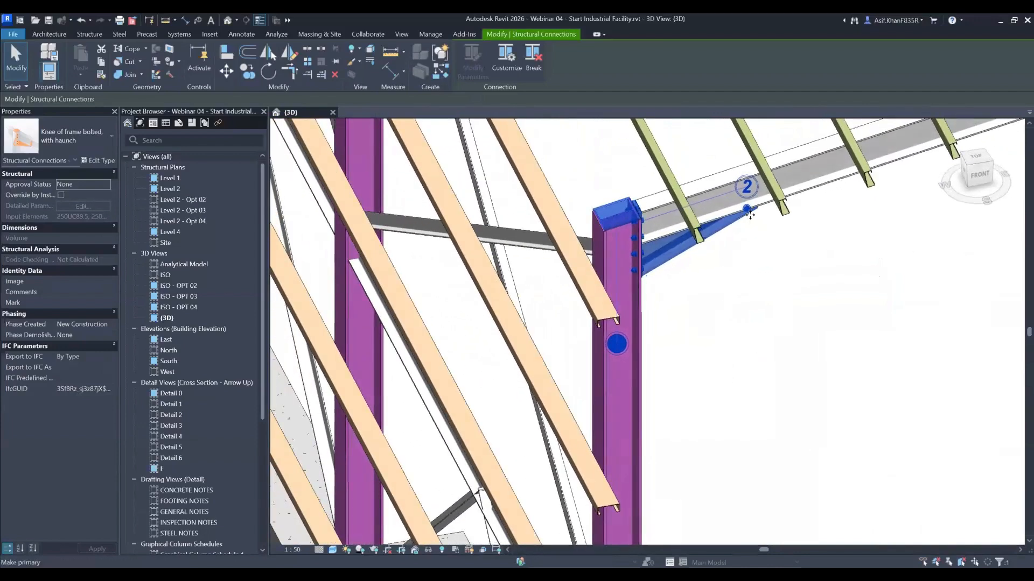
pyautogui.click(744, 211)
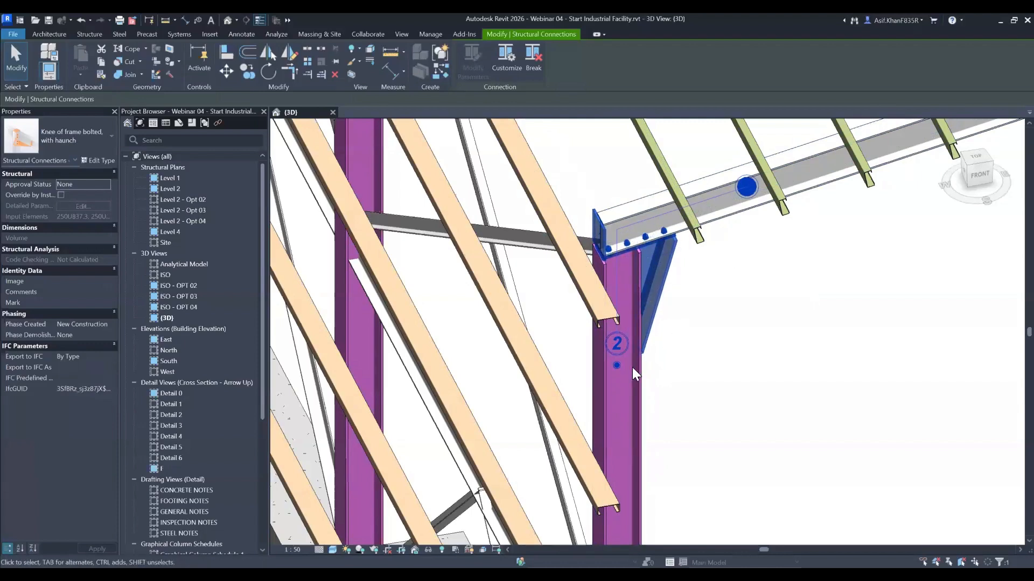
pyautogui.click(616, 366)
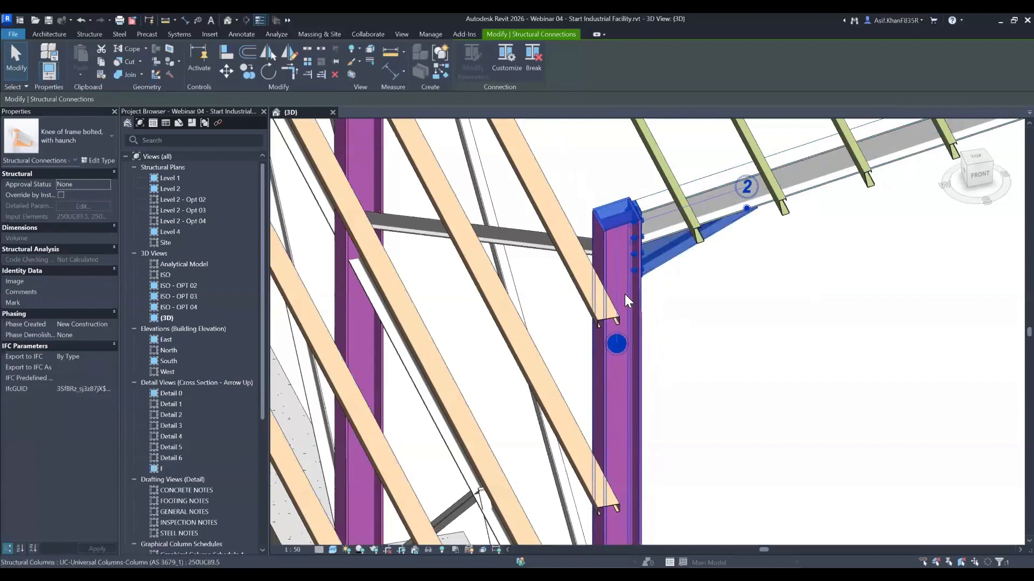
# - Propagate the bolted knee connection to the matching column and rafter joints and inspect the resulting haunches
pyautogui.click(729, 321)
pyautogui.keyDown('shift'); pyautogui.moveTo(729, 321); pyautogui.dragTo(140, 149, button='middle'); pyautogui.keyUp('shift')
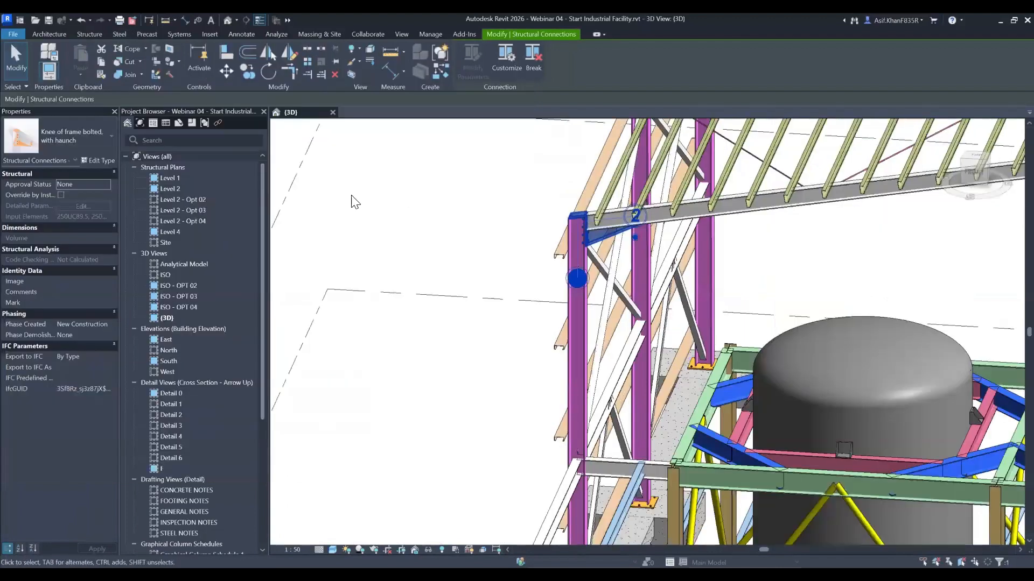
pyautogui.rightClick(351, 196)
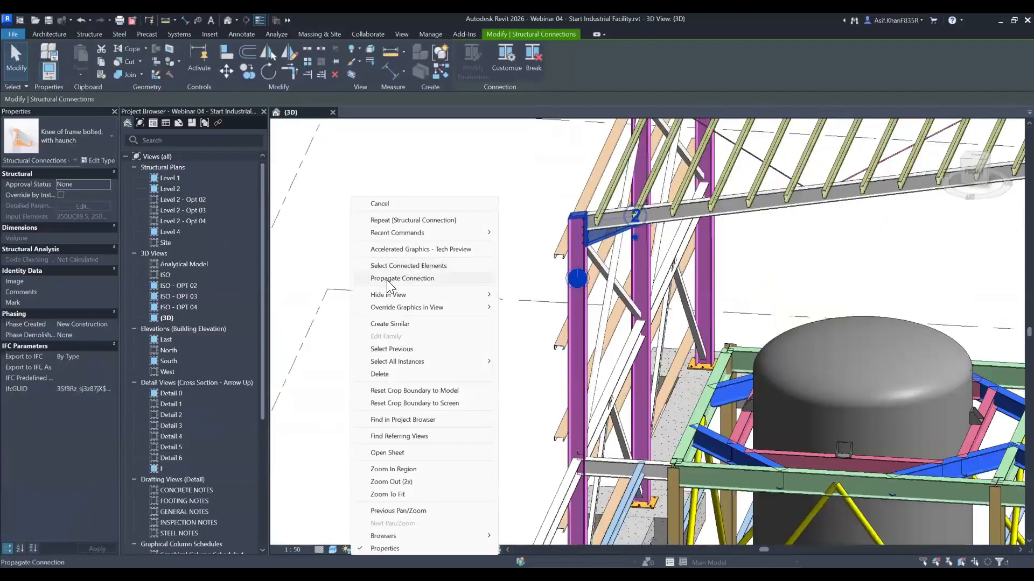
pyautogui.click(386, 280)
pyautogui.scroll(-5, 391, 248)
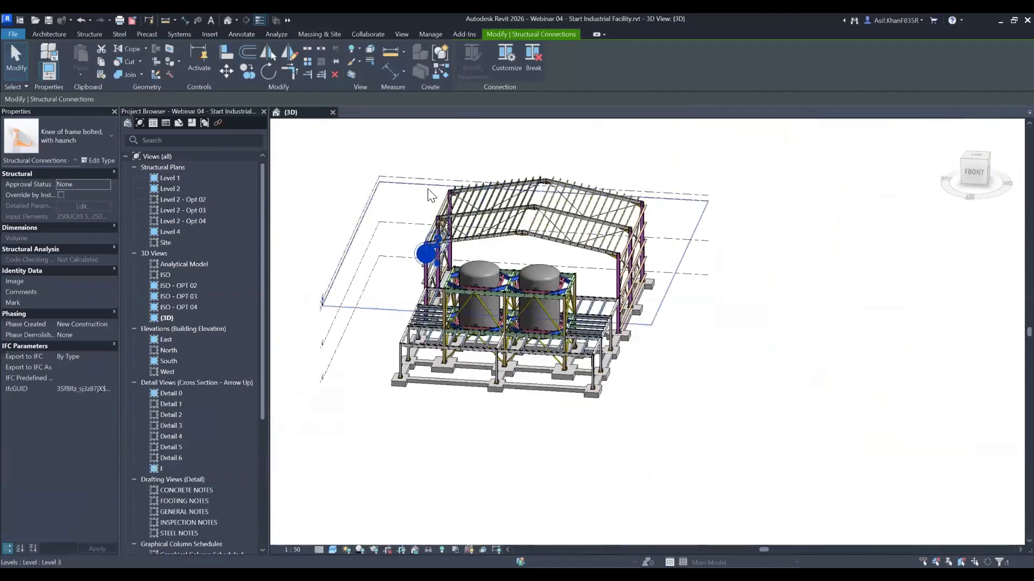
pyautogui.scroll(4, 474, 215)
pyautogui.keyDown('shift'); pyautogui.moveTo(573, 228); pyautogui.dragTo(435, 219, button='middle'); pyautogui.keyUp('shift')
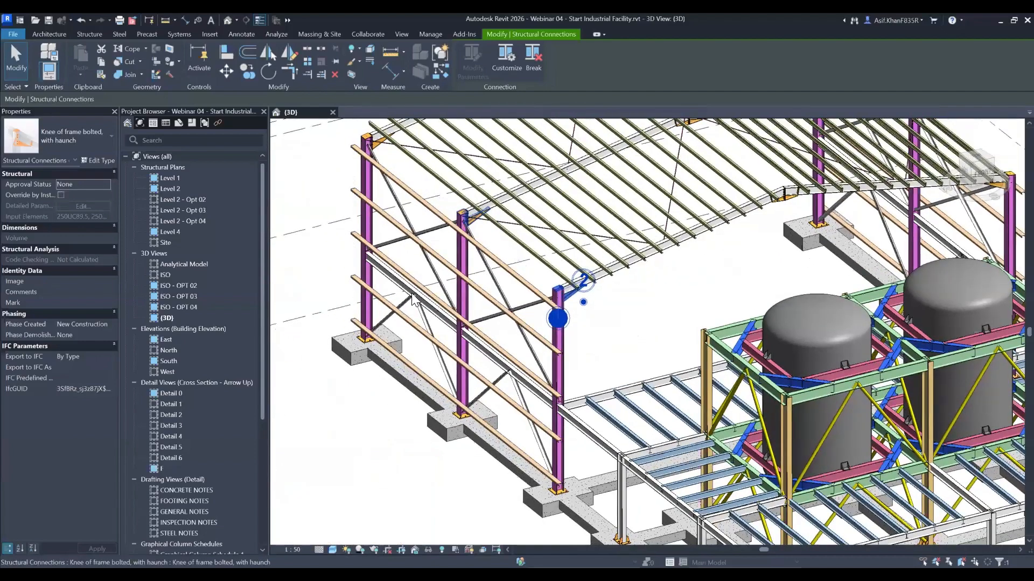
pyautogui.scroll(6, 438, 237)
pyautogui.press('Escape')
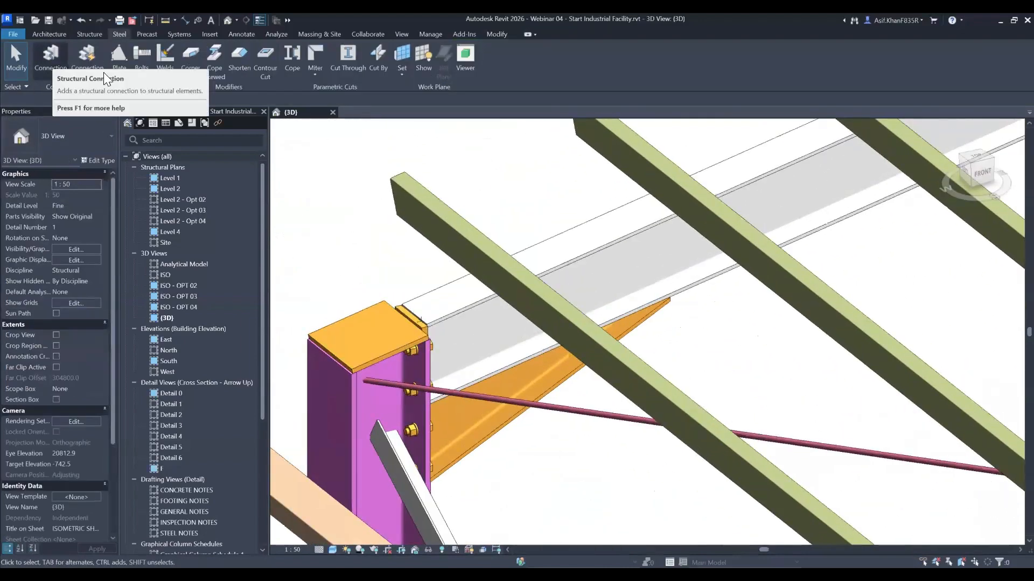
# - Place a structural connection between the 250UB37.3 rafter and the first purlin beside the bolted knee
pyautogui.click(49, 63)
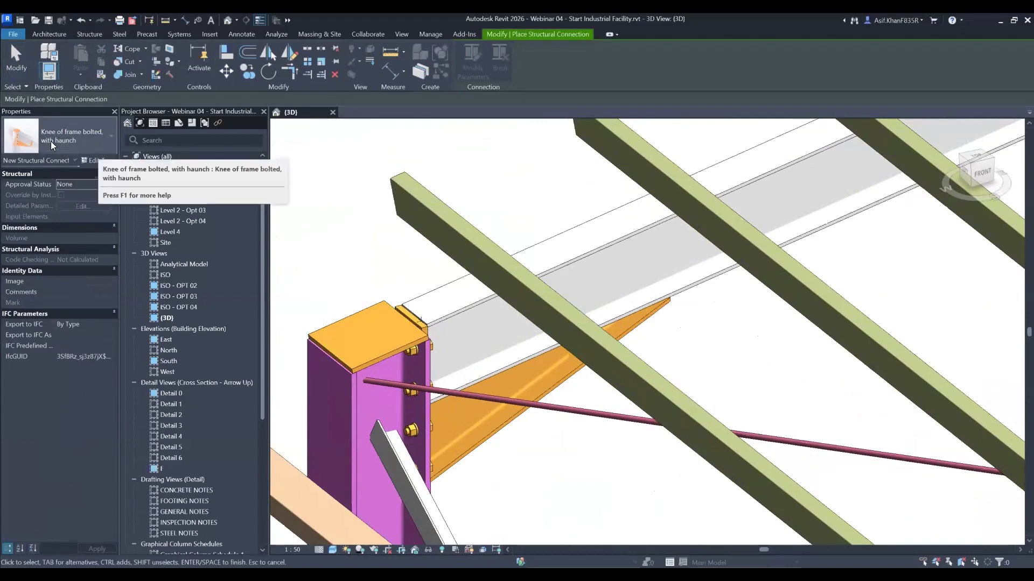
pyautogui.click(462, 323)
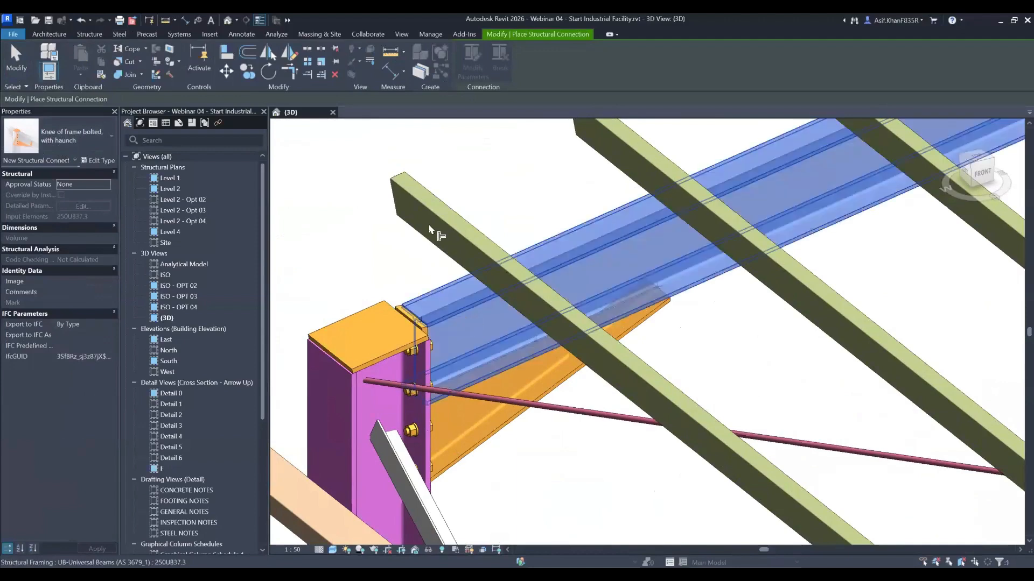
pyautogui.click(446, 207)
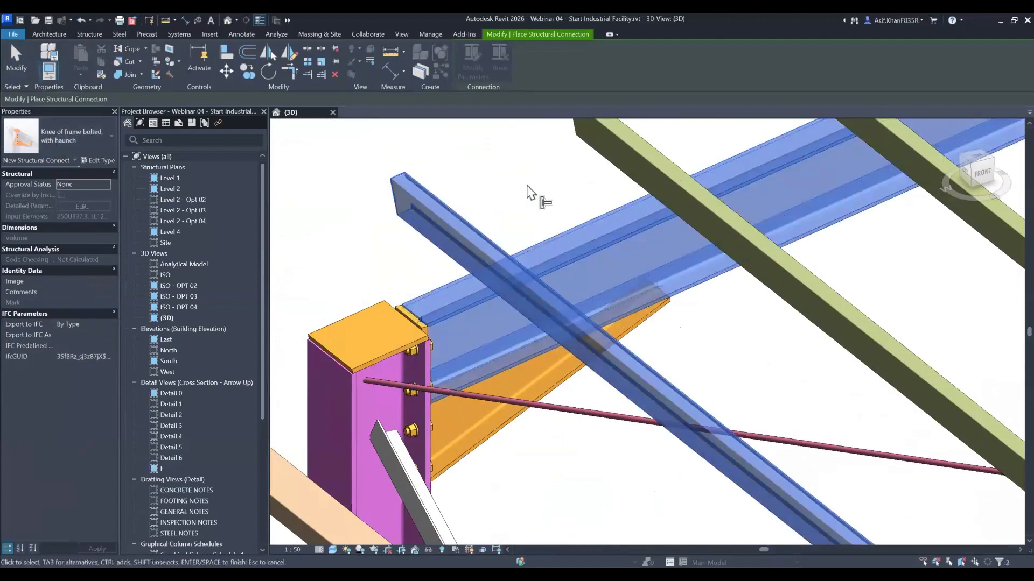
pyautogui.press('Return')
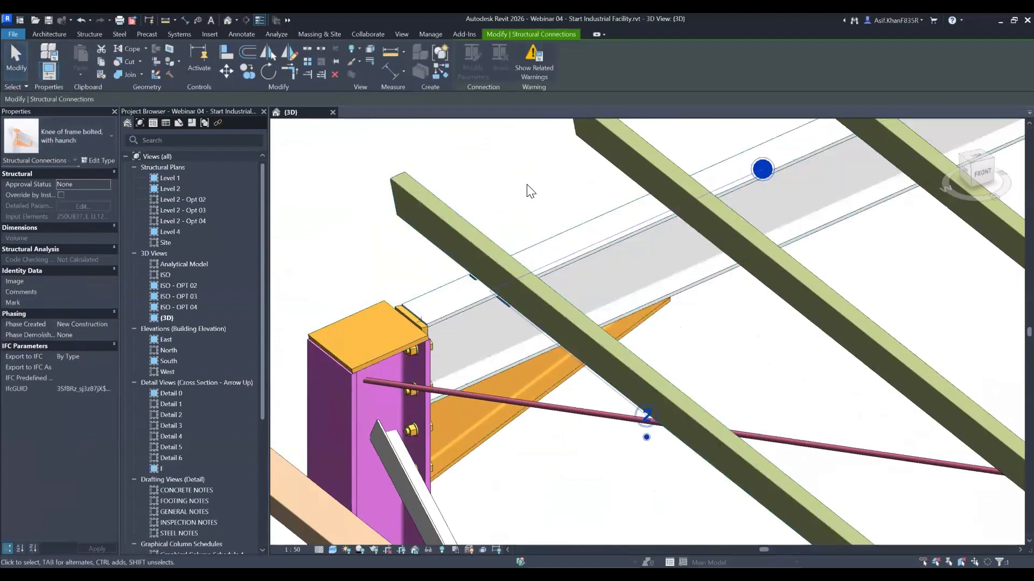
pyautogui.scroll(-3, 525, 288)
pyautogui.keyDown('shift'); pyautogui.moveTo(525, 288); pyautogui.dragTo(561, 300, button='middle'); pyautogui.keyUp('shift')
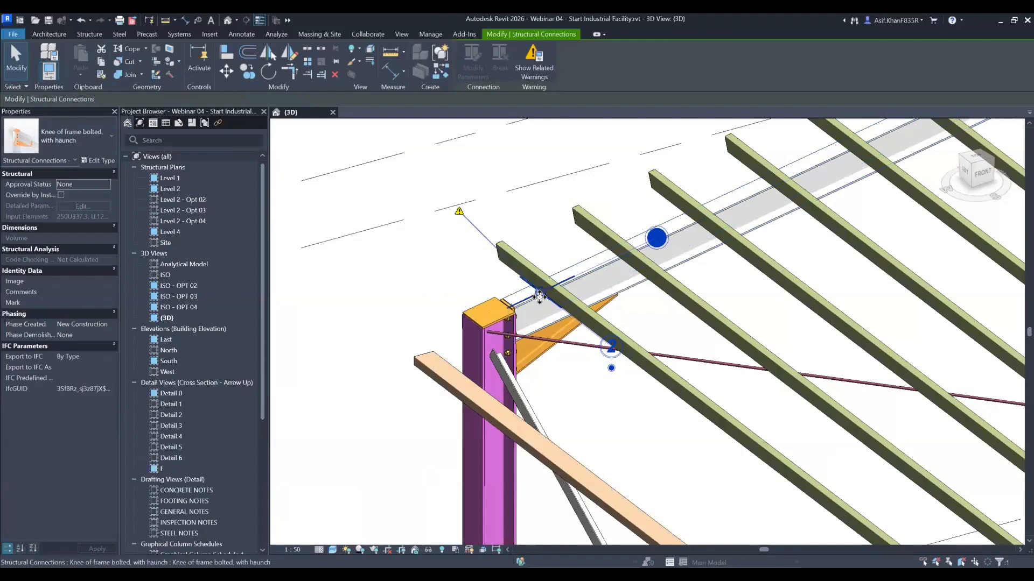
# - Change the rafter-to-purlin connection's type to Tertiary connection and inspect its bolted cleat
pyautogui.click(75, 132)
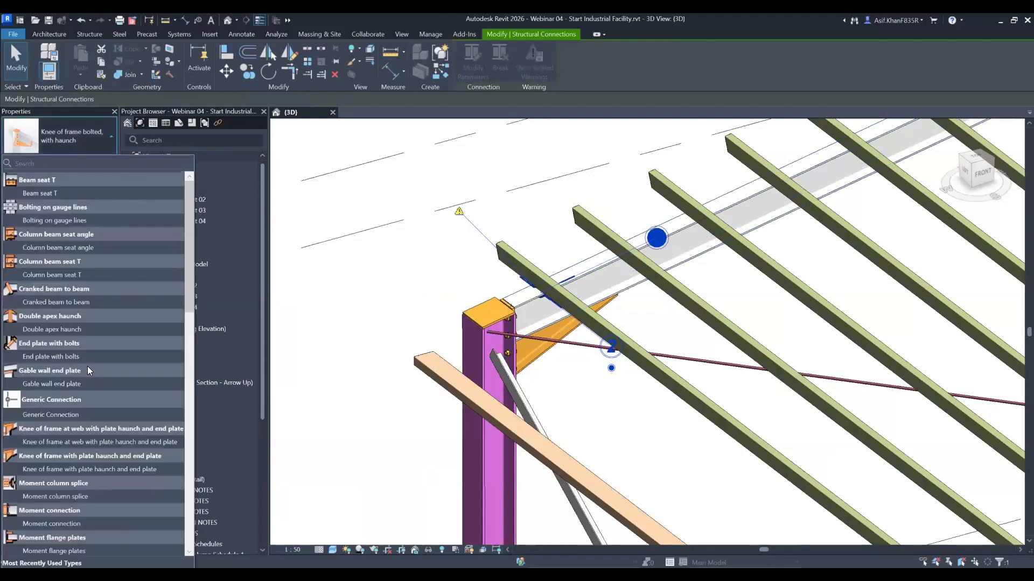
pyautogui.scroll(-15, 87, 371)
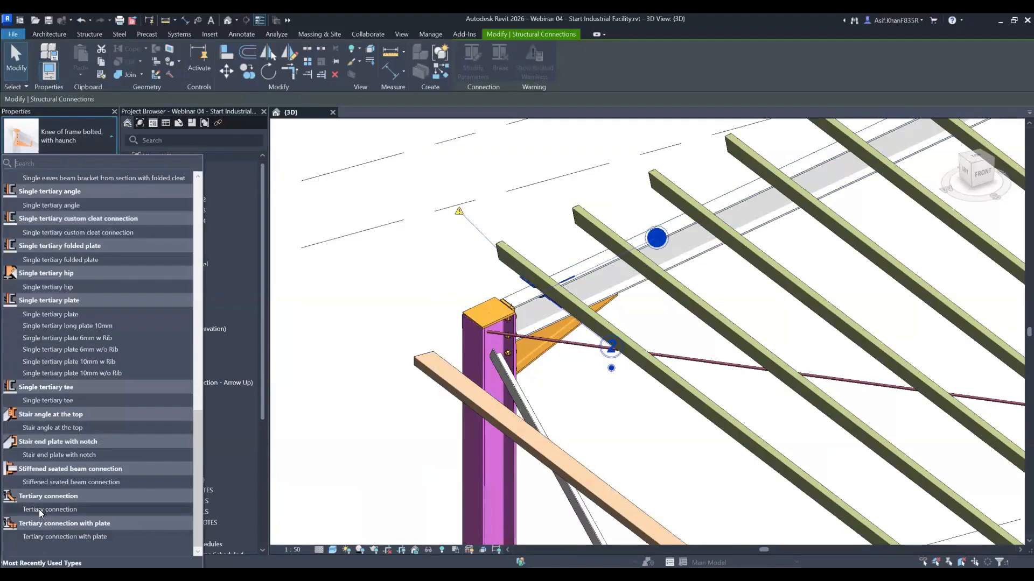
pyautogui.click(402, 270)
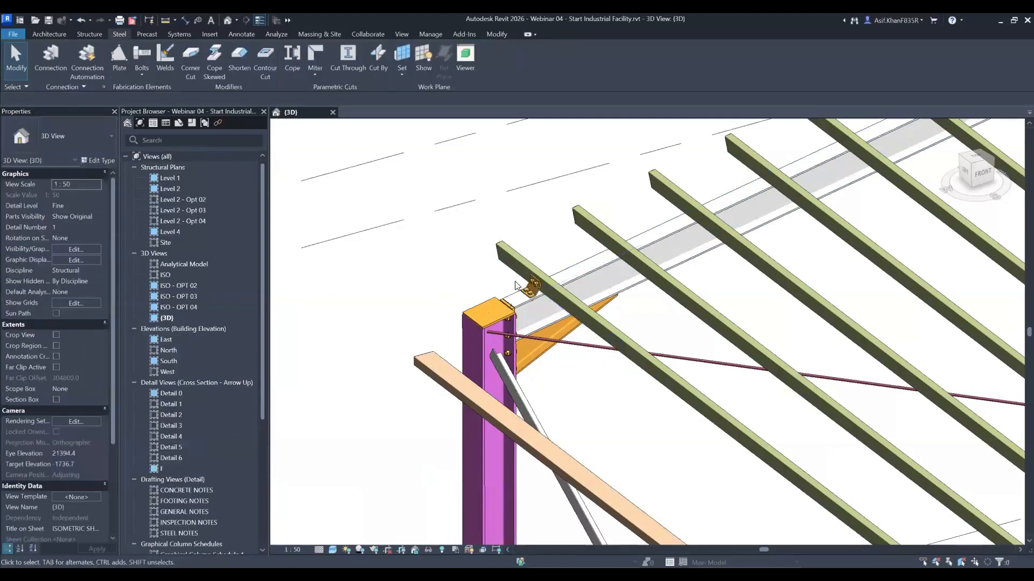
pyautogui.scroll(3, 535, 293)
pyautogui.scroll(5, 574, 303)
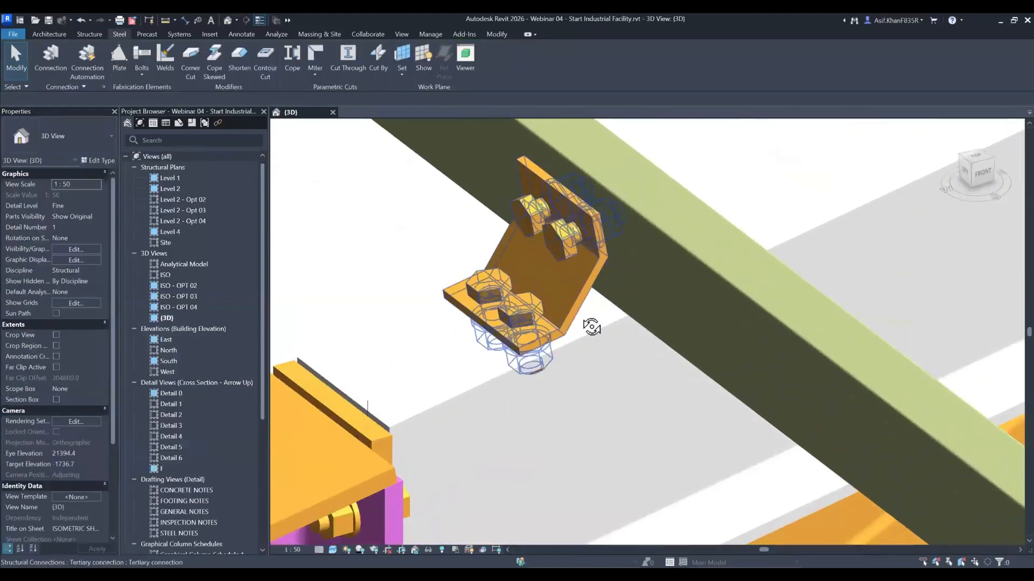
pyautogui.click(538, 242)
pyautogui.keyDown('shift'); pyautogui.moveTo(560, 268); pyautogui.dragTo(480, 244, button='middle'); pyautogui.keyUp('shift')
pyautogui.keyDown('shift'); pyautogui.moveTo(130, 155); pyautogui.dragTo(96, 156, button='middle'); pyautogui.keyUp('shift')
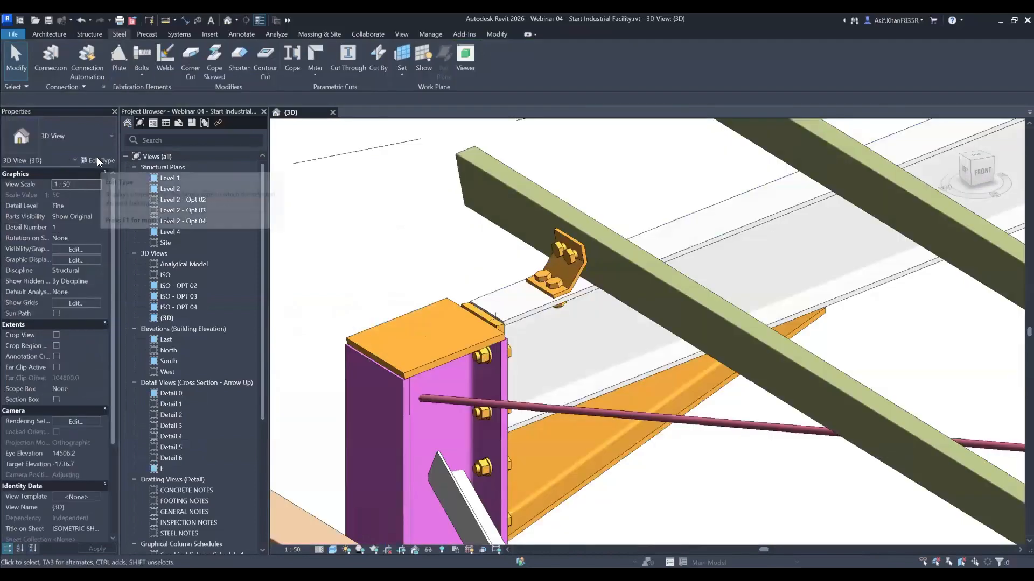
# - Check the type properties of the purlin's tertiary connection, leave them unchanged and deselect the connection
pyautogui.click(99, 161)
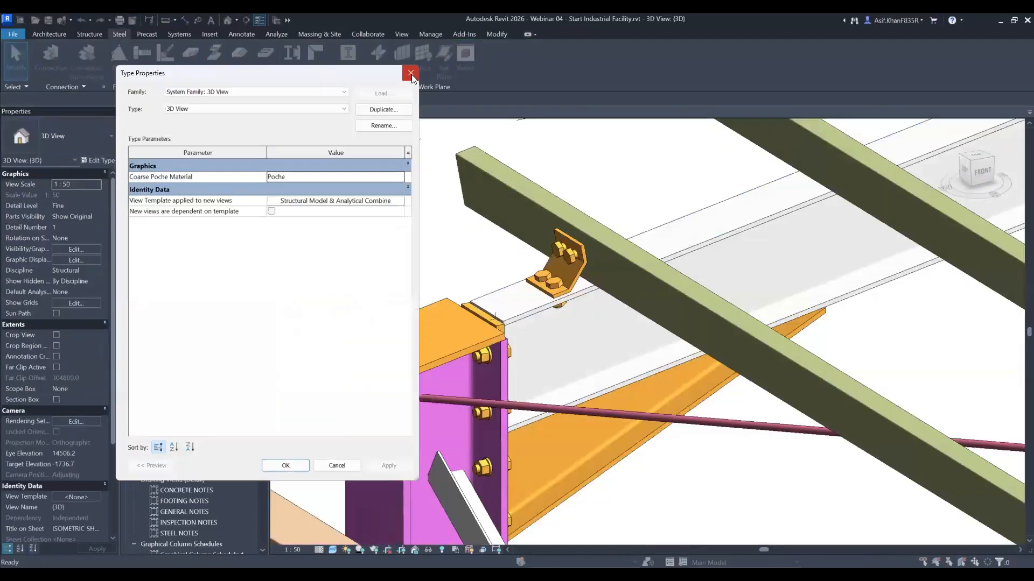
pyautogui.click(553, 282)
pyautogui.keyDown('shift'); pyautogui.moveTo(525, 266); pyautogui.dragTo(481, 274, button='middle'); pyautogui.keyUp('shift')
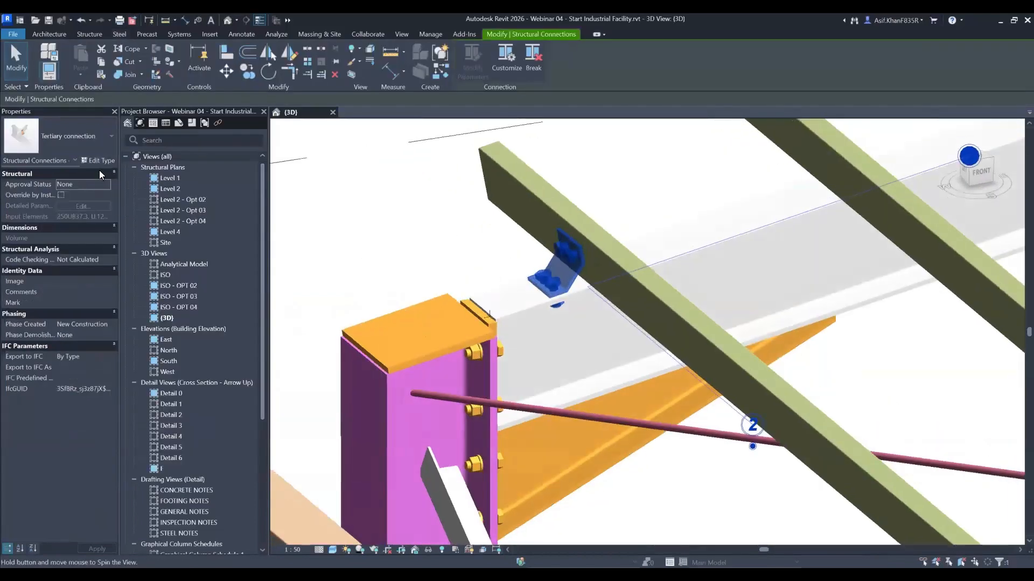
pyautogui.click(99, 159)
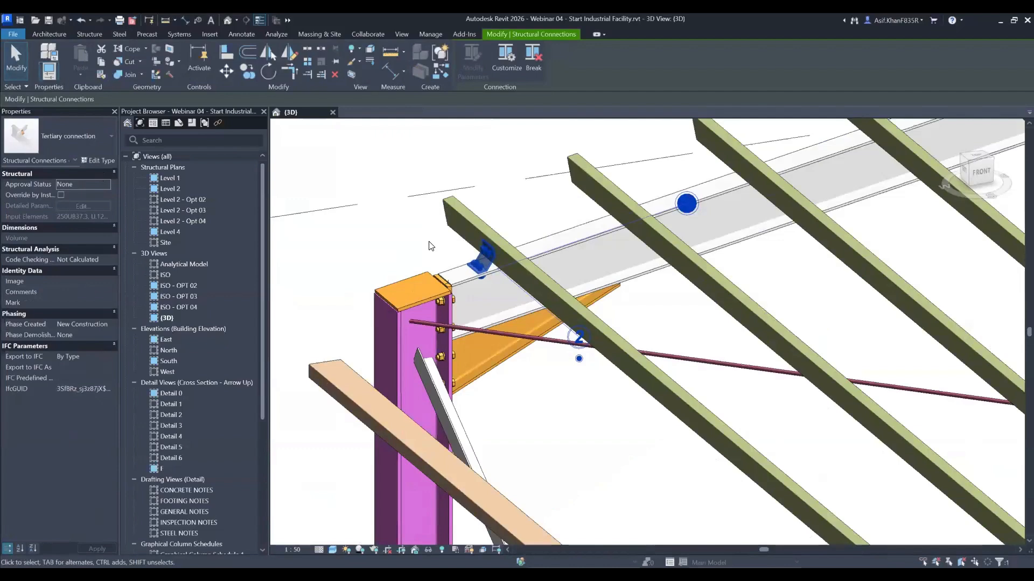
pyautogui.click(379, 237)
pyautogui.click(489, 265)
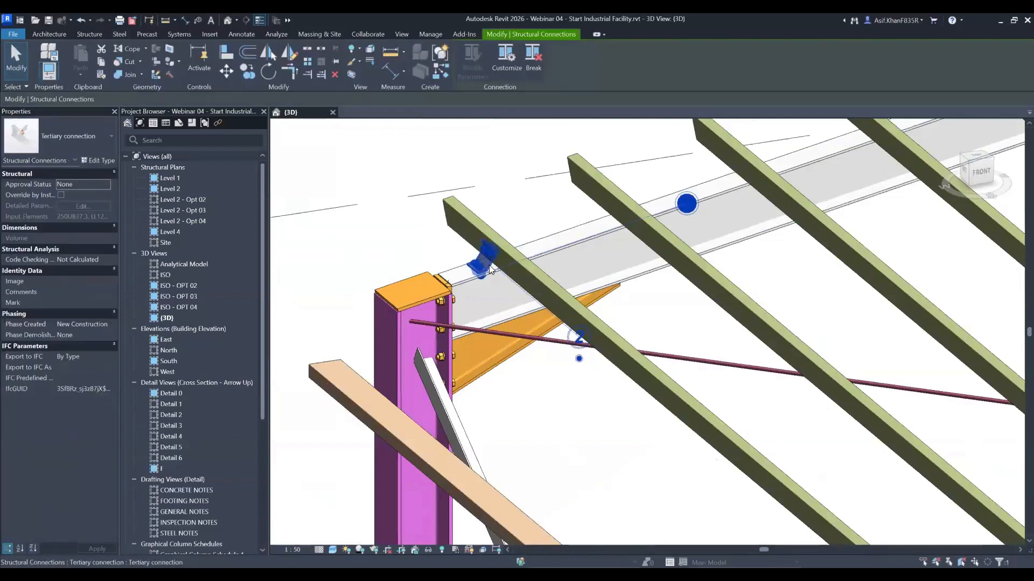
pyautogui.click(375, 266)
pyautogui.keyDown('shift'); pyautogui.moveTo(375, 266); pyautogui.dragTo(515, 272, button='middle'); pyautogui.keyUp('shift')
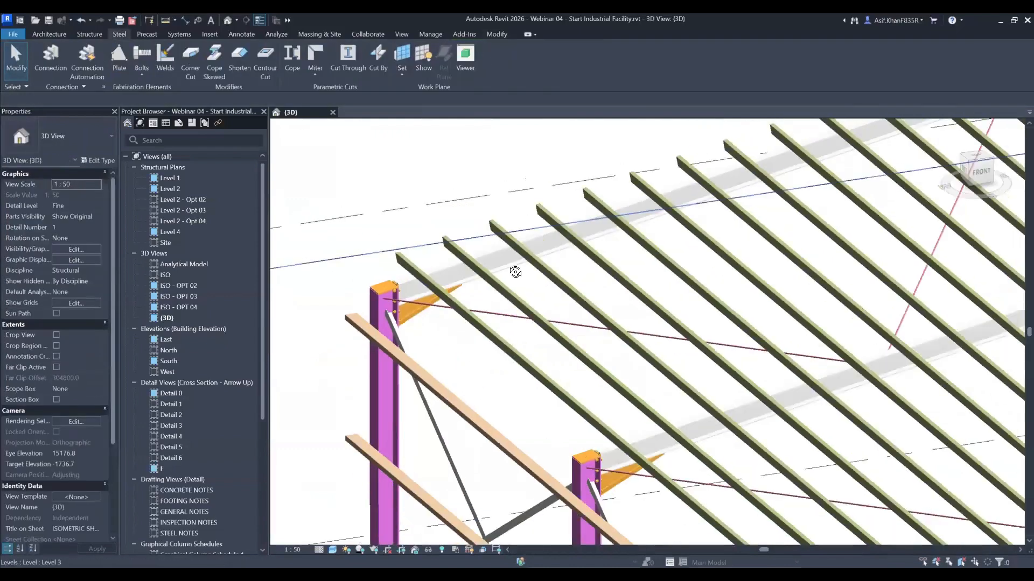
pyautogui.scroll(-4, 581, 243)
pyautogui.moveTo(553, 305); pyautogui.dragTo(506, 291, button='middle')
pyautogui.scroll(4, 521, 299)
pyautogui.click(504, 290)
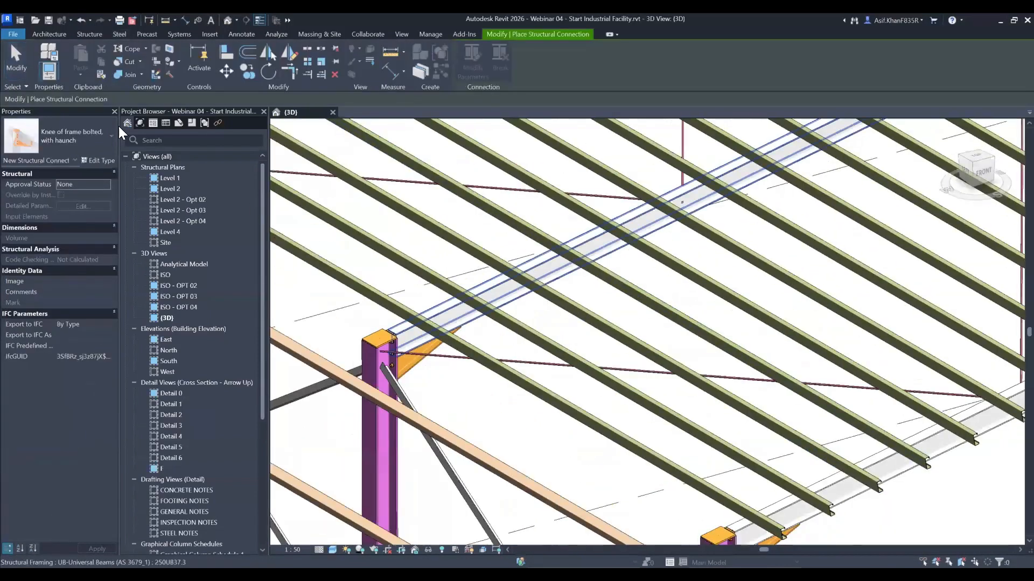
pyautogui.click(72, 134)
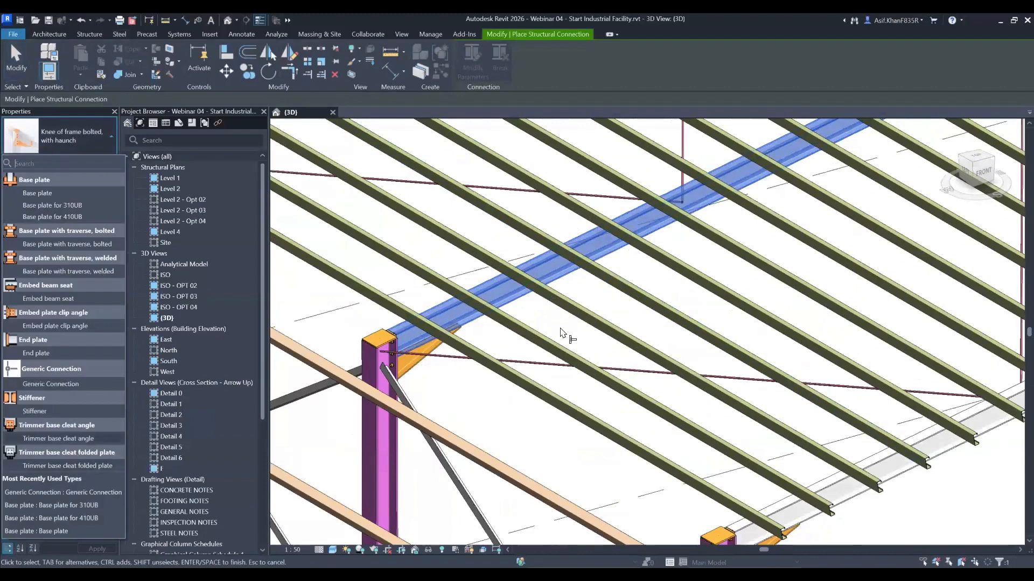
pyautogui.press('Escape')
pyautogui.press('Escape')
# - Start a new structural connection, search the types for "tert" and choose Tertiary connection
pyautogui.click(50, 61)
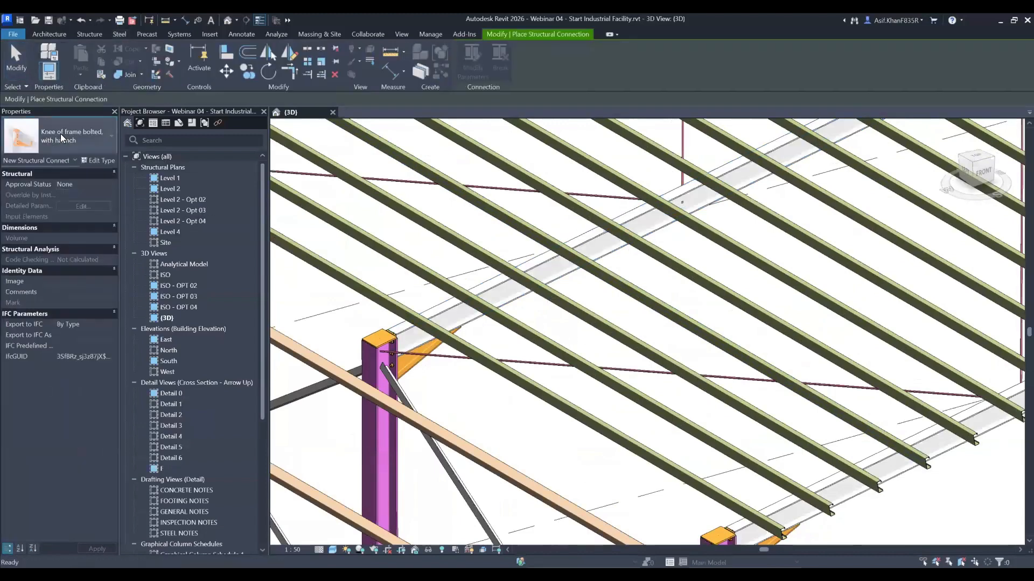
pyautogui.click(60, 134)
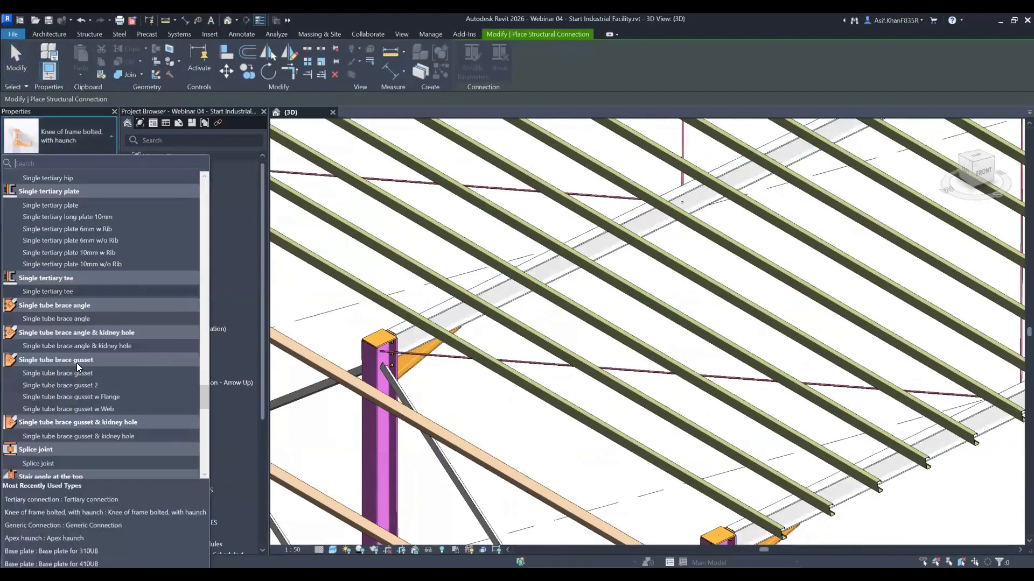
pyautogui.scroll(-10, 76, 363)
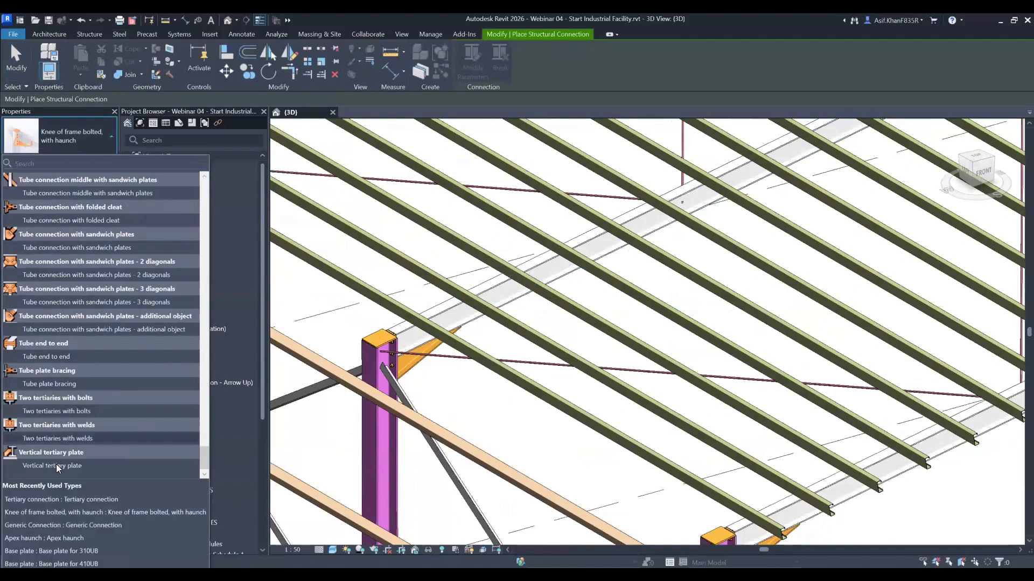
pyautogui.click(39, 164)
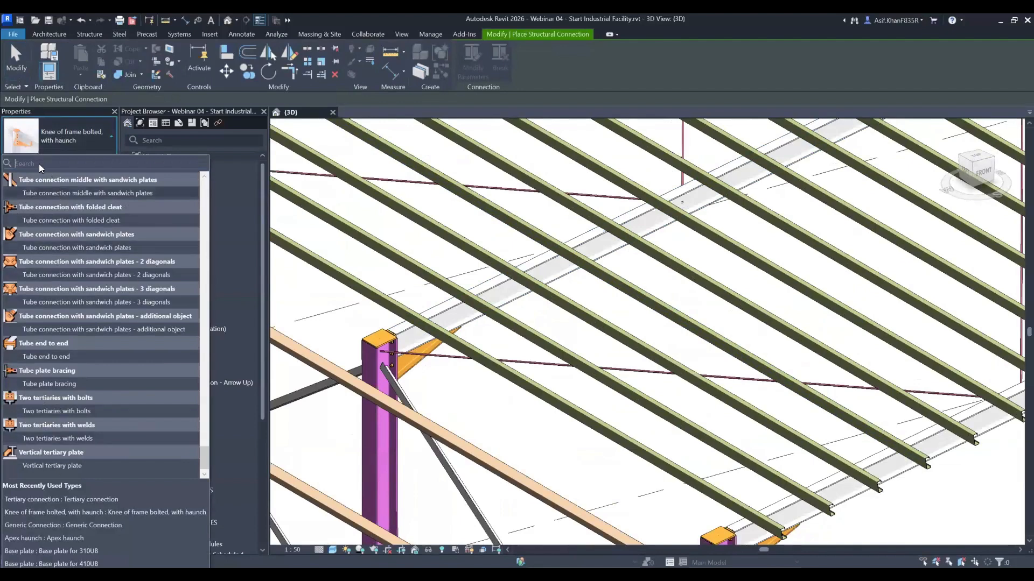
pyautogui.write('tert')
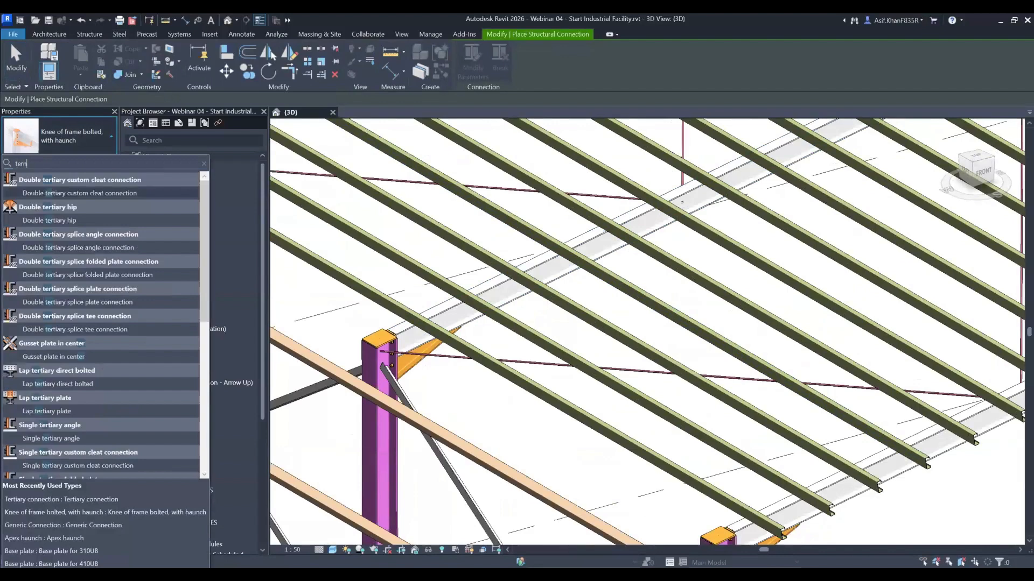
pyautogui.write('n')
pyautogui.press('BackSpace')
pyautogui.write('t')
pyautogui.scroll(-5, 102, 422)
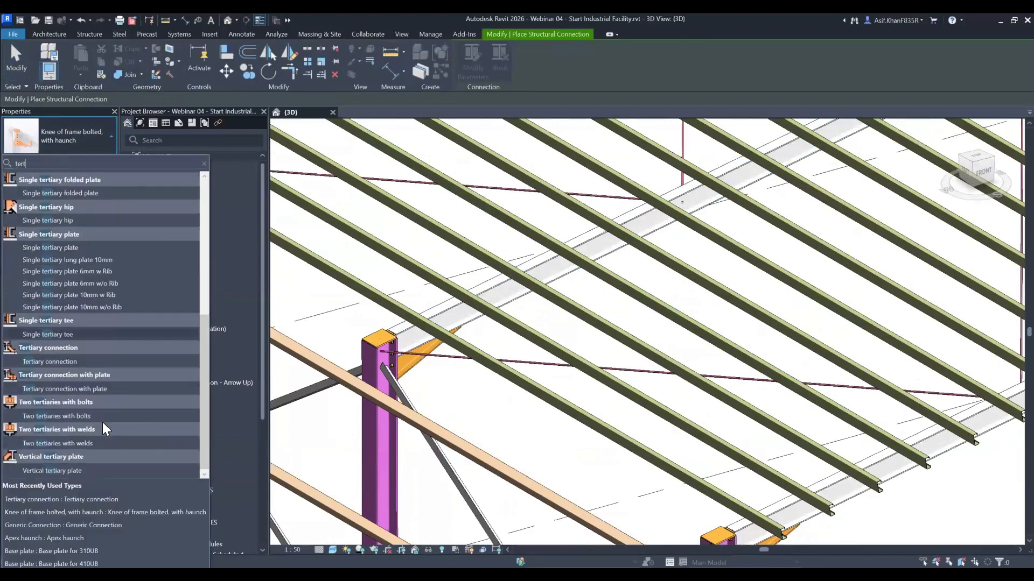
pyautogui.click(51, 361)
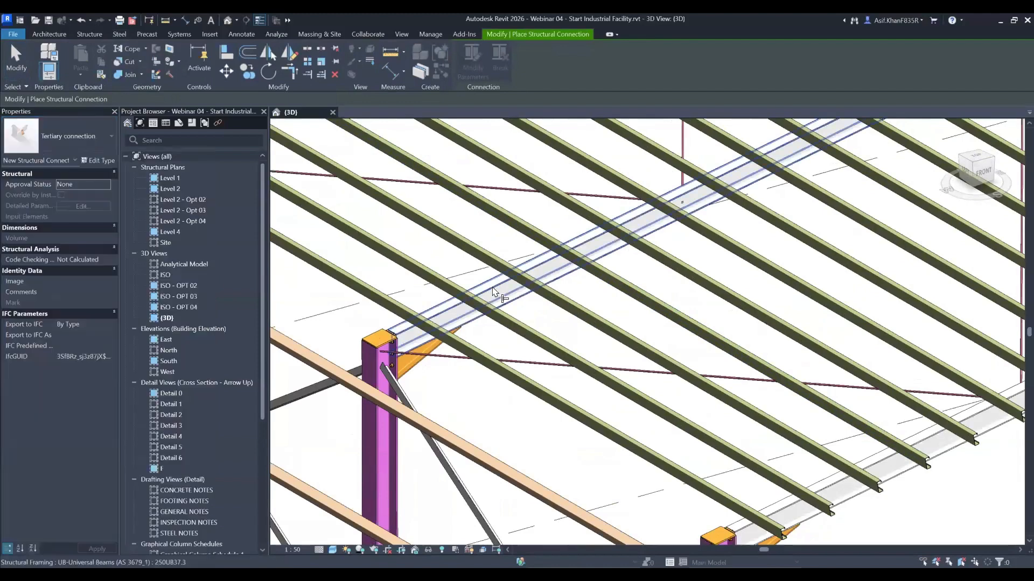
# - Create the Tertiary connection between the rafter and the crossing purlin and propagate it to all matching purlin-to-rafter joints
pyautogui.click(499, 245)
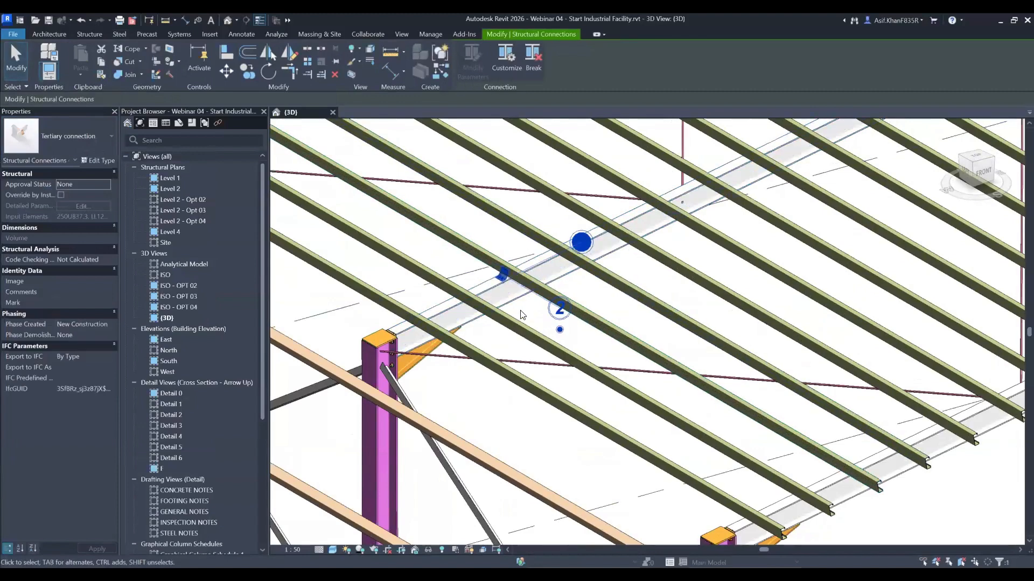
pyautogui.rightClick(469, 258)
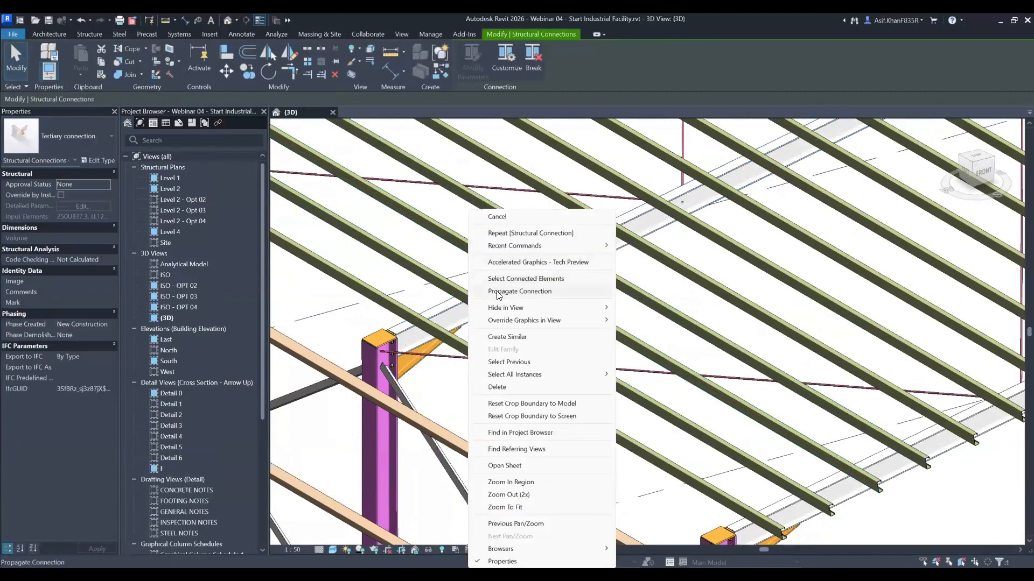
pyautogui.click(496, 291)
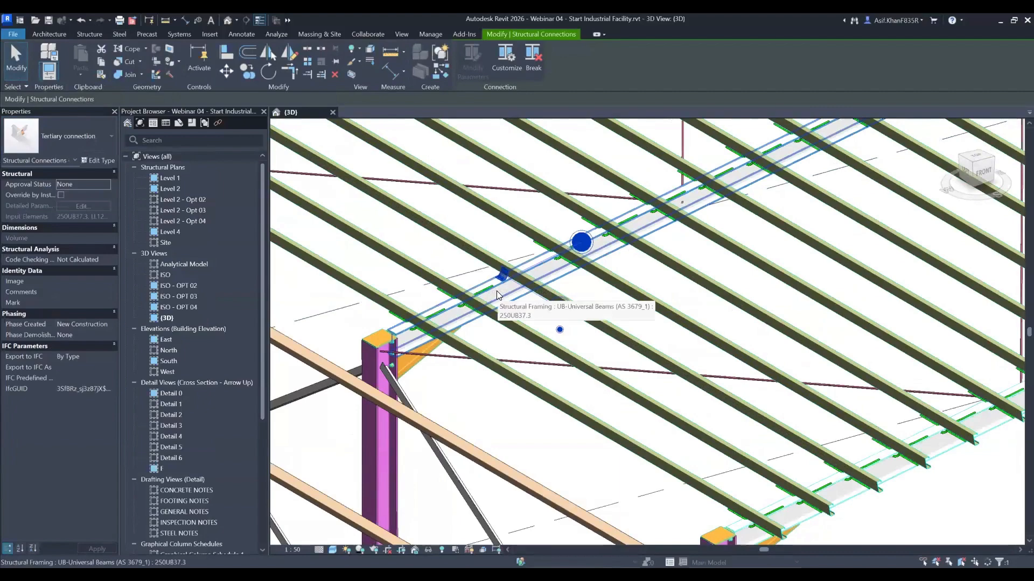
pyautogui.click(496, 291)
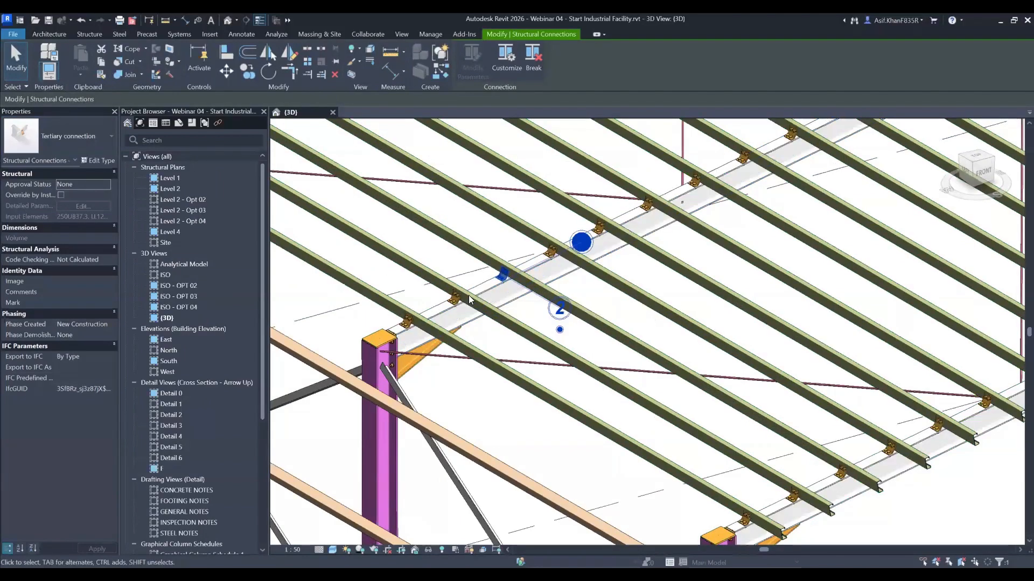
pyautogui.scroll(-3, 535, 328)
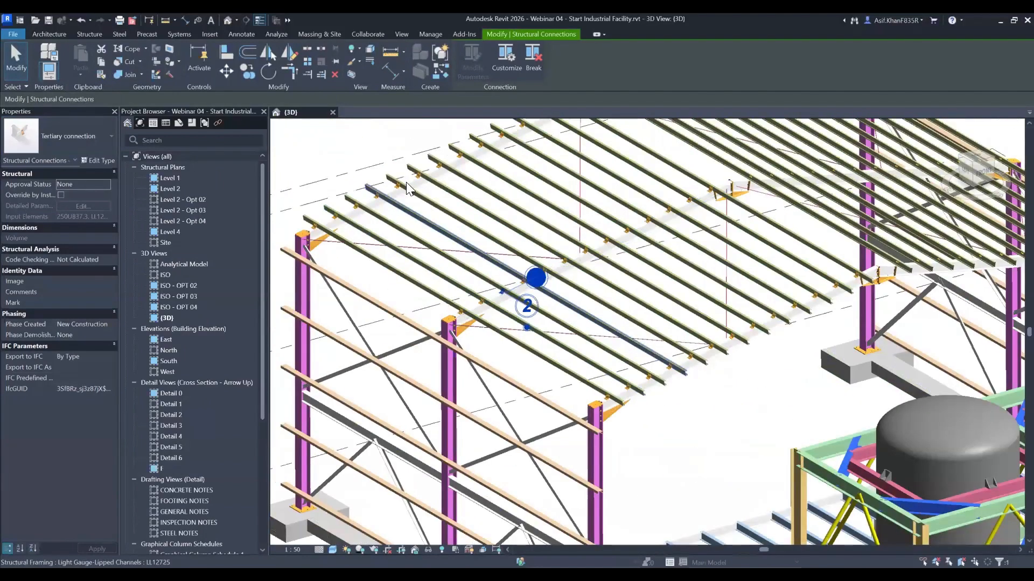
pyautogui.moveTo(406, 182); pyautogui.dragTo(408, 188, button='middle')
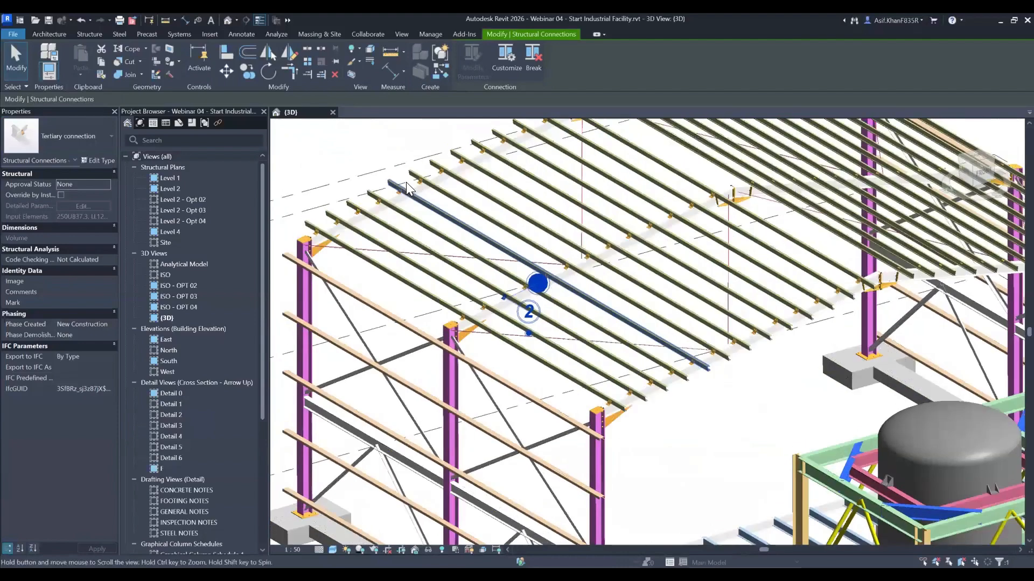
pyautogui.press('Escape')
# - Examine the propagated tertiary connections along the roof rafters and the bolted cleats near the frame knee
pyautogui.moveTo(457, 214); pyautogui.dragTo(498, 244, button='middle')
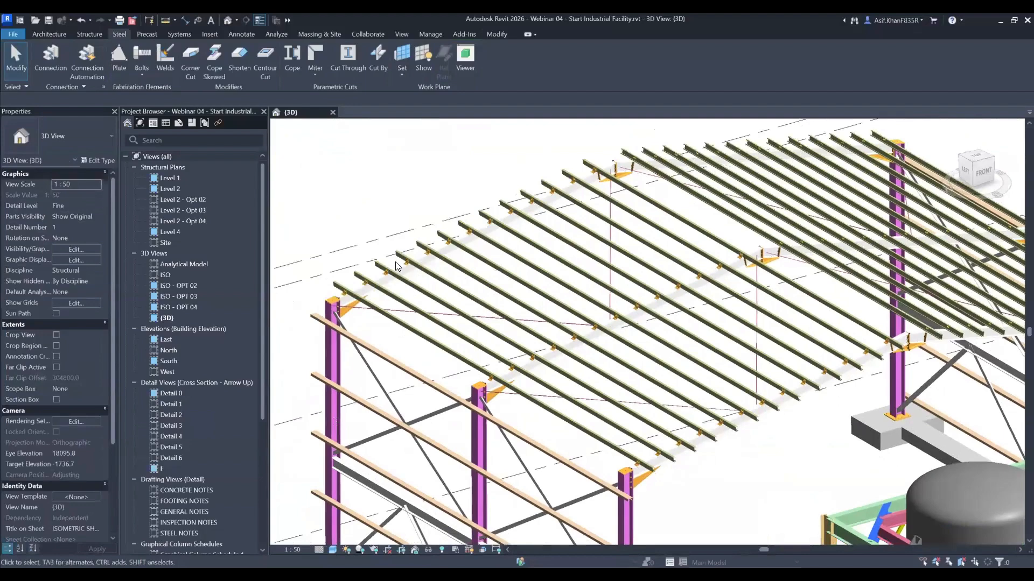
pyautogui.scroll(6, 414, 251)
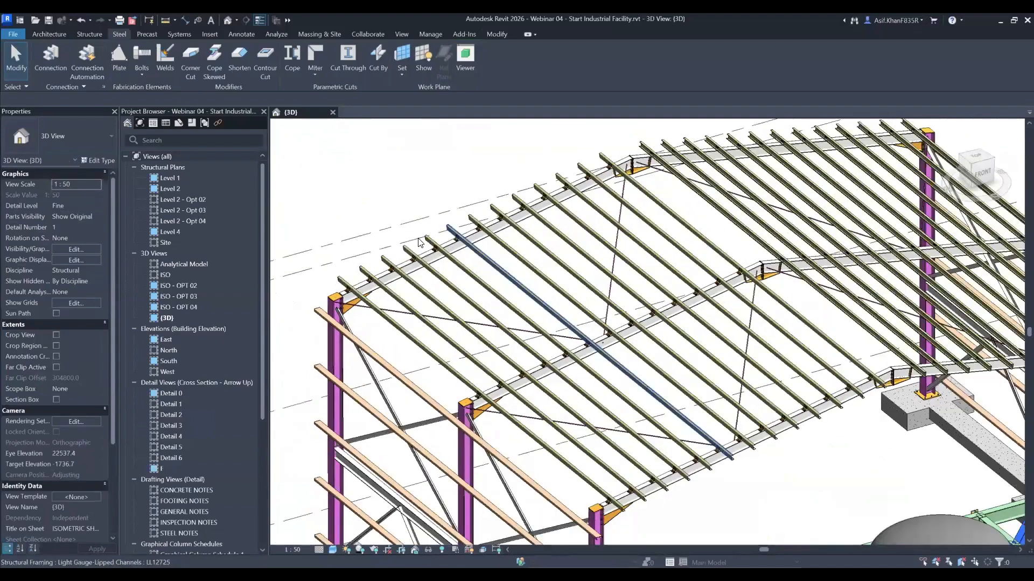
pyautogui.click(340, 306)
pyautogui.click(546, 270)
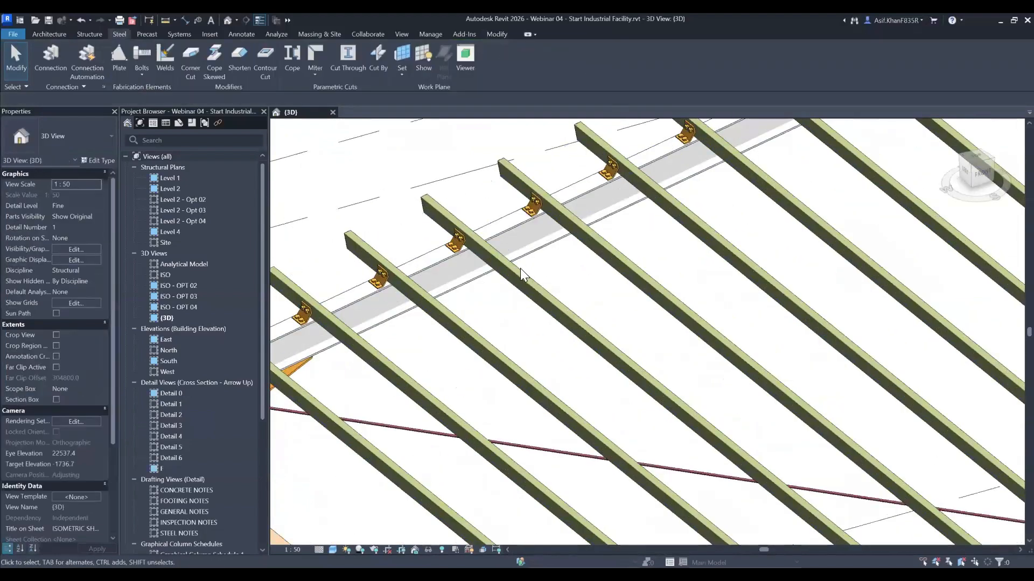
pyautogui.scroll(-4, 545, 272)
pyautogui.keyDown('shift'); pyautogui.moveTo(546, 199); pyautogui.dragTo(507, 267, button='middle'); pyautogui.keyUp('shift')
pyautogui.scroll(6, 506, 248)
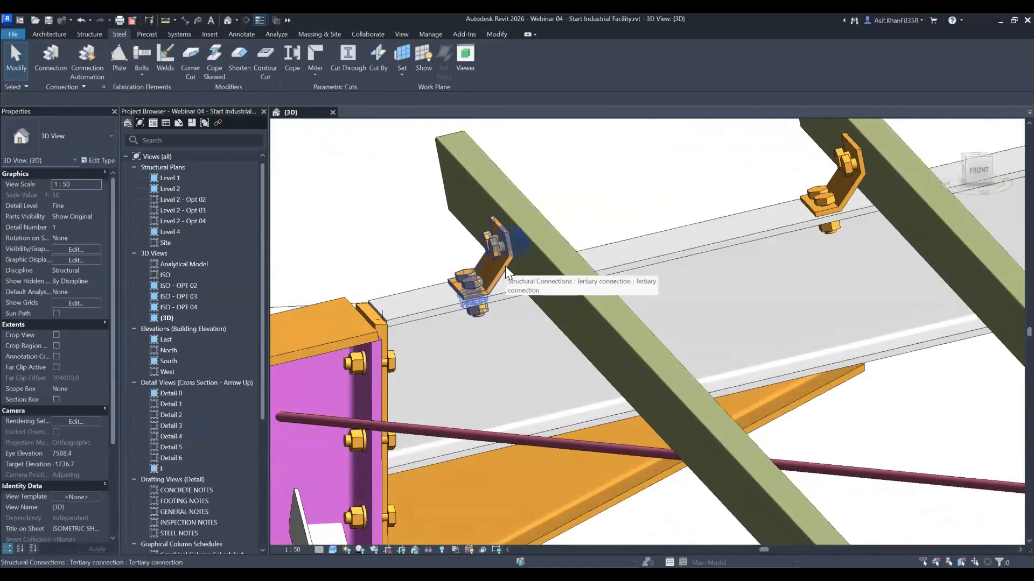
pyautogui.scroll(-3, 505, 266)
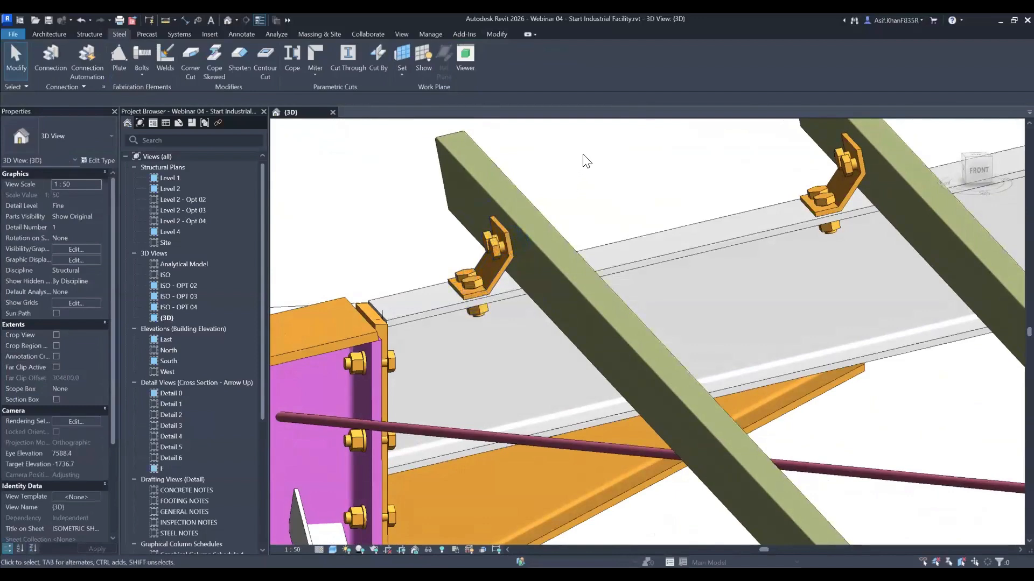
pyautogui.keyDown('shift'); pyautogui.moveTo(579, 170); pyautogui.dragTo(503, 260, button='middle'); pyautogui.keyUp('shift')
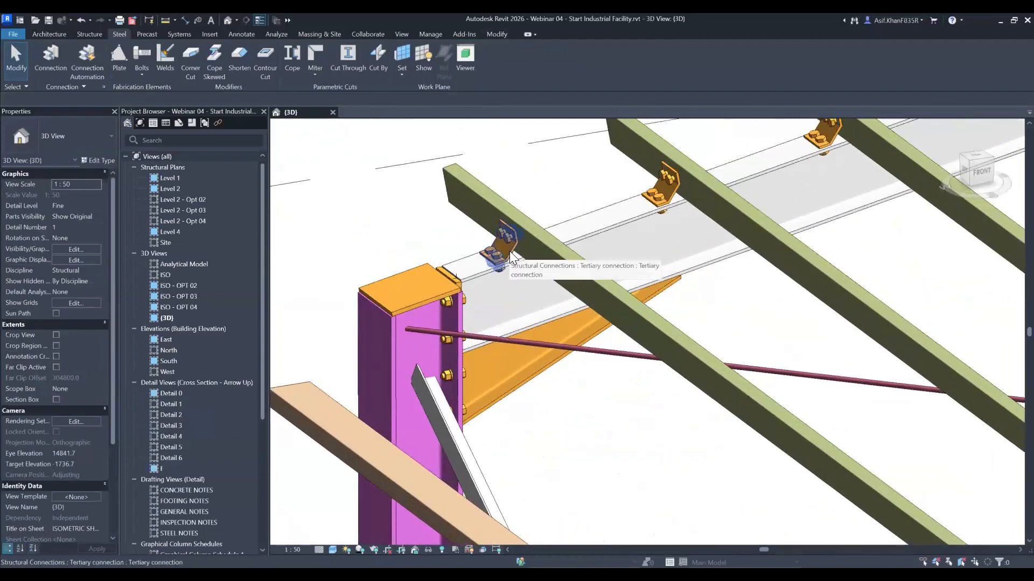
# - Search the types for "ter" and change the first purlin's connection beside the knee to Single tertiary plate
pyautogui.click(510, 251)
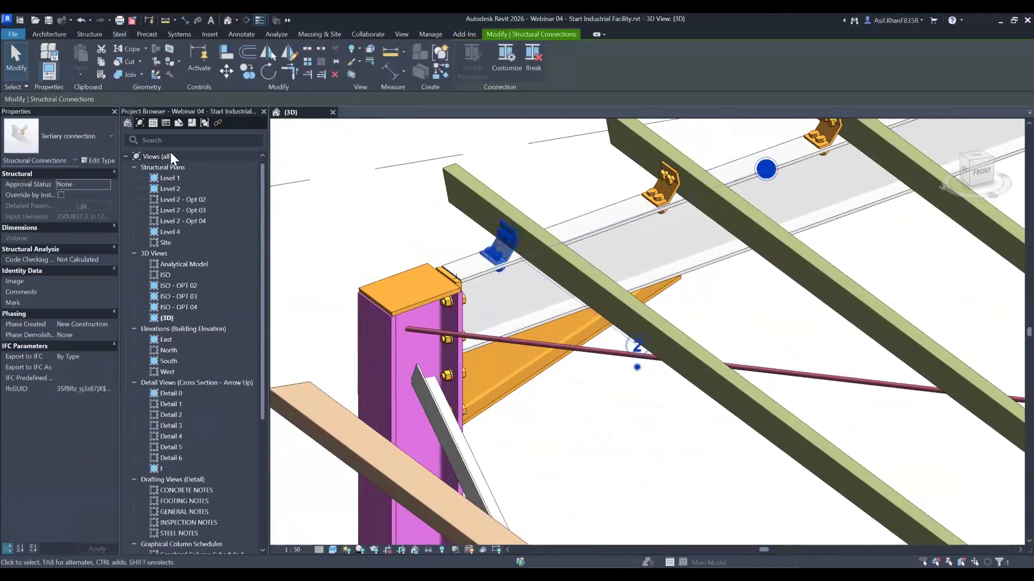
pyautogui.click(78, 143)
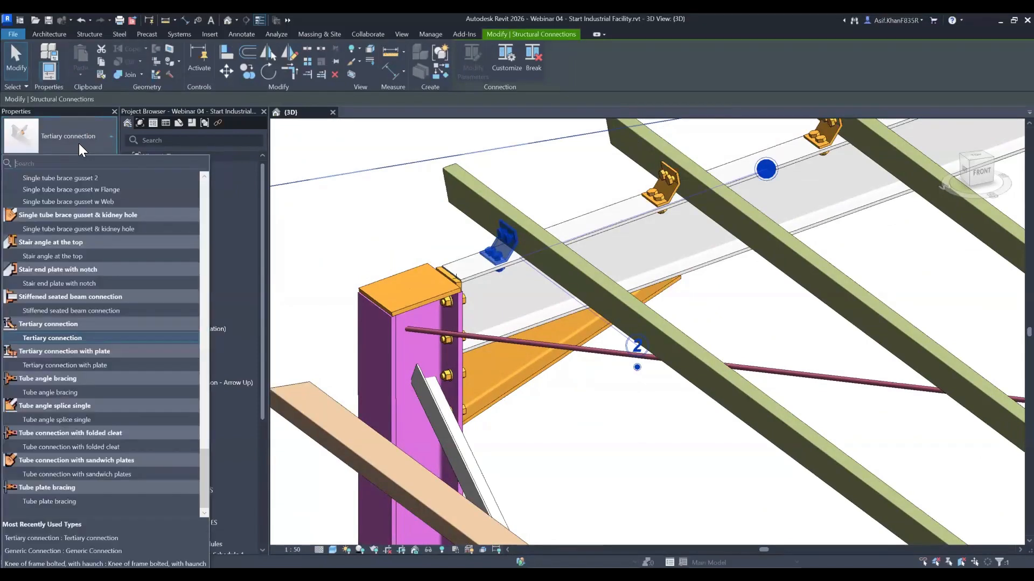
pyautogui.write('pu')
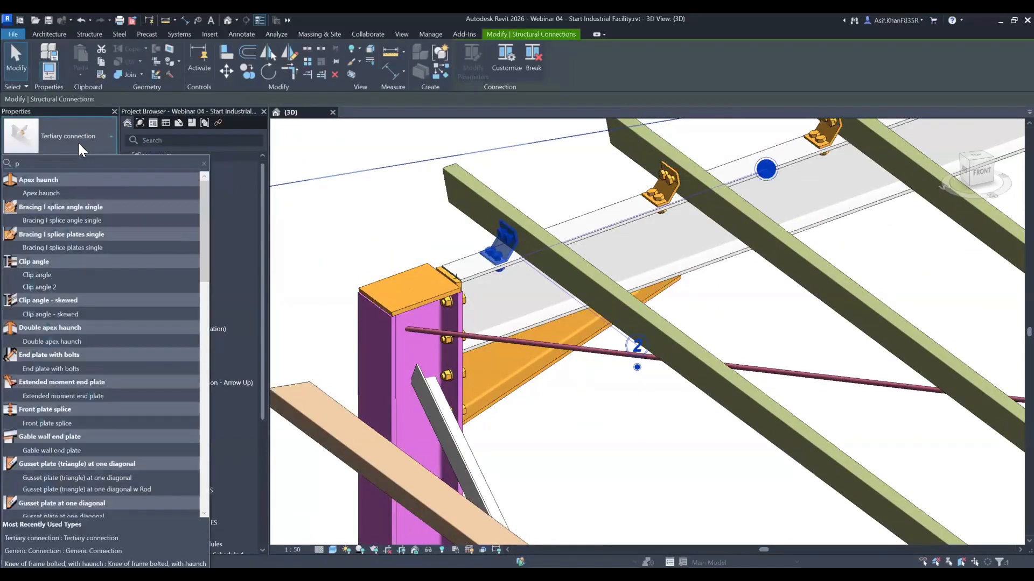
pyautogui.press('BackSpace')
pyautogui.press('BackSpace')
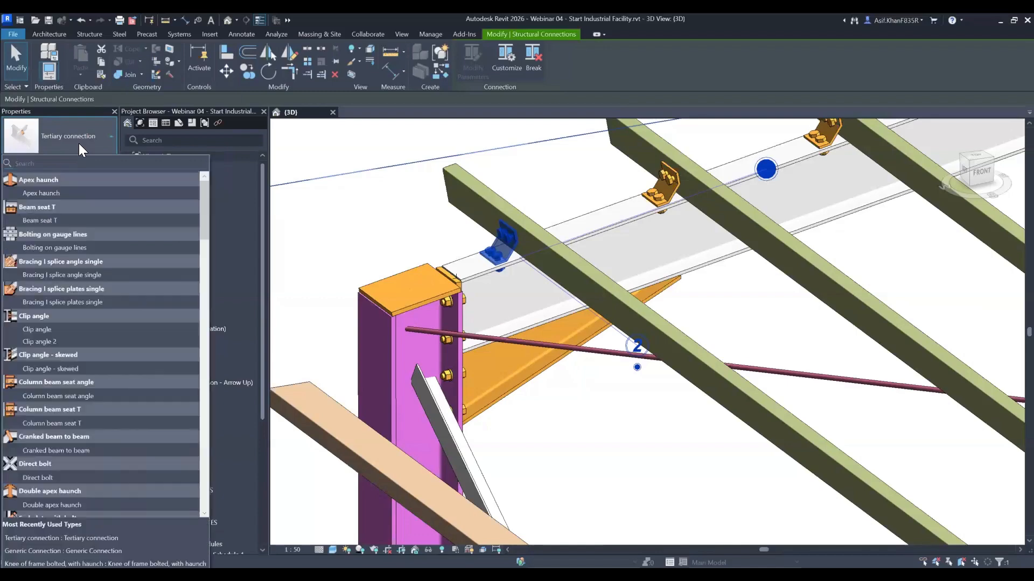
pyautogui.write('ter')
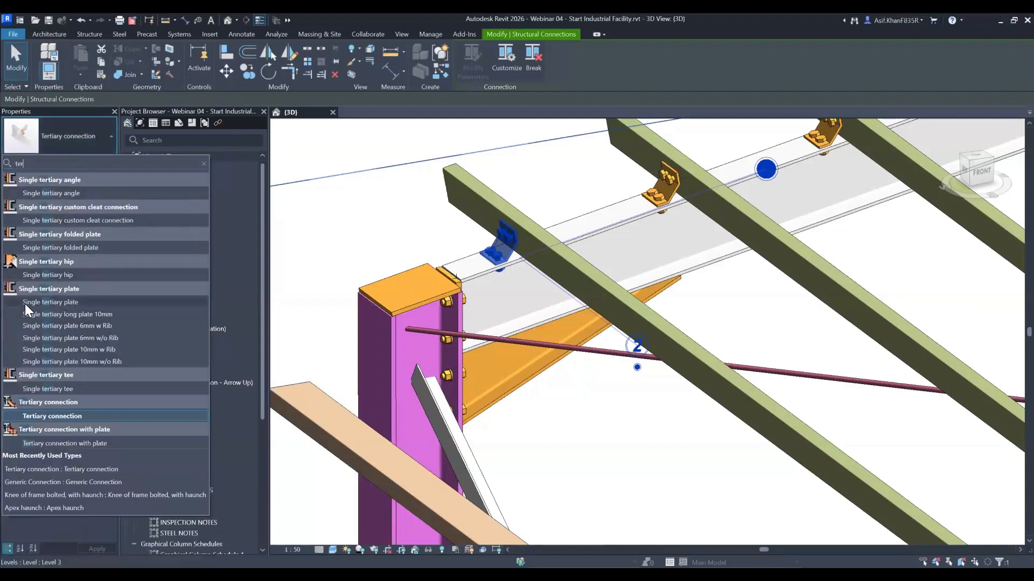
pyautogui.click(63, 304)
pyautogui.press('Escape')
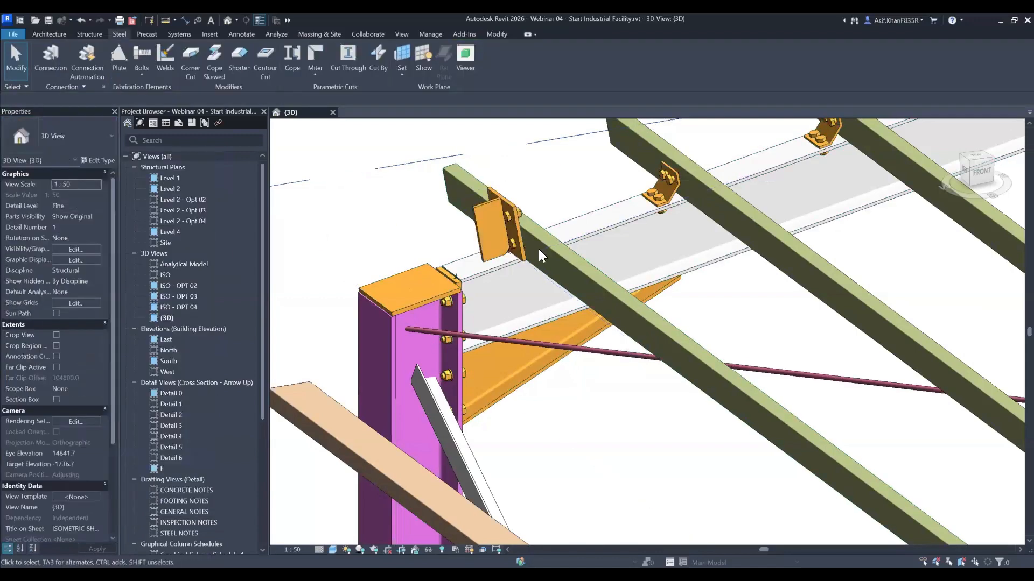
# - Examine the single tertiary plate on the first purlin up close and compare it with the neighbouring cleat
pyautogui.keyDown('shift'); pyautogui.moveTo(533, 252); pyautogui.dragTo(81, 140, button='middle'); pyautogui.keyUp('shift')
pyautogui.click(81, 140)
pyautogui.scroll(15, 104, 397)
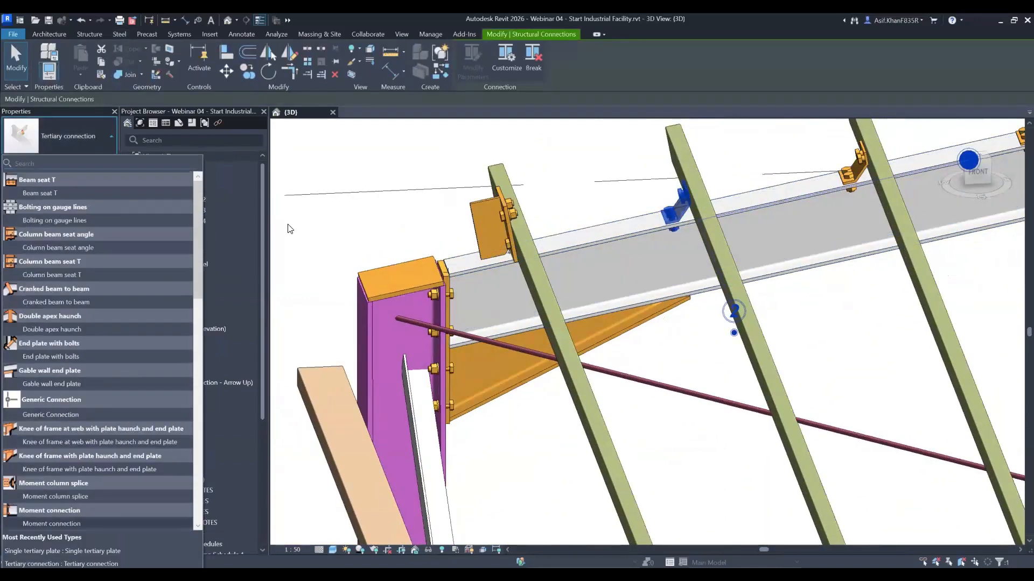
pyautogui.click(494, 234)
pyautogui.keyDown('shift'); pyautogui.moveTo(494, 233); pyautogui.dragTo(537, 261, button='middle'); pyautogui.keyUp('shift')
pyautogui.scroll(3, 505, 206)
pyautogui.moveTo(506, 207); pyautogui.dragTo(506, 222, button='middle')
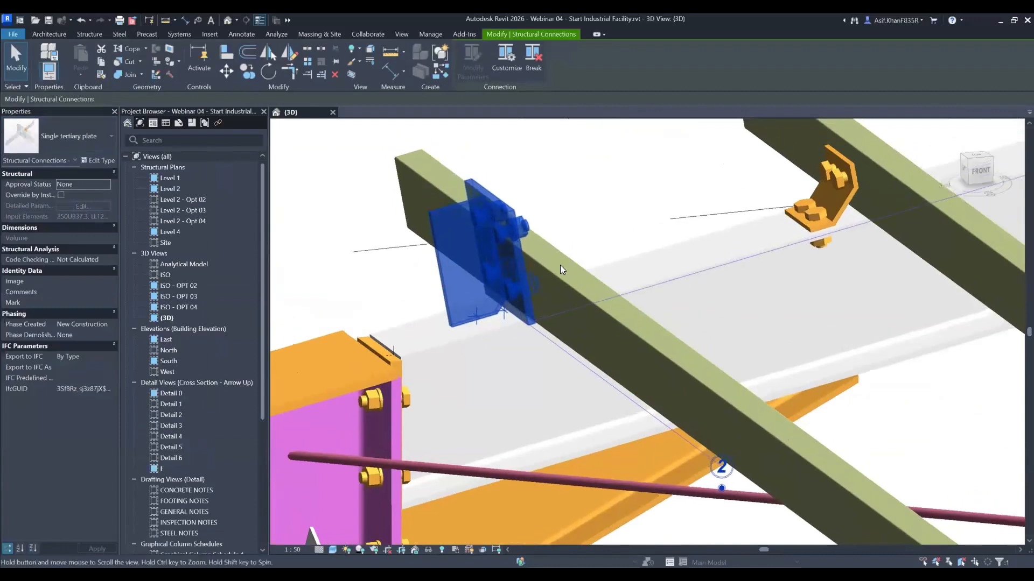
pyautogui.click(563, 256)
pyautogui.press('Escape')
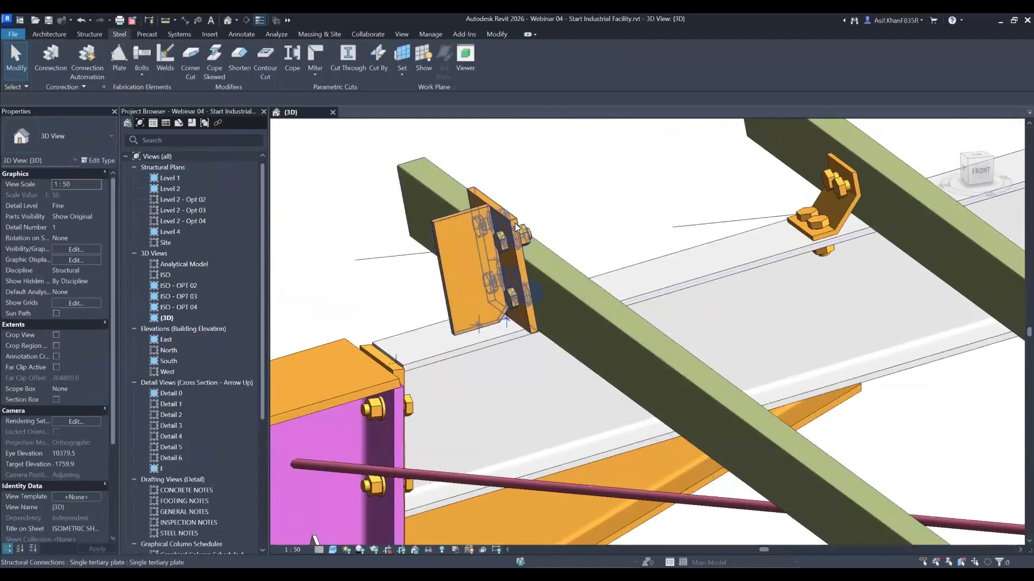
# - Change the first purlin's connection type to Single tertiary long plate 10mm and view the plate against the rafter
pyautogui.click(515, 223)
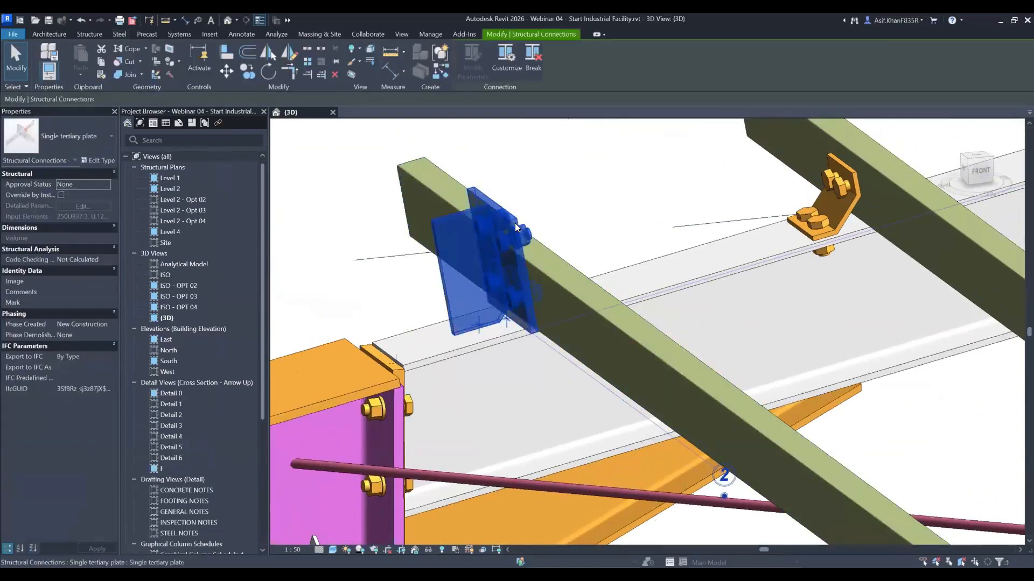
pyautogui.click(70, 136)
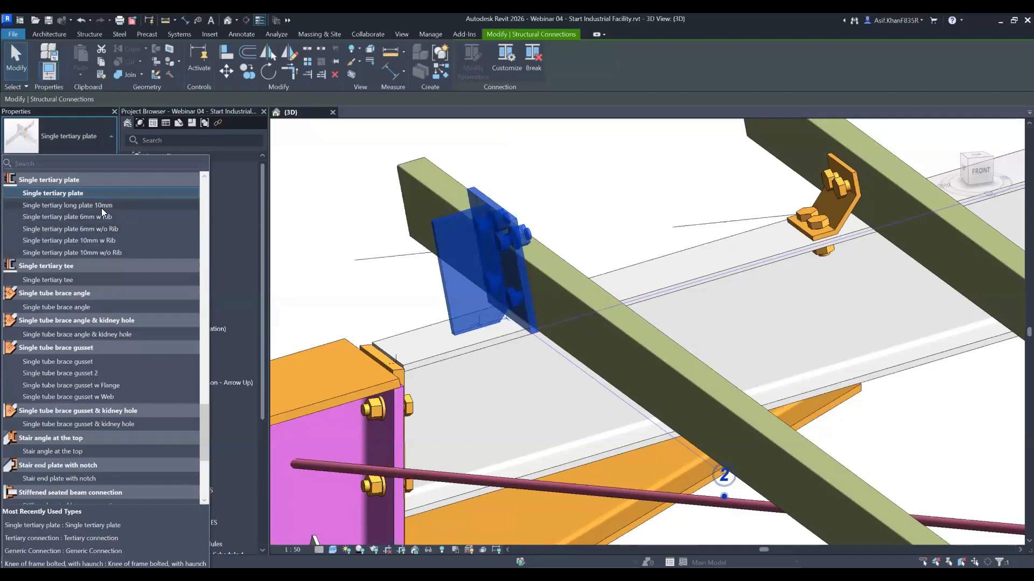
pyautogui.press('Escape')
pyautogui.press('Escape')
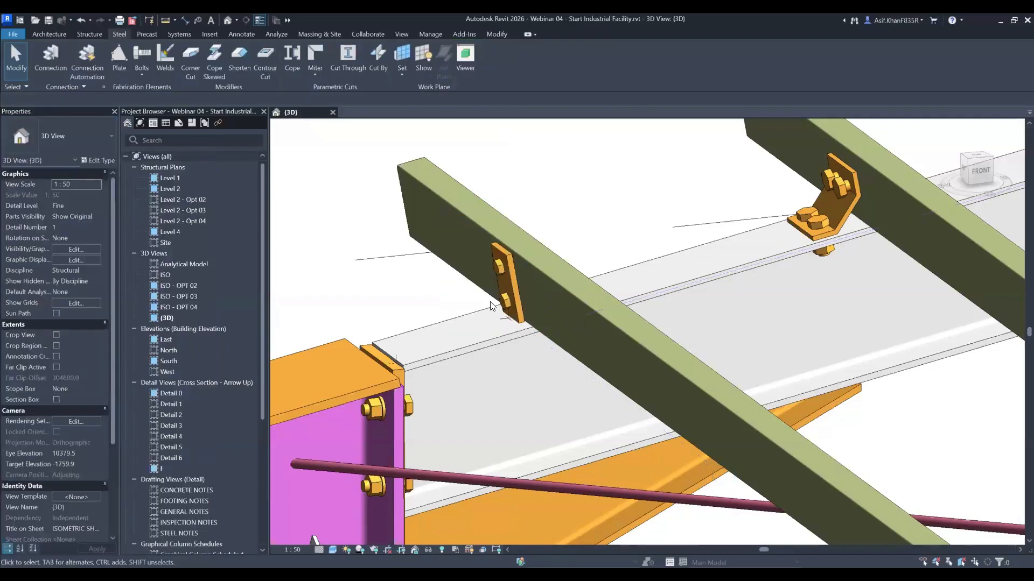
pyautogui.keyDown('shift'); pyautogui.moveTo(498, 303); pyautogui.dragTo(532, 177, button='middle'); pyautogui.keyUp('shift')
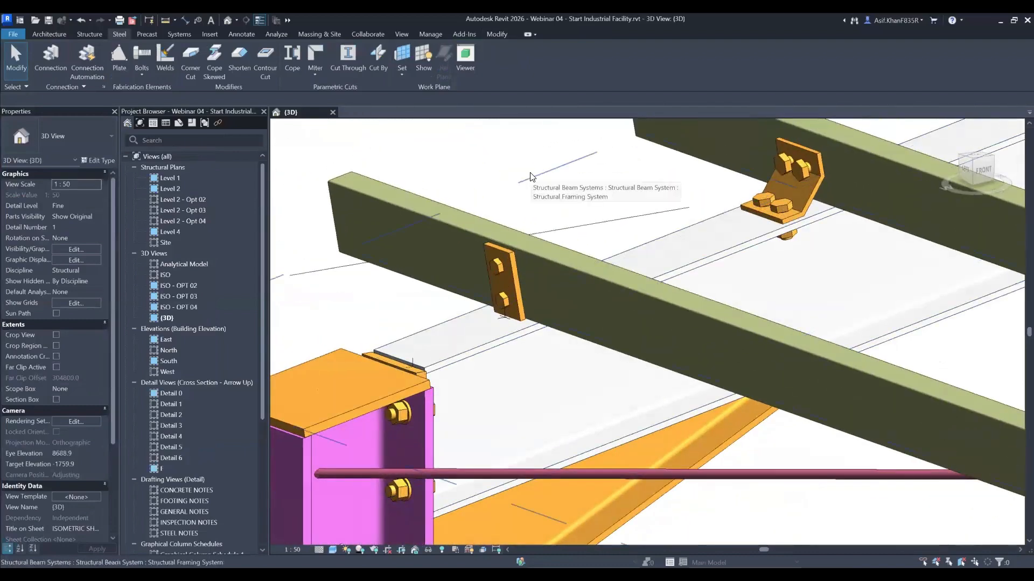
# - Change the first purlin's connection type to Single tertiary plate 6mm w Rib and view its rib
pyautogui.click(508, 276)
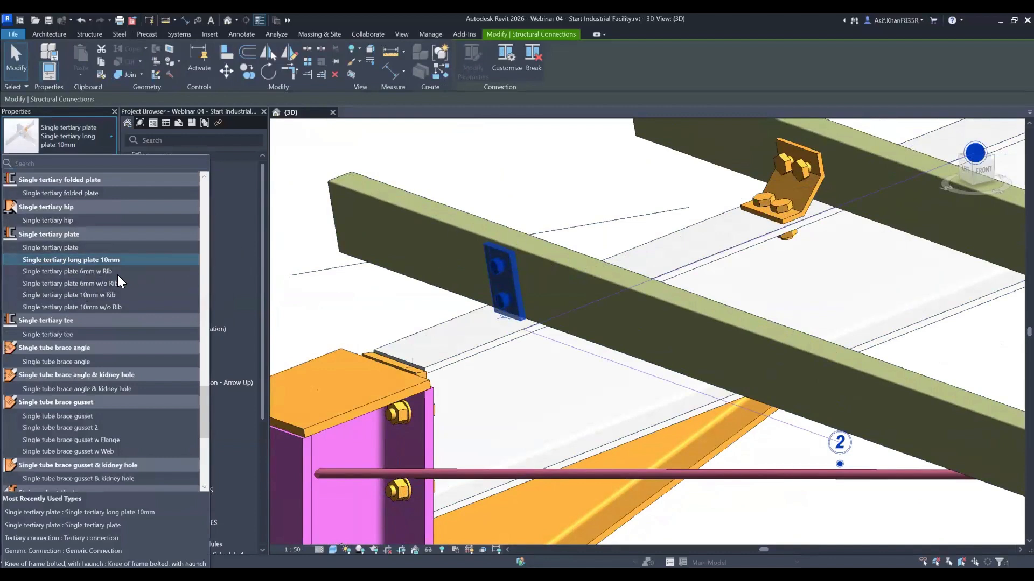
pyautogui.click(80, 271)
pyautogui.keyDown('shift'); pyautogui.moveTo(549, 215); pyautogui.dragTo(594, 171, button='middle'); pyautogui.keyUp('shift')
pyautogui.click(592, 166)
pyautogui.keyDown('shift'); pyautogui.moveTo(556, 284); pyautogui.dragTo(504, 294, button='middle'); pyautogui.keyUp('shift')
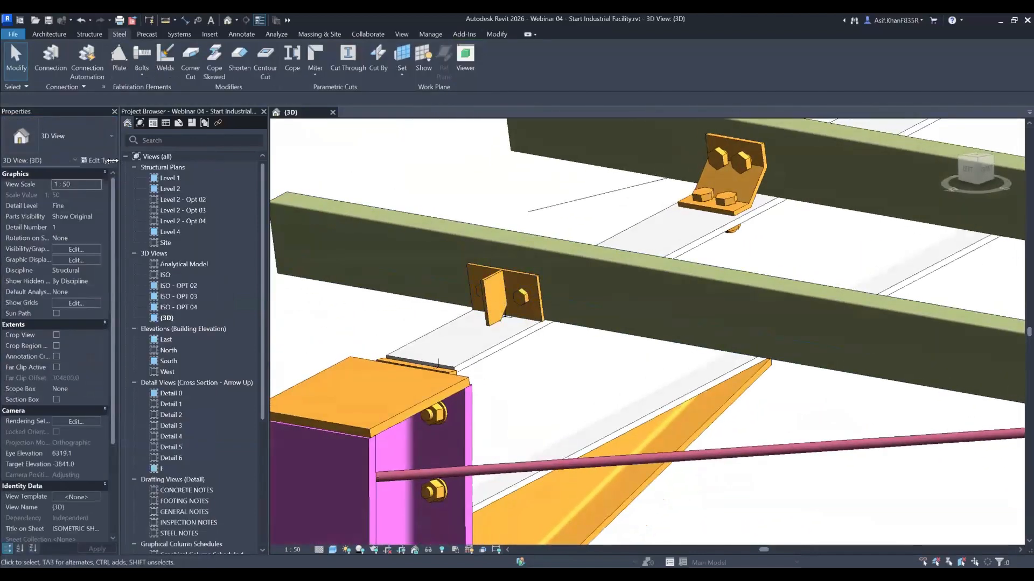
# - Check the type properties of the first purlin's ribbed plate connection and close them without changes
pyautogui.click(503, 294)
pyautogui.click(98, 161)
pyautogui.click(344, 179)
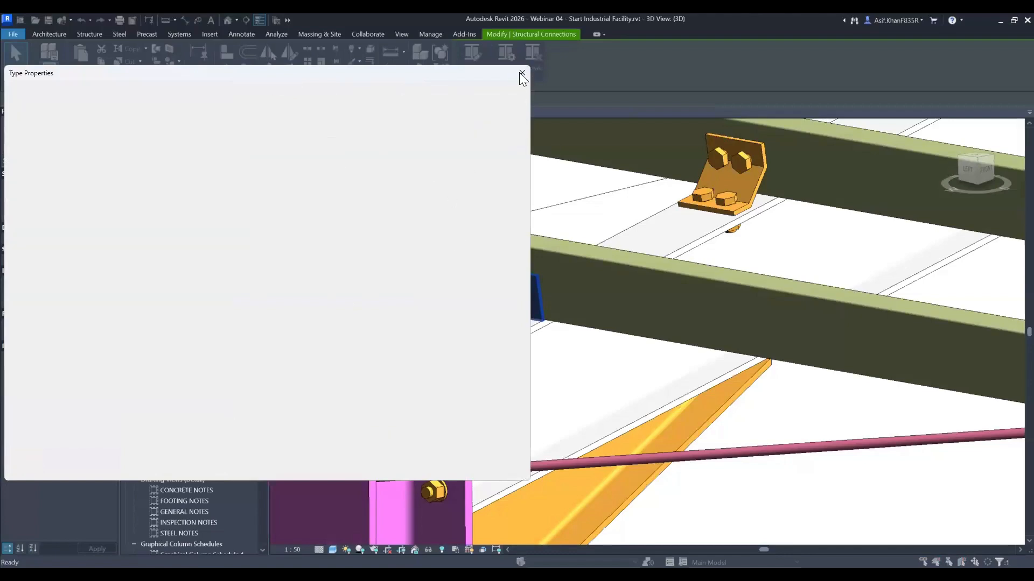
pyautogui.keyDown('shift'); pyautogui.moveTo(548, 307); pyautogui.dragTo(478, 341, button='middle'); pyautogui.keyUp('shift')
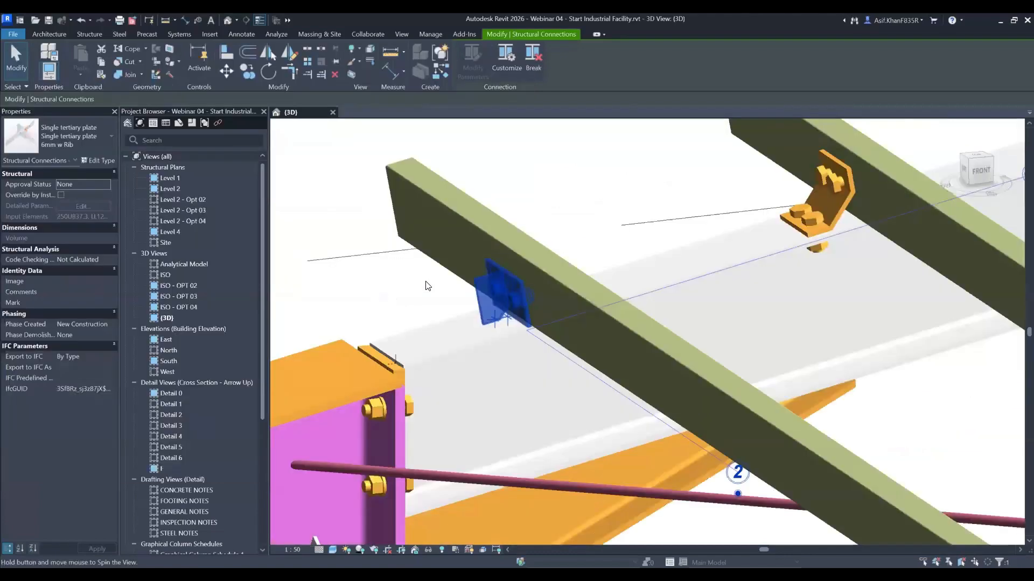
pyautogui.keyDown('shift'); pyautogui.moveTo(480, 304); pyautogui.dragTo(503, 301, button='middle'); pyautogui.keyUp('shift')
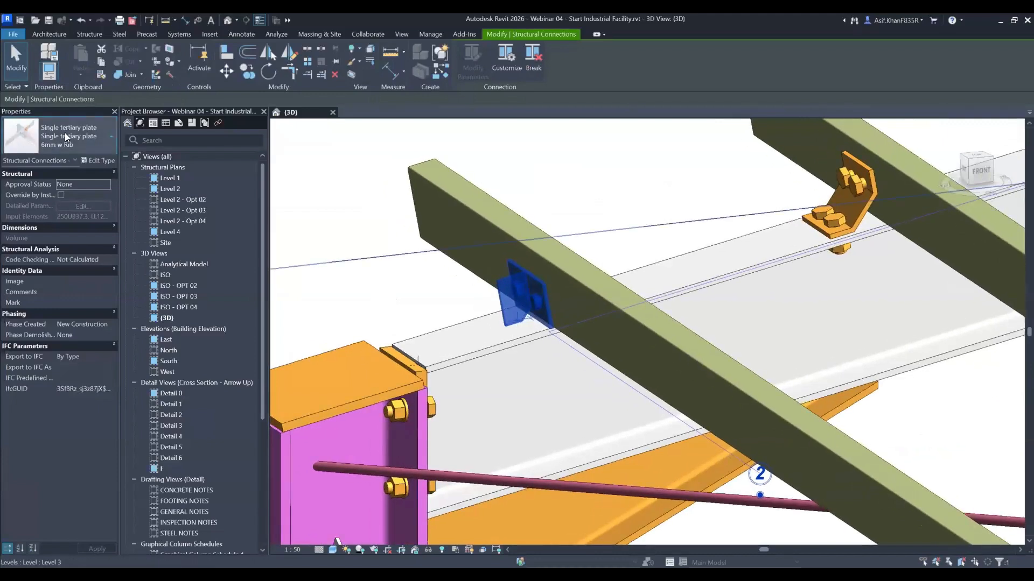
# - Change the first purlin's connection type to Single tertiary plate 6mm w/o Rib and inspect its bolted plate
pyautogui.click(100, 311)
pyautogui.keyDown('shift'); pyautogui.moveTo(535, 321); pyautogui.dragTo(532, 279, button='middle'); pyautogui.keyUp('shift')
pyautogui.press('Escape')
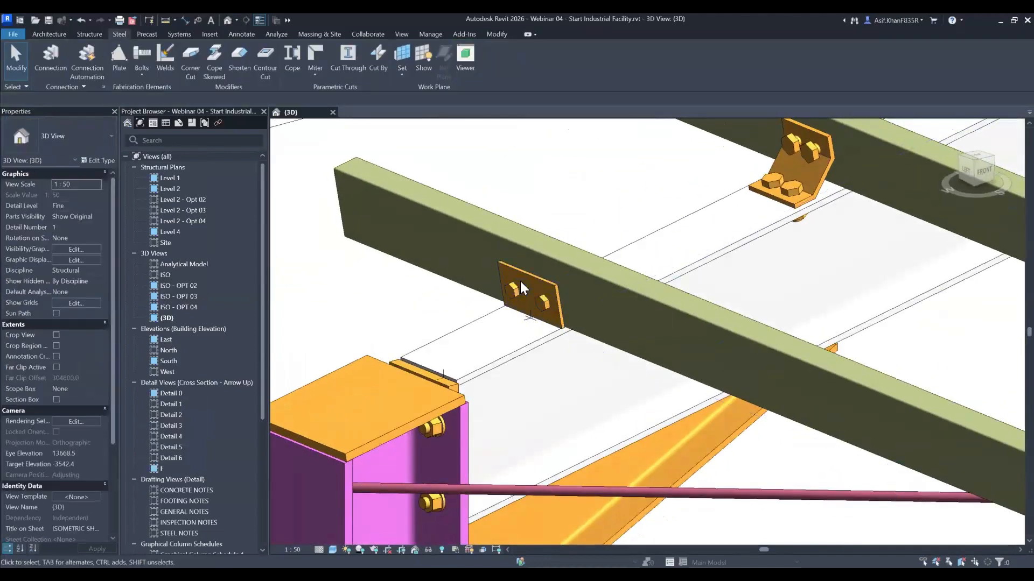
pyautogui.click(514, 299)
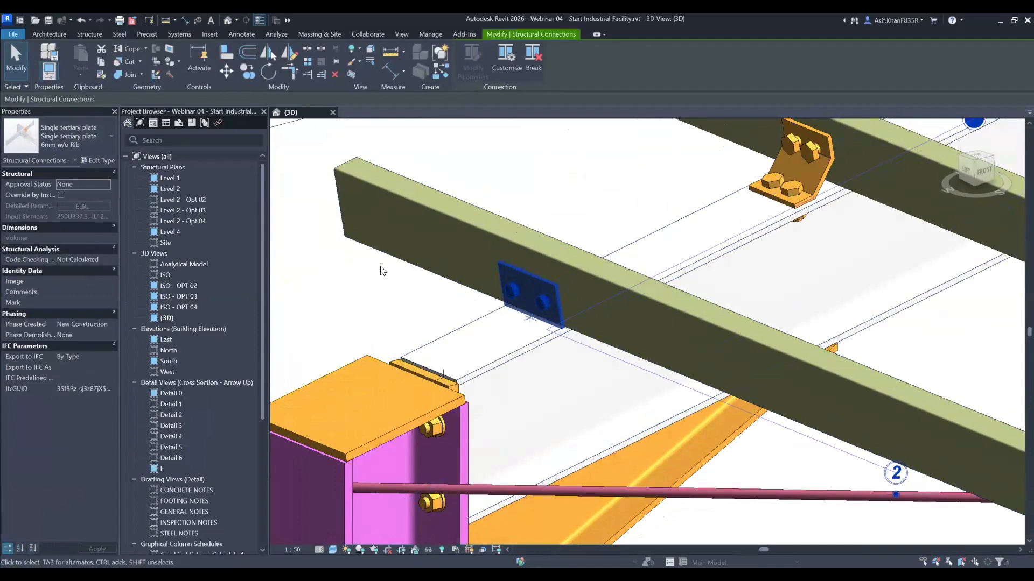
pyautogui.scroll(-3, 414, 331)
pyautogui.press('Escape')
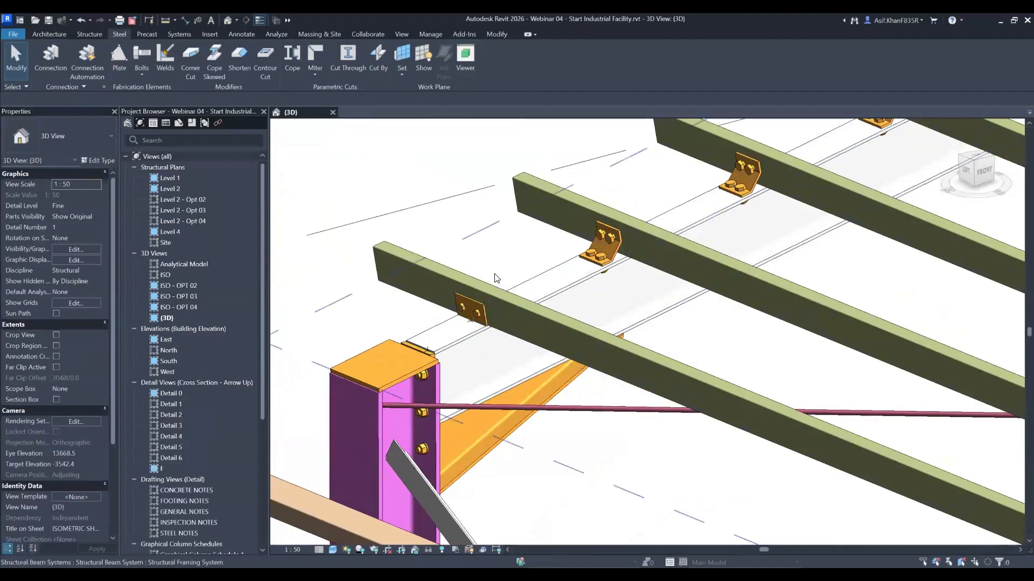
pyautogui.scroll(-1, 474, 302)
pyautogui.click(475, 311)
pyautogui.click(475, 311)
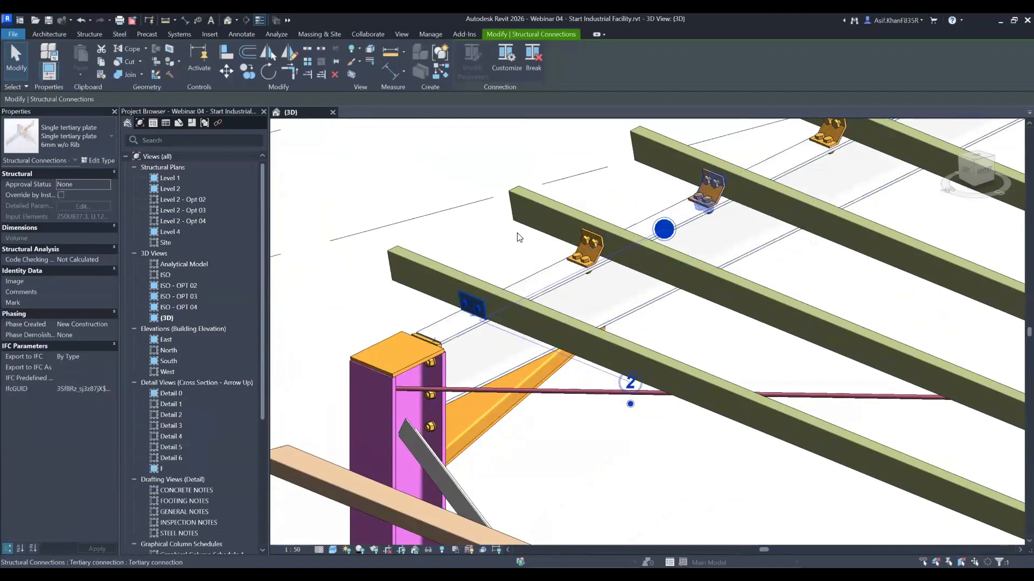
pyautogui.press('Escape')
# - Change all remaining Tertiary connection instances on the purlins to the Single tertiary plate 6mm w/o Rib type
pyautogui.scroll(-1, 580, 255)
pyautogui.click(579, 255)
pyautogui.press('s')
pyautogui.press('a')
pyautogui.click(46, 135)
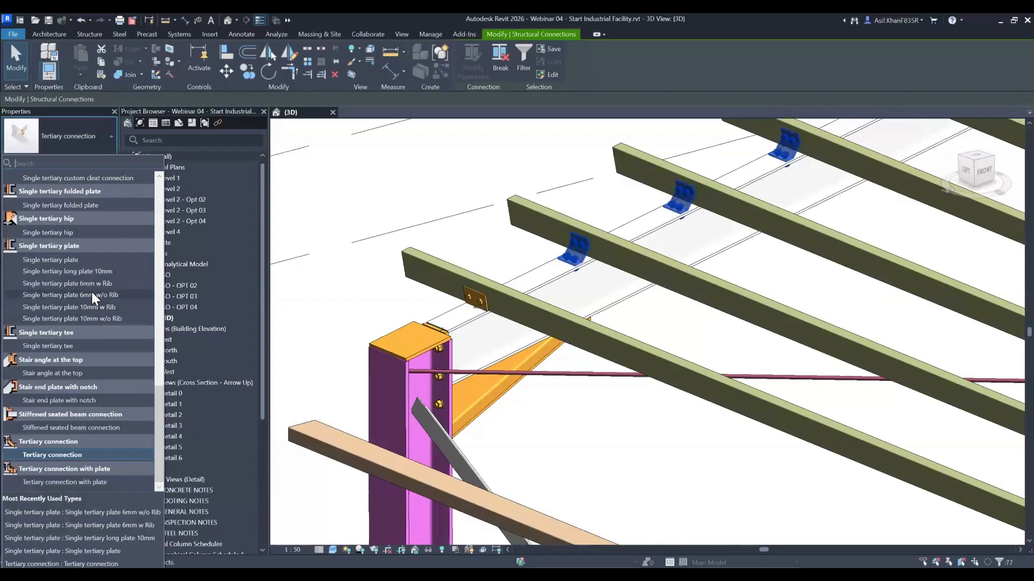
pyautogui.press('Return')
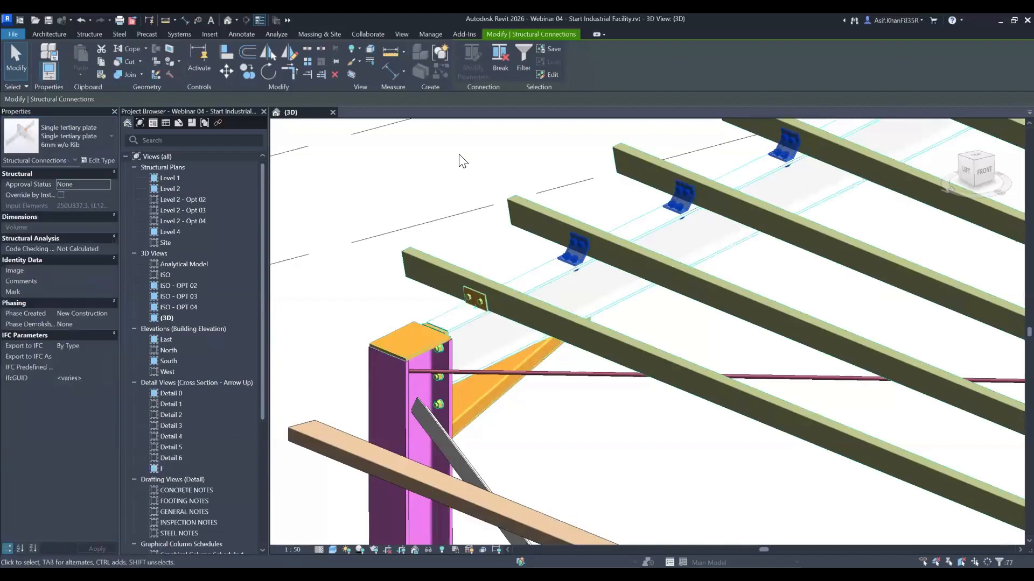
pyautogui.press('Escape')
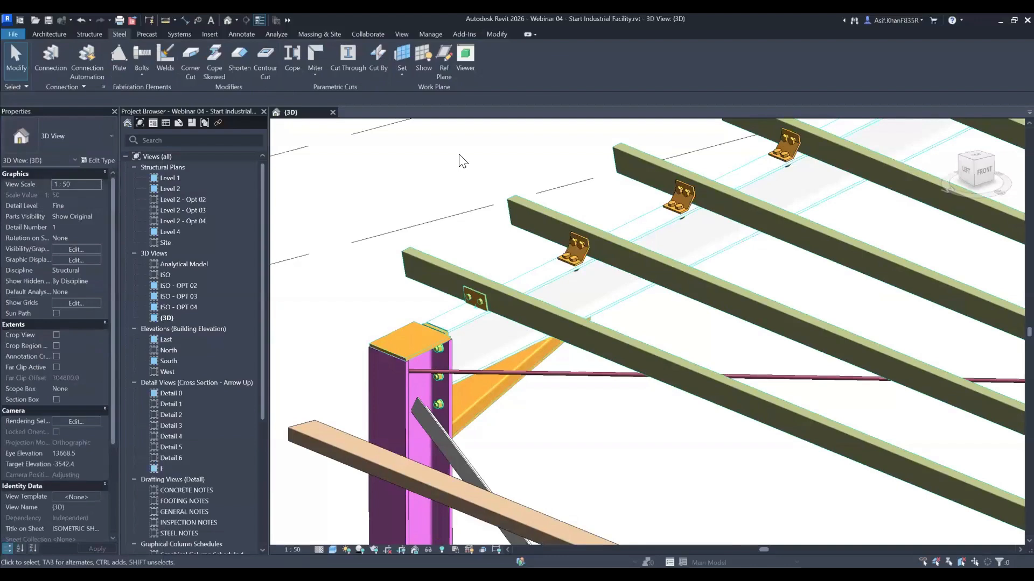
# - Change all the purlins' single tertiary plate connections to the Single tertiary plate 6mm w Rib type
pyautogui.click(474, 301)
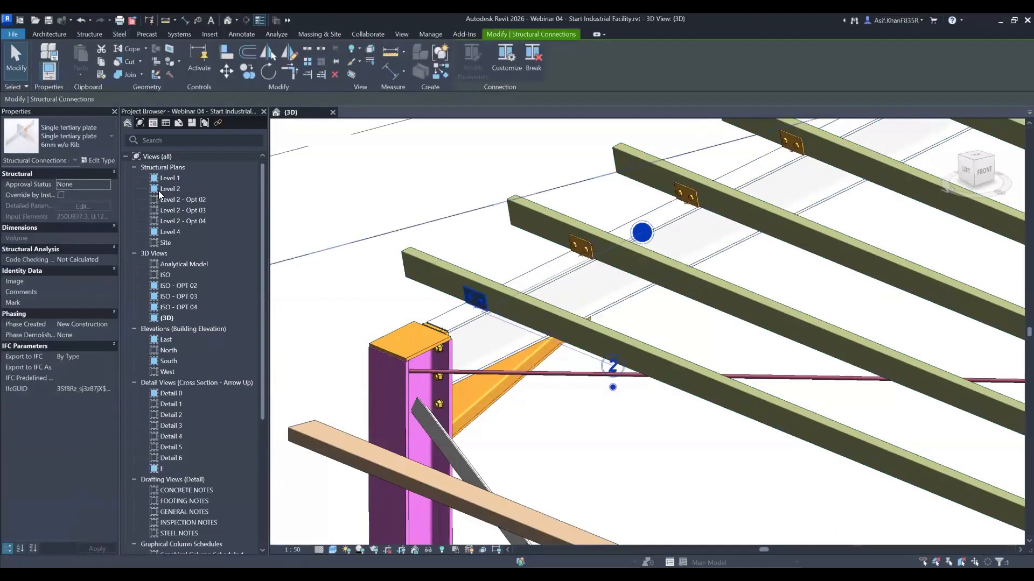
pyautogui.press('s')
pyautogui.press('a')
pyautogui.click(71, 144)
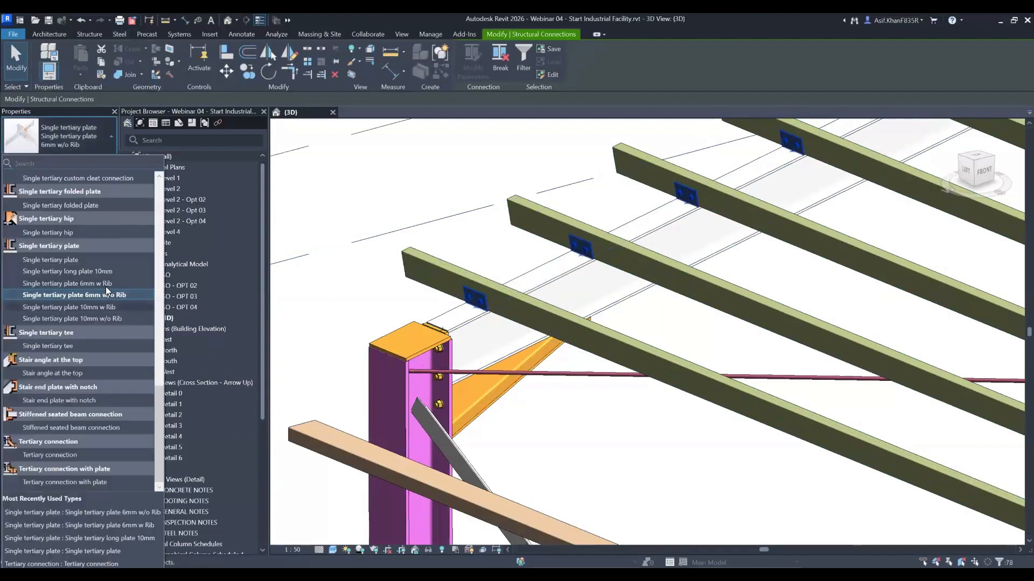
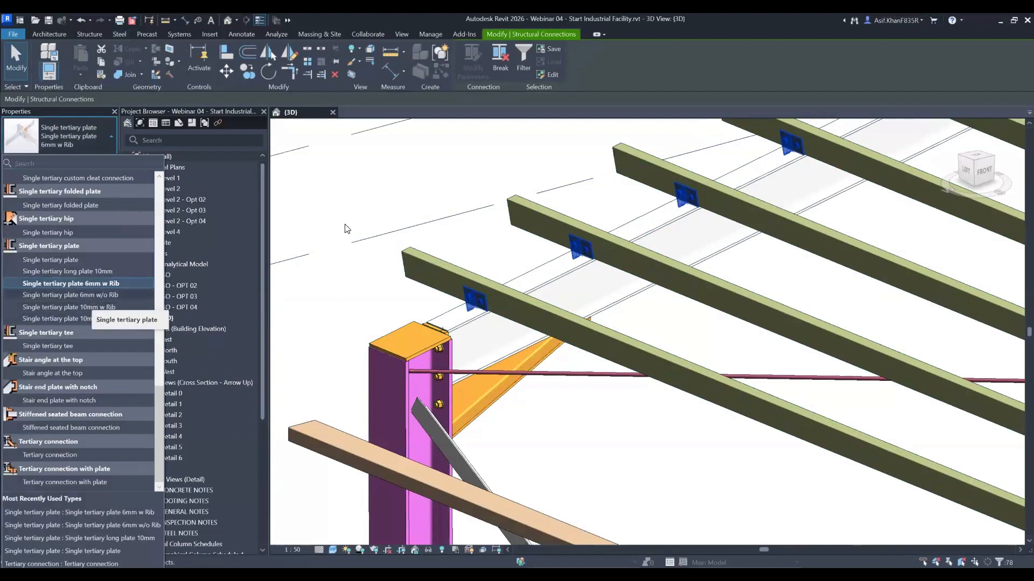
pyautogui.click(430, 290)
pyautogui.scroll(-12, 430, 291)
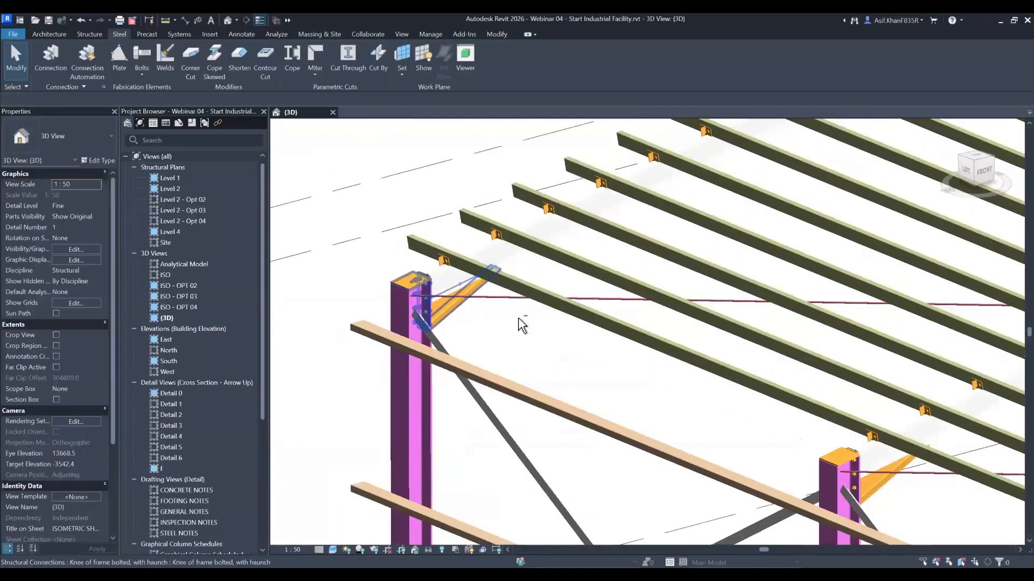
# - Delete the gusset plate joining the diagonal brace to the wall column just above the Level 2 beam
pyautogui.keyDown('shift'); pyautogui.moveTo(570, 351); pyautogui.dragTo(565, 265, button='middle'); pyautogui.keyUp('shift')
pyautogui.scroll(-2, 405, 392)
pyautogui.keyDown('shift'); pyautogui.moveTo(405, 392); pyautogui.dragTo(540, 311, button='middle'); pyautogui.keyUp('shift')
pyautogui.scroll(5, 709, 348)
pyautogui.click(589, 334)
pyautogui.click(541, 311)
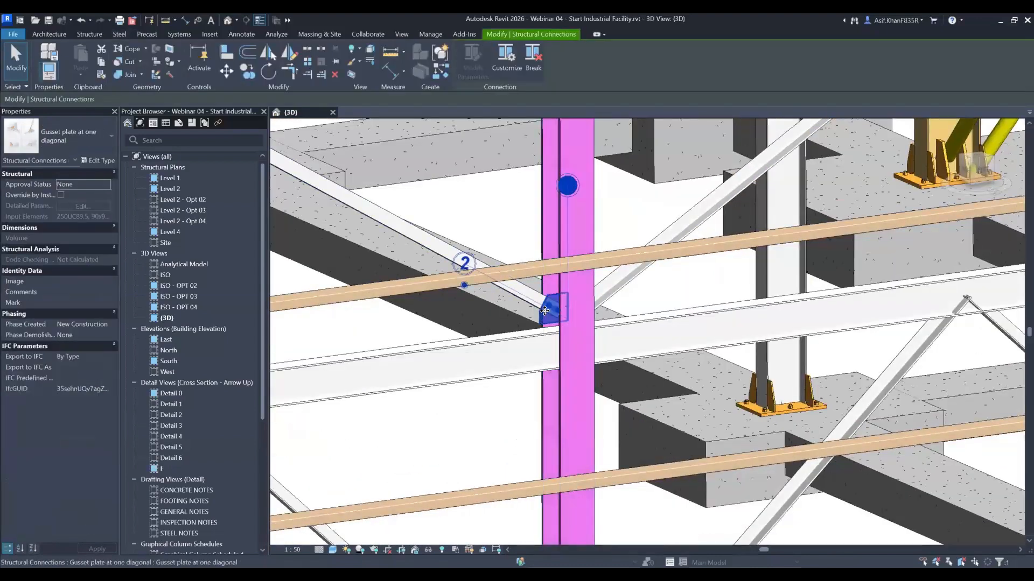
pyautogui.press('Delete')
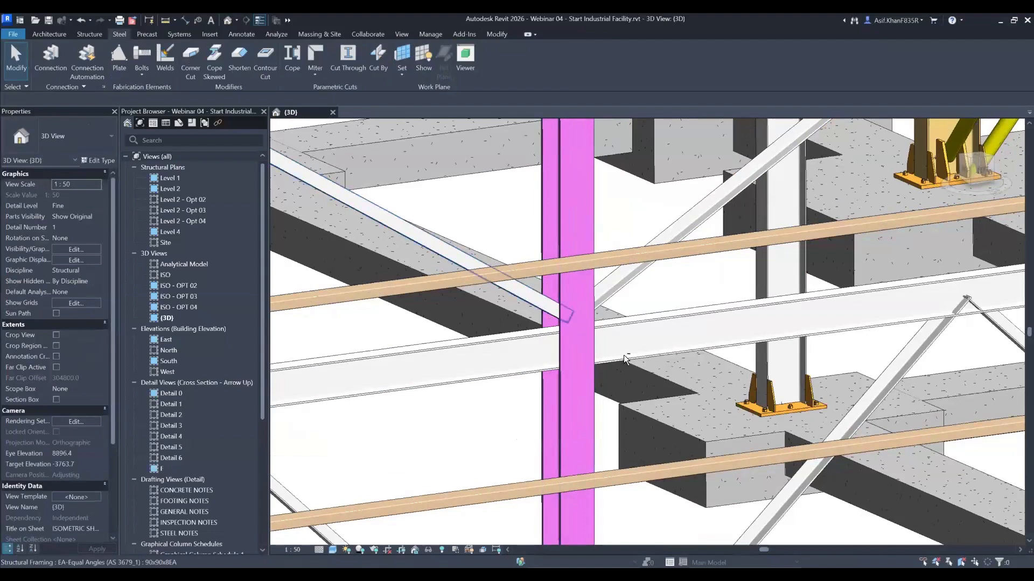
# - Place a Double side end plate with safety bolt connection between the wall column and the Level 2 beams on both sides
pyautogui.click(623, 358)
pyautogui.keyDown('shift'); pyautogui.moveTo(623, 358); pyautogui.dragTo(585, 294, button='middle'); pyautogui.keyUp('shift')
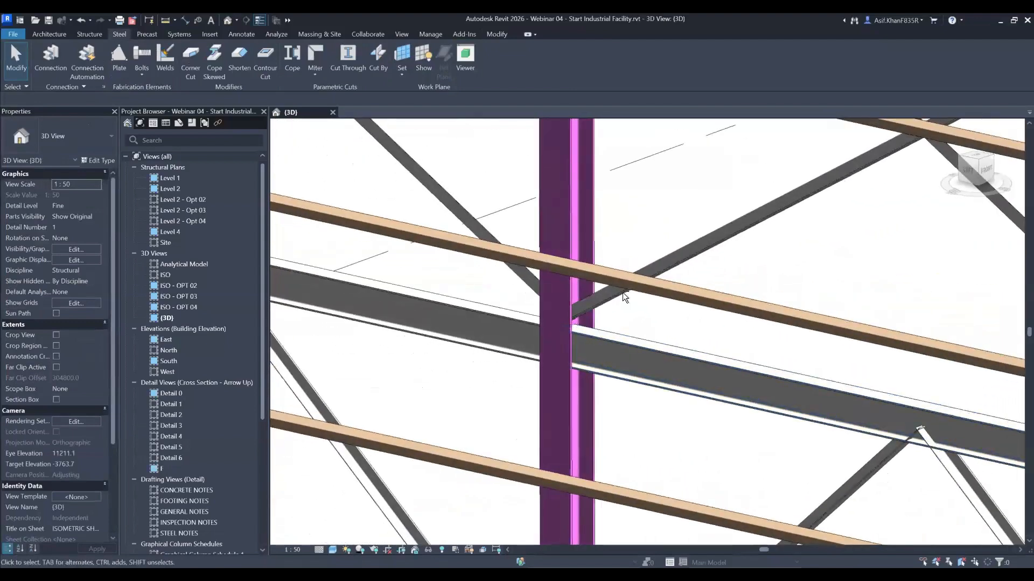
pyautogui.scroll(3, 575, 350)
pyautogui.keyDown('shift'); pyautogui.moveTo(582, 345); pyautogui.dragTo(570, 330, button='middle'); pyautogui.keyUp('shift')
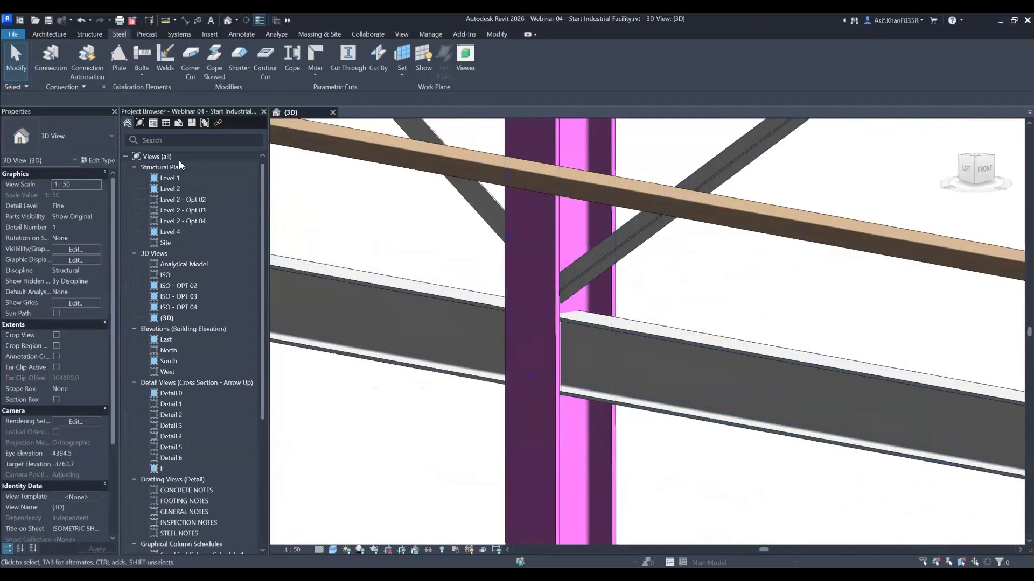
pyautogui.click(62, 62)
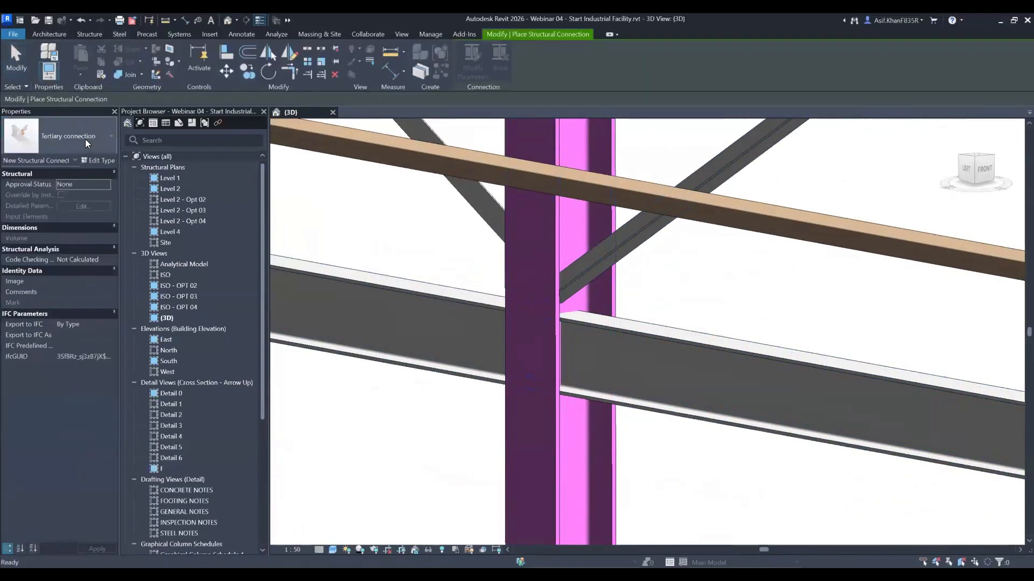
pyautogui.click(85, 139)
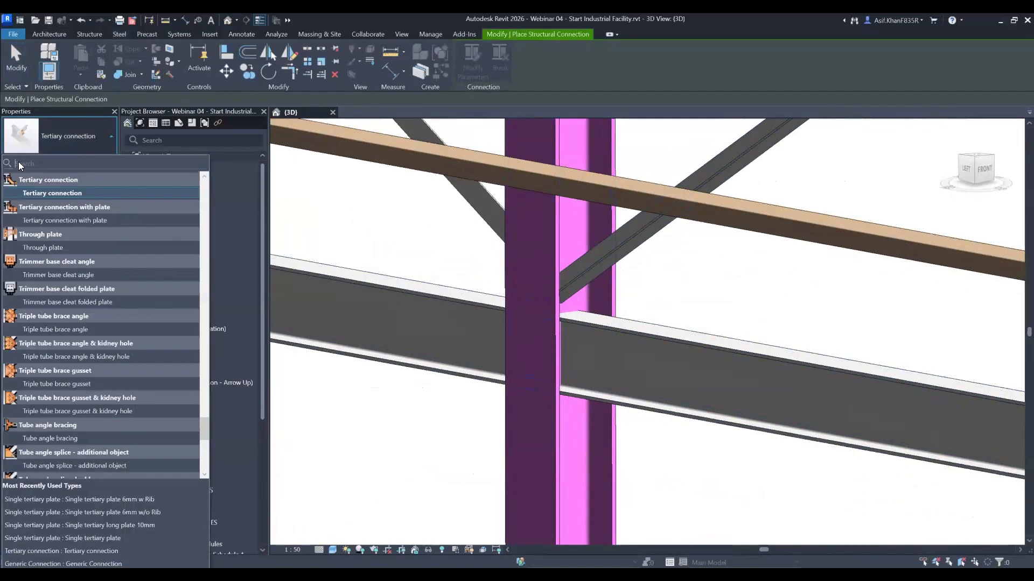
pyautogui.write('doubl')
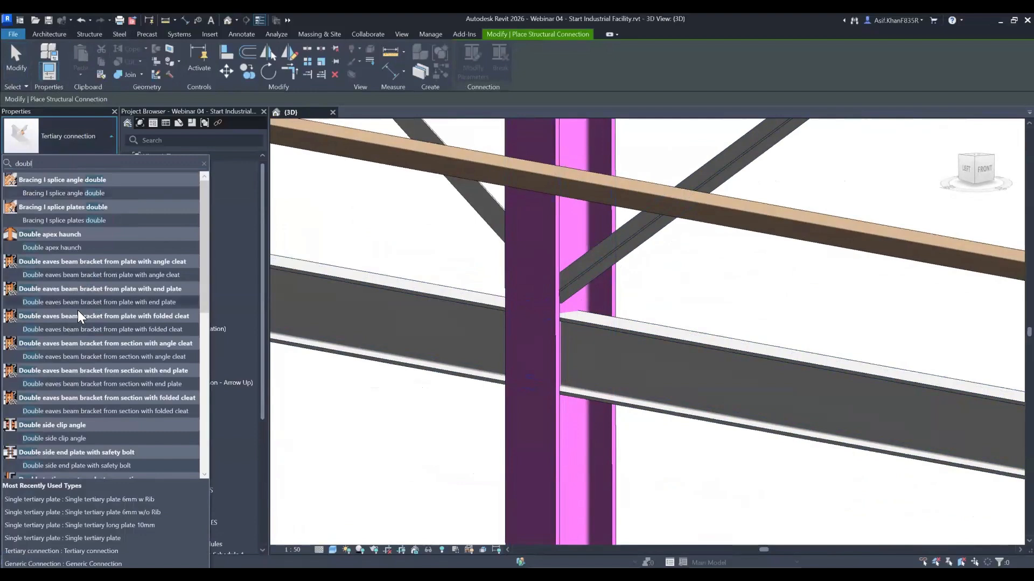
pyautogui.scroll(-3, 97, 343)
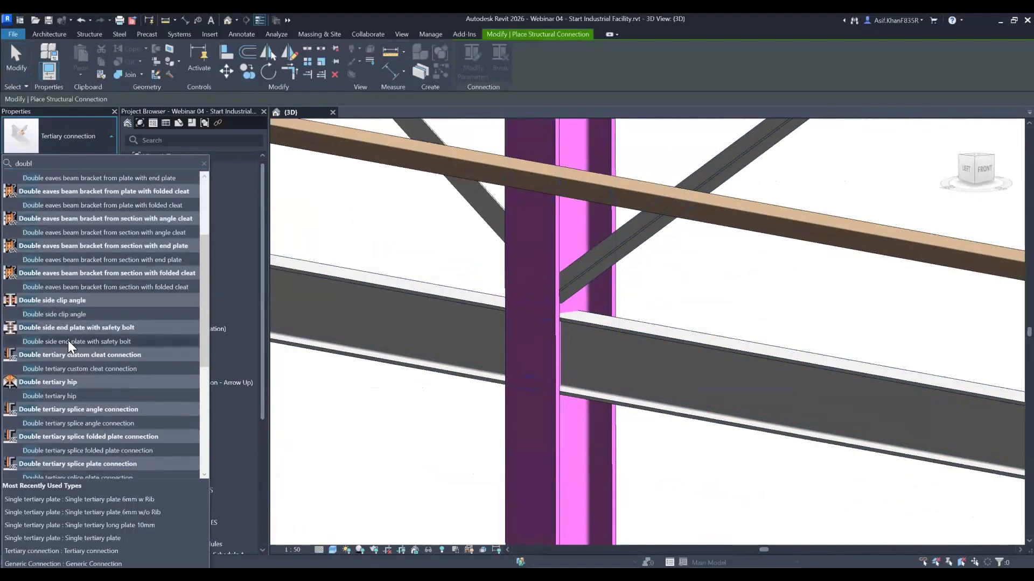
pyautogui.click(68, 340)
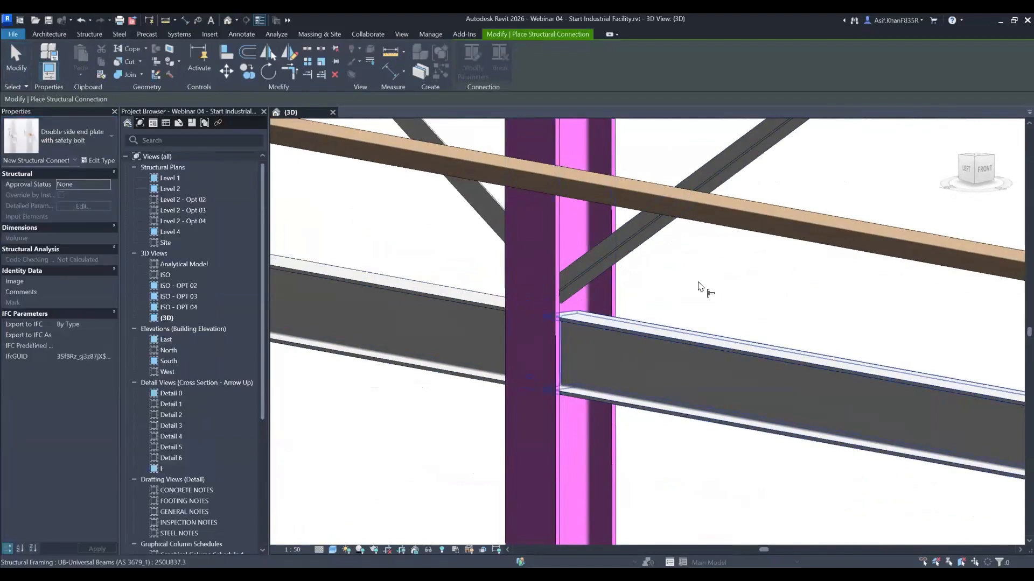
pyautogui.scroll(-2, 710, 290)
pyautogui.click(621, 397)
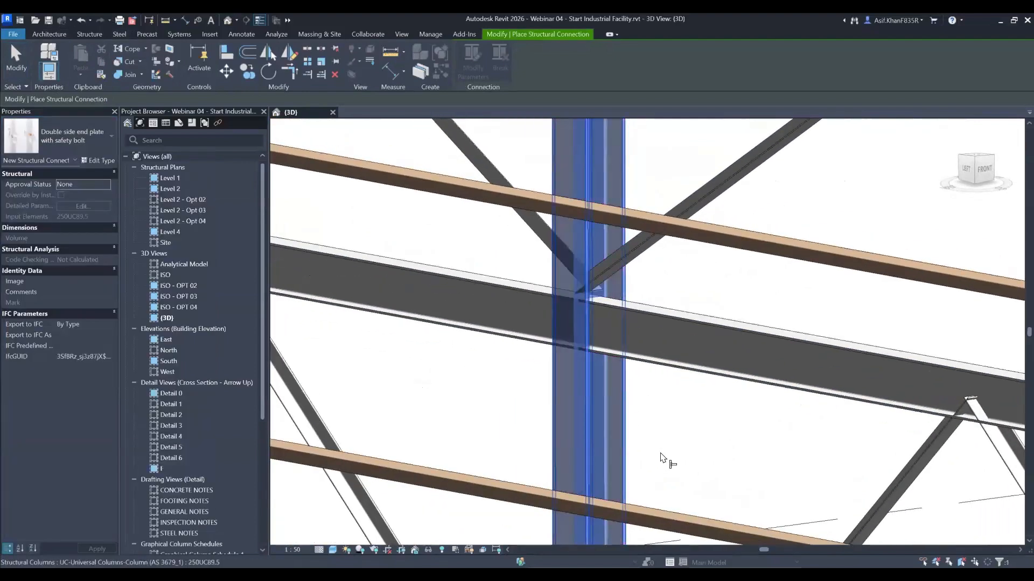
pyautogui.click(661, 370)
pyautogui.press('Return')
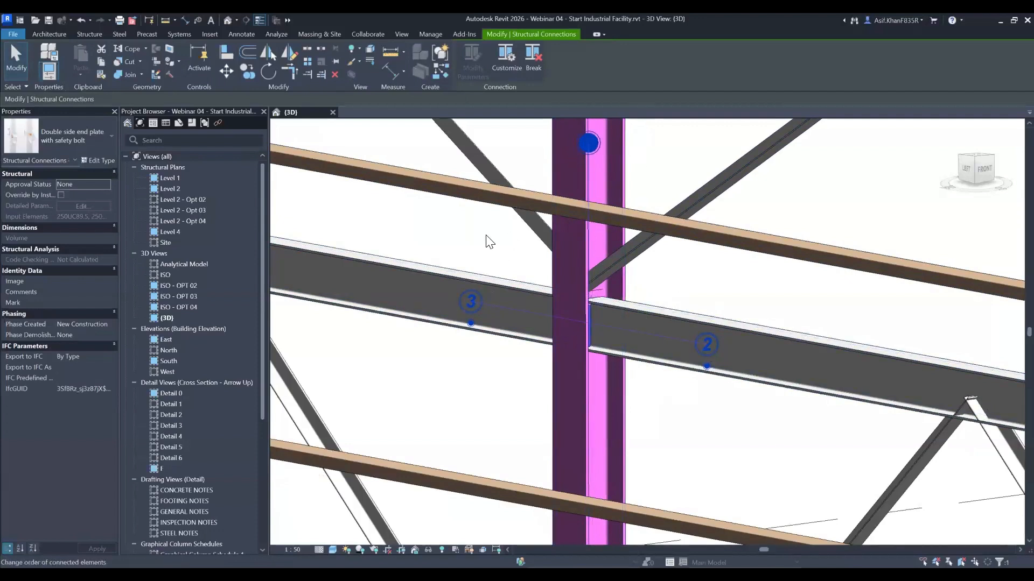
pyautogui.click(445, 235)
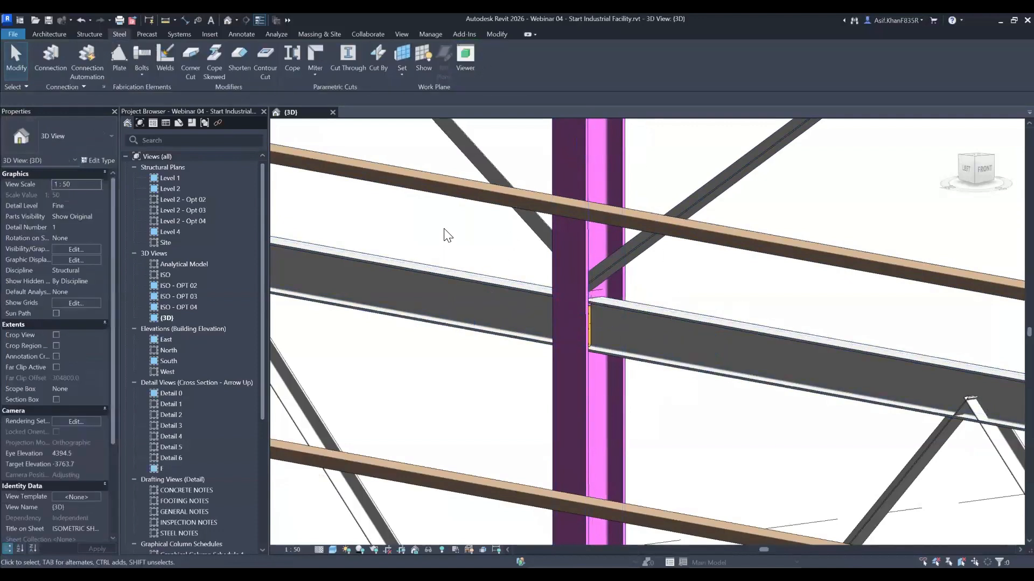
# - Inspect the double side end plate from the back and browse the other connection types available for it
pyautogui.keyDown('shift'); pyautogui.moveTo(631, 333); pyautogui.dragTo(782, 317, button='middle'); pyautogui.keyUp('shift')
pyautogui.scroll(5, 591, 334)
pyautogui.click(679, 324)
pyautogui.keyDown('shift'); pyautogui.moveTo(681, 330); pyautogui.dragTo(667, 302, button='middle'); pyautogui.keyUp('shift')
pyautogui.click(76, 136)
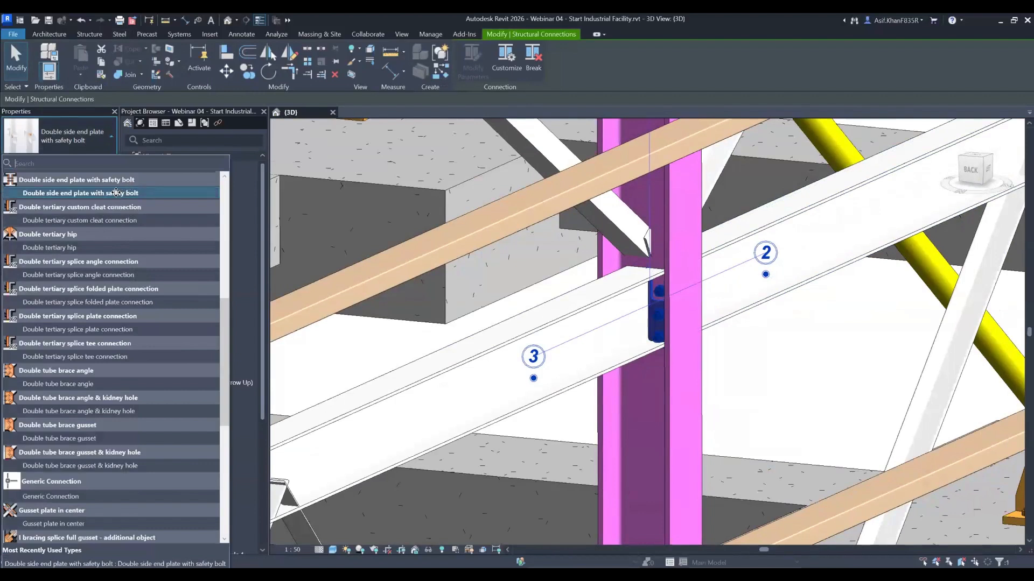
pyautogui.scroll(-5, 96, 417)
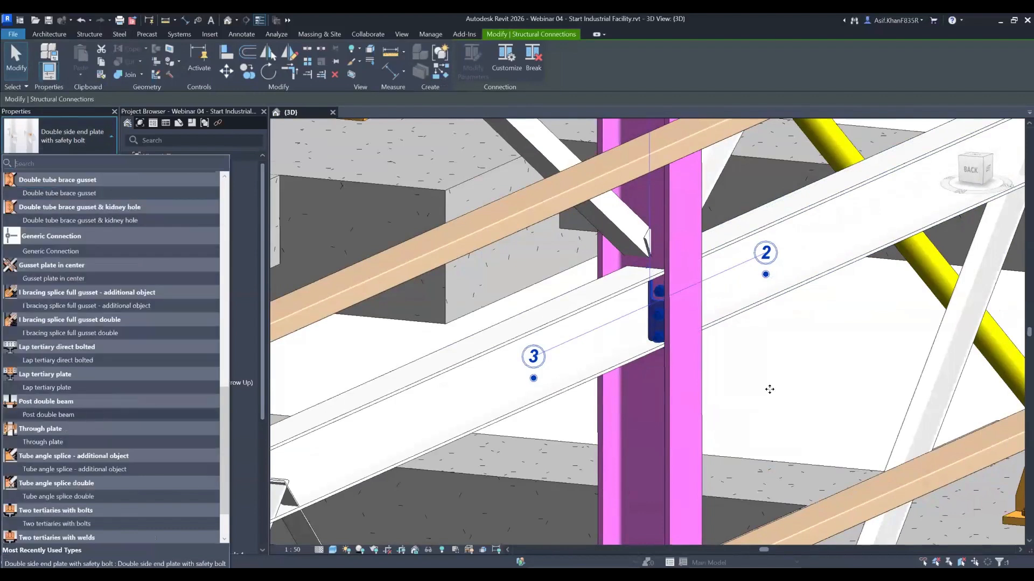
# - Examine the end plate's notches and bolts up close and the two Level 2 beams meeting at the column
pyautogui.scroll(5, 663, 293)
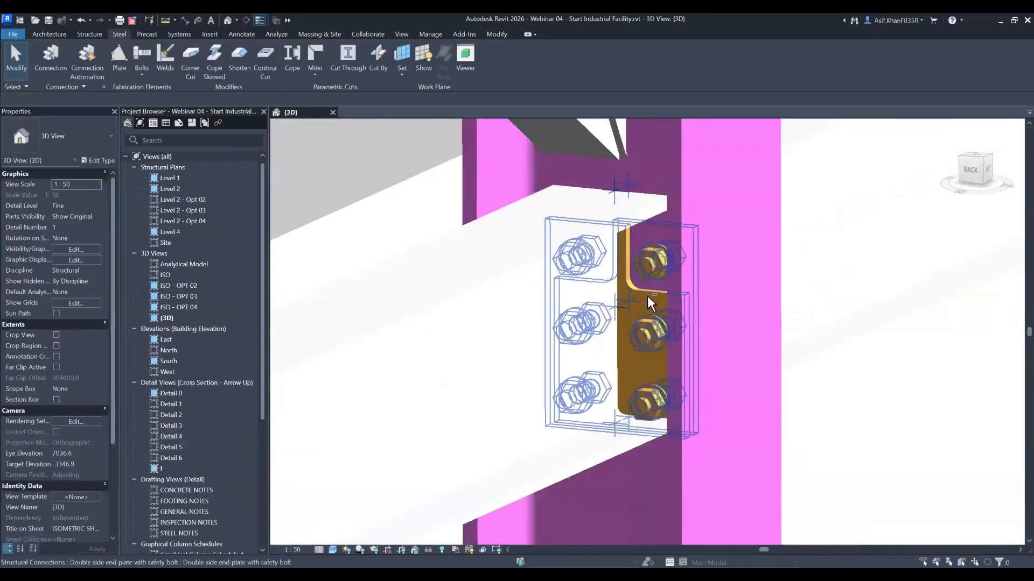
pyautogui.keyDown('shift'); pyautogui.moveTo(646, 291); pyautogui.dragTo(571, 305, button='middle'); pyautogui.keyUp('shift')
pyautogui.press('Escape')
pyautogui.click(571, 306)
pyautogui.scroll(-5, 578, 304)
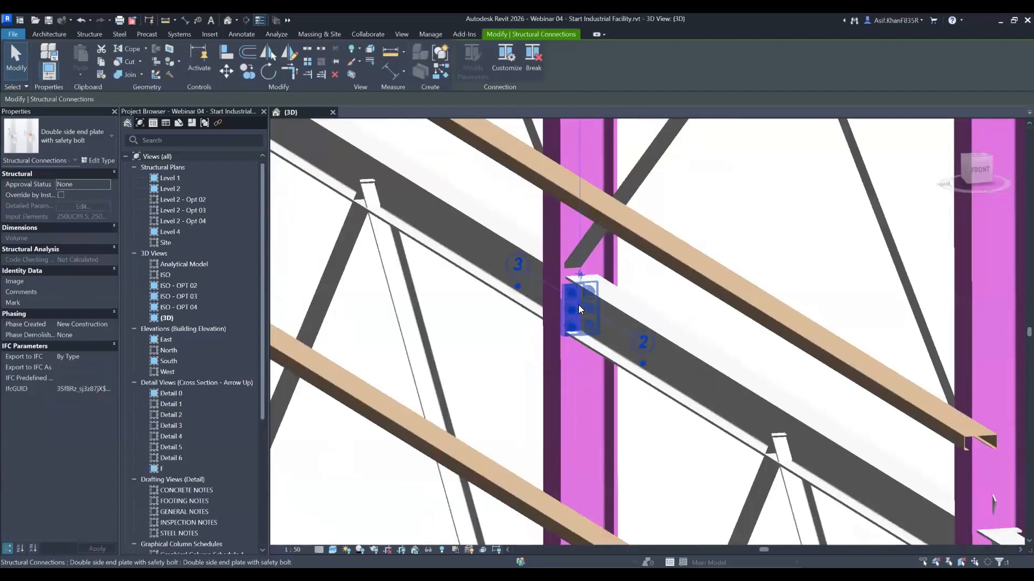
pyautogui.scroll(3, 571, 307)
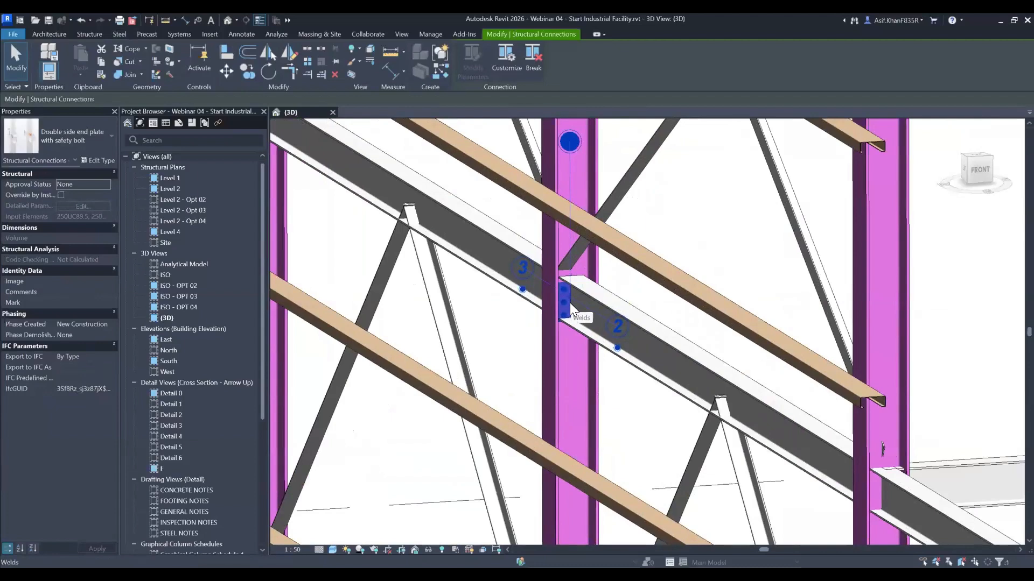
pyautogui.scroll(-4, 569, 302)
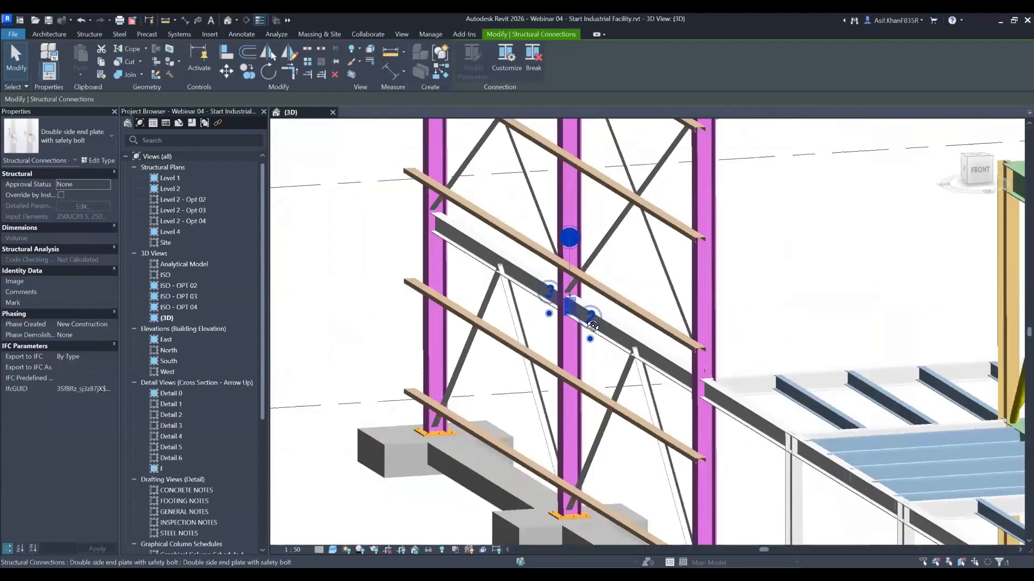
pyautogui.keyDown('shift'); pyautogui.moveTo(620, 321); pyautogui.dragTo(583, 214, button='middle'); pyautogui.keyUp('shift')
pyautogui.click(611, 324)
pyautogui.click(569, 312)
pyautogui.click(589, 311)
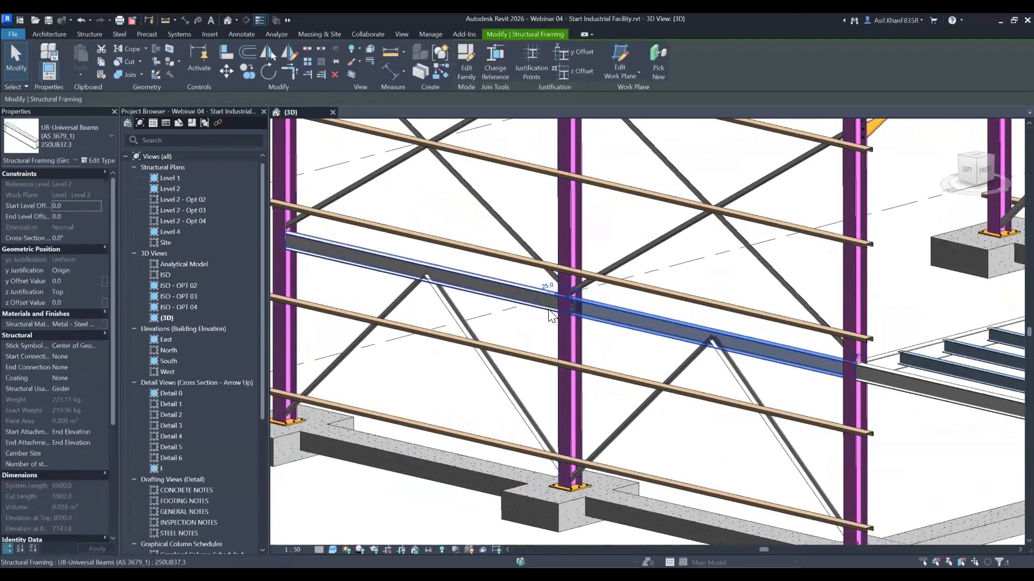
# - Examine the platform beside the tanks and how its edge beams meet the 310UB32.0 column
pyautogui.scroll(-3, 720, 235)
pyautogui.moveTo(512, 277); pyautogui.dragTo(211, 297, button='middle')
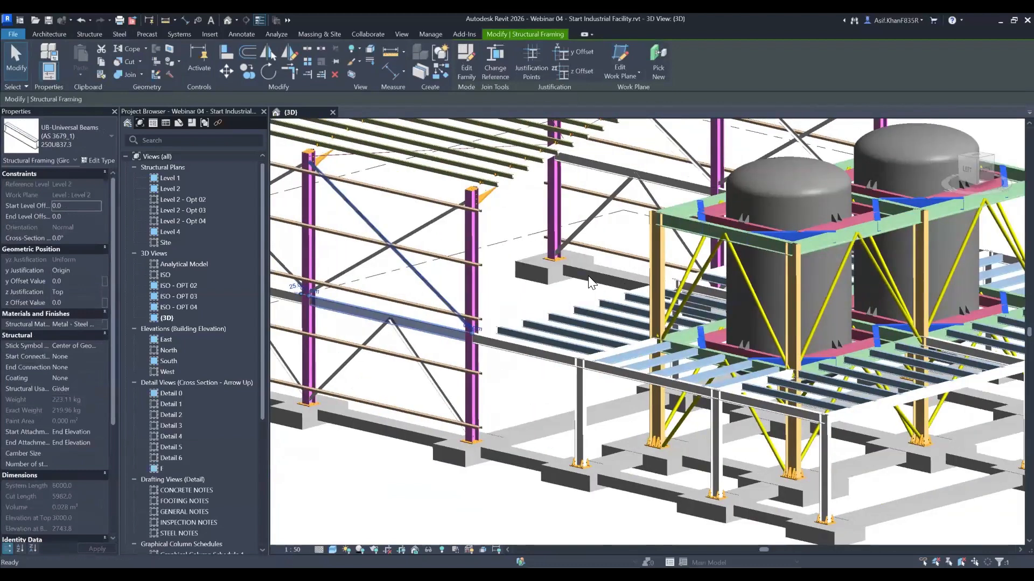
pyautogui.moveTo(507, 290); pyautogui.dragTo(592, 283, button='middle')
pyautogui.click(592, 283)
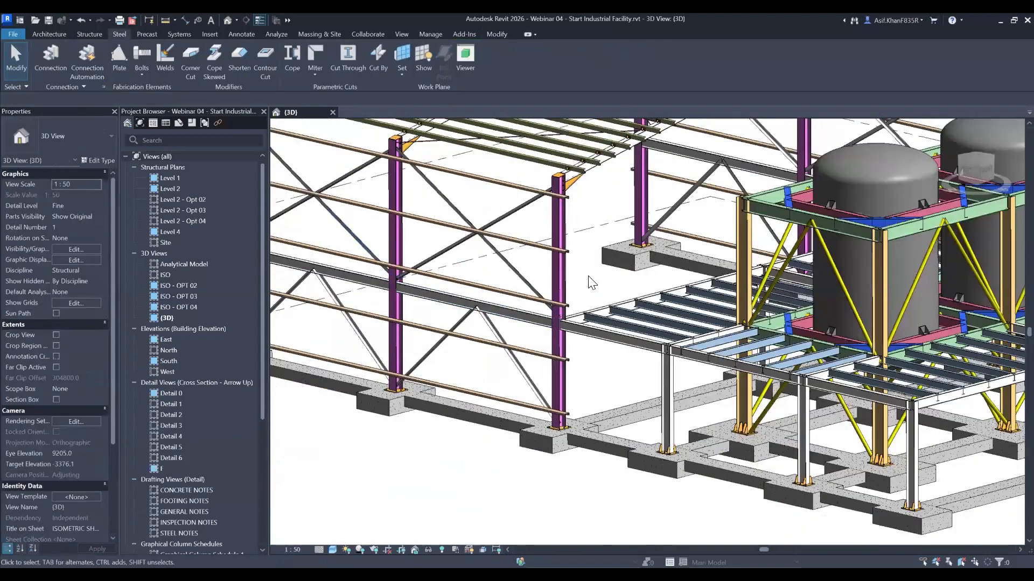
pyautogui.keyDown('shift'); pyautogui.moveTo(700, 433); pyautogui.dragTo(713, 395, button='middle'); pyautogui.keyUp('shift')
pyautogui.scroll(8, 713, 395)
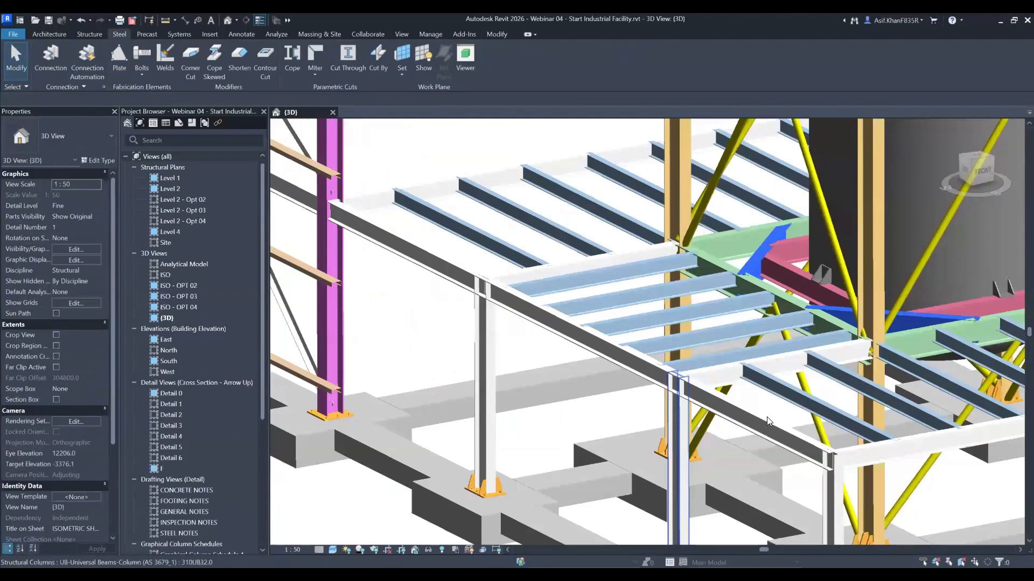
pyautogui.click(679, 417)
pyautogui.keyDown('shift'); pyautogui.moveTo(766, 416); pyautogui.dragTo(724, 350, button='middle'); pyautogui.keyUp('shift')
pyautogui.scroll(4, 690, 385)
pyautogui.keyDown('shift'); pyautogui.moveTo(596, 406); pyautogui.dragTo(621, 399, button='middle'); pyautogui.keyUp('shift')
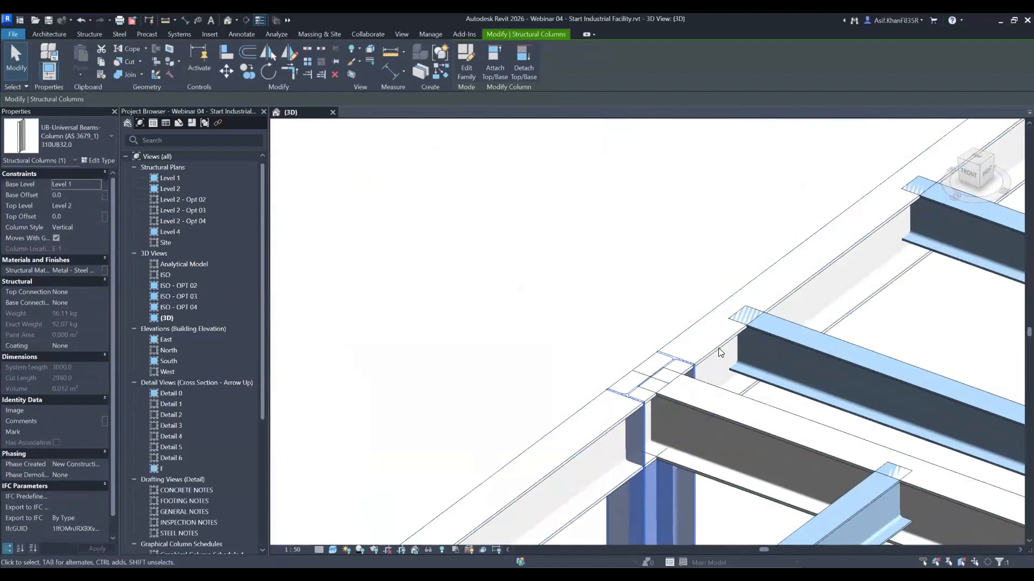
pyautogui.click(721, 348)
pyautogui.keyDown('shift'); pyautogui.moveTo(817, 393); pyautogui.dragTo(693, 376, button='middle'); pyautogui.keyUp('shift')
pyautogui.scroll(-8, 692, 376)
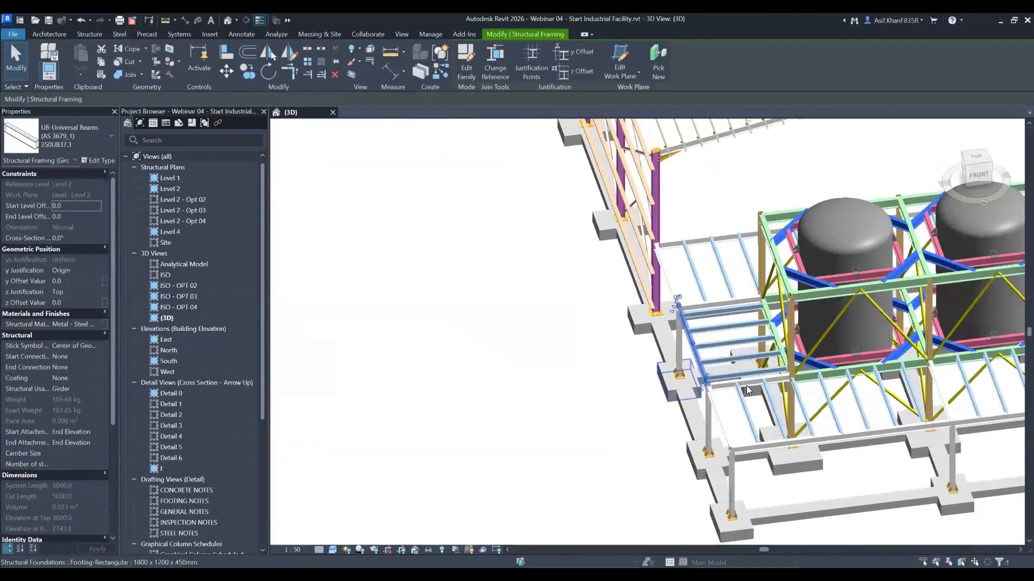
# - Place a Clip angle connection between the 310UB32.0 platform column and the adjoining edge beam
pyautogui.keyDown('shift'); pyautogui.moveTo(604, 490); pyautogui.dragTo(803, 391, button='middle'); pyautogui.keyUp('shift')
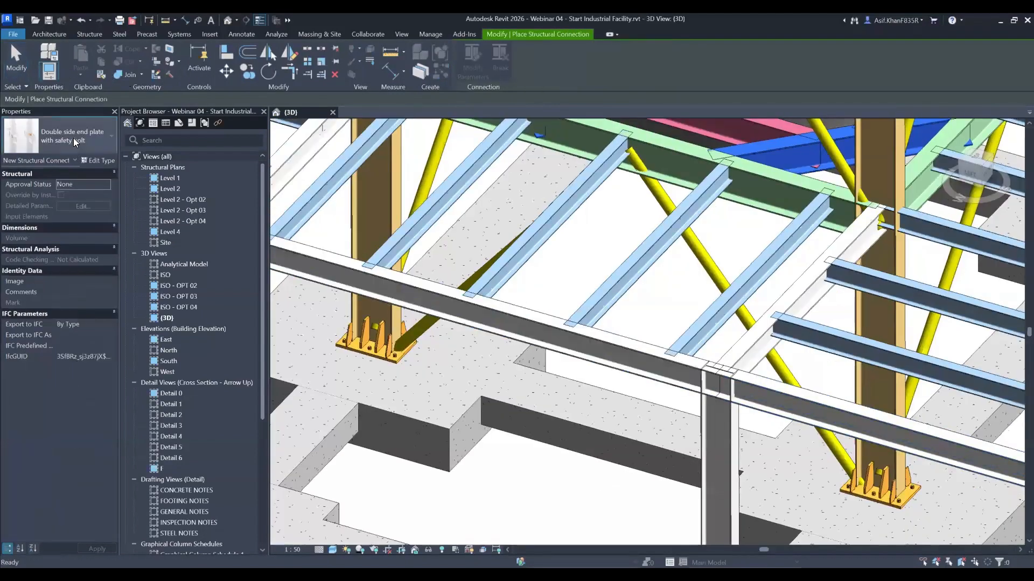
pyautogui.click(74, 138)
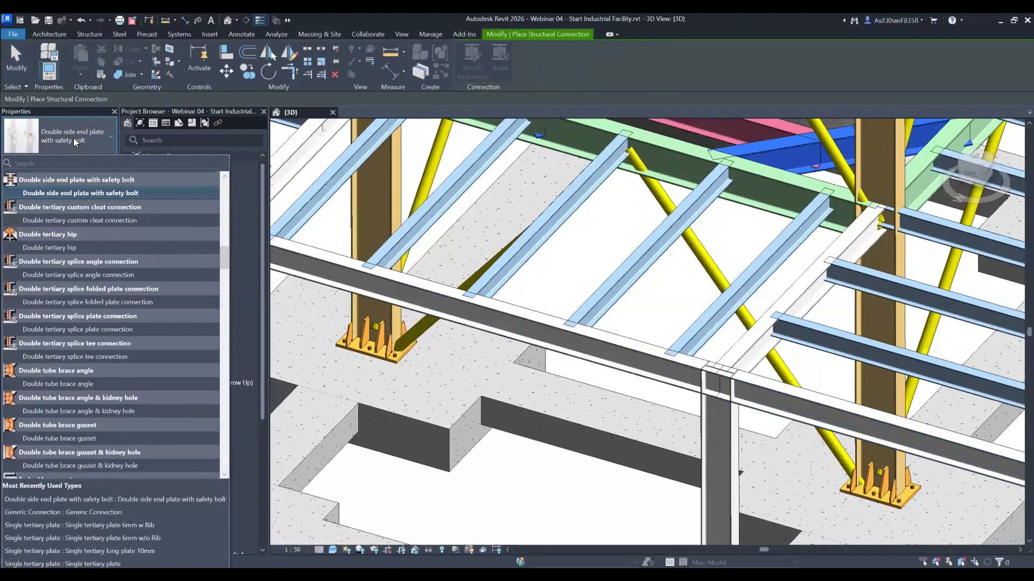
pyautogui.write('cli')
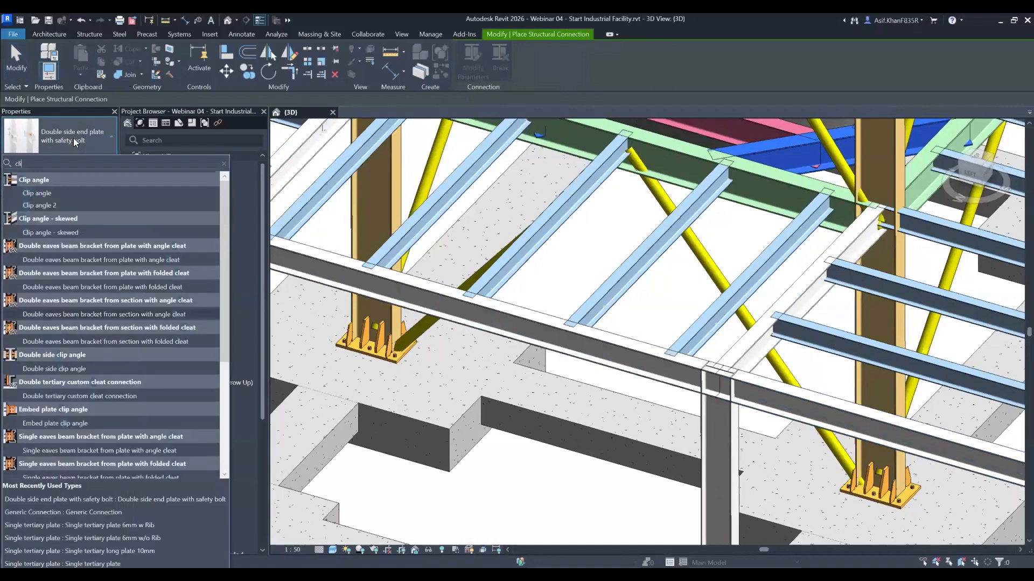
pyautogui.write('p')
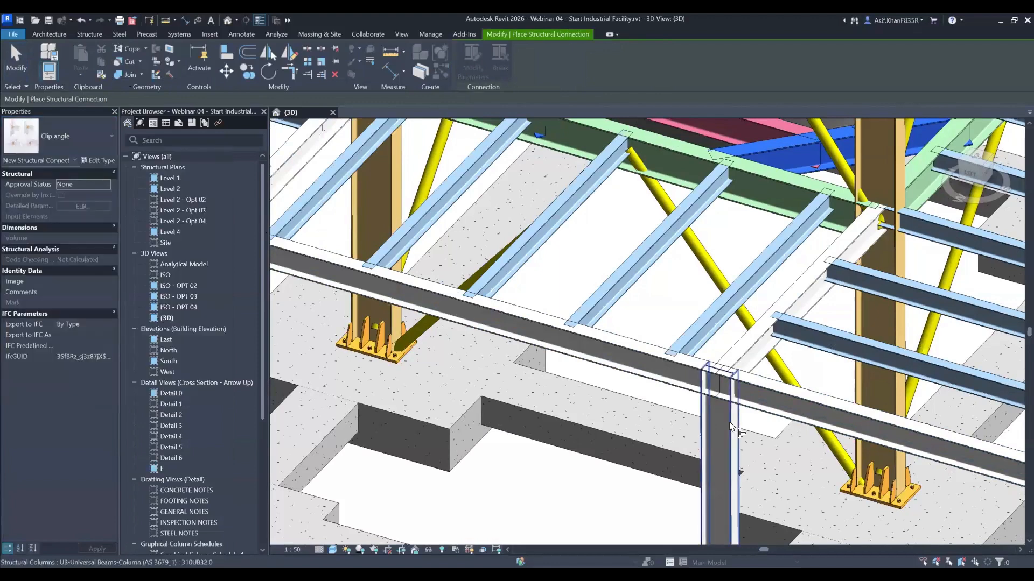
pyautogui.click(723, 399)
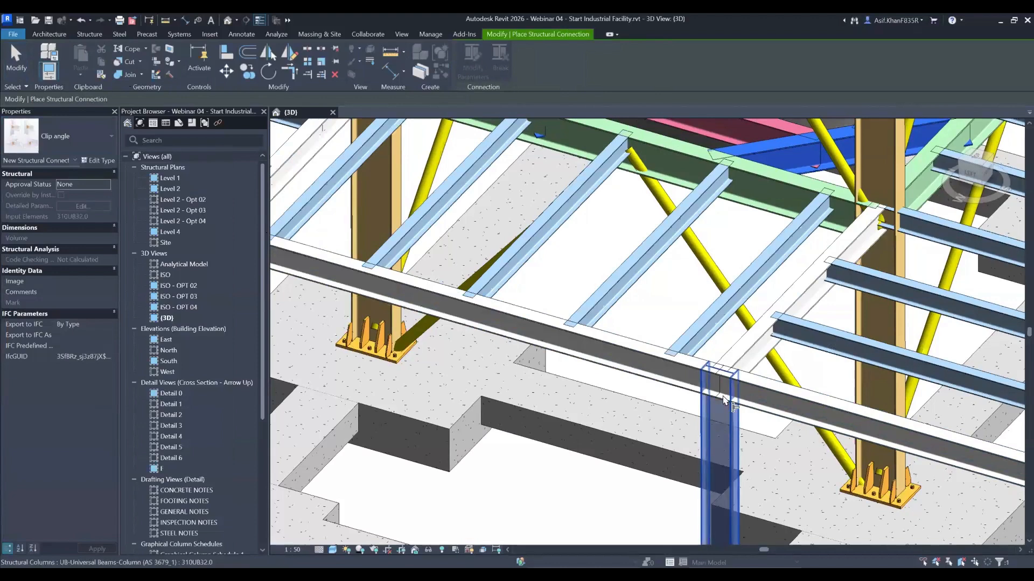
pyautogui.click(761, 425)
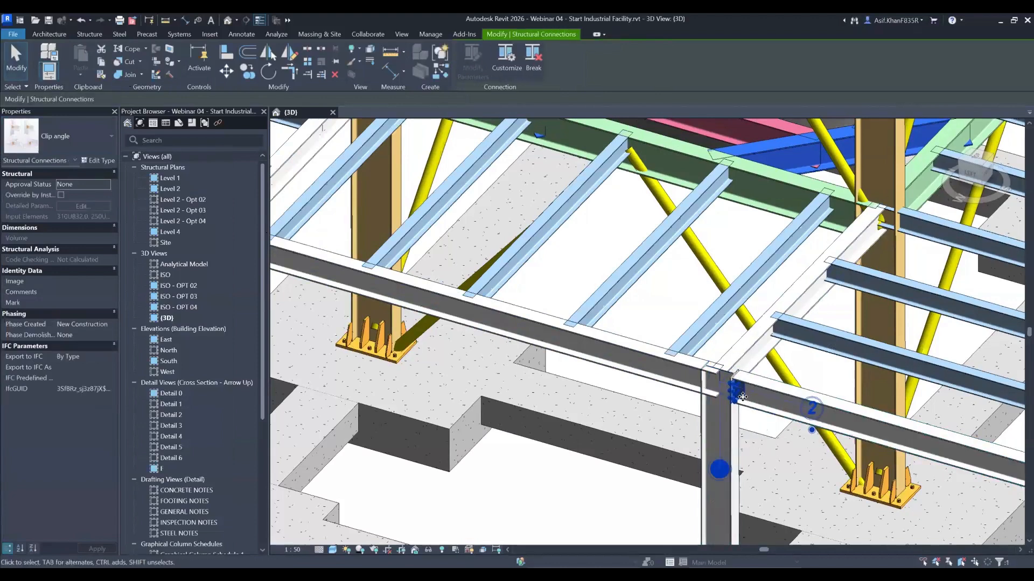
# - Place a second Clip angle connection between the same column and the perpendicular 250UB37.3 beam
pyautogui.scroll(5, 731, 422)
pyautogui.keyDown('shift'); pyautogui.moveTo(732, 422); pyautogui.dragTo(526, 405, button='middle'); pyautogui.keyUp('shift')
pyautogui.keyDown('shift'); pyautogui.moveTo(818, 411); pyautogui.dragTo(544, 337, button='middle'); pyautogui.keyUp('shift')
pyautogui.scroll(3, 780, 347)
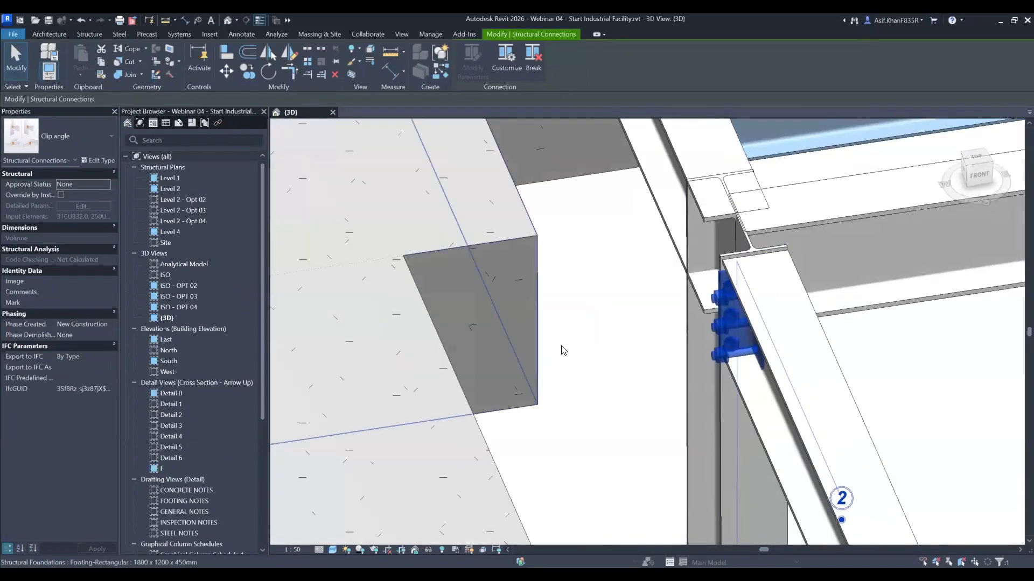
pyautogui.click(595, 346)
pyautogui.keyDown('shift'); pyautogui.moveTo(748, 328); pyautogui.dragTo(781, 350, button='middle'); pyautogui.keyUp('shift')
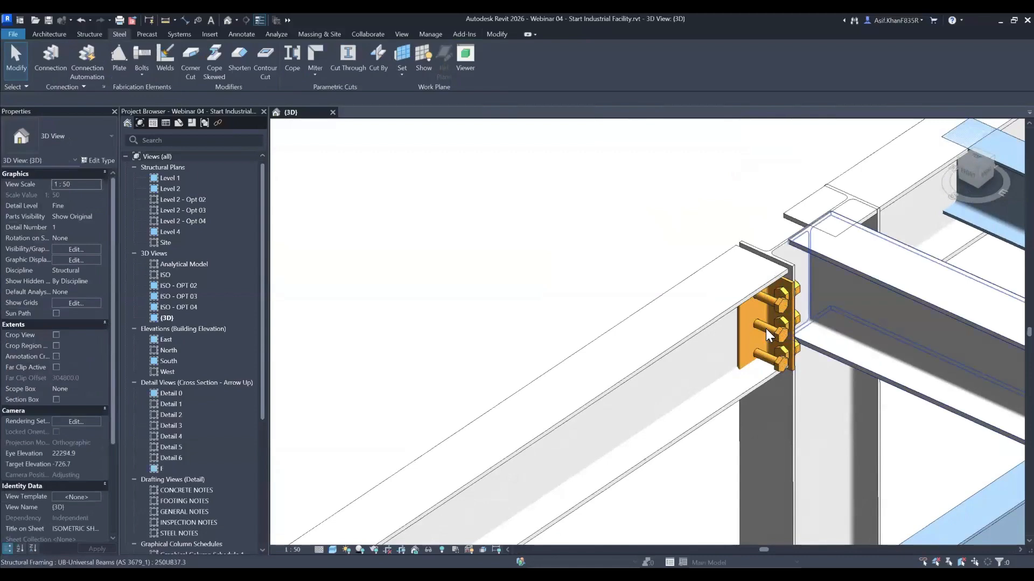
pyautogui.keyDown('shift'); pyautogui.moveTo(807, 365); pyautogui.dragTo(716, 318, button='middle'); pyautogui.keyUp('shift')
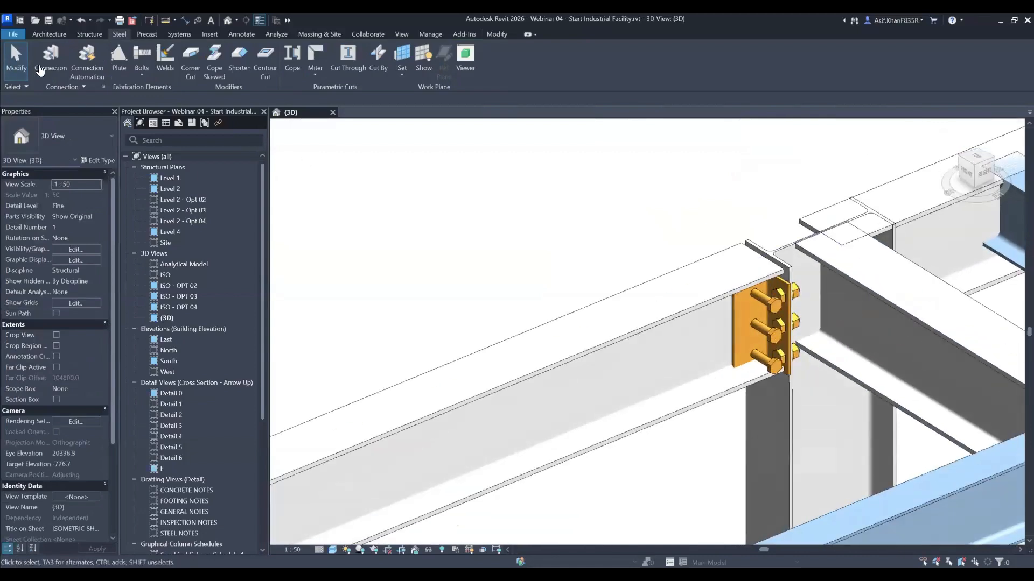
pyautogui.click(50, 56)
pyautogui.click(793, 407)
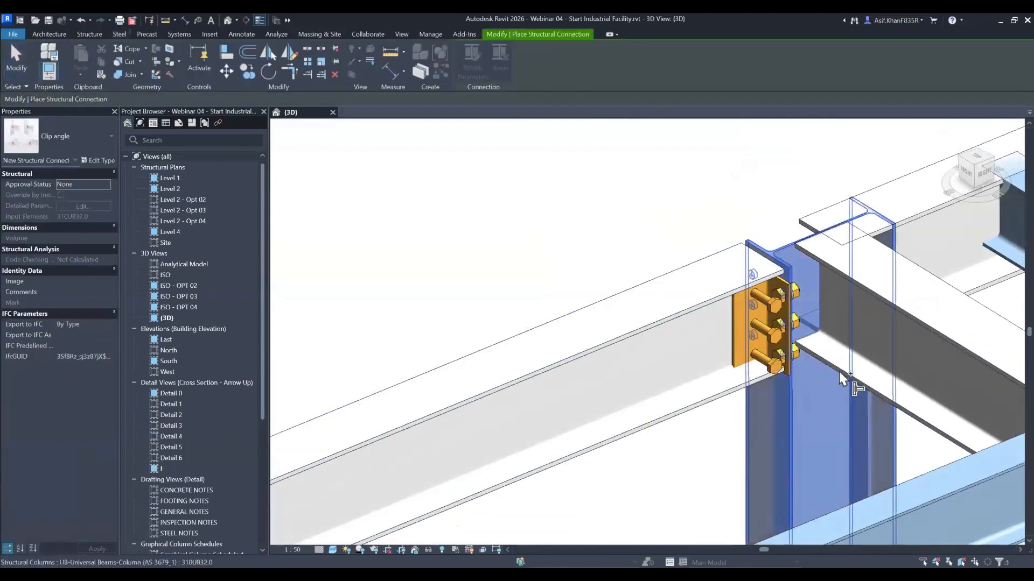
pyautogui.keyDown('ctrl'); pyautogui.click(841, 369); pyautogui.keyUp('ctrl')
pyautogui.press('Return')
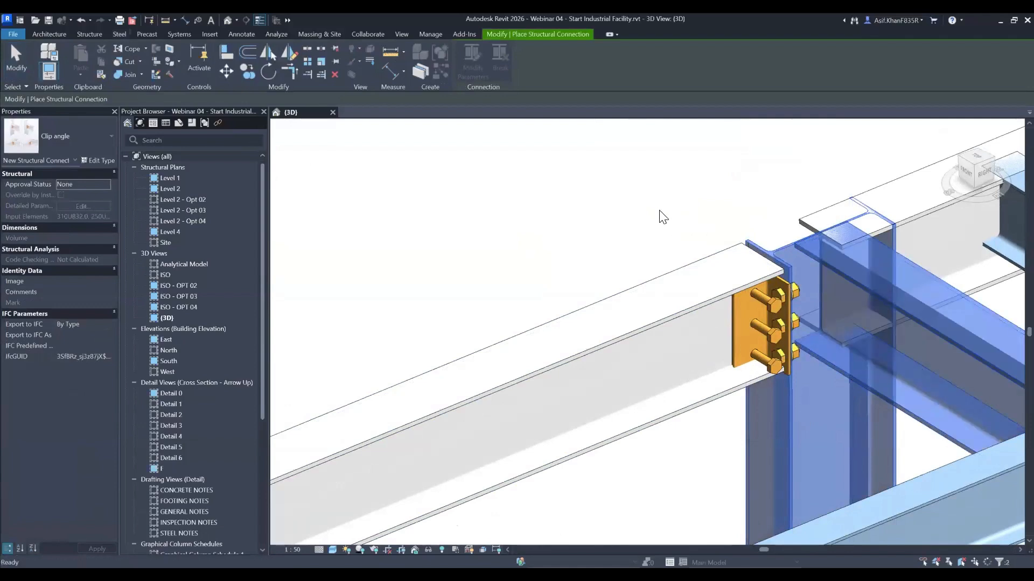
pyautogui.click(669, 209)
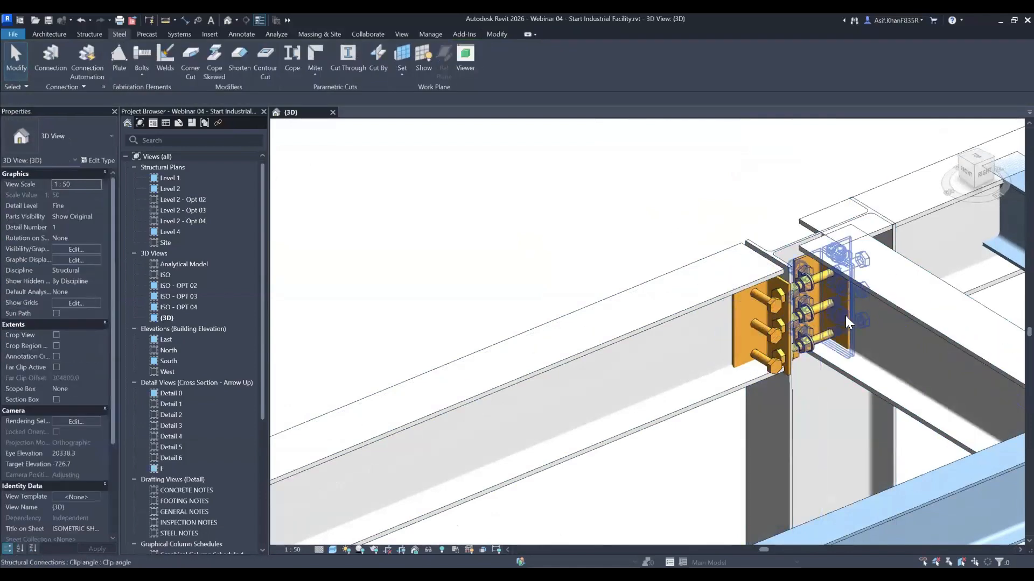
# - Select the new clip angle and open its connection type's parameters for editing
pyautogui.click(845, 316)
pyautogui.scroll(3, 852, 297)
pyautogui.keyDown('shift'); pyautogui.moveTo(853, 297); pyautogui.dragTo(858, 274, button='middle'); pyautogui.keyUp('shift')
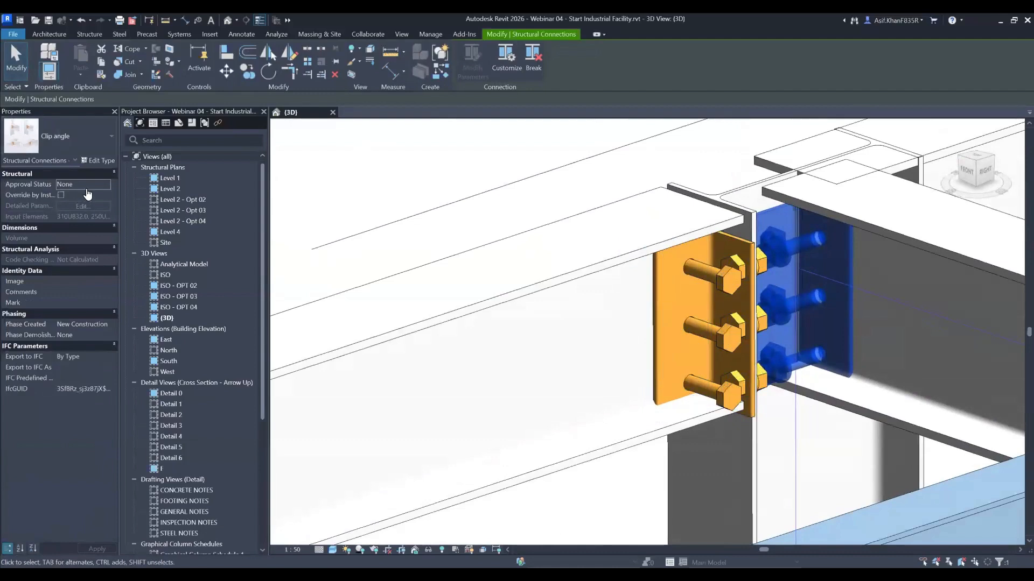
pyautogui.click(101, 161)
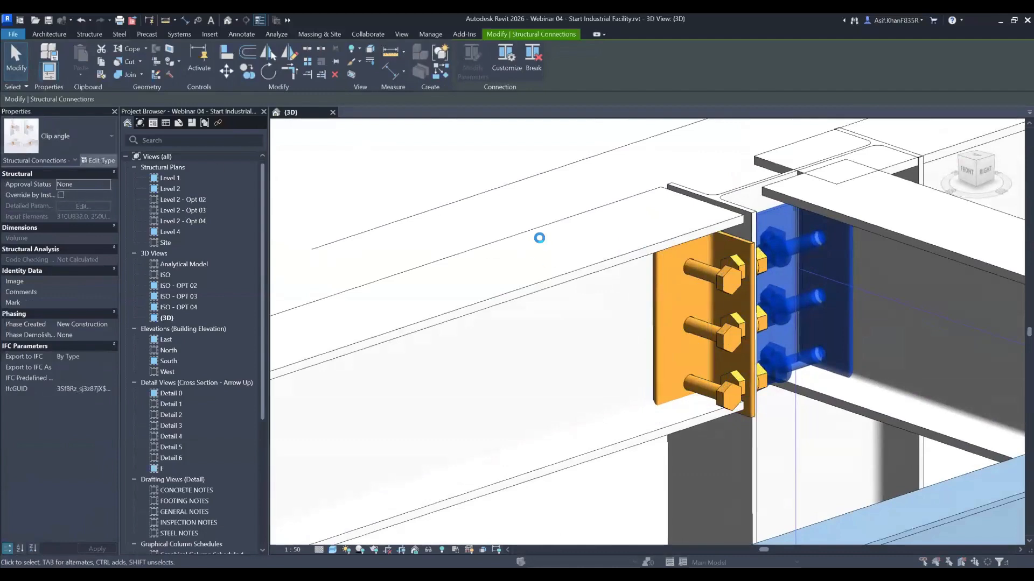
pyautogui.click(434, 179)
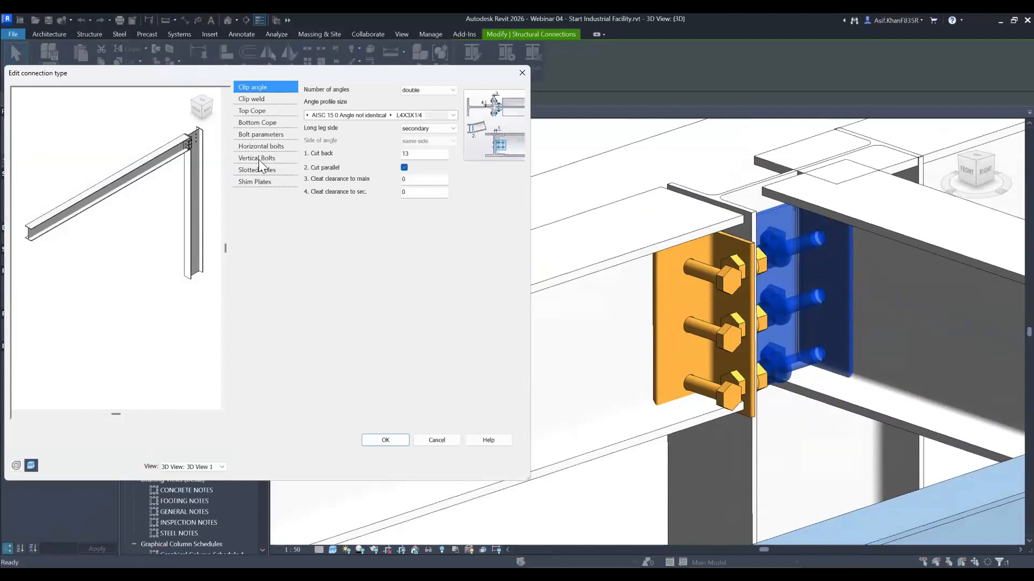
# - Set the Group 1 intermediate distance of the clip angle's vertical bolts to 65 and check it in the preview
pyautogui.click(259, 159)
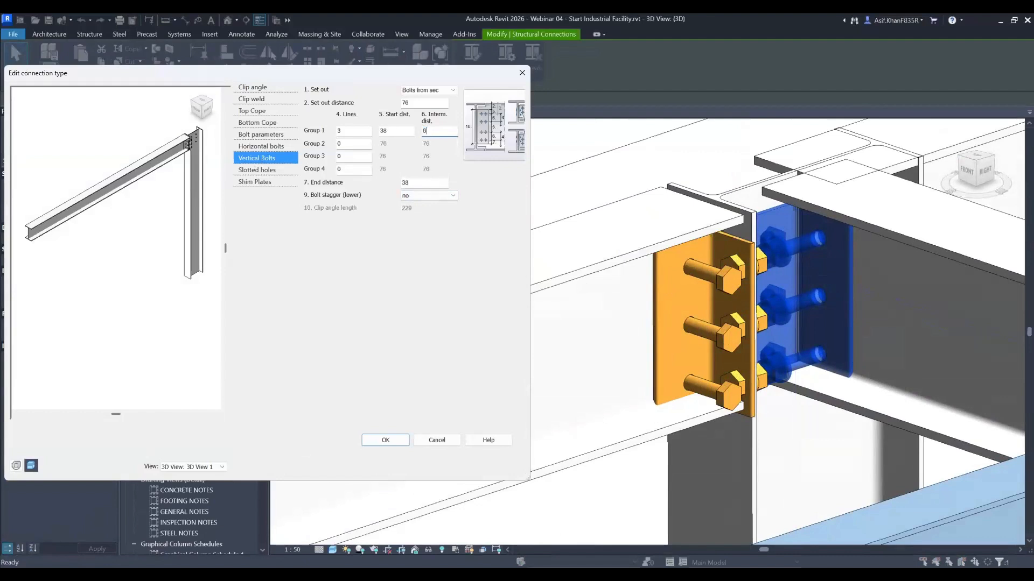
pyautogui.doubleClick(426, 131)
pyautogui.scroll(8, 188, 131)
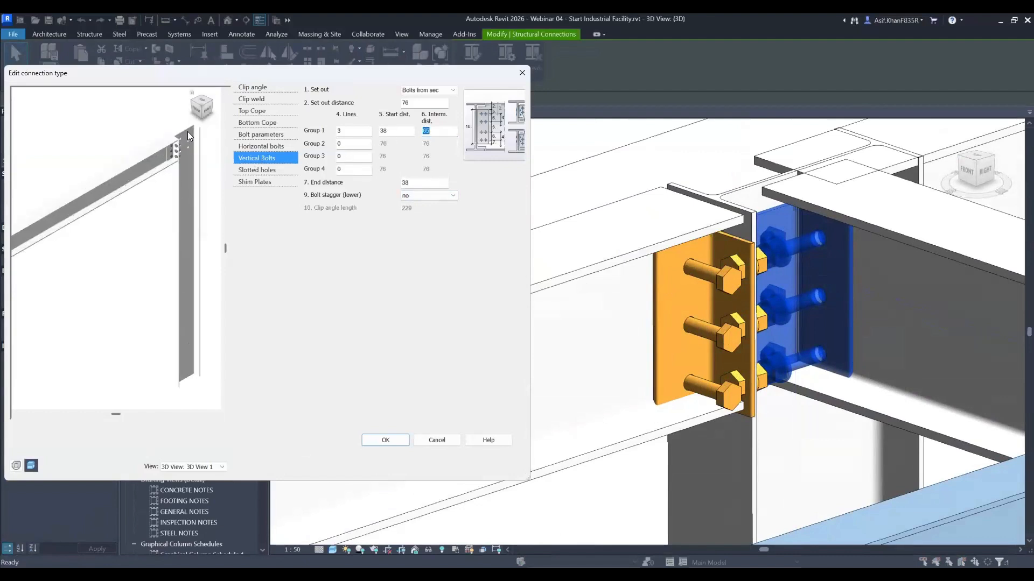
pyautogui.keyDown('shift'); pyautogui.moveTo(163, 240); pyautogui.dragTo(173, 199, button='middle'); pyautogui.keyUp('shift')
pyautogui.scroll(-2, 158, 231)
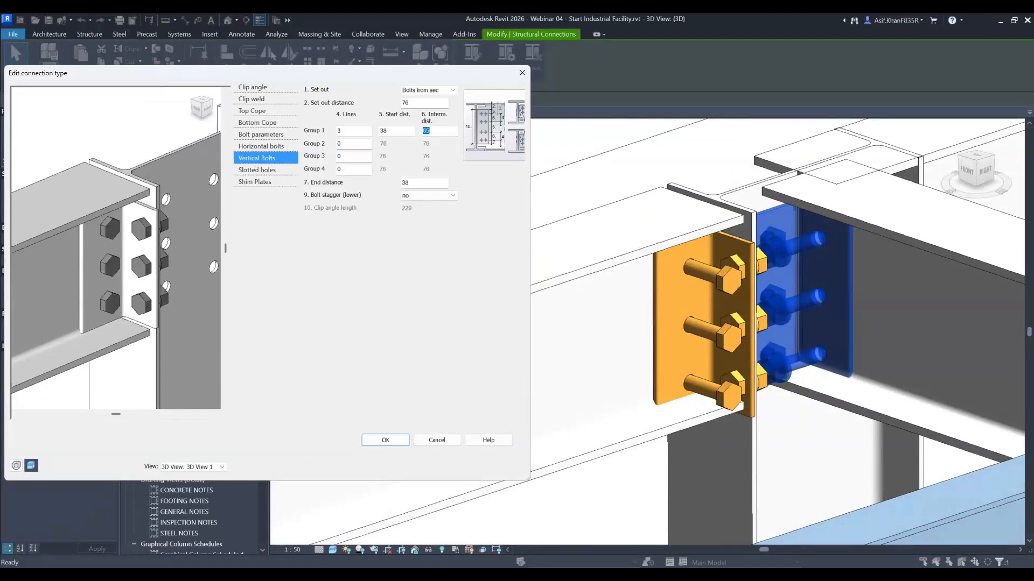
pyautogui.scroll(1, 89, 323)
pyautogui.moveTo(106, 320)
pyautogui.keyDown('shift'); pyautogui.mouseDown(button='middle')
pyautogui.moveTo(115, 301)
pyautogui.moveTo(109, 319)
pyautogui.mouseUp(button='middle'); pyautogui.keyUp('shift')
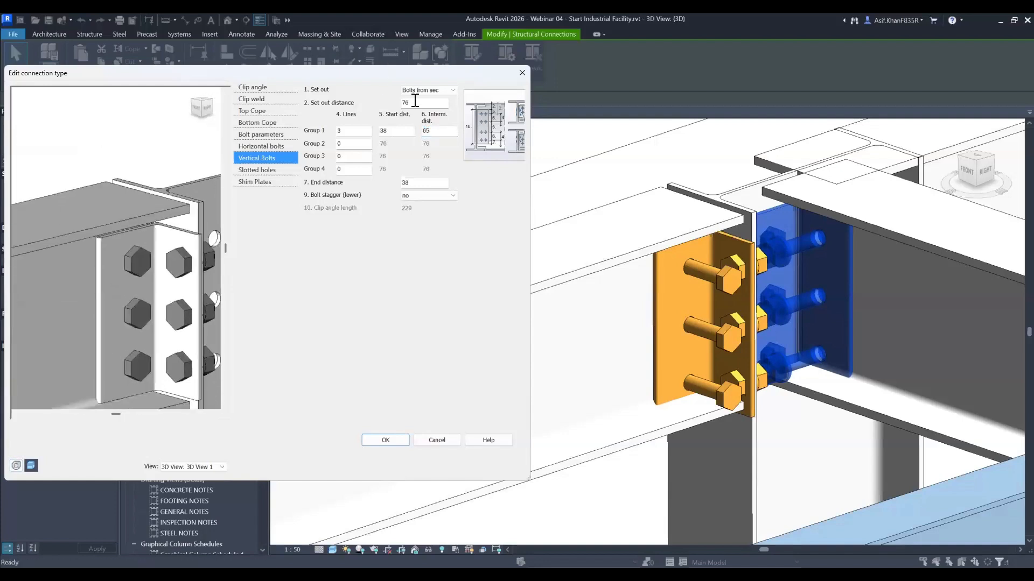
pyautogui.scroll(-2, 170, 176)
pyautogui.keyDown('shift'); pyautogui.moveTo(170, 178); pyautogui.dragTo(155, 253, button='middle'); pyautogui.keyUp('shift')
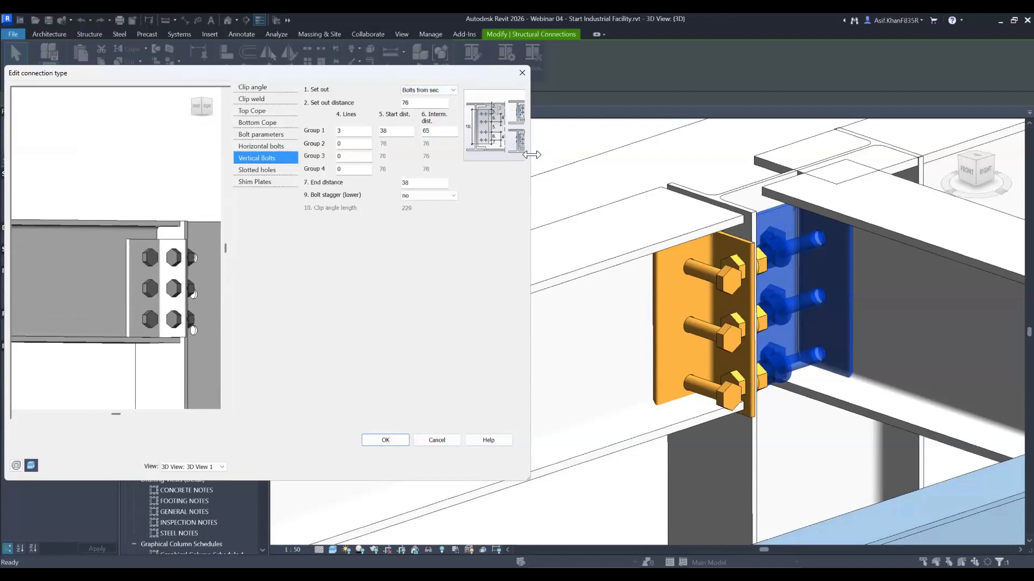
# - Set the vertical bolts' set out to Middle and apply the changes to the Clip angle type
pyautogui.moveTo(530, 89); pyautogui.dragTo(627, 91)
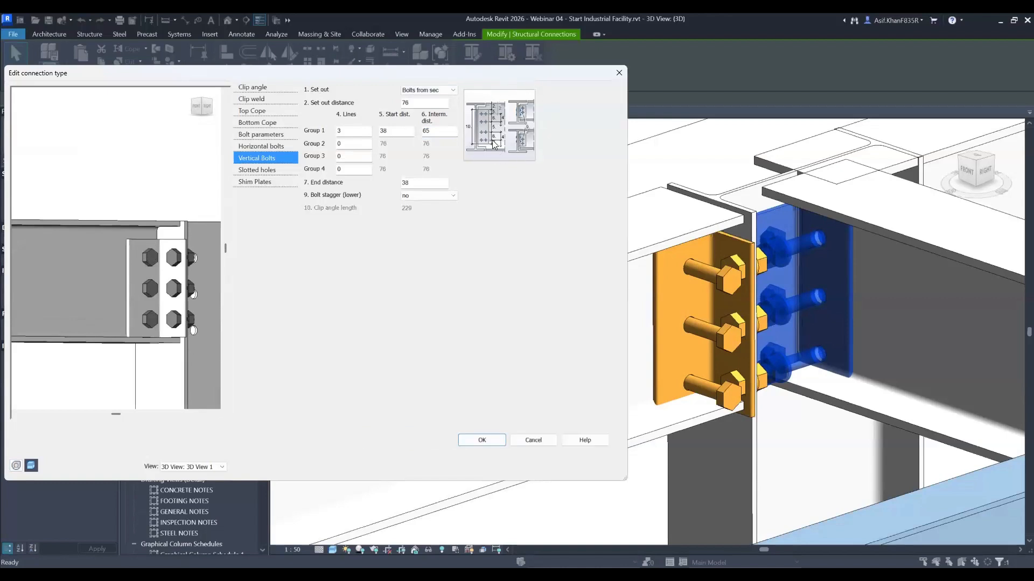
pyautogui.click(437, 91)
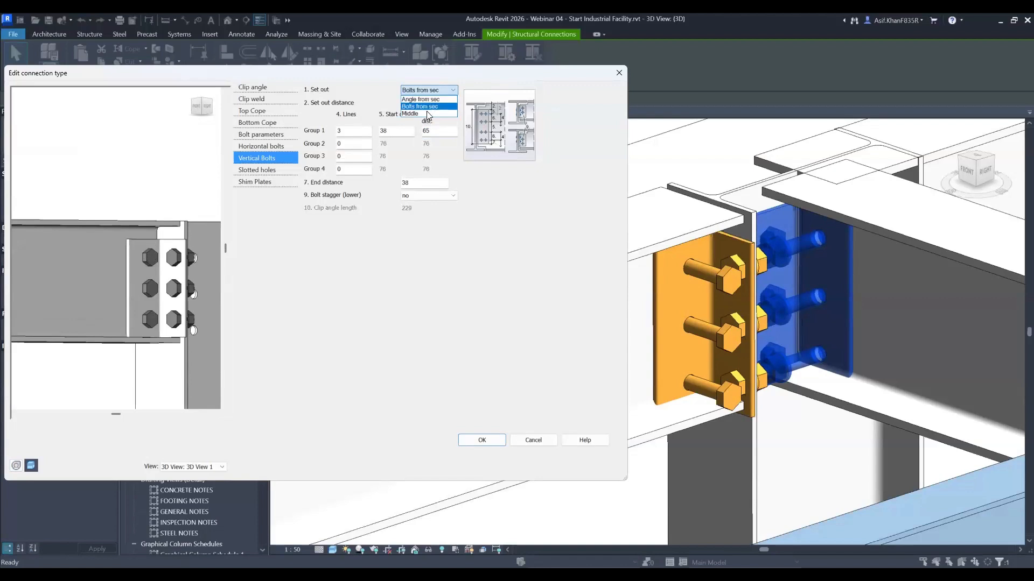
pyautogui.click(427, 113)
pyautogui.keyDown('shift'); pyautogui.moveTo(195, 310); pyautogui.dragTo(194, 276, button='middle'); pyautogui.keyUp('shift')
pyautogui.scroll(3, 190, 231)
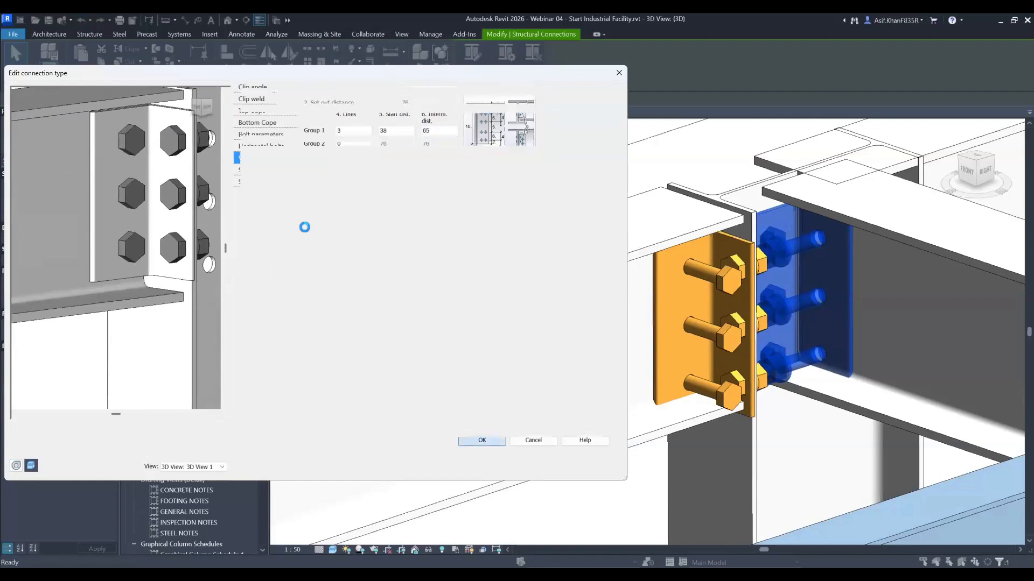
pyautogui.click(446, 466)
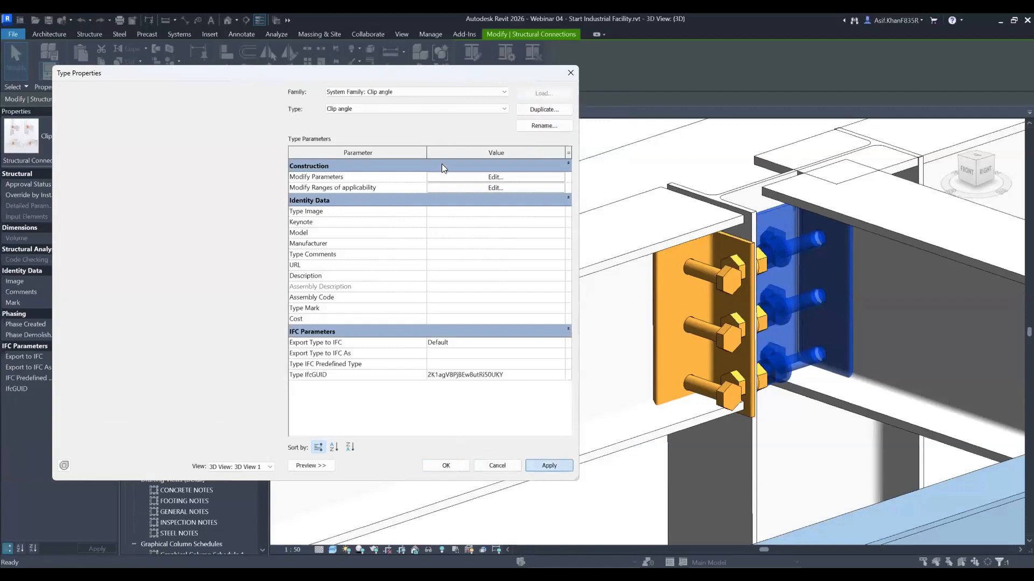
pyautogui.press('Escape')
# - Examine the revised clip angles at the column and where the secondary beams meet the platform girder
pyautogui.scroll(-3, 715, 255)
pyautogui.keyDown('shift'); pyautogui.moveTo(731, 319); pyautogui.dragTo(889, 216, button='middle'); pyautogui.keyUp('shift')
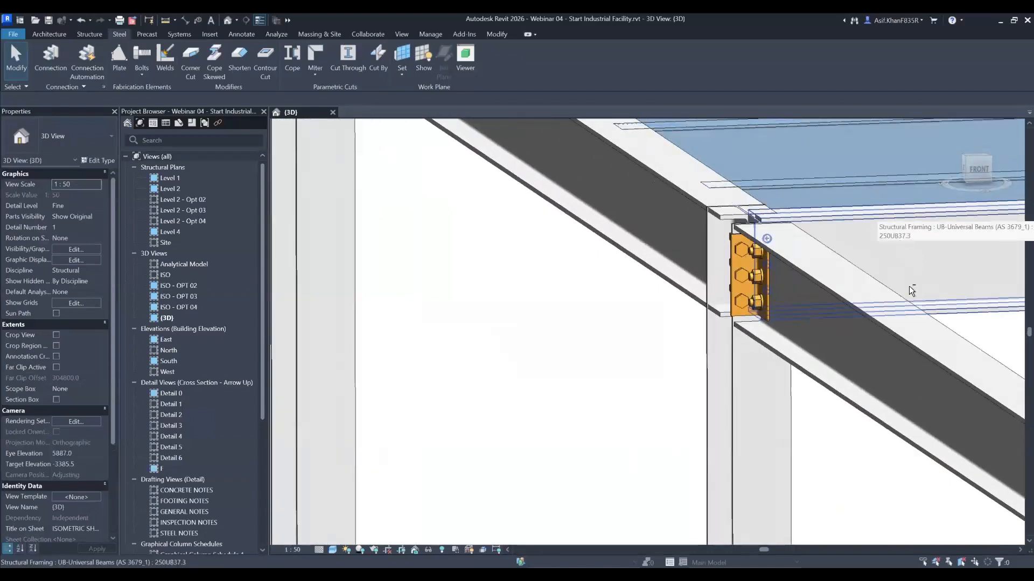
pyautogui.scroll(-3, 563, 358)
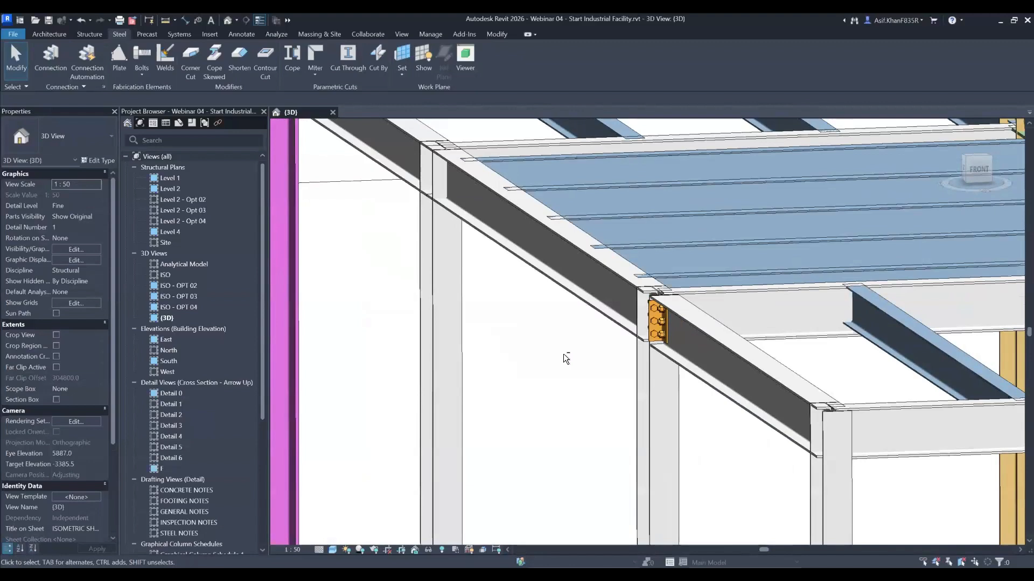
pyautogui.scroll(-3, 551, 344)
pyautogui.keyDown('shift'); pyautogui.moveTo(547, 412); pyautogui.dragTo(512, 260, button='middle'); pyautogui.keyUp('shift')
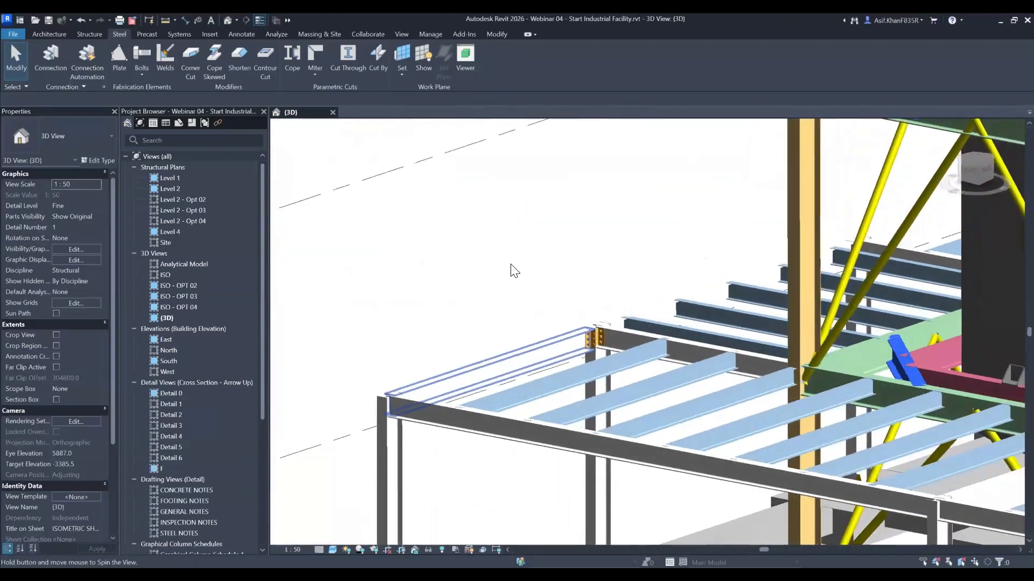
pyautogui.scroll(-3, 615, 371)
pyautogui.moveTo(592, 268); pyautogui.dragTo(515, 242, button='middle')
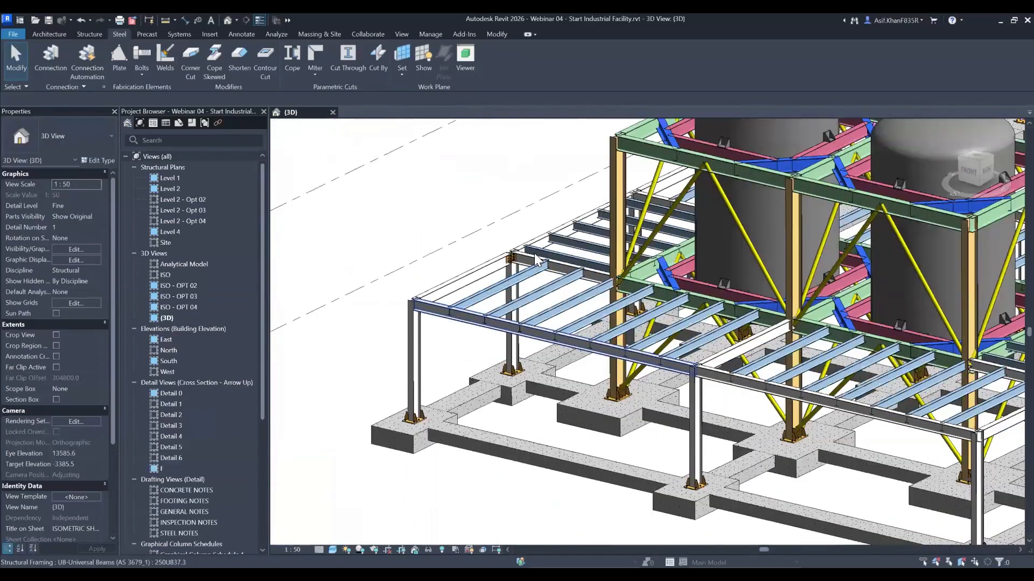
pyautogui.scroll(4, 548, 296)
pyautogui.scroll(6, 553, 319)
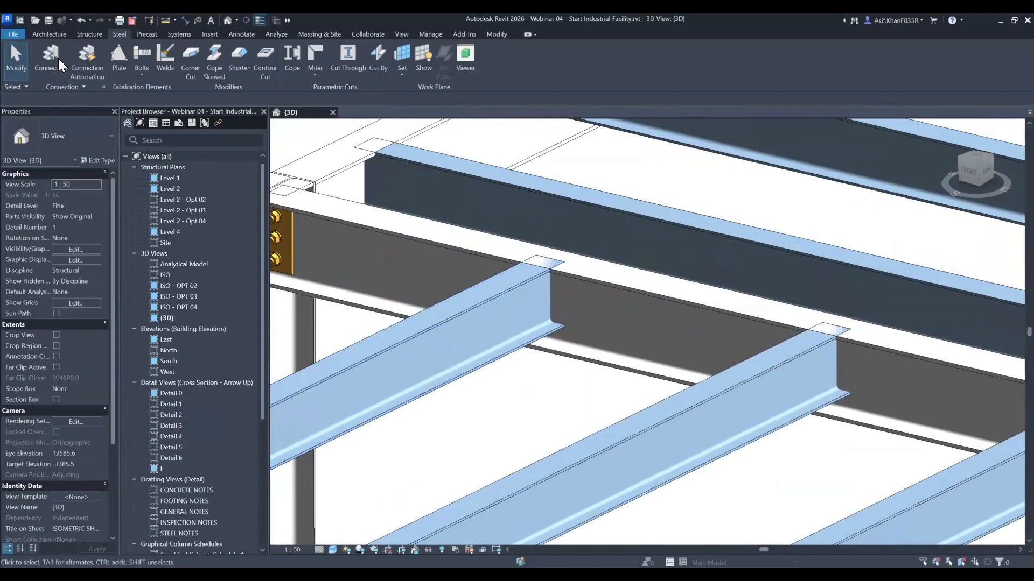
# - Place a Clip angle connection between the 250UB37.3 girder and the first secondary beam next to the column
pyautogui.click(57, 58)
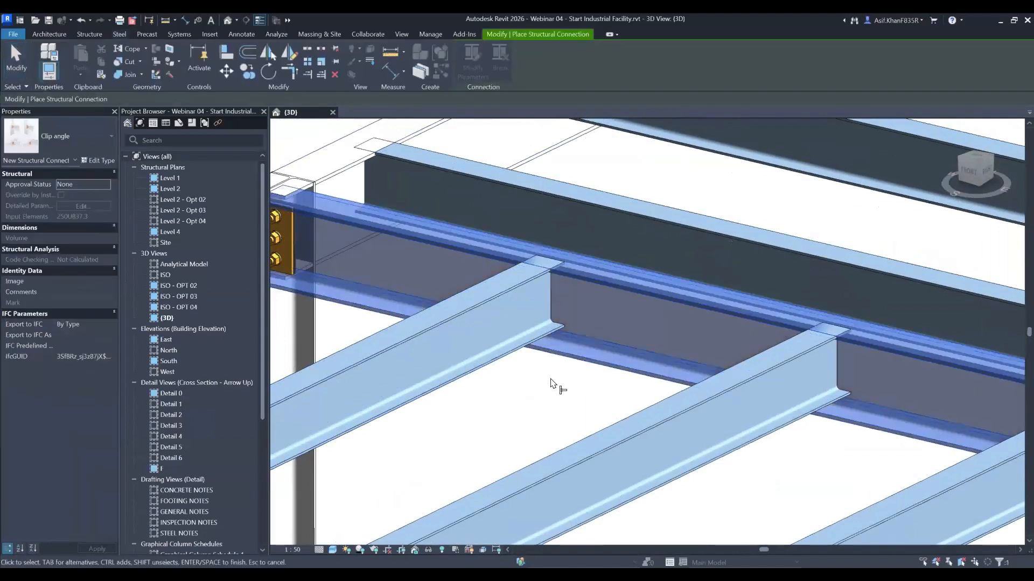
pyautogui.press('Escape')
pyautogui.scroll(-5, 539, 350)
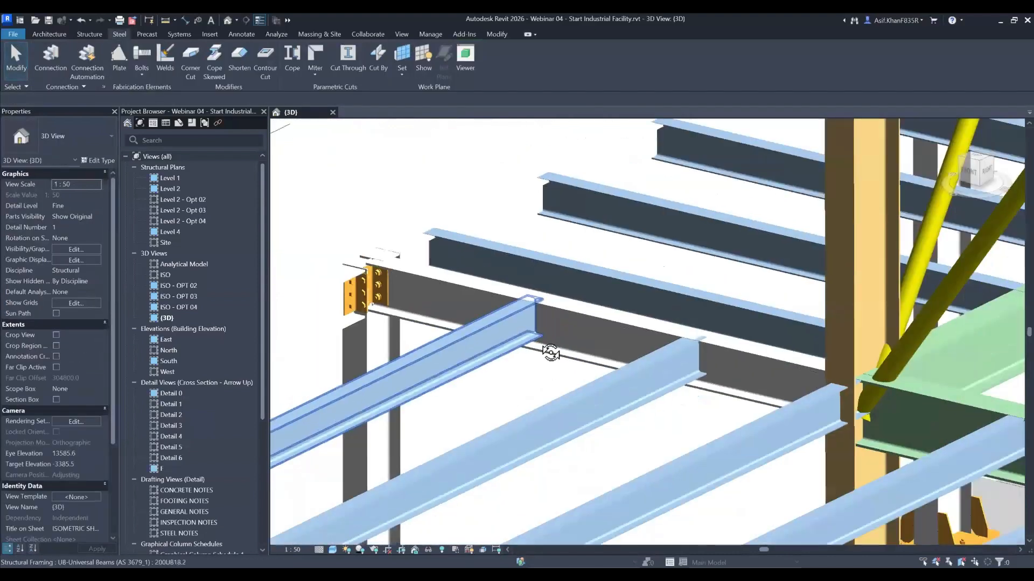
pyautogui.keyDown('shift'); pyautogui.moveTo(521, 361); pyautogui.dragTo(534, 344, button='middle'); pyautogui.keyUp('shift')
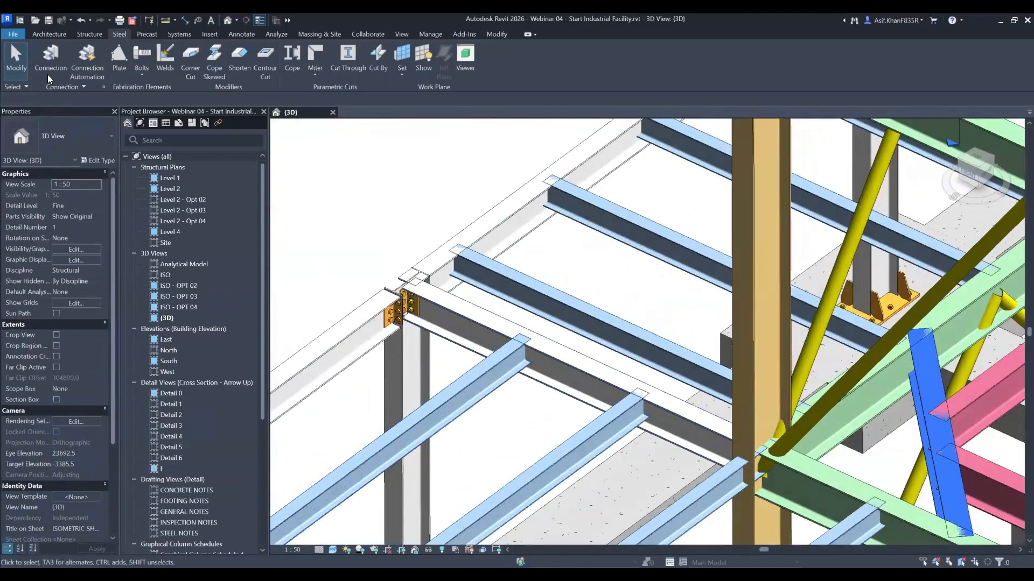
pyautogui.scroll(3, 524, 350)
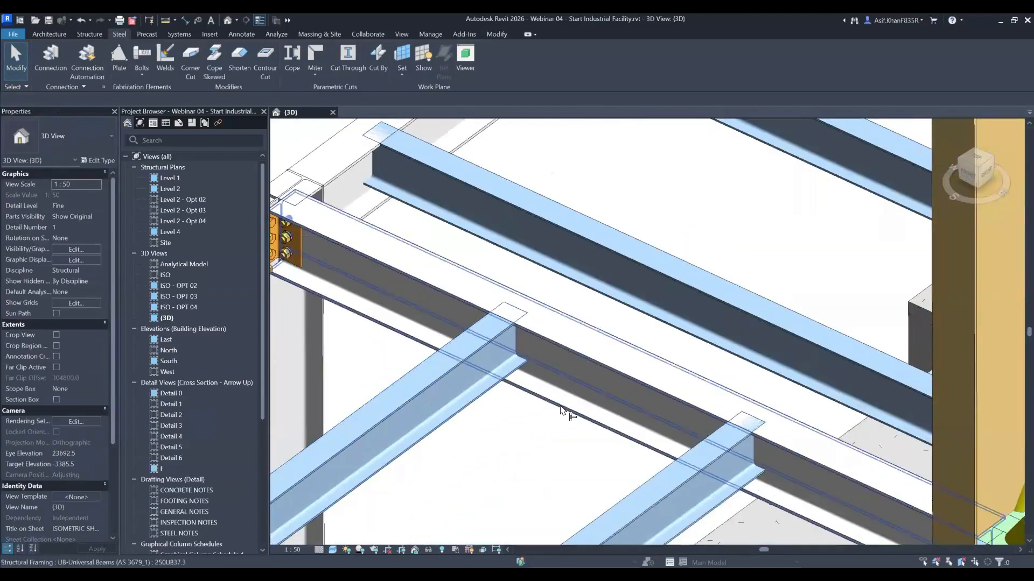
pyautogui.click(485, 422)
pyautogui.keyDown('shift'); pyautogui.moveTo(520, 396); pyautogui.dragTo(478, 278, button='middle'); pyautogui.keyUp('shift')
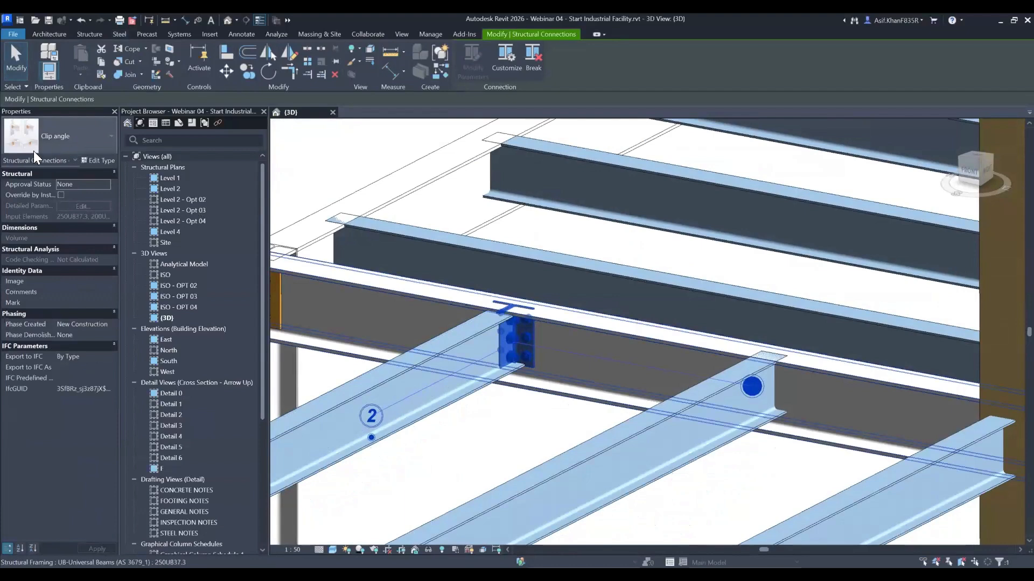
# - Change the secondary beam's connection type from Clip angle to Shear plate
pyautogui.click(56, 141)
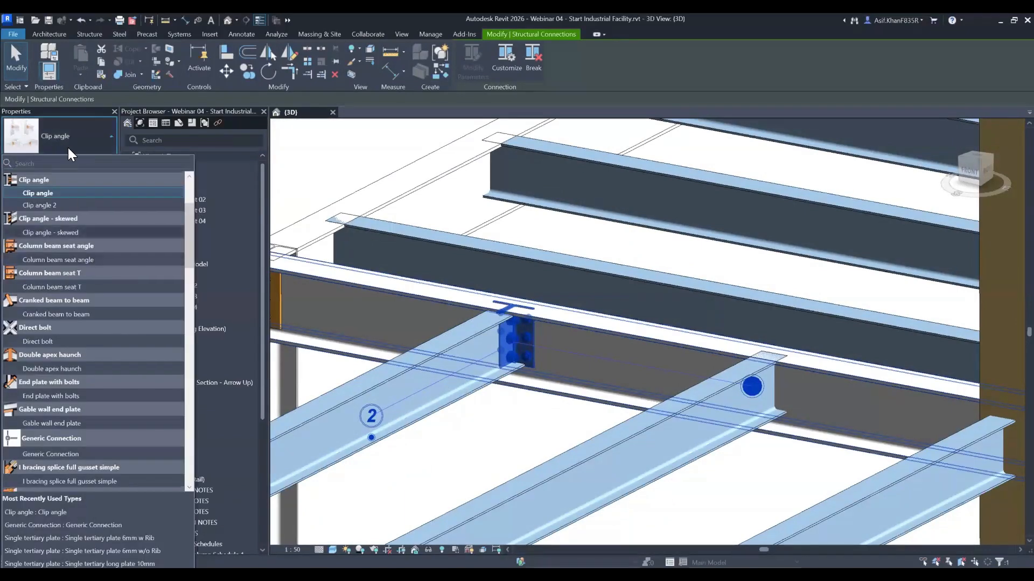
pyautogui.write('shear')
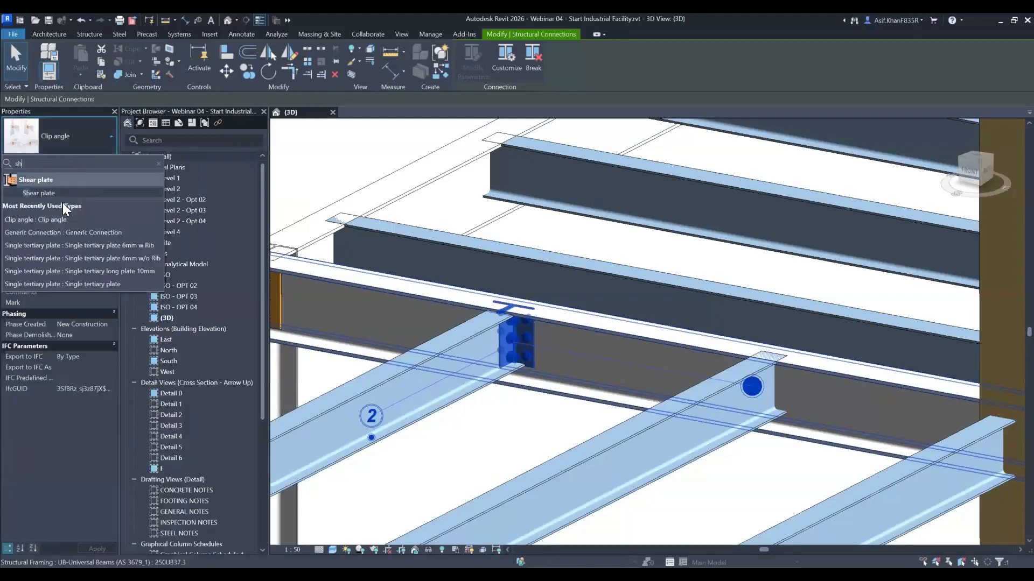
pyautogui.click(52, 195)
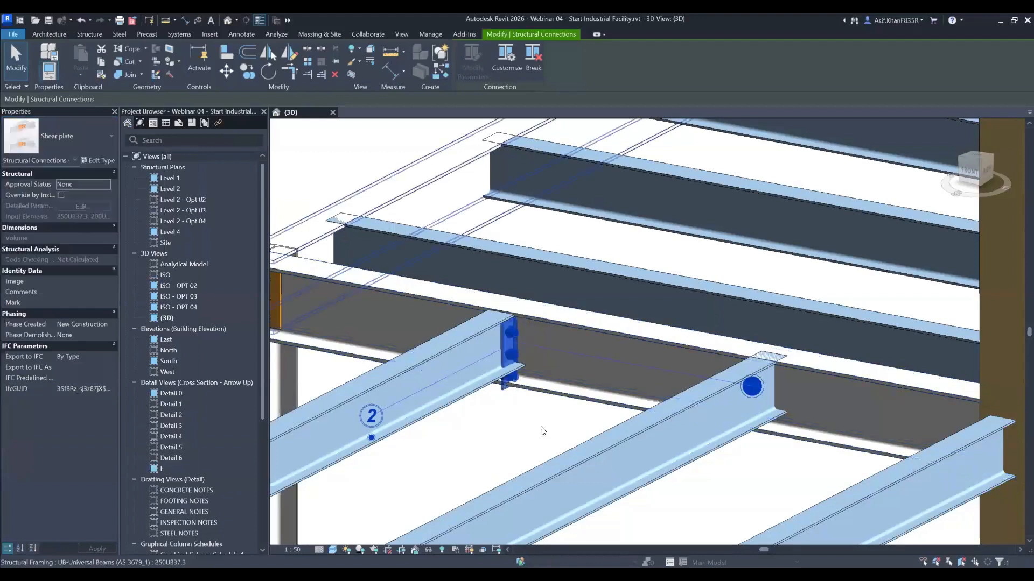
pyautogui.click(516, 448)
# - Select the shear plate at the secondary beam's end and open its connection type's parameters for editing
pyautogui.scroll(5, 509, 354)
pyautogui.moveTo(544, 361)
pyautogui.keyDown('shift'); pyautogui.mouseDown(button='middle')
pyautogui.moveTo(554, 327)
pyautogui.moveTo(582, 383)
pyautogui.moveTo(528, 366)
pyautogui.moveTo(535, 355)
pyautogui.mouseUp(button='middle'); pyautogui.keyUp('shift')
pyautogui.click(527, 365)
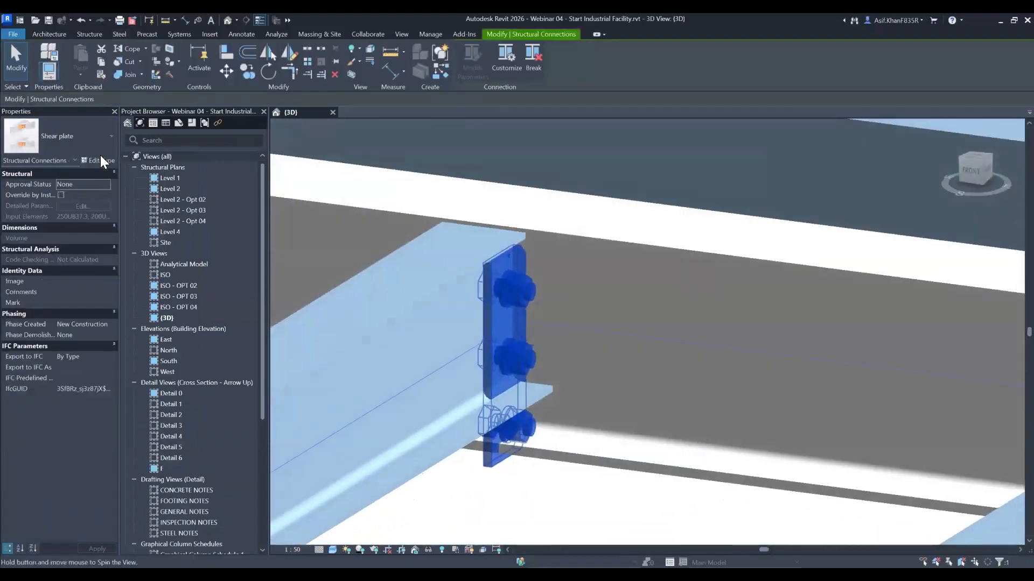
pyautogui.click(99, 162)
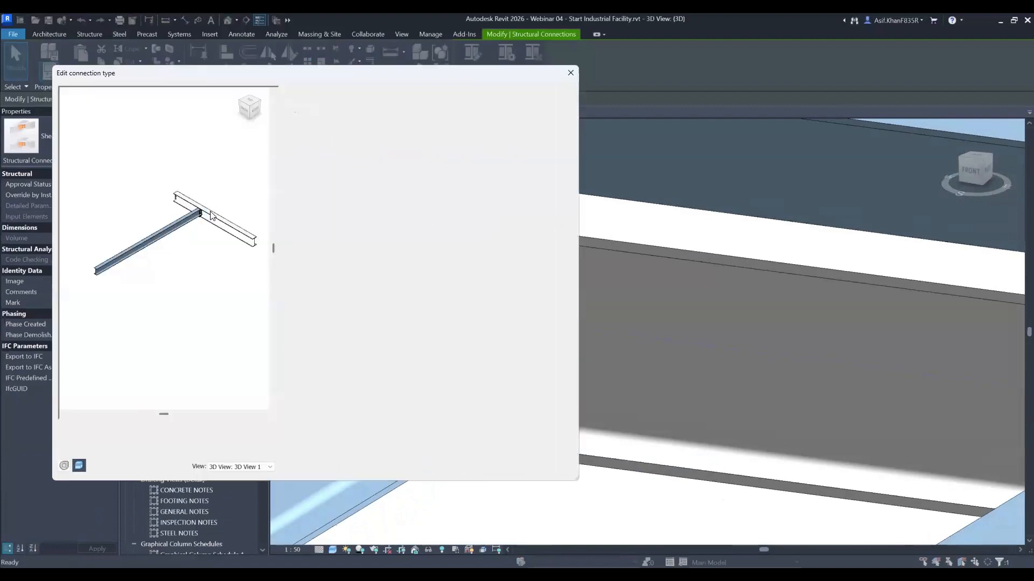
# - Set the shear plate connection's vertical bolts to 2 lines in Group 1
pyautogui.scroll(8, 204, 217)
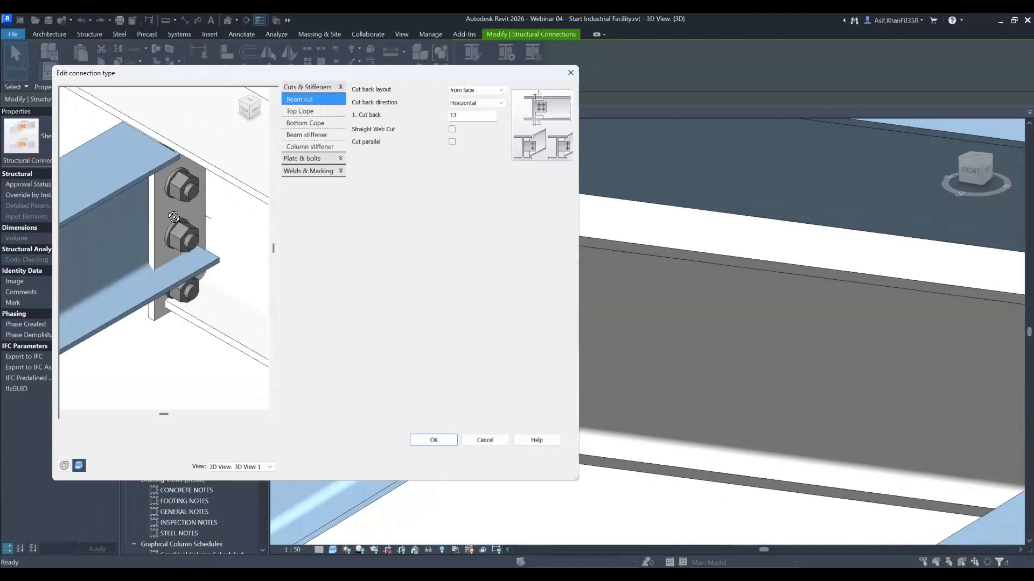
pyautogui.scroll(-10, 174, 222)
pyautogui.moveTo(215, 213); pyautogui.dragTo(168, 270, button='middle')
pyautogui.scroll(3, 167, 271)
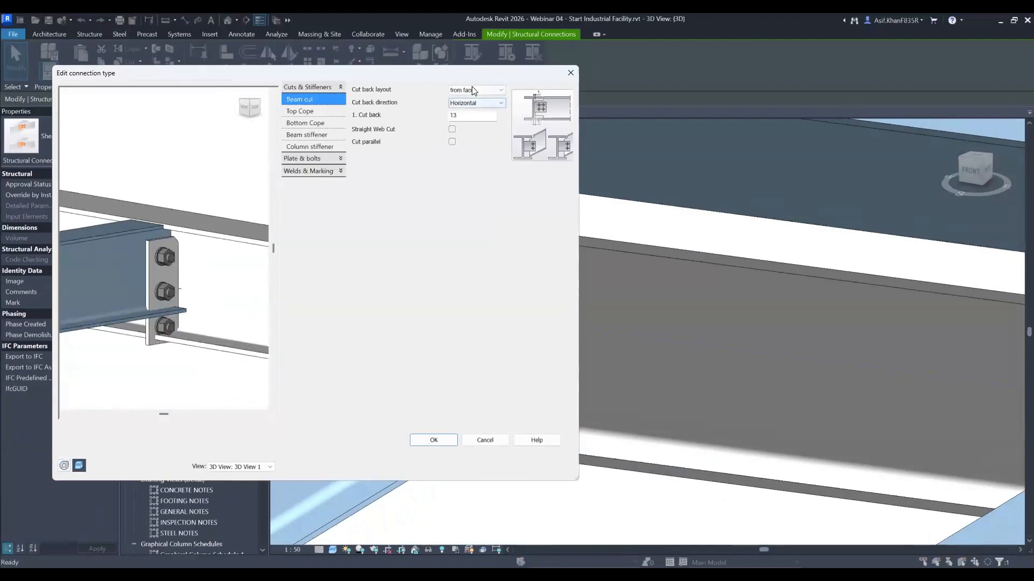
pyautogui.click(313, 160)
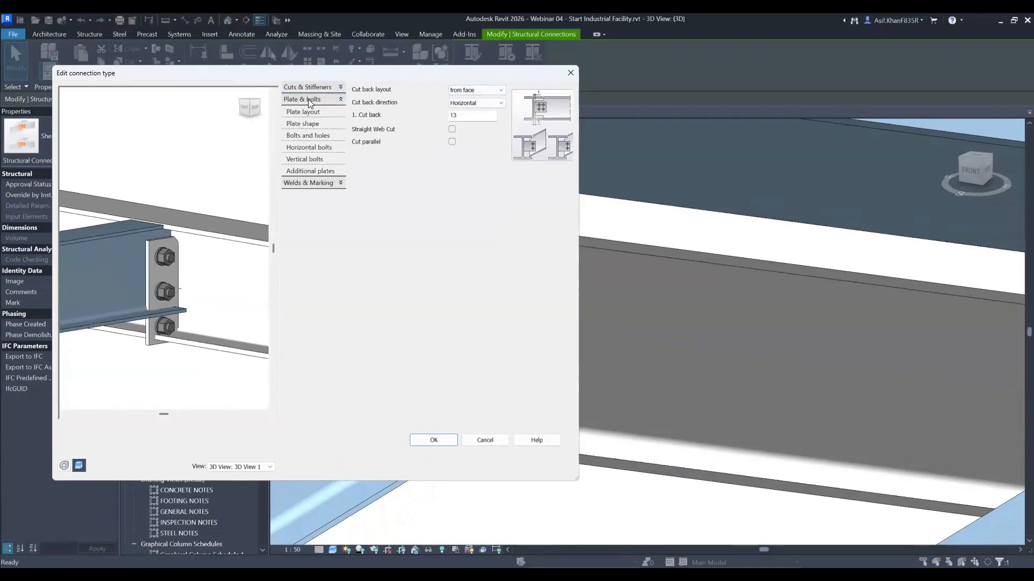
pyautogui.click(308, 116)
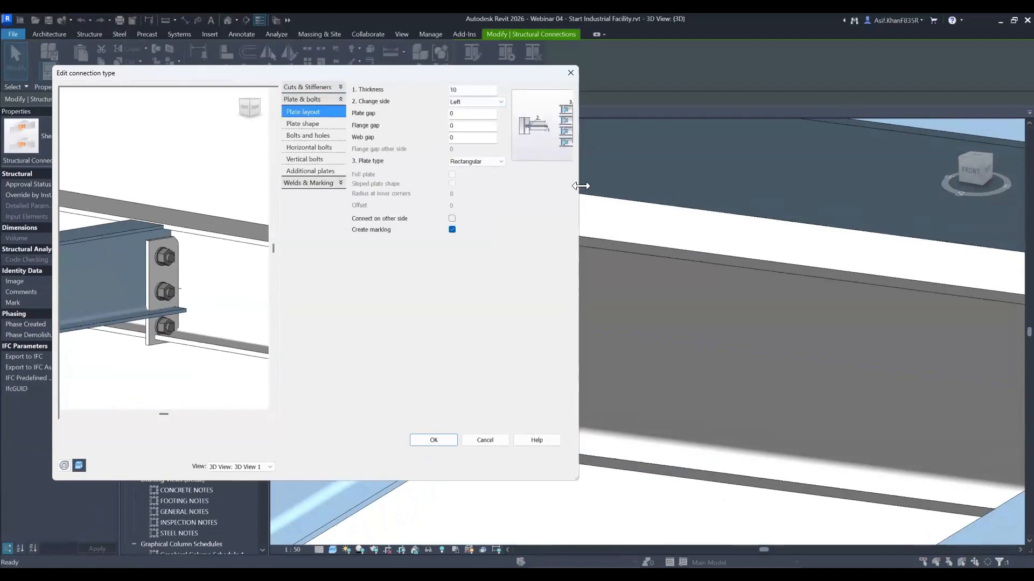
pyautogui.moveTo(580, 188); pyautogui.dragTo(640, 188)
pyautogui.click(304, 159)
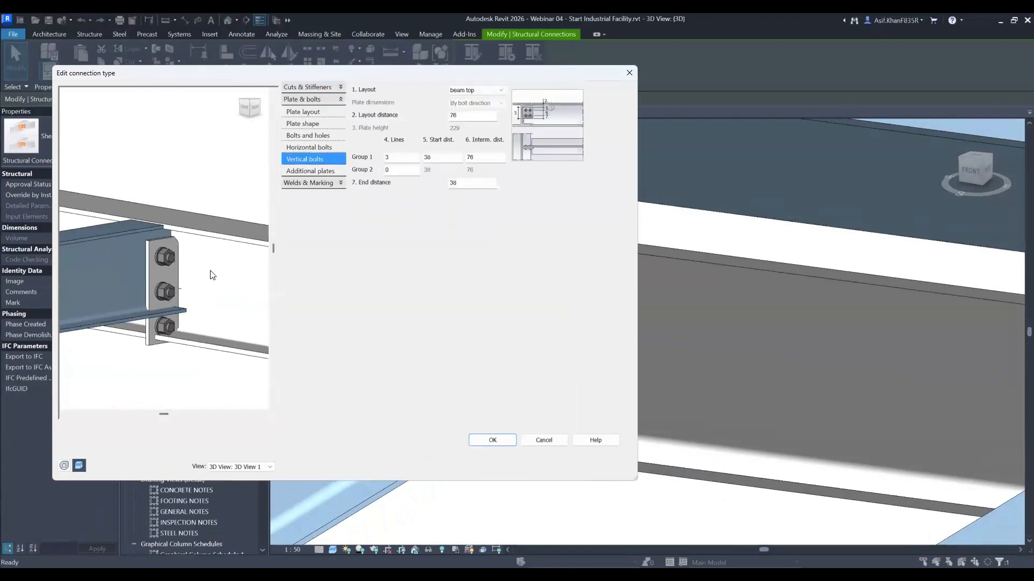
pyautogui.doubleClick(398, 157)
pyautogui.press('Return')
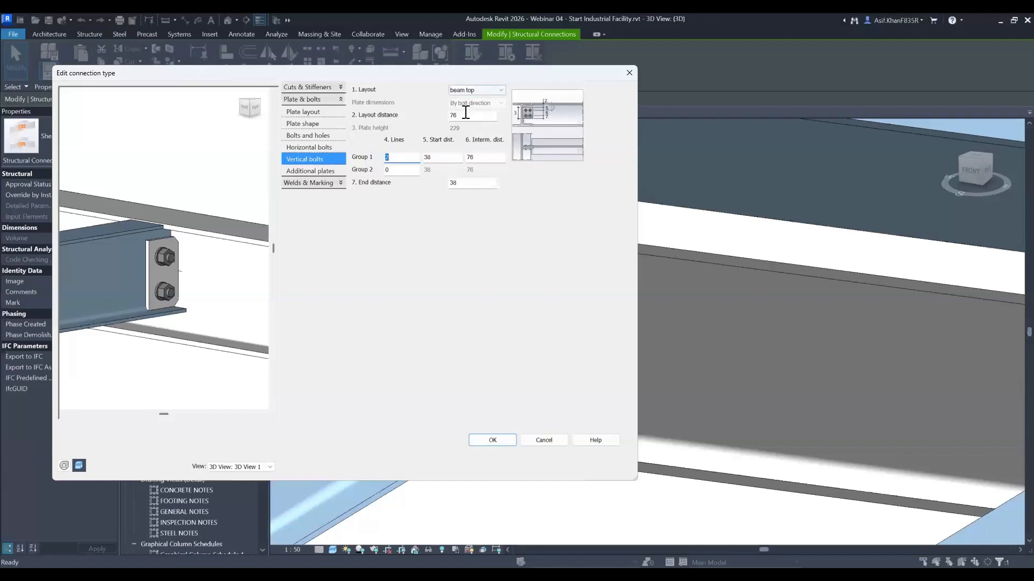
# - Set the vertical bolts' layout distance to 50 and accept the shear plate type changes
pyautogui.doubleClick(445, 116)
pyautogui.write('50')
pyautogui.press('Return')
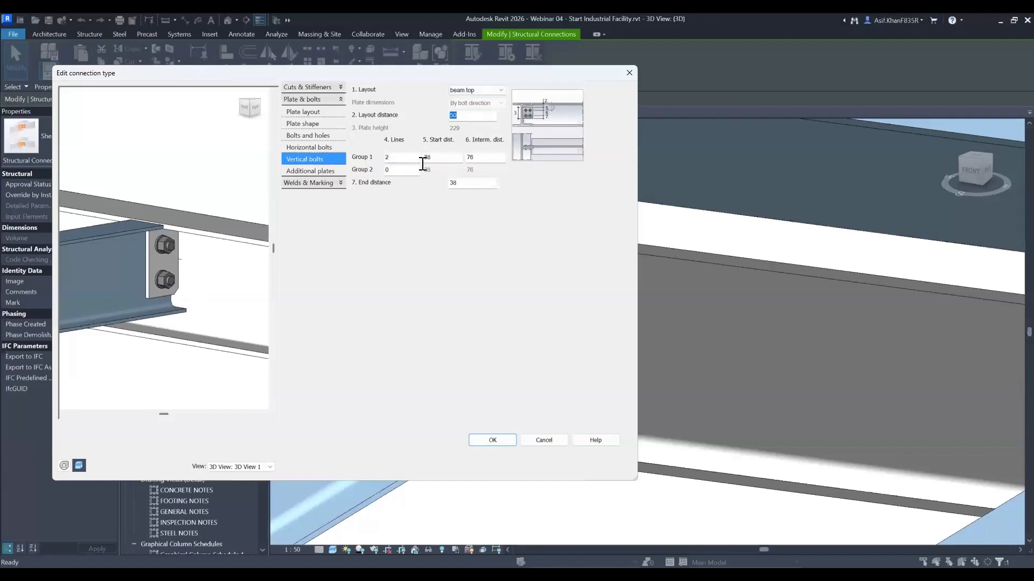
pyautogui.click(491, 442)
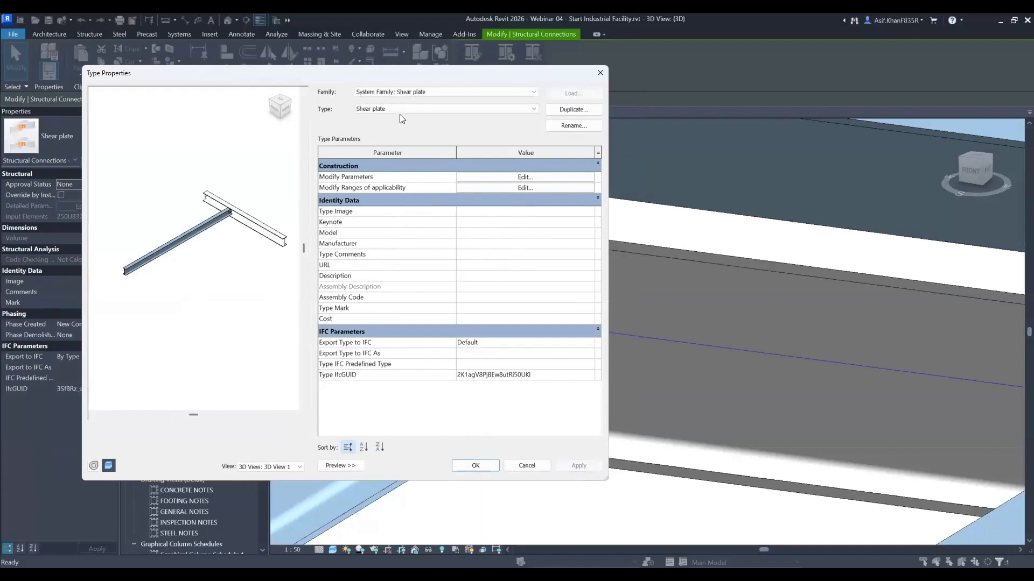
pyautogui.click(483, 467)
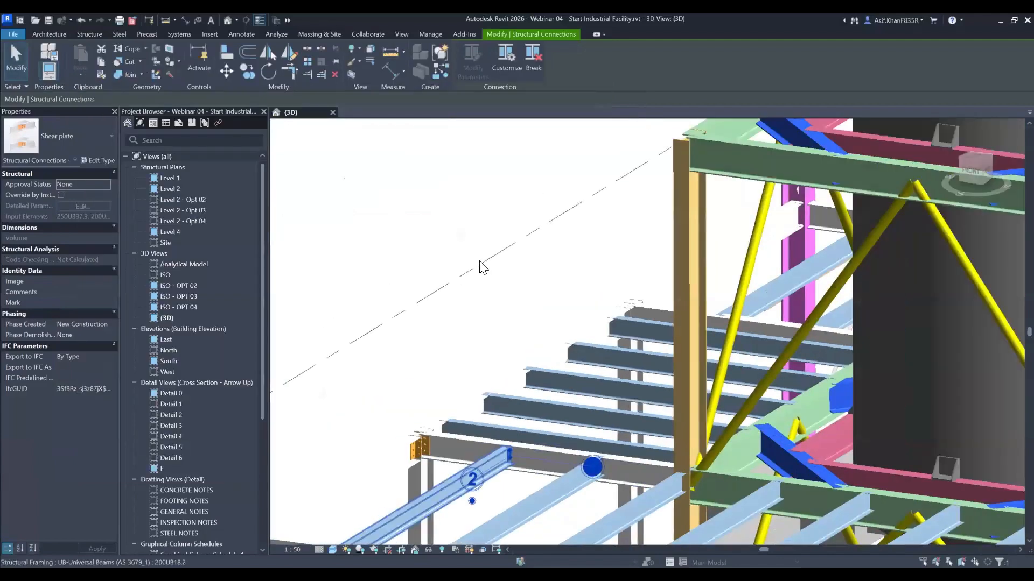
# - Examine the edited shear plate connection at the joist end and the neighbouring unconnected joists
pyautogui.moveTo(464, 312); pyautogui.dragTo(449, 212, button='middle')
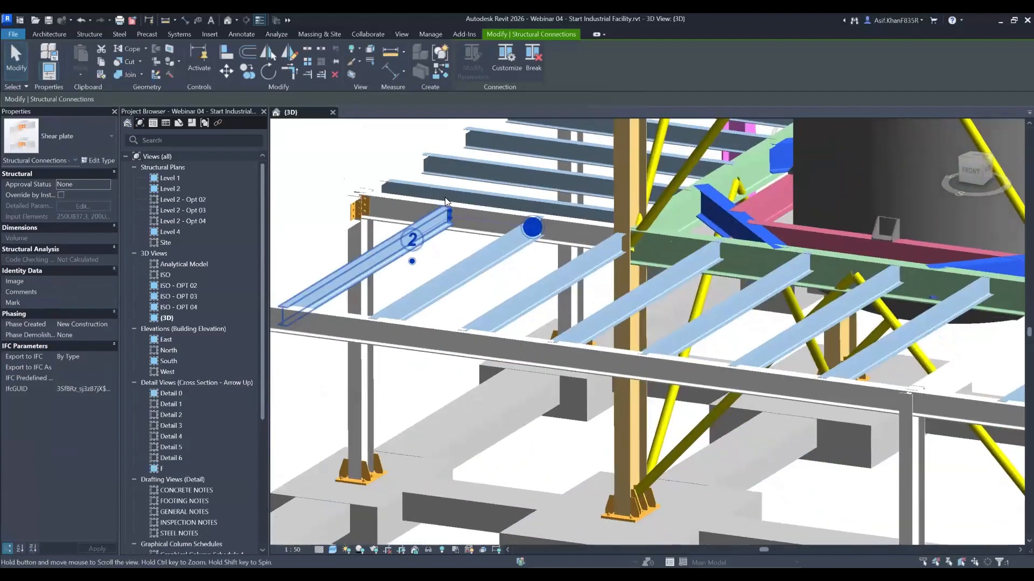
pyautogui.scroll(5, 506, 315)
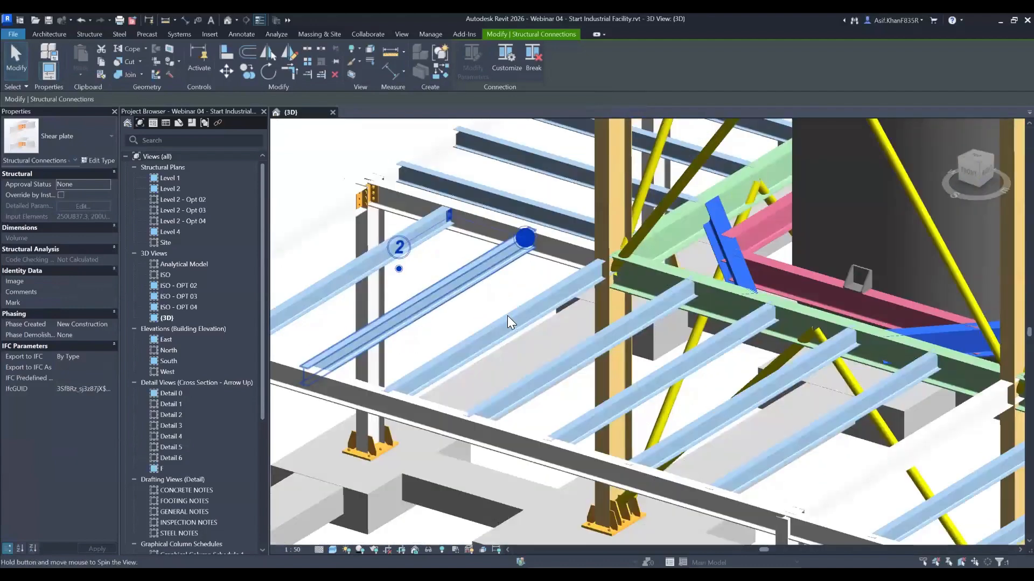
pyautogui.press('Escape')
pyautogui.scroll(1, 507, 270)
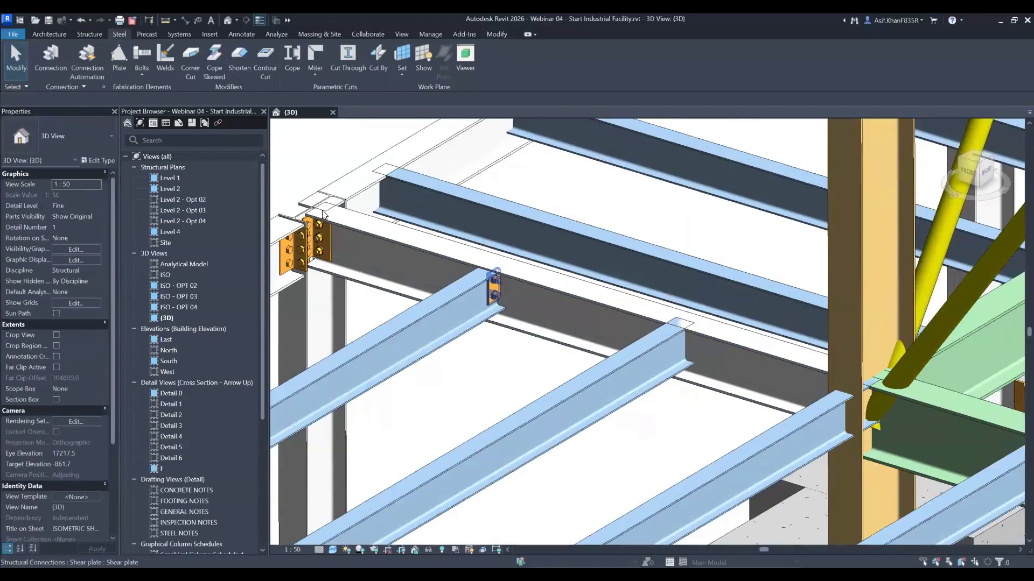
pyautogui.rightClick(441, 186)
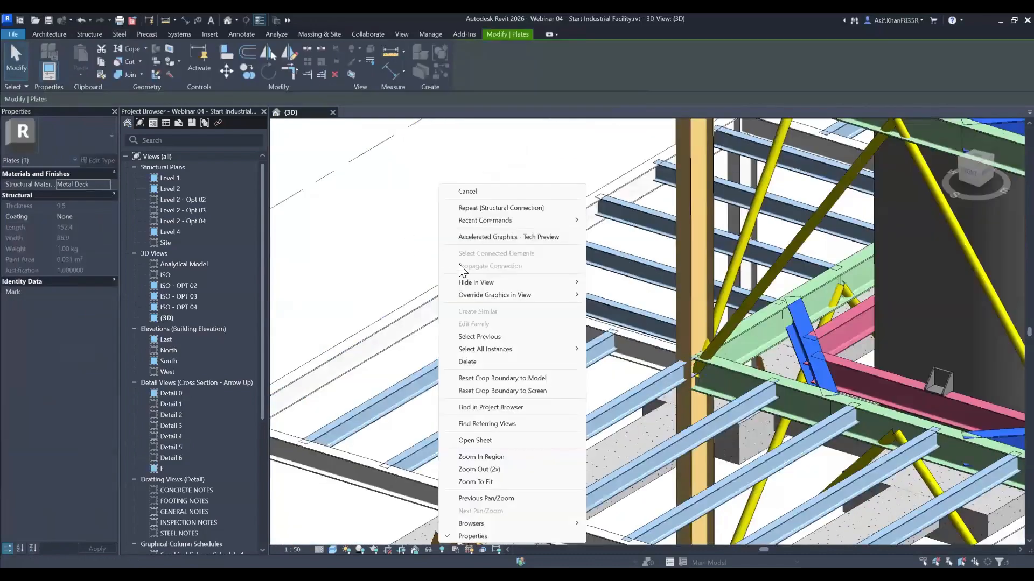
pyautogui.press('Escape')
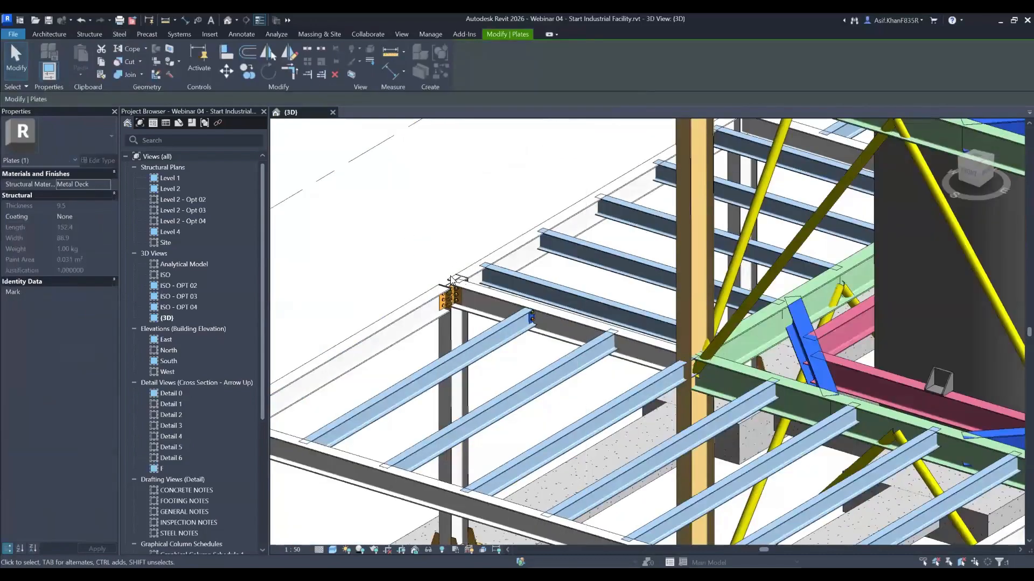
pyautogui.scroll(-1, 453, 276)
pyautogui.scroll(-2, 477, 284)
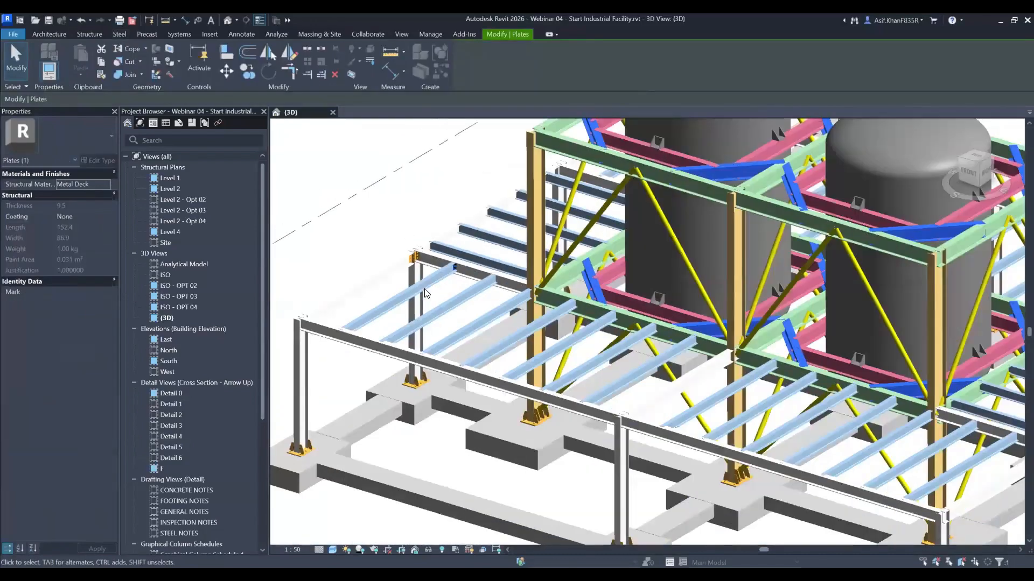
pyautogui.scroll(3, 425, 294)
pyautogui.click(452, 285)
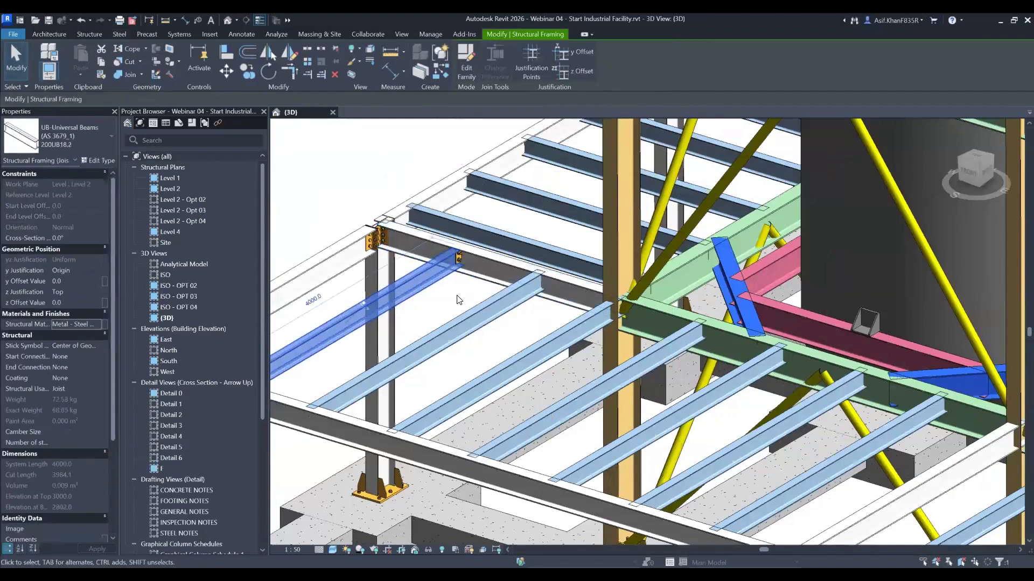
# - Temporarily hide both storage tanks in the 3D view to expose the surrounding steel frame
pyautogui.scroll(-2, 459, 299)
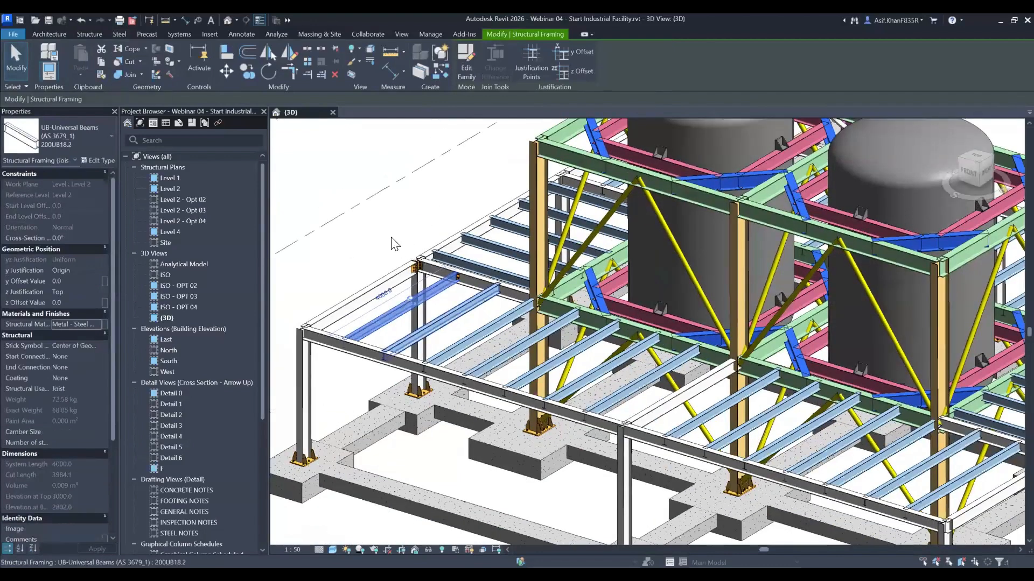
pyautogui.scroll(-2, 493, 323)
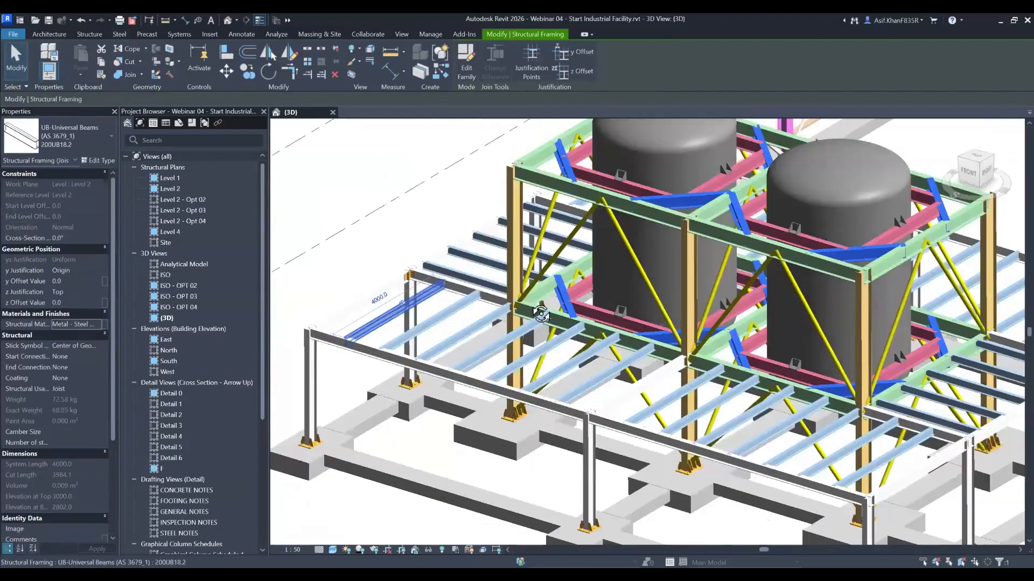
pyautogui.scroll(-2, 360, 297)
pyautogui.scroll(2, 619, 214)
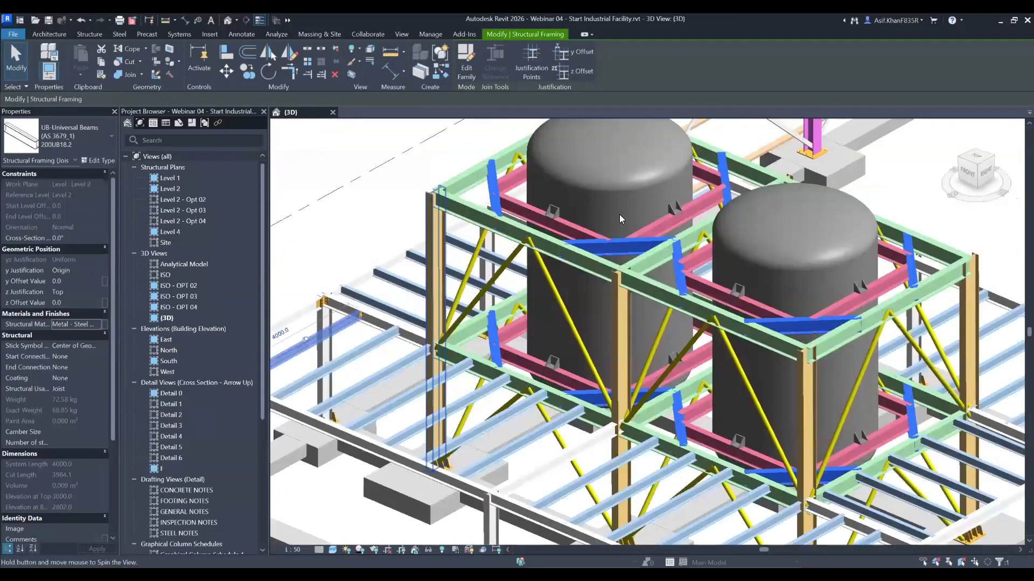
pyautogui.moveTo(629, 190); pyautogui.dragTo(576, 234, button='middle')
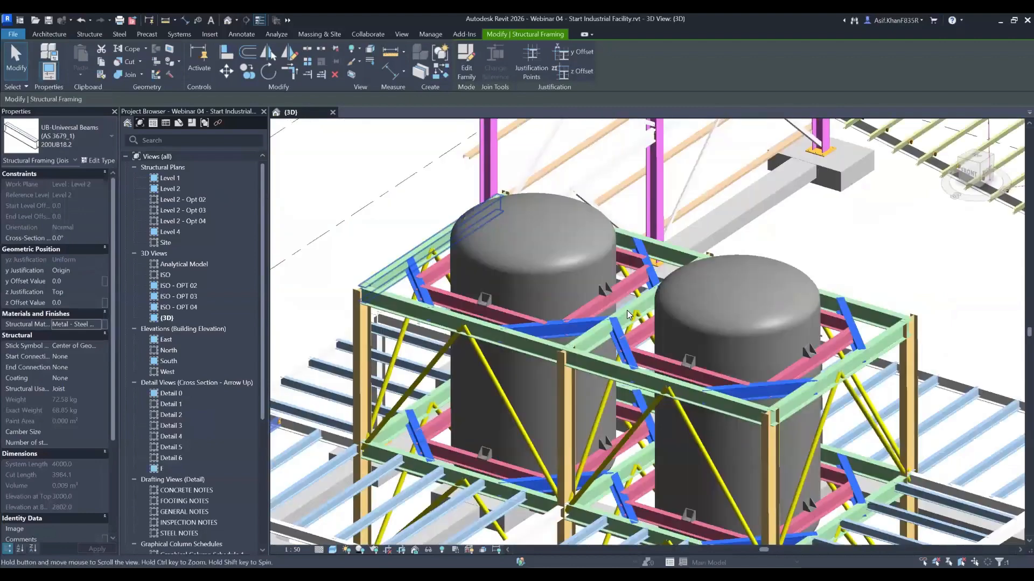
pyautogui.scroll(4, 418, 263)
pyautogui.moveTo(418, 264); pyautogui.dragTo(626, 282, button='middle')
pyautogui.scroll(-4, 648, 296)
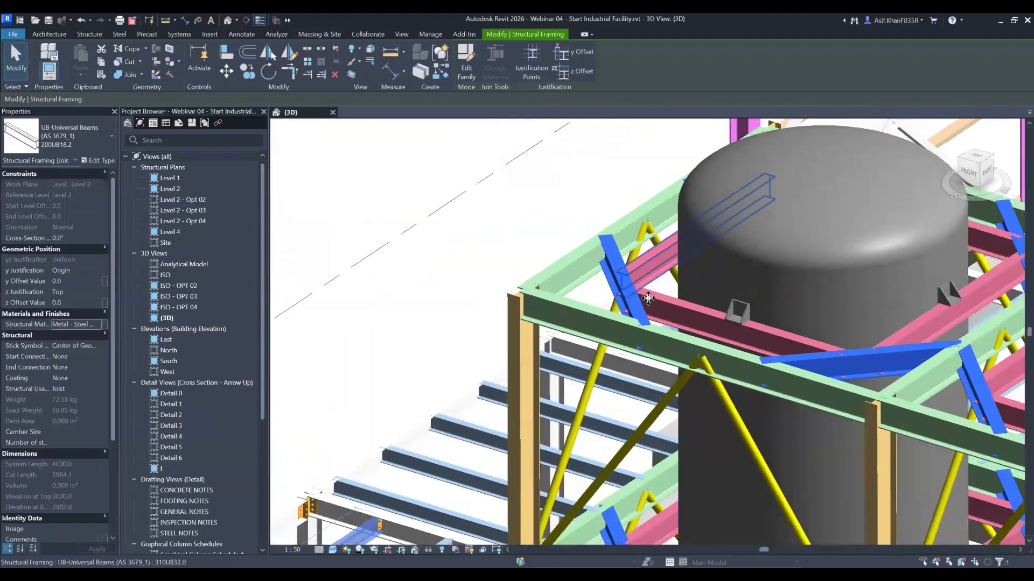
pyautogui.scroll(-2, 769, 380)
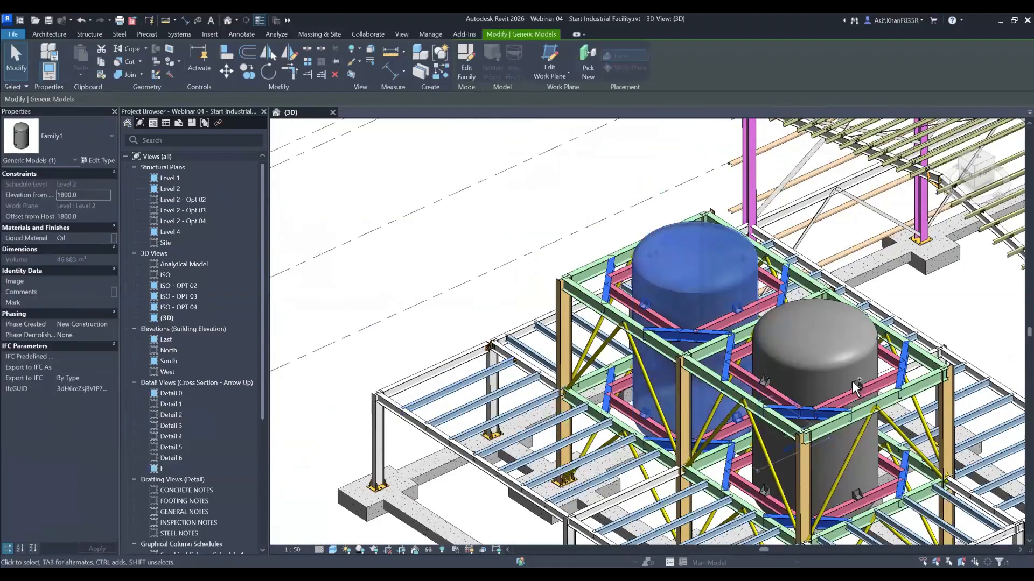
pyautogui.keyDown('ctrl'); pyautogui.click(852, 380); pyautogui.keyUp('ctrl')
pyautogui.keyDown('ctrl'); pyautogui.click(844, 380); pyautogui.keyUp('ctrl')
pyautogui.press('h')
pyautogui.press('h')
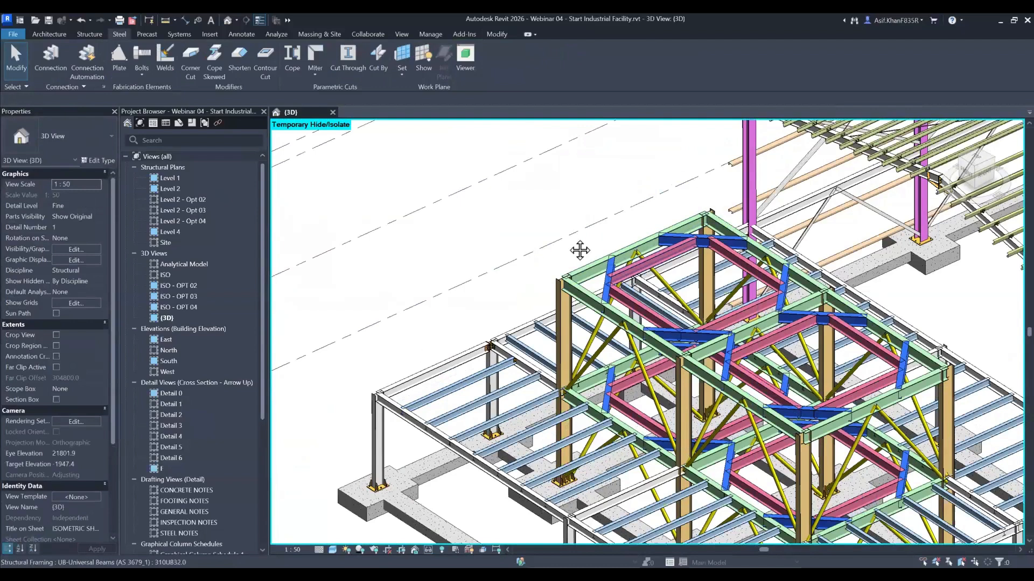
# - Place a Shear splice plate connection between the top green perimeter beam and the blue diagonal corner beam
pyautogui.scroll(5, 673, 279)
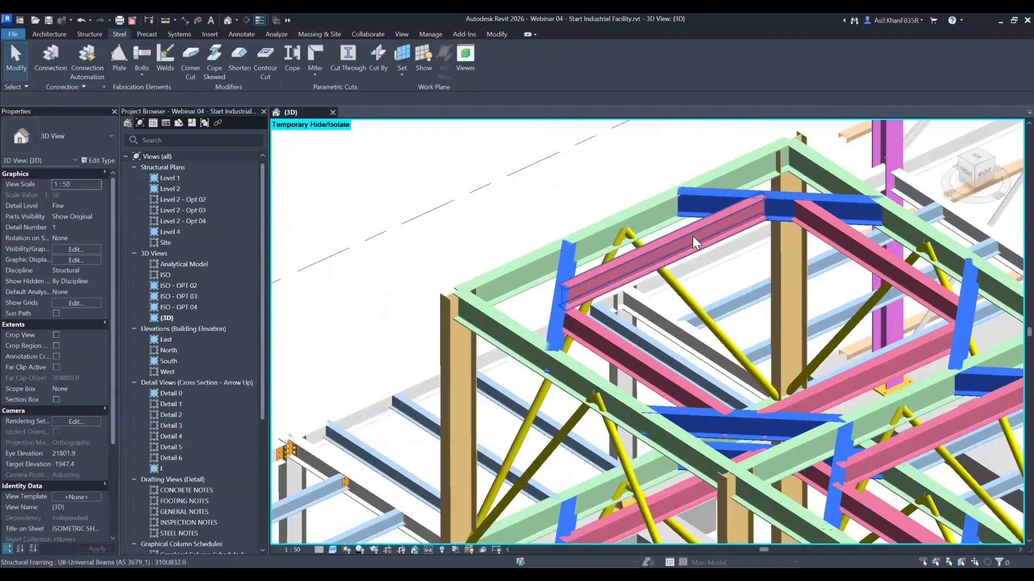
pyautogui.scroll(3, 720, 274)
pyautogui.keyDown('shift'); pyautogui.moveTo(780, 218); pyautogui.dragTo(710, 223, button='middle'); pyautogui.keyUp('shift')
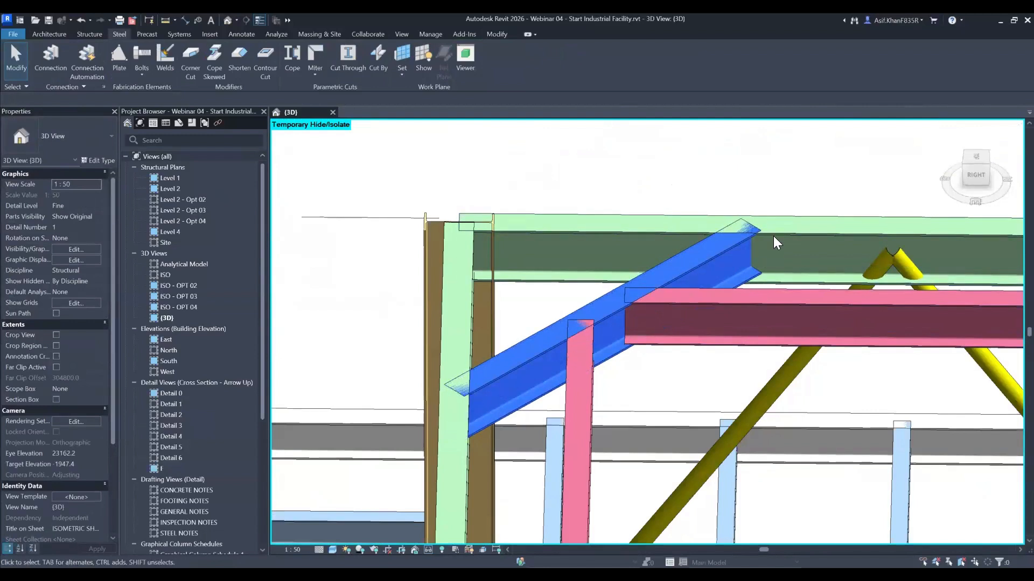
pyautogui.click(48, 62)
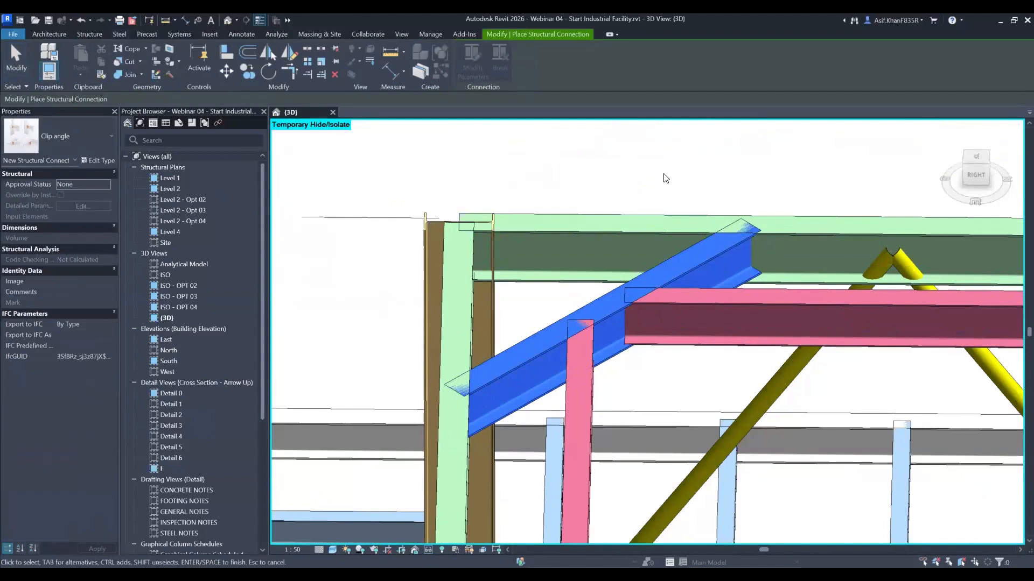
pyautogui.scroll(-5, 610, 179)
pyautogui.keyDown('shift'); pyautogui.moveTo(625, 189); pyautogui.dragTo(75, 139, button='middle'); pyautogui.keyUp('shift')
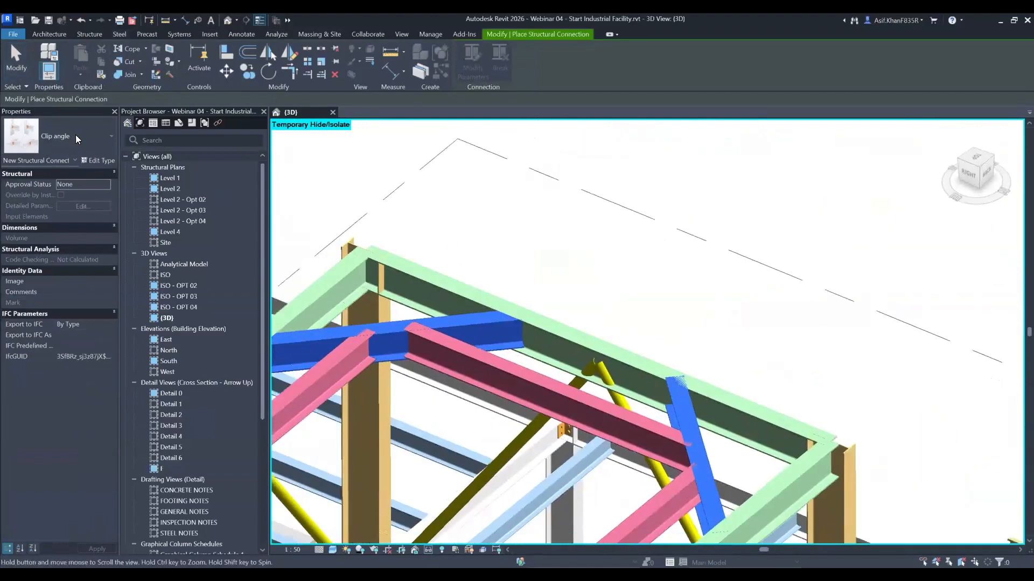
pyautogui.click(75, 137)
pyautogui.write('she')
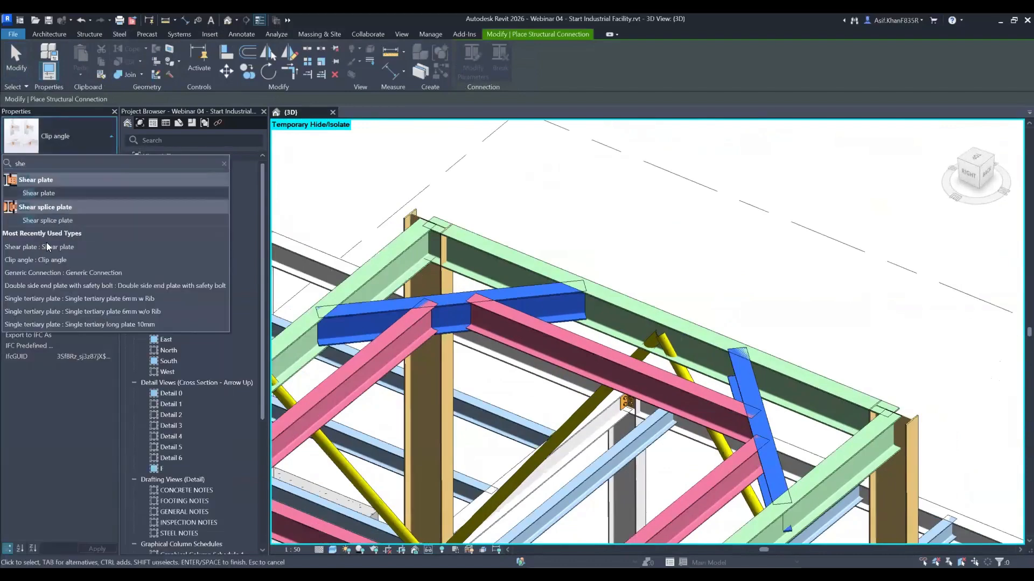
pyautogui.click(51, 219)
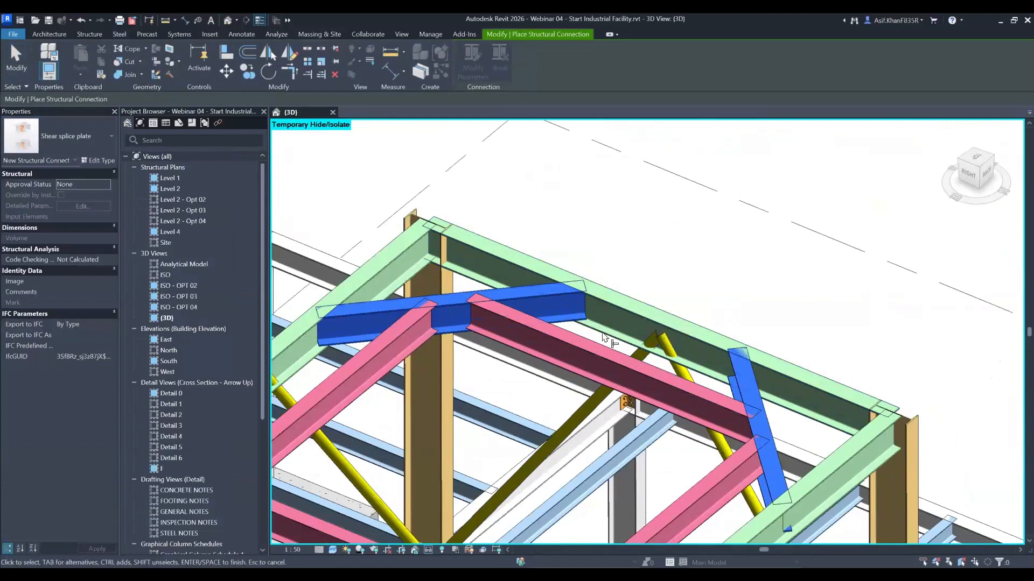
pyautogui.click(562, 323)
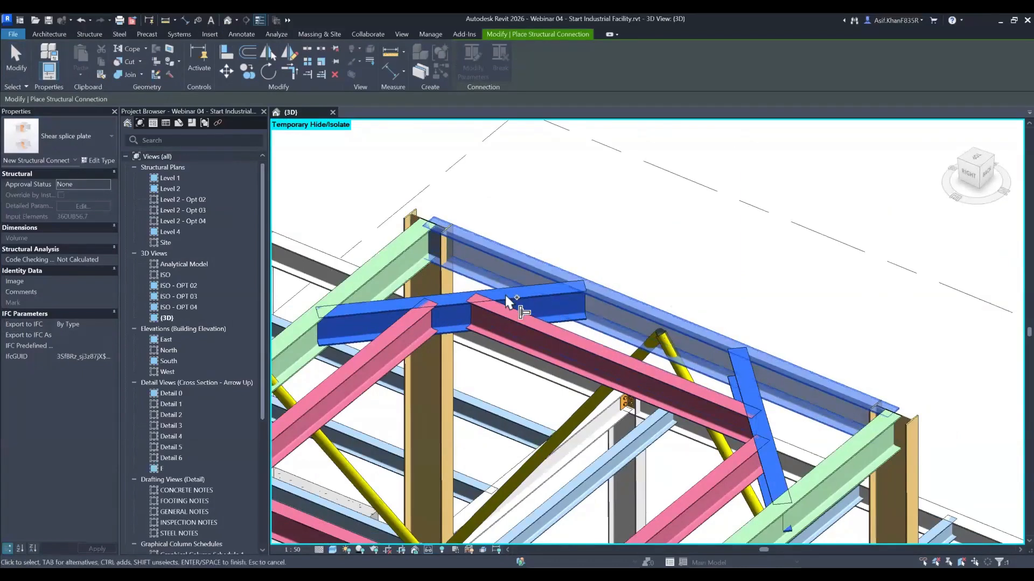
pyautogui.click(472, 293)
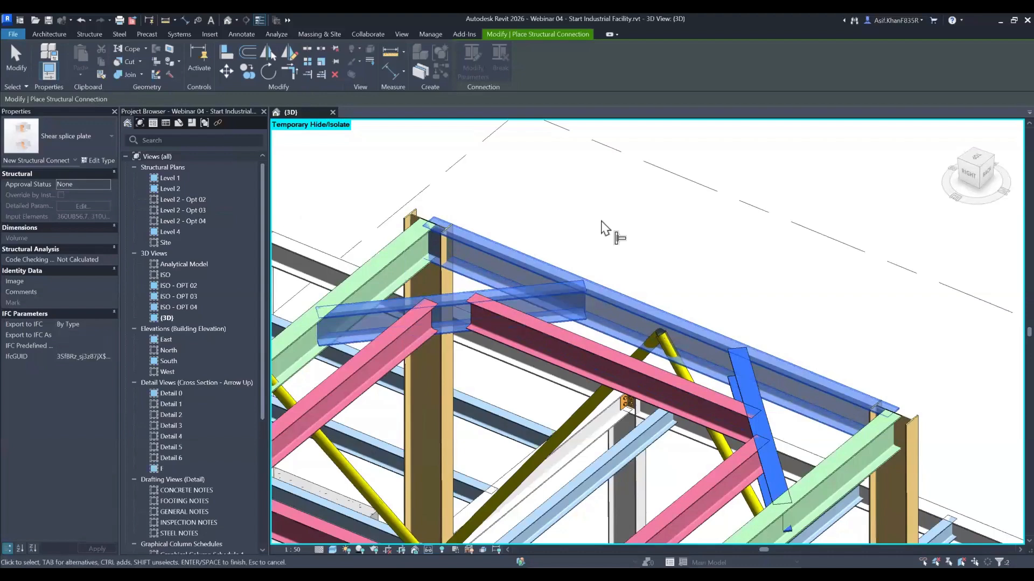
pyautogui.scroll(10, 571, 305)
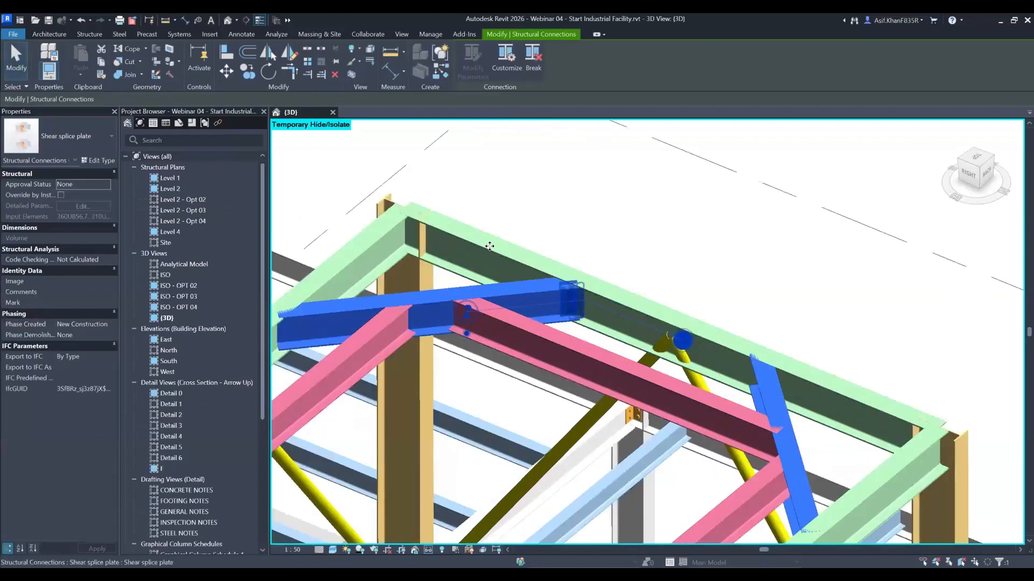
pyautogui.keyDown('shift'); pyautogui.moveTo(498, 270); pyautogui.dragTo(544, 318, button='middle'); pyautogui.keyUp('shift')
pyautogui.press('Escape')
# - Open the type parameters of the Shear splice plate connection between the green perimeter beam and the blue corner beam
pyautogui.scroll(4, 560, 304)
pyautogui.keyDown('shift'); pyautogui.moveTo(702, 339); pyautogui.dragTo(559, 287, button='middle'); pyautogui.keyUp('shift')
pyautogui.scroll(5, 545, 241)
pyautogui.scroll(-3, 558, 287)
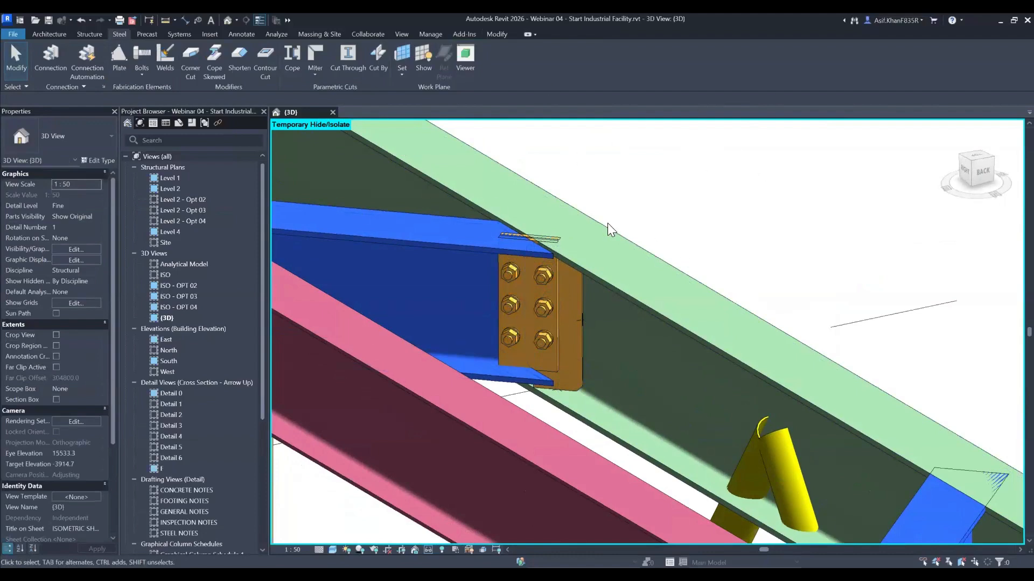
pyautogui.click(529, 308)
pyautogui.press('Escape')
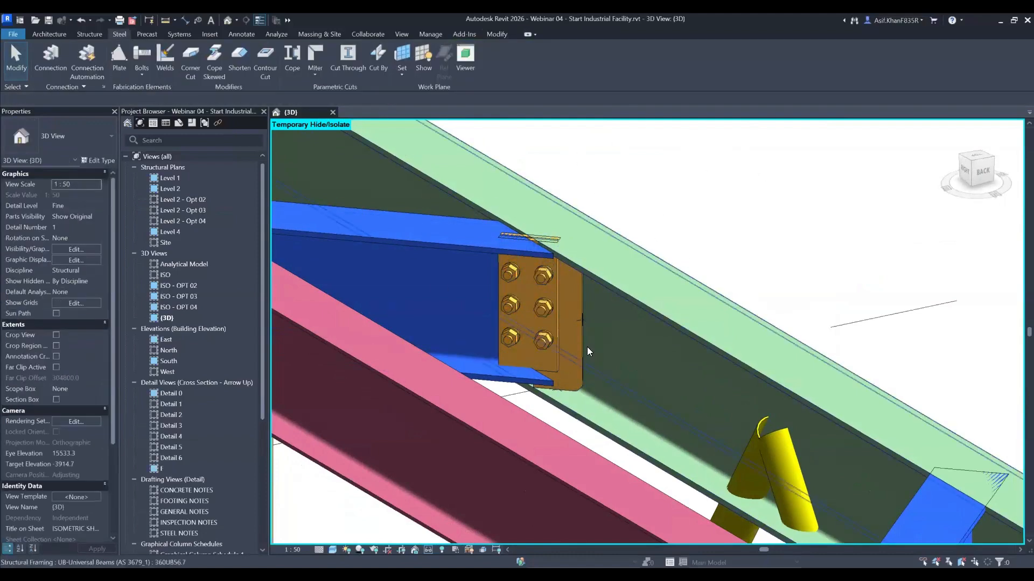
pyautogui.click(582, 336)
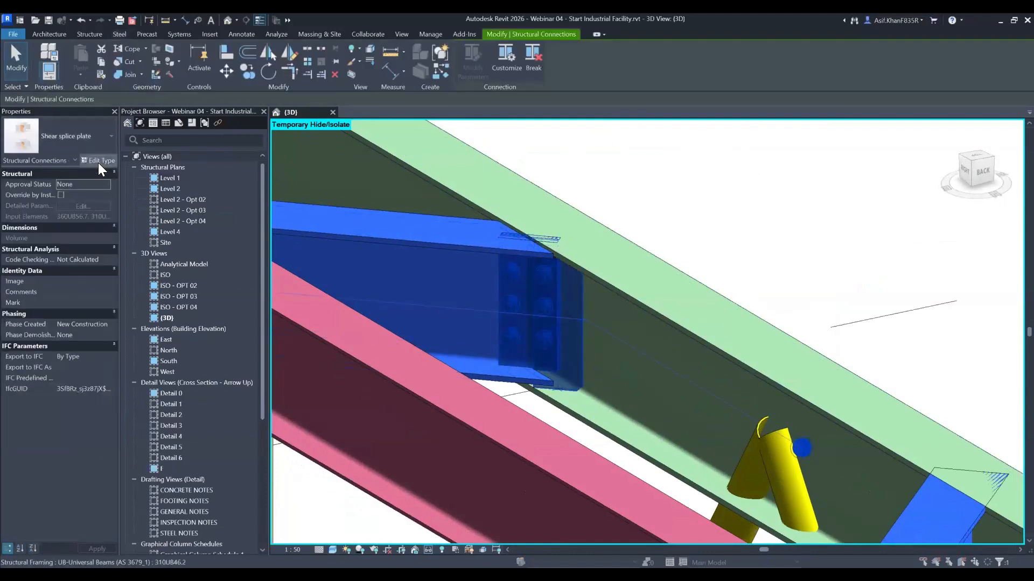
pyautogui.doubleClick(184, 210)
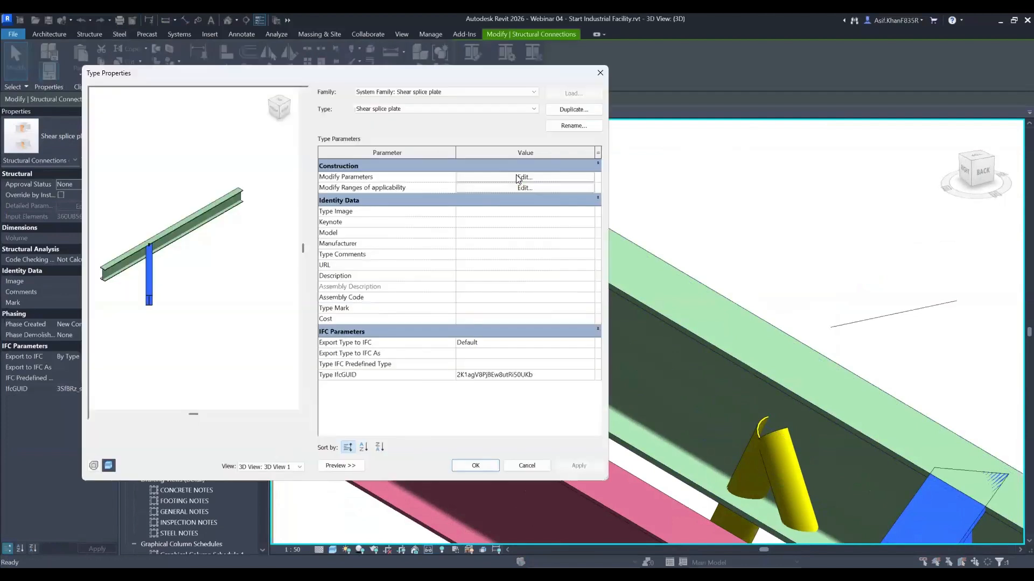
pyautogui.click(522, 177)
# - Try enabling Create stiffener on the opposite side in the Shear splice plate connection type
pyautogui.keyDown('shift'); pyautogui.moveTo(135, 259); pyautogui.dragTo(285, 194, button='middle'); pyautogui.keyUp('shift')
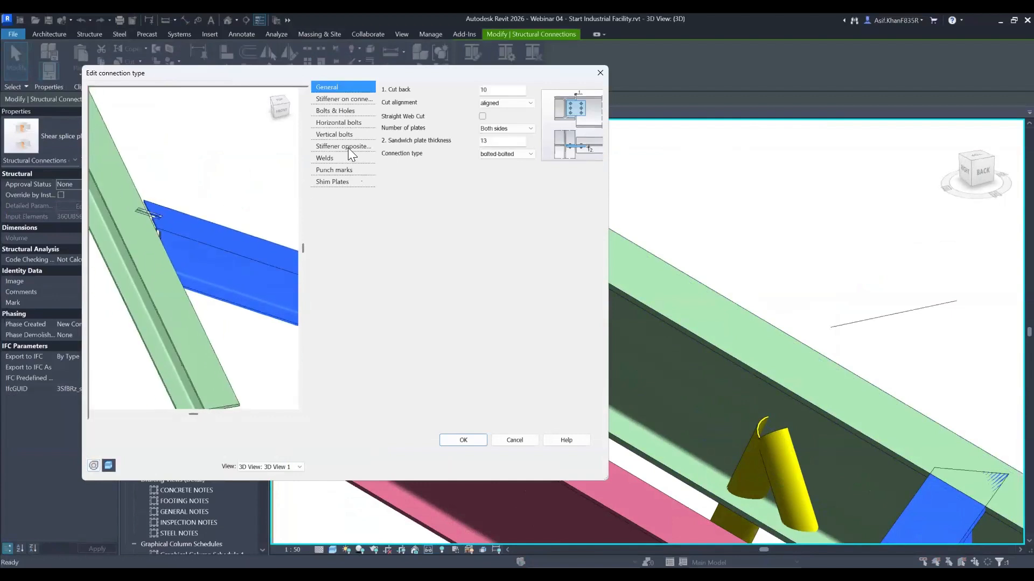
pyautogui.click(348, 147)
pyautogui.moveTo(161, 233)
pyautogui.keyDown('shift'); pyautogui.mouseDown(button='middle')
pyautogui.moveTo(173, 254)
pyautogui.moveTo(193, 244)
pyautogui.moveTo(165, 222)
pyautogui.mouseUp(button='middle'); pyautogui.keyUp('shift')
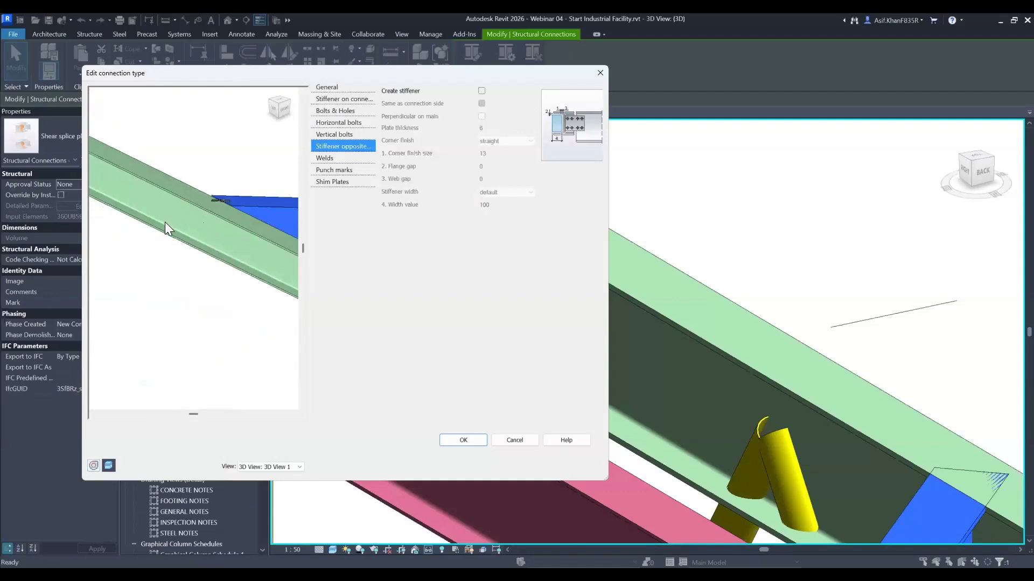
pyautogui.click(482, 91)
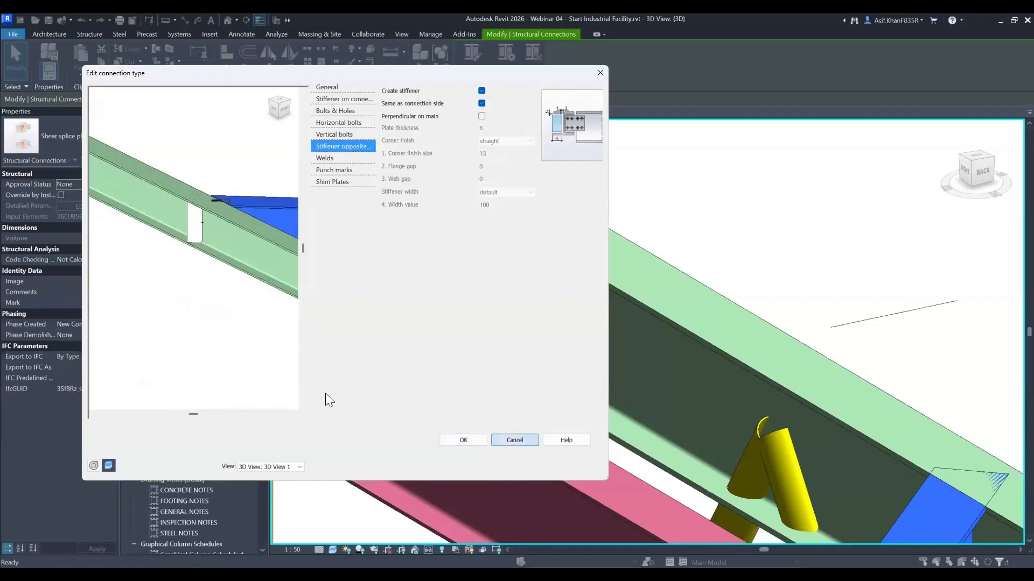
pyautogui.click(507, 442)
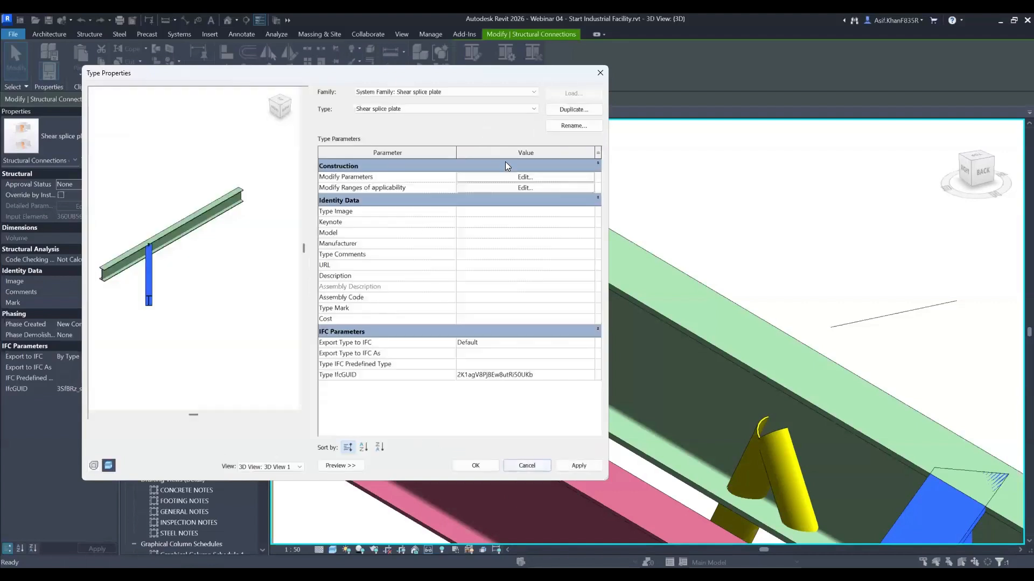
pyautogui.click(481, 466)
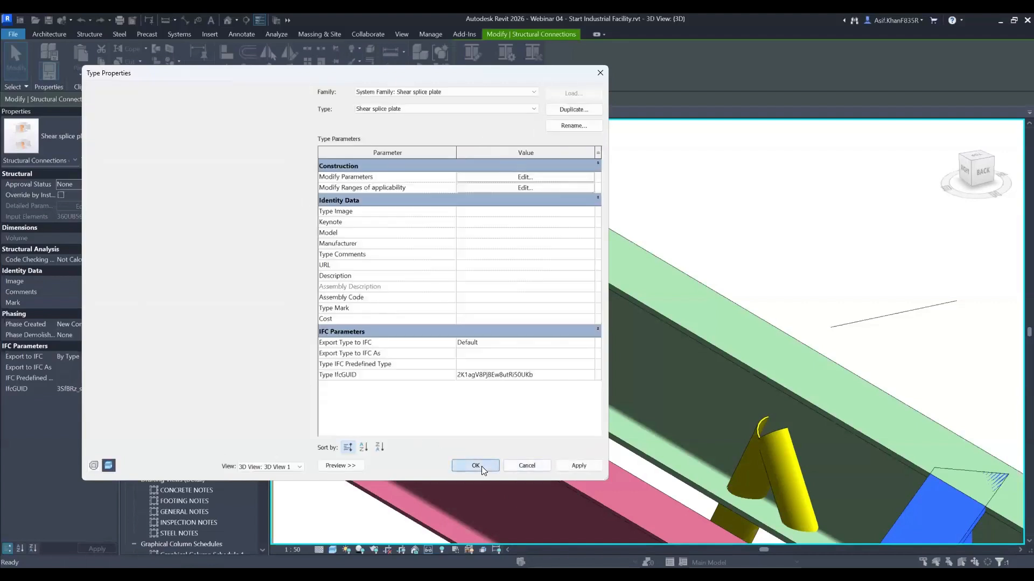
pyautogui.press('Escape')
# - Examine the splice connection from several sides and the yellow tube braces meeting beneath the top green perimeter beam
pyautogui.scroll(-5, 674, 304)
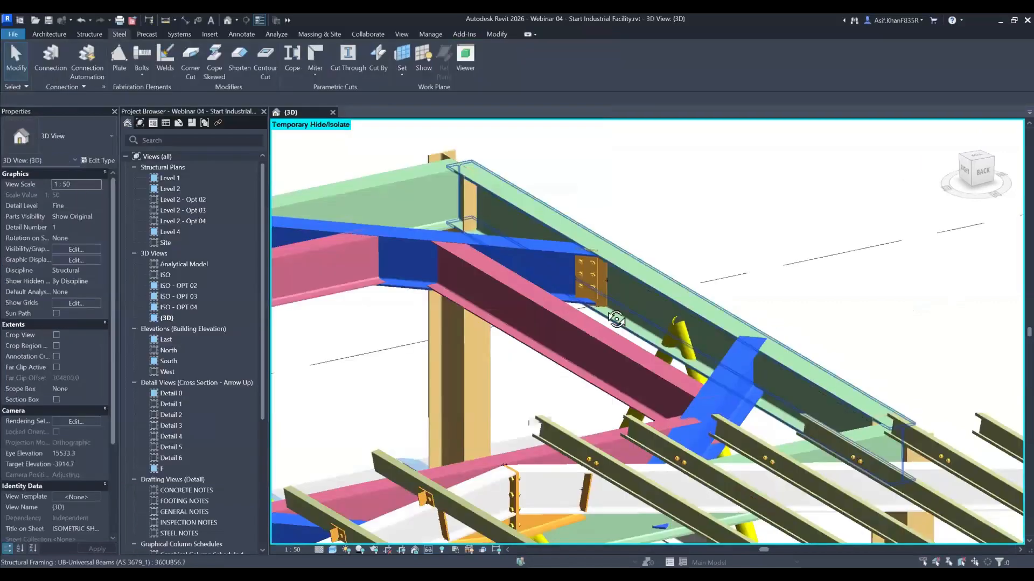
pyautogui.keyDown('shift'); pyautogui.moveTo(618, 243); pyautogui.dragTo(618, 244, button='middle'); pyautogui.keyUp('shift')
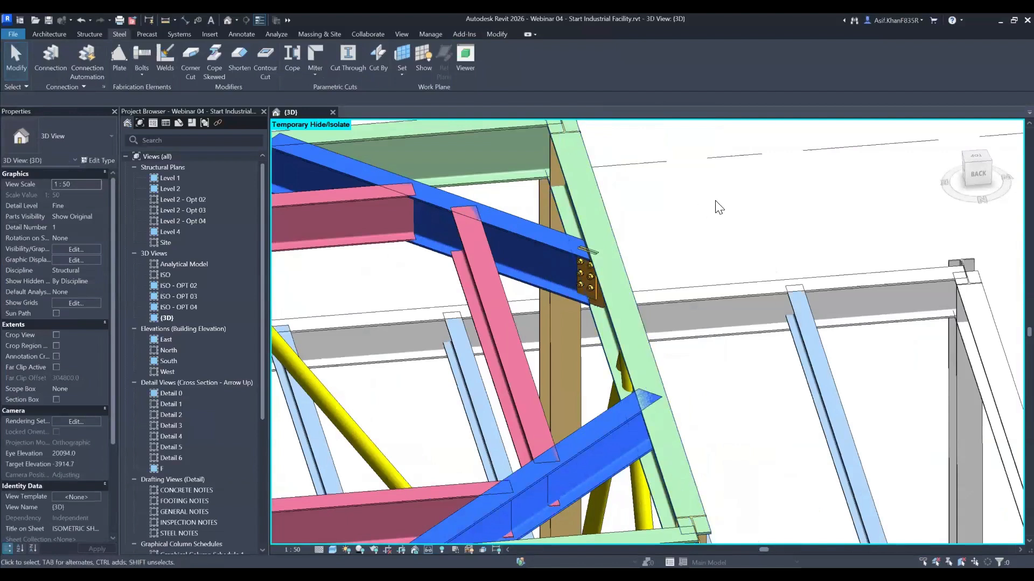
pyautogui.keyDown('shift'); pyautogui.moveTo(515, 228); pyautogui.dragTo(576, 214, button='middle'); pyautogui.keyUp('shift')
pyautogui.keyDown('shift'); pyautogui.moveTo(479, 277); pyautogui.dragTo(618, 277, button='middle'); pyautogui.keyUp('shift')
pyautogui.scroll(3, 618, 279)
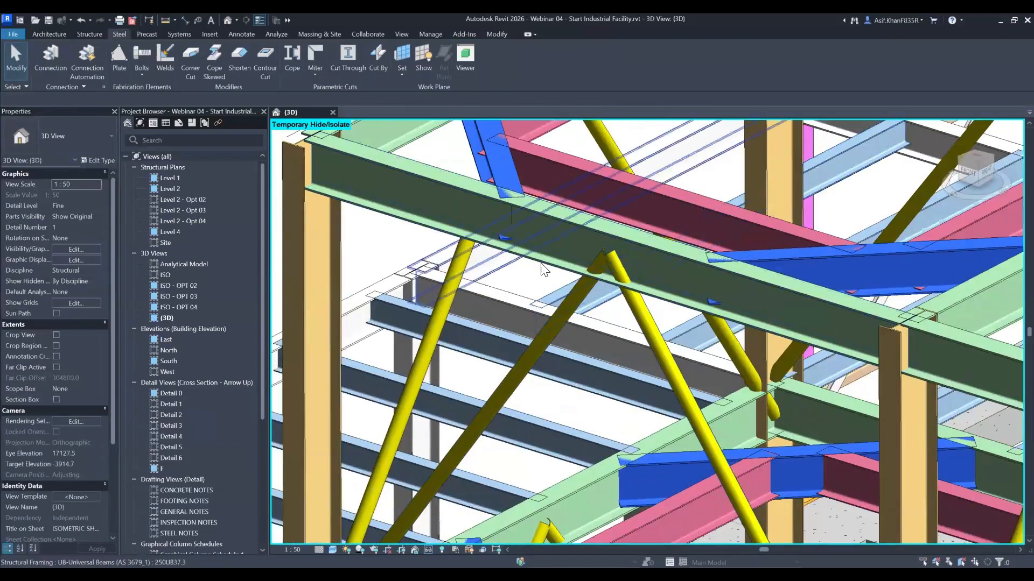
pyautogui.scroll(-4, 563, 277)
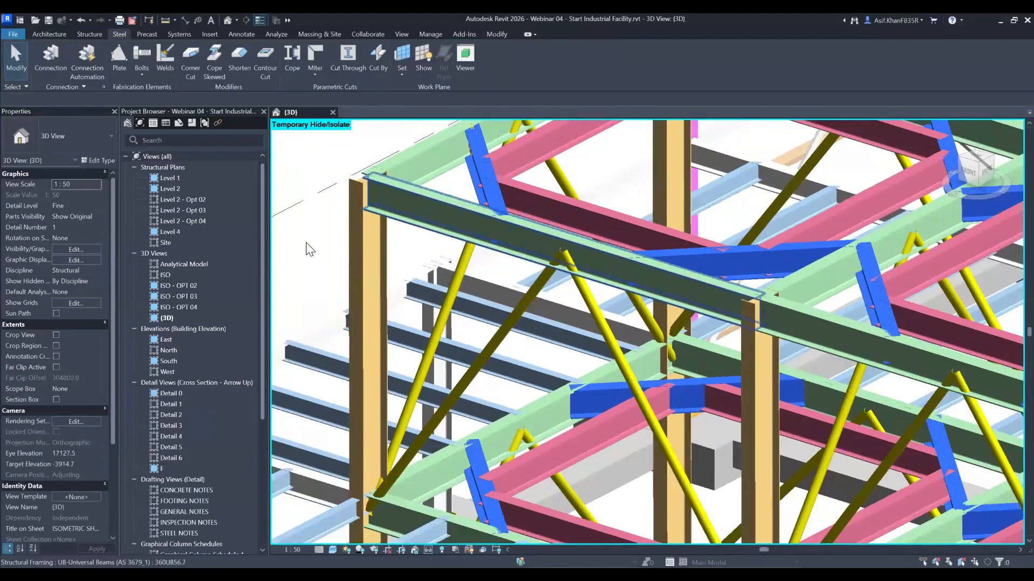
pyautogui.keyDown('shift'); pyautogui.moveTo(500, 213); pyautogui.dragTo(377, 280, button='middle'); pyautogui.keyUp('shift')
pyautogui.scroll(5, 374, 277)
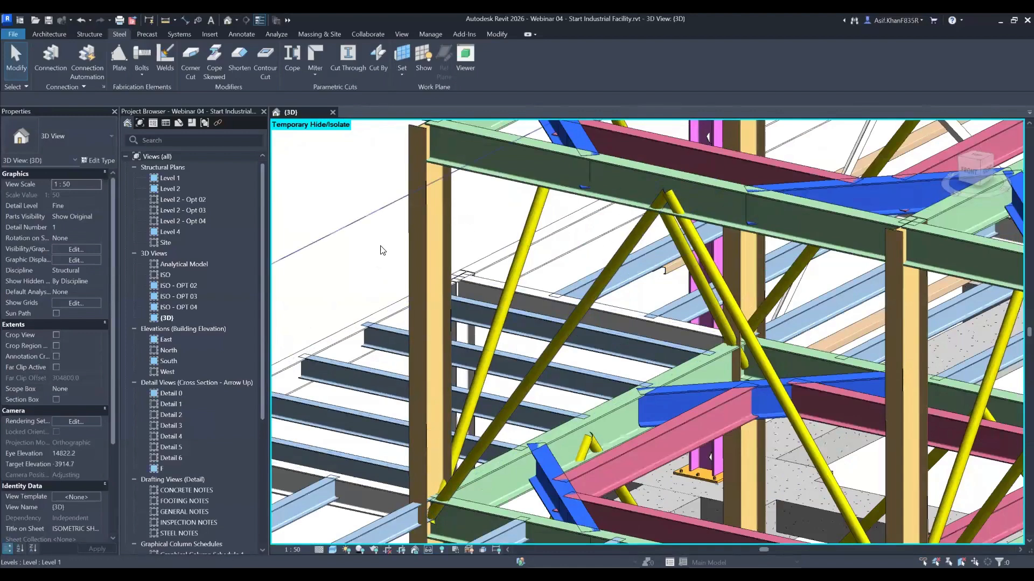
# - Start a structural connection using the type Tube connection with sandwich plates - 2 diagonals
pyautogui.click(50, 58)
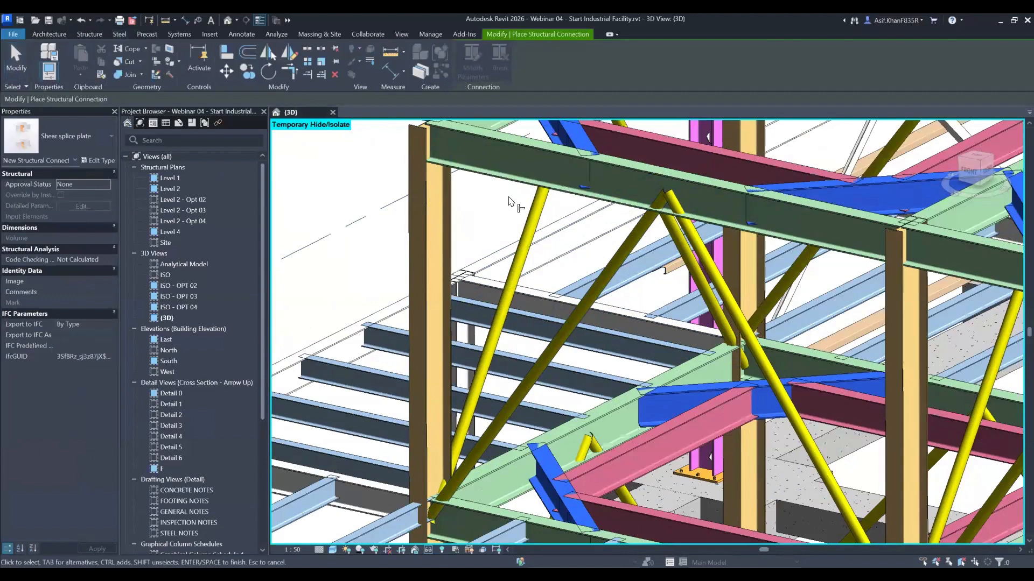
pyautogui.click(70, 143)
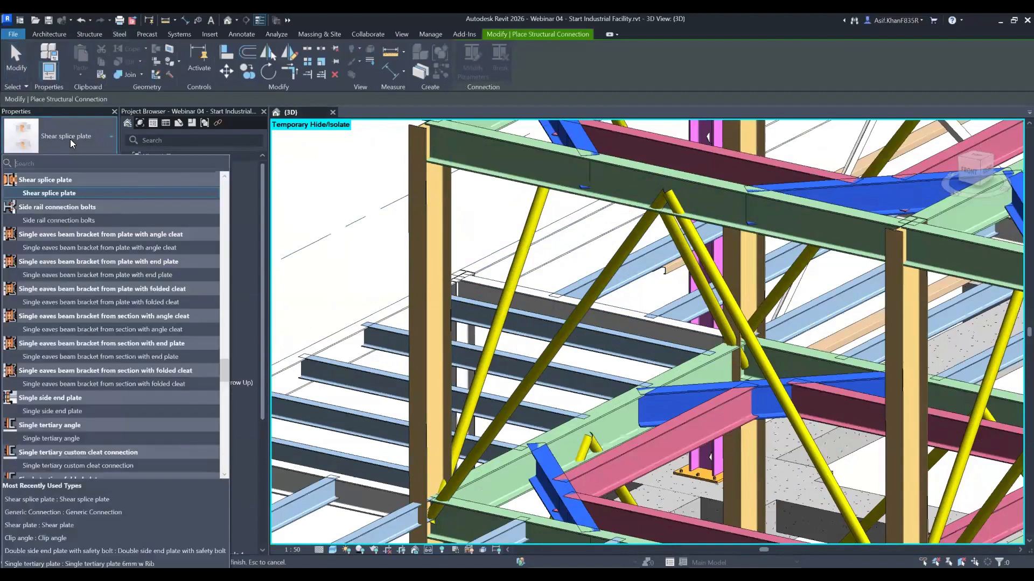
pyautogui.write('tu')
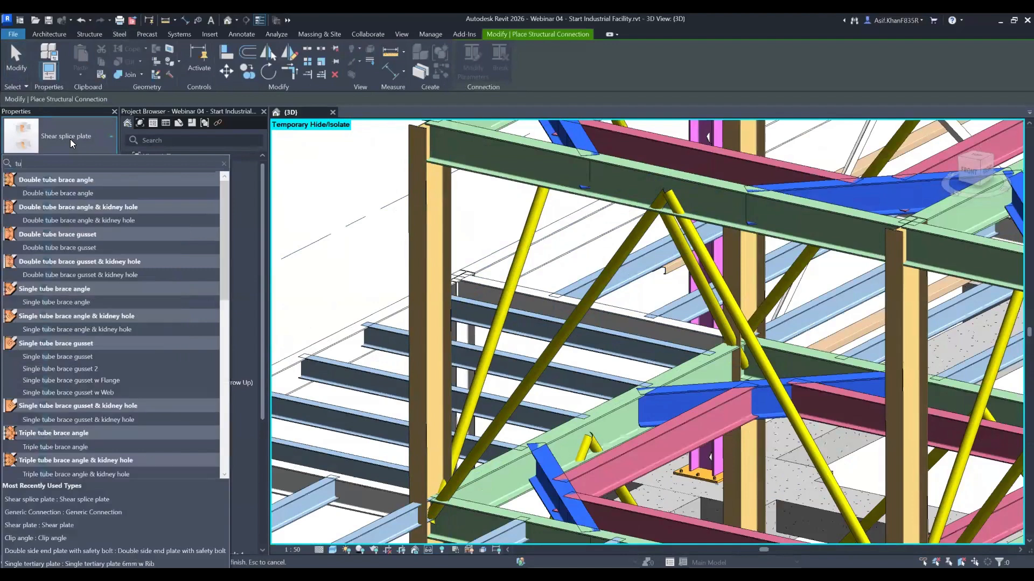
pyautogui.write('be co')
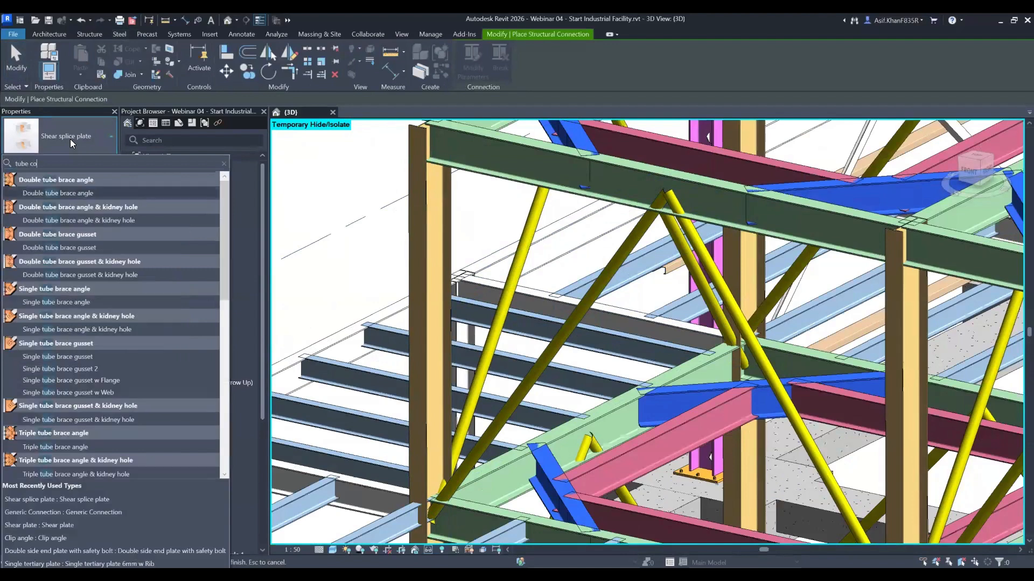
pyautogui.write('nn')
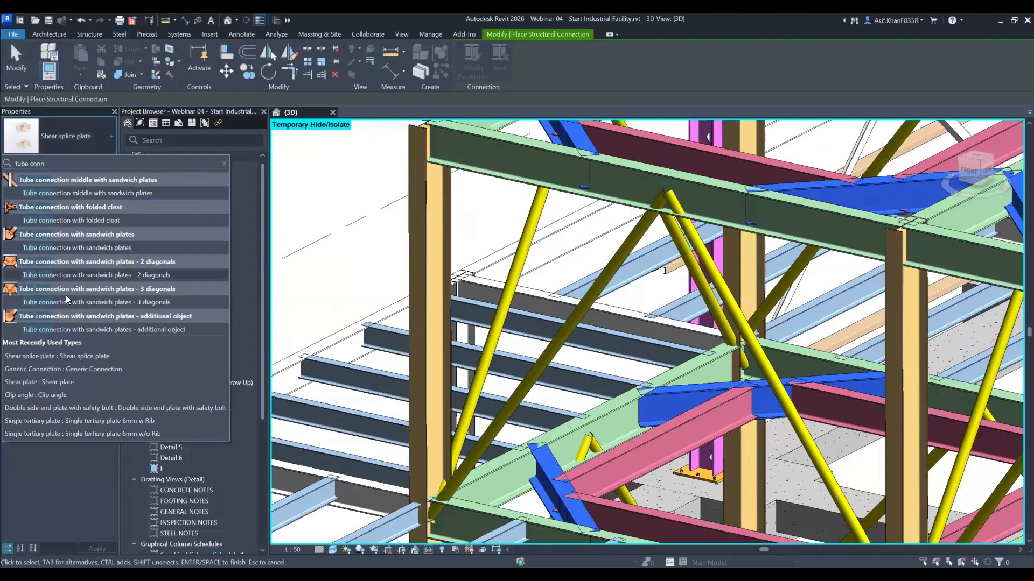
pyautogui.click(147, 273)
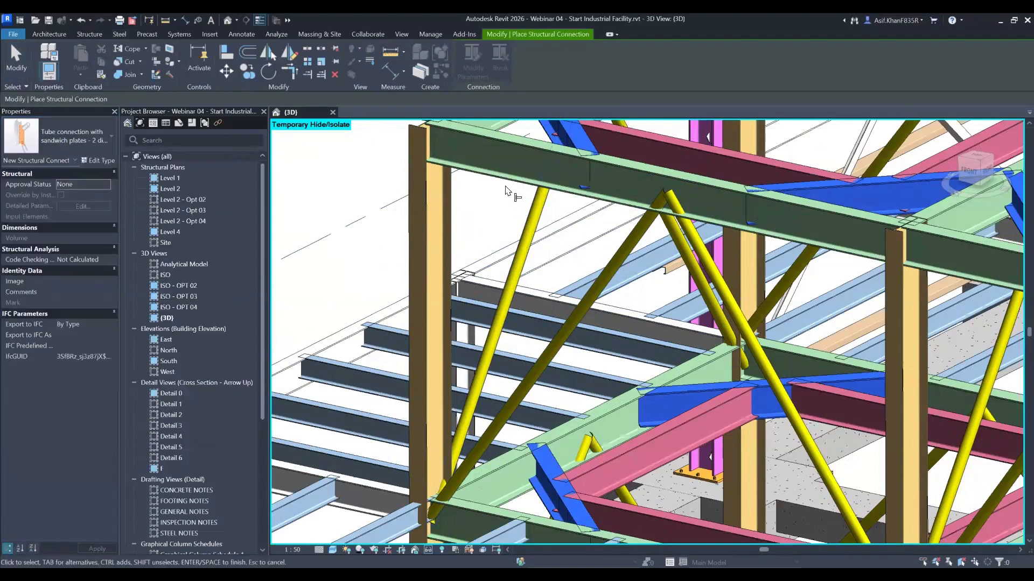
# - Place the tube connection between the top green perimeter beam and the two yellow diagonal braces that meet beneath its midpoint
pyautogui.click(506, 185)
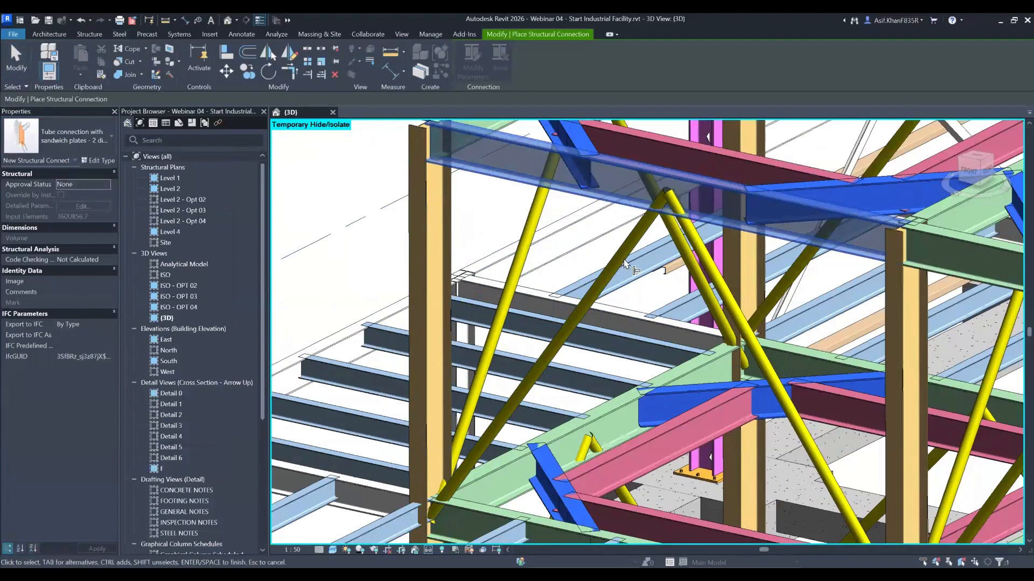
pyautogui.click(637, 247)
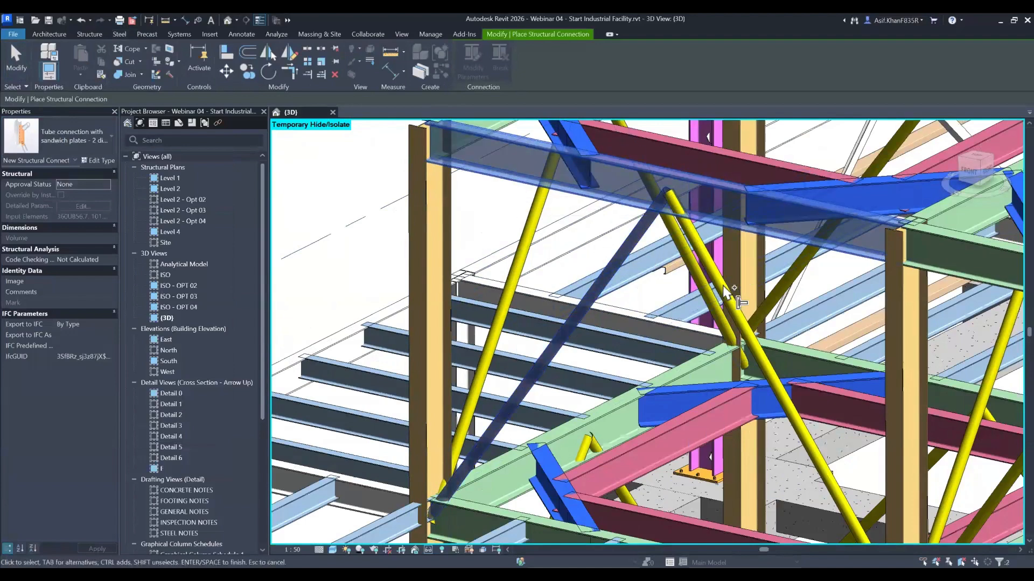
pyautogui.click(724, 282)
pyautogui.keyDown('shift'); pyautogui.moveTo(625, 318); pyautogui.dragTo(615, 309, button='middle'); pyautogui.keyUp('shift')
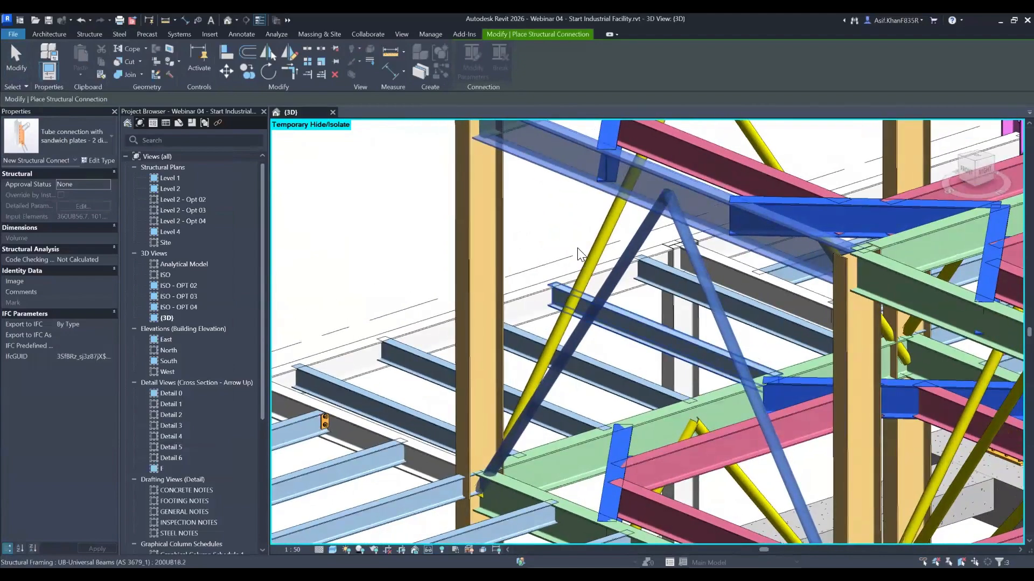
pyautogui.press('Return')
pyautogui.press('Escape')
# - Examine the placed tube connection's gusset plate, bolted sandwich plates and slotted brace ends up close
pyautogui.scroll(3, 701, 269)
pyautogui.keyDown('shift'); pyautogui.moveTo(701, 269); pyautogui.dragTo(762, 269, button='middle'); pyautogui.keyUp('shift')
pyautogui.keyDown('shift'); pyautogui.moveTo(807, 217); pyautogui.dragTo(801, 229, button='middle'); pyautogui.keyUp('shift')
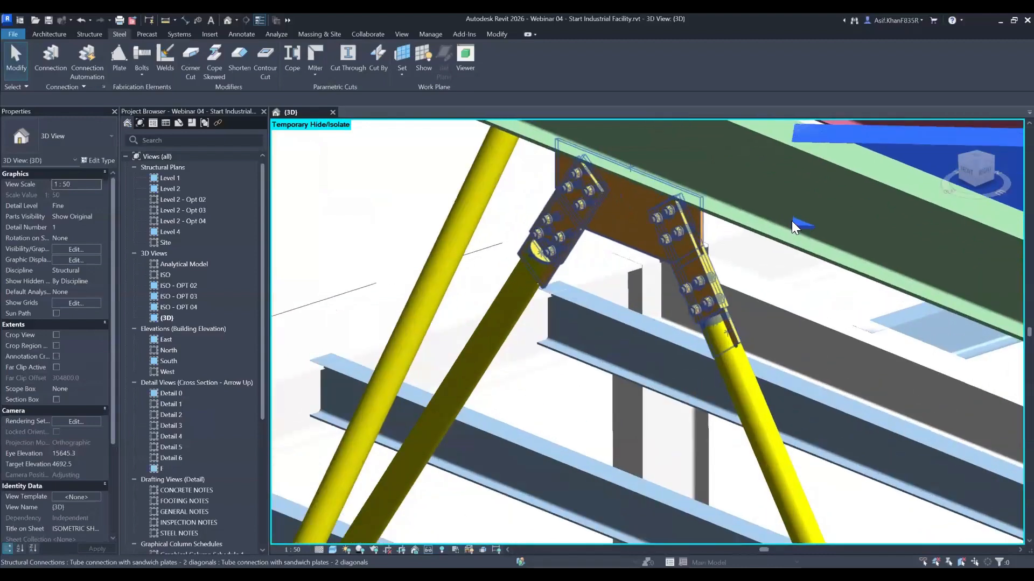
pyautogui.scroll(1, 596, 343)
pyautogui.press('Escape')
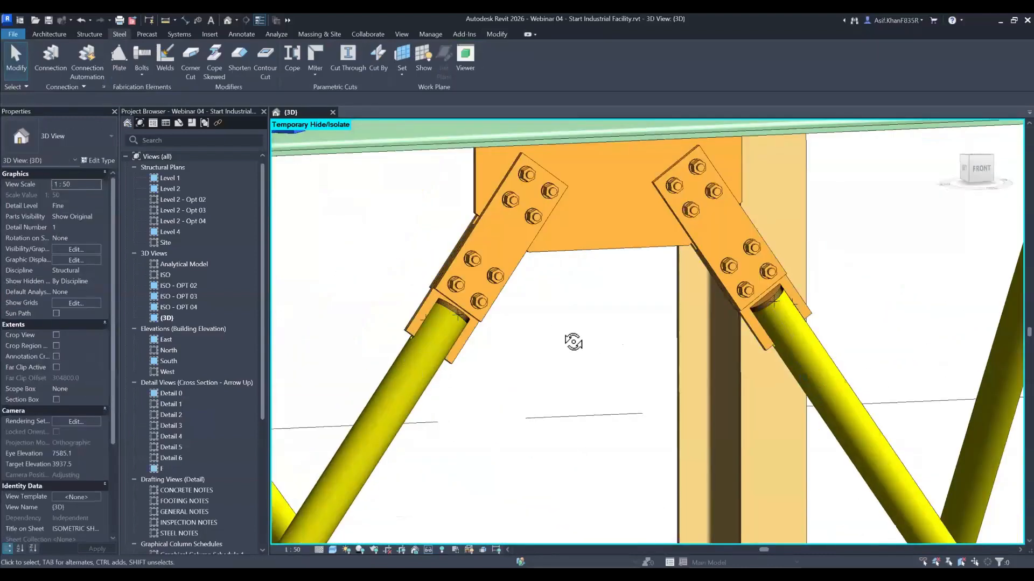
pyautogui.keyDown('shift'); pyautogui.moveTo(573, 342); pyautogui.dragTo(602, 263, button='middle'); pyautogui.keyUp('shift')
pyautogui.scroll(3, 430, 321)
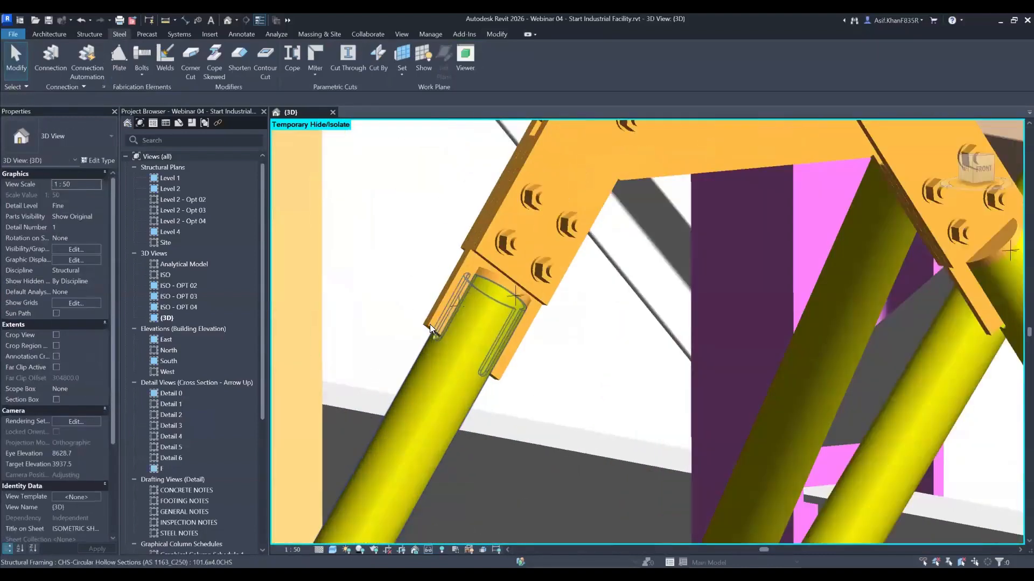
pyautogui.scroll(2, 469, 317)
pyautogui.keyDown('shift'); pyautogui.moveTo(469, 317); pyautogui.dragTo(540, 367, button='middle'); pyautogui.keyUp('shift')
pyautogui.click(510, 231)
pyautogui.moveTo(616, 352); pyautogui.dragTo(578, 358, button='middle')
pyautogui.scroll(-3, 592, 357)
pyautogui.moveTo(655, 325); pyautogui.dragTo(530, 351, button='middle')
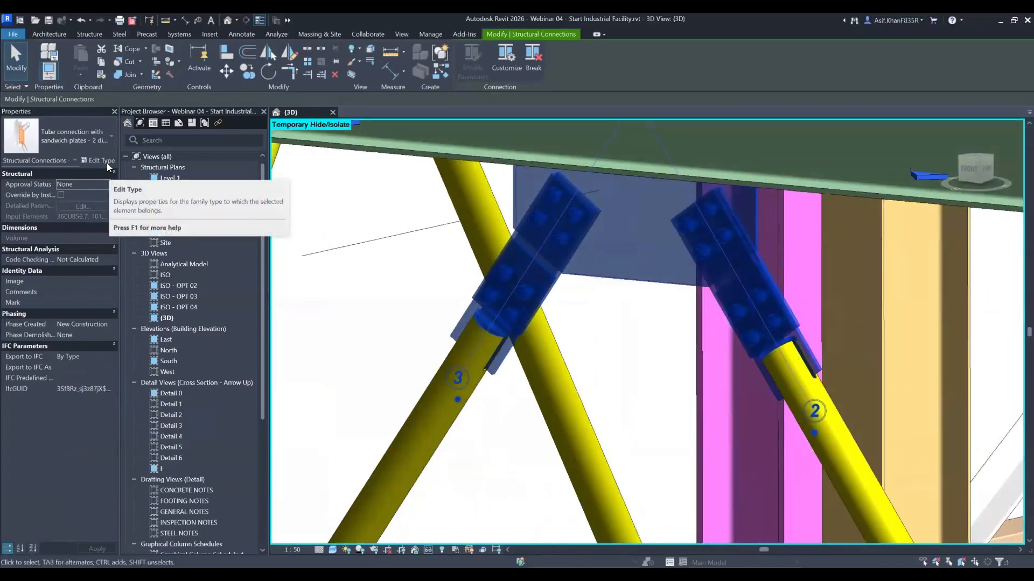
# - Place another 2-diagonal sandwich plate tube connection joining the top green beam on the tower's adjoining side to its two yellow braces
pyautogui.scroll(-5, 234, 212)
pyautogui.scroll(-4, 356, 239)
pyautogui.moveTo(469, 291); pyautogui.dragTo(590, 345, button='middle')
pyautogui.keyDown('shift'); pyautogui.moveTo(484, 339); pyautogui.dragTo(556, 237, button='middle'); pyautogui.keyUp('shift')
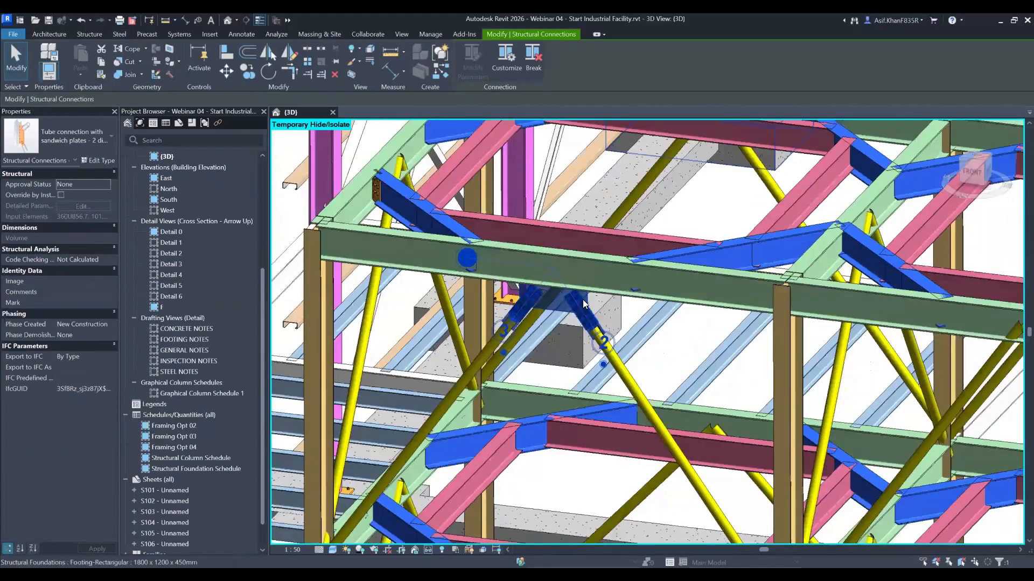
pyautogui.scroll(-3, 582, 278)
pyautogui.keyDown('shift'); pyautogui.moveTo(584, 280); pyautogui.dragTo(584, 273, button='middle'); pyautogui.keyUp('shift')
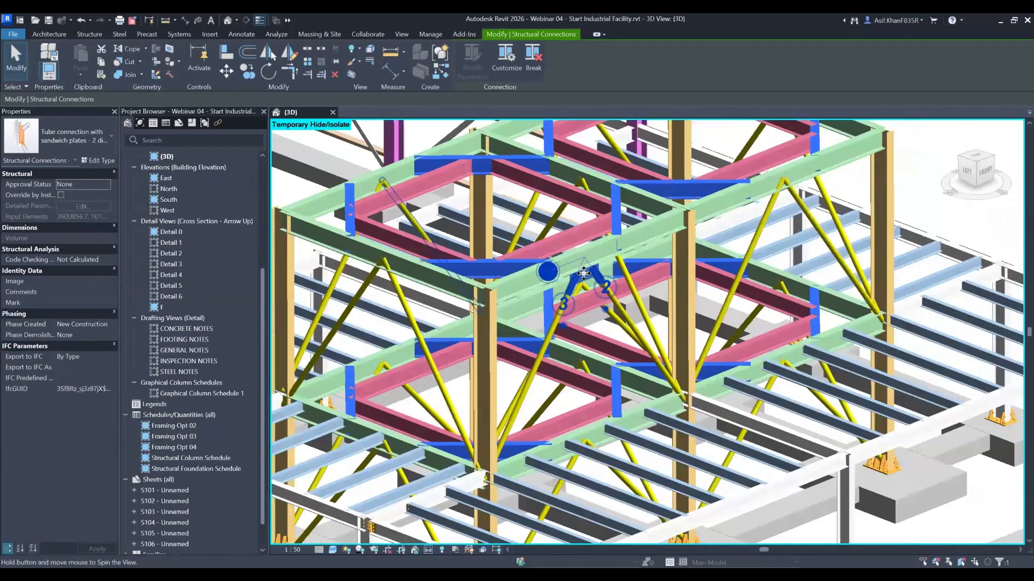
pyautogui.click(439, 73)
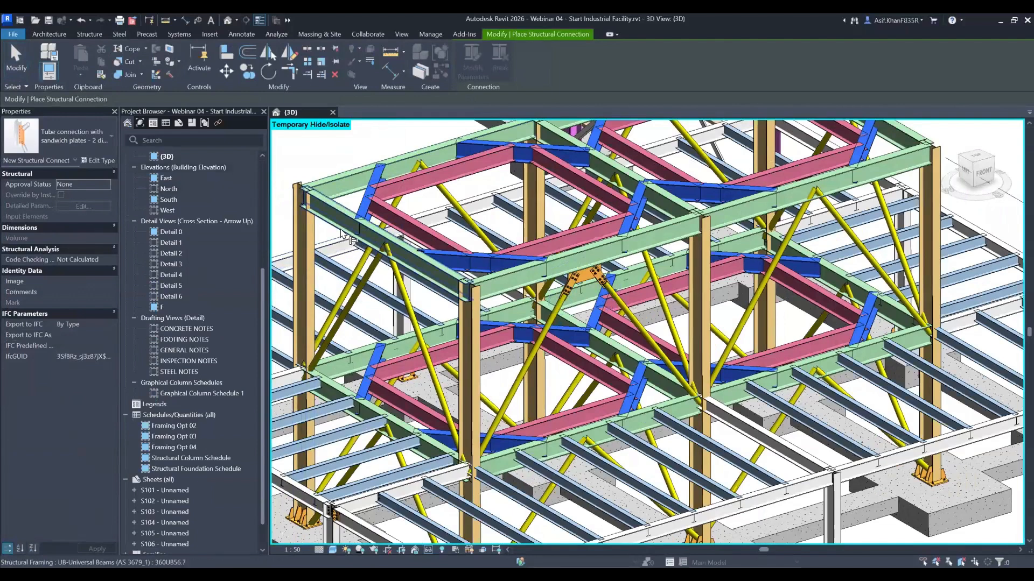
pyautogui.click(374, 240)
pyautogui.click(370, 270)
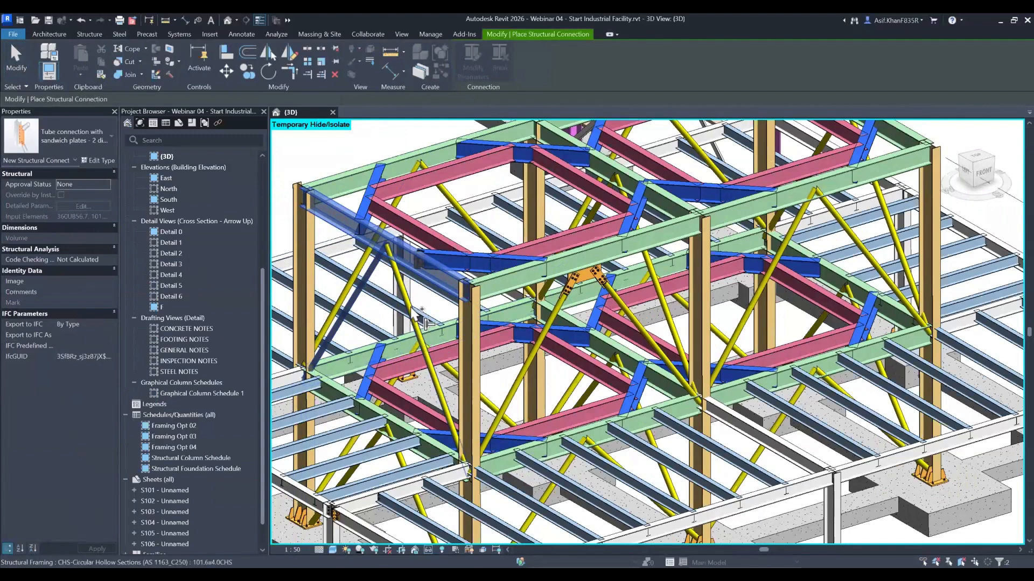
pyautogui.press('Return')
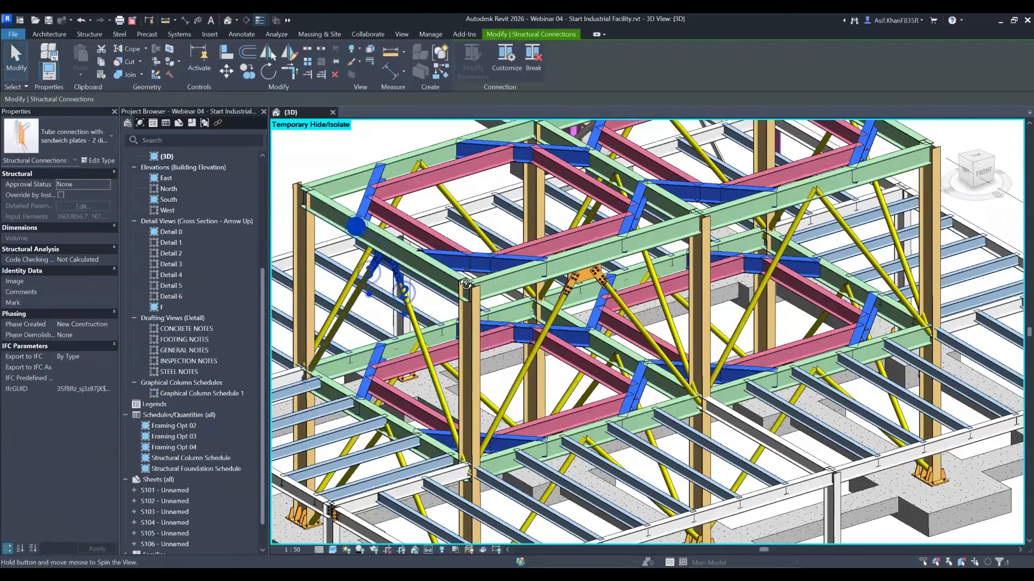
# - Start a structural connection on the tower's opposite side using the type Generic Connection
pyautogui.keyDown('shift'); pyautogui.moveTo(469, 284); pyautogui.dragTo(455, 288, button='middle'); pyautogui.keyUp('shift')
pyautogui.keyDown('shift'); pyautogui.moveTo(504, 344); pyautogui.dragTo(433, 255, button='middle'); pyautogui.keyUp('shift')
pyautogui.scroll(-4, 474, 196)
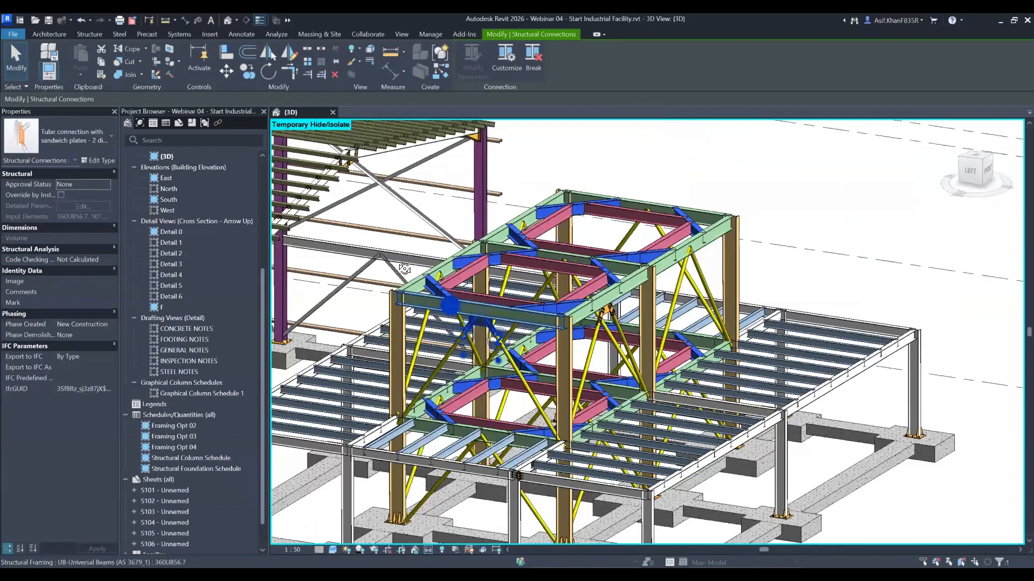
pyautogui.keyDown('shift'); pyautogui.moveTo(273, 260); pyautogui.dragTo(417, 258, button='middle'); pyautogui.keyUp('shift')
pyautogui.click(415, 253)
pyautogui.scroll(2, 479, 269)
pyautogui.keyDown('shift'); pyautogui.moveTo(480, 270); pyautogui.dragTo(507, 341, button='middle'); pyautogui.keyUp('shift')
pyautogui.keyDown('shift'); pyautogui.moveTo(602, 321); pyautogui.dragTo(408, 239, button='middle'); pyautogui.keyUp('shift')
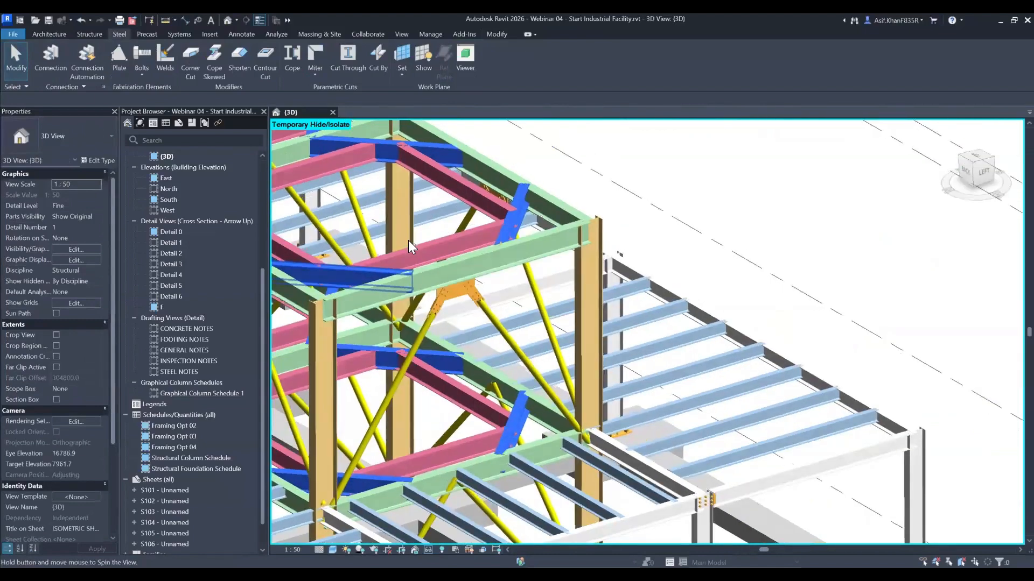
pyautogui.click(50, 56)
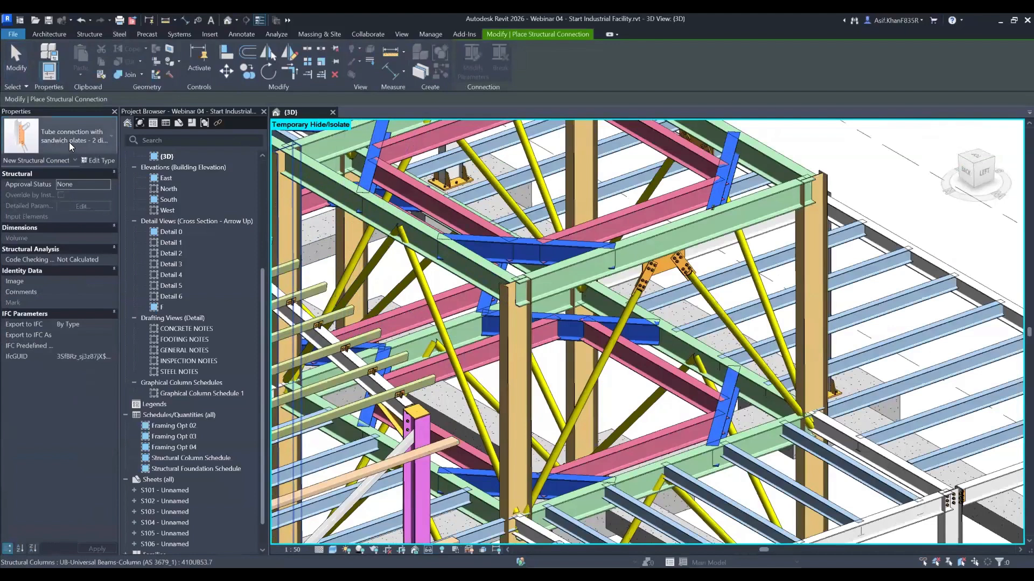
pyautogui.click(69, 142)
pyautogui.write('g')
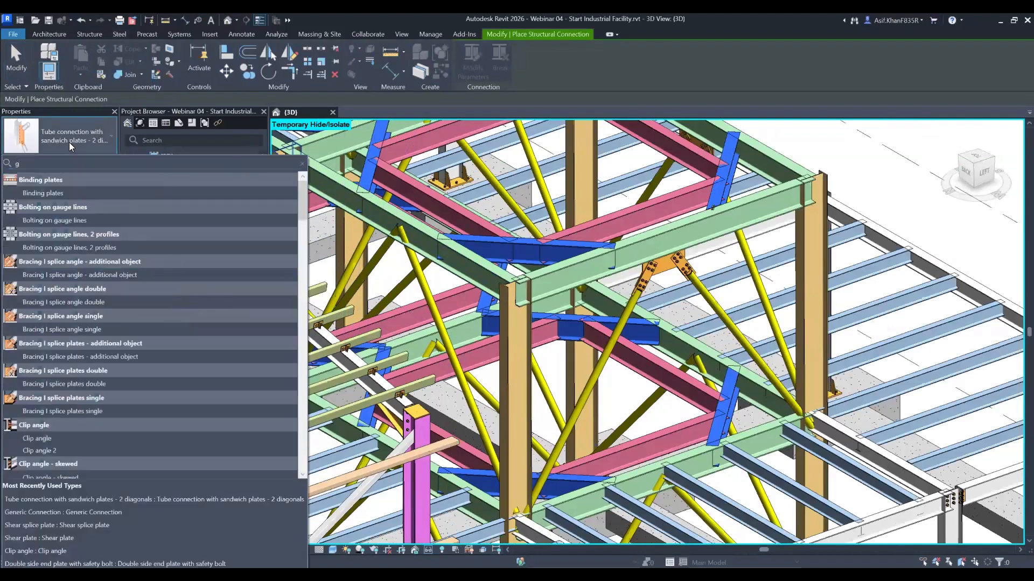
pyautogui.write('n')
pyautogui.press('BackSpace')
pyautogui.write('ene')
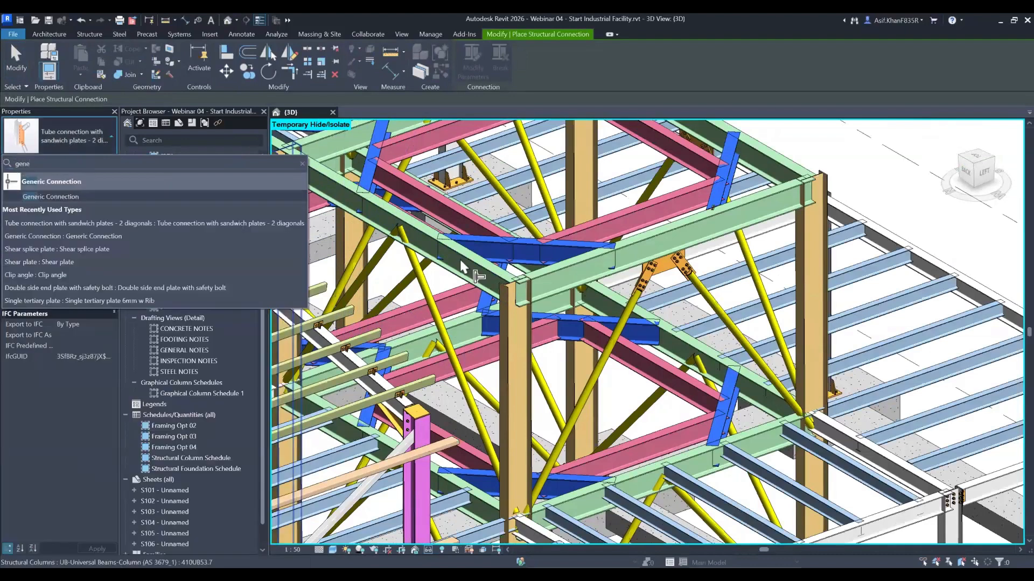
pyautogui.press('Return')
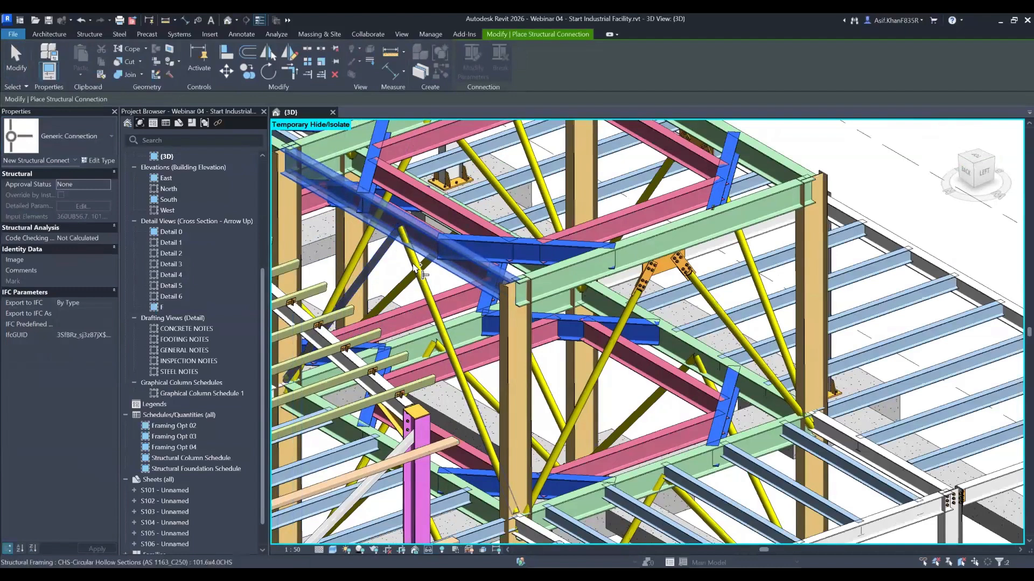
# - Place the generic connection between the top green perimeter beam of the tower's corner bay and its two yellow diagonal braces
pyautogui.click(415, 267)
pyautogui.press('Return')
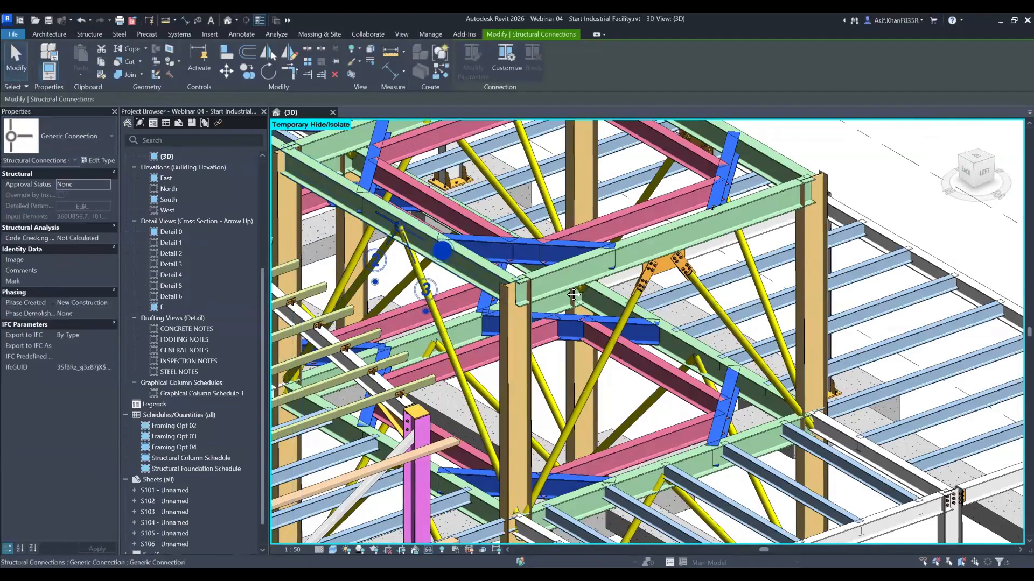
pyautogui.moveTo(441, 267); pyautogui.dragTo(532, 297, button='middle')
pyautogui.moveTo(428, 204); pyautogui.dragTo(499, 226, button='middle')
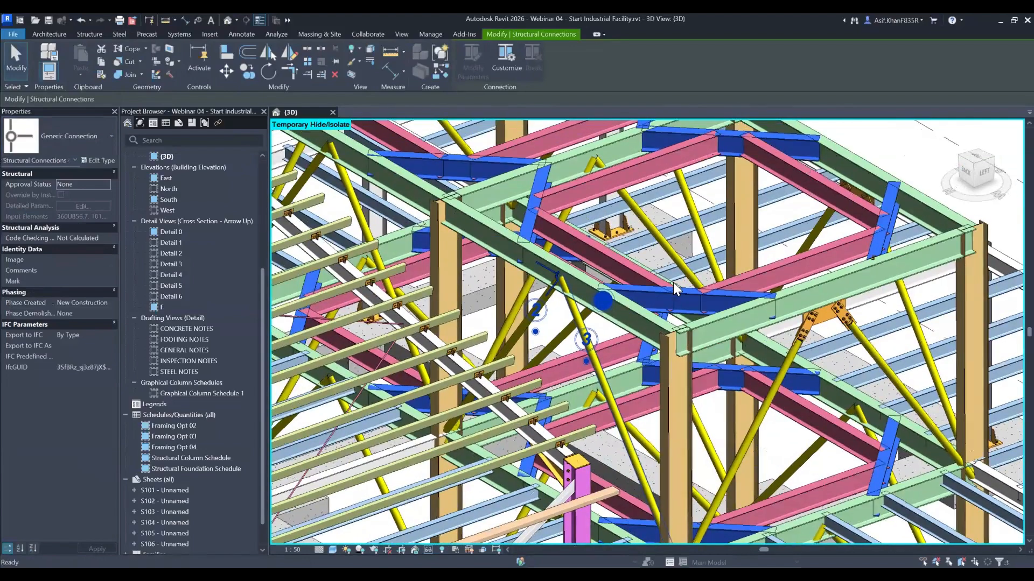
pyautogui.moveTo(512, 264); pyautogui.dragTo(550, 319, button='middle')
pyautogui.moveTo(793, 280); pyautogui.dragTo(731, 275, button='middle')
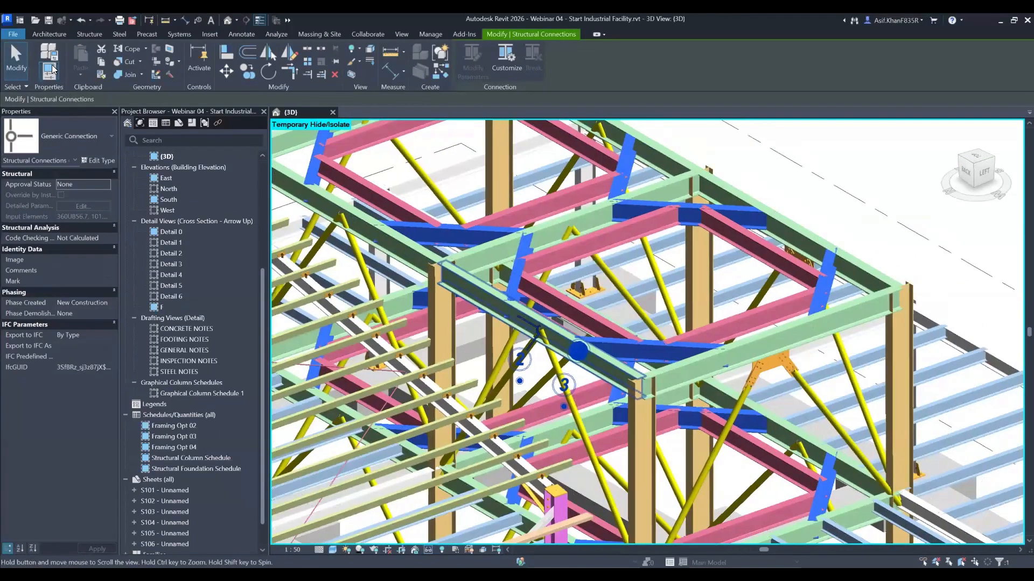
# - Dismiss the save reminder and place another generic connection joining the neighbouring bay's top green beam to its two yellow braces
pyautogui.press('Escape')
pyautogui.press('Return')
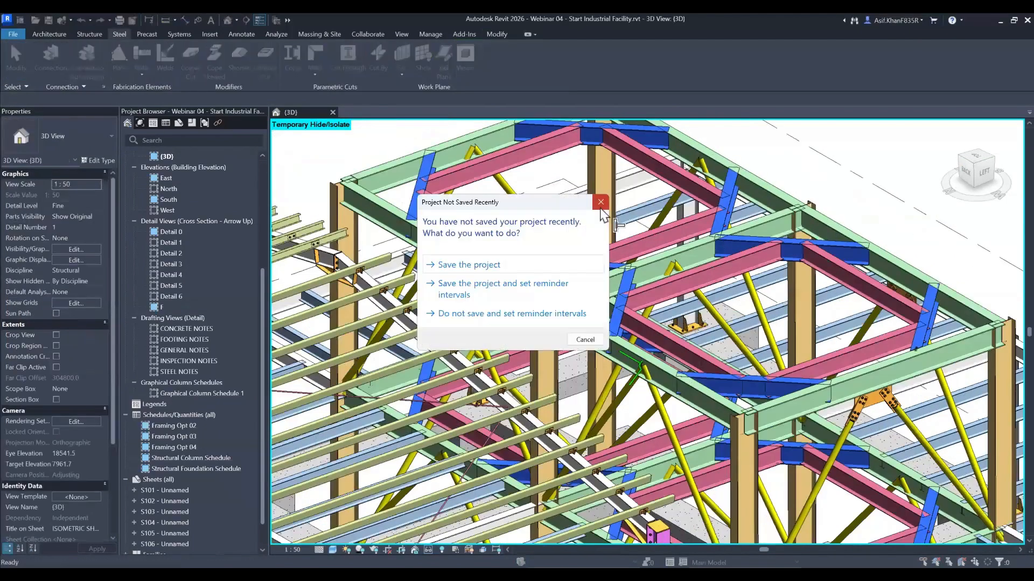
pyautogui.click(433, 279)
pyautogui.click(428, 294)
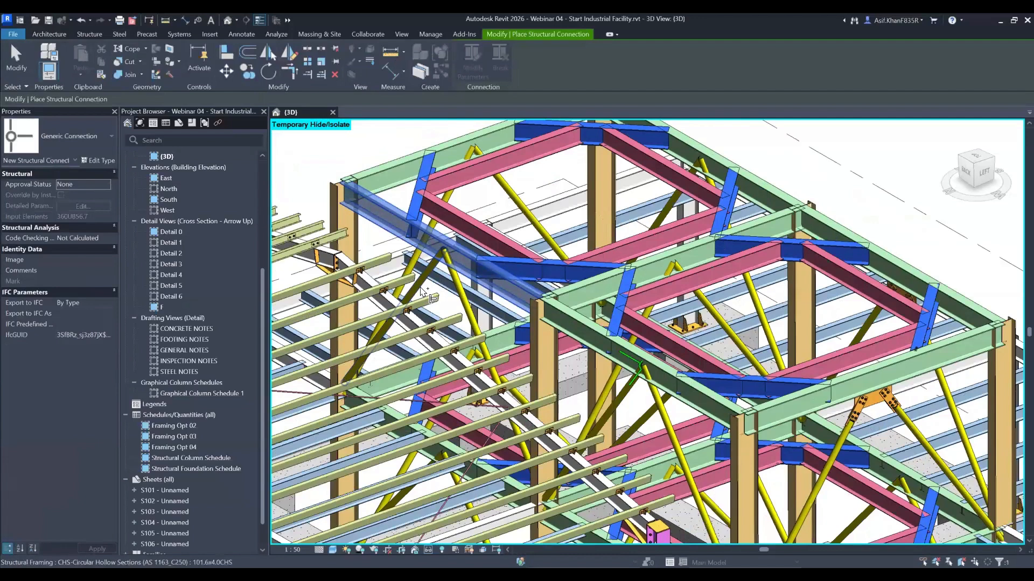
pyautogui.click(466, 315)
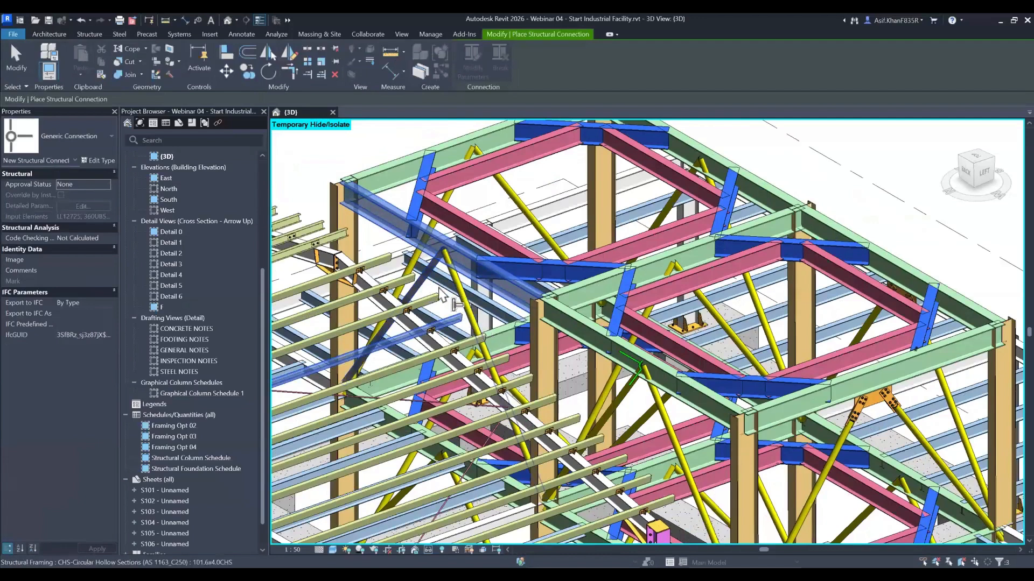
pyautogui.scroll(2, 430, 294)
pyautogui.scroll(2, 429, 294)
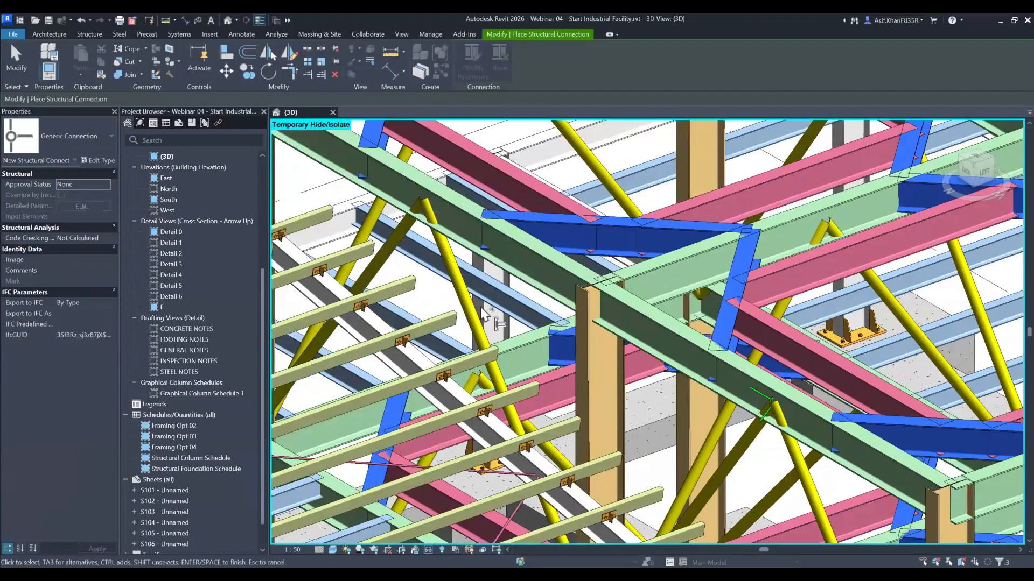
pyautogui.scroll(1, 474, 310)
pyautogui.scroll(2, 442, 301)
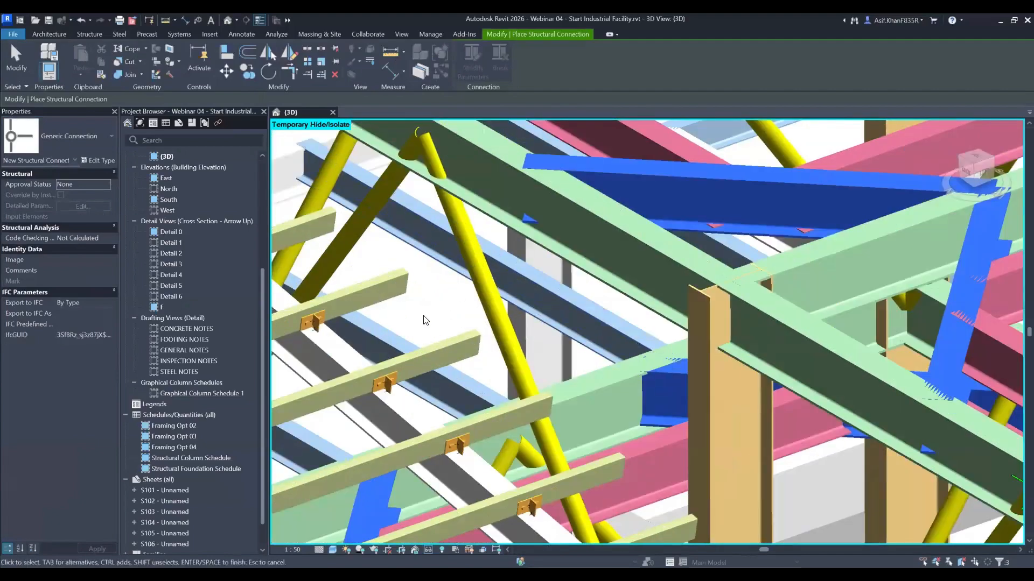
pyautogui.press('Return')
pyautogui.scroll(-3, 431, 317)
pyautogui.moveTo(560, 325); pyautogui.dragTo(547, 357, button='middle')
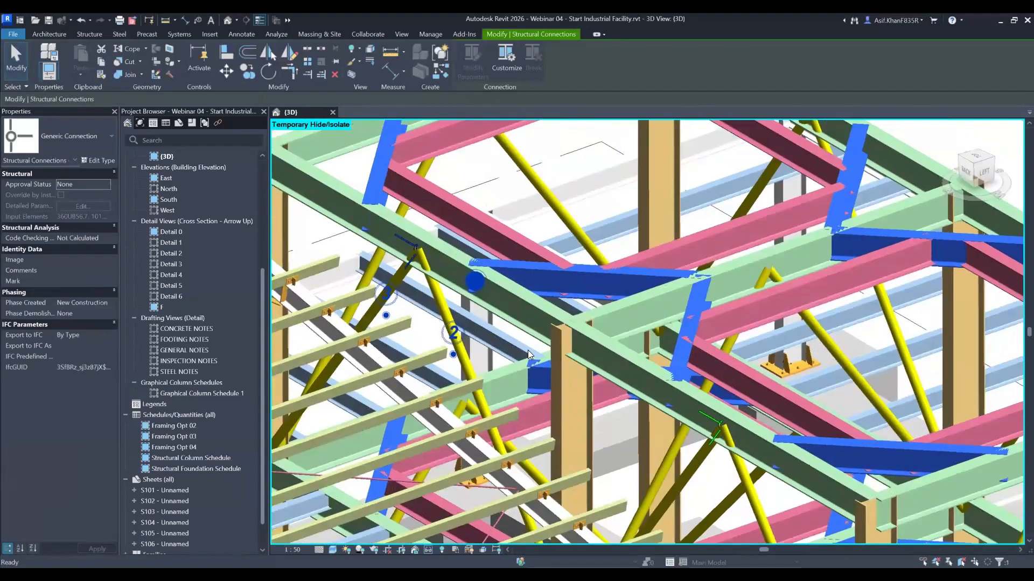
pyautogui.scroll(-4, 432, 301)
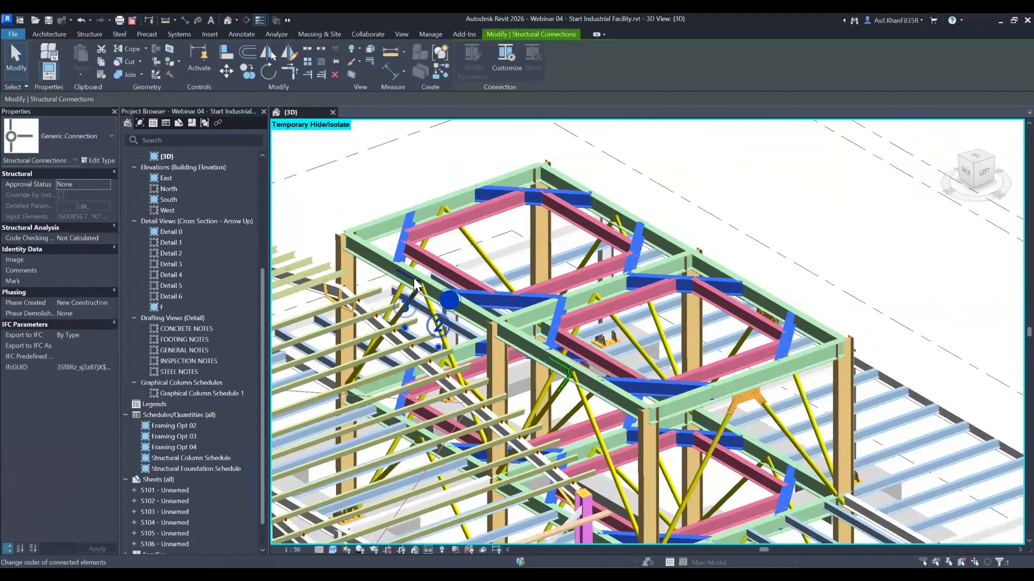
pyautogui.keyDown('ctrl'); pyautogui.click(571, 370); pyautogui.keyUp('ctrl')
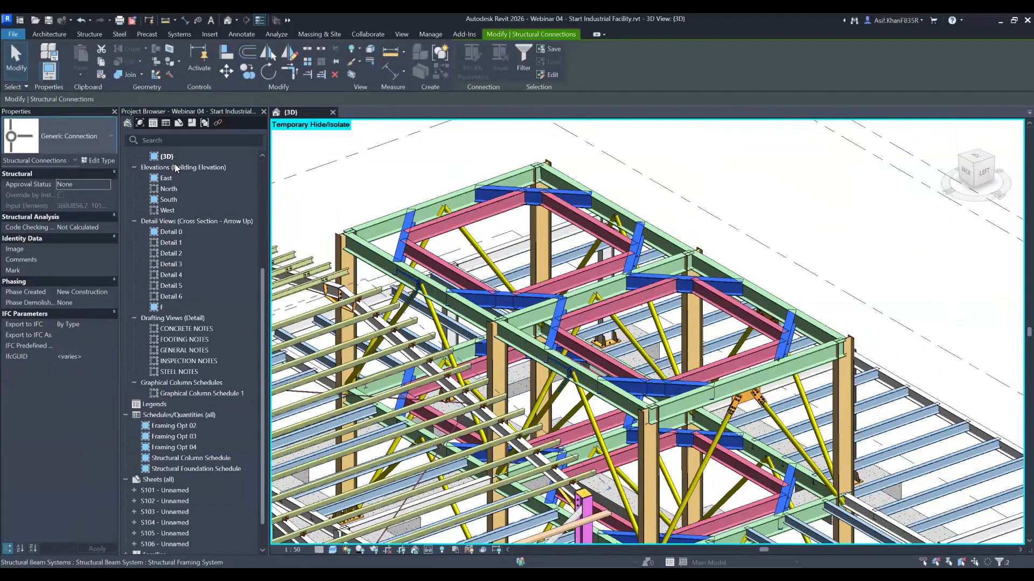
pyautogui.click(688, 151)
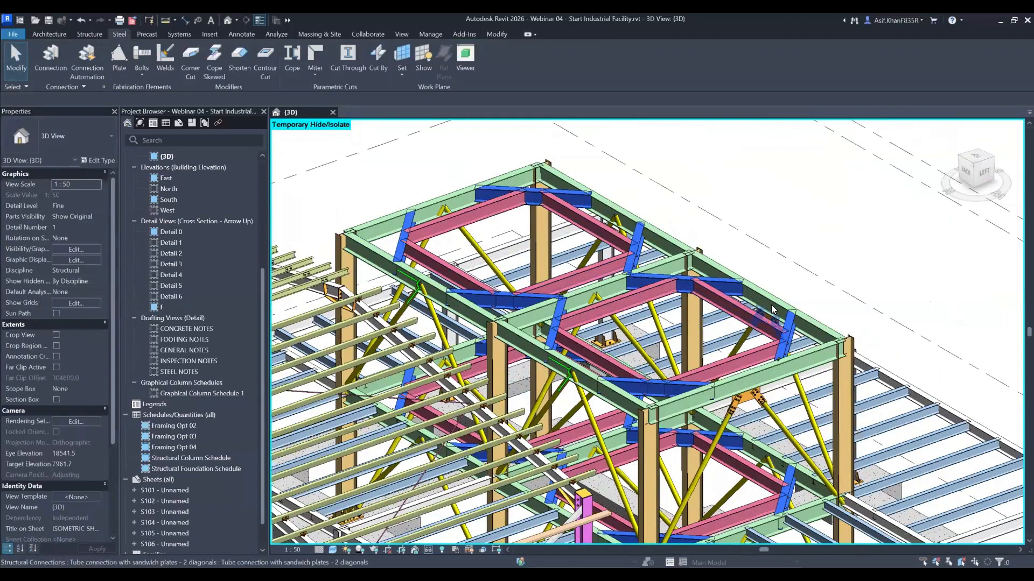
# - Match the type of the 2-diagonal sandwich plate tube connection onto both generic connections on the tower's long side
pyautogui.press('m')
pyautogui.press('a')
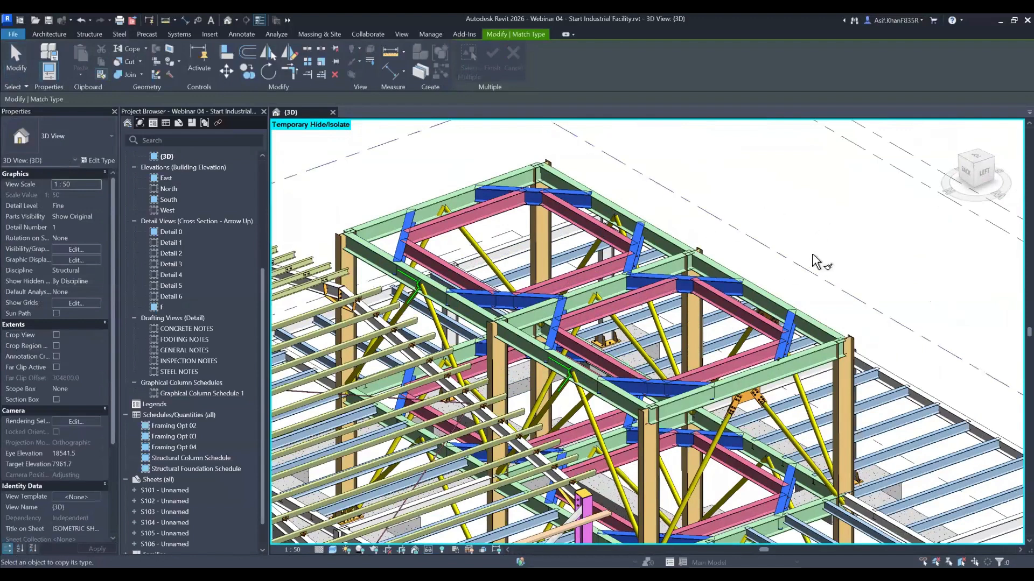
pyautogui.click(747, 397)
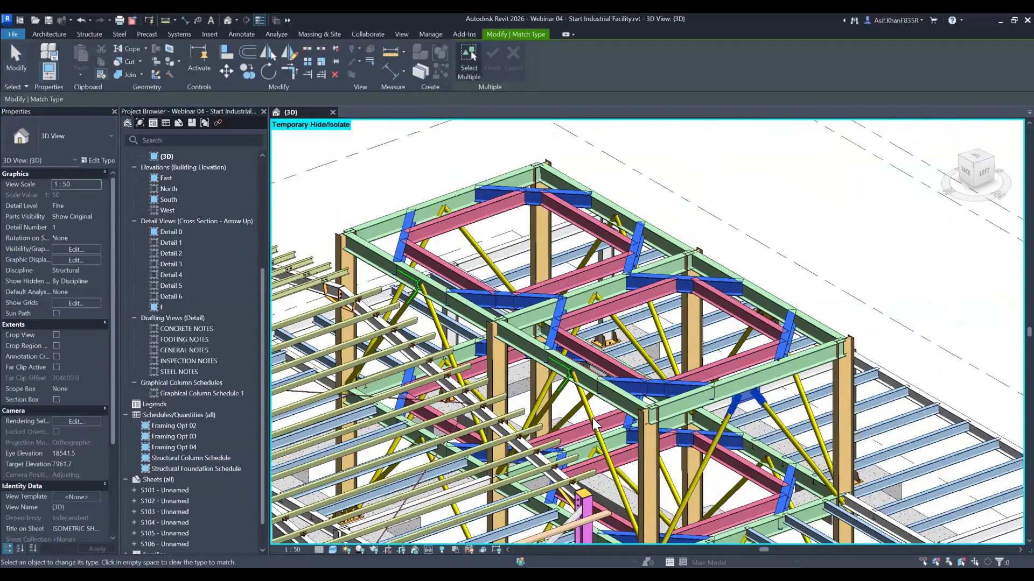
pyautogui.click(468, 70)
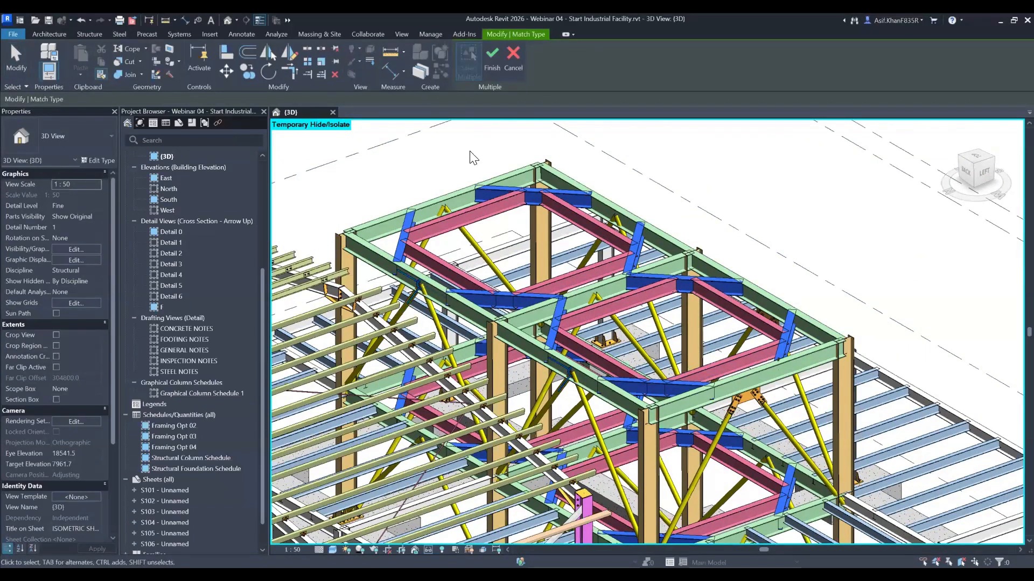
pyautogui.click(491, 64)
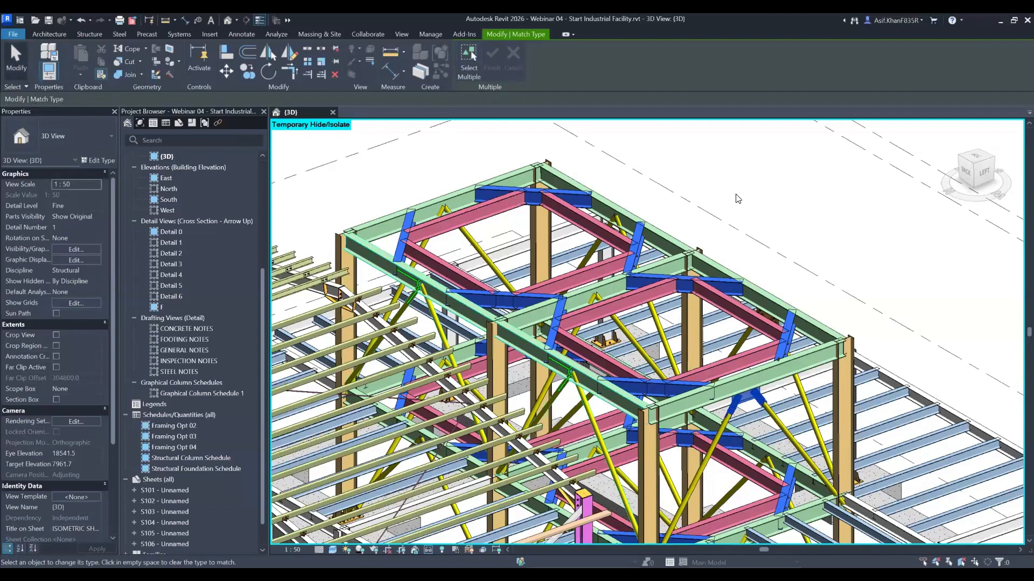
pyautogui.click(17, 65)
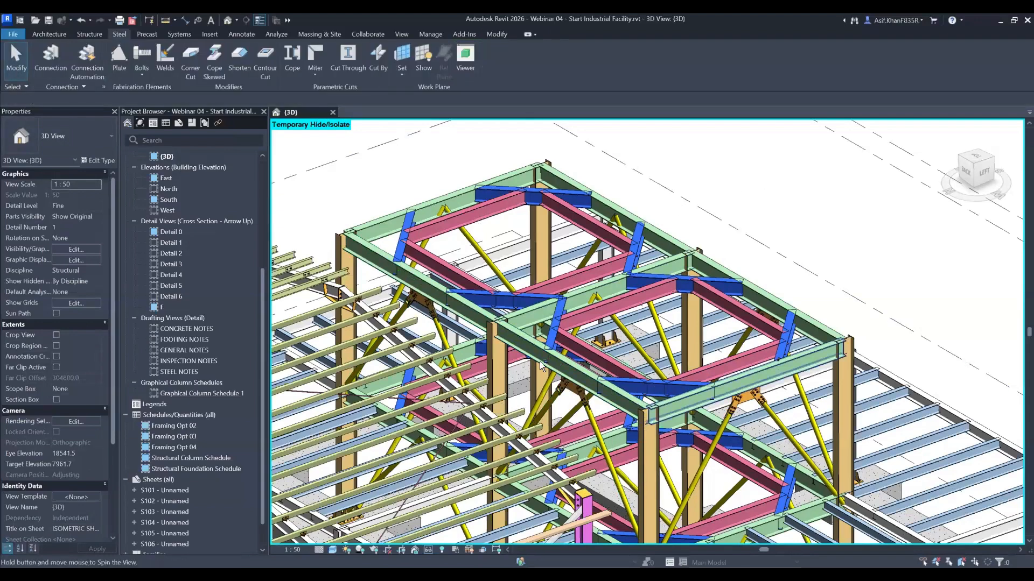
# - Examine the tower's converted tube connections and their gusset plates from several sides, including against the whole frame
pyautogui.keyDown('shift'); pyautogui.moveTo(549, 427); pyautogui.dragTo(649, 338, button='middle'); pyautogui.keyUp('shift')
pyautogui.keyDown('shift'); pyautogui.moveTo(565, 345); pyautogui.dragTo(694, 302, button='middle'); pyautogui.keyUp('shift')
pyautogui.scroll(-4, 683, 407)
pyautogui.scroll(4, 583, 303)
pyautogui.keyDown('shift'); pyautogui.moveTo(583, 302); pyautogui.dragTo(506, 335, button='middle'); pyautogui.keyUp('shift')
pyautogui.moveTo(579, 327)
pyautogui.keyDown('shift'); pyautogui.mouseDown(button='middle')
pyautogui.moveTo(566, 345)
pyautogui.moveTo(572, 331)
pyautogui.mouseUp(button='middle'); pyautogui.keyUp('shift')
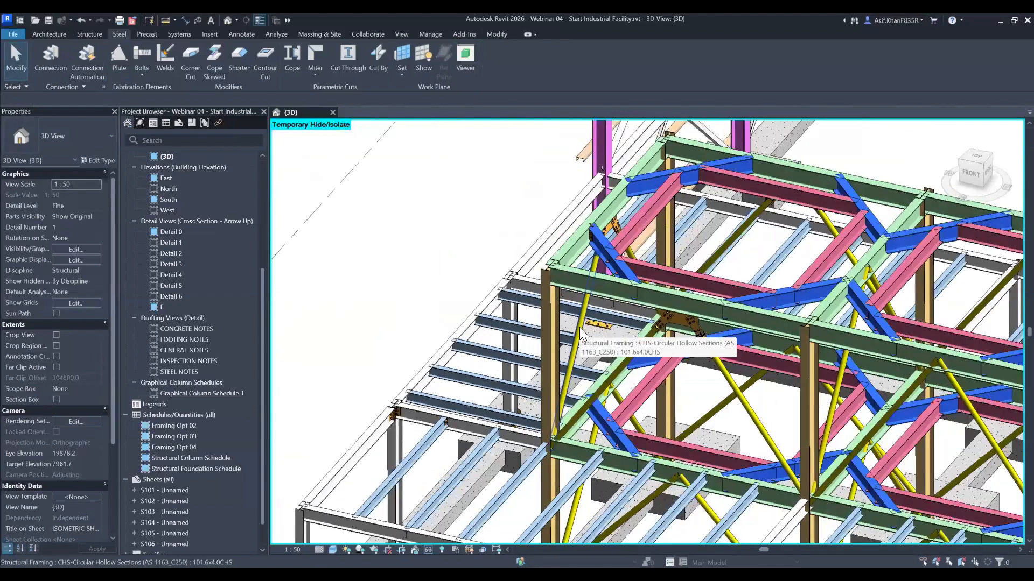
pyautogui.click(675, 322)
pyautogui.keyDown('shift'); pyautogui.moveTo(675, 322); pyautogui.dragTo(908, 142, button='middle'); pyautogui.keyUp('shift')
pyautogui.keyDown('shift'); pyautogui.moveTo(841, 192); pyautogui.dragTo(457, 285, button='middle'); pyautogui.keyUp('shift')
pyautogui.scroll(-3, 793, 186)
pyautogui.press('Escape')
pyautogui.moveTo(560, 273); pyautogui.dragTo(568, 311, button='middle')
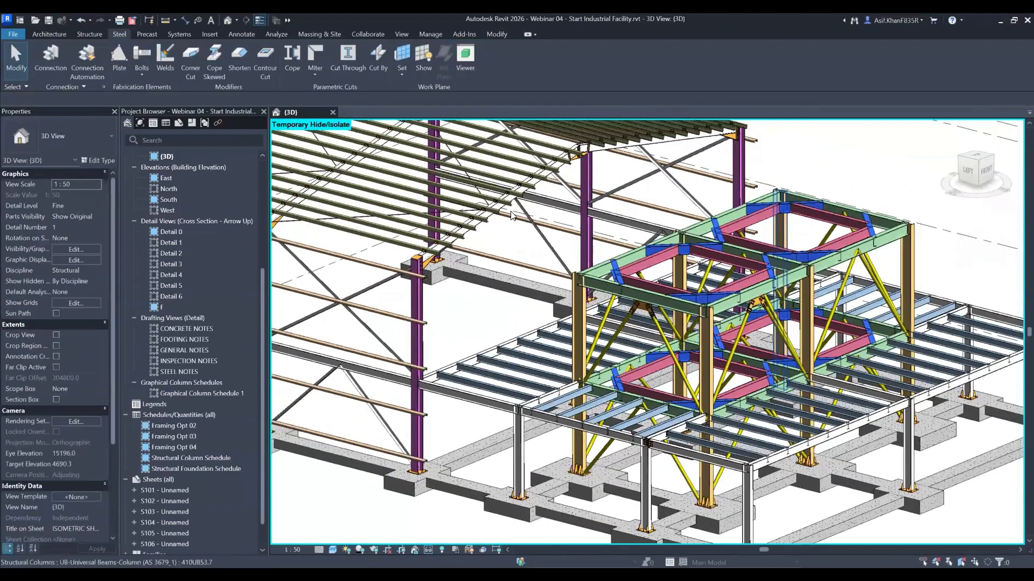
# - Examine the cross bracing, purple columns and wall girts along the portal-frame hall's side wall
pyautogui.moveTo(345, 221); pyautogui.dragTo(663, 199, button='middle')
pyautogui.scroll(5, 523, 200)
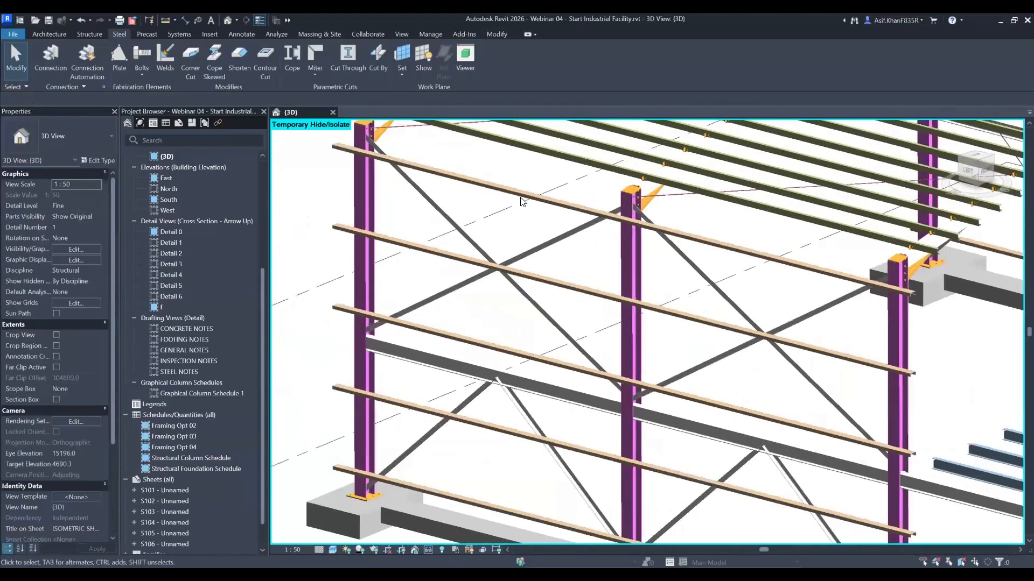
pyautogui.moveTo(412, 258); pyautogui.dragTo(619, 314, button='middle')
pyautogui.scroll(4, 577, 173)
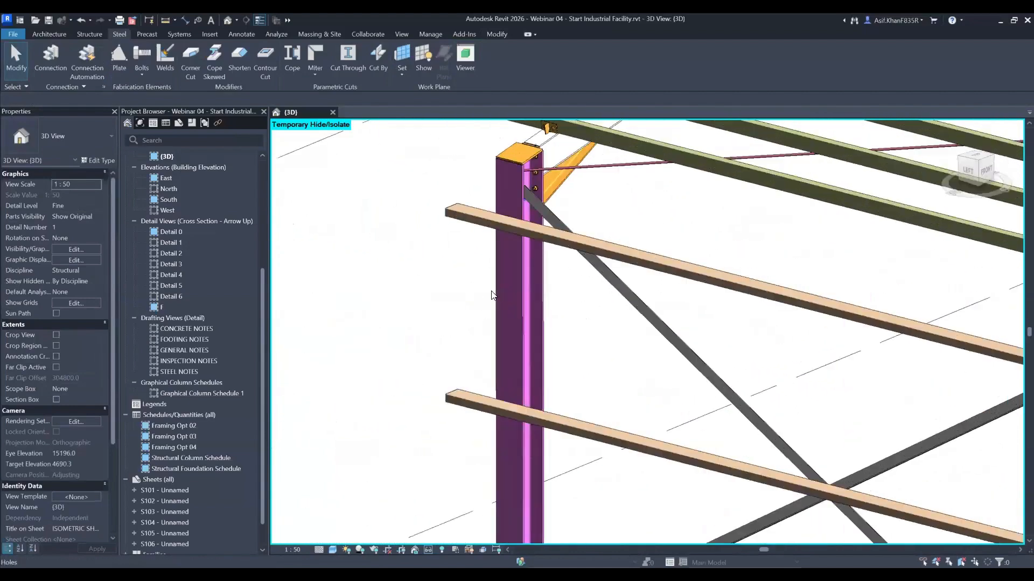
pyautogui.keyDown('shift'); pyautogui.moveTo(487, 298); pyautogui.dragTo(450, 301, button='middle'); pyautogui.keyUp('shift')
pyautogui.scroll(-7, 517, 190)
pyautogui.moveTo(518, 190); pyautogui.dragTo(425, 213, button='middle')
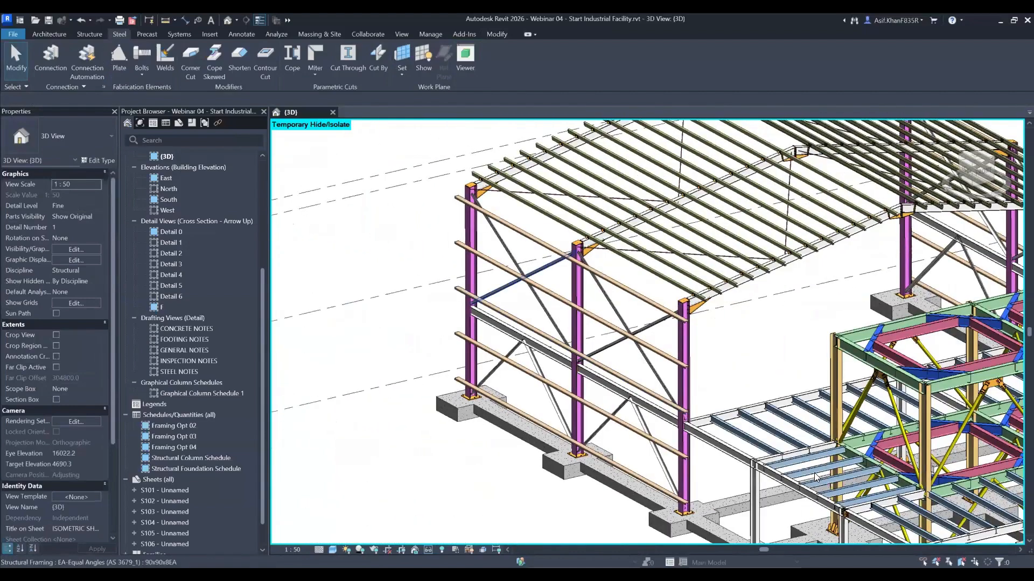
pyautogui.scroll(-1, 494, 292)
pyautogui.press('z')
pyautogui.press('f')
pyautogui.scroll(6, 476, 315)
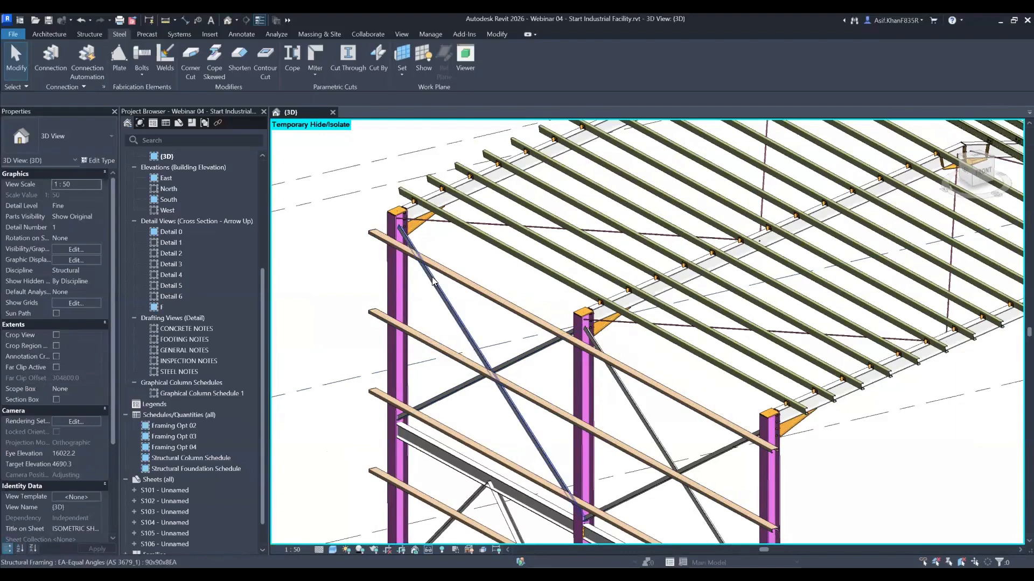
pyautogui.scroll(5, 428, 226)
pyautogui.moveTo(556, 346); pyautogui.dragTo(596, 281, button='middle')
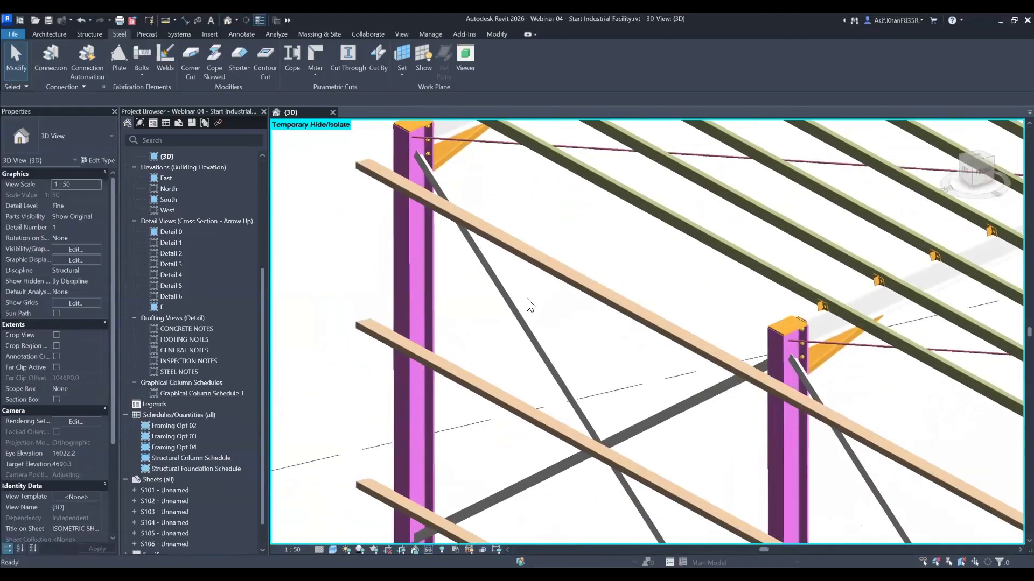
pyautogui.scroll(-4, 517, 275)
pyautogui.moveTo(554, 400); pyautogui.dragTo(536, 341, button='middle')
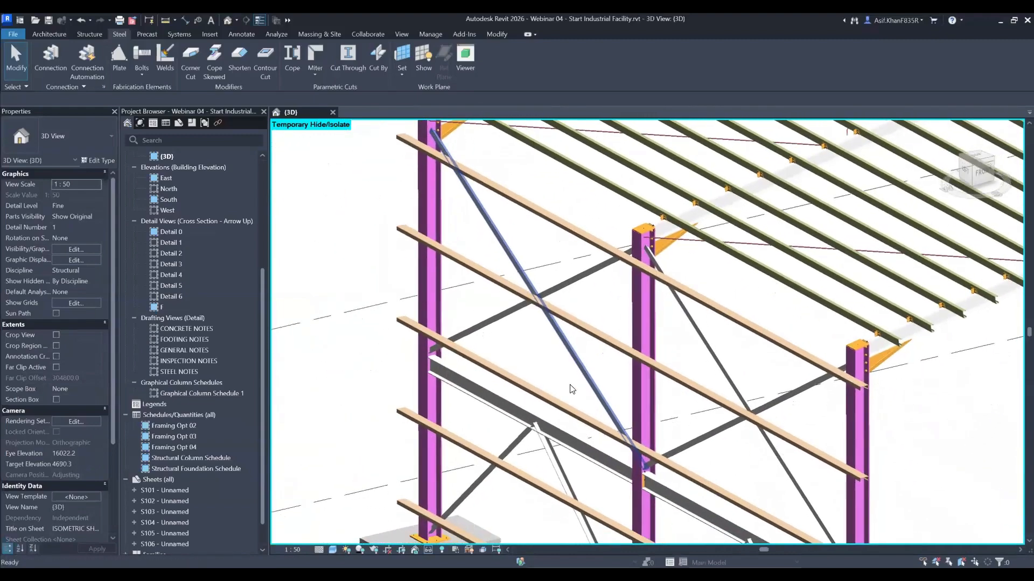
pyautogui.moveTo(535, 395); pyautogui.dragTo(512, 333, button='middle')
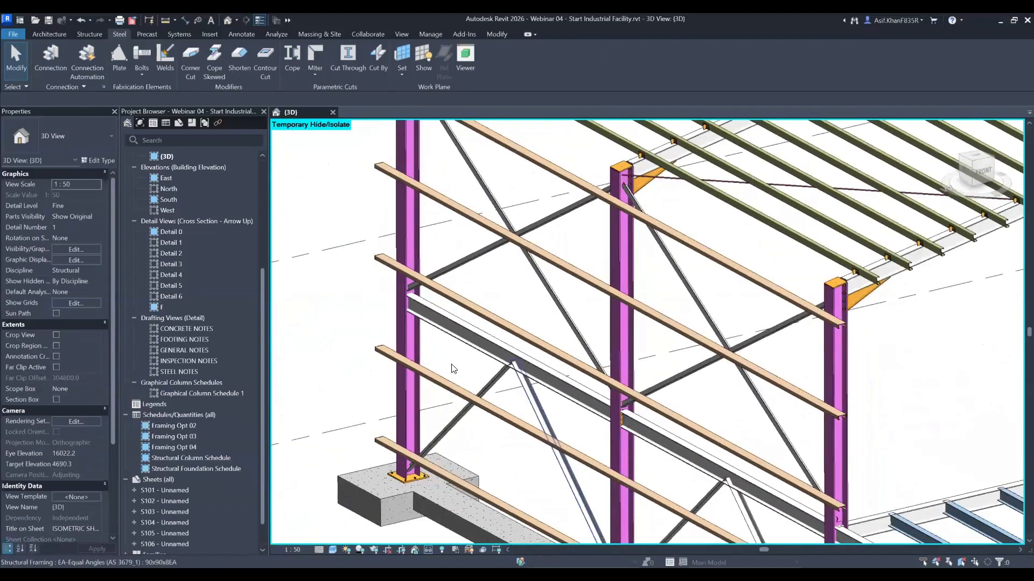
# - Examine the joint where the hall's lower angle braces meet beneath the midpoint of the side wall beam
pyautogui.scroll(6, 526, 399)
pyautogui.click(466, 337)
pyautogui.keyDown('shift'); pyautogui.moveTo(506, 426); pyautogui.dragTo(592, 418, button='middle'); pyautogui.keyUp('shift')
pyautogui.click(477, 343)
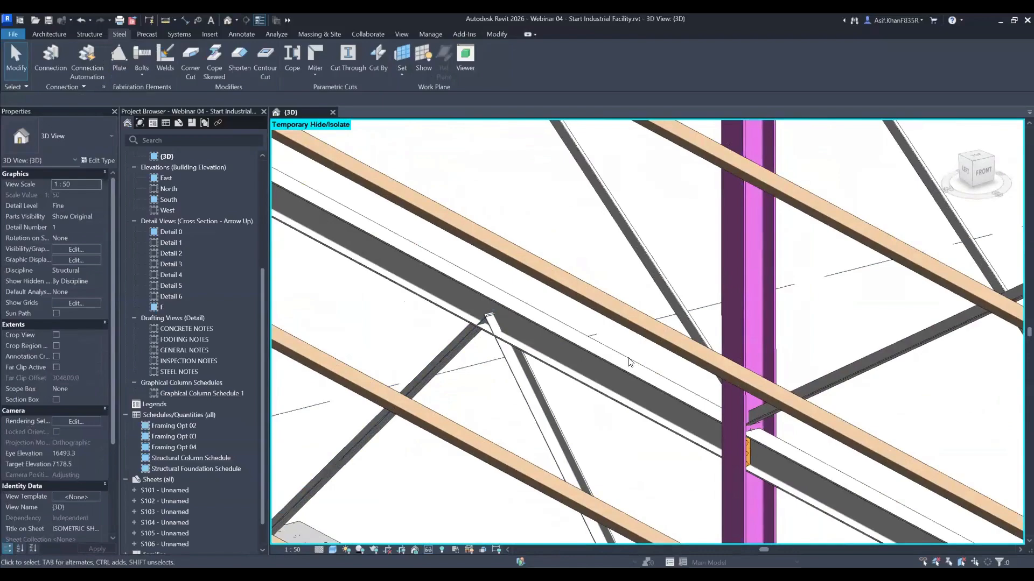
pyautogui.scroll(-5, 544, 351)
pyautogui.moveTo(544, 351); pyautogui.dragTo(504, 229, button='middle')
pyautogui.moveTo(715, 327); pyautogui.dragTo(420, 188, button='middle')
pyautogui.moveTo(763, 378); pyautogui.dragTo(746, 369, button='middle')
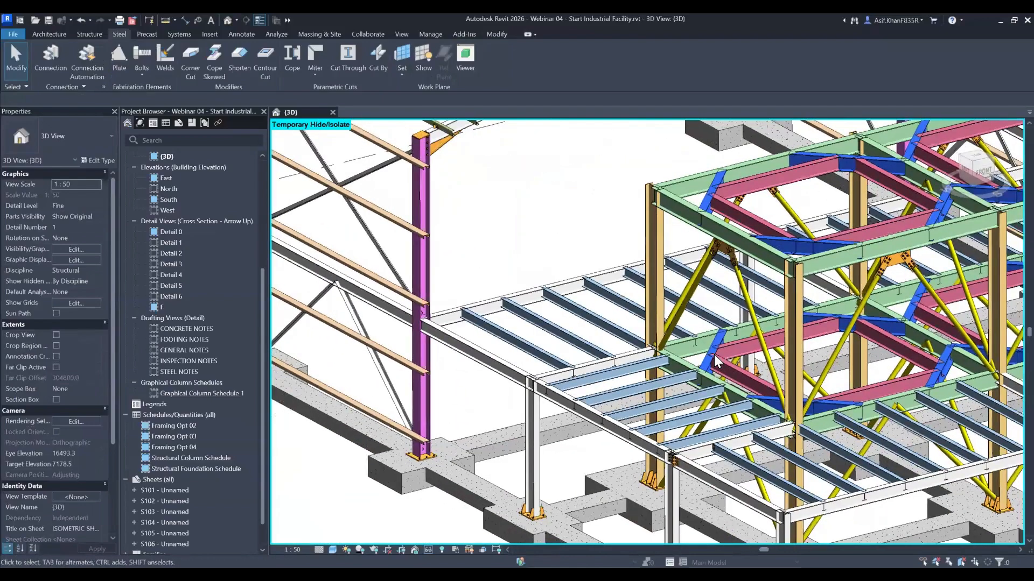
pyautogui.moveTo(277, 264); pyautogui.dragTo(529, 334, button='middle')
pyautogui.scroll(5, 531, 341)
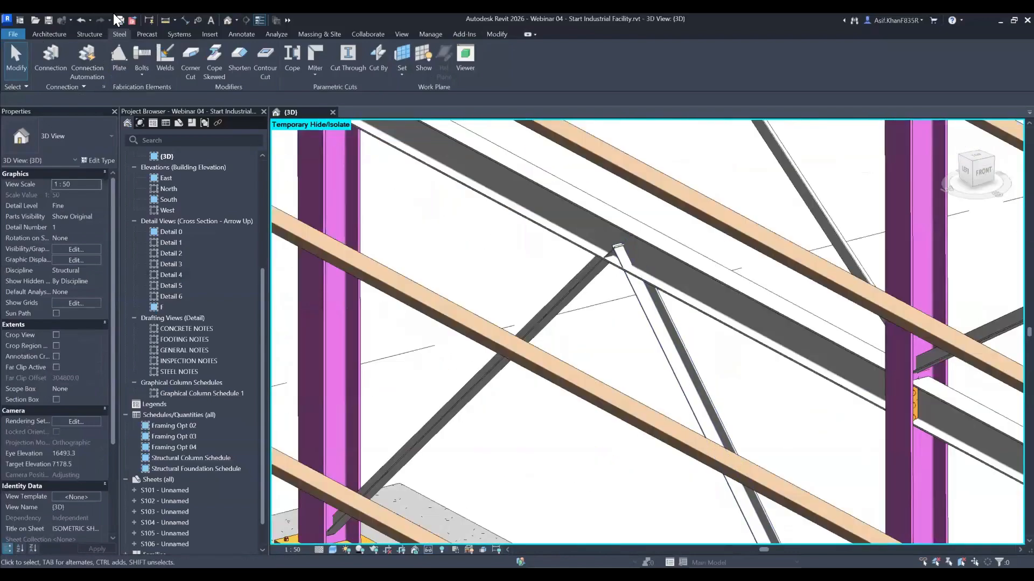
# - Place a Double tube brace gusset connection between the side wall beam and the two lower angle braces meeting beneath its midpoint
pyautogui.click(54, 60)
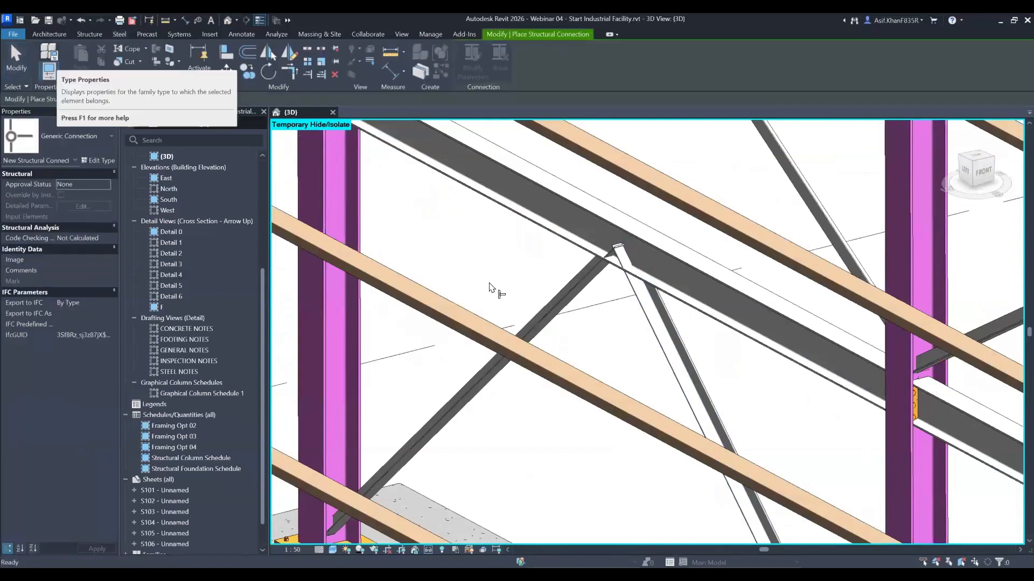
pyautogui.click(80, 136)
pyautogui.write('gusset')
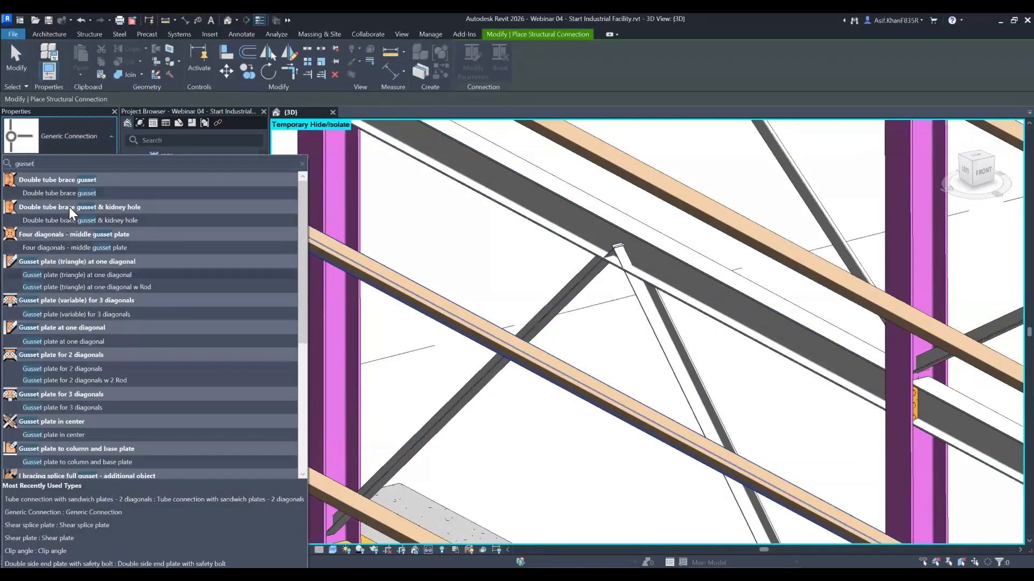
pyautogui.click(60, 192)
pyautogui.click(700, 313)
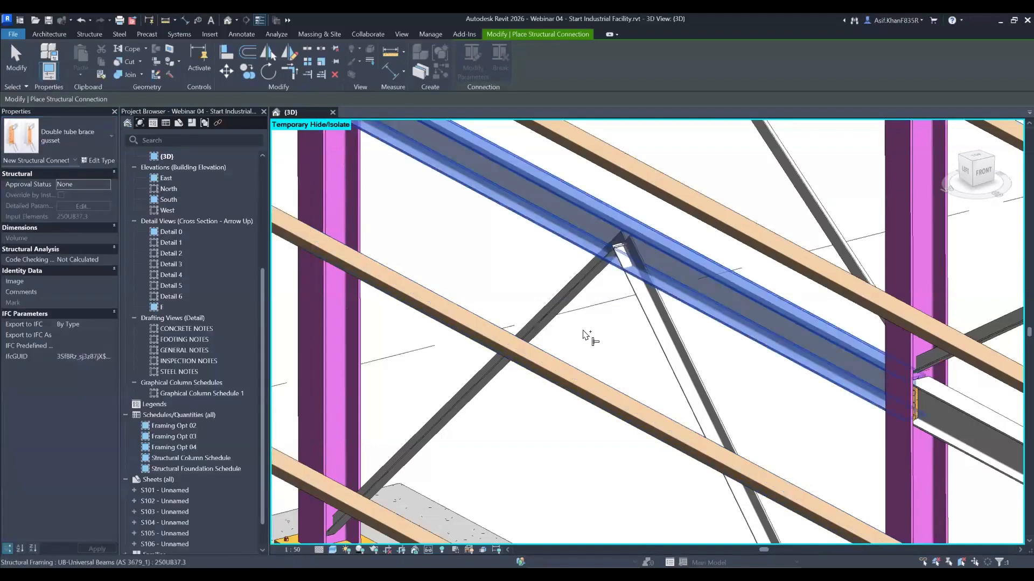
pyautogui.click(592, 286)
pyautogui.click(676, 330)
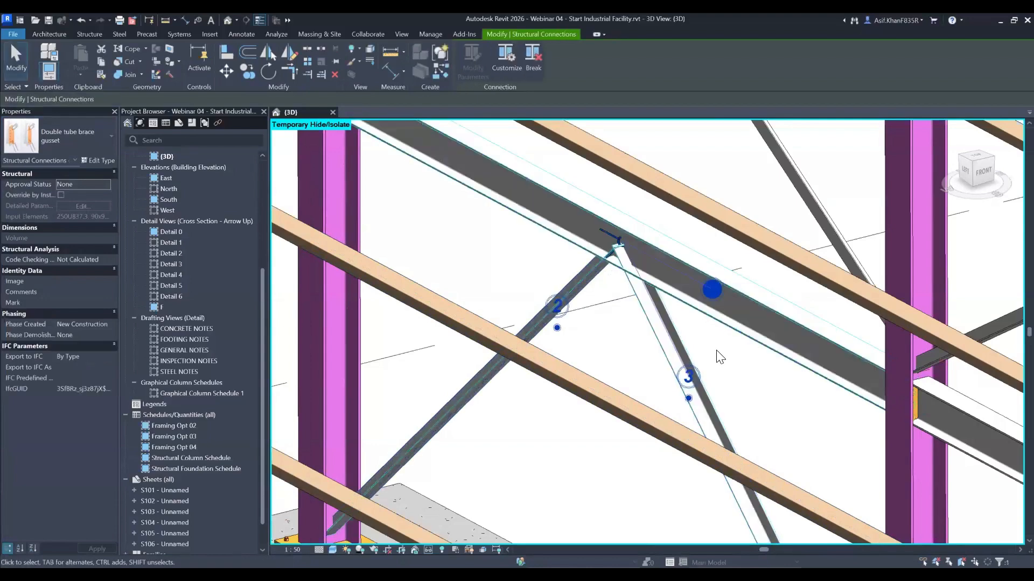
pyautogui.click(623, 343)
pyautogui.scroll(3, 593, 288)
pyautogui.keyDown('shift'); pyautogui.moveTo(656, 304); pyautogui.dragTo(676, 248, button='middle'); pyautogui.keyUp('shift')
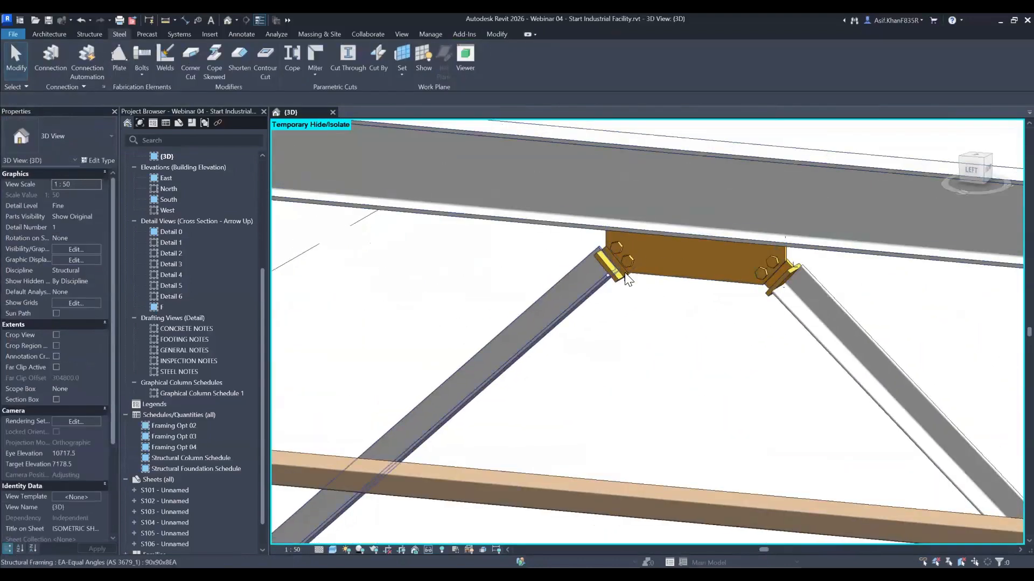
# - Change the connection beneath the side wall beam to the Gusset plate for 2 diagonals type and review the alternative types
pyautogui.click(734, 280)
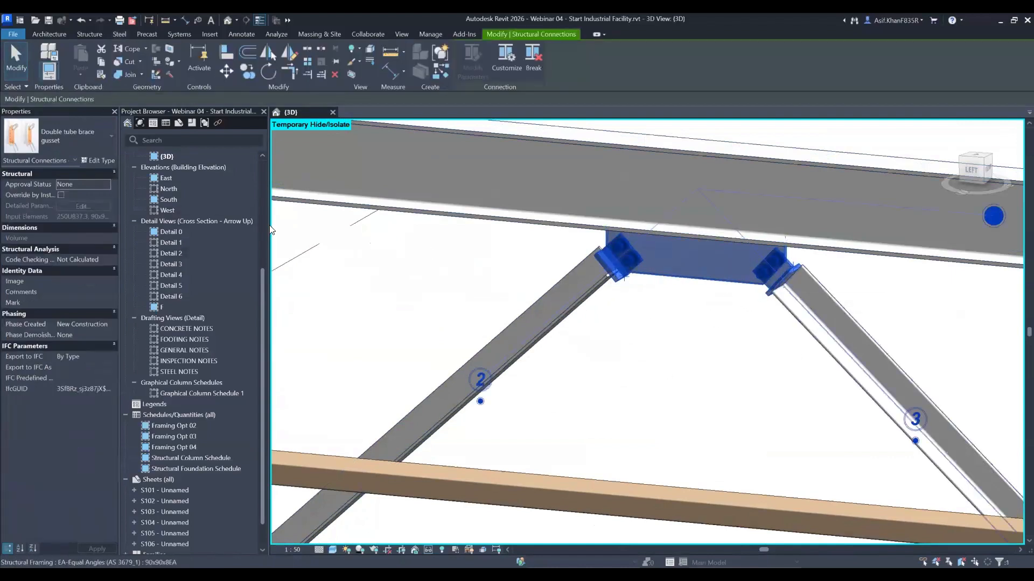
pyautogui.click(78, 147)
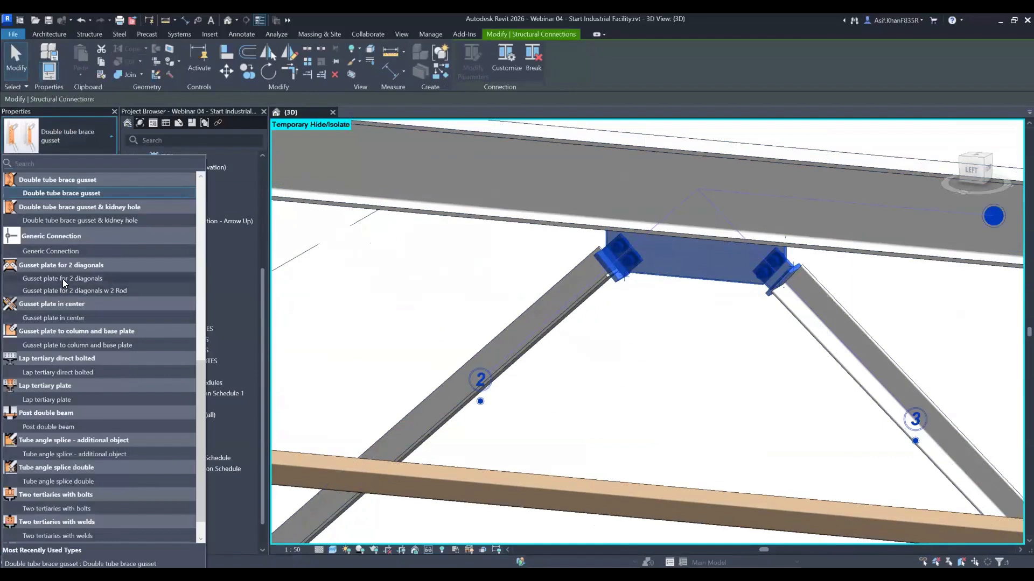
pyautogui.click(626, 370)
pyautogui.click(657, 323)
pyautogui.keyDown('shift'); pyautogui.moveTo(688, 323); pyautogui.dragTo(673, 298, button='middle'); pyautogui.keyUp('shift')
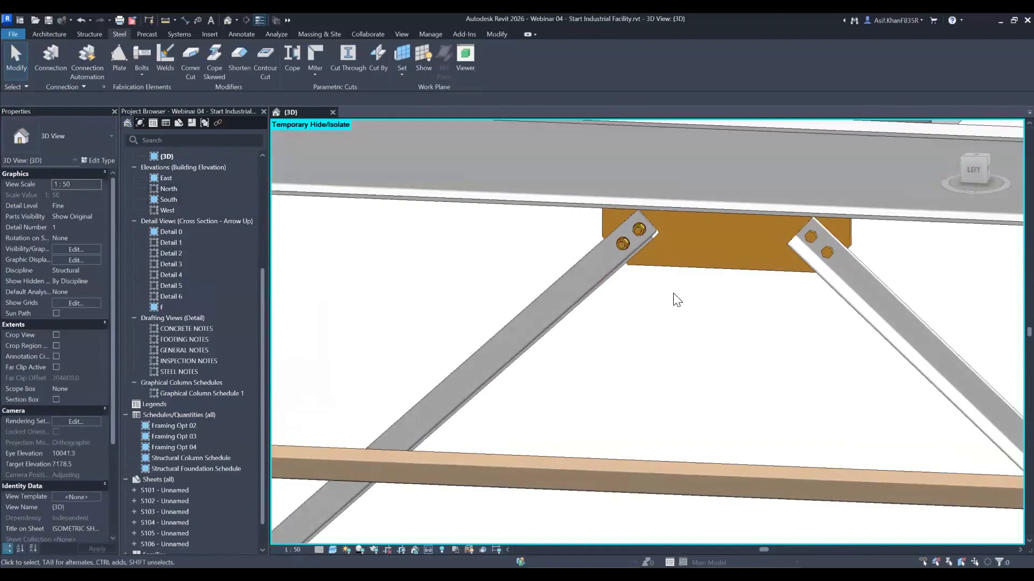
pyautogui.click(697, 277)
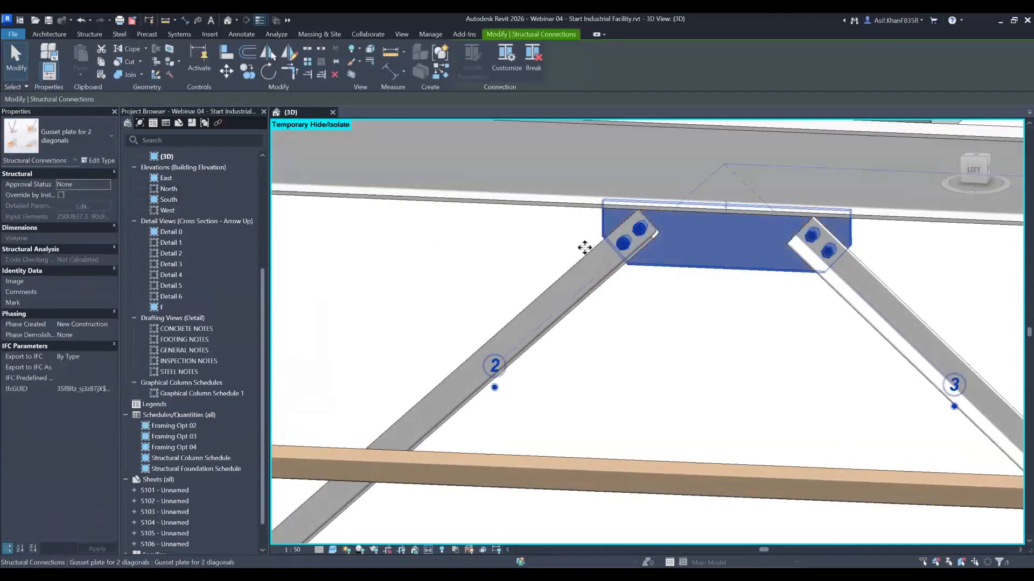
pyautogui.click(60, 132)
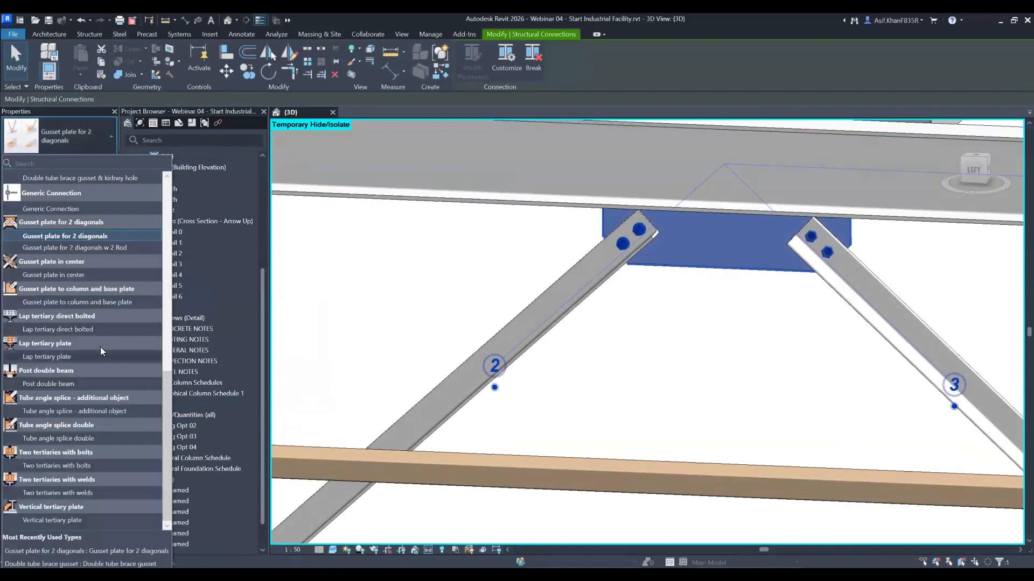
pyautogui.click(396, 284)
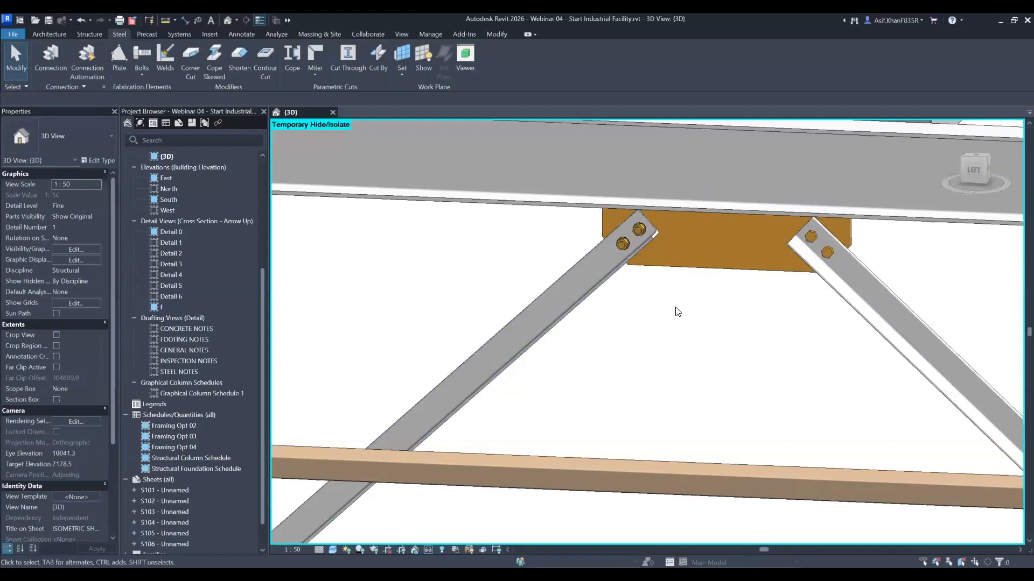
pyautogui.click(702, 260)
# - Place a Gusset plate (triangle) at one diagonal connection between the hall's corner column and the lower brace at its base
pyautogui.scroll(-5, 514, 243)
pyautogui.keyDown('shift'); pyautogui.moveTo(514, 244); pyautogui.dragTo(593, 306, button='middle'); pyautogui.keyUp('shift')
pyautogui.scroll(-1, 507, 323)
pyautogui.press('Escape')
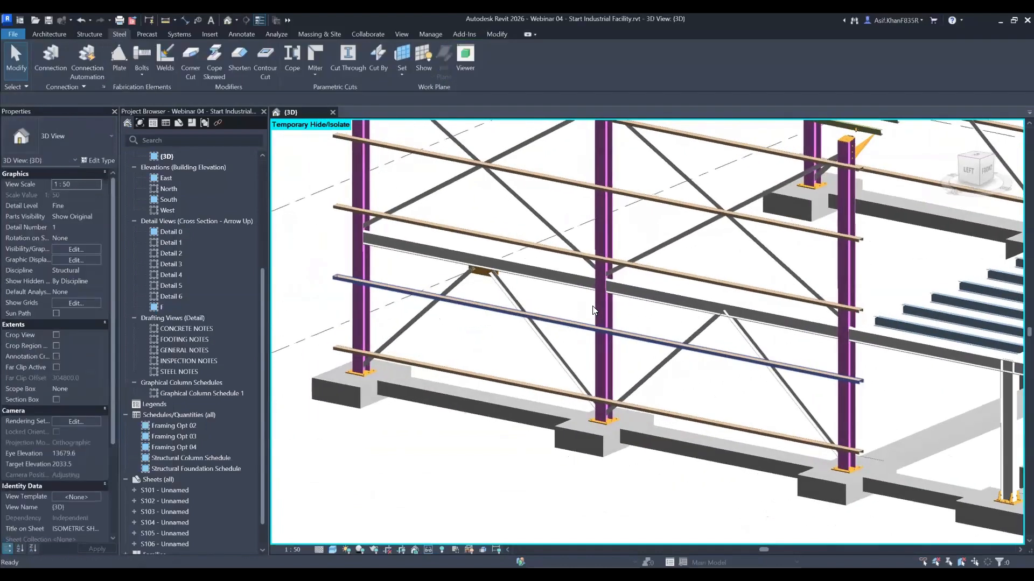
pyautogui.moveTo(409, 343); pyautogui.dragTo(501, 289, button='middle')
pyautogui.scroll(5, 473, 350)
pyautogui.scroll(3, 499, 285)
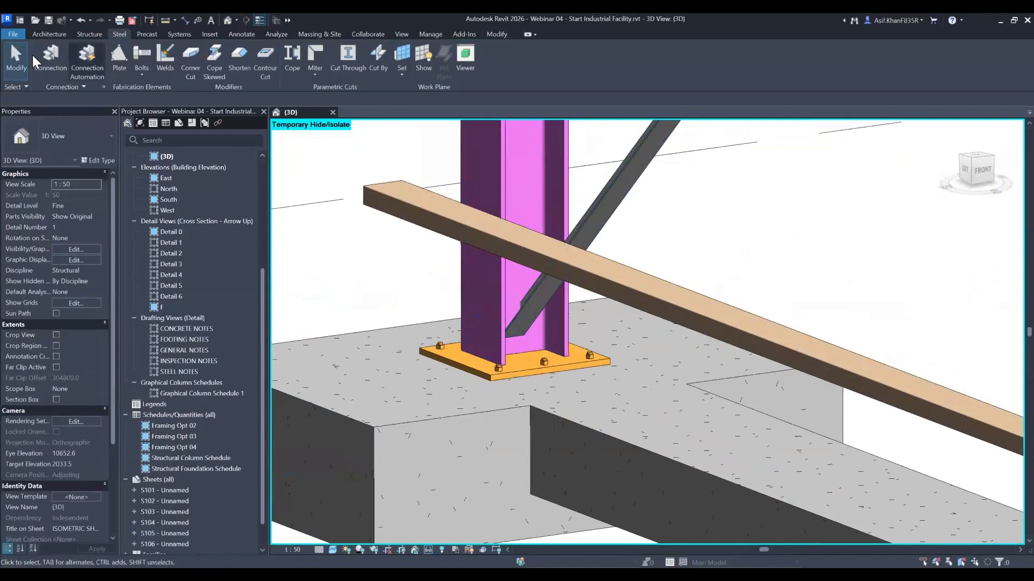
pyautogui.click(51, 61)
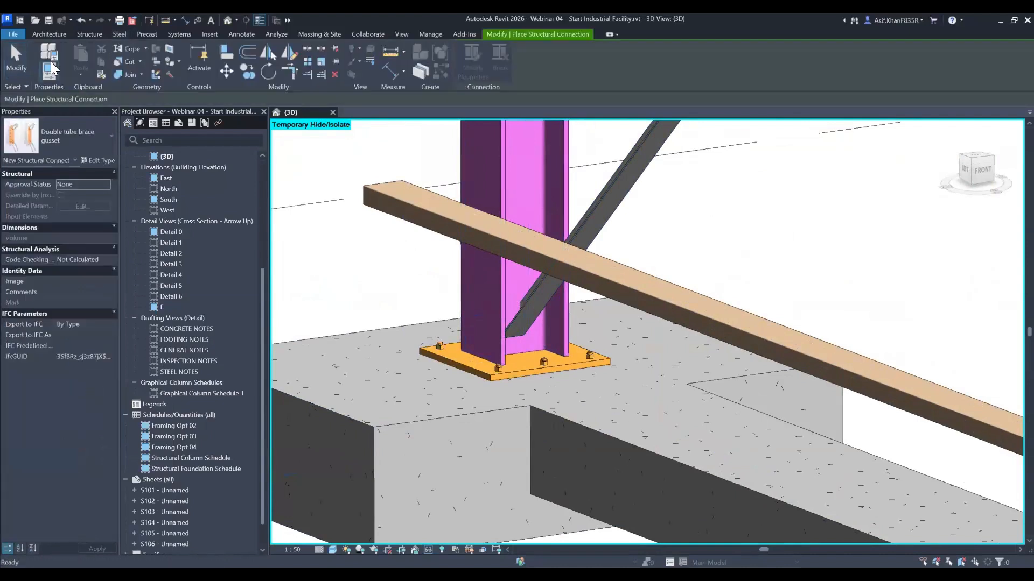
pyautogui.click(74, 139)
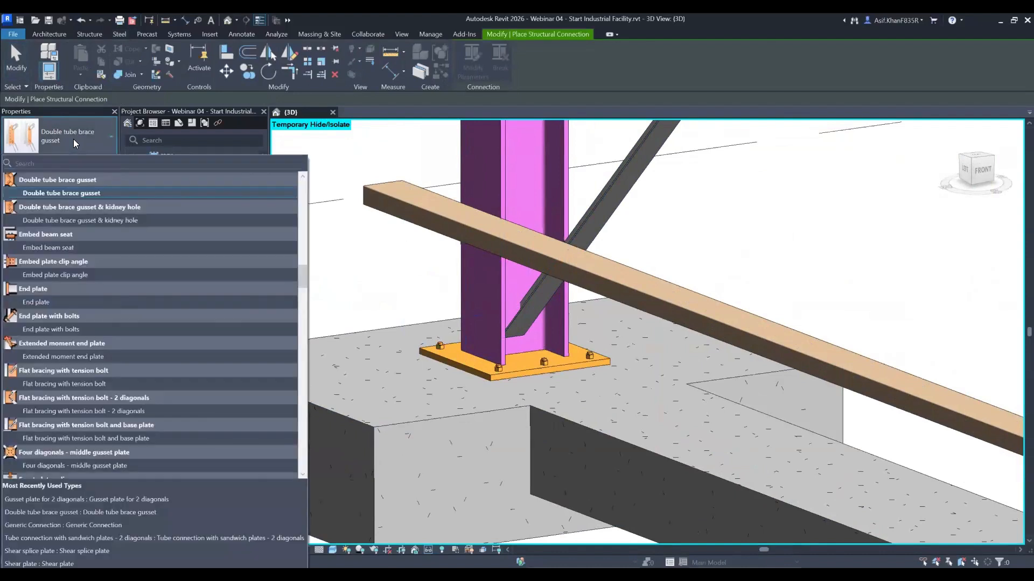
pyautogui.write('gusset')
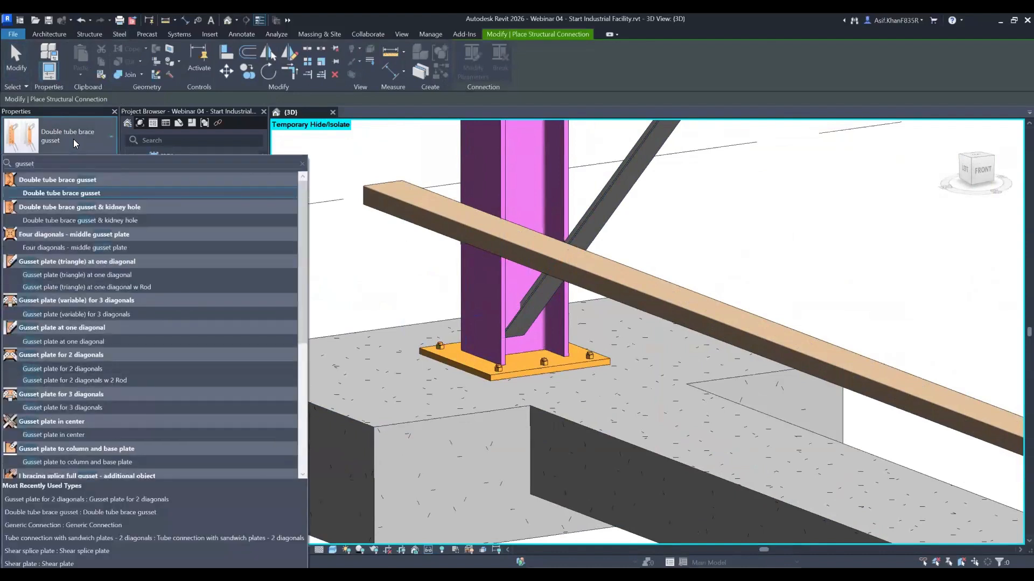
pyautogui.click(80, 276)
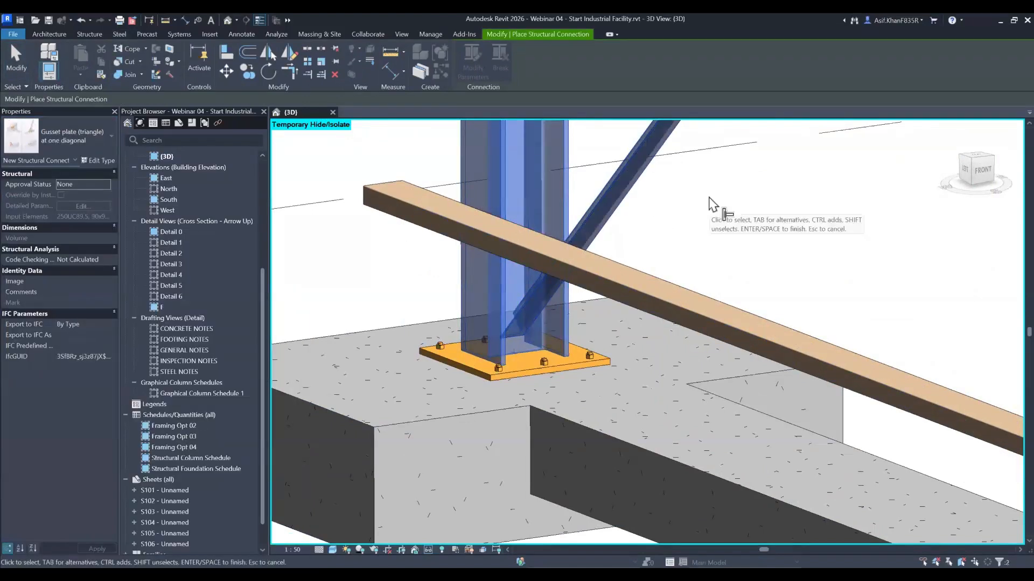
pyautogui.press('Return')
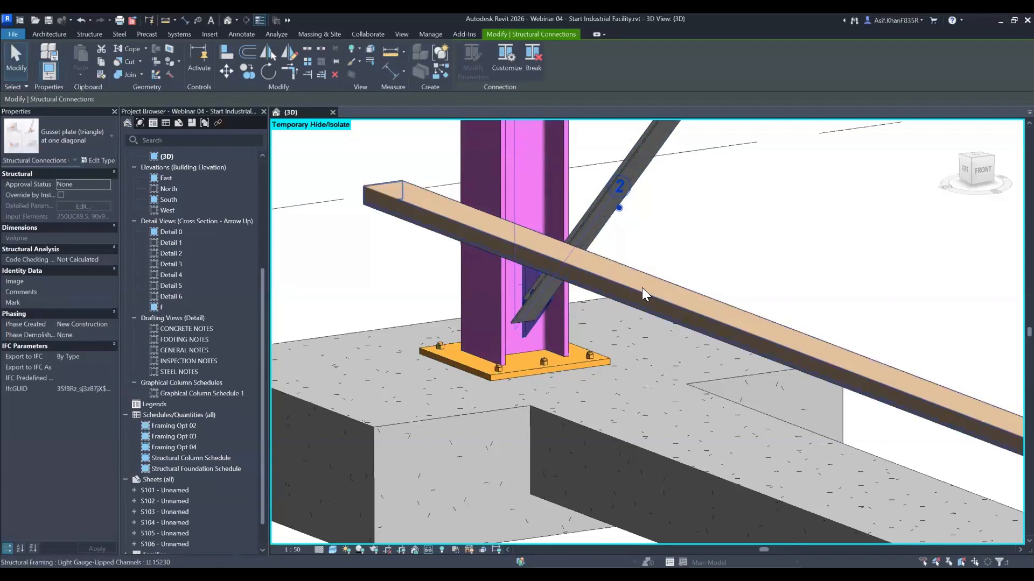
# - Place another triangular gusset plate connection between the corner column's upper end and the upper angle brace
pyautogui.keyDown('shift'); pyautogui.moveTo(678, 295); pyautogui.dragTo(512, 352, button='middle'); pyautogui.keyUp('shift')
pyautogui.keyDown('shift'); pyautogui.moveTo(421, 305); pyautogui.dragTo(533, 282, button='middle'); pyautogui.keyUp('shift')
pyautogui.scroll(2, 533, 282)
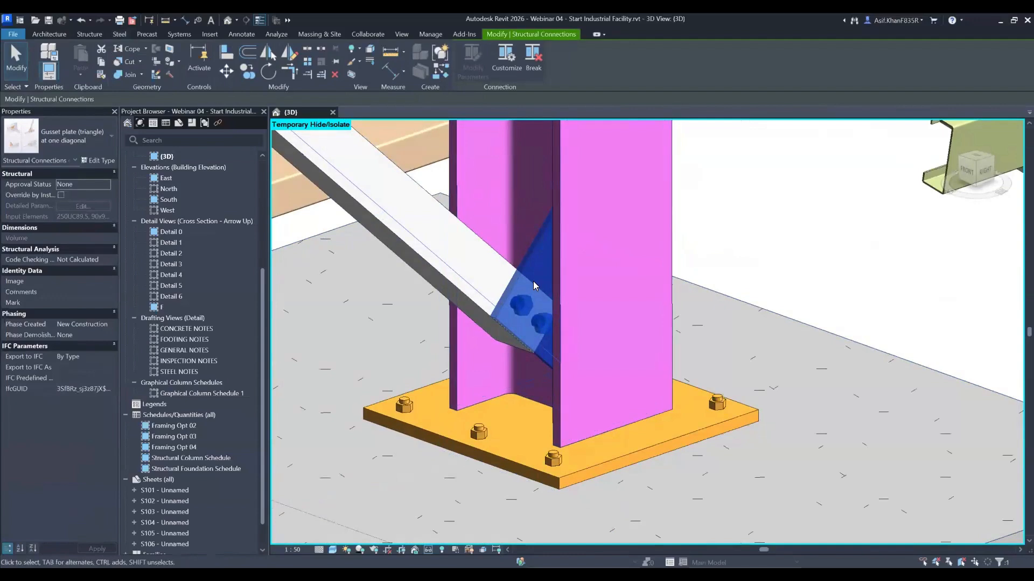
pyautogui.scroll(-6, 533, 285)
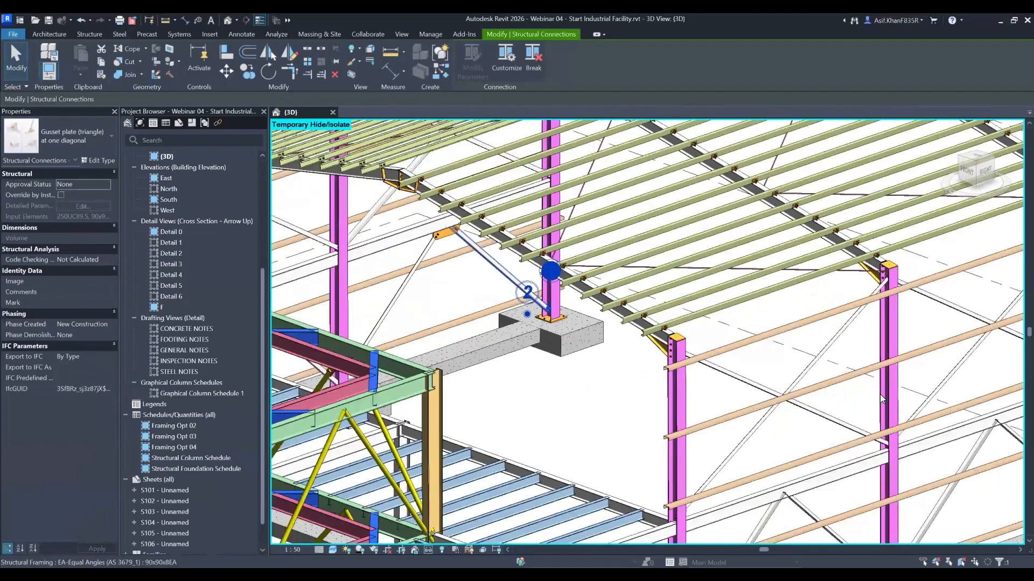
pyautogui.keyDown('shift'); pyautogui.moveTo(690, 341); pyautogui.dragTo(555, 220, button='middle'); pyautogui.keyUp('shift')
pyautogui.moveTo(589, 261); pyautogui.dragTo(512, 286, button='middle')
pyautogui.scroll(4, 508, 344)
pyautogui.moveTo(508, 351); pyautogui.dragTo(376, 155, button='middle')
pyautogui.scroll(4, 377, 155)
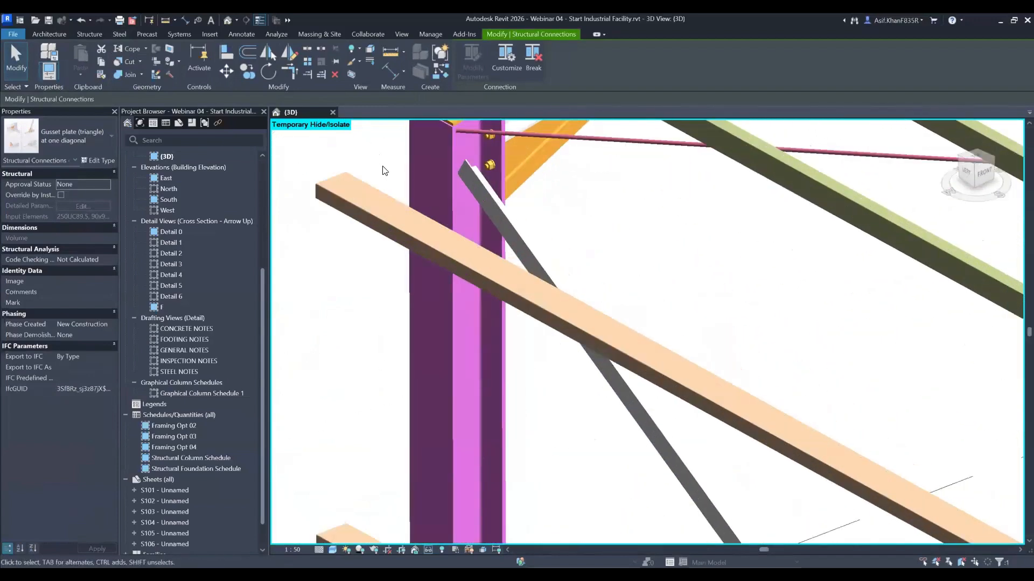
pyautogui.press('Escape')
pyautogui.click(50, 60)
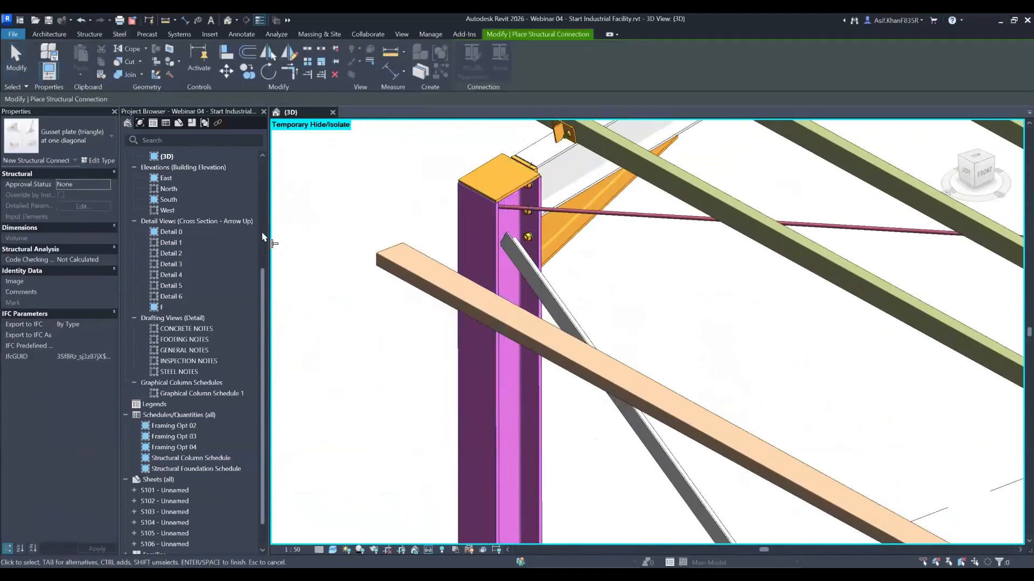
pyautogui.click(503, 361)
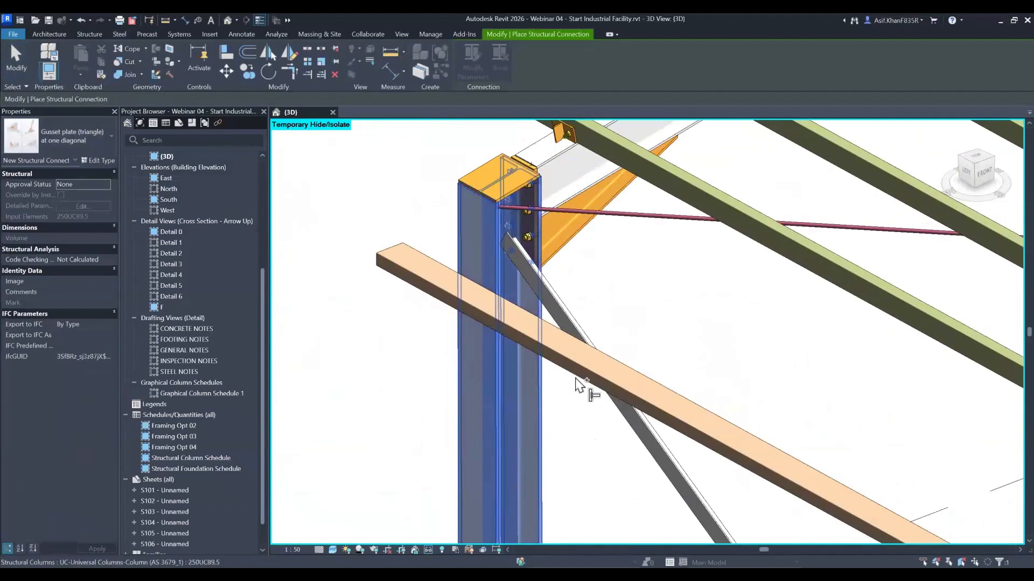
pyautogui.click(582, 324)
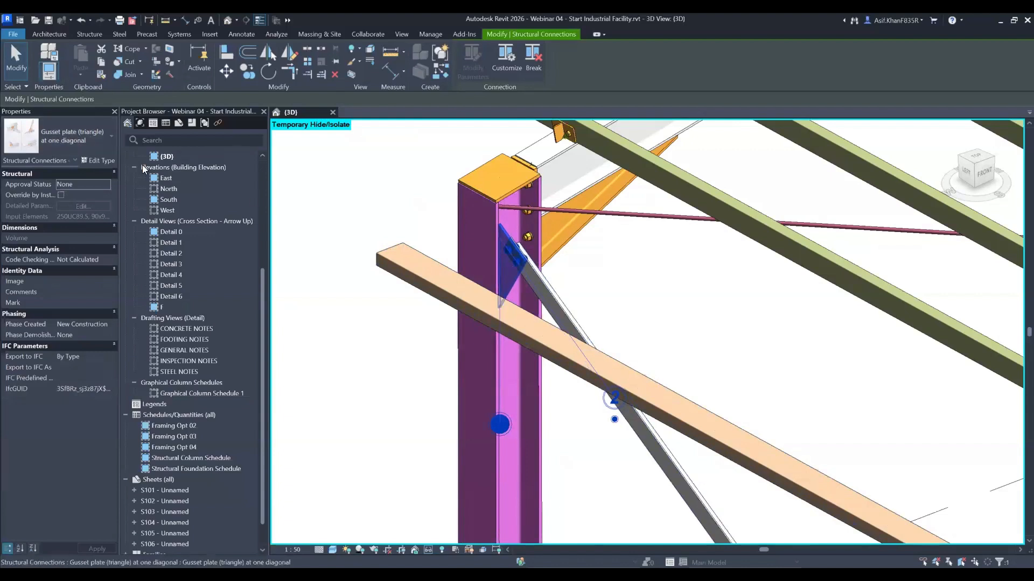
# - Change the connection at the corner column's upper end to the Gusset plate at one diagonal type
pyautogui.click(91, 133)
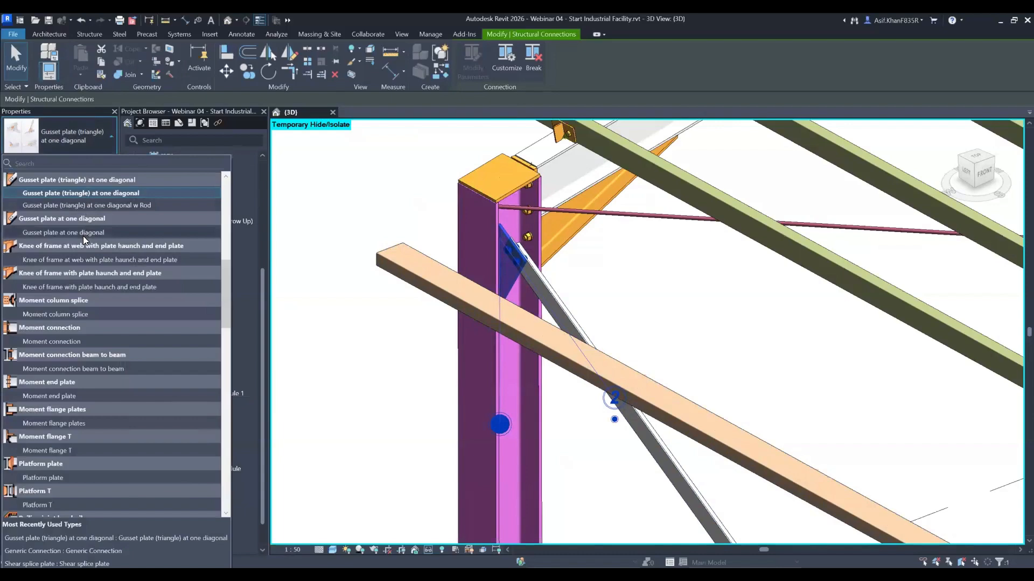
pyautogui.keyDown('shift'); pyautogui.moveTo(569, 303); pyautogui.dragTo(529, 268, button='middle'); pyautogui.keyUp('shift')
pyautogui.scroll(10, 529, 267)
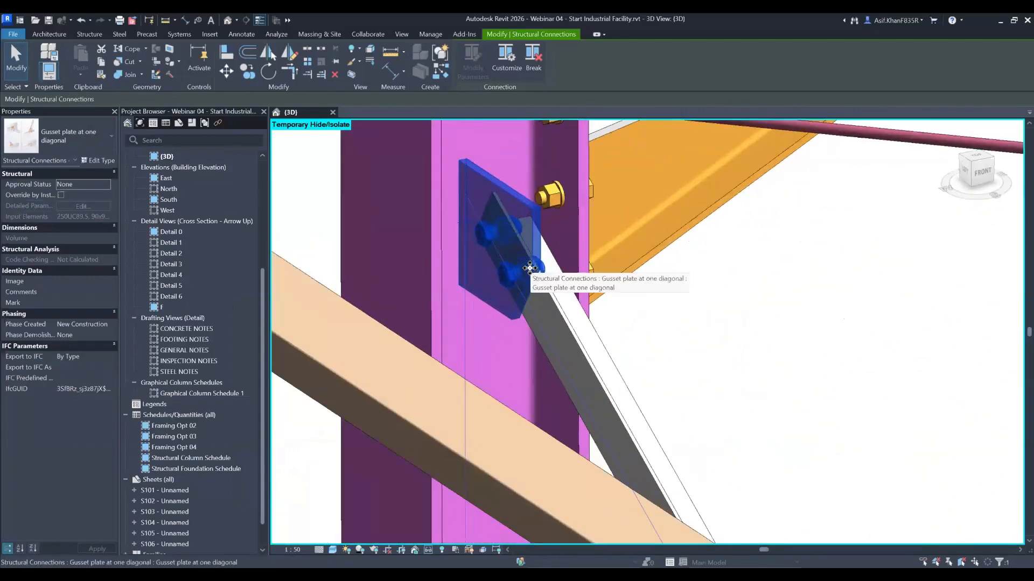
pyautogui.click(678, 365)
# - Examine the gusset plate at the corner column's upper end against the surrounding wall bracing, girts and roof framing
pyautogui.scroll(-8, 635, 358)
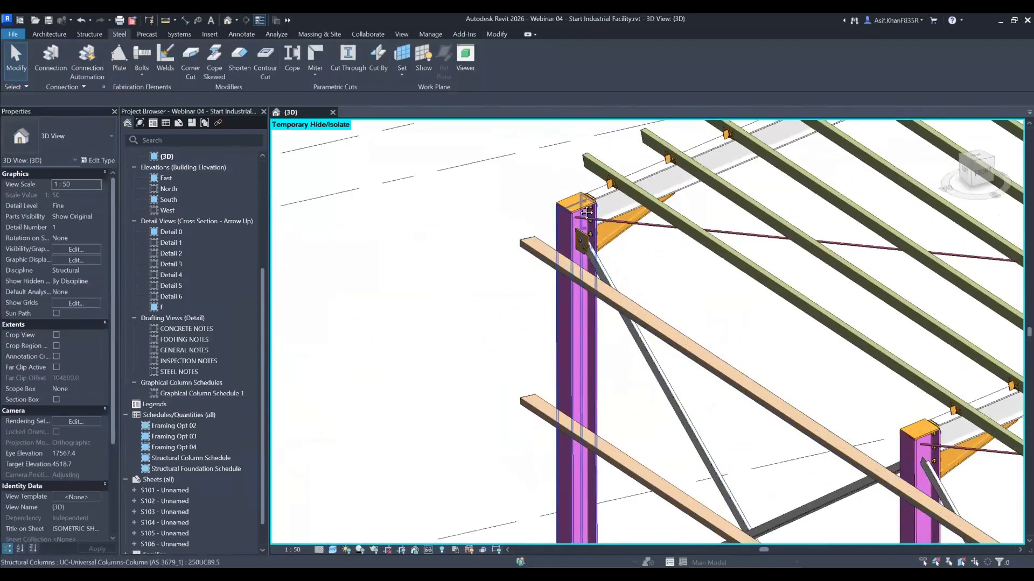
pyautogui.scroll(-4, 581, 329)
pyautogui.moveTo(589, 404); pyautogui.dragTo(567, 300, button='middle')
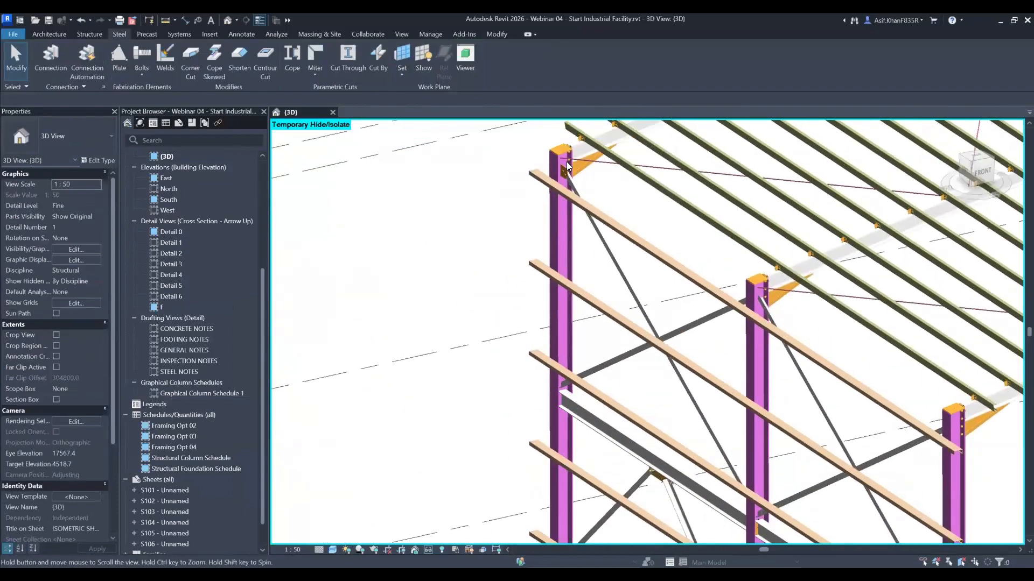
pyautogui.scroll(1, 568, 299)
pyautogui.click(565, 166)
pyautogui.keyDown('shift'); pyautogui.moveTo(466, 220); pyautogui.dragTo(633, 213, button='middle'); pyautogui.keyUp('shift')
pyautogui.scroll(3, 569, 239)
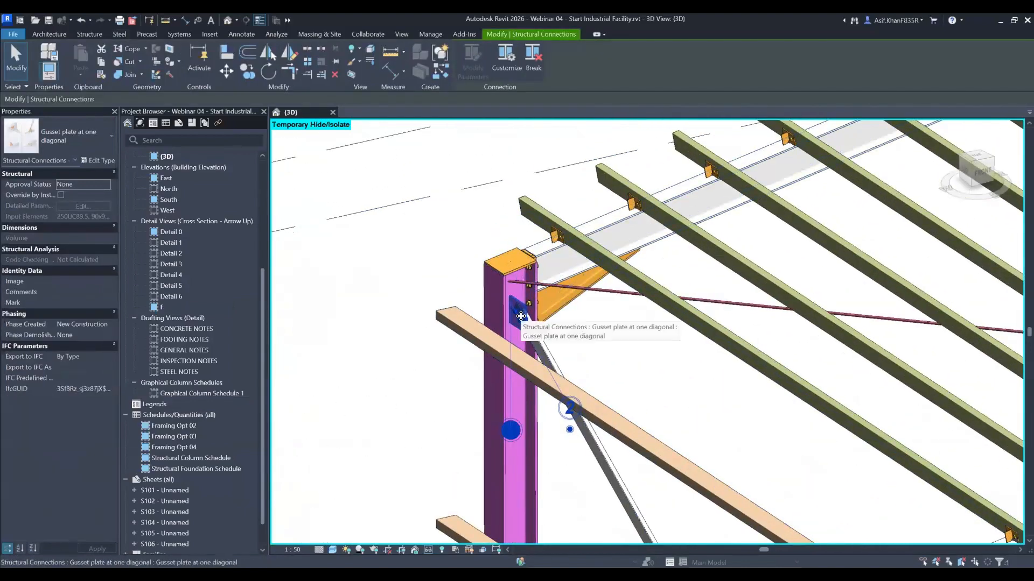
pyautogui.click(411, 272)
pyautogui.scroll(-3, 412, 273)
pyautogui.keyDown('shift'); pyautogui.moveTo(599, 409); pyautogui.dragTo(465, 354, button='middle'); pyautogui.keyUp('shift')
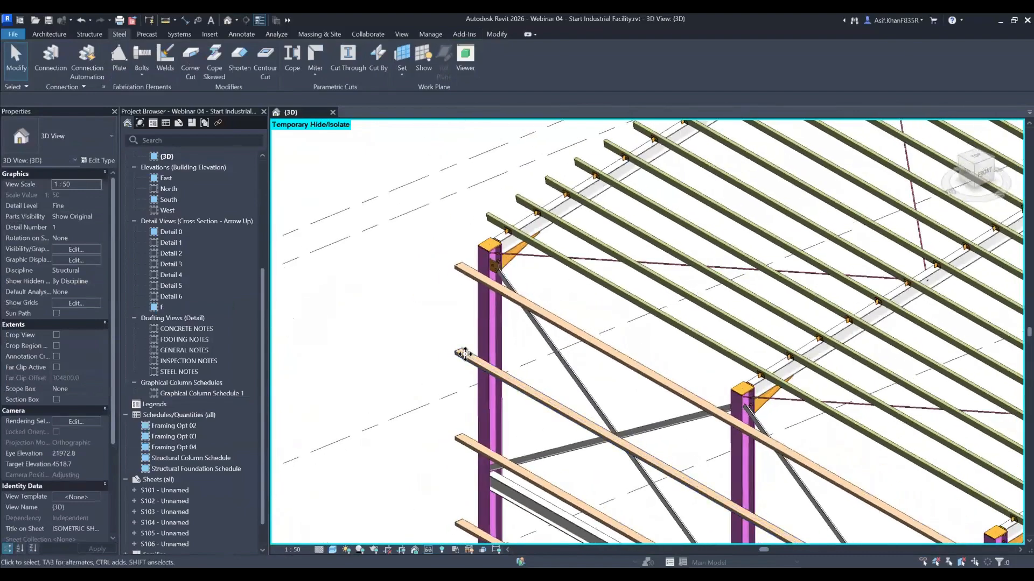
# - Select all matching instances of the lipped channel wall girts and temporarily hide them in the 3D view
pyautogui.click(591, 422)
pyautogui.press('s')
pyautogui.press('a')
pyautogui.press('h')
pyautogui.press('h')
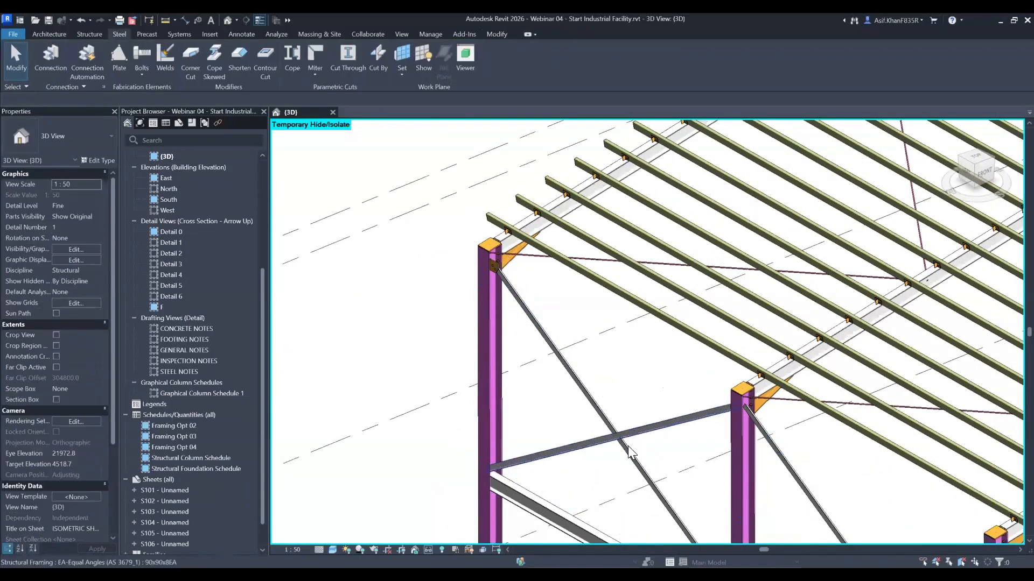
# - Place a Direct bolt connection where the two 90x90x8EA angle braces cross in the side wall's corner bay
pyautogui.scroll(6, 631, 459)
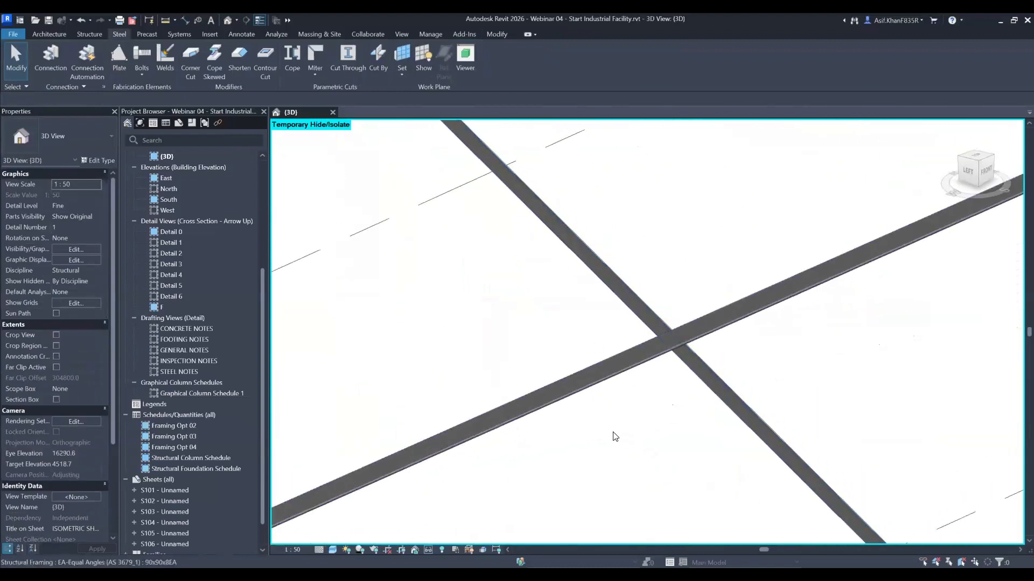
pyautogui.scroll(3, 660, 280)
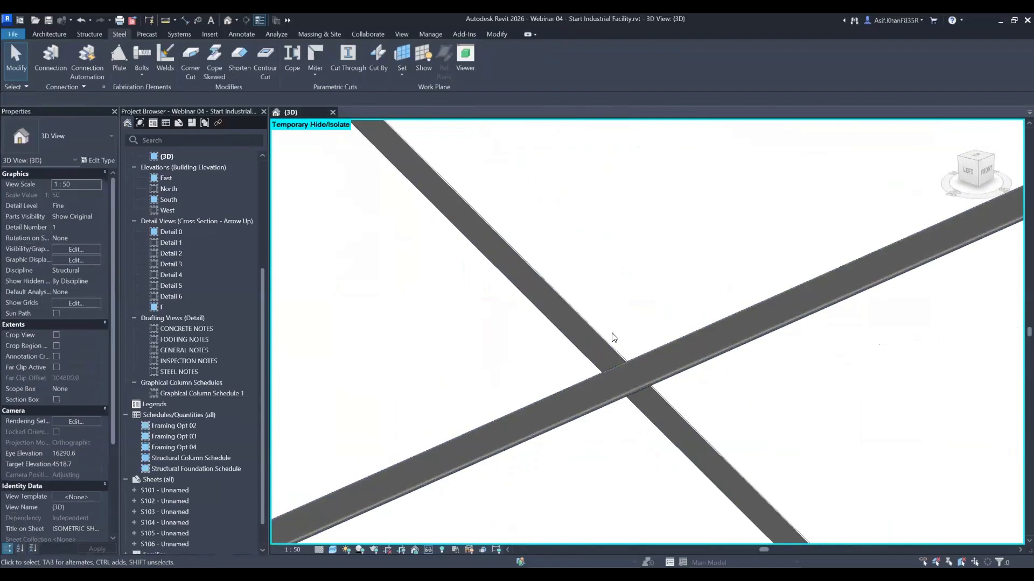
pyautogui.scroll(-7, 638, 353)
pyautogui.keyDown('shift'); pyautogui.moveTo(636, 355); pyautogui.dragTo(447, 345, button='middle'); pyautogui.keyUp('shift')
pyautogui.scroll(5, 438, 322)
pyautogui.keyDown('shift'); pyautogui.moveTo(525, 305); pyautogui.dragTo(590, 270, button='middle'); pyautogui.keyUp('shift')
pyautogui.scroll(-2, 582, 283)
pyautogui.moveTo(530, 361); pyautogui.dragTo(435, 439, button='middle')
pyautogui.keyDown('shift'); pyautogui.moveTo(549, 353); pyautogui.dragTo(544, 315, button='middle'); pyautogui.keyUp('shift')
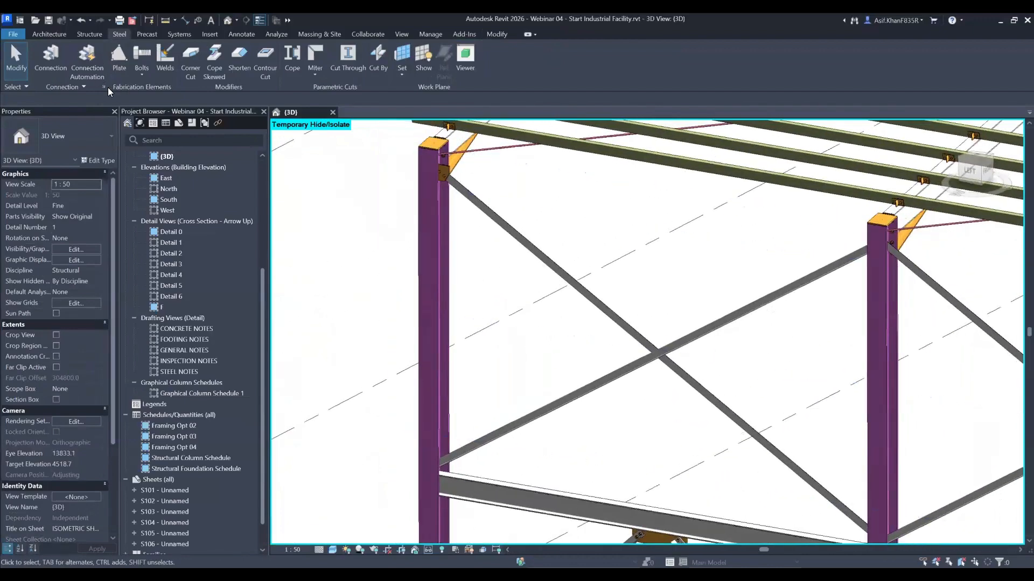
pyautogui.click(50, 55)
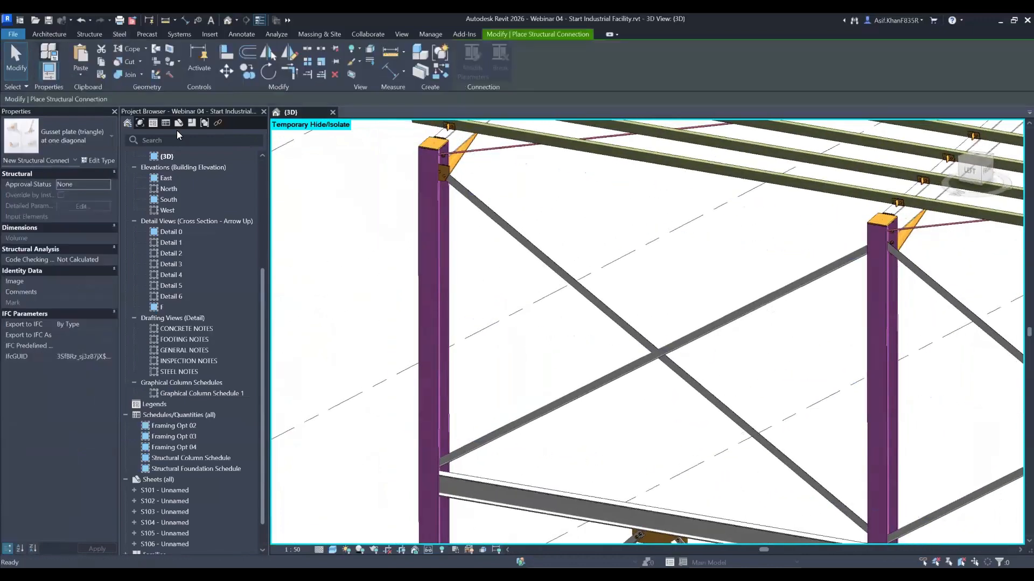
pyautogui.click(61, 136)
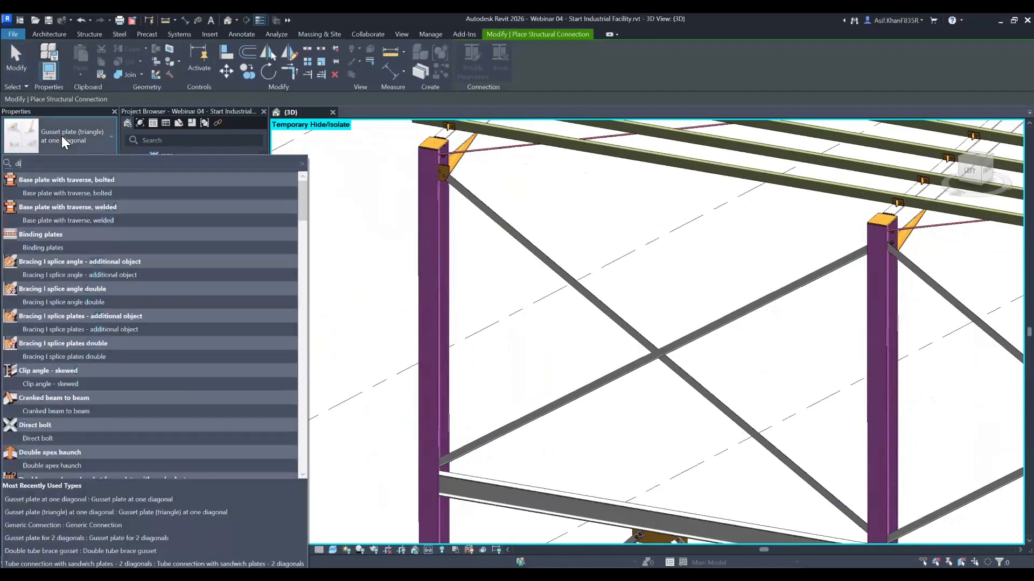
pyautogui.write('dire')
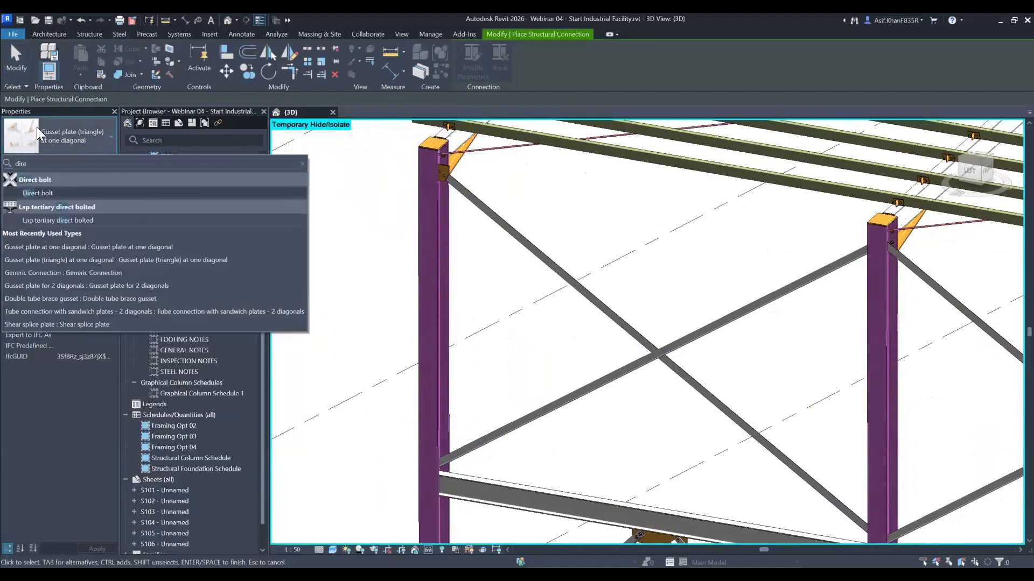
pyautogui.click(52, 194)
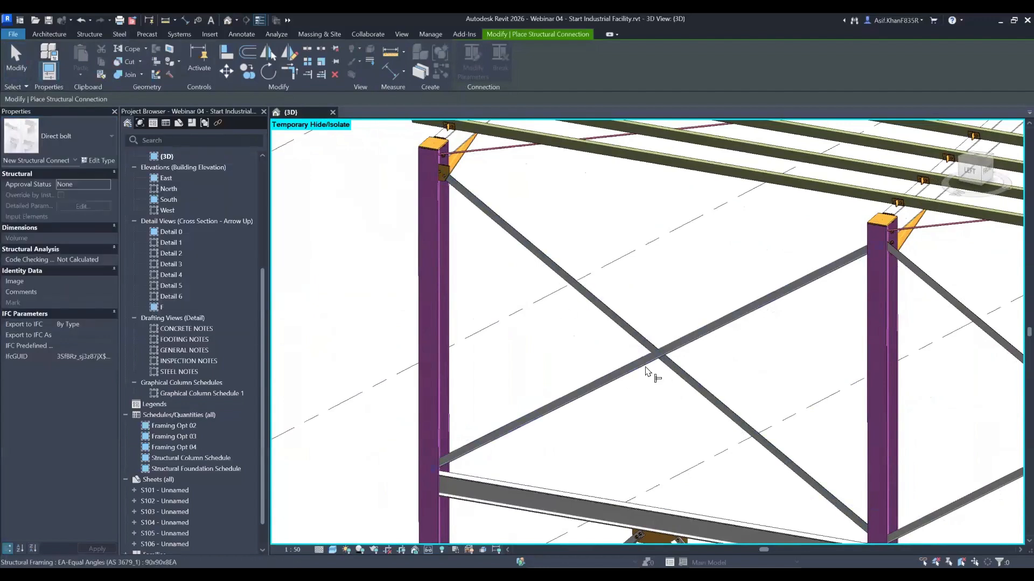
pyautogui.keyDown('ctrl'); pyautogui.click(688, 385); pyautogui.keyUp('ctrl')
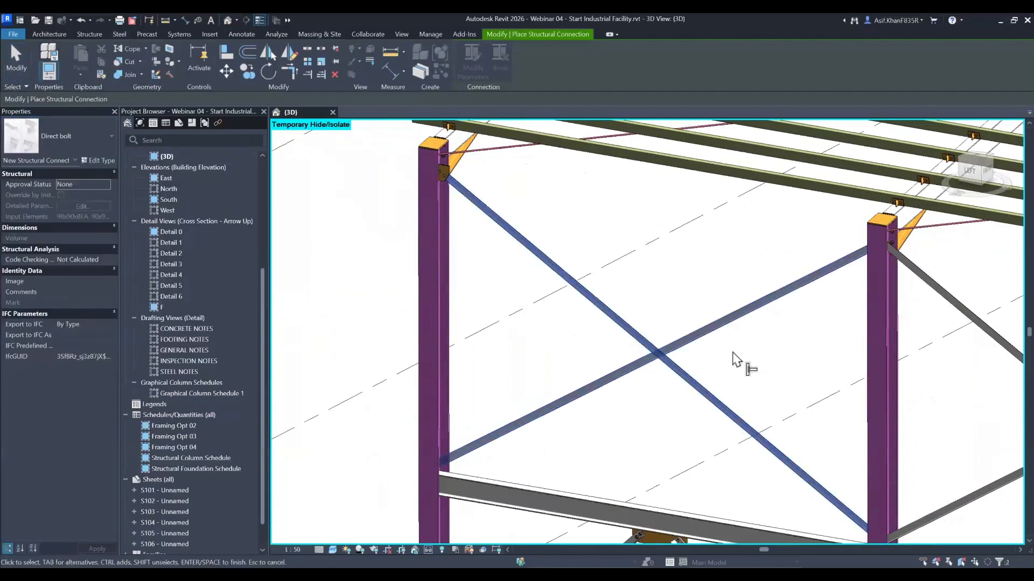
pyautogui.press('Return')
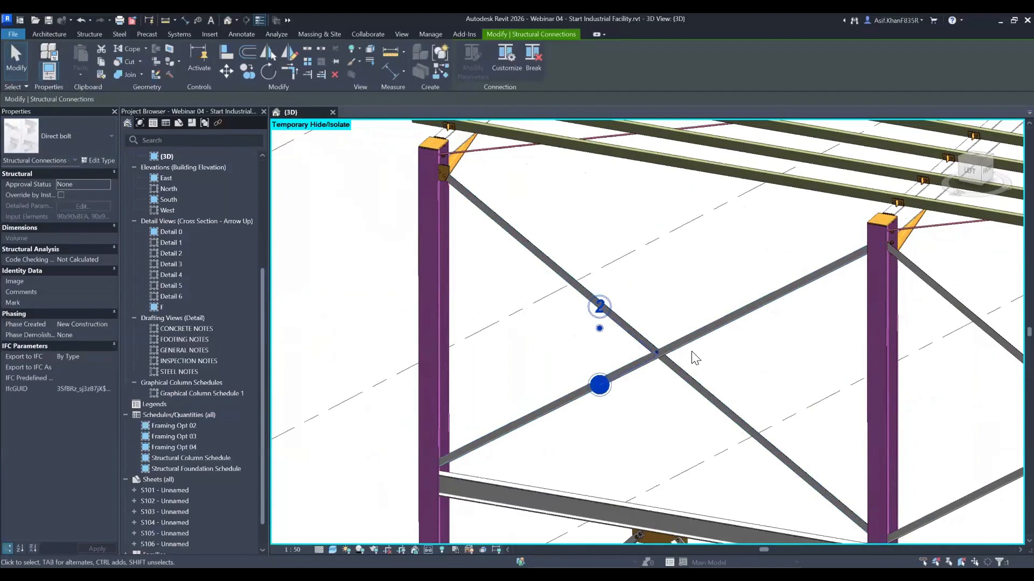
# - Set the Direct bolt type's Bolts group 1 member 1 gauge line and Bolts group 2 member 1 distance between groups to 45
pyautogui.scroll(5, 623, 353)
pyautogui.scroll(2, 602, 360)
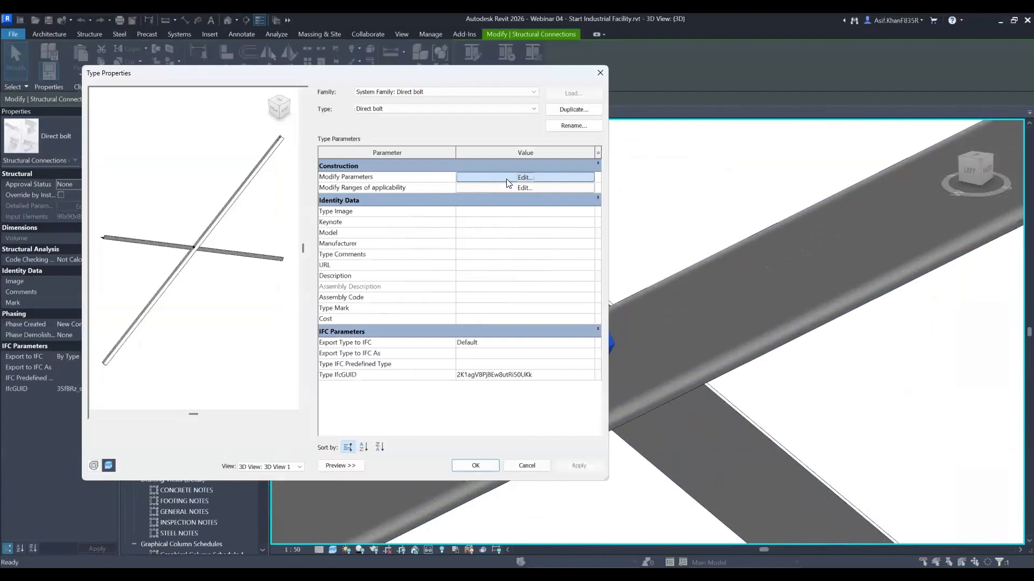
pyautogui.click(506, 177)
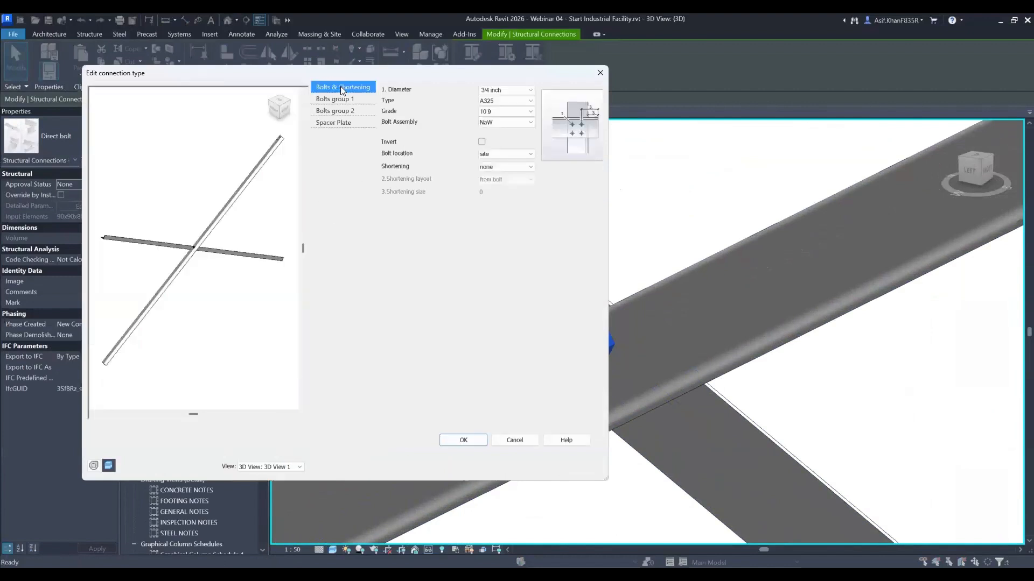
pyautogui.click(350, 99)
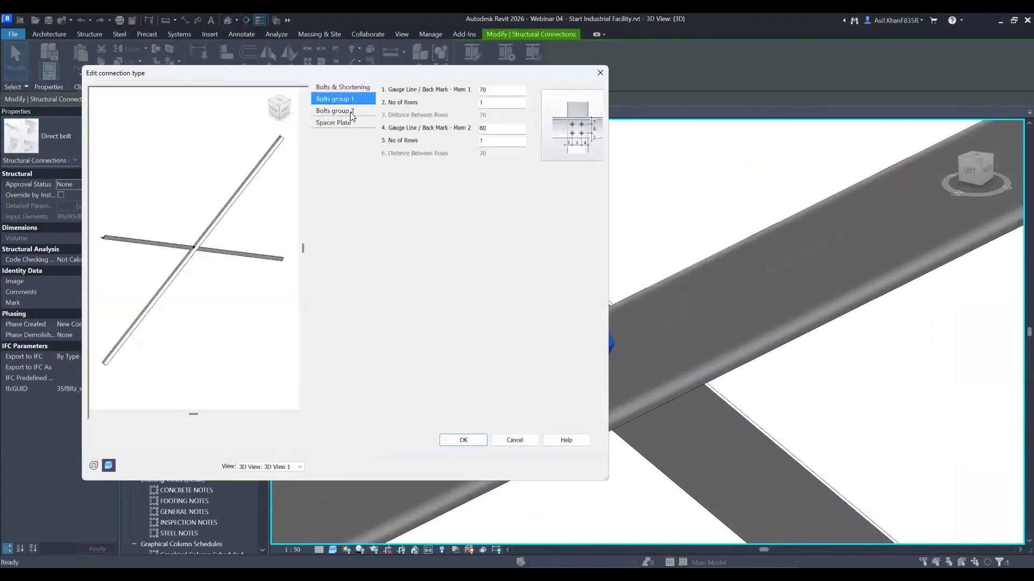
pyautogui.write('45')
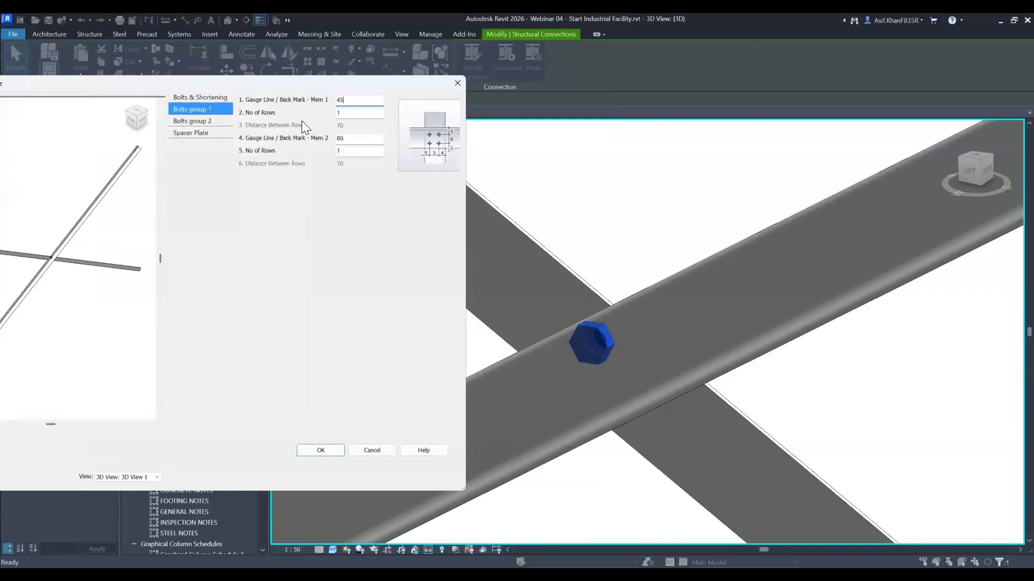
pyautogui.click(220, 121)
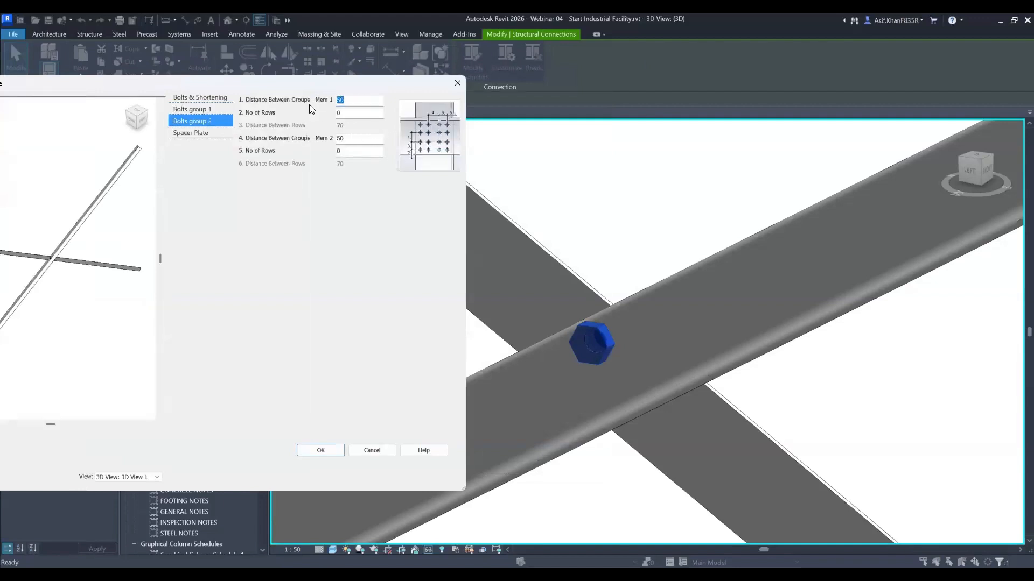
pyautogui.write('45')
pyautogui.click(336, 450)
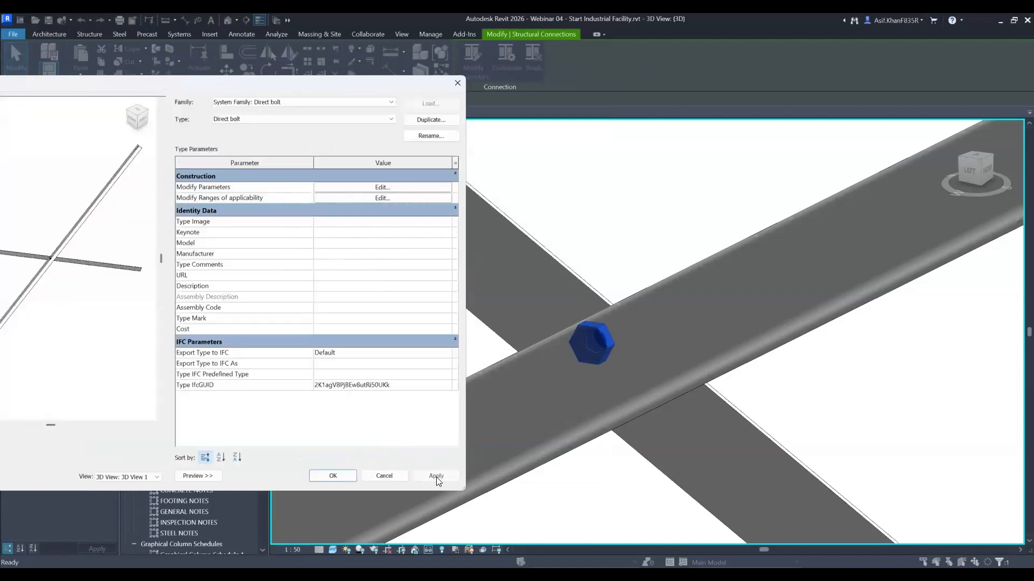
pyautogui.click(435, 476)
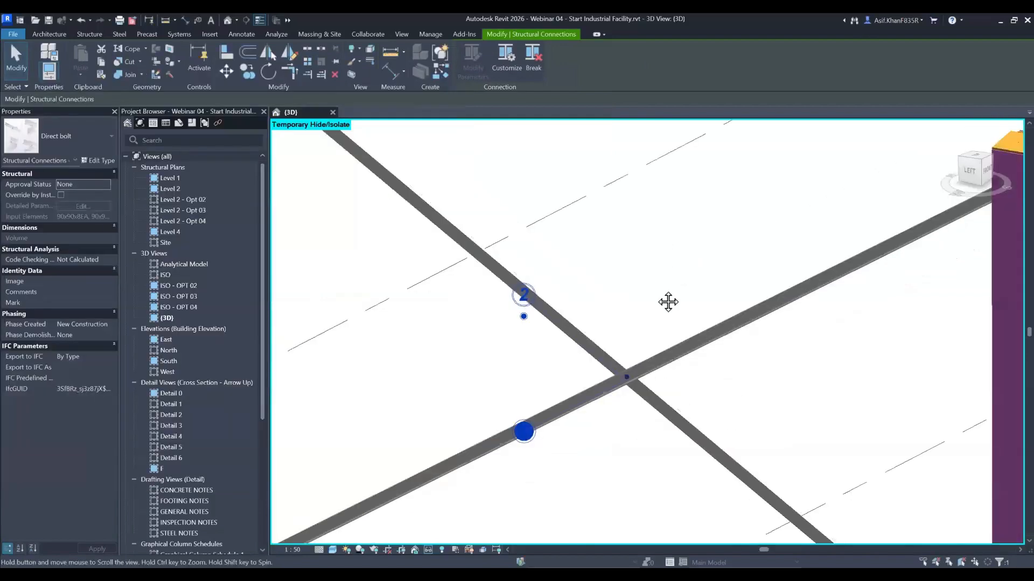
# - Examine the bolted crossing of the angle braces in relation to the corner bay's columns and roof framing
pyautogui.scroll(-5, 668, 302)
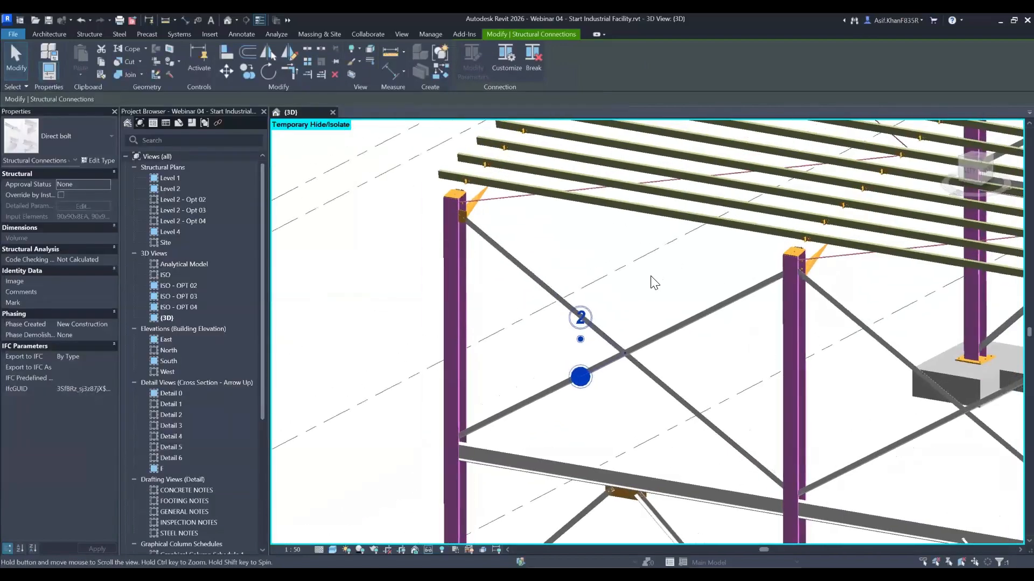
pyautogui.scroll(-2, 636, 340)
pyautogui.press('Escape')
pyautogui.scroll(10, 597, 320)
pyautogui.scroll(-8, 655, 327)
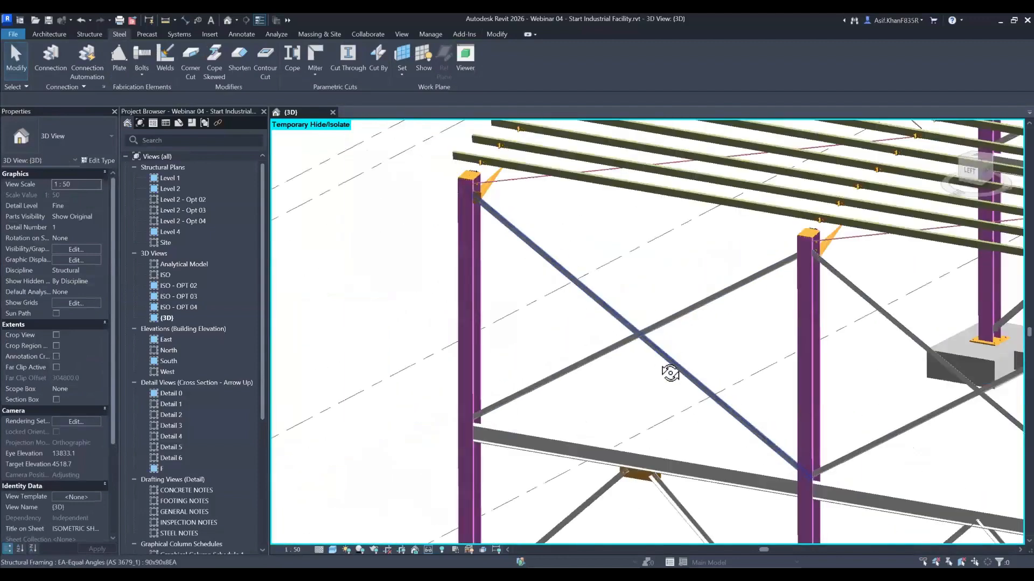
pyautogui.keyDown('shift'); pyautogui.moveTo(673, 302); pyautogui.dragTo(725, 377, button='middle'); pyautogui.keyUp('shift')
pyautogui.scroll(6, 743, 238)
pyautogui.scroll(-6, 743, 239)
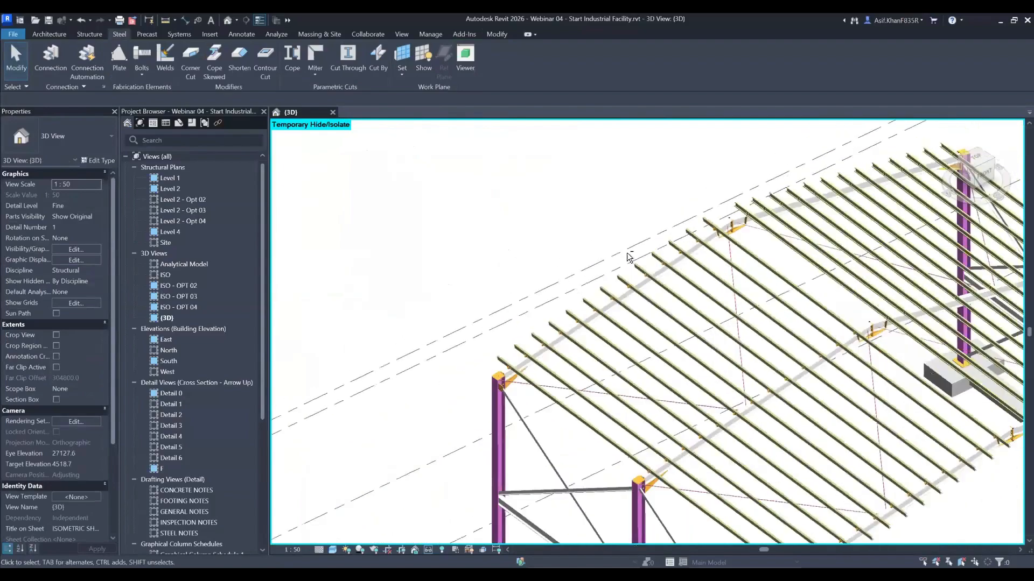
# - Examine where the round bar roof bracing meets the rafter, and compare it with the gusset plate joining the wall braces
pyautogui.keyDown('shift'); pyautogui.moveTo(651, 280); pyautogui.dragTo(638, 373, button='middle'); pyautogui.keyUp('shift')
pyautogui.scroll(6, 707, 267)
pyautogui.keyDown('shift'); pyautogui.moveTo(597, 213); pyautogui.dragTo(683, 140, button='middle'); pyautogui.keyUp('shift')
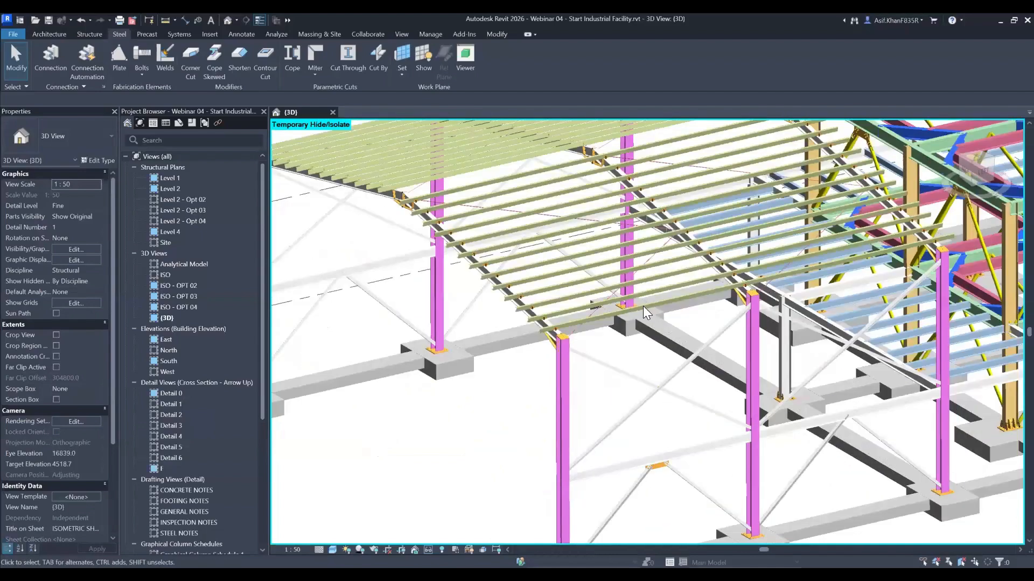
pyautogui.keyDown('shift'); pyautogui.moveTo(704, 190); pyautogui.dragTo(687, 272, button='middle'); pyautogui.keyUp('shift')
pyautogui.scroll(6, 673, 269)
pyautogui.scroll(1, 646, 290)
pyautogui.scroll(3, 664, 254)
pyautogui.moveTo(766, 259); pyautogui.dragTo(603, 253, button='middle')
pyautogui.keyDown('shift'); pyautogui.moveTo(603, 253); pyautogui.dragTo(554, 269, button='middle'); pyautogui.keyUp('shift')
pyautogui.scroll(-3, 554, 267)
pyautogui.moveTo(399, 235); pyautogui.dragTo(563, 190, button='middle')
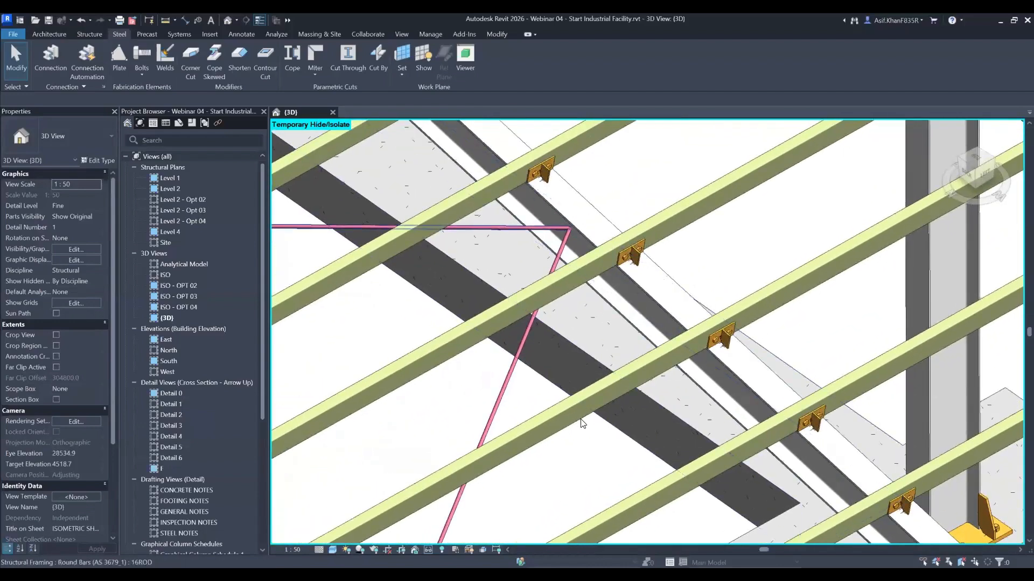
pyautogui.scroll(-5, 573, 300)
pyautogui.moveTo(639, 538); pyautogui.dragTo(619, 418, button='middle')
pyautogui.moveTo(604, 519); pyautogui.dragTo(620, 282, button='middle')
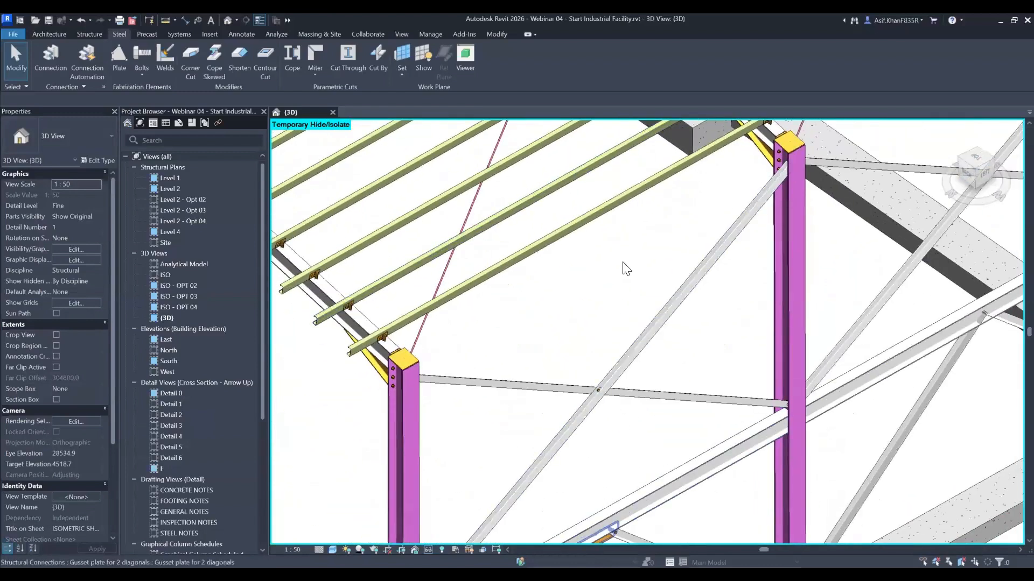
pyautogui.moveTo(624, 464)
pyautogui.mouseDown(button='middle')
pyautogui.moveTo(633, 428)
pyautogui.moveTo(637, 461)
pyautogui.mouseUp(button='middle')
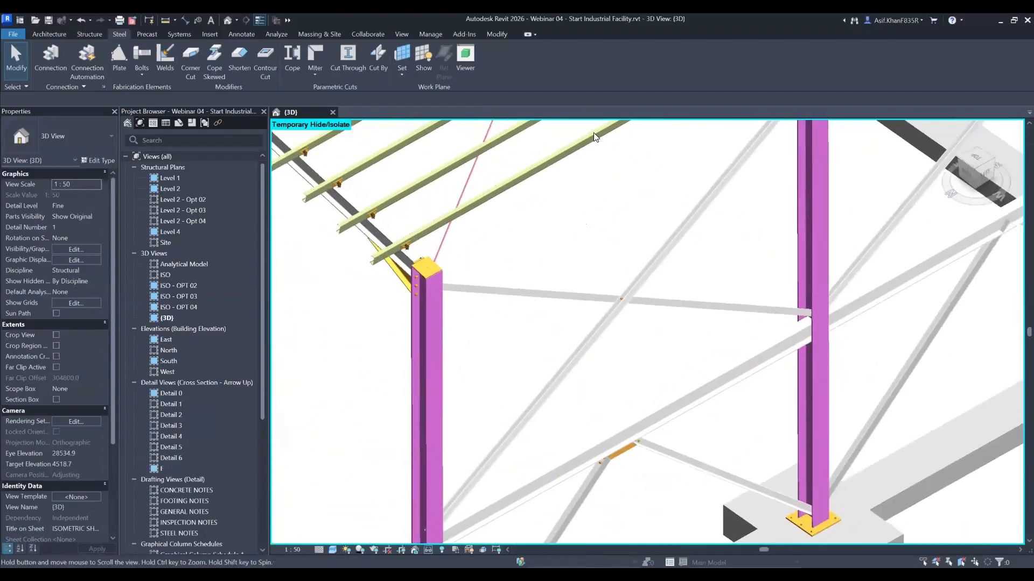
pyautogui.scroll(5, 614, 212)
pyautogui.moveTo(614, 212); pyautogui.dragTo(615, 223, button='middle')
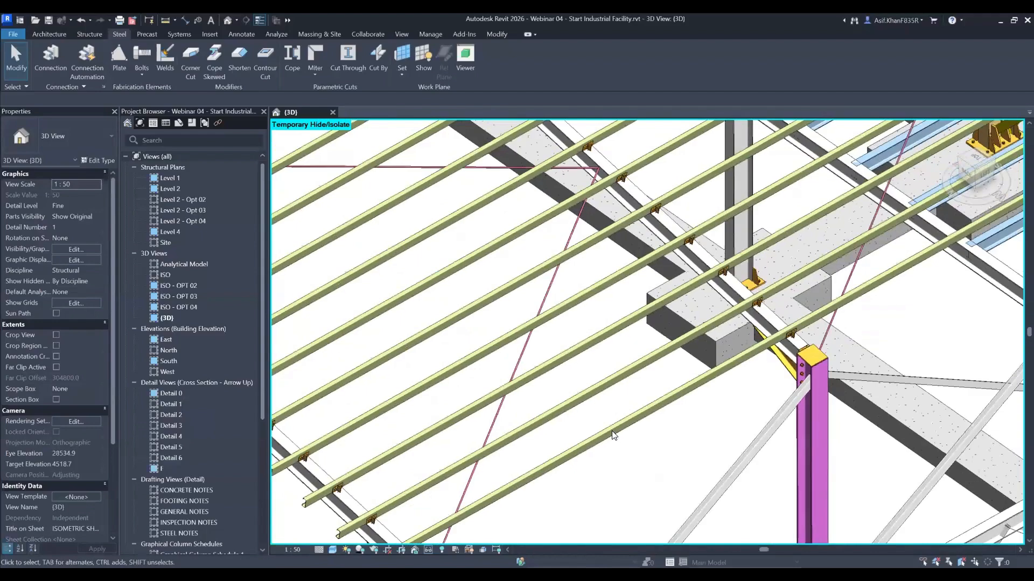
pyautogui.scroll(-3, 605, 149)
# - Place a Gusset plate for 2 diagonals connection, like the wall brace one, between the 250UB37.3 rafter and the two round bar roof braces
pyautogui.click(637, 409)
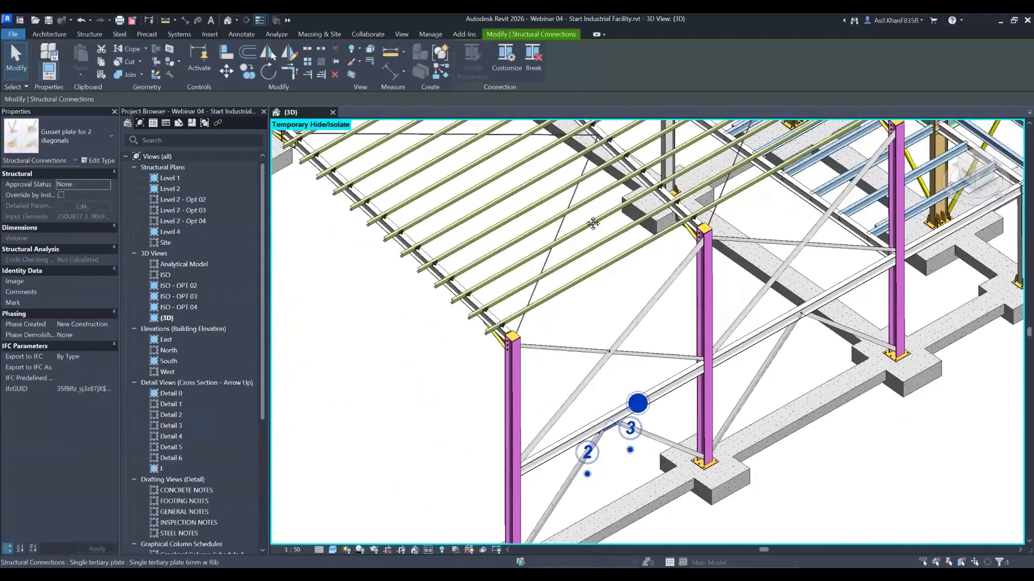
pyautogui.scroll(2, 613, 146)
pyautogui.moveTo(613, 146); pyautogui.dragTo(605, 182, button='middle')
pyautogui.moveTo(549, 128); pyautogui.dragTo(534, 184, button='middle')
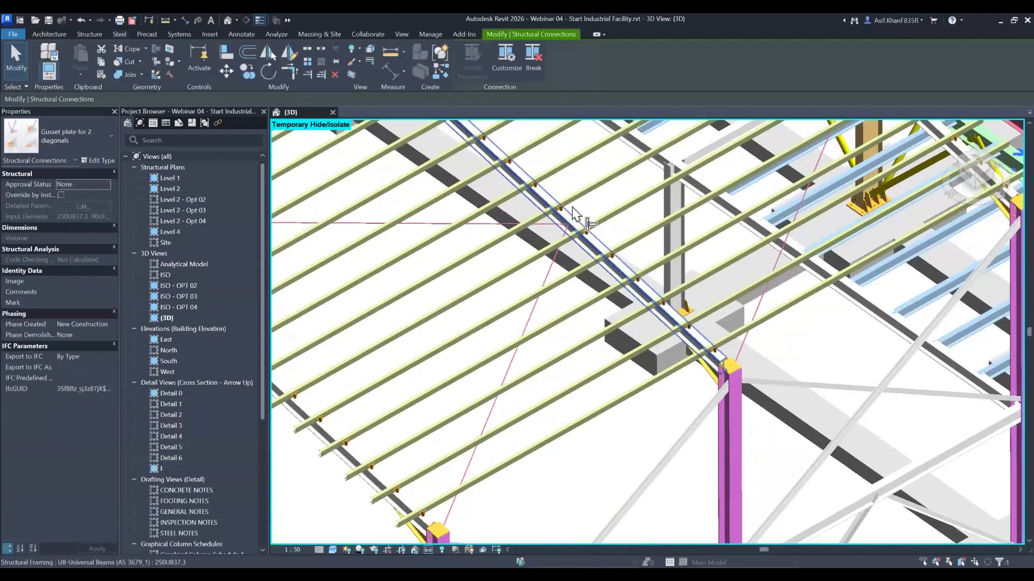
pyautogui.scroll(3, 555, 277)
pyautogui.moveTo(554, 278); pyautogui.dragTo(536, 341, button='middle')
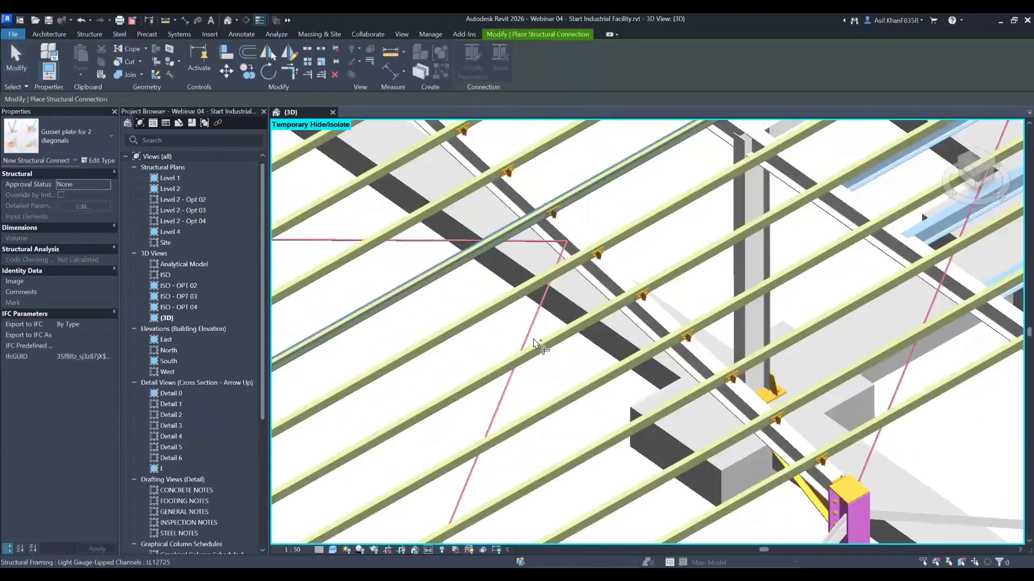
pyautogui.click(580, 267)
pyautogui.click(530, 246)
pyautogui.click(530, 335)
pyautogui.press('Return')
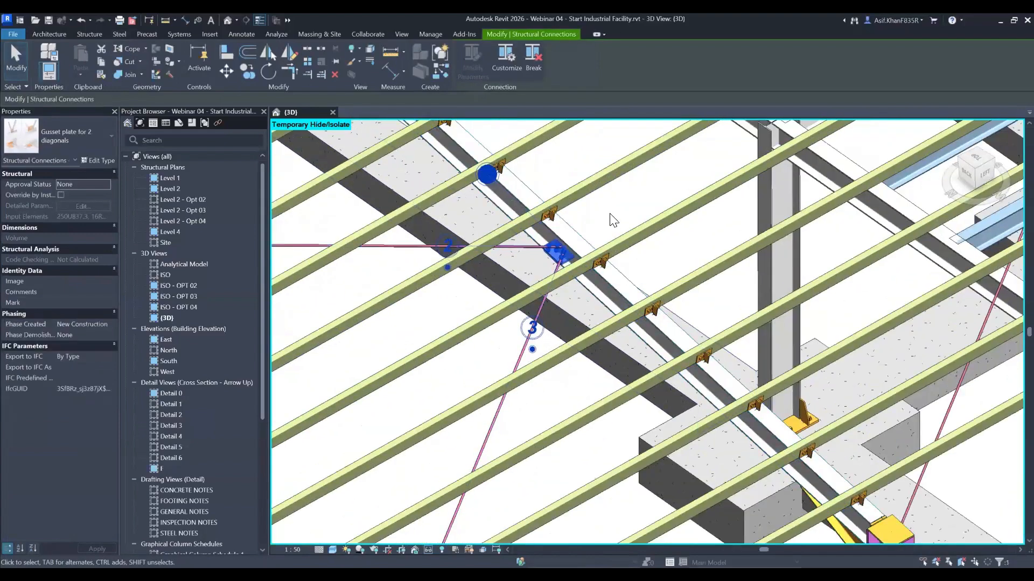
# - Change the roof bracing's gusset connection to the Gusset plate for 2 diagonals w 2 Rod type
pyautogui.scroll(5, 554, 248)
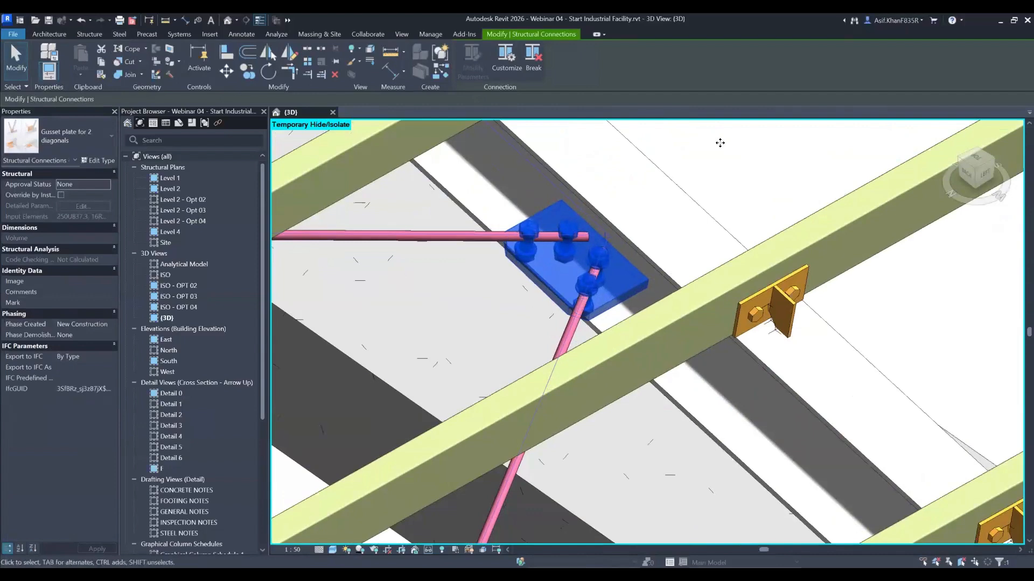
pyautogui.press('Escape')
pyautogui.click(520, 281)
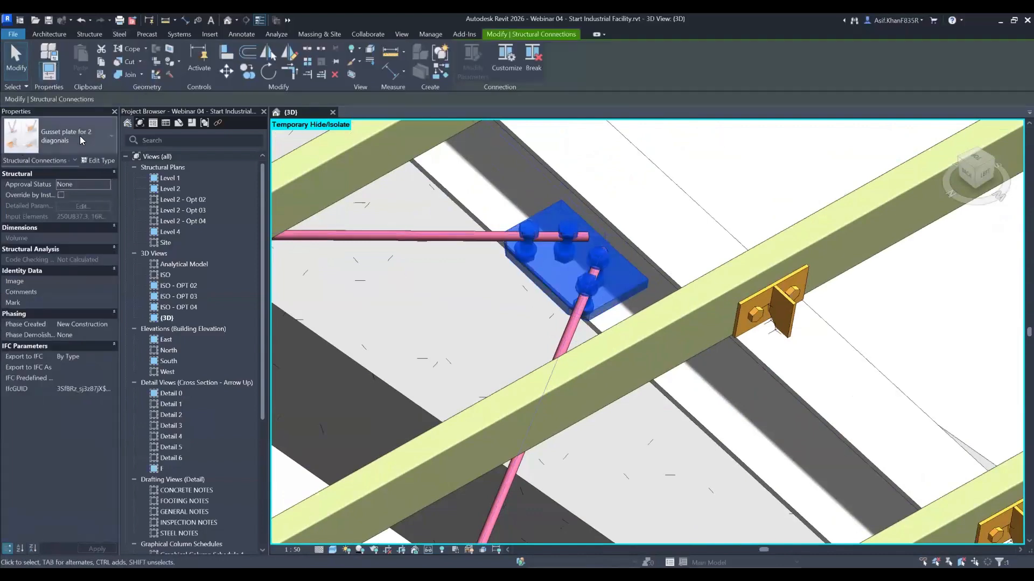
pyautogui.click(70, 137)
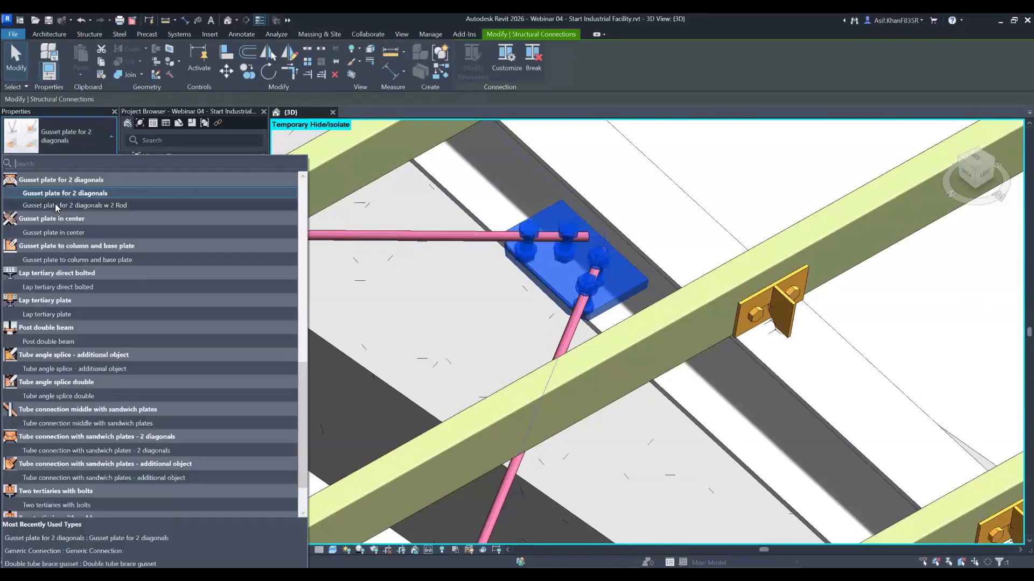
pyautogui.click(100, 206)
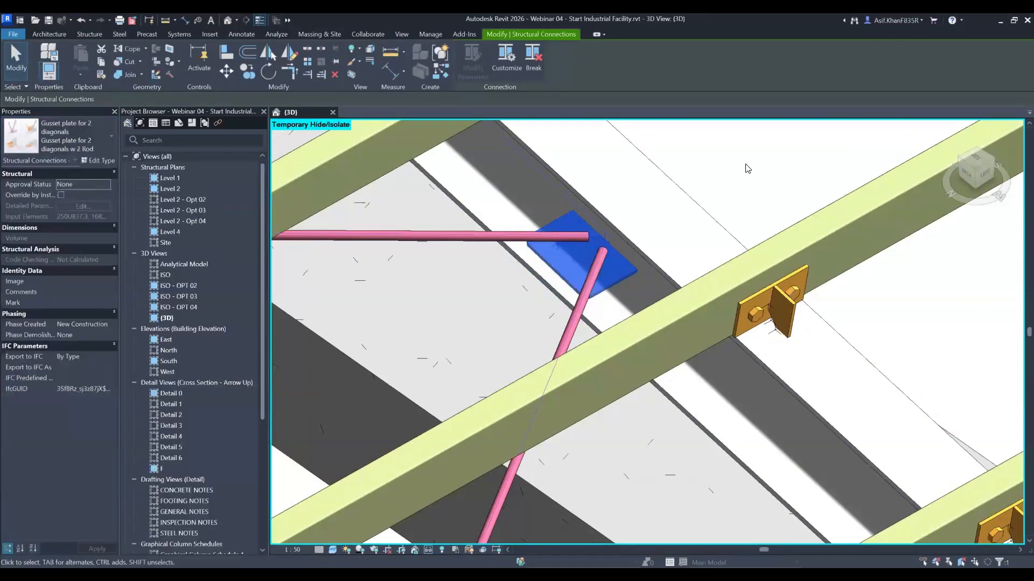
pyautogui.click(747, 168)
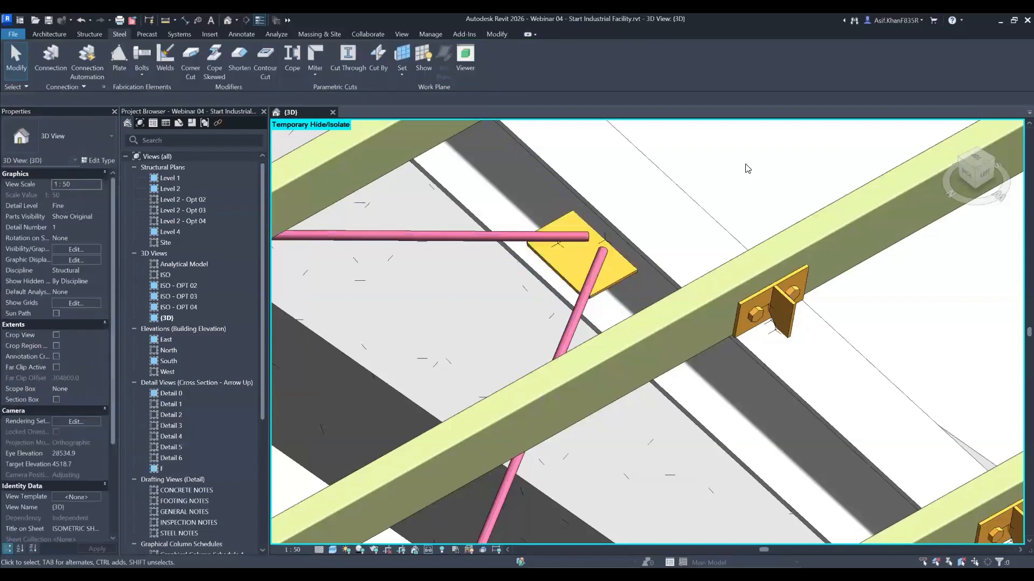
# - Examine the two-rod gusset plate's fit against the rafter, the round bar braces and the surrounding purlins
pyautogui.click(562, 281)
pyautogui.keyDown('shift'); pyautogui.moveTo(570, 316); pyautogui.dragTo(602, 252, button='middle'); pyautogui.keyUp('shift')
pyautogui.scroll(3, 602, 252)
pyautogui.scroll(-3, 628, 222)
pyautogui.keyDown('shift'); pyautogui.moveTo(539, 287); pyautogui.dragTo(621, 357, button='middle'); pyautogui.keyUp('shift')
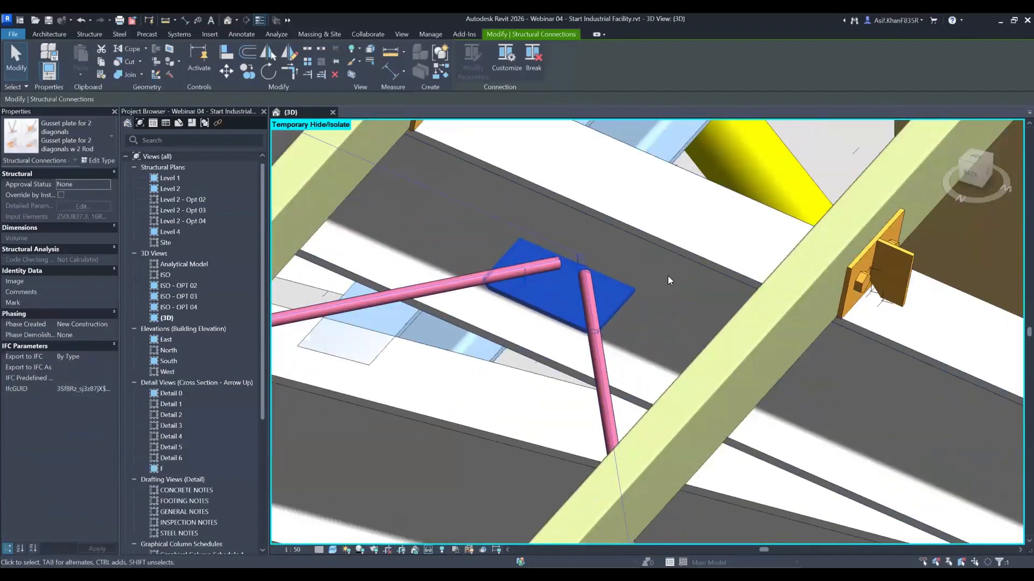
pyautogui.scroll(-7, 668, 275)
pyautogui.moveTo(558, 298)
pyautogui.keyDown('shift'); pyautogui.mouseDown(button='middle')
pyautogui.moveTo(646, 338)
pyautogui.moveTo(544, 310)
pyautogui.mouseUp(button='middle'); pyautogui.keyUp('shift')
pyautogui.scroll(5, 544, 310)
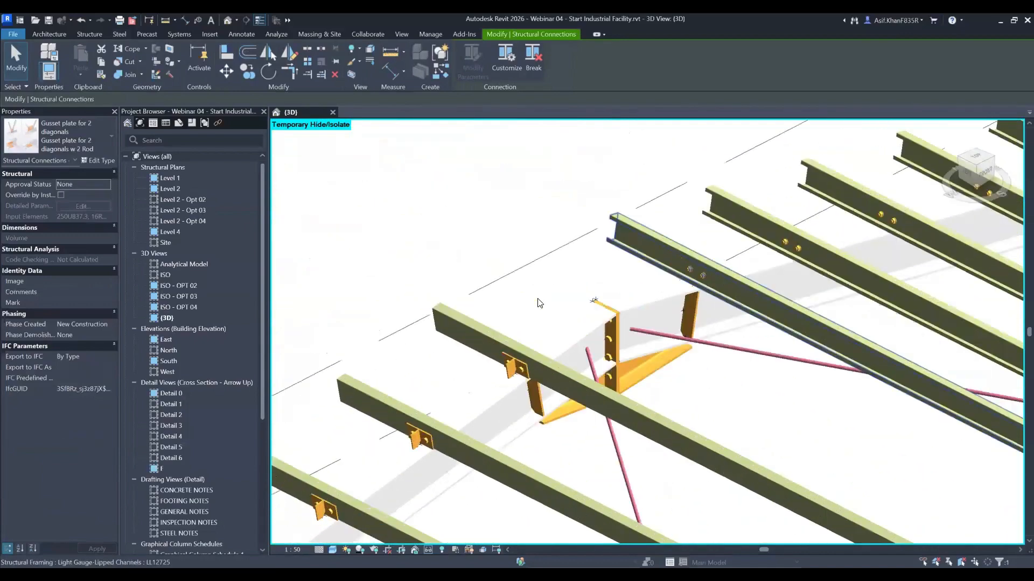
# - Examine the 16ROD round bar brace where it meets the rafter, and compare the brace connections down at the column bases
pyautogui.click(571, 345)
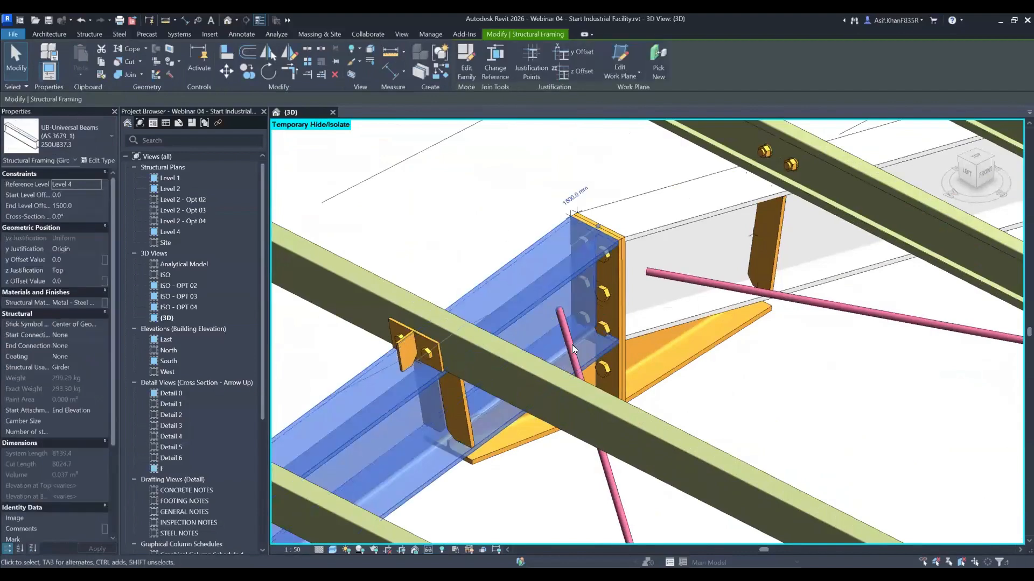
pyautogui.click(568, 346)
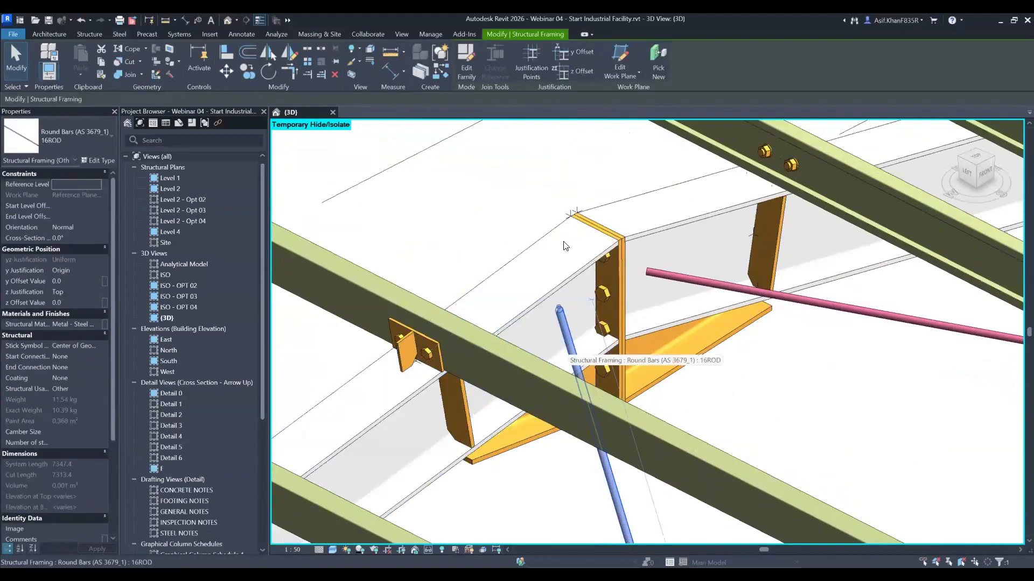
pyautogui.scroll(-6, 565, 220)
pyautogui.scroll(-6, 464, 397)
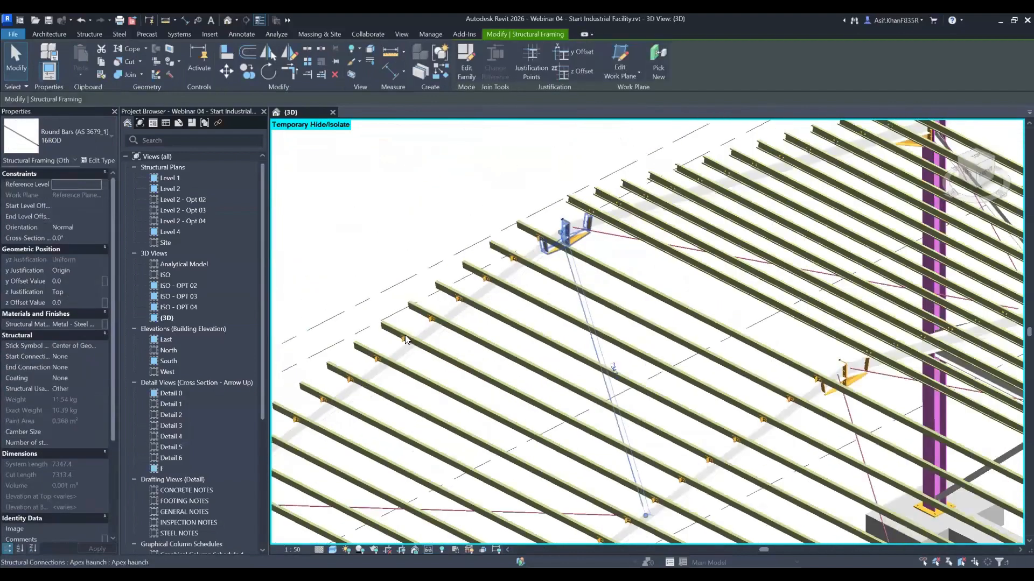
pyautogui.scroll(-1, 382, 282)
pyautogui.scroll(2, 373, 377)
pyautogui.moveTo(373, 377); pyautogui.dragTo(448, 278, button='middle')
pyautogui.scroll(-1, 397, 334)
pyautogui.scroll(4, 428, 353)
pyautogui.scroll(-5, 384, 350)
pyautogui.moveTo(386, 463); pyautogui.dragTo(394, 346, button='middle')
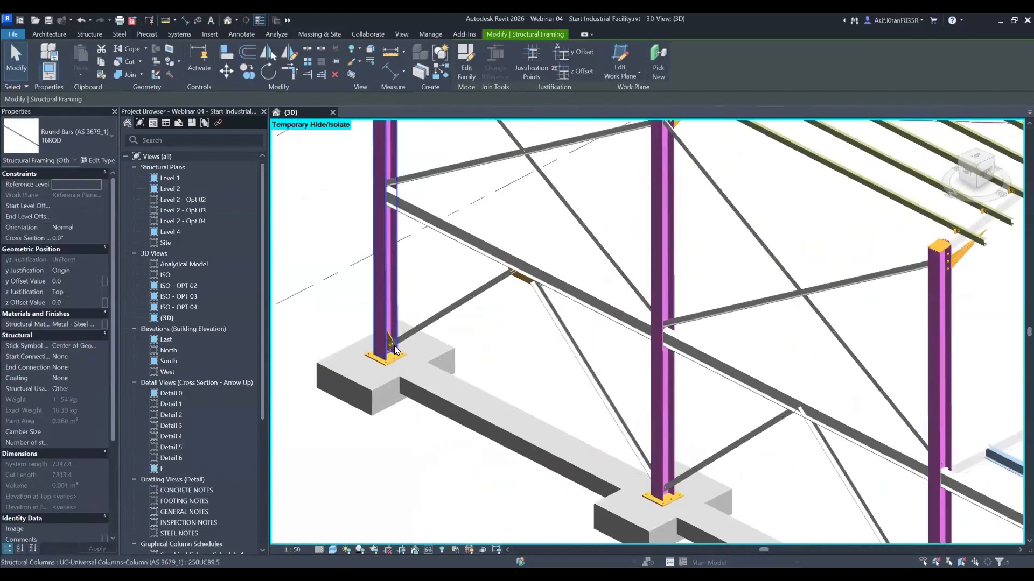
pyautogui.scroll(4, 394, 346)
pyautogui.scroll(-6, 517, 216)
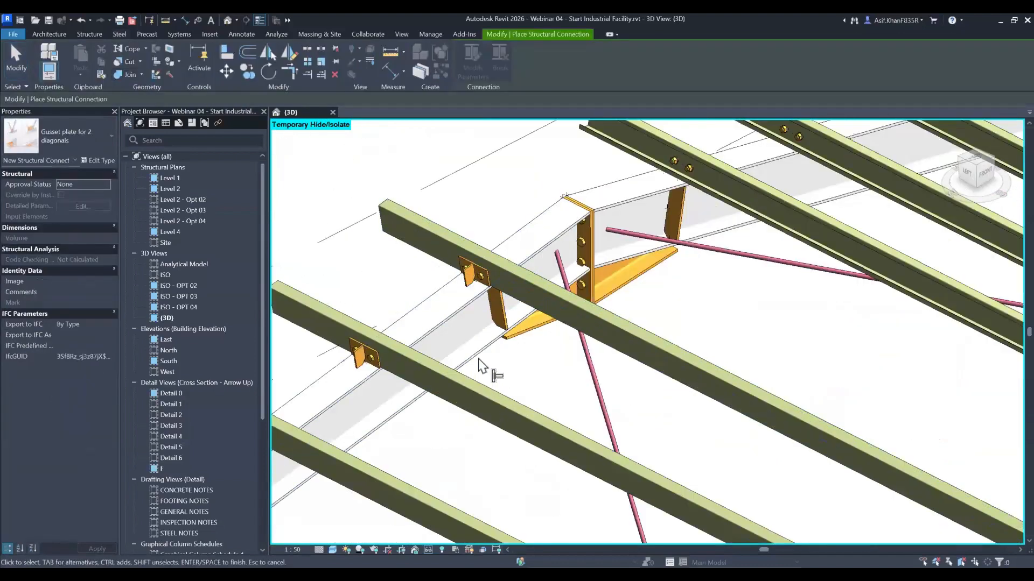
# - Place a Gusset plate for 2 diagonals connection between the rafter and the single round bar brace beside the apex
pyautogui.click(484, 353)
pyautogui.click(601, 400)
pyautogui.press('Return')
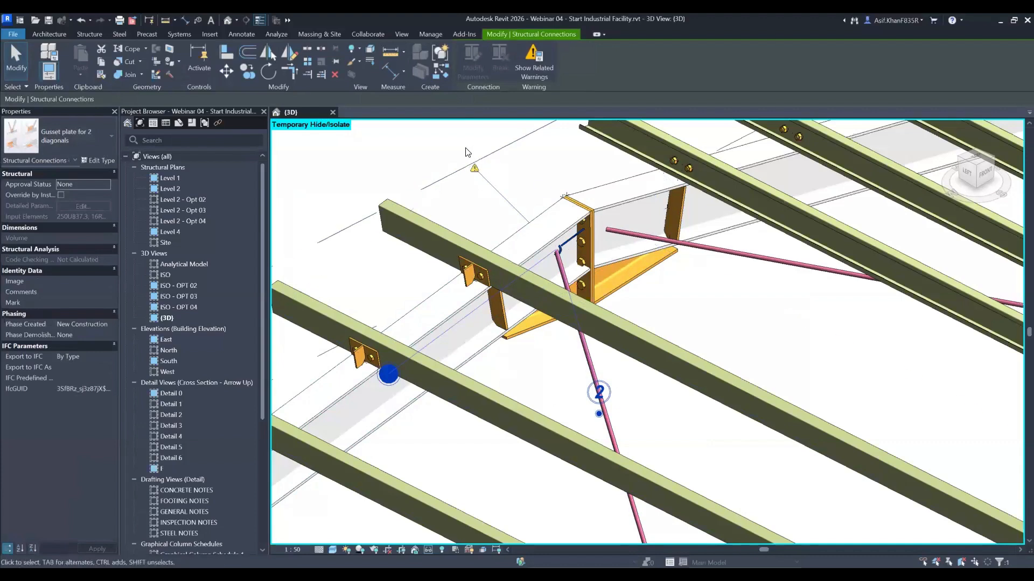
# - Change the new rafter-to-brace connection to the Gusset plate (triangle) at one diagonal w Rod type
pyautogui.click(42, 130)
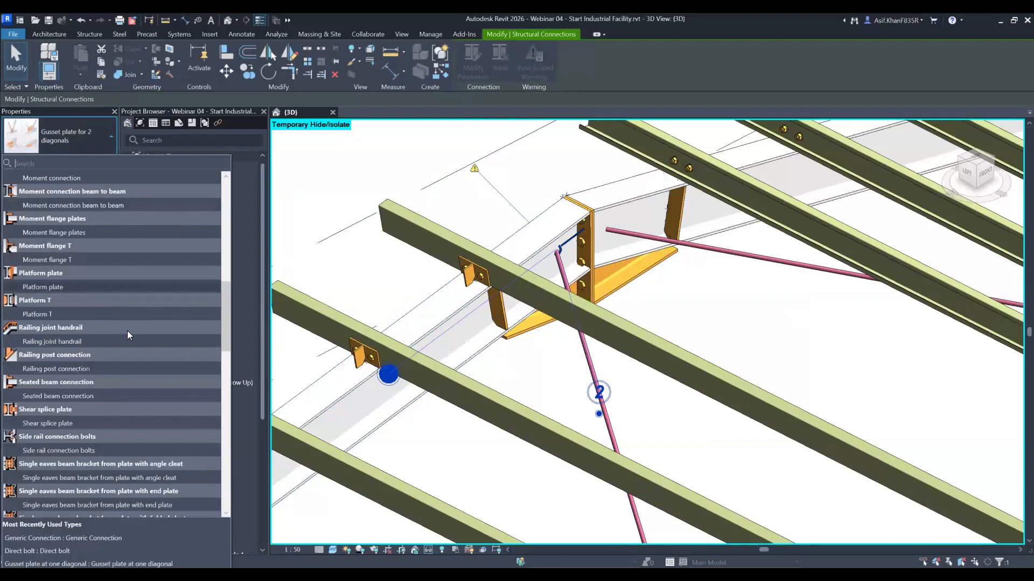
pyautogui.scroll(-10, 86, 188)
pyautogui.write('ro')
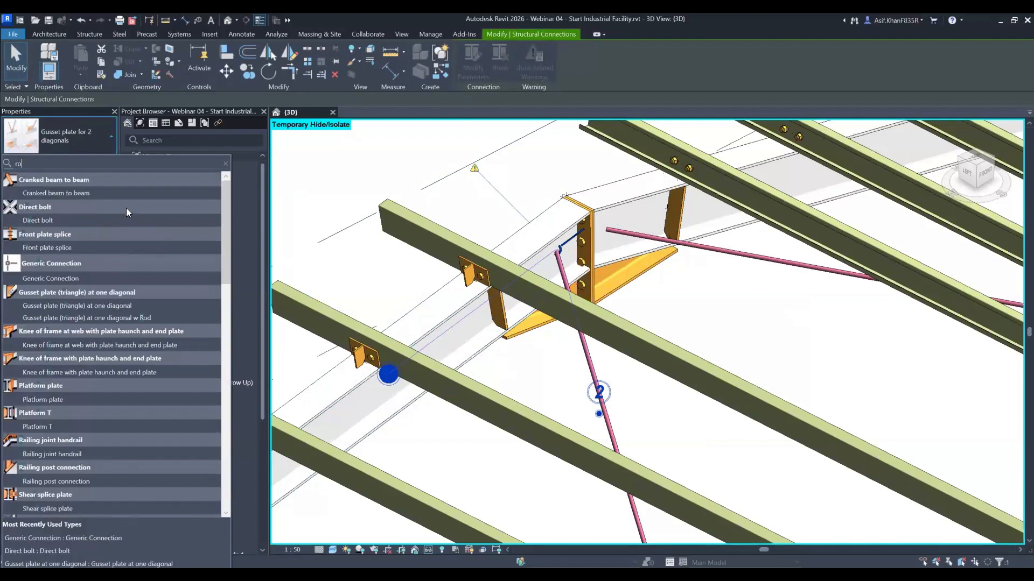
pyautogui.write('d')
pyautogui.click(115, 193)
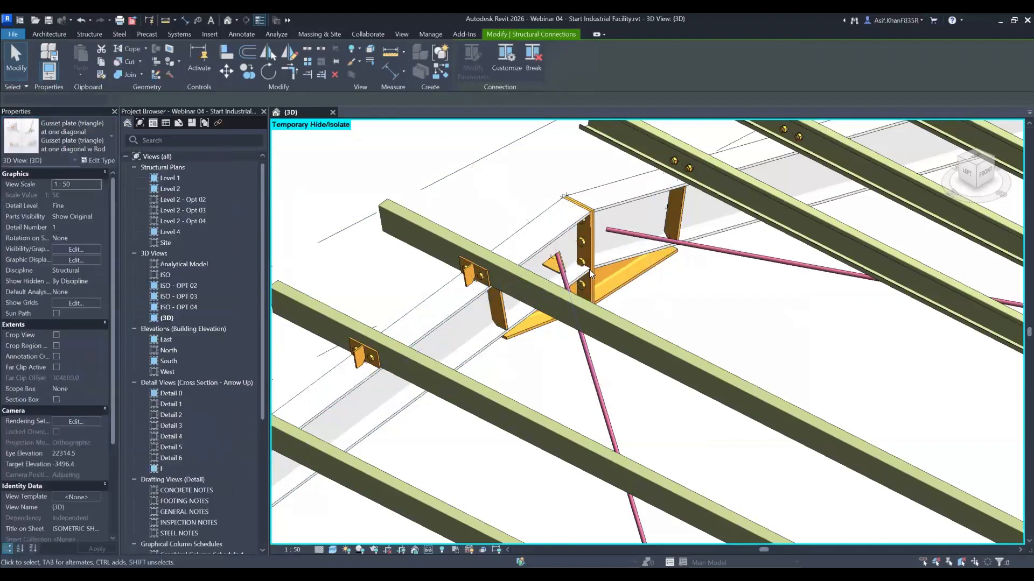
# - Examine the triangular gusset plate's fit on the rafter and round bar, and review the roof bracing across the whole hall
pyautogui.scroll(6, 545, 275)
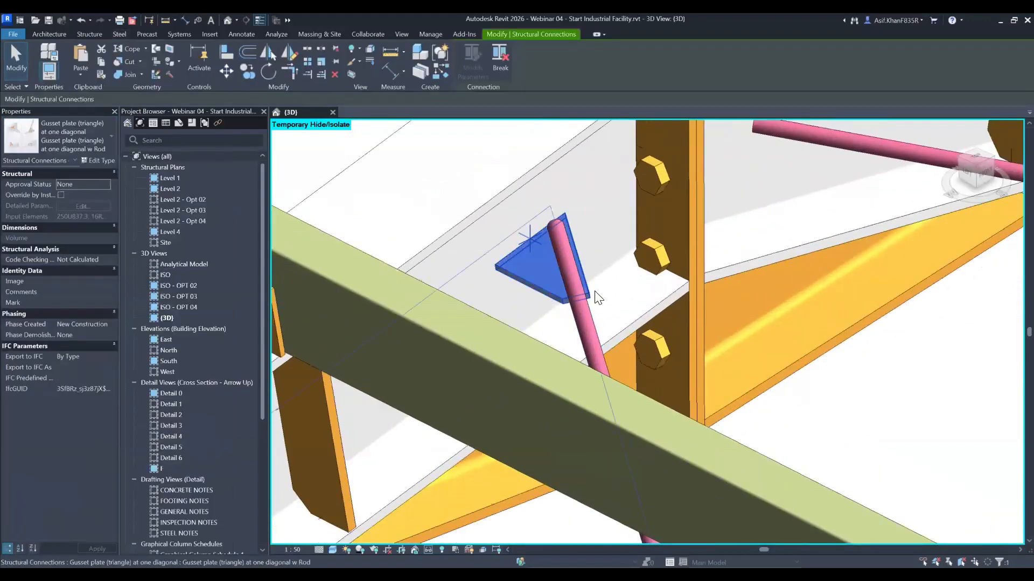
pyautogui.scroll(-8, 598, 297)
pyautogui.keyDown('shift'); pyautogui.moveTo(603, 210); pyautogui.dragTo(764, 309, button='middle'); pyautogui.keyUp('shift')
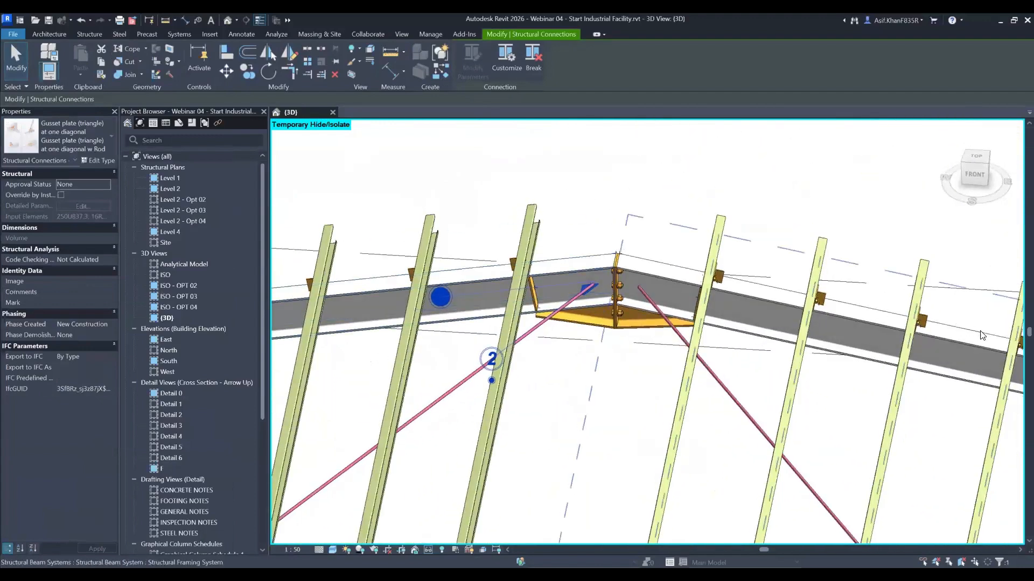
pyautogui.scroll(-6, 576, 289)
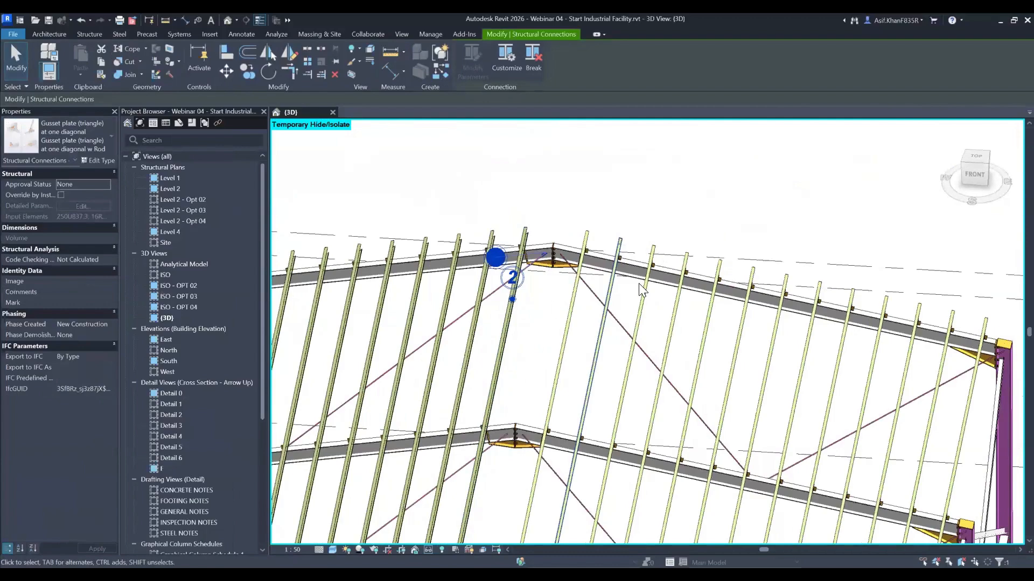
pyautogui.scroll(-3, 597, 309)
pyautogui.press('Escape')
pyautogui.scroll(-5, 603, 216)
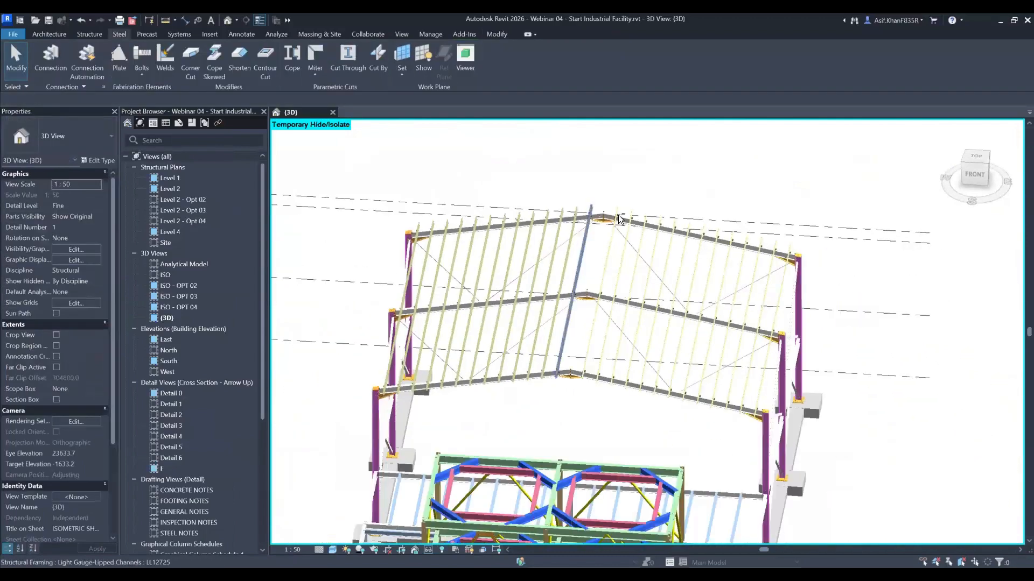
pyautogui.keyDown('shift'); pyautogui.moveTo(644, 265); pyautogui.dragTo(474, 165, button='middle'); pyautogui.keyUp('shift')
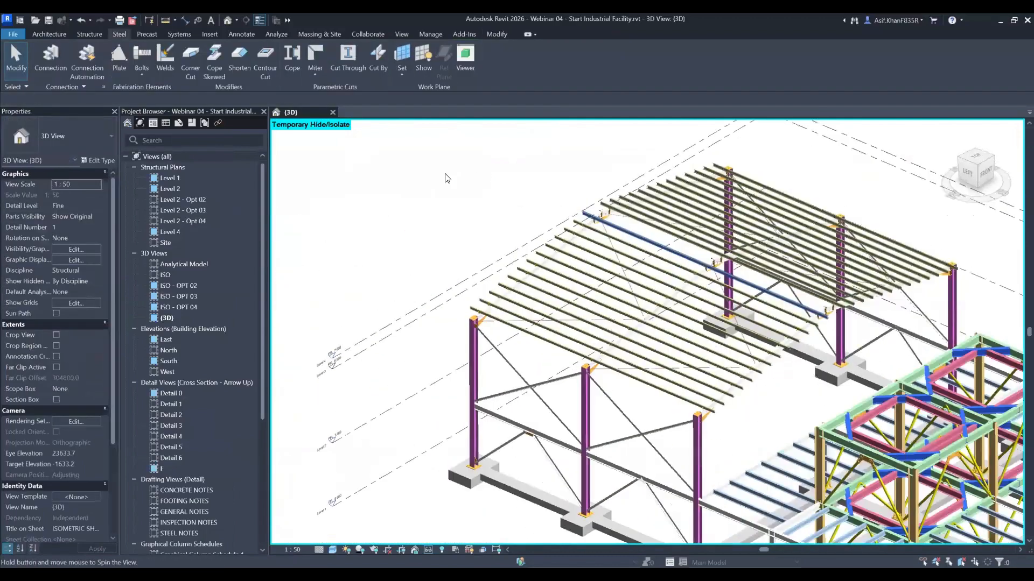
pyautogui.scroll(-3, 399, 182)
pyautogui.keyDown('shift'); pyautogui.moveTo(399, 181); pyautogui.dragTo(352, 166, button='middle'); pyautogui.keyUp('shift')
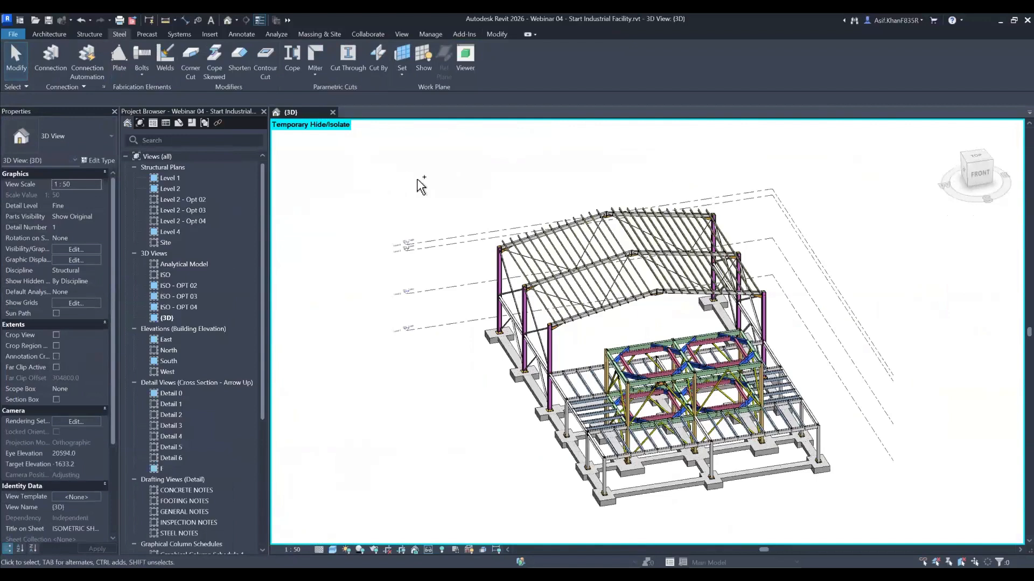
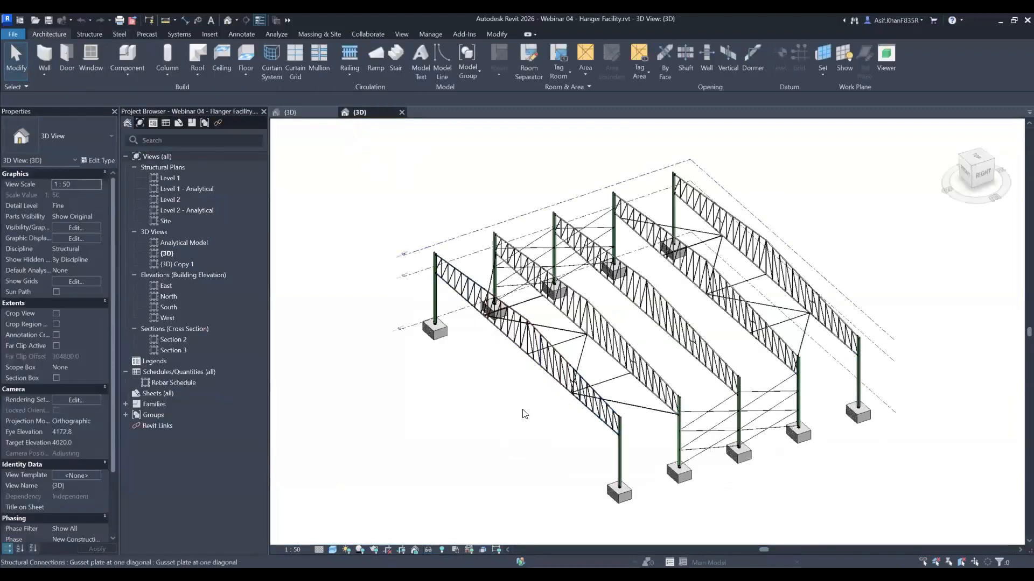
# - Examine the Hanger Facility's truss frames, focusing on the blue and orange segments of the front truss
pyautogui.keyDown('shift'); pyautogui.moveTo(525, 415); pyautogui.dragTo(653, 373, button='middle'); pyautogui.keyUp('shift')
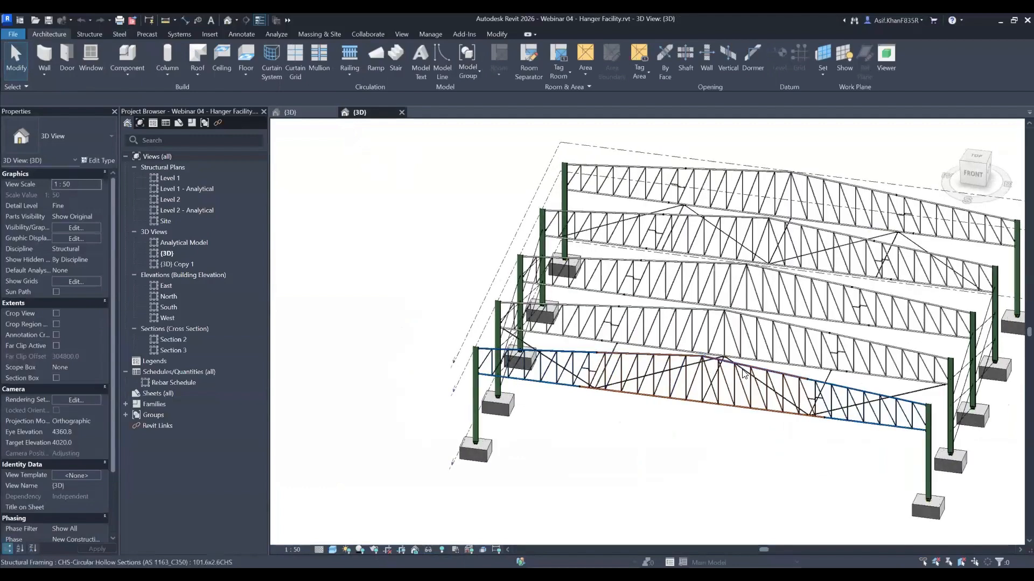
pyautogui.click(92, 34)
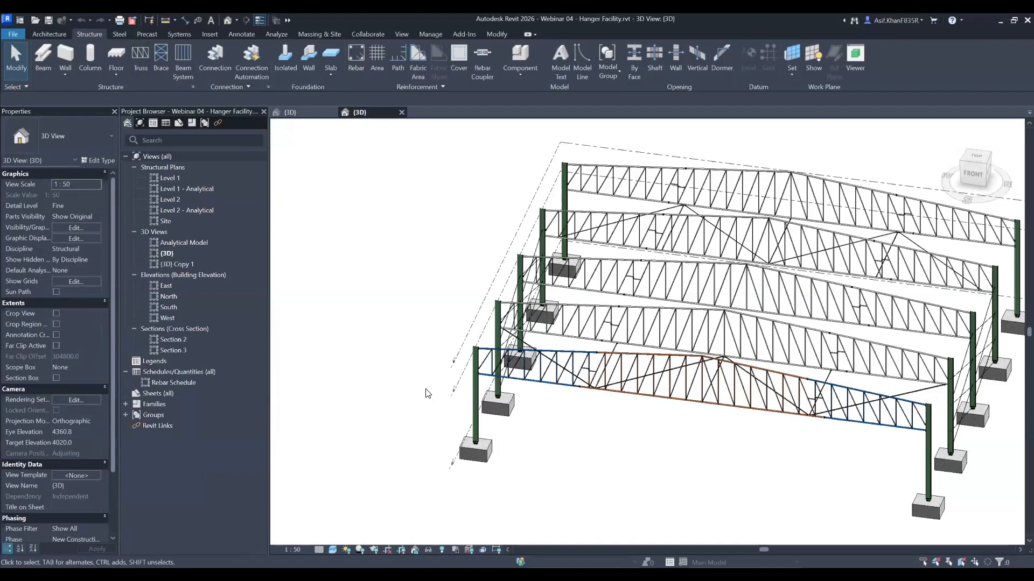
pyautogui.scroll(5, 532, 375)
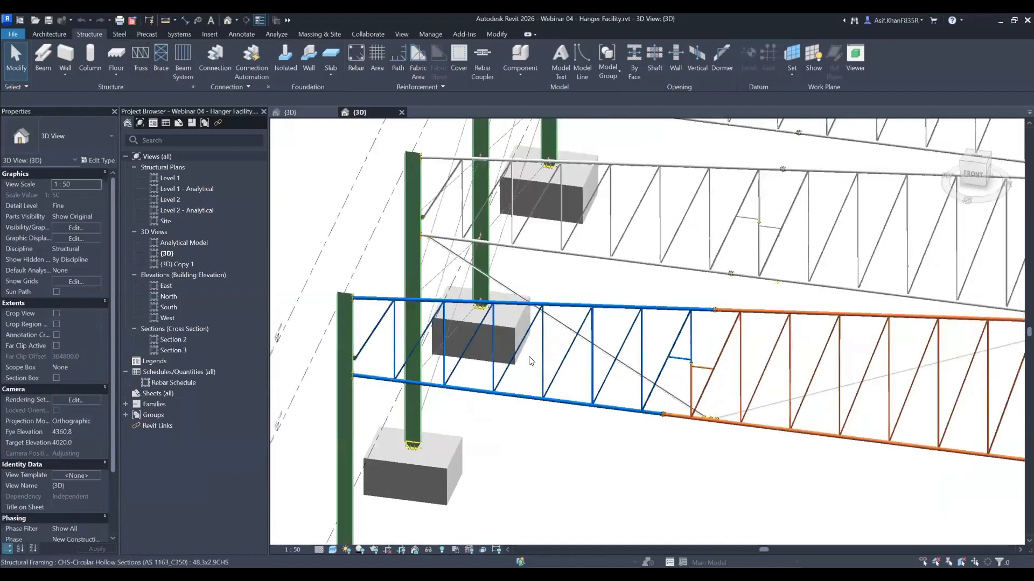
pyautogui.scroll(-5, 492, 363)
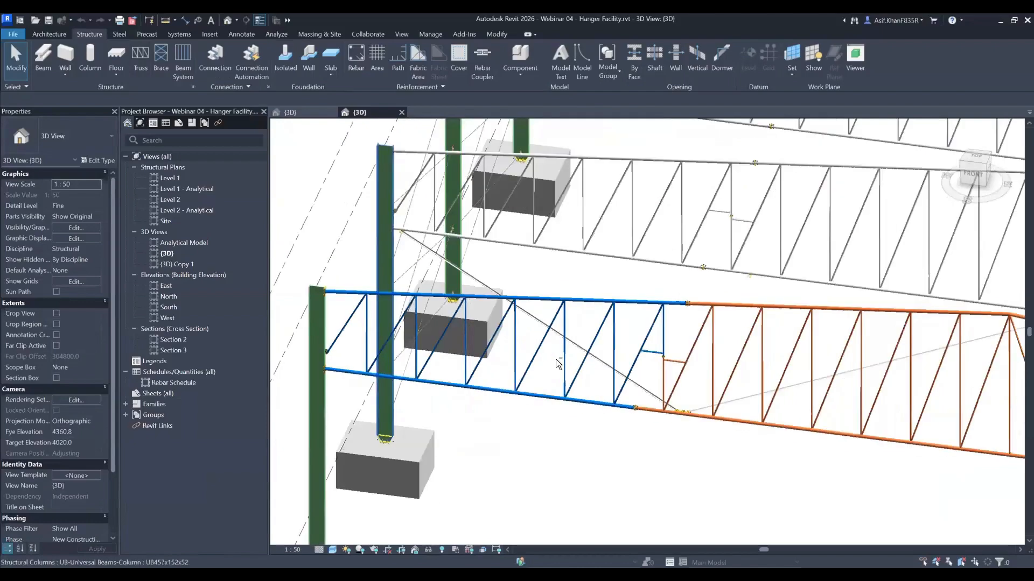
pyautogui.keyDown('shift'); pyautogui.moveTo(531, 325); pyautogui.dragTo(531, 325, button='middle'); pyautogui.keyUp('shift')
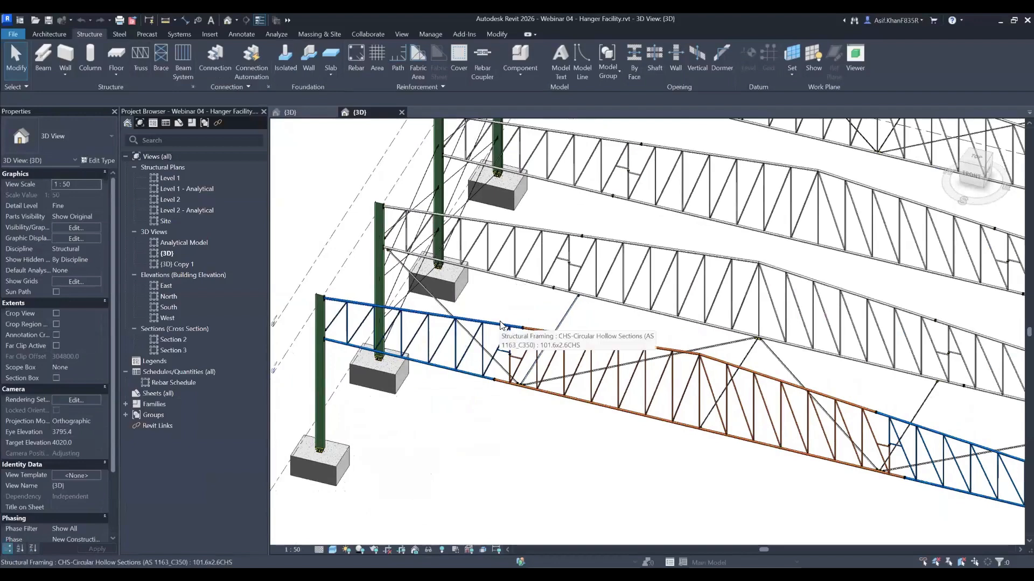
# - Inspect the front truss's orange top chord section and its splice with the blue segment
pyautogui.scroll(2, 500, 322)
pyautogui.keyDown('shift'); pyautogui.moveTo(500, 308); pyautogui.dragTo(557, 294, button='middle'); pyautogui.keyUp('shift')
pyautogui.scroll(2, 647, 280)
pyautogui.click(646, 307)
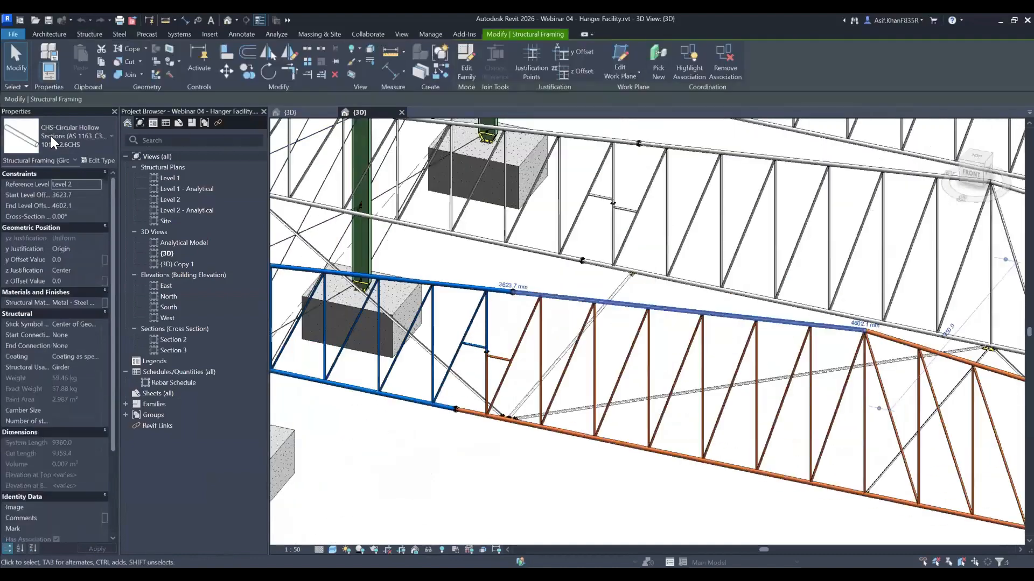
pyautogui.click(520, 277)
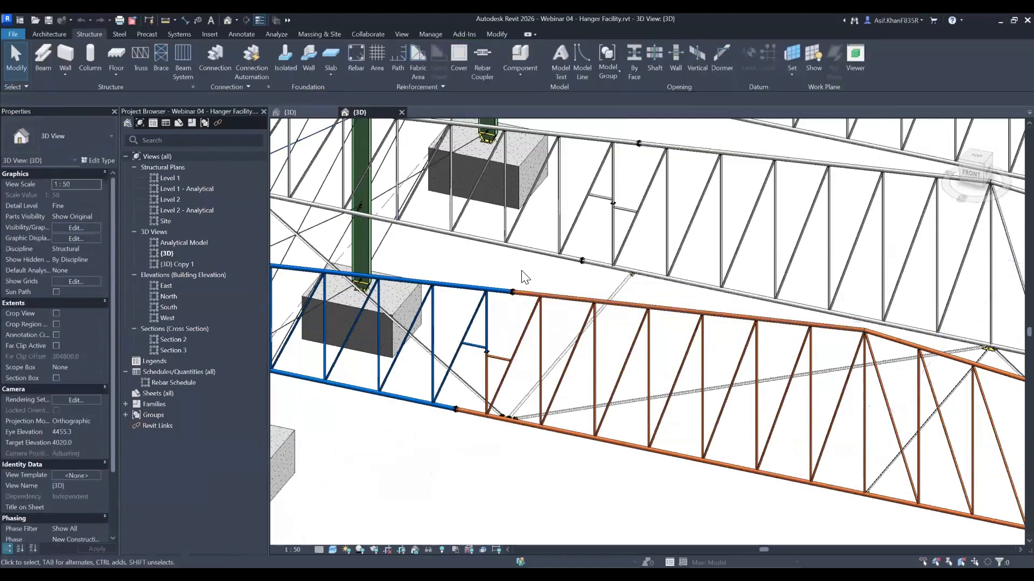
pyautogui.scroll(2, 503, 301)
pyautogui.scroll(-4, 616, 205)
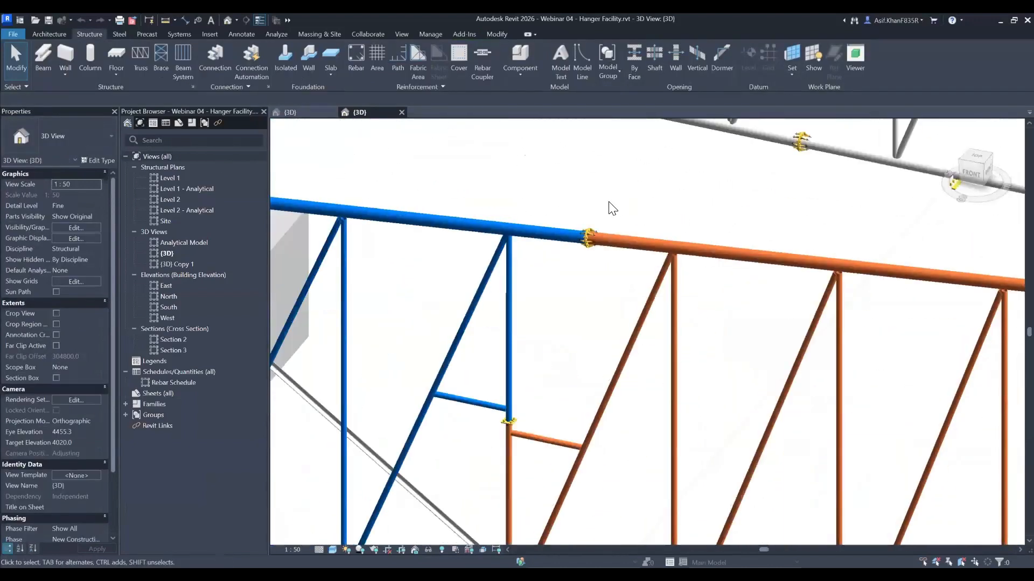
# - Open the Section 2 view and inspect the truss member sizes around the blue and orange segment splices
pyautogui.keyDown('shift'); pyautogui.moveTo(611, 205); pyautogui.dragTo(294, 347, button='middle'); pyautogui.keyUp('shift')
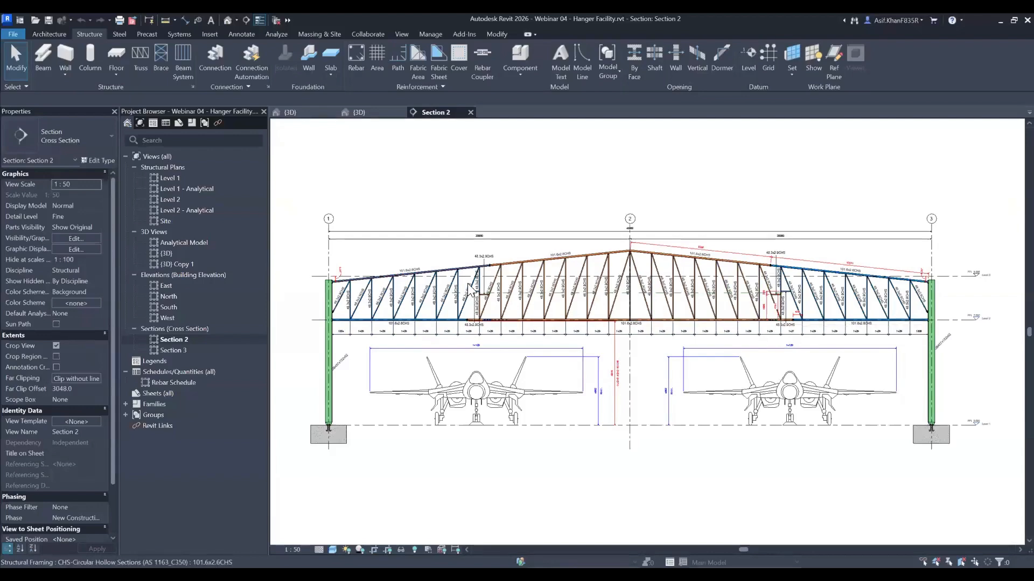
pyautogui.scroll(8, 471, 306)
pyautogui.moveTo(528, 357); pyautogui.dragTo(569, 469, button='middle')
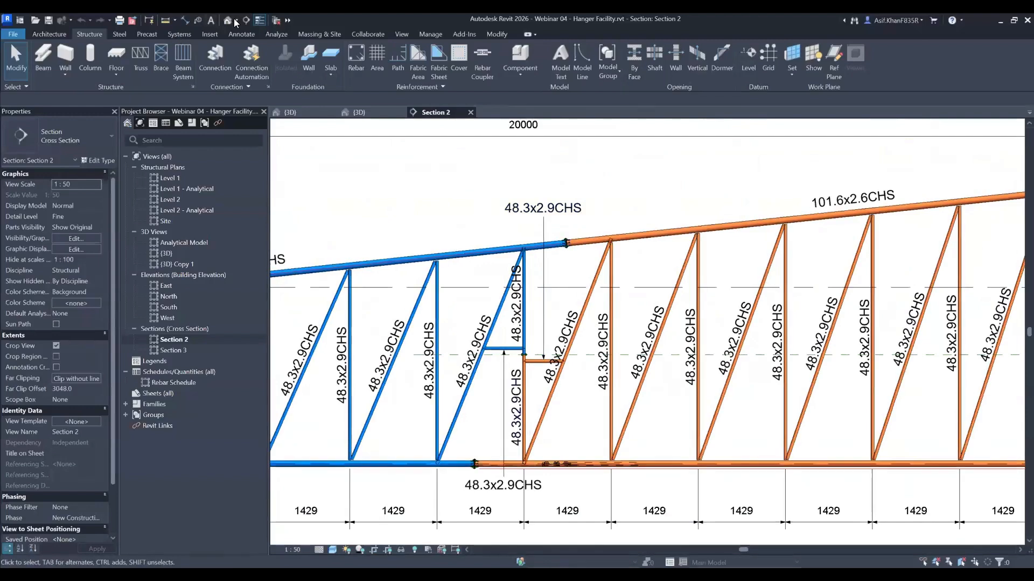
# - Return to the 3D view and inspect the connection type at the front truss's top chord splice
pyautogui.click(227, 21)
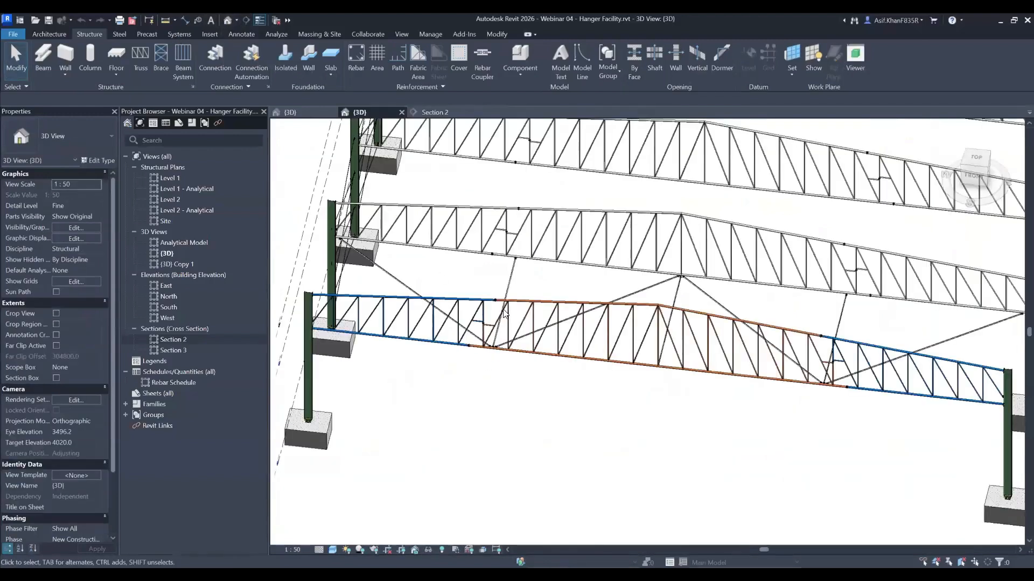
pyautogui.scroll(10, 477, 297)
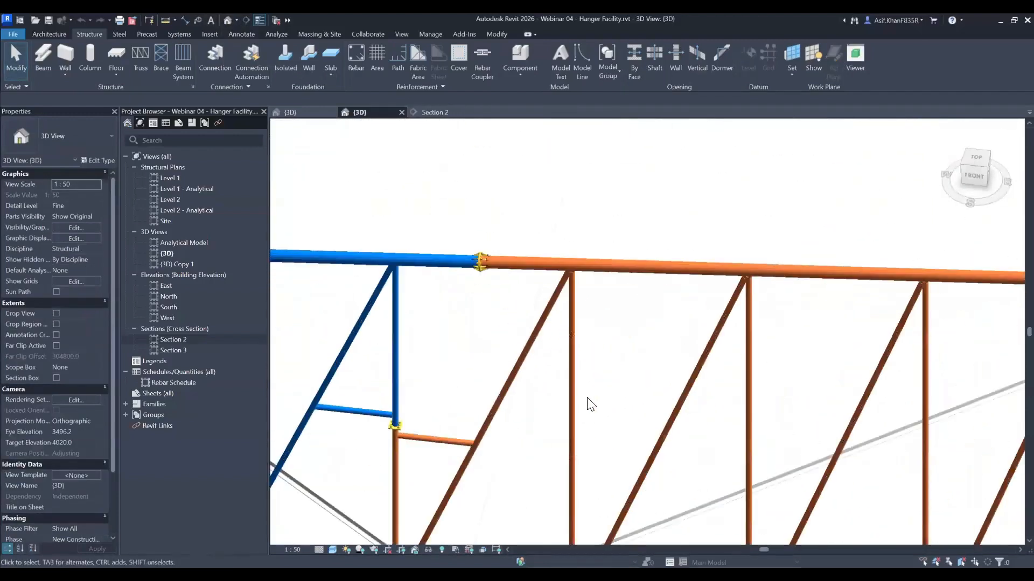
pyautogui.scroll(2, 554, 320)
pyautogui.click(554, 319)
pyautogui.keyDown('shift'); pyautogui.moveTo(566, 397); pyautogui.dragTo(542, 360, button='middle'); pyautogui.keyUp('shift')
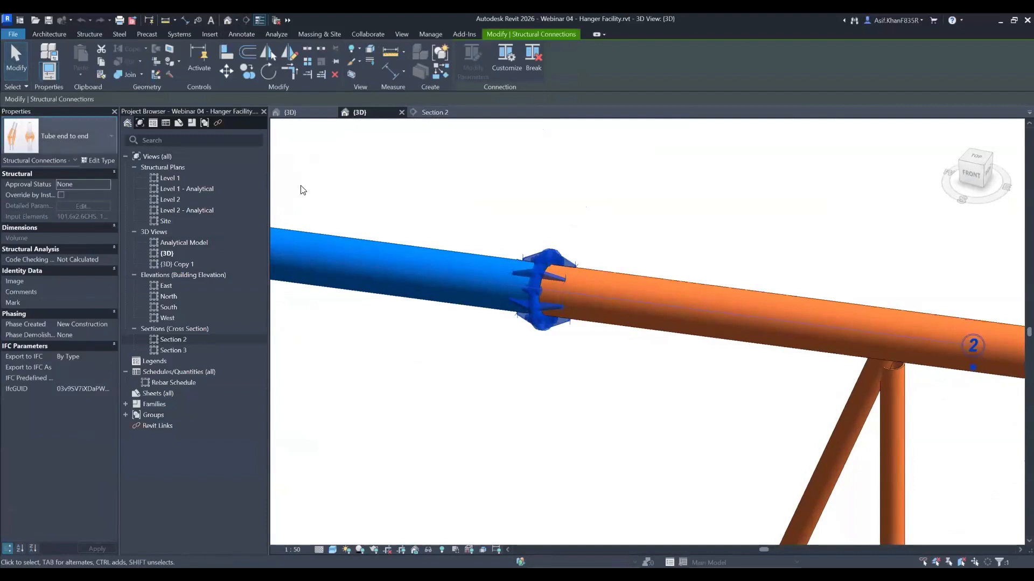
# - Review the loaded connections in the Structural Connection Settings and close them without changes
pyautogui.click(28, 59)
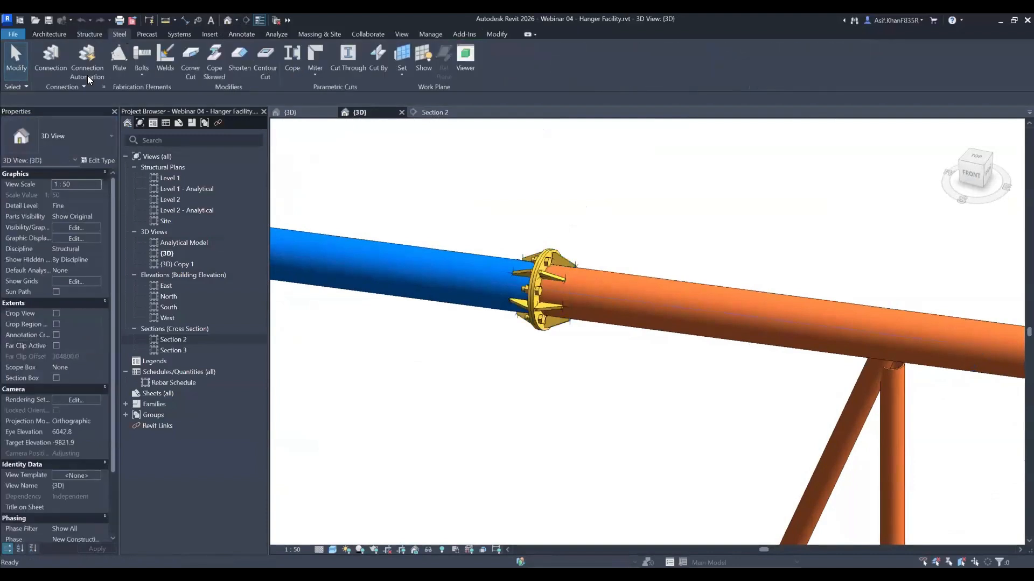
pyautogui.click(103, 86)
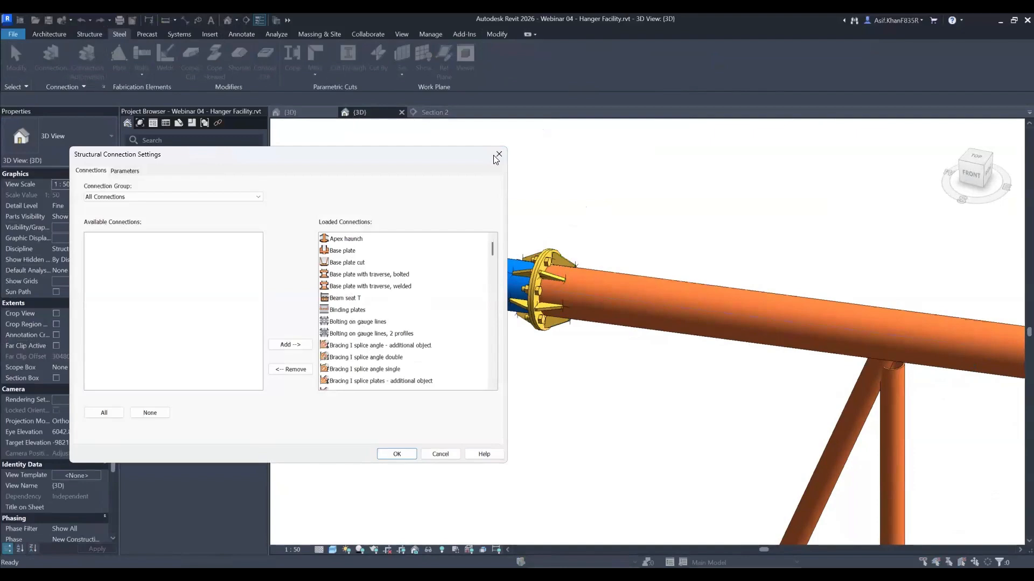
pyautogui.press('Escape')
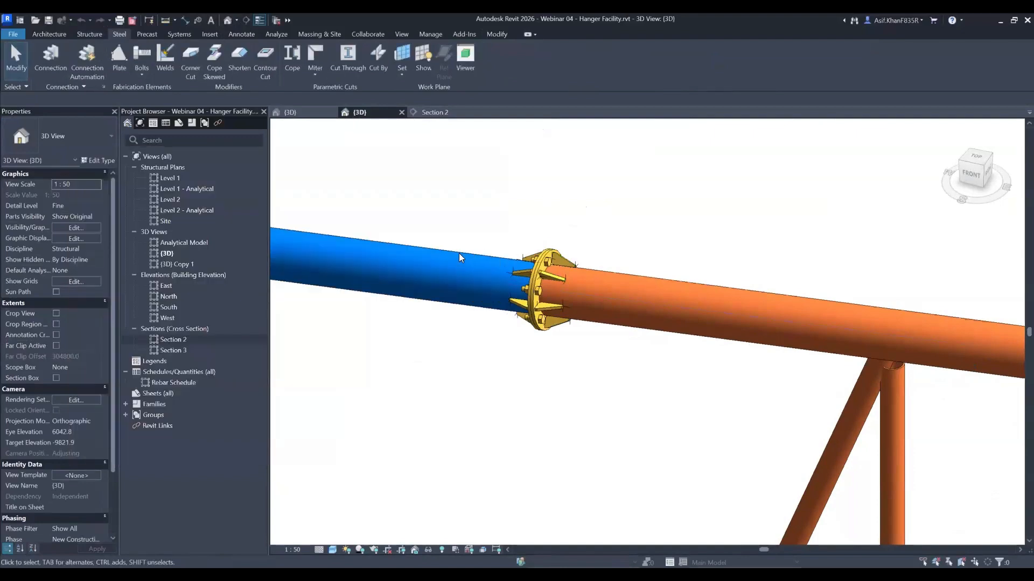
# - Inspect the tube splices between the blue and orange segments on the front truss's top chord, vertical web member and bottom chord
pyautogui.click(547, 250)
pyautogui.scroll(-4, 572, 223)
pyautogui.keyDown('shift'); pyautogui.moveTo(609, 273); pyautogui.dragTo(474, 257, button='middle'); pyautogui.keyUp('shift')
pyautogui.keyDown('shift'); pyautogui.moveTo(585, 261); pyautogui.dragTo(646, 267, button='middle'); pyautogui.keyUp('shift')
pyautogui.scroll(3, 556, 288)
pyautogui.moveTo(556, 289); pyautogui.dragTo(522, 312, button='middle')
pyautogui.scroll(3, 555, 227)
pyautogui.click(524, 339)
pyautogui.scroll(-2, 521, 350)
pyautogui.scroll(-8, 523, 312)
pyautogui.moveTo(522, 380); pyautogui.dragTo(545, 302, button='middle')
pyautogui.scroll(4, 519, 328)
pyautogui.moveTo(499, 368); pyautogui.dragTo(602, 218, button='middle')
pyautogui.scroll(-1, 514, 354)
pyautogui.scroll(-4, 495, 390)
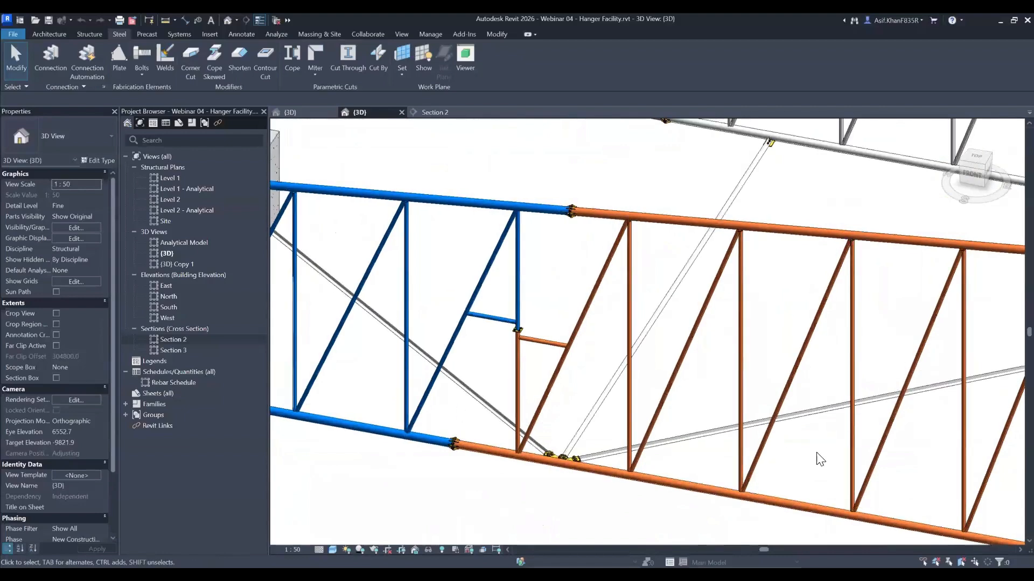
# - Compare the splice locations and bracing joints along the front truss with those on the neighbouring trusses
pyautogui.scroll(-3, 818, 417)
pyautogui.moveTo(818, 417); pyautogui.dragTo(508, 416, button='middle')
pyautogui.scroll(2, 427, 371)
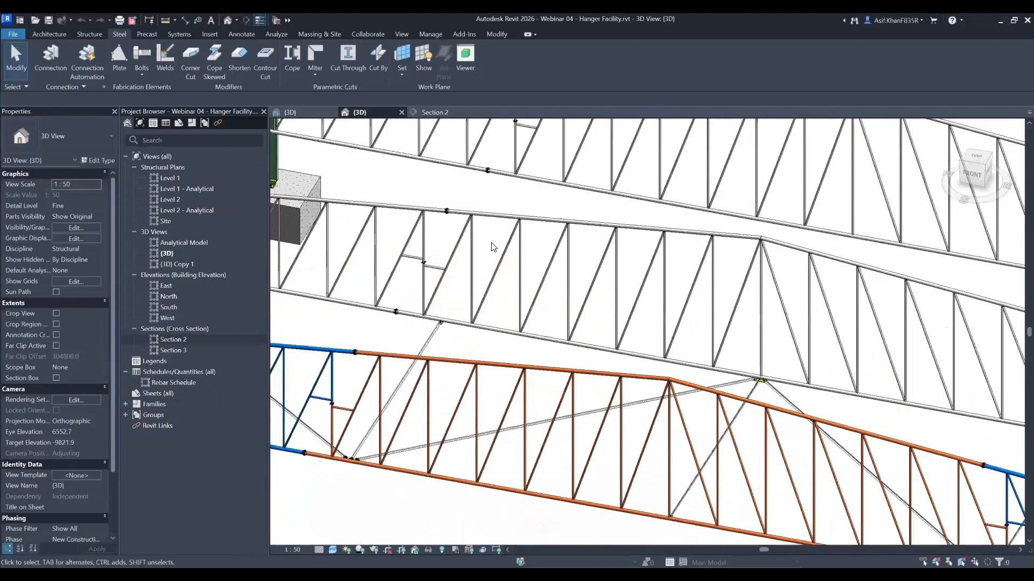
pyautogui.moveTo(556, 305); pyautogui.dragTo(559, 388, button='middle')
pyautogui.scroll(1, 492, 318)
pyautogui.moveTo(498, 308); pyautogui.dragTo(692, 149, button='middle')
pyautogui.scroll(1, 458, 404)
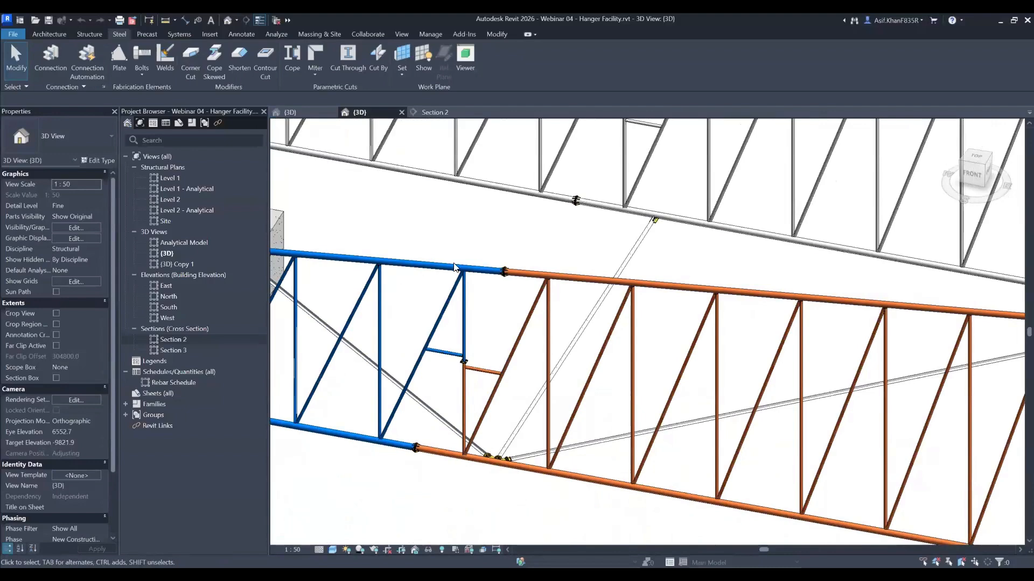
# - Open the Section 2 view and review the blue and orange truss segments and their splice locations
pyautogui.click(179, 341)
pyautogui.doubleClick(172, 340)
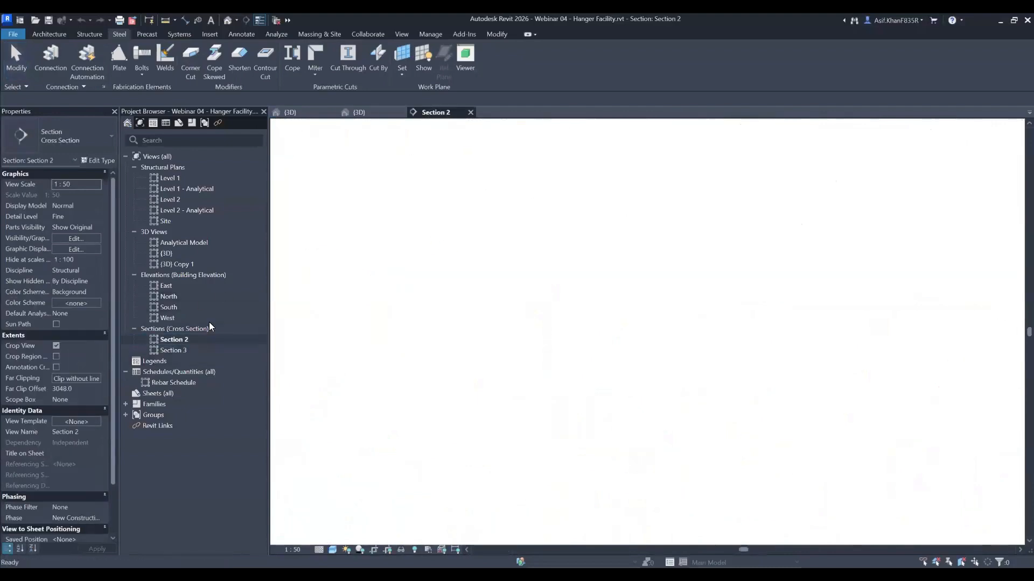
pyautogui.scroll(-4, 508, 287)
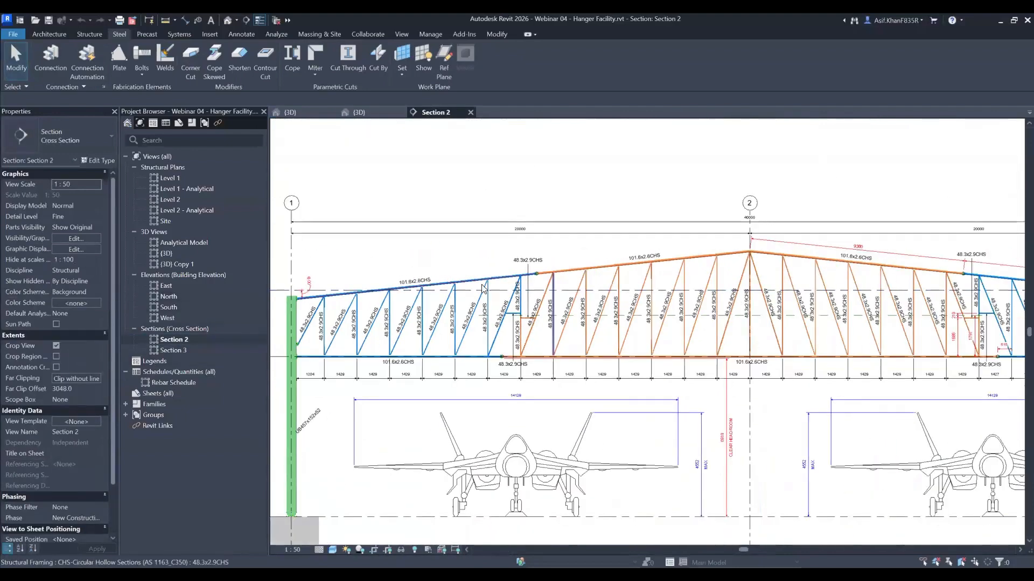
# - Return to the 3D view and inspect the bolted splice on the front truss's vertical web member between the blue and orange segments
pyautogui.click(228, 22)
pyautogui.keyDown('shift'); pyautogui.moveTo(574, 301); pyautogui.dragTo(607, 291, button='middle'); pyautogui.keyUp('shift')
pyautogui.scroll(3, 607, 291)
pyautogui.scroll(4, 616, 290)
pyautogui.moveTo(595, 337); pyautogui.dragTo(549, 422, button='middle')
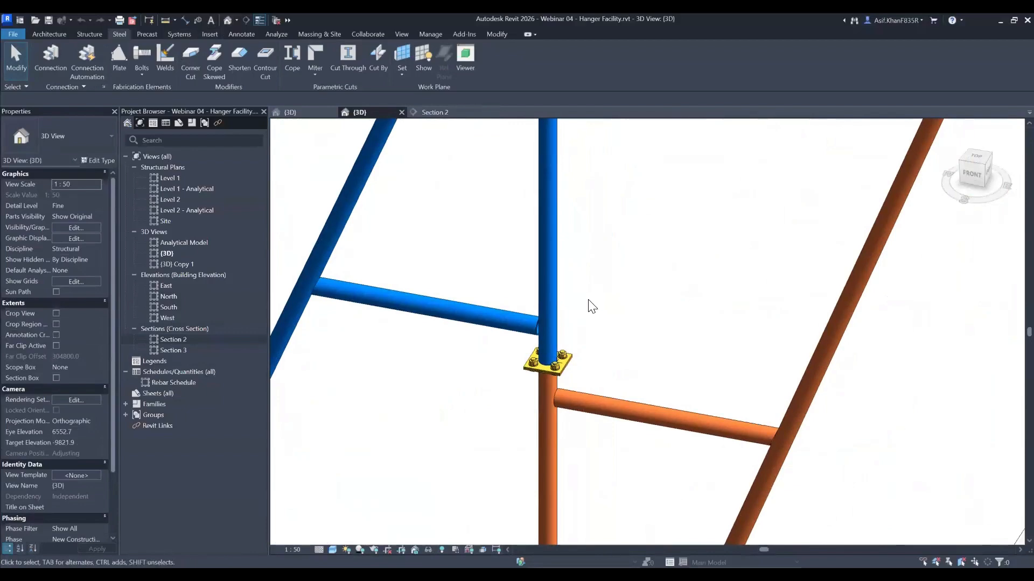
pyautogui.scroll(-5, 592, 305)
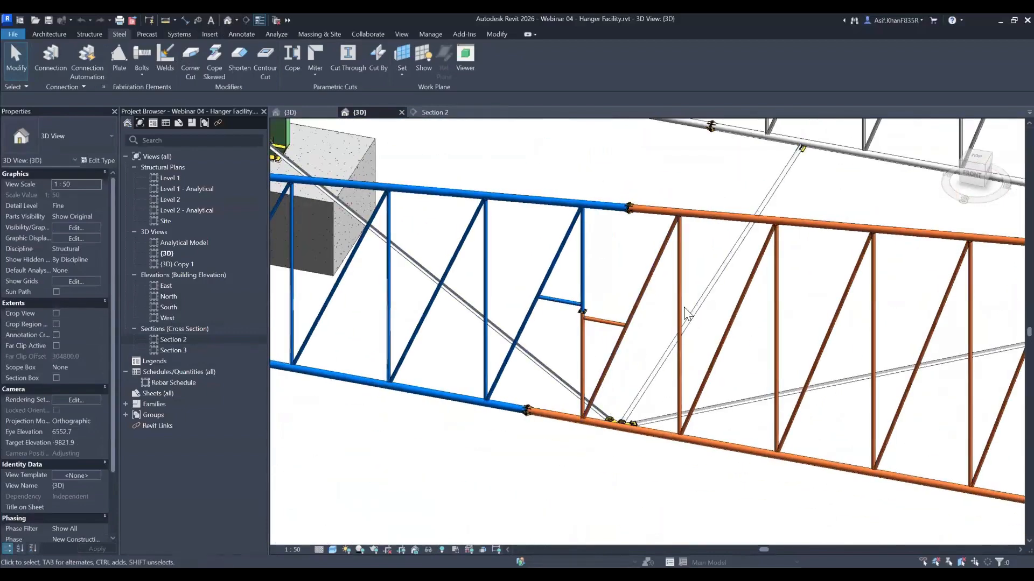
pyautogui.scroll(5, 603, 299)
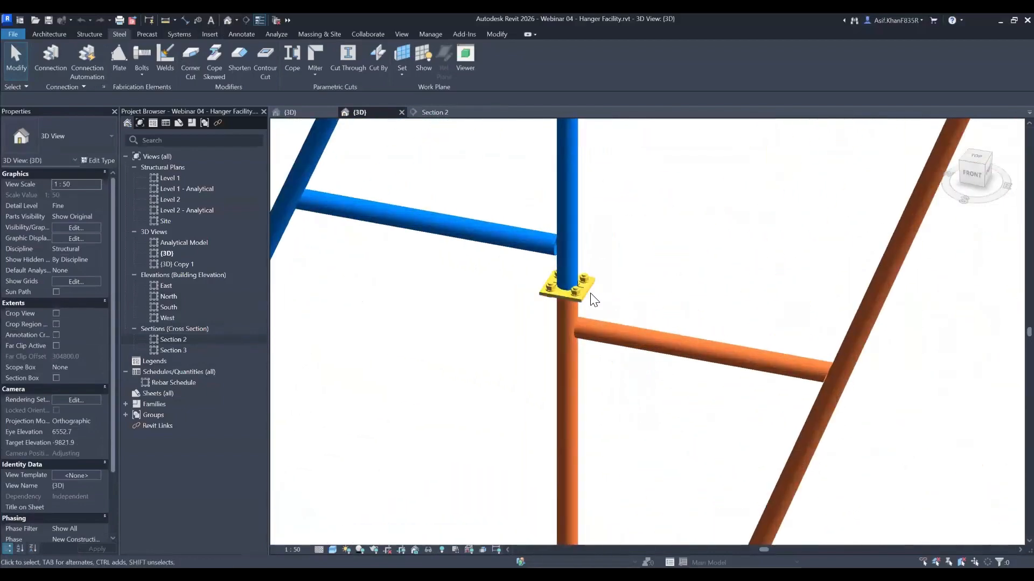
# - Try the Front plate splice type on the vertical web member's splice
pyautogui.click(602, 292)
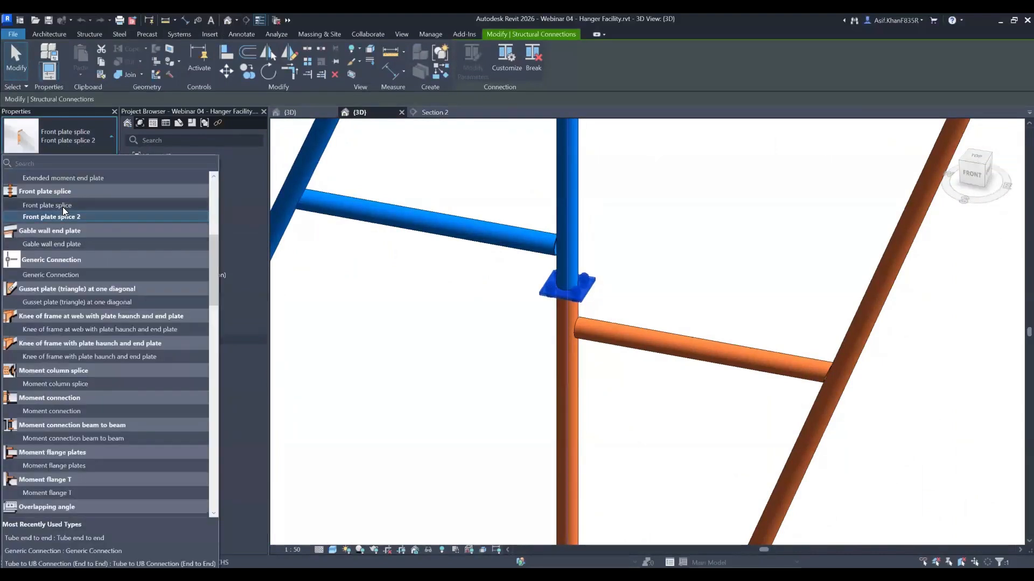
pyautogui.click(63, 207)
pyautogui.click(74, 145)
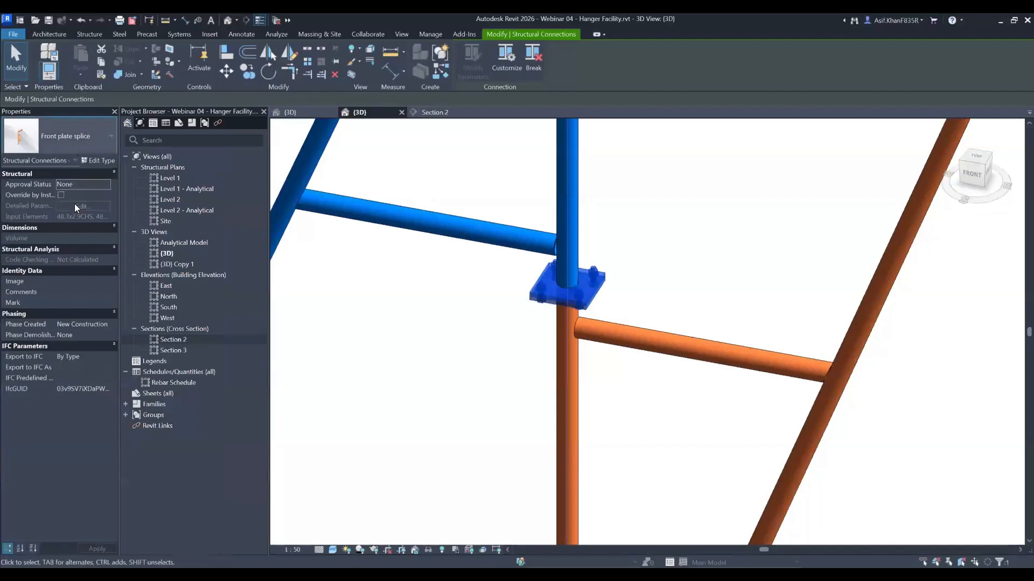
pyautogui.click(680, 213)
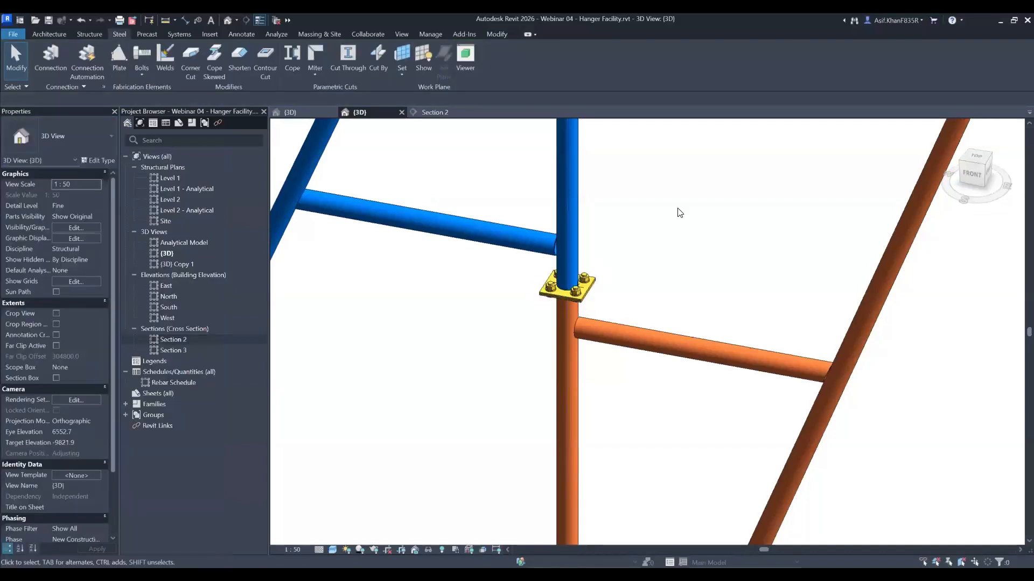
# - Inspect the connection between the front truss's blue top chord and the green column and check its connection type
pyautogui.scroll(-6, 713, 219)
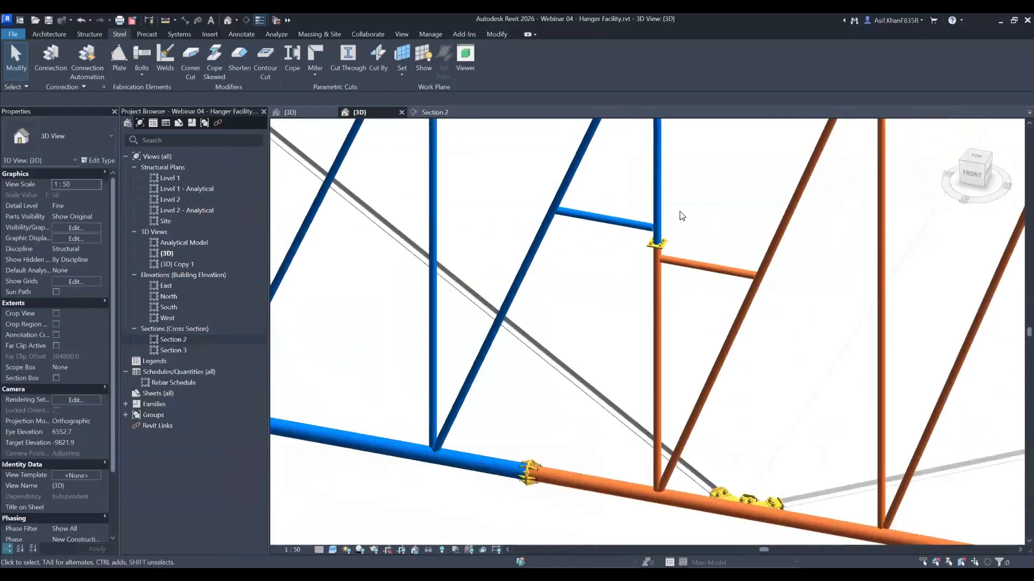
pyautogui.moveTo(289, 206); pyautogui.dragTo(587, 233, button='middle')
pyautogui.scroll(-2, 586, 233)
pyautogui.moveTo(458, 158); pyautogui.dragTo(619, 212, button='middle')
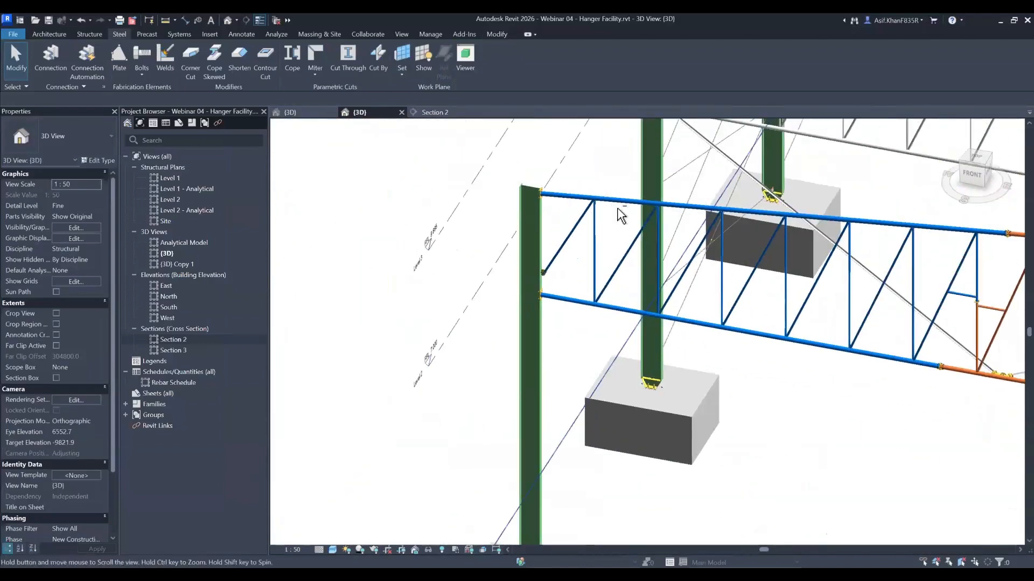
pyautogui.scroll(5, 538, 233)
pyautogui.keyDown('shift'); pyautogui.moveTo(692, 169); pyautogui.dragTo(576, 233, button='middle'); pyautogui.keyUp('shift')
pyautogui.scroll(-3, 574, 229)
pyautogui.moveTo(625, 139); pyautogui.dragTo(561, 236, button='middle')
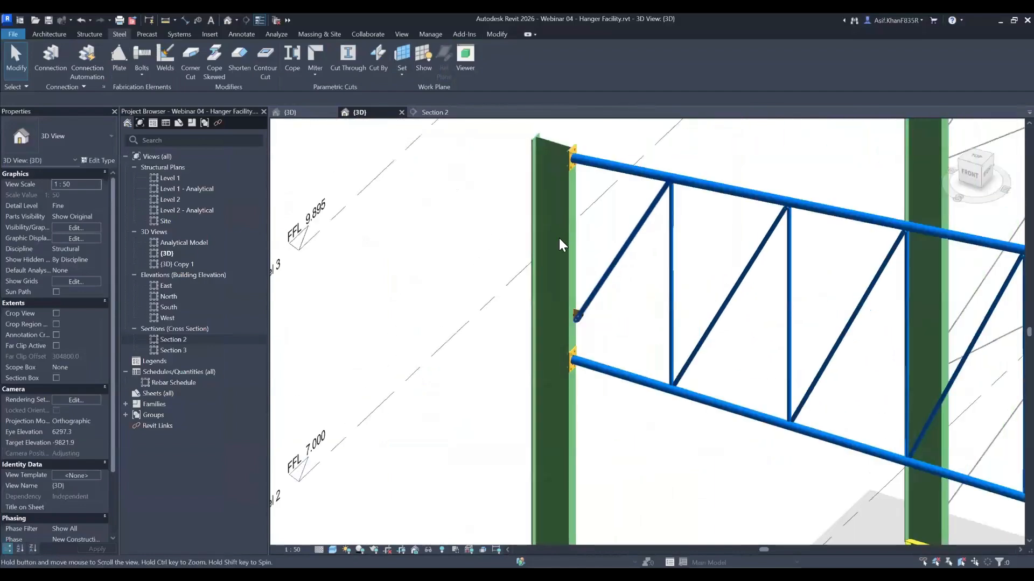
pyautogui.moveTo(566, 172); pyautogui.dragTo(527, 242, button='middle')
pyautogui.scroll(5, 528, 242)
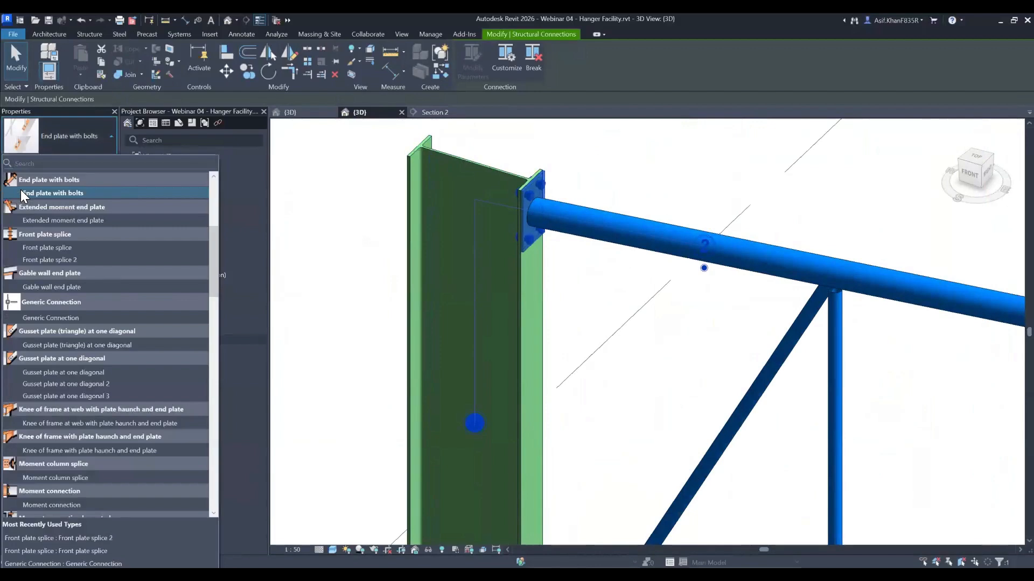
pyautogui.click(529, 243)
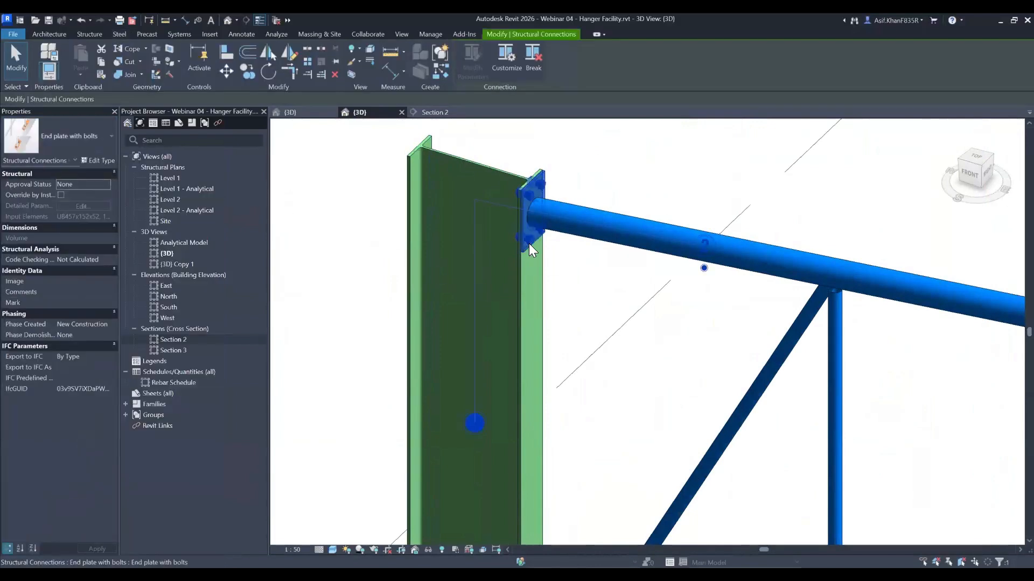
pyautogui.click(608, 171)
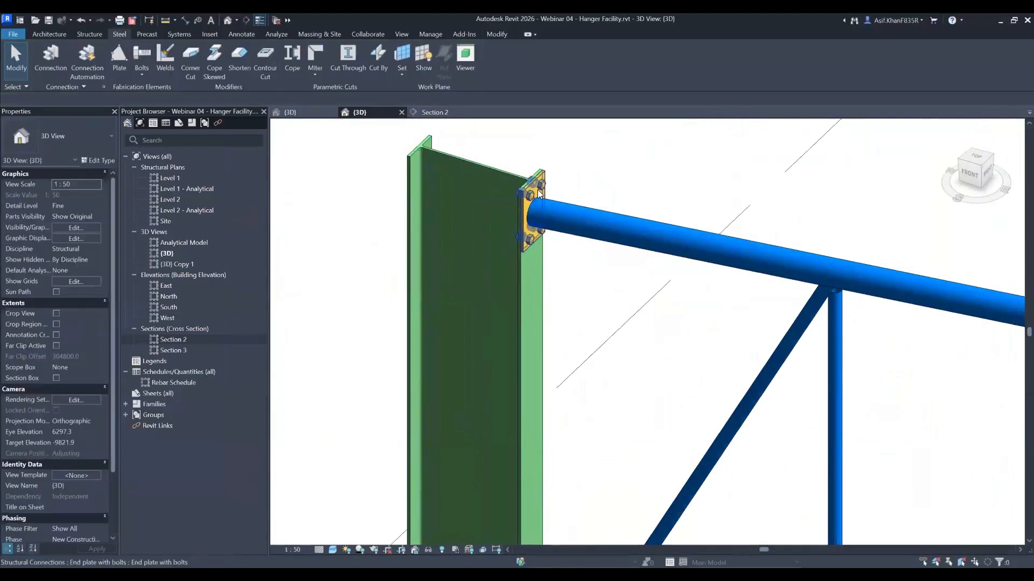
# - Inspect the connection joining the truss's end diagonal to the column flange and check its connection type
pyautogui.scroll(-3, 543, 206)
pyautogui.moveTo(566, 246); pyautogui.dragTo(519, 208, button='middle')
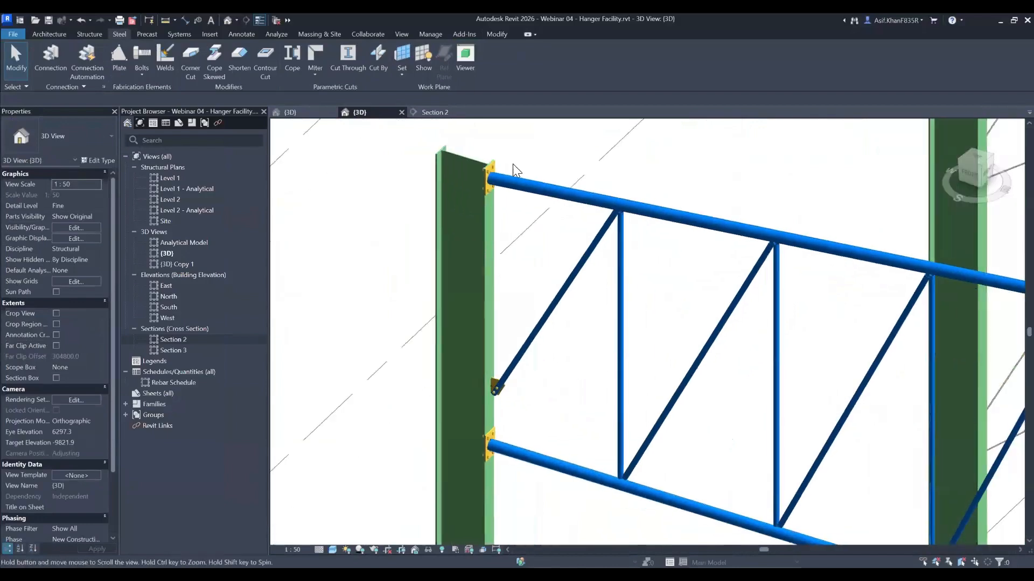
pyautogui.moveTo(516, 245)
pyautogui.keyDown('shift'); pyautogui.mouseDown(button='middle')
pyautogui.moveTo(545, 233)
pyautogui.moveTo(512, 226)
pyautogui.moveTo(516, 244)
pyautogui.mouseUp(button='middle'); pyautogui.keyUp('shift')
pyautogui.scroll(2, 508, 413)
pyautogui.keyDown('shift'); pyautogui.moveTo(510, 413); pyautogui.dragTo(379, 301, button='middle'); pyautogui.keyUp('shift')
pyautogui.click(525, 327)
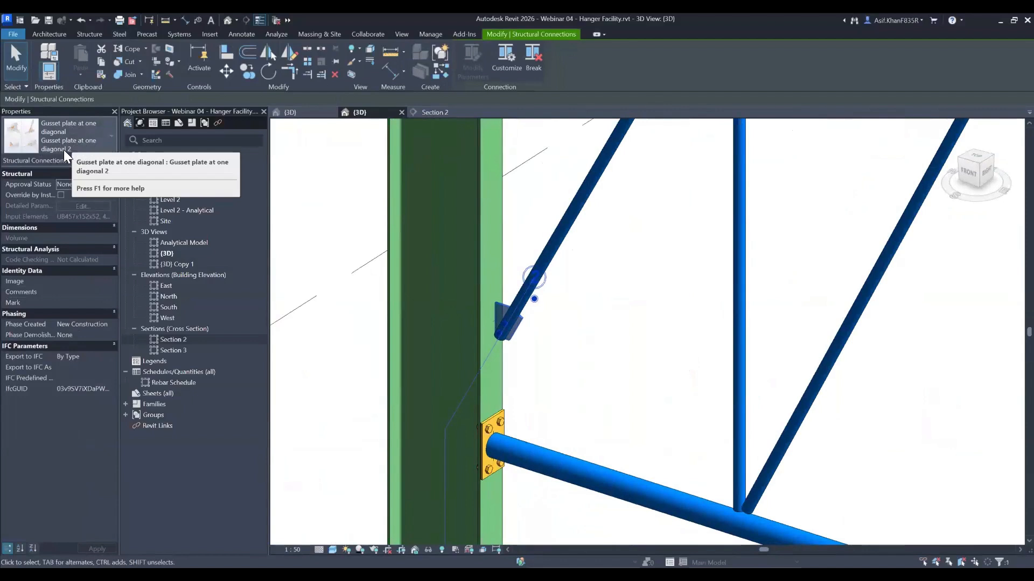
pyautogui.keyDown('shift'); pyautogui.moveTo(535, 370); pyautogui.dragTo(508, 370, button='middle'); pyautogui.keyUp('shift')
pyautogui.press('Escape')
pyautogui.scroll(3, 530, 336)
# - Examine the connection joining three brace members to the front truss's orange bottom chord and check its connection type
pyautogui.scroll(-10, 512, 370)
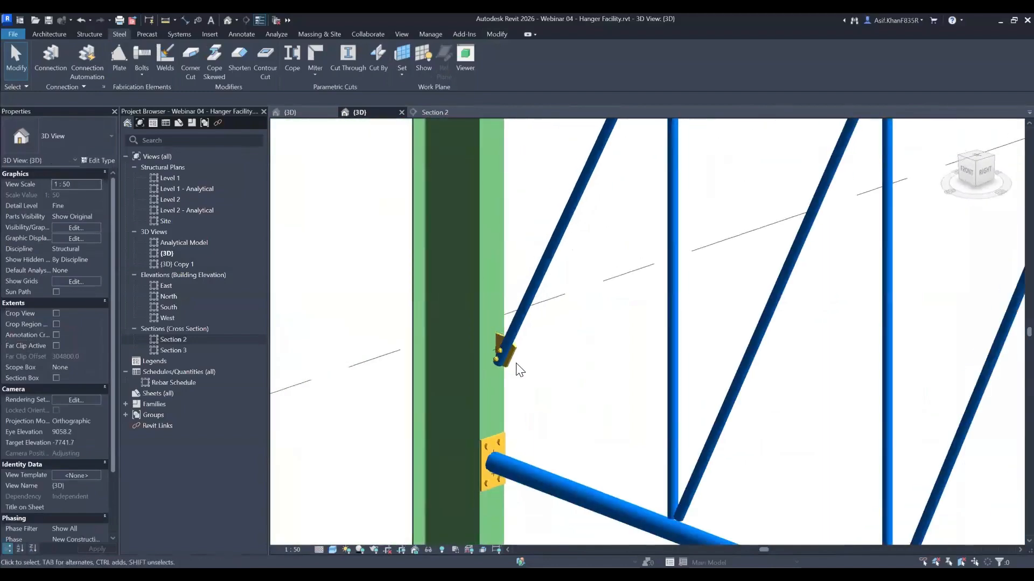
pyautogui.keyDown('shift'); pyautogui.moveTo(655, 364); pyautogui.dragTo(959, 336, button='middle'); pyautogui.keyUp('shift')
pyautogui.keyDown('shift'); pyautogui.moveTo(630, 420); pyautogui.dragTo(831, 439, button='middle'); pyautogui.keyUp('shift')
pyautogui.moveTo(569, 183); pyautogui.dragTo(849, 181, button='middle')
pyautogui.scroll(2, 749, 258)
pyautogui.keyDown('shift'); pyautogui.moveTo(700, 258); pyautogui.dragTo(767, 253, button='middle'); pyautogui.keyUp('shift')
pyautogui.scroll(8, 771, 256)
pyautogui.click(771, 255)
pyautogui.keyDown('shift'); pyautogui.moveTo(773, 381); pyautogui.dragTo(867, 366, button='middle'); pyautogui.keyUp('shift')
pyautogui.scroll(3, 773, 173)
pyautogui.moveTo(793, 344); pyautogui.dragTo(811, 387, button='middle')
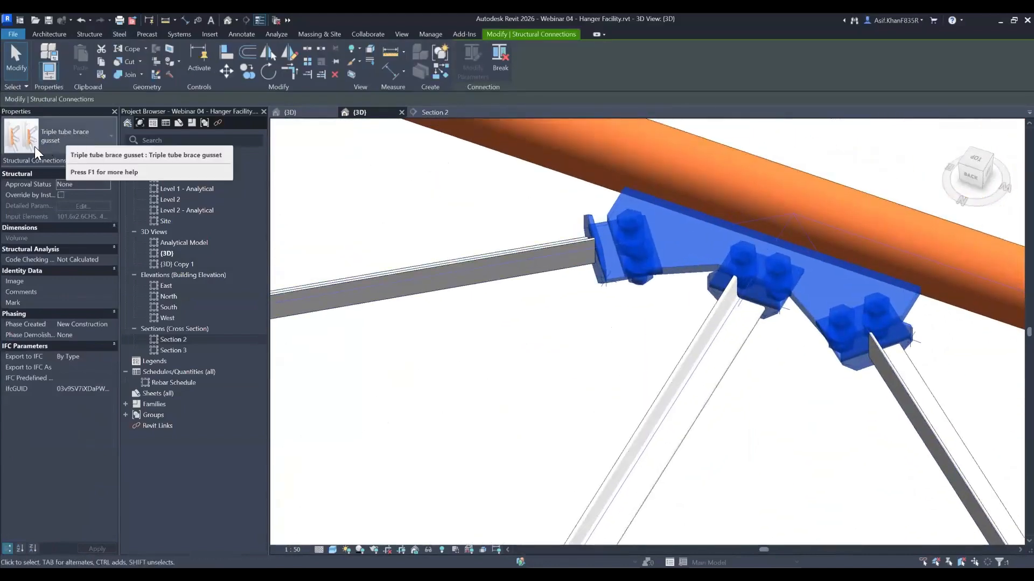
# - Locate the three-brace node on a grey truss's bottom chord and check its connection type
pyautogui.scroll(-5, 656, 321)
pyautogui.keyDown('shift'); pyautogui.moveTo(655, 322); pyautogui.dragTo(662, 251, button='middle'); pyautogui.keyUp('shift')
pyautogui.scroll(1, 683, 321)
pyautogui.moveTo(683, 321); pyautogui.dragTo(775, 178, button='middle')
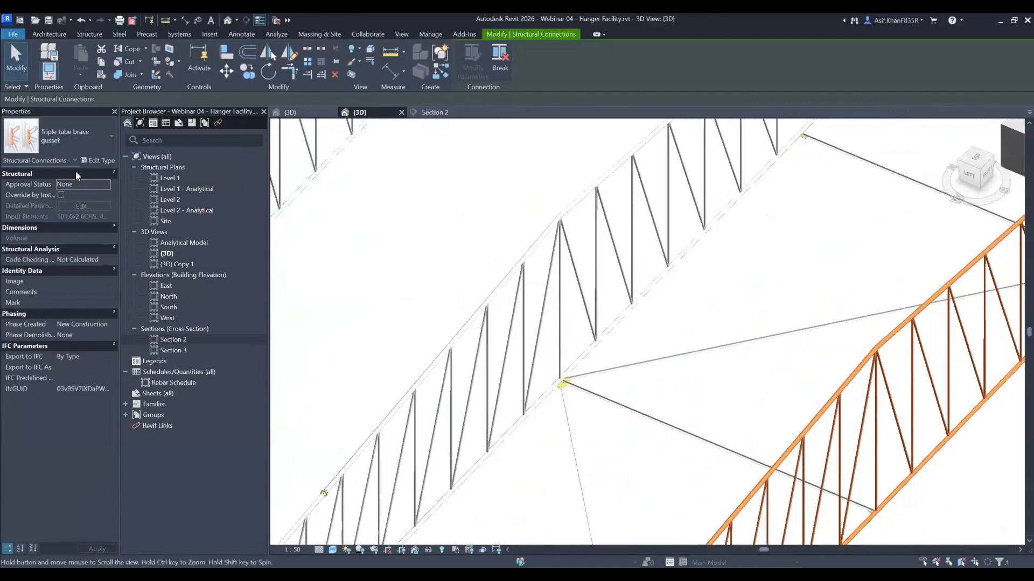
pyautogui.scroll(10, 624, 350)
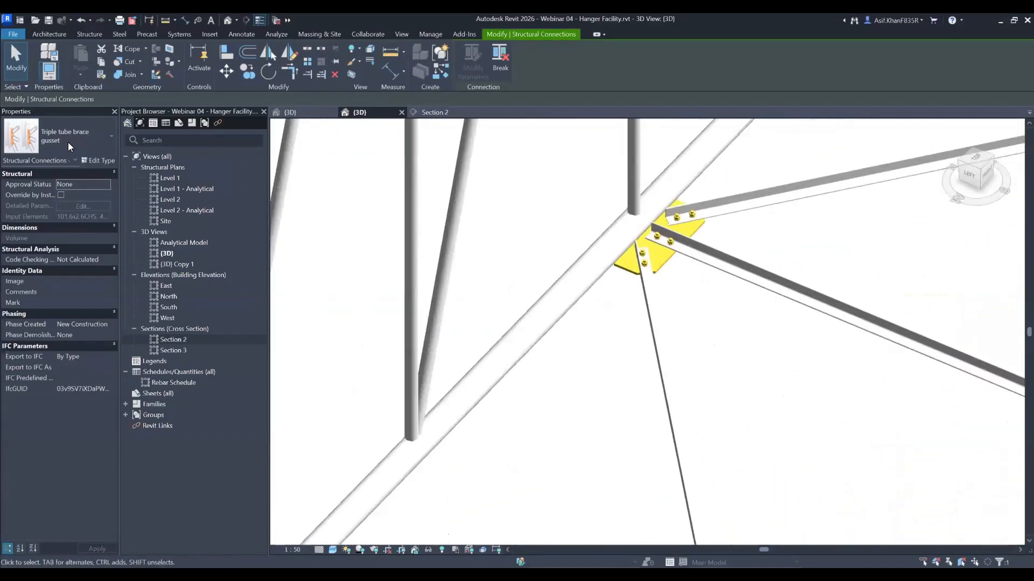
pyautogui.click(676, 341)
pyautogui.scroll(-5, 575, 354)
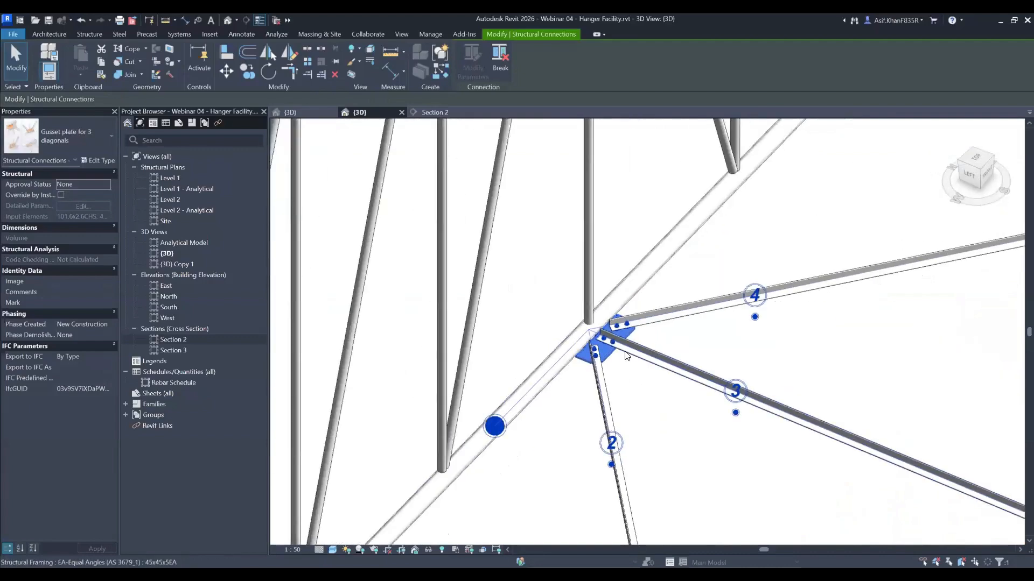
pyautogui.scroll(3, 630, 393)
pyautogui.click(634, 396)
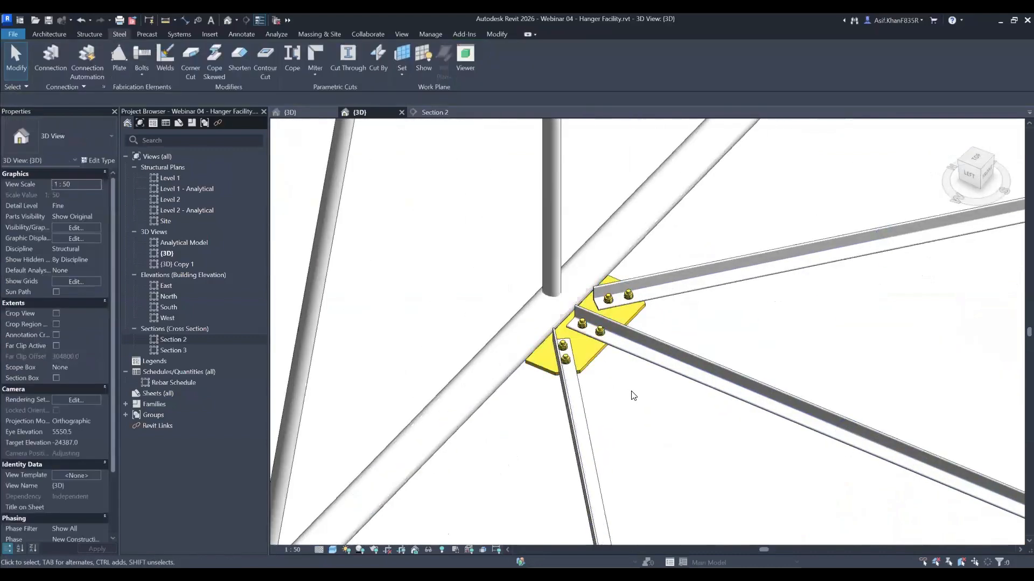
# - Examine the bolts and brace angle ends on the grey truss's Gusset plate for 3 diagonals at close range
pyautogui.scroll(-5, 695, 446)
pyautogui.moveTo(695, 446)
pyautogui.keyDown('shift'); pyautogui.mouseDown(button='middle')
pyautogui.moveTo(854, 327)
pyautogui.moveTo(905, 267)
pyautogui.moveTo(840, 314)
pyautogui.moveTo(904, 378)
pyautogui.moveTo(694, 458)
pyautogui.mouseUp(button='middle'); pyautogui.keyUp('shift')
pyautogui.scroll(8, 881, 340)
pyautogui.scroll(-5, 740, 422)
pyautogui.scroll(6, 604, 471)
pyautogui.click(547, 474)
pyautogui.keyDown('shift'); pyautogui.moveTo(530, 463); pyautogui.dragTo(426, 467, button='middle'); pyautogui.keyUp('shift')
pyautogui.scroll(6, 532, 463)
pyautogui.moveTo(511, 404); pyautogui.dragTo(589, 267, button='middle')
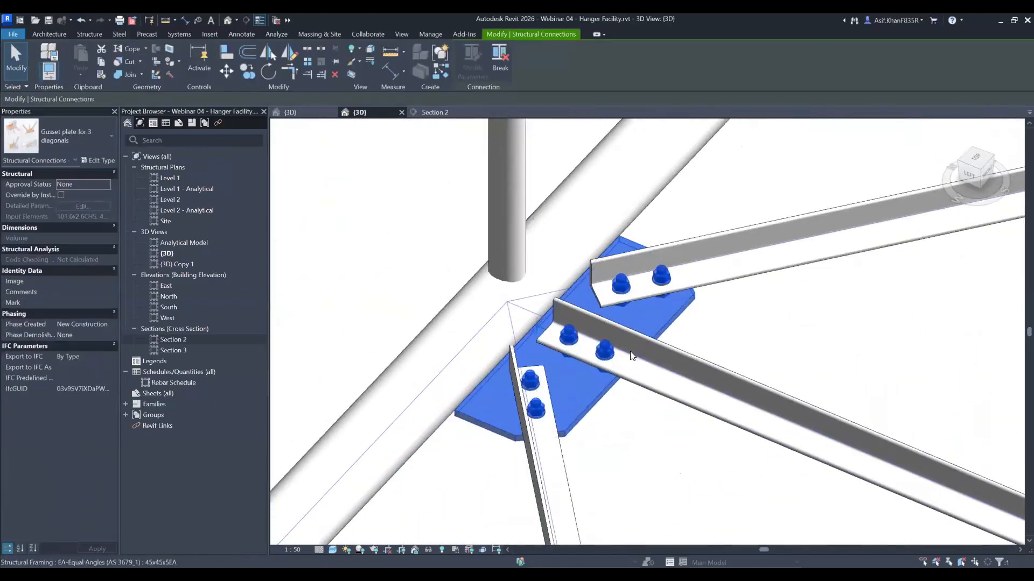
pyautogui.click(803, 310)
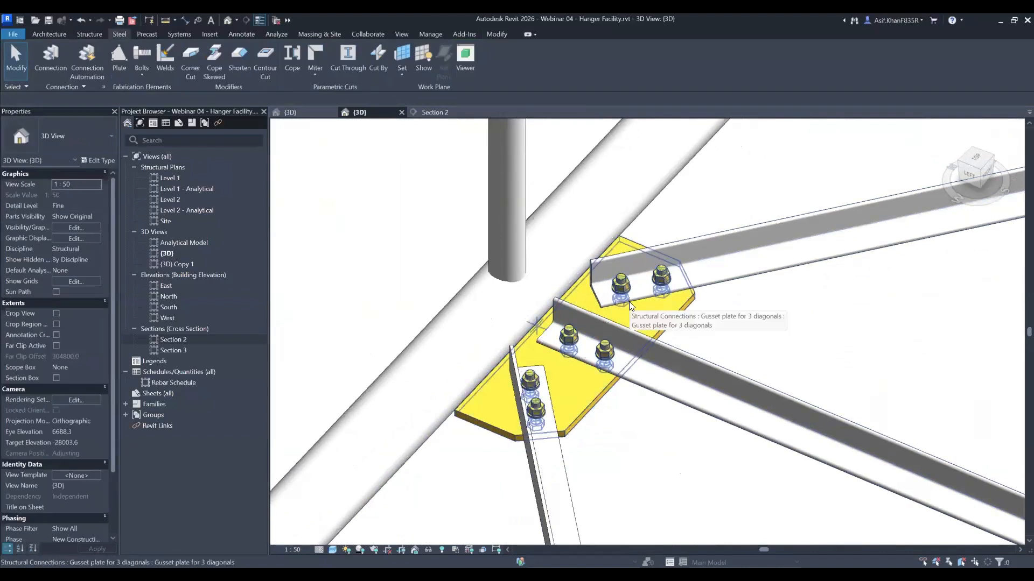
# - Review the overall hangar frame with its trusses, columns and bracing
pyautogui.scroll(-3, 641, 431)
pyautogui.scroll(-10, 653, 294)
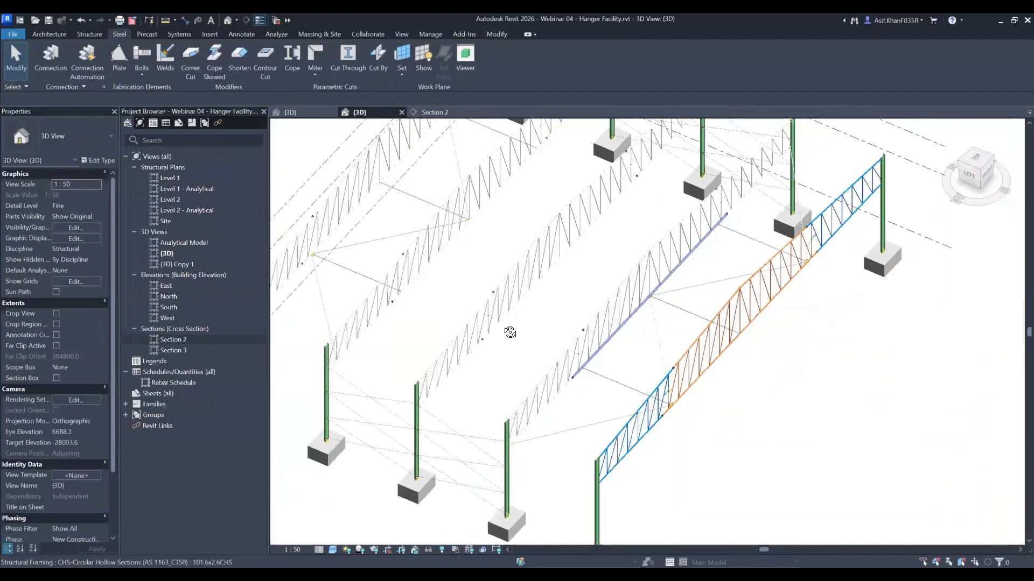
pyautogui.keyDown('shift'); pyautogui.moveTo(624, 360); pyautogui.dragTo(496, 185, button='middle'); pyautogui.keyUp('shift')
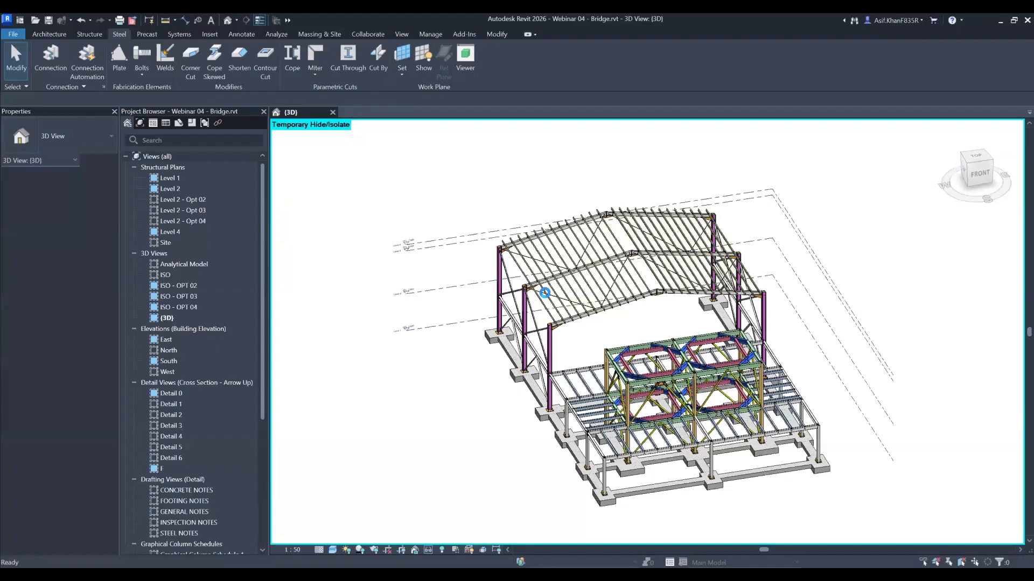
# - In the Bridge model's 3D view, temporarily hide the large terrain surrounding the bridge so its structure stands alone
pyautogui.keyDown('shift'); pyautogui.moveTo(672, 398); pyautogui.dragTo(604, 302, button='middle'); pyautogui.keyUp('shift')
pyautogui.moveTo(590, 278); pyautogui.dragTo(521, 464)
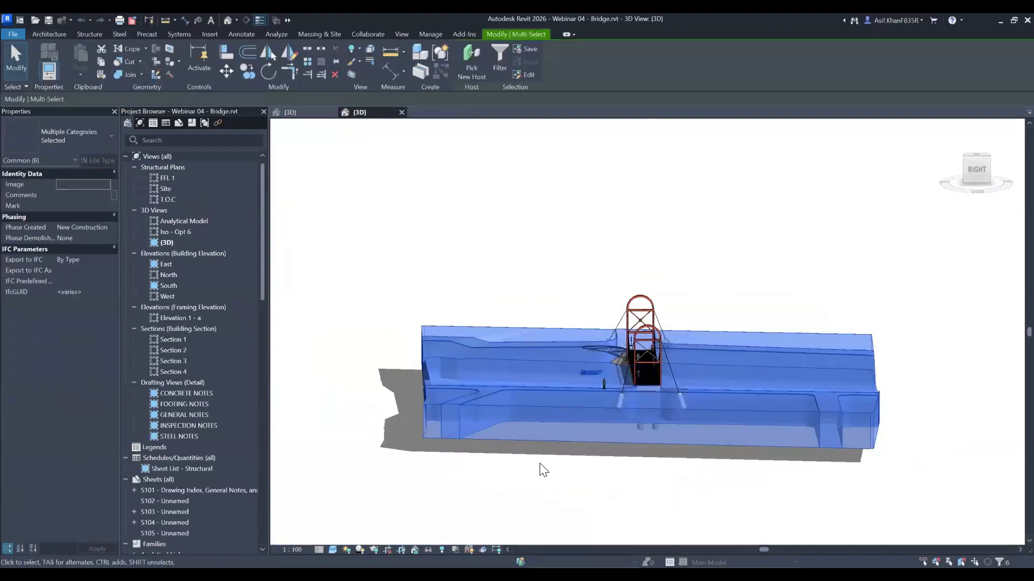
pyautogui.keyDown('shift'); pyautogui.moveTo(658, 329); pyautogui.dragTo(681, 332, button='middle'); pyautogui.keyUp('shift')
pyautogui.scroll(3, 625, 318)
pyautogui.keyDown('shift'); pyautogui.moveTo(637, 286); pyautogui.dragTo(684, 262, button='middle'); pyautogui.keyUp('shift')
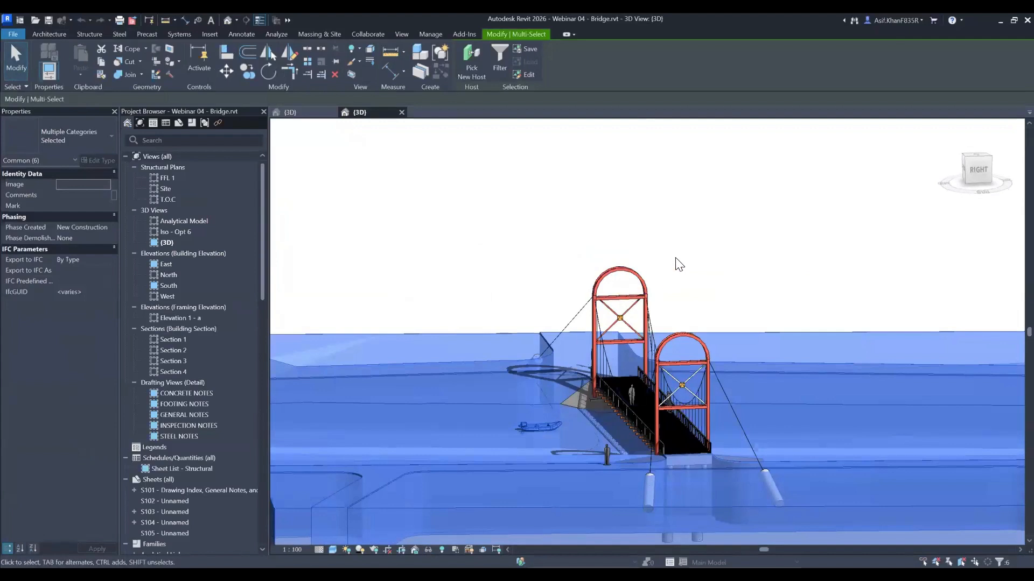
pyautogui.press('h')
pyautogui.press('i')
pyautogui.scroll(8, 616, 414)
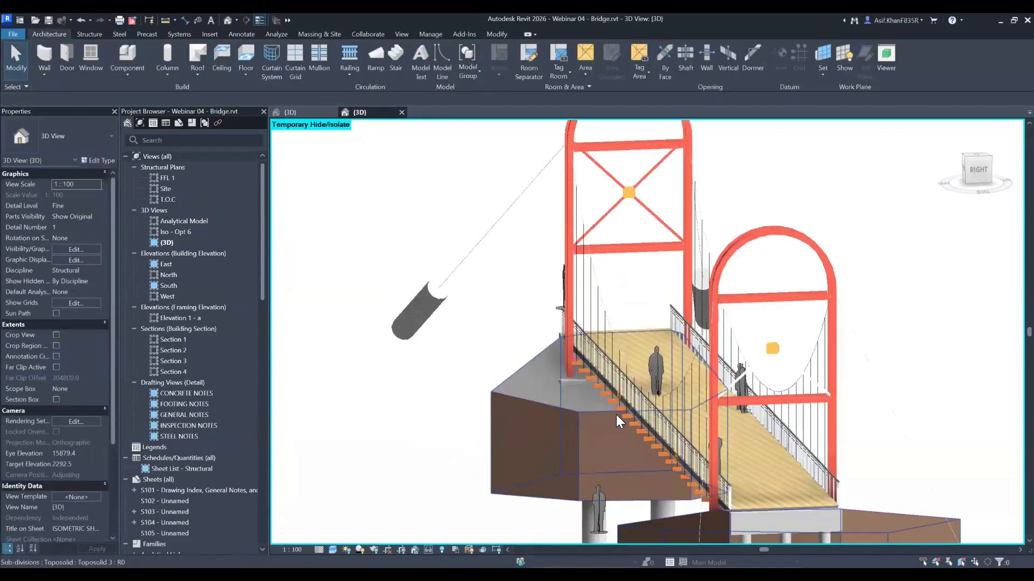
# - Locate and select the splice joint on the bridge deck's edge beam and check its connection type
pyautogui.click(627, 355)
pyautogui.keyDown('shift'); pyautogui.moveTo(626, 355); pyautogui.dragTo(883, 347, button='middle'); pyautogui.keyUp('shift')
pyautogui.moveTo(883, 347); pyautogui.dragTo(725, 378, button='middle')
pyautogui.keyDown('shift'); pyautogui.moveTo(725, 378); pyautogui.dragTo(757, 447); pyautogui.keyUp('shift')
pyautogui.scroll(3, 538, 302)
pyautogui.click(457, 264)
pyautogui.keyDown('shift'); pyautogui.moveTo(422, 407); pyautogui.dragTo(509, 346, button='middle'); pyautogui.keyUp('shift')
pyautogui.scroll(5, 623, 393)
pyautogui.click(612, 289)
pyautogui.press('Escape')
pyautogui.click(500, 330)
pyautogui.scroll(-4, 500, 330)
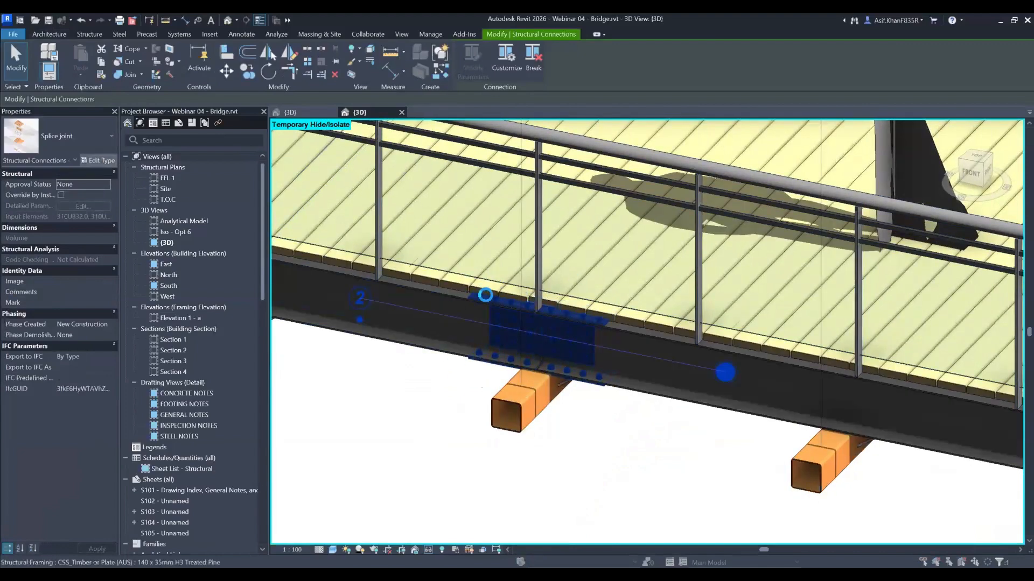
# - Examine the web and flange plates and bolts of the edge beam's splice joint from the side
pyautogui.doubleClick(448, 360)
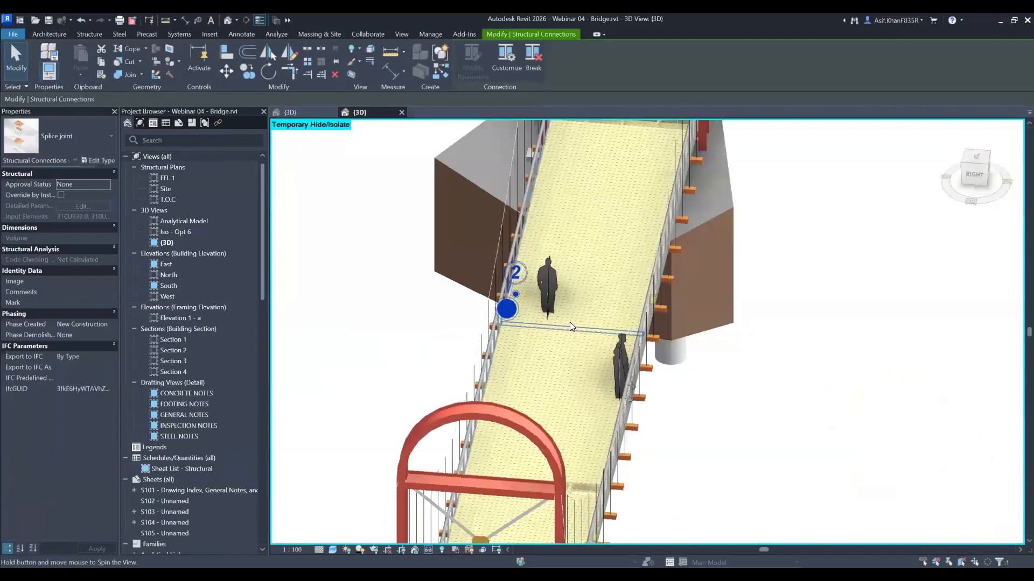
pyautogui.keyDown('shift'); pyautogui.moveTo(569, 322); pyautogui.dragTo(881, 369, button='middle'); pyautogui.keyUp('shift')
pyautogui.scroll(2, 675, 336)
pyautogui.scroll(4, 784, 354)
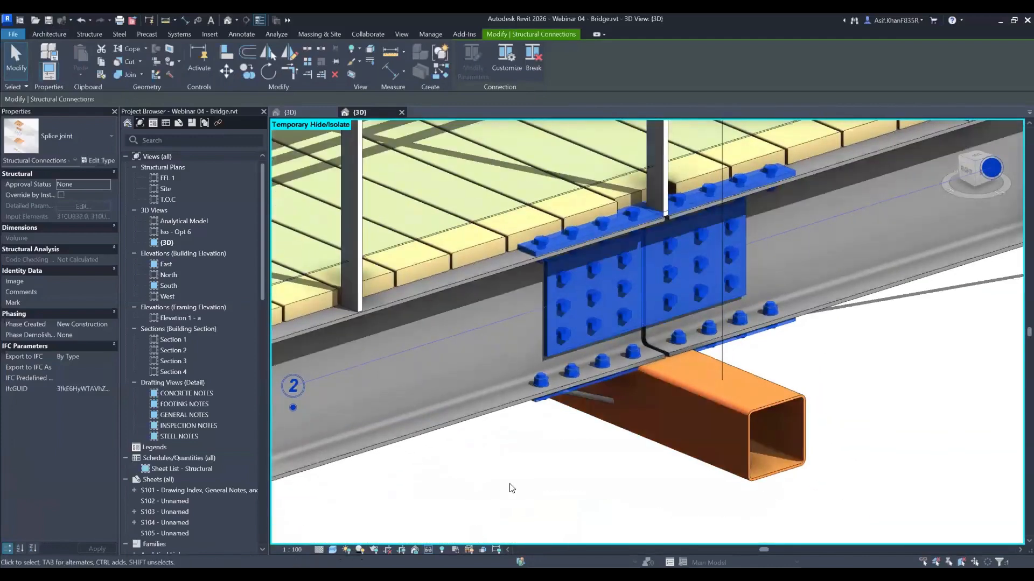
pyautogui.click(536, 471)
# - Locate and select the gusset plate where the bridge tower's four diagonal braces cross and check its connection type
pyautogui.scroll(-5, 512, 395)
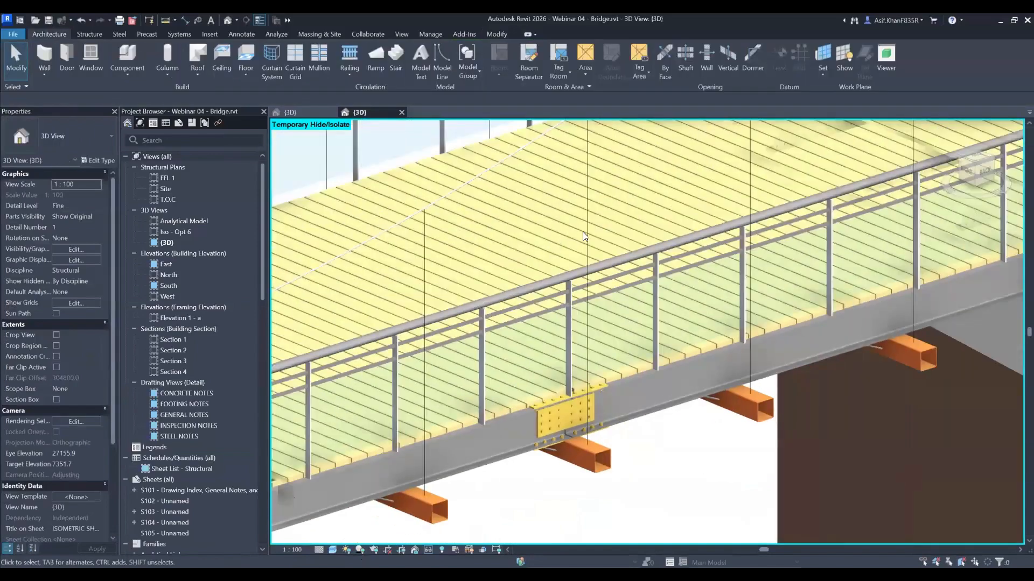
pyautogui.scroll(-3, 517, 390)
pyautogui.scroll(8, 593, 321)
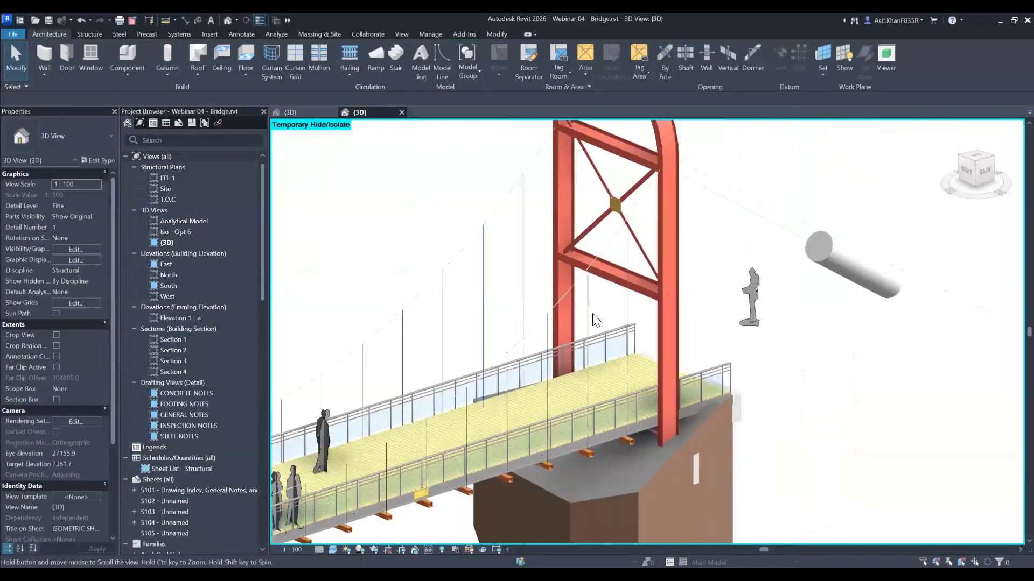
pyautogui.keyDown('shift'); pyautogui.moveTo(600, 308); pyautogui.dragTo(525, 372, button='middle'); pyautogui.keyUp('shift')
pyautogui.scroll(-2, 523, 244)
pyautogui.scroll(4, 554, 362)
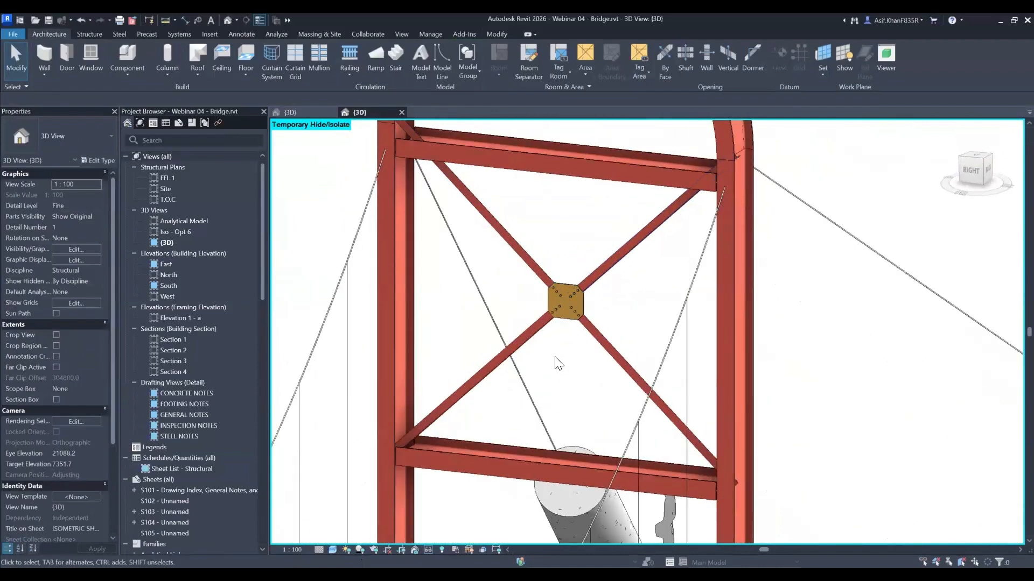
pyautogui.click(581, 302)
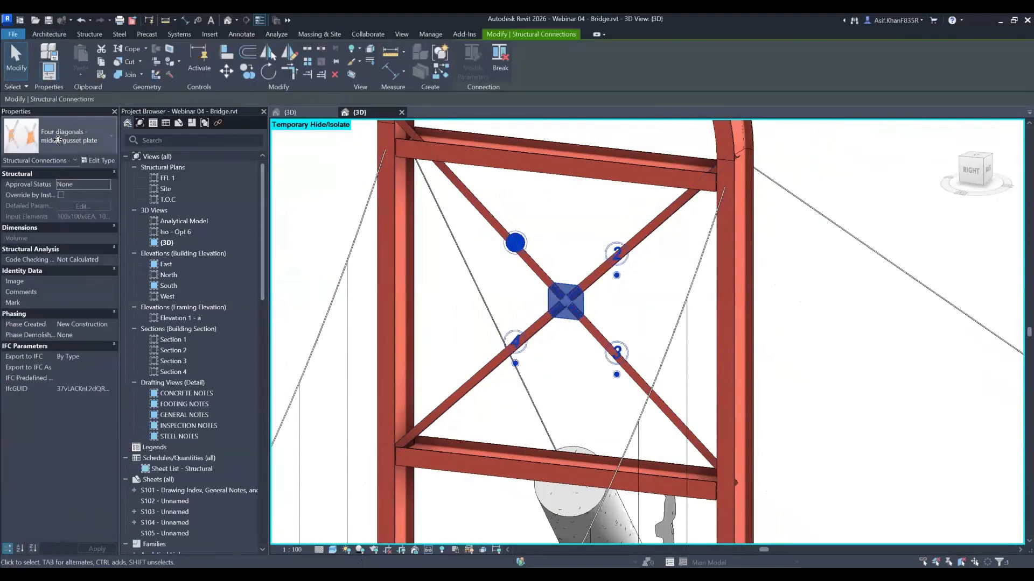
pyautogui.click(666, 288)
# - Close the Bridge model without saving its changes and return to the Industrial Facility model
pyautogui.scroll(-4, 667, 278)
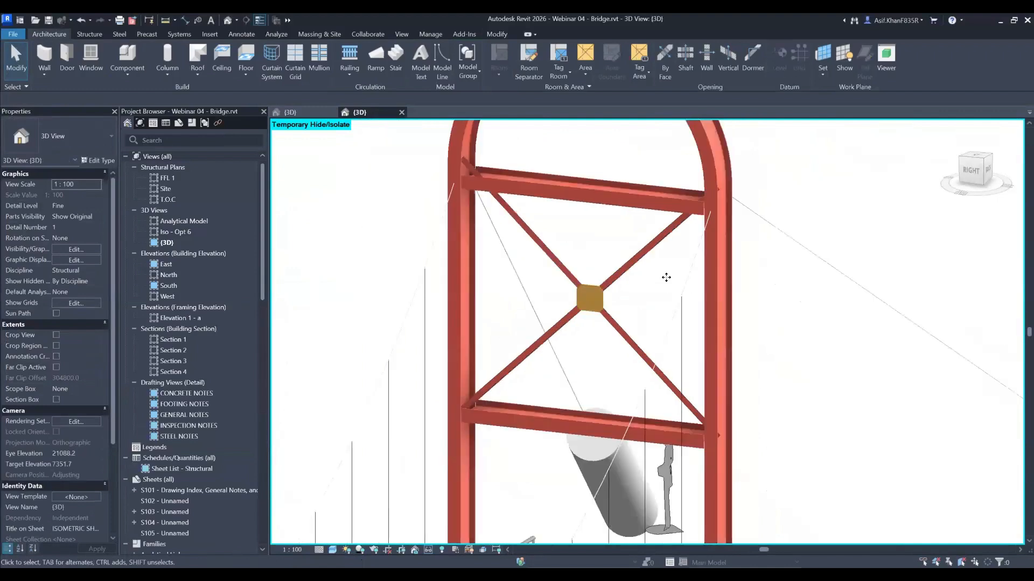
pyautogui.keyDown('shift'); pyautogui.moveTo(540, 316); pyautogui.dragTo(648, 274, button='middle'); pyautogui.keyUp('shift')
pyautogui.scroll(-3, 399, 117)
pyautogui.click(402, 113)
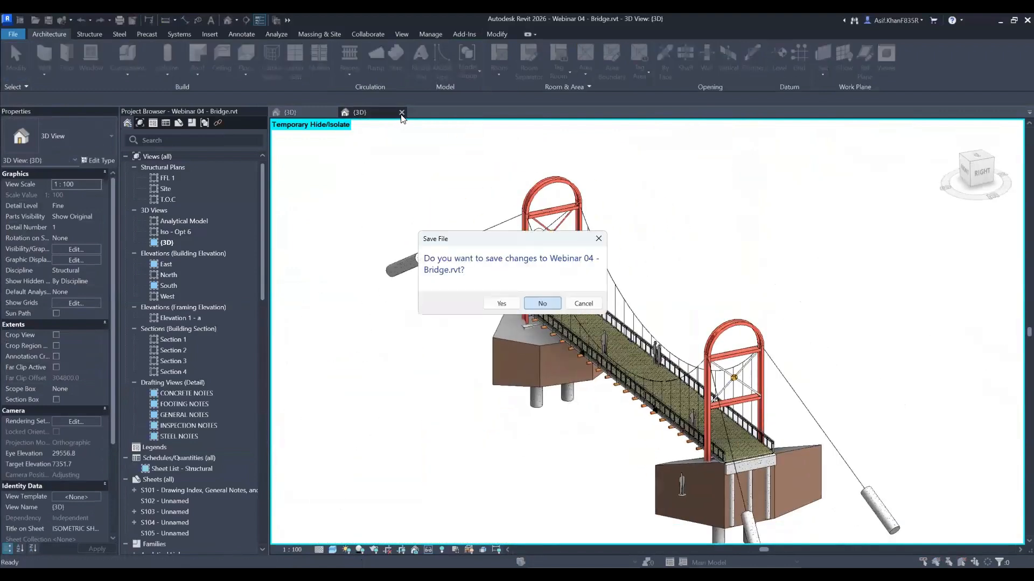
pyautogui.click(543, 303)
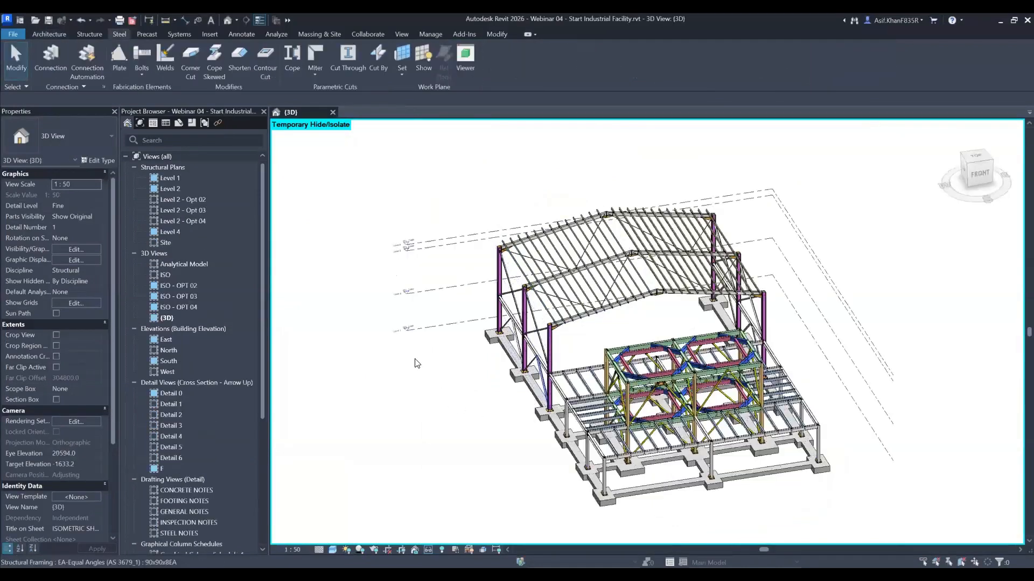
# - Open the Level 2 and Level 1 plans, and from Level 1 open the callout detail at the 250UC89.5 column's base
pyautogui.doubleClick(168, 188)
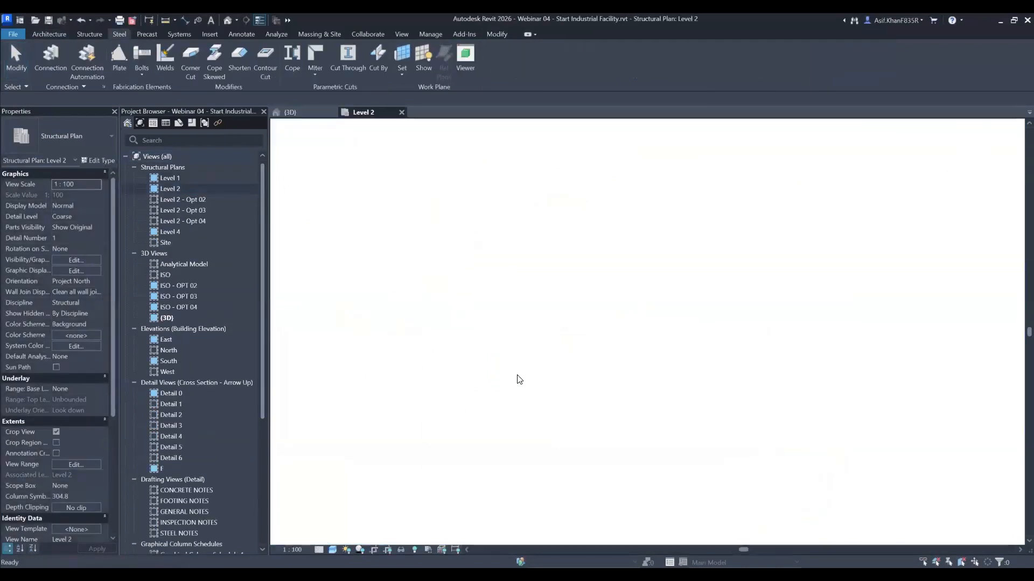
pyautogui.scroll(5, 562, 325)
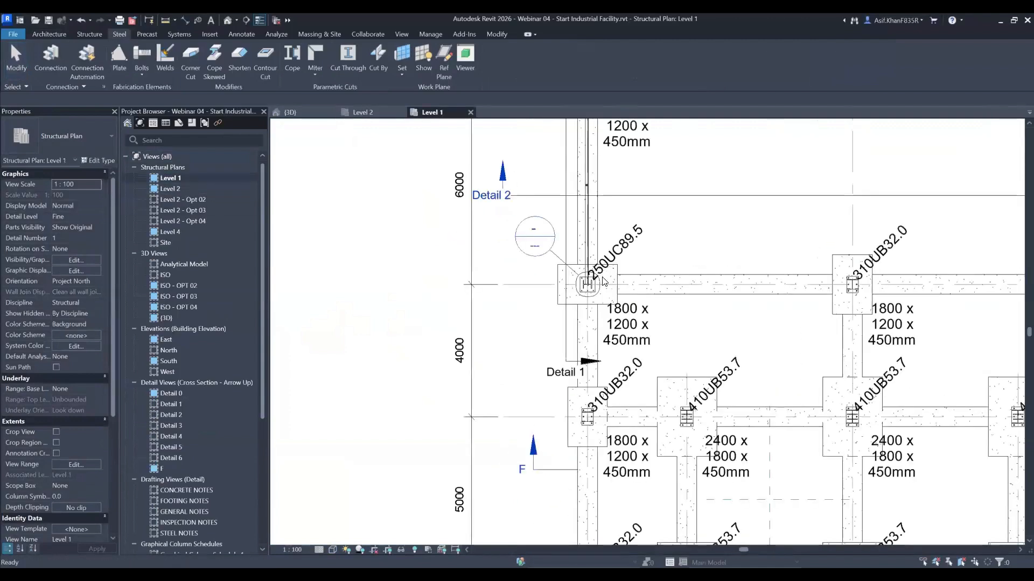
pyautogui.scroll(6, 588, 285)
pyautogui.moveTo(518, 270); pyautogui.dragTo(515, 295, button='middle')
pyautogui.scroll(-2, 515, 295)
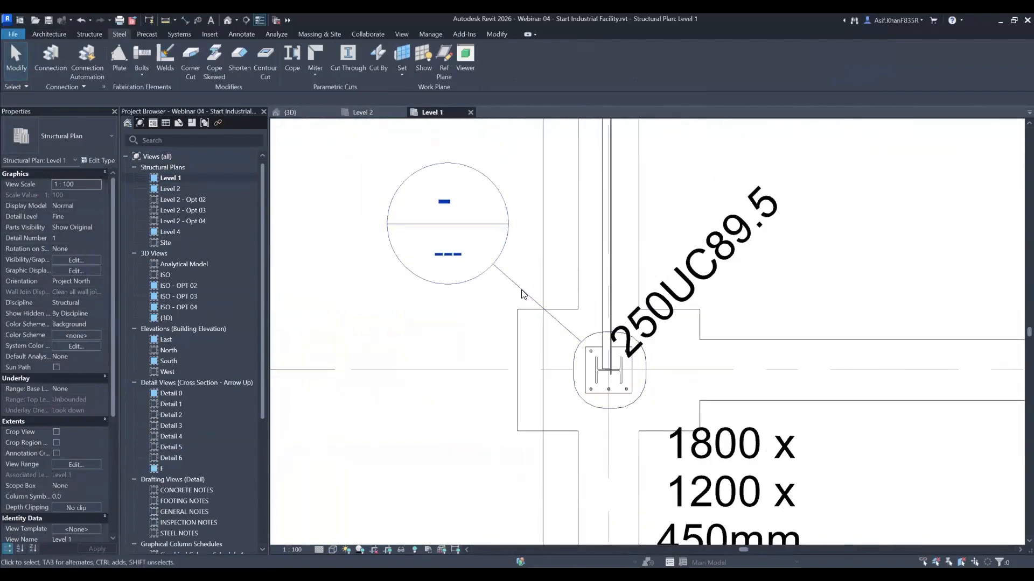
pyautogui.doubleClick(484, 231)
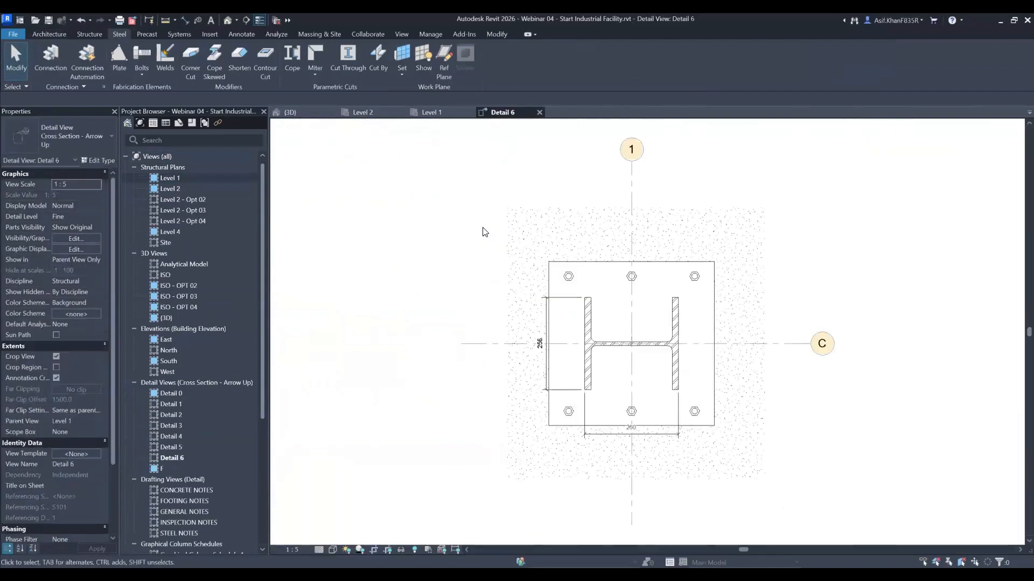
# - Delete the existing vertical 256 and horizontal 260 dimensions of the column section in the base plate detail
pyautogui.scroll(2, 614, 398)
pyautogui.moveTo(612, 394); pyautogui.dragTo(610, 425, button='middle')
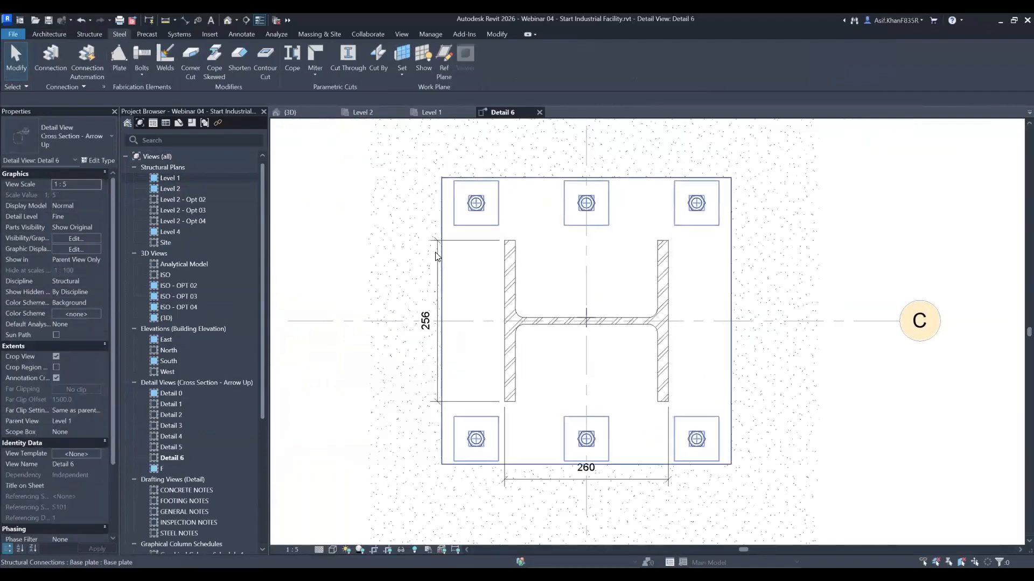
pyautogui.click(437, 253)
pyautogui.press('Delete')
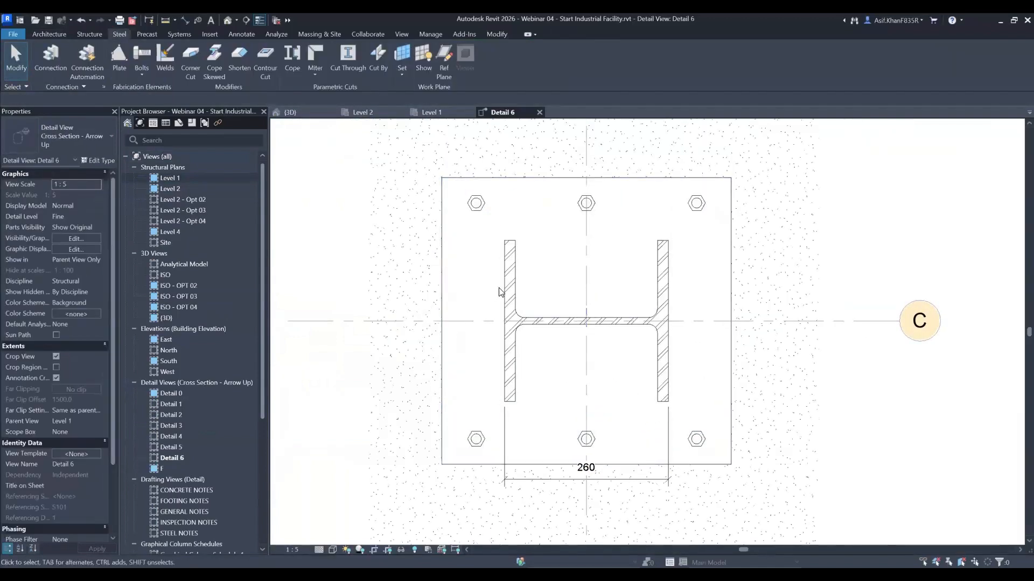
pyautogui.scroll(-2, 495, 293)
pyautogui.click(546, 420)
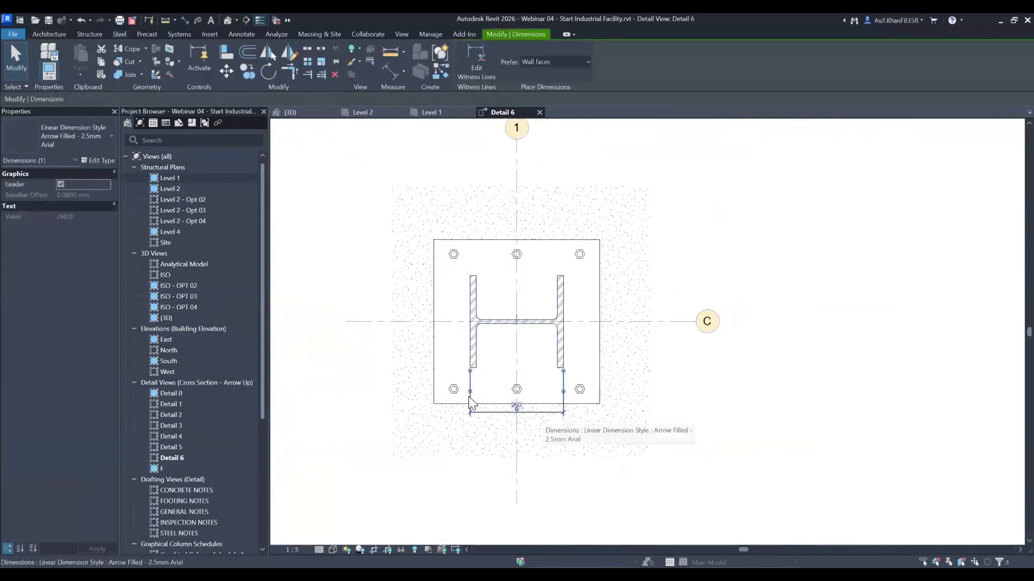
pyautogui.press('Delete')
# - Add a vertical aligned dimension string beside the base plate, covering its upper edge, both column flange tips and its lower edge
pyautogui.scroll(3, 494, 313)
pyautogui.press('i')
pyautogui.click(447, 232)
pyautogui.click(475, 286)
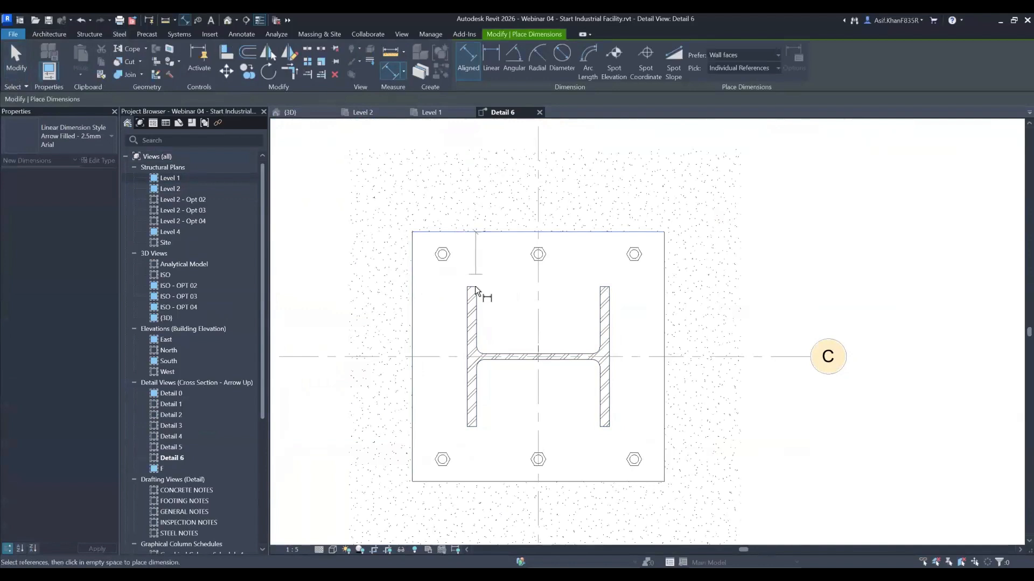
pyautogui.click(469, 427)
pyautogui.click(469, 482)
pyautogui.click(386, 451)
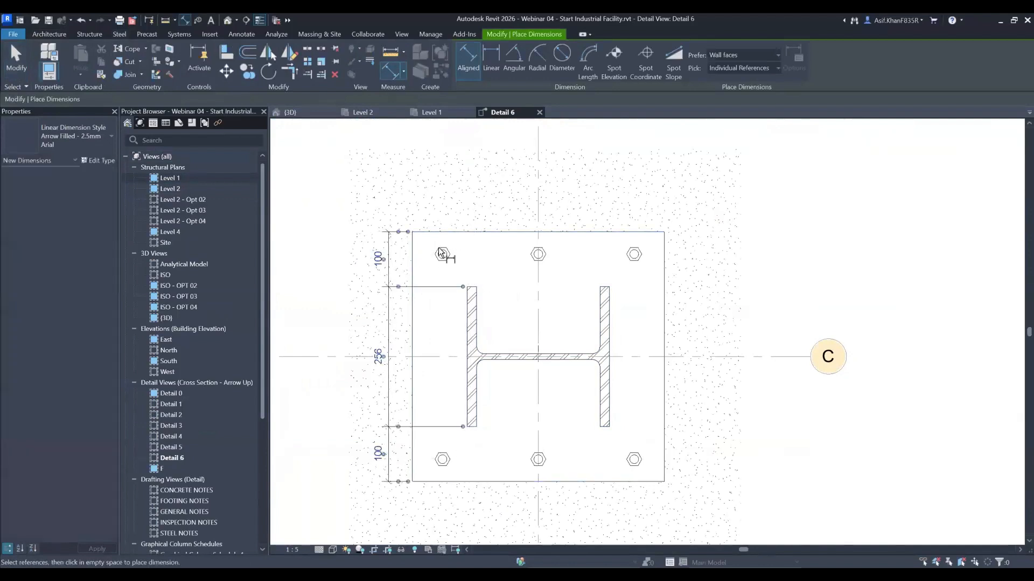
# - Add an overall vertical dimension of the base plate outside the flange dimension string
pyautogui.click(437, 232)
pyautogui.click(380, 472)
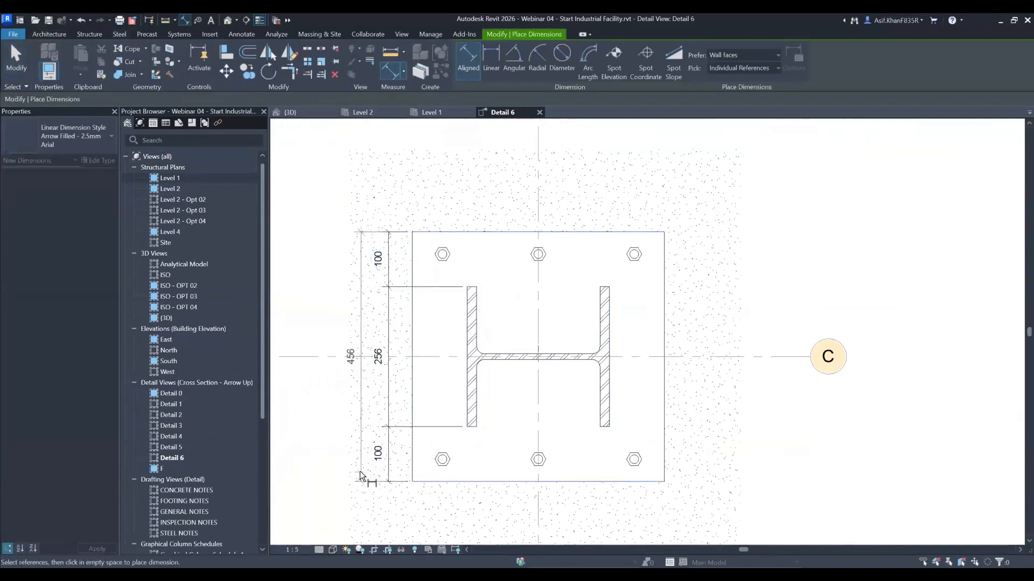
pyautogui.click(360, 471)
pyautogui.click(411, 253)
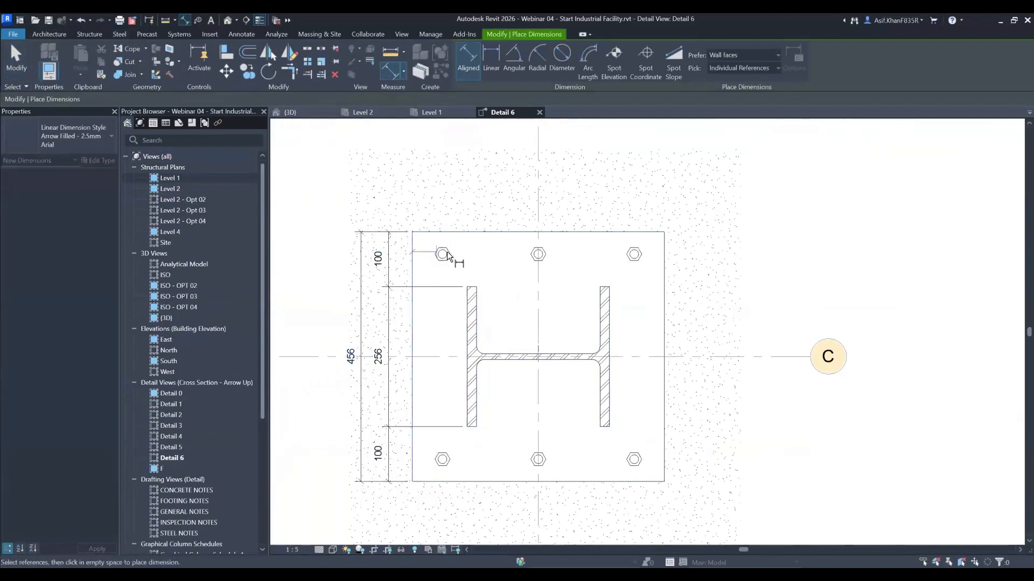
pyautogui.scroll(5, 443, 257)
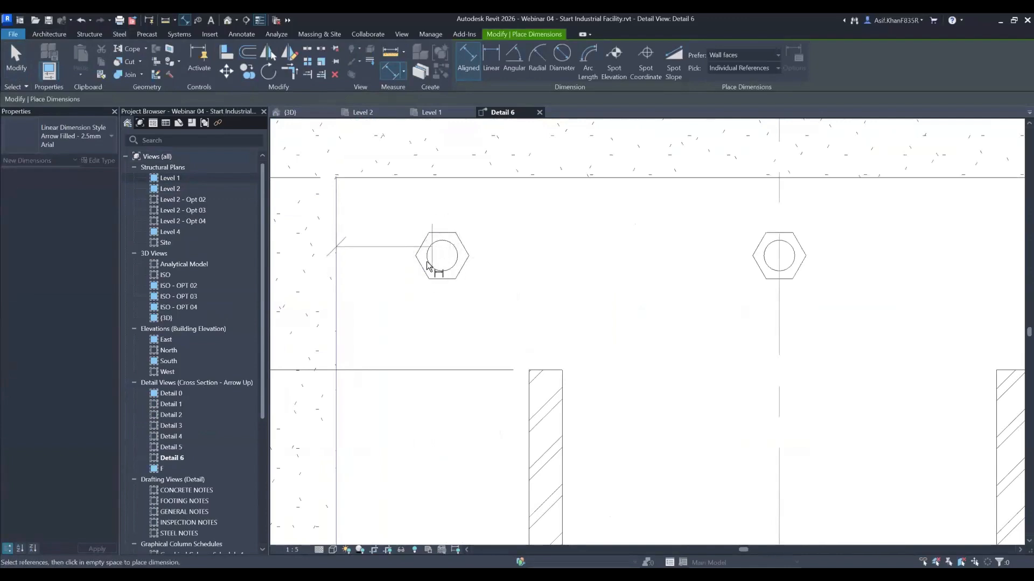
pyautogui.press('Escape')
# - Set the detail view's visual style to Wireframe and check the anchor centre references on the base plate
pyautogui.scroll(-5, 468, 264)
pyautogui.scroll(3, 443, 321)
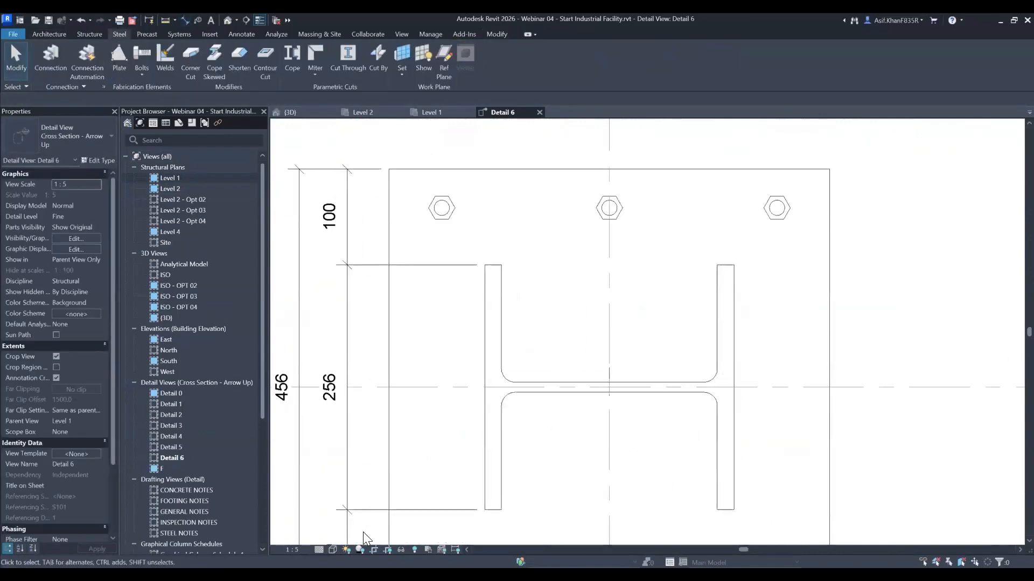
pyautogui.click(333, 550)
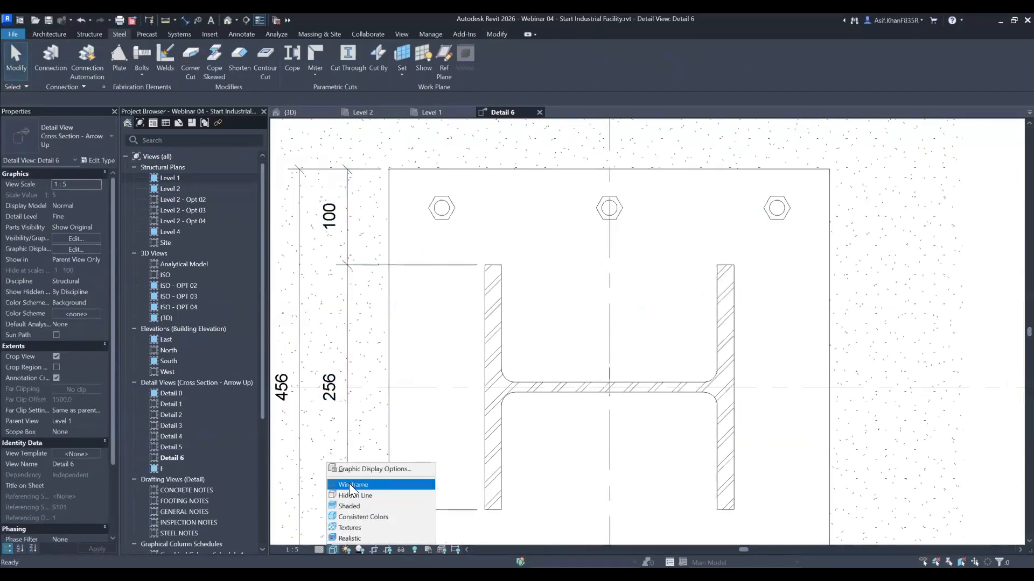
pyautogui.click(350, 485)
pyautogui.scroll(4, 441, 208)
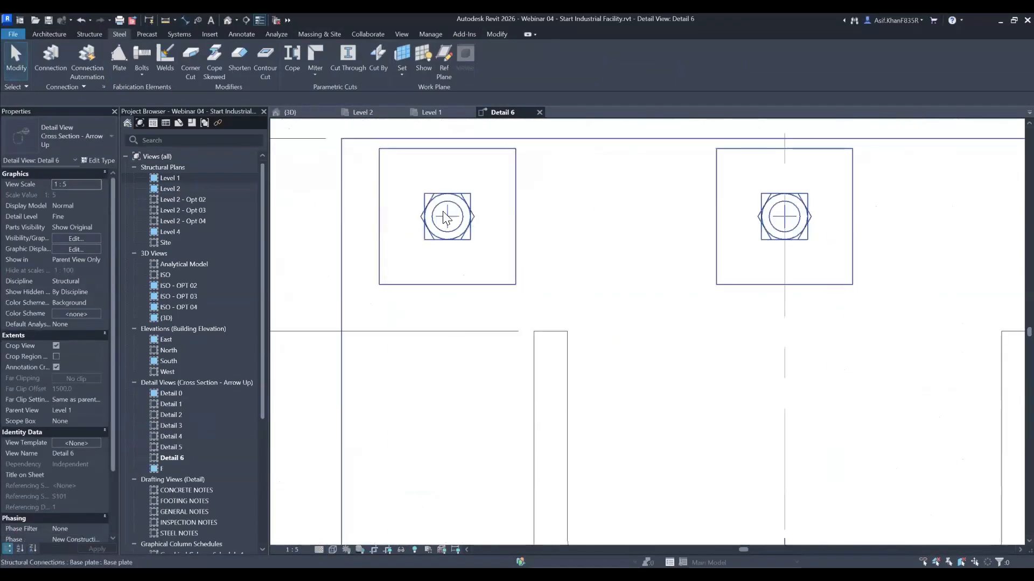
pyautogui.scroll(-1, 450, 226)
pyautogui.scroll(1, 457, 245)
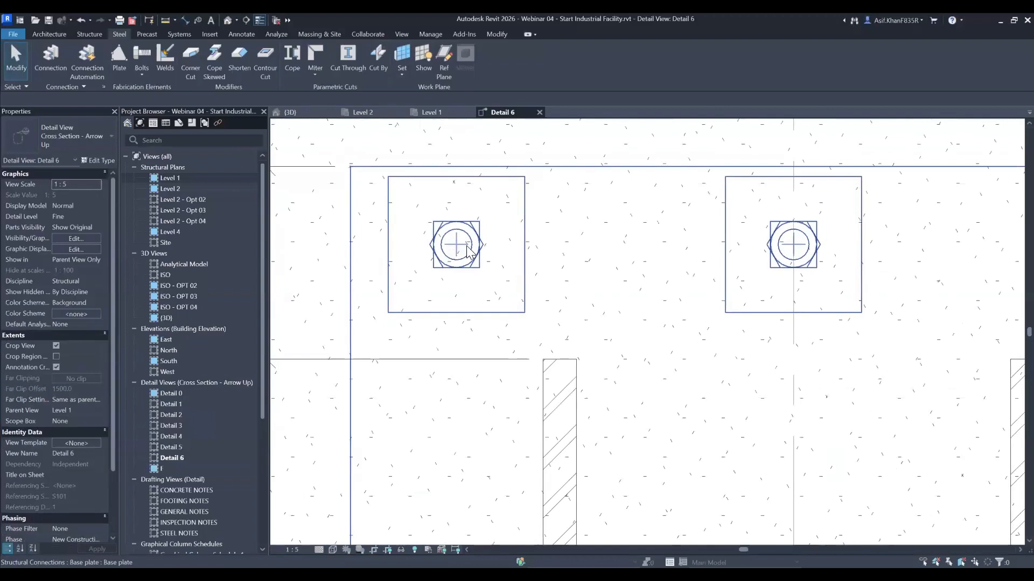
pyautogui.scroll(-3, 469, 278)
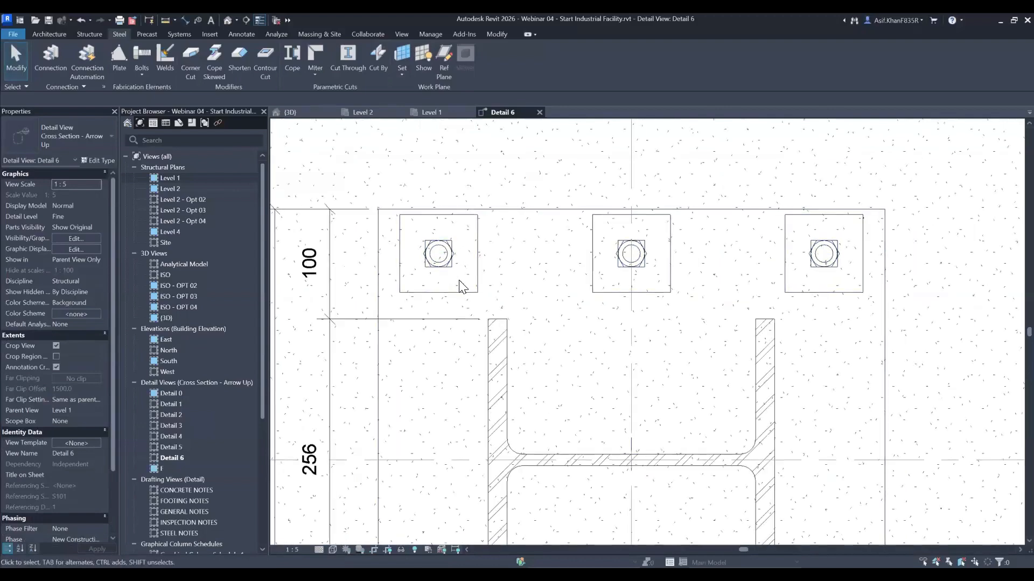
# - Add a horizontal aligned dimension string above the base plate from edge to edge through the centres of the three upper anchors
pyautogui.press('d')
pyautogui.press('i')
pyautogui.click(439, 257)
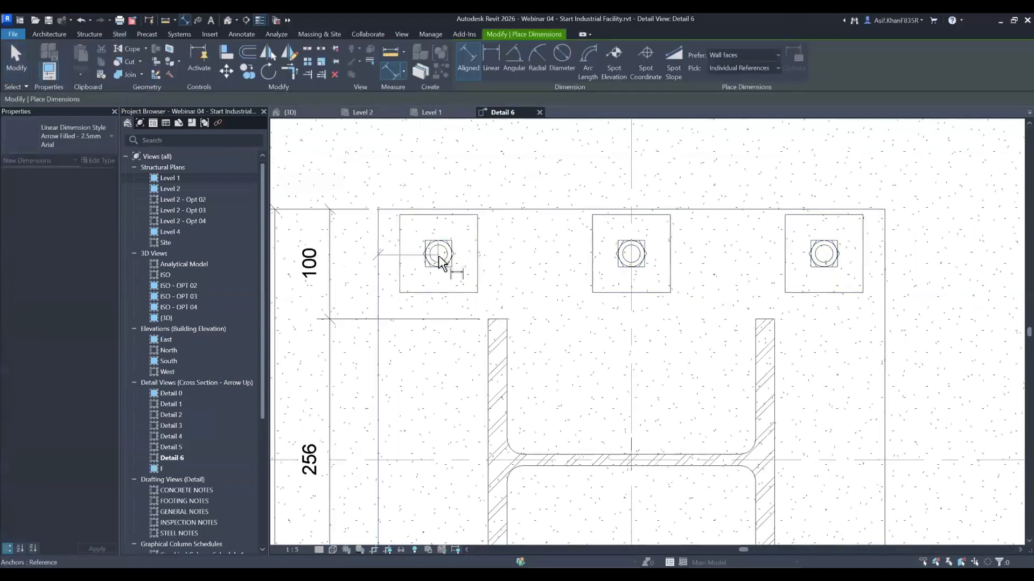
pyautogui.click(633, 260)
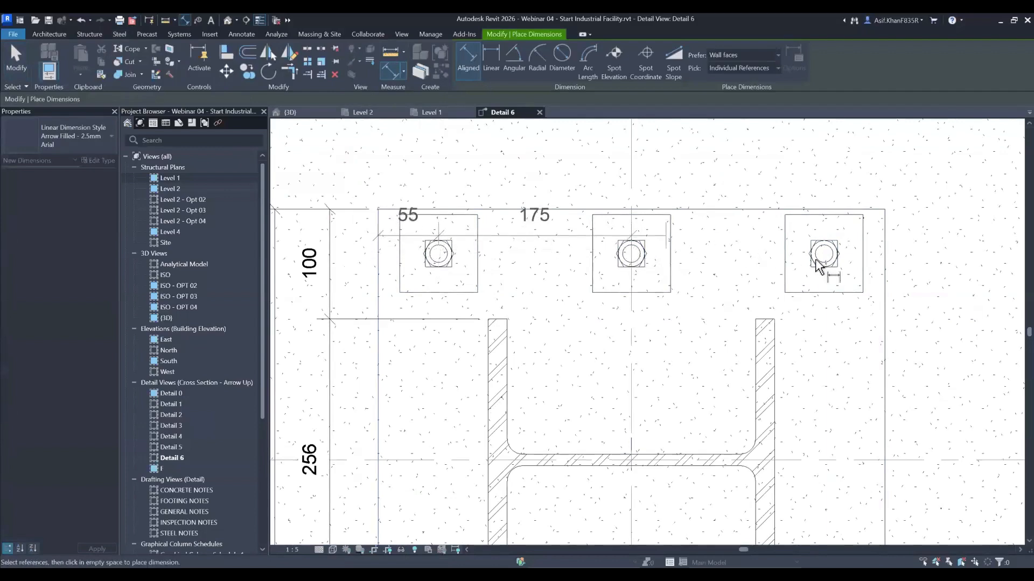
pyautogui.click(826, 256)
pyautogui.click(884, 259)
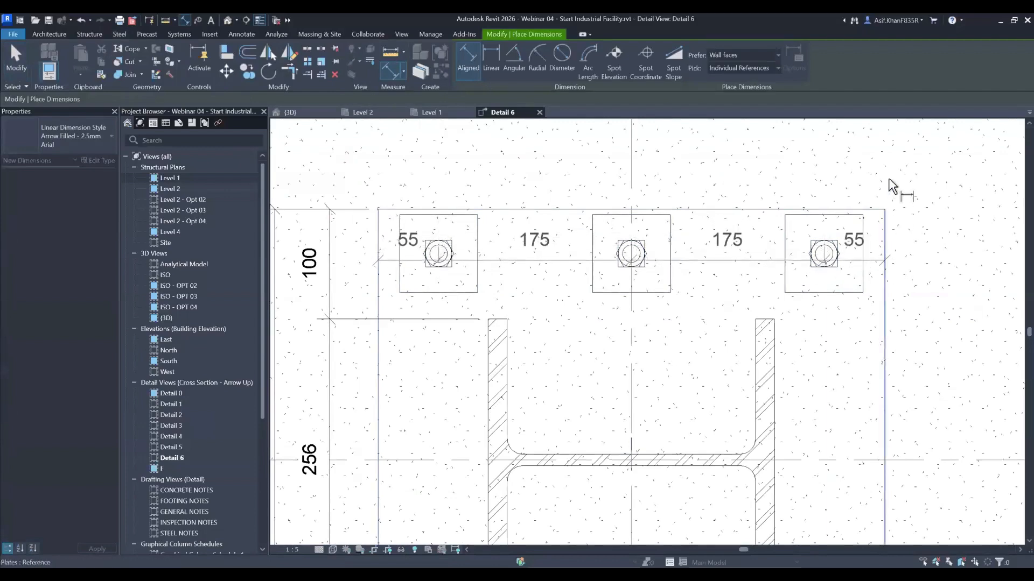
pyautogui.click(883, 170)
# - Add a vertical dimension string on the base plate's grid-bubble side, from edge to edge through the upper and lower anchor centres
pyautogui.scroll(-3, 905, 269)
pyautogui.moveTo(915, 296); pyautogui.dragTo(625, 195, button='middle')
pyautogui.scroll(-1, 793, 218)
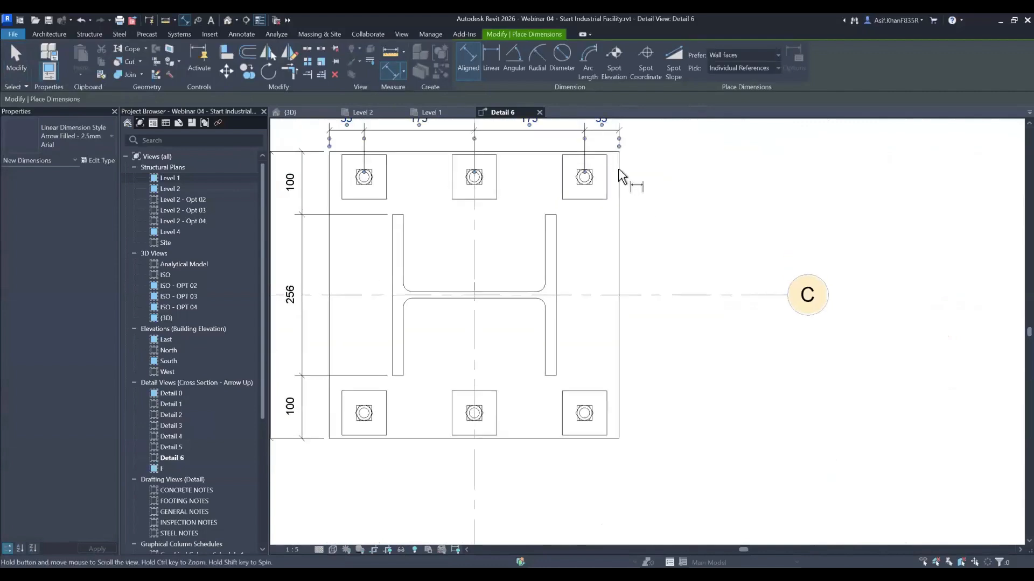
pyautogui.scroll(2, 579, 183)
pyautogui.scroll(1, 579, 183)
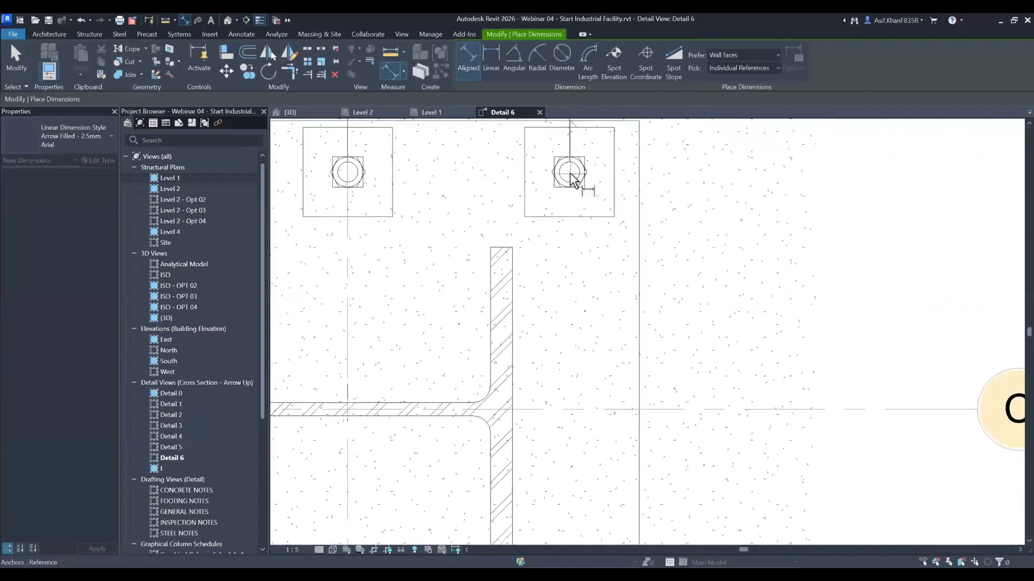
pyautogui.scroll(-2, 628, 312)
pyautogui.scroll(3, 605, 477)
pyautogui.scroll(-4, 623, 381)
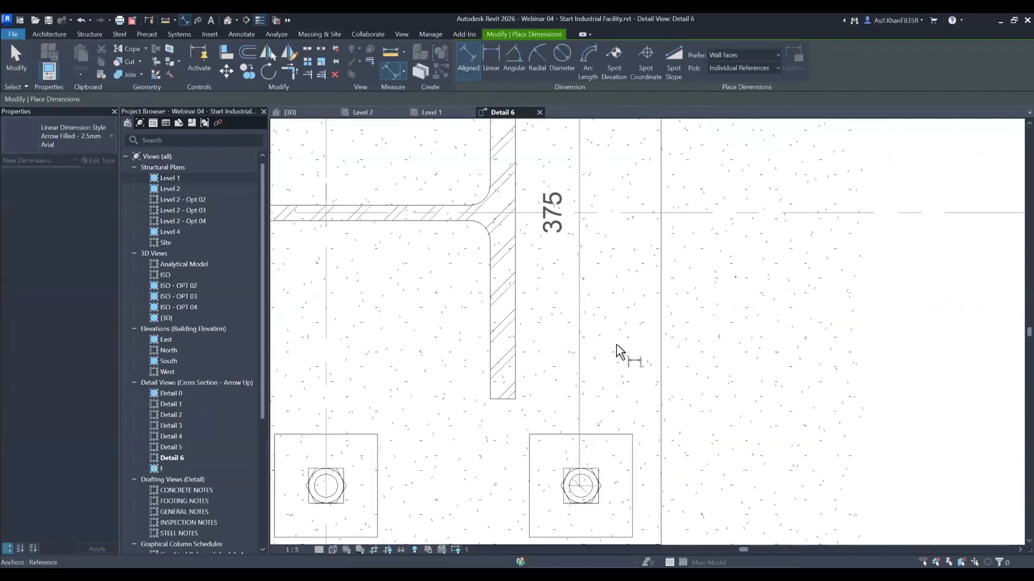
pyautogui.scroll(4, 623, 427)
pyautogui.scroll(-4, 688, 369)
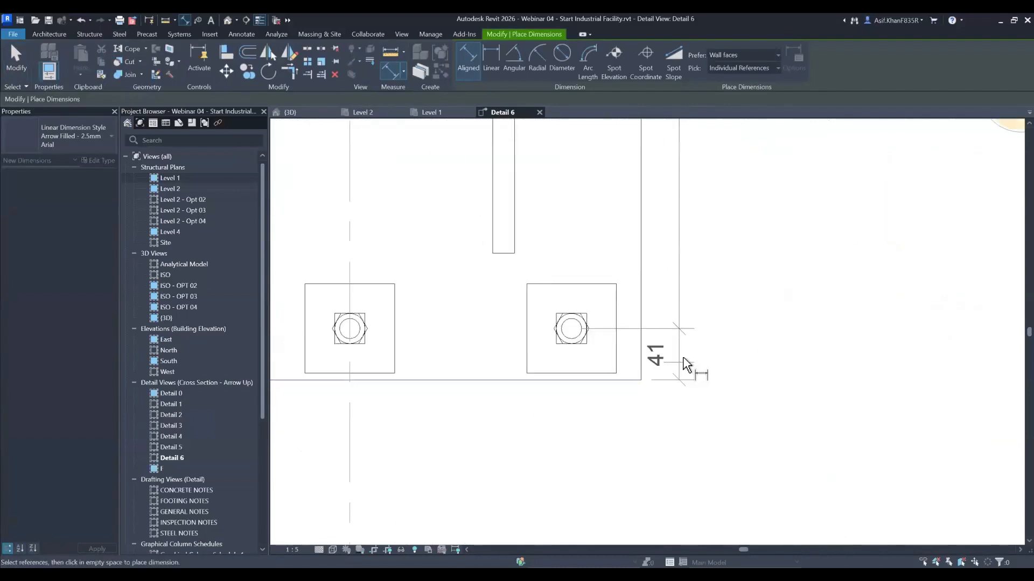
pyautogui.scroll(1, 690, 358)
pyautogui.scroll(-1, 692, 356)
pyautogui.scroll(-3, 691, 356)
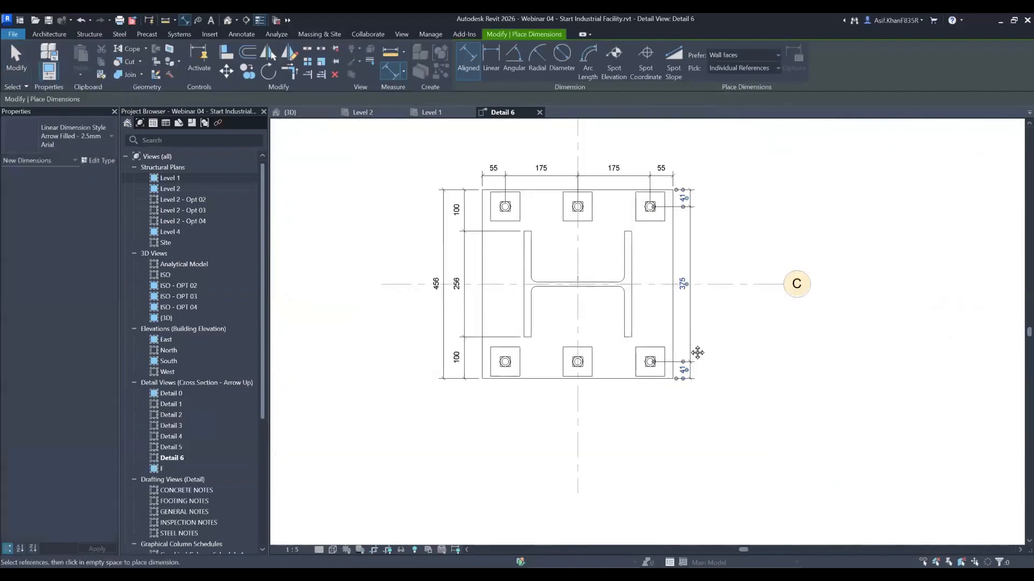
pyautogui.press('Escape')
pyautogui.press('Escape')
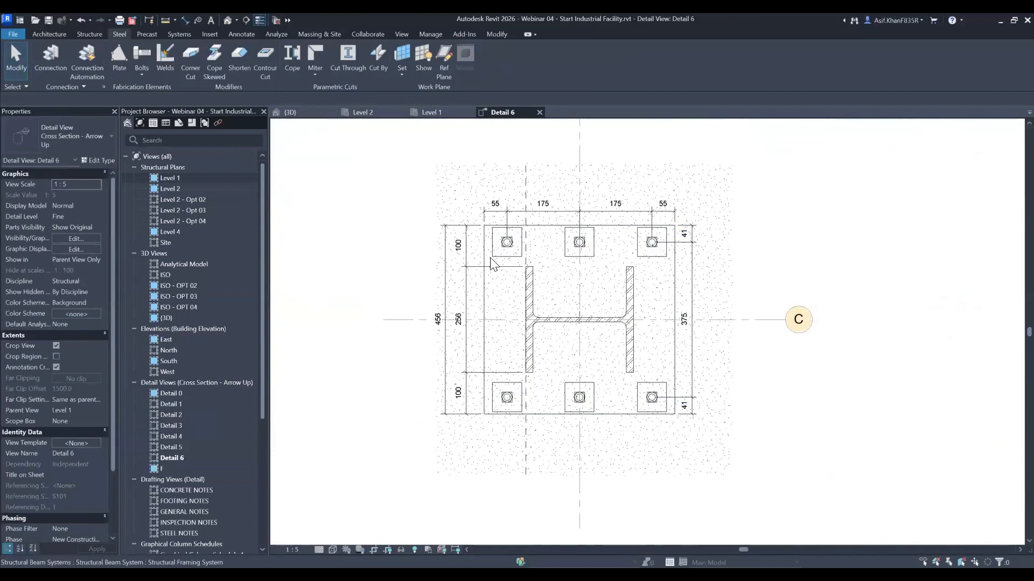
# - Set the base plate detail's visual style back to Hidden Line
pyautogui.click(332, 548)
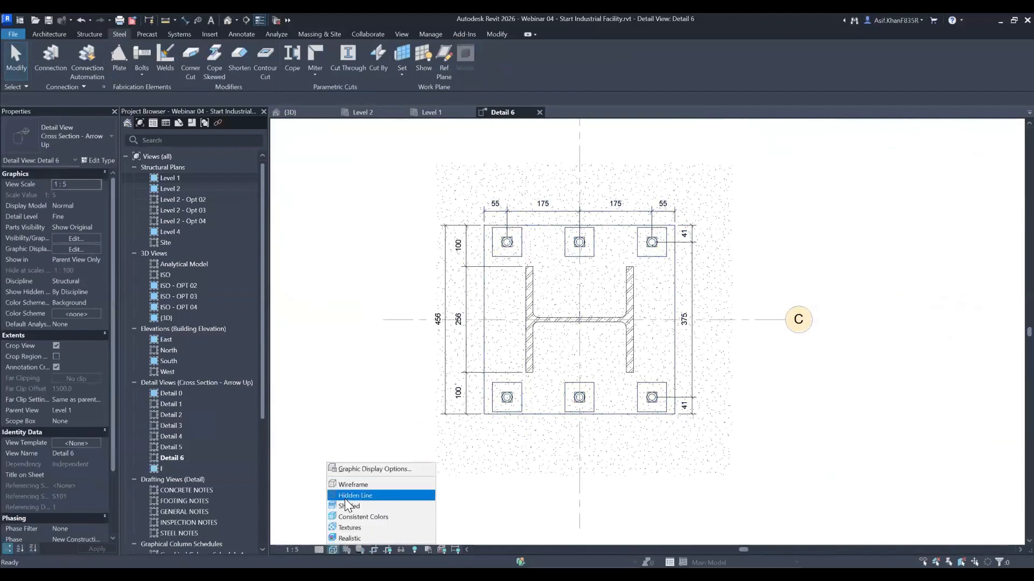
pyautogui.click(345, 496)
pyautogui.scroll(3, 561, 303)
pyautogui.moveTo(591, 298); pyautogui.dragTo(559, 271, button='middle')
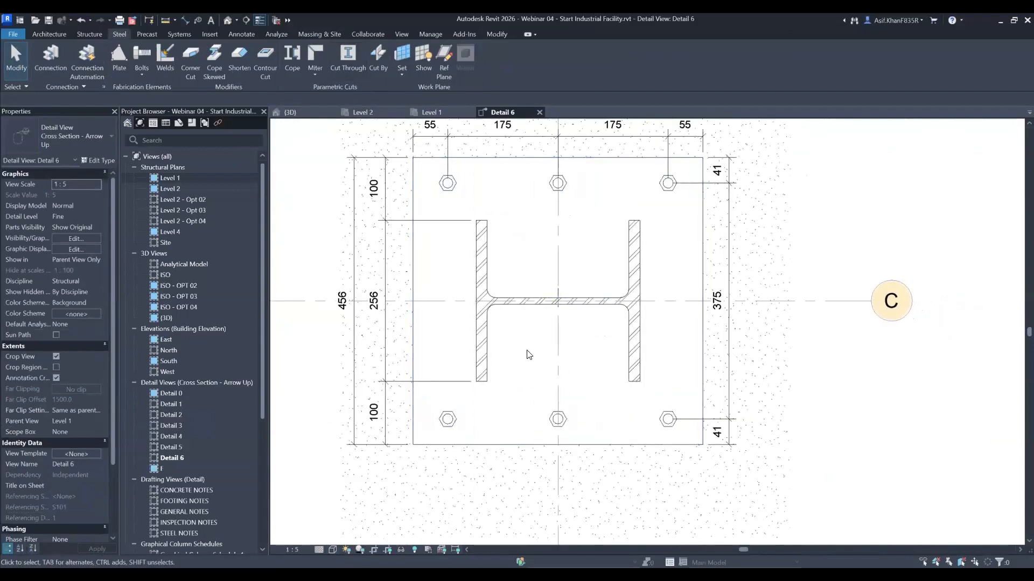
# - Add a horizontal dimension string below the base plate from edge to edge through the outer faces of both column flanges
pyautogui.scroll(-3, 584, 334)
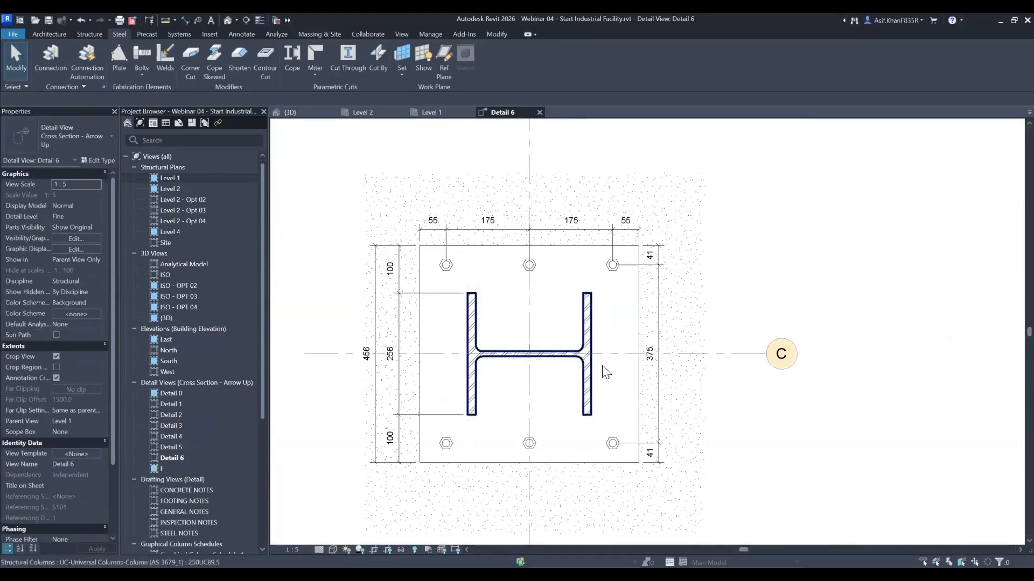
pyautogui.scroll(2, 573, 369)
pyautogui.scroll(-1, 653, 271)
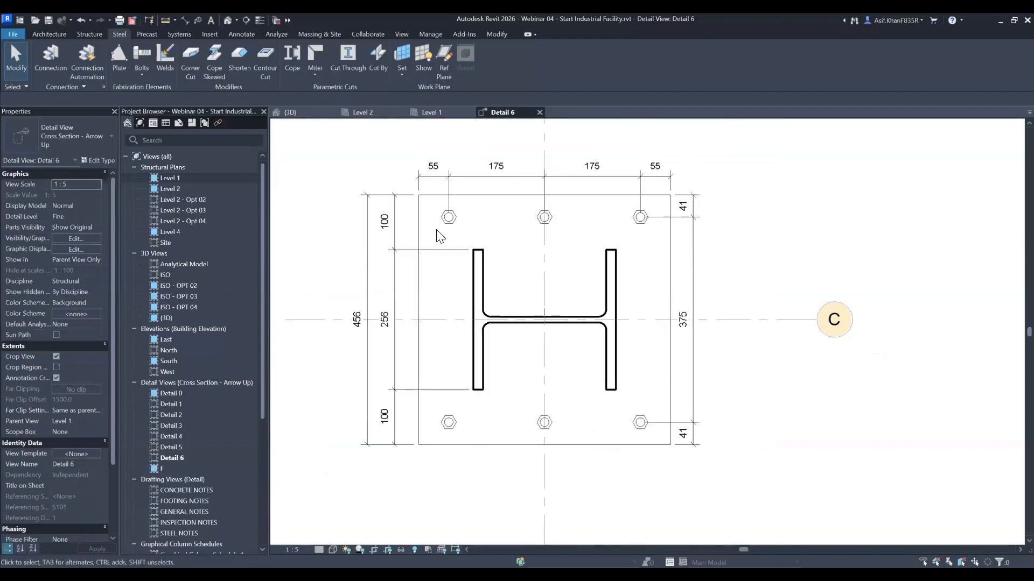
pyautogui.moveTo(492, 375); pyautogui.dragTo(486, 350, button='middle')
pyautogui.moveTo(496, 385); pyautogui.dragTo(487, 376, button='middle')
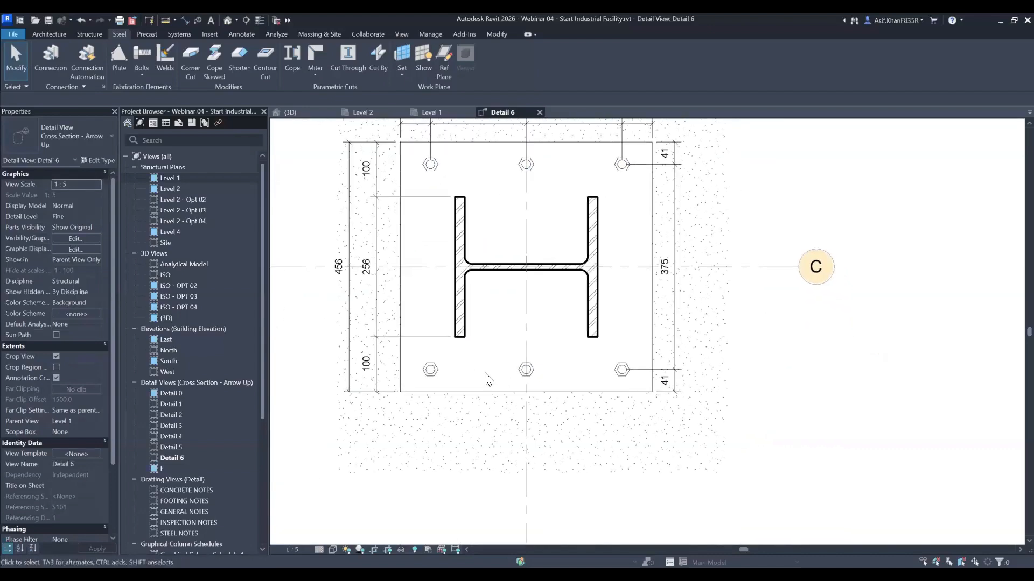
pyautogui.press('d')
pyautogui.press('i')
pyautogui.click(403, 374)
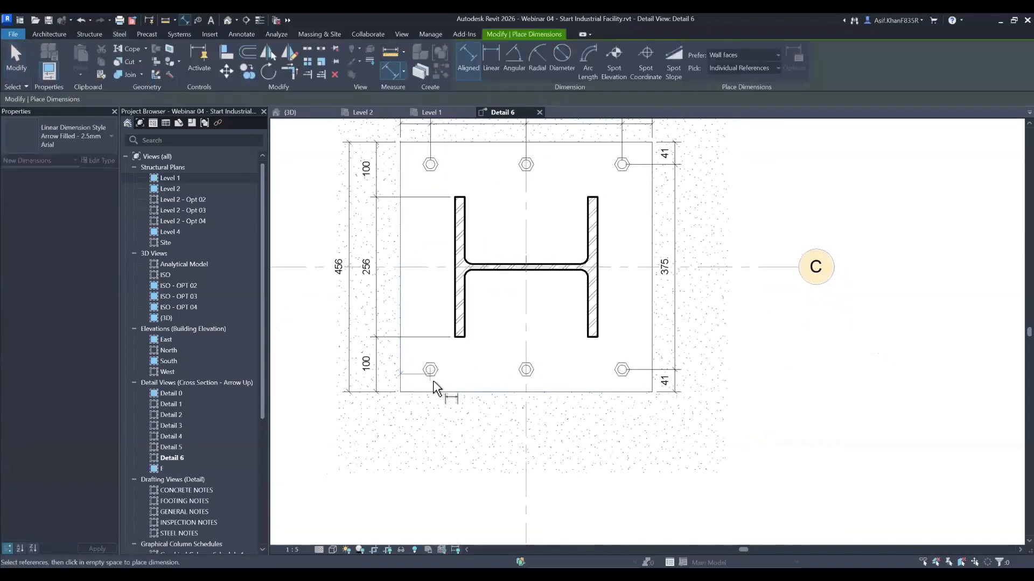
pyautogui.click(457, 332)
pyautogui.click(597, 338)
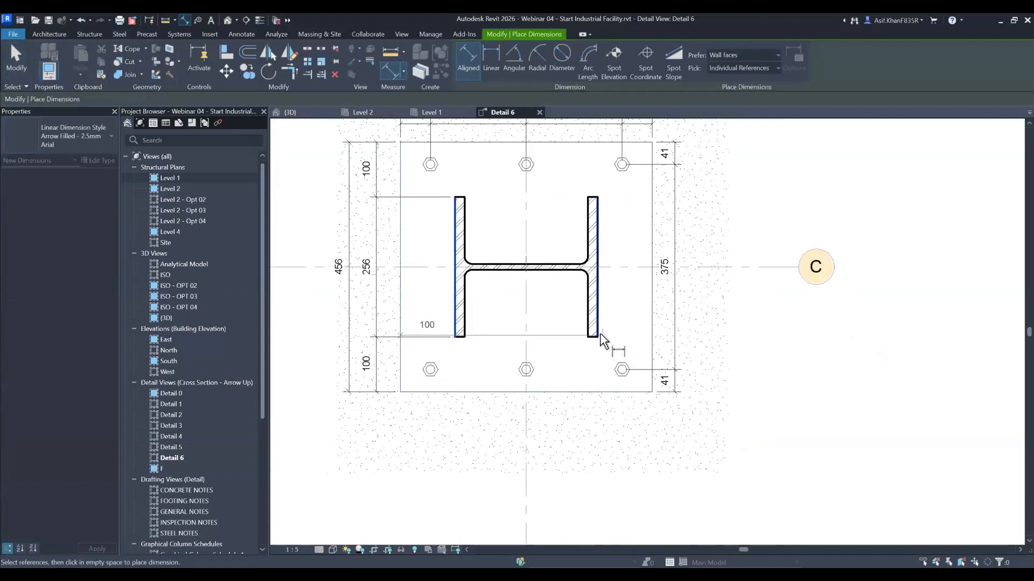
pyautogui.click(654, 395)
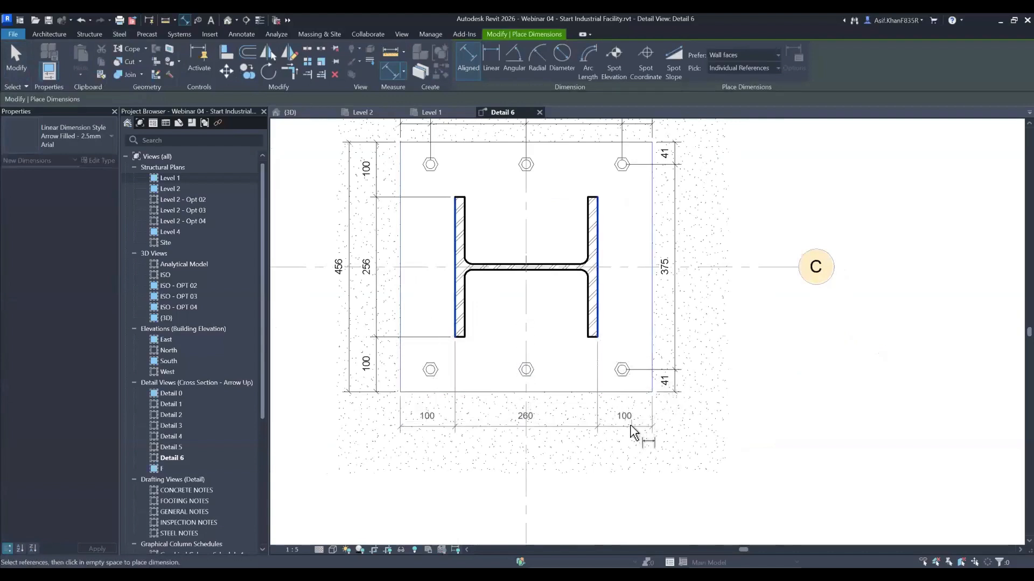
pyautogui.click(525, 428)
# - Add an overall horizontal dimension of the base plate below the flange dimension string
pyautogui.click(401, 371)
pyautogui.click(652, 392)
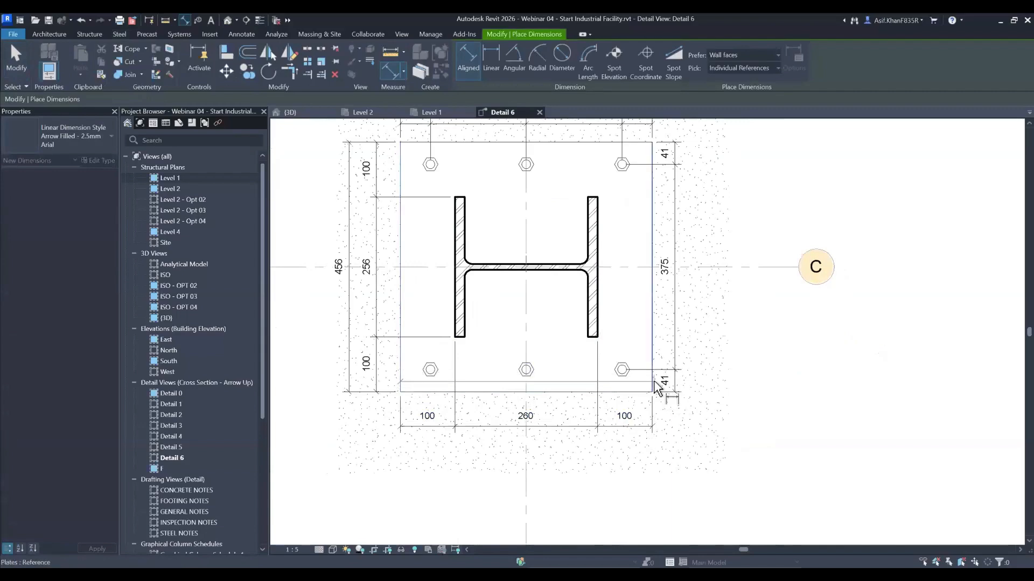
pyautogui.click(648, 451)
pyautogui.moveTo(510, 281); pyautogui.dragTo(532, 338, button='middle')
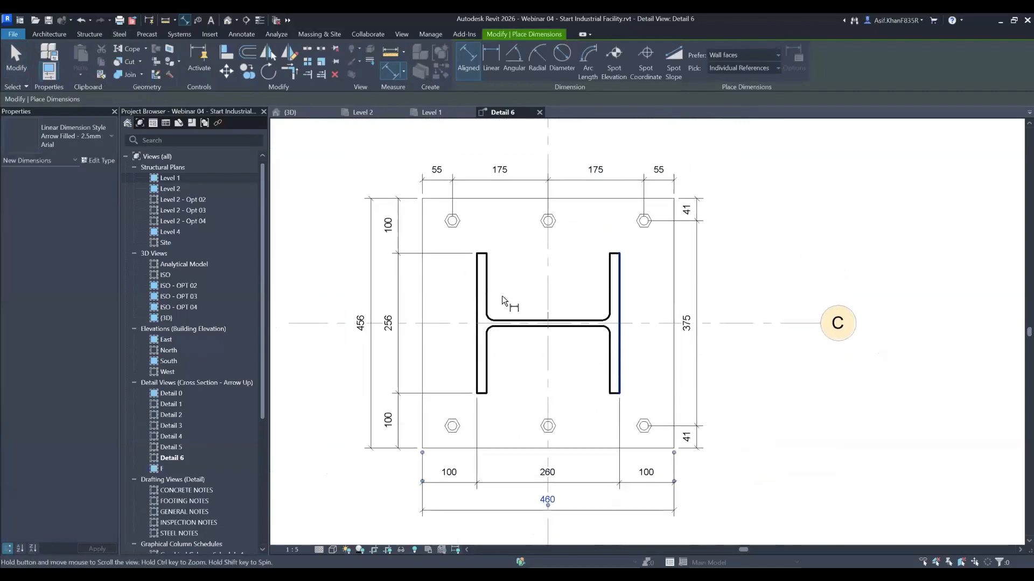
pyautogui.press('Escape')
pyautogui.press('Escape')
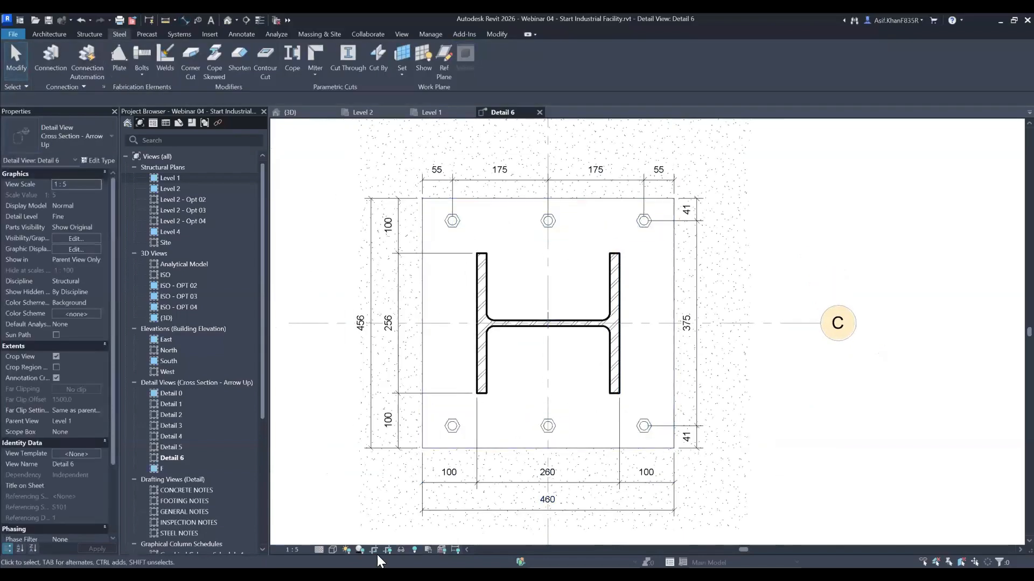
# - Tag the base plate by category with a leader, placing the plate tag beside the plate just above grid line C
pyautogui.moveTo(641, 221); pyautogui.dragTo(595, 224, button='middle')
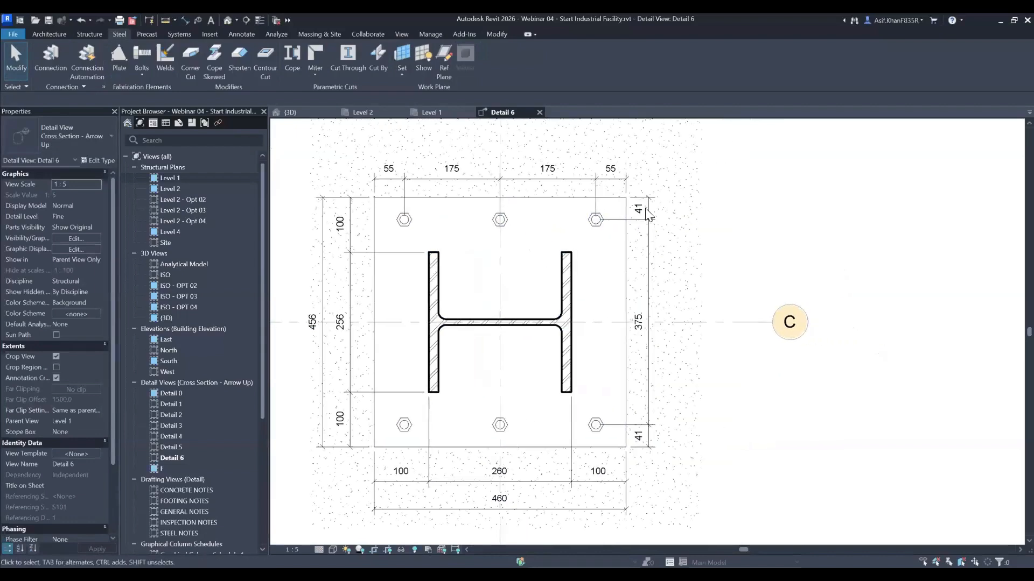
pyautogui.moveTo(607, 311); pyautogui.dragTo(598, 302, button='middle')
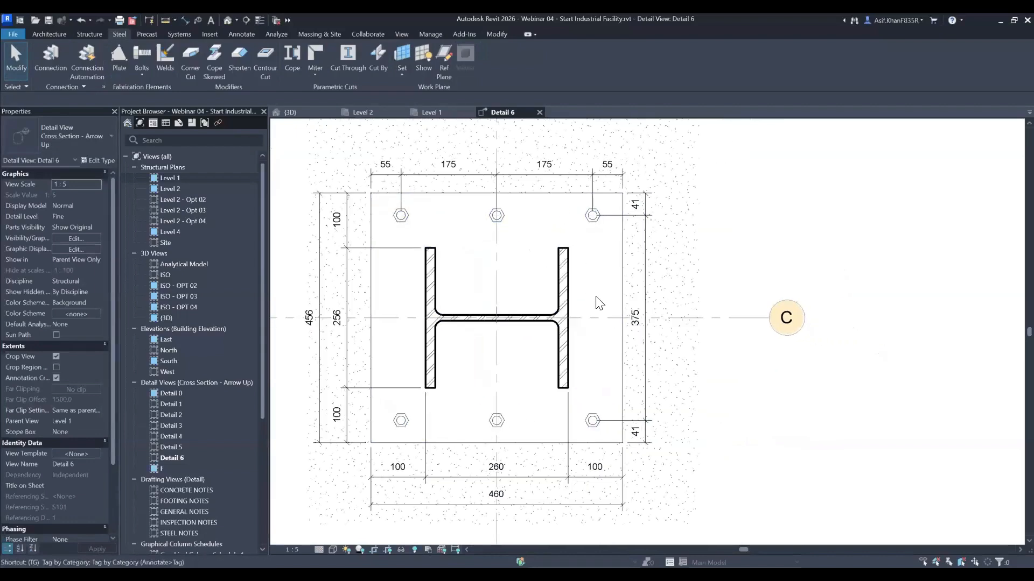
pyautogui.press('t')
pyautogui.press('g')
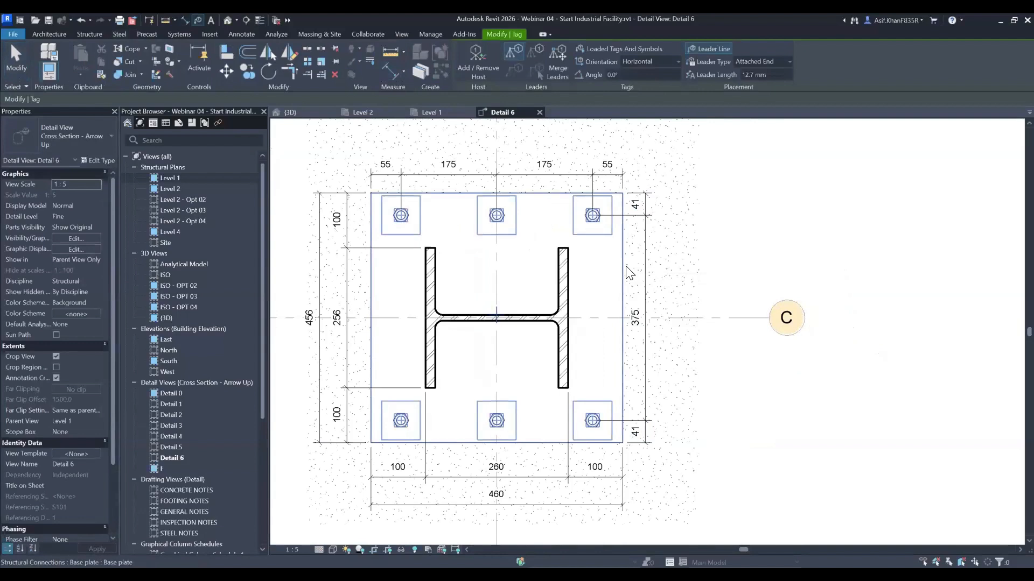
pyautogui.click(626, 273)
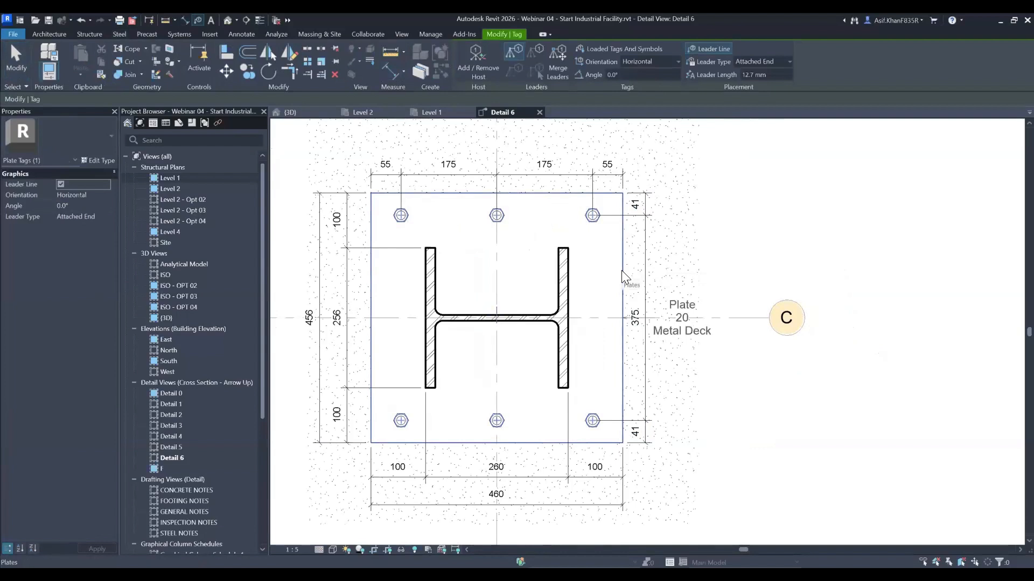
pyautogui.click(621, 270)
pyautogui.moveTo(684, 338)
pyautogui.mouseDown()
pyautogui.moveTo(687, 298)
pyautogui.moveTo(676, 274)
pyautogui.mouseUp()
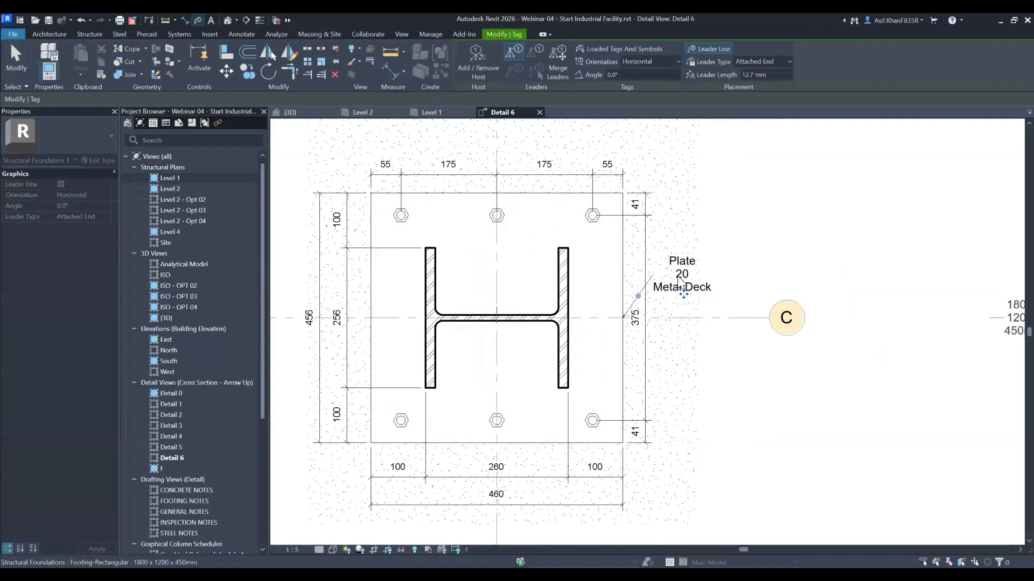
pyautogui.scroll(2, 674, 274)
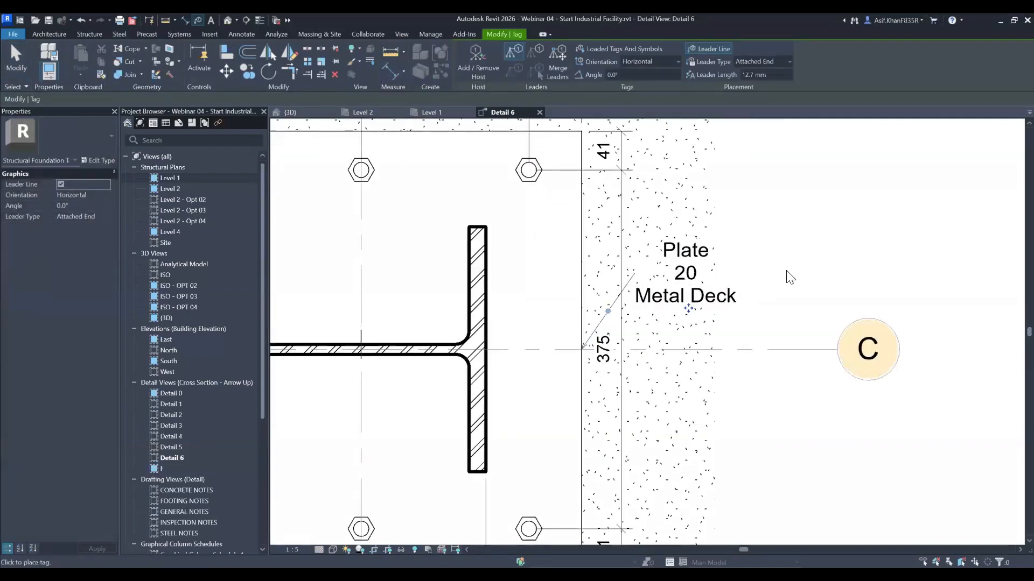
pyautogui.press('Escape')
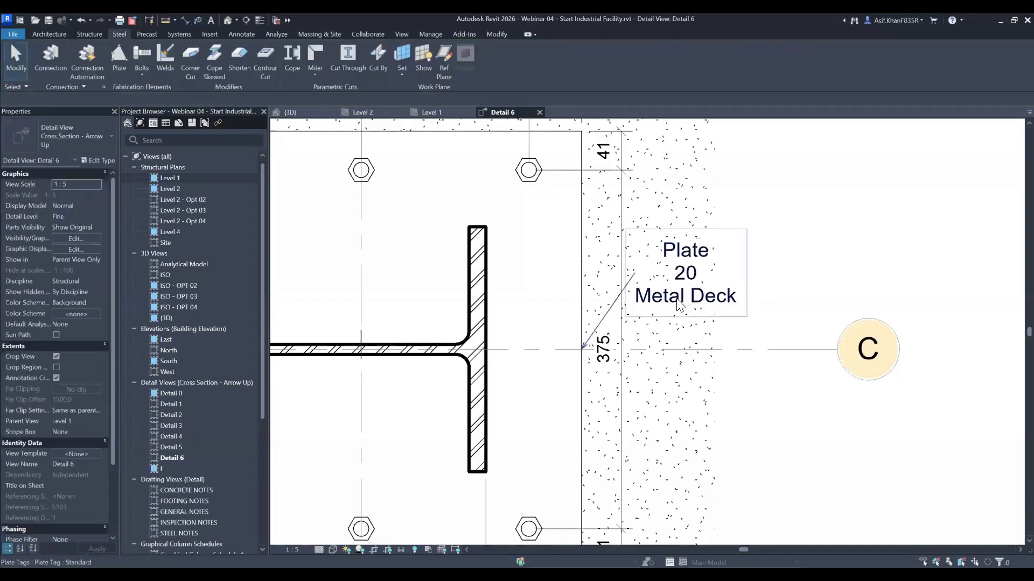
# - Open the plate tag's family to examine its label parameters, and close it without changes
pyautogui.click(676, 297)
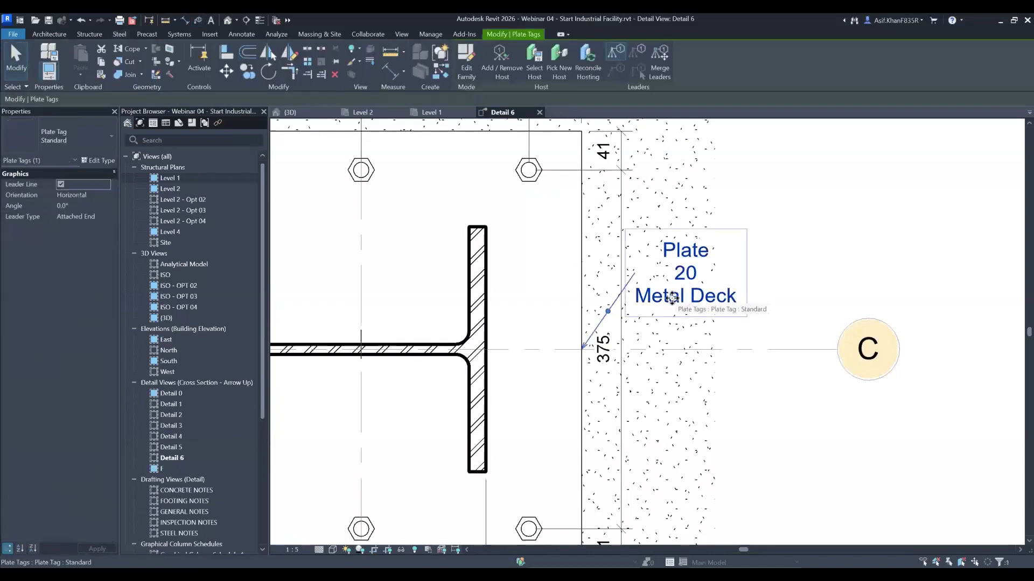
pyautogui.doubleClick(673, 297)
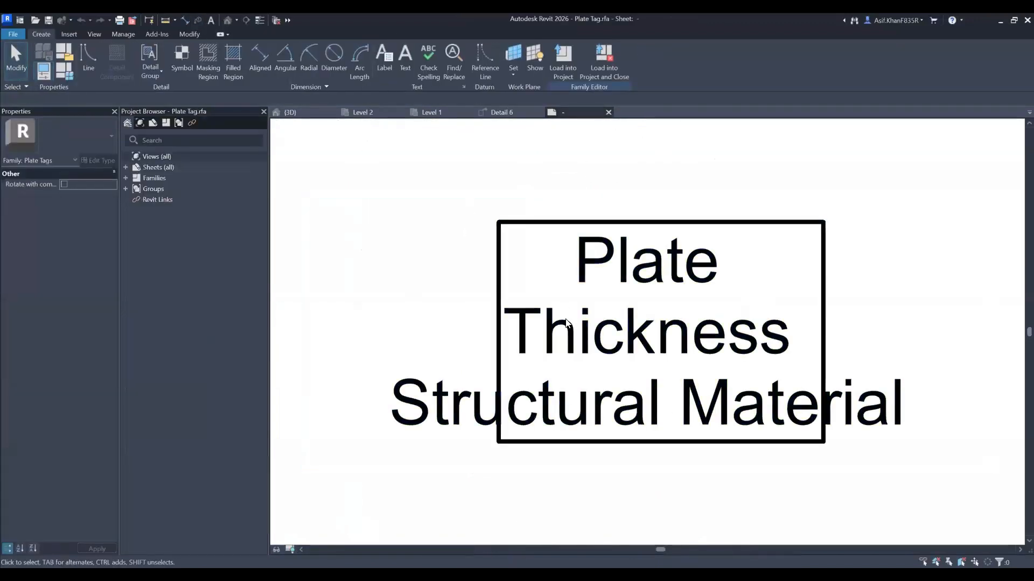
pyautogui.hotkey('ctrl', 'w')
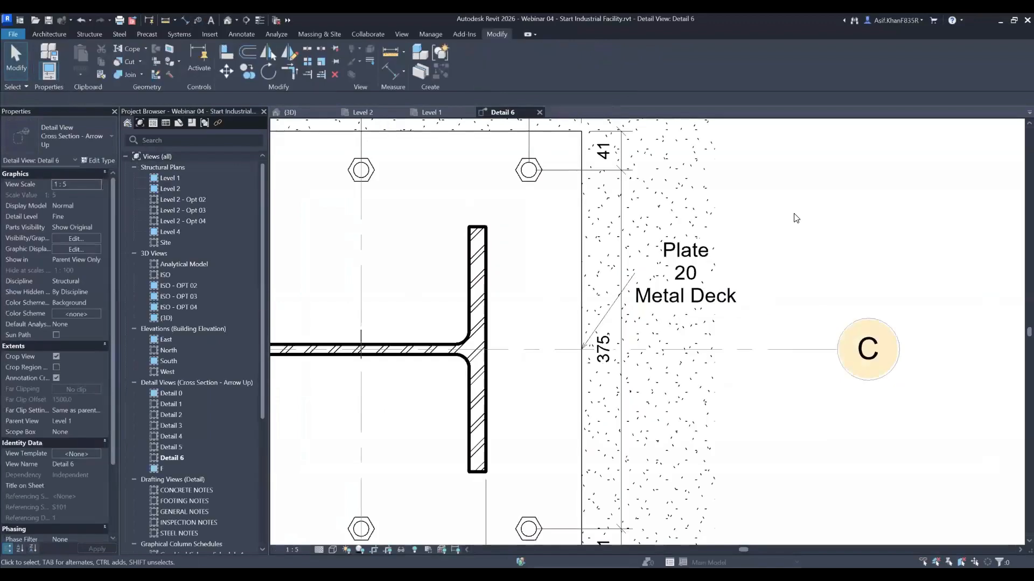
# - Tag the base plate's anchors by category, placing the holding down bolts tag above the upper dimension string near grid line 1
pyautogui.scroll(-3, 861, 294)
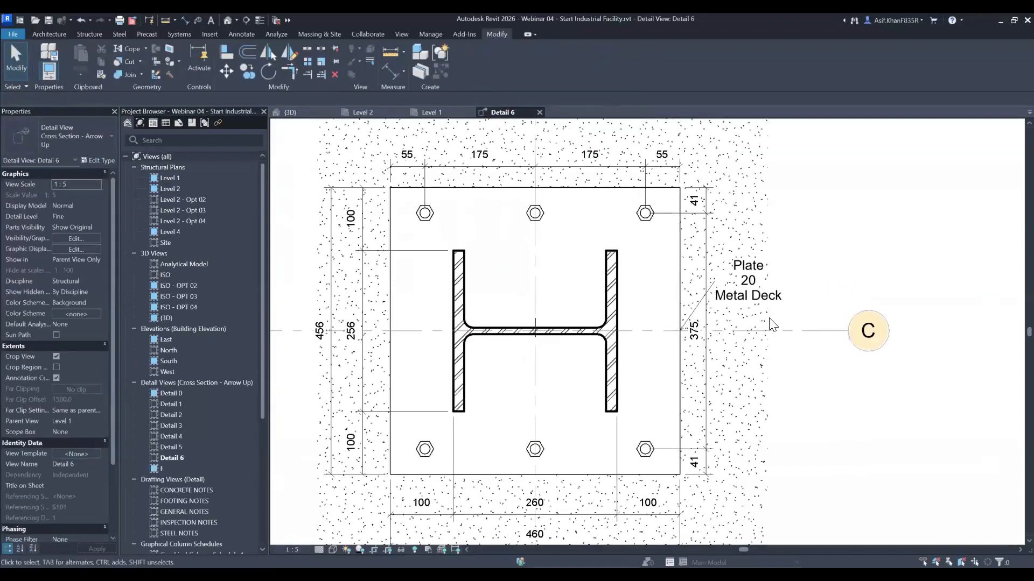
pyautogui.scroll(3, 533, 232)
pyautogui.moveTo(534, 232); pyautogui.dragTo(537, 350, button='middle')
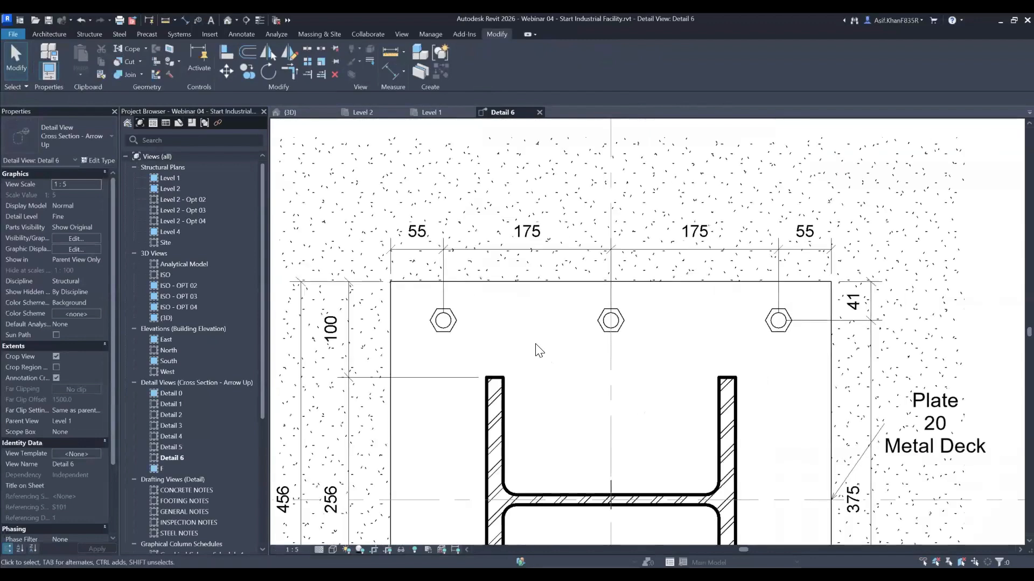
pyautogui.scroll(-3, 454, 319)
pyautogui.click(449, 320)
pyautogui.click(461, 231)
pyautogui.moveTo(500, 324); pyautogui.dragTo(485, 278, button='middle')
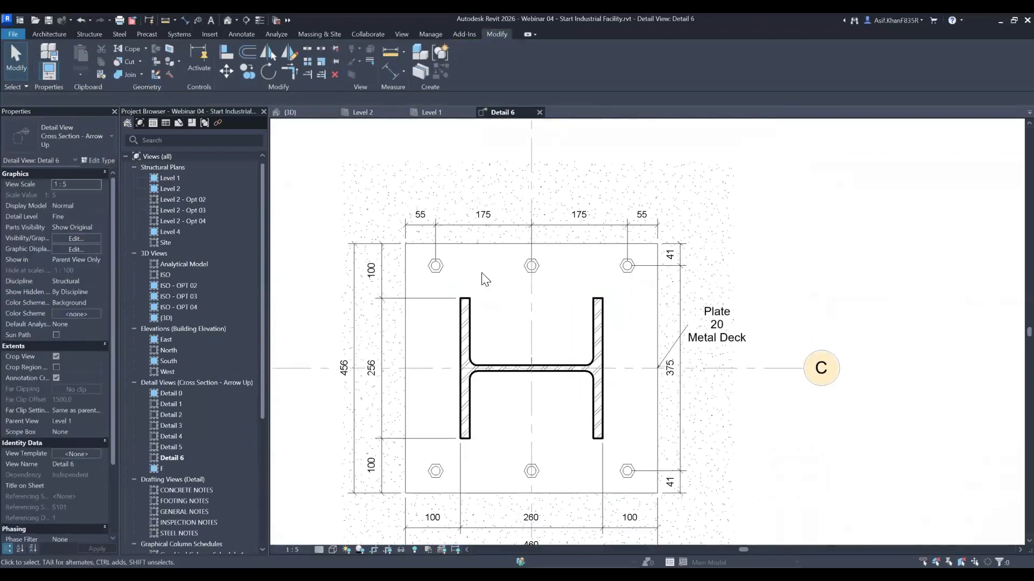
pyautogui.press('t')
pyautogui.press('g')
pyautogui.moveTo(480, 316); pyautogui.dragTo(499, 365, button='middle')
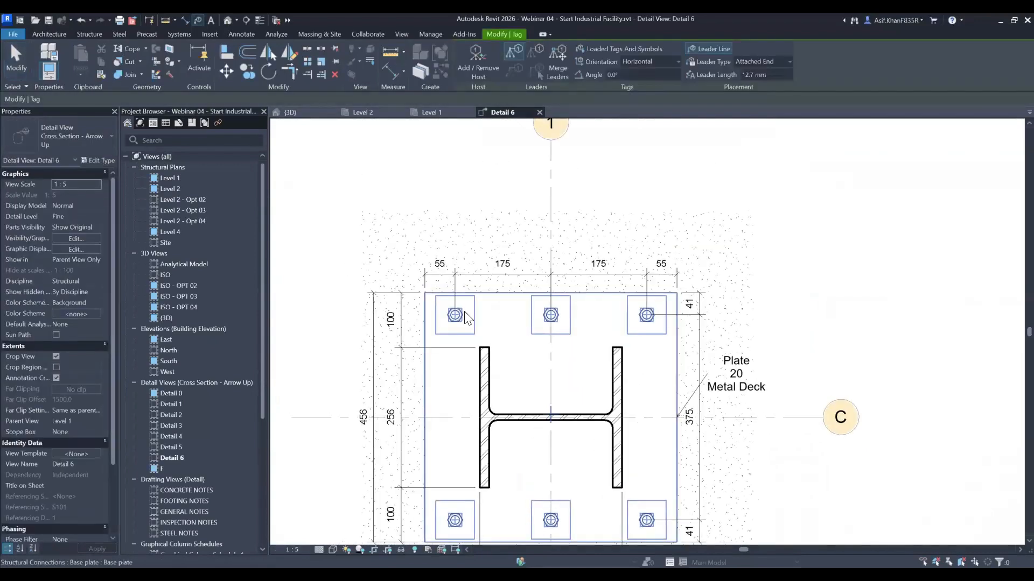
pyautogui.click(459, 323)
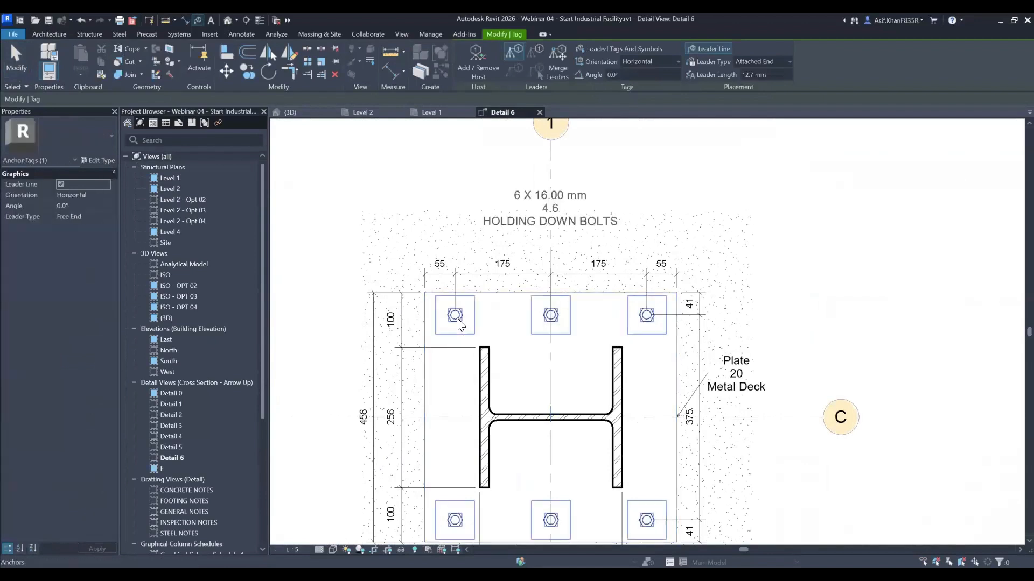
pyautogui.moveTo(551, 231); pyautogui.dragTo(513, 236)
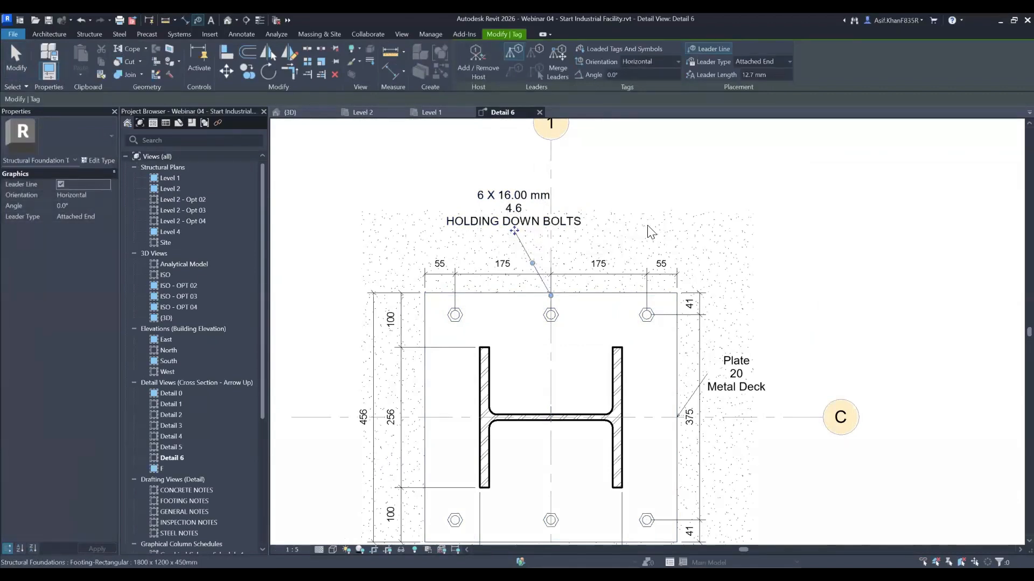
pyautogui.click(517, 210)
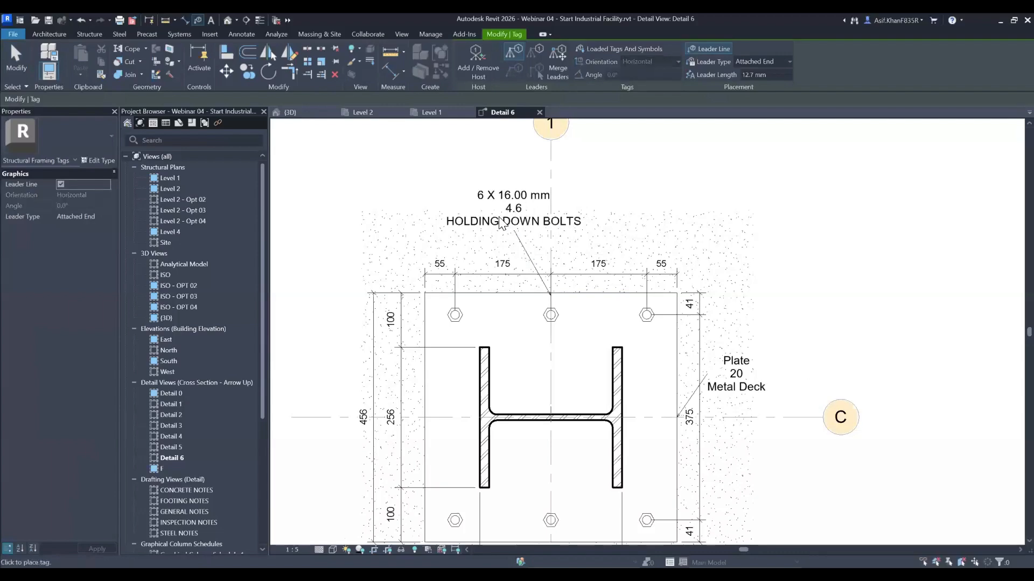
pyautogui.press('Escape')
# - Move the leader end of the holding down bolts tag onto the upper middle anchor
pyautogui.click(504, 220)
pyautogui.scroll(3, 550, 297)
pyautogui.moveTo(547, 322); pyautogui.dragTo(543, 321)
pyautogui.scroll(-2, 544, 322)
pyautogui.click(678, 210)
pyautogui.scroll(-1, 685, 216)
pyautogui.moveTo(687, 219); pyautogui.dragTo(662, 199, button='middle')
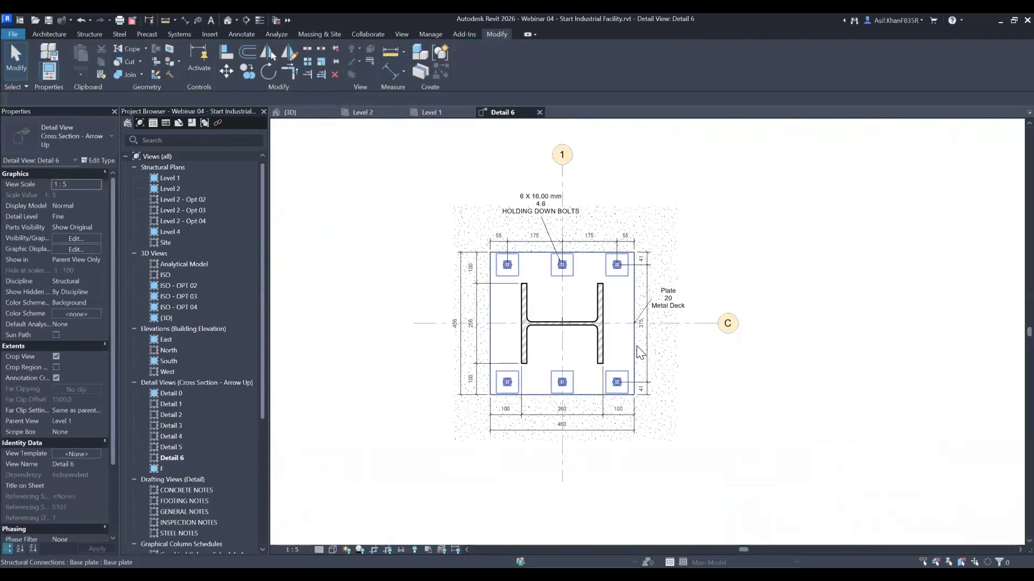
# - Set Projection 1 to 75 in the base plate connection type's parameters with all projections equal, and apply it
pyautogui.click(633, 369)
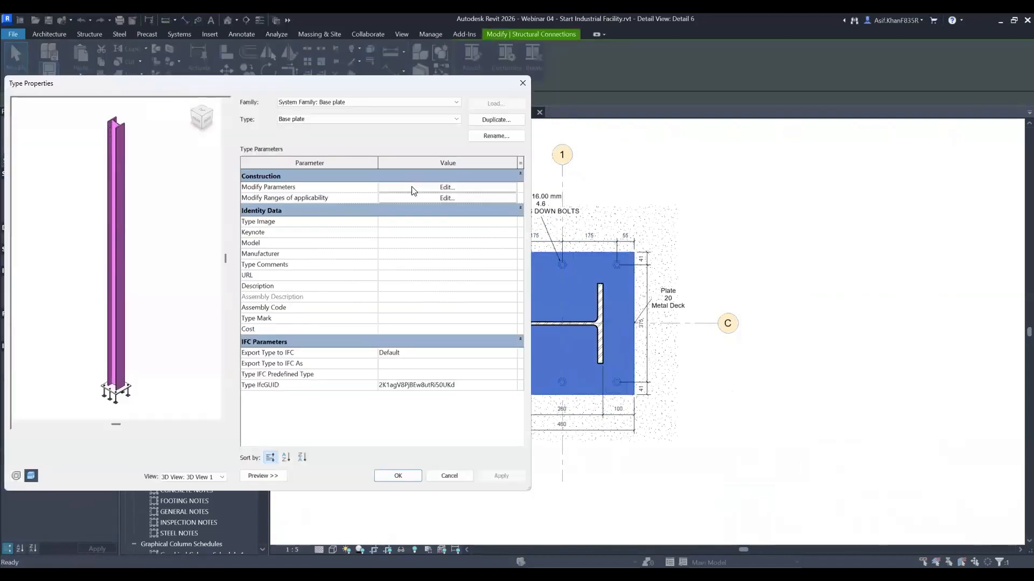
pyautogui.click(413, 189)
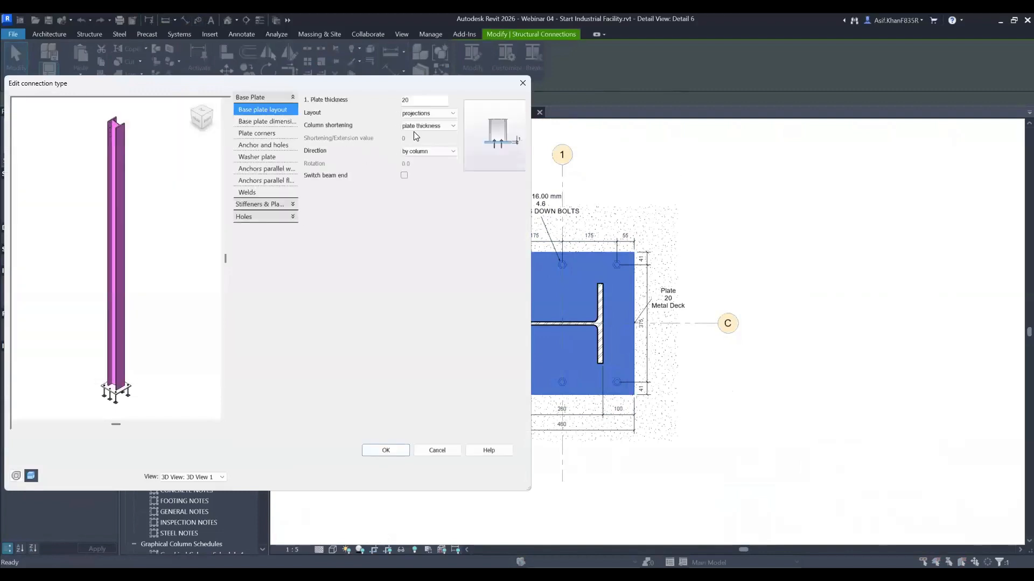
pyautogui.click(257, 122)
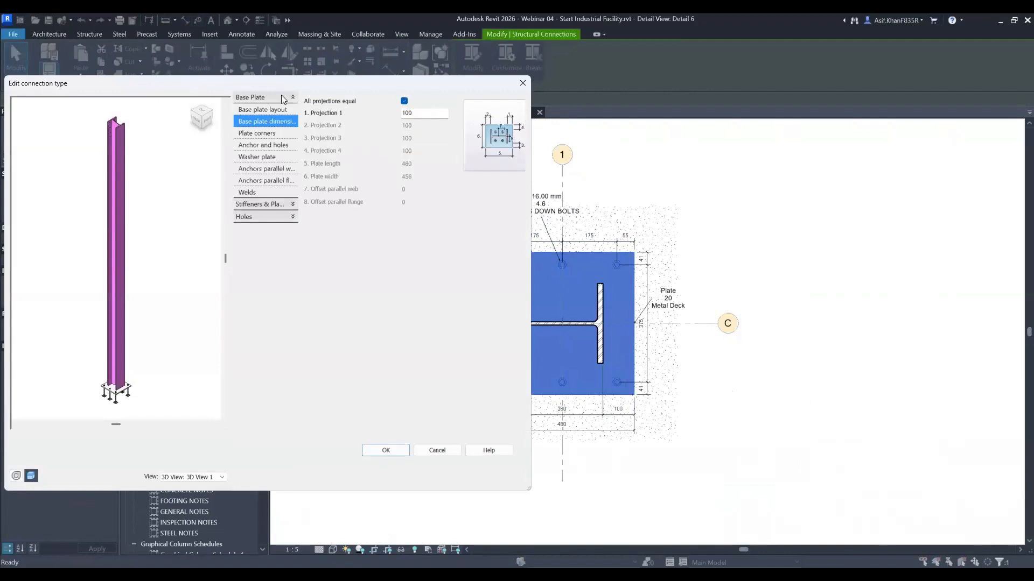
pyautogui.moveTo(281, 95); pyautogui.dragTo(338, 167)
pyautogui.moveTo(267, 125); pyautogui.dragTo(207, 125)
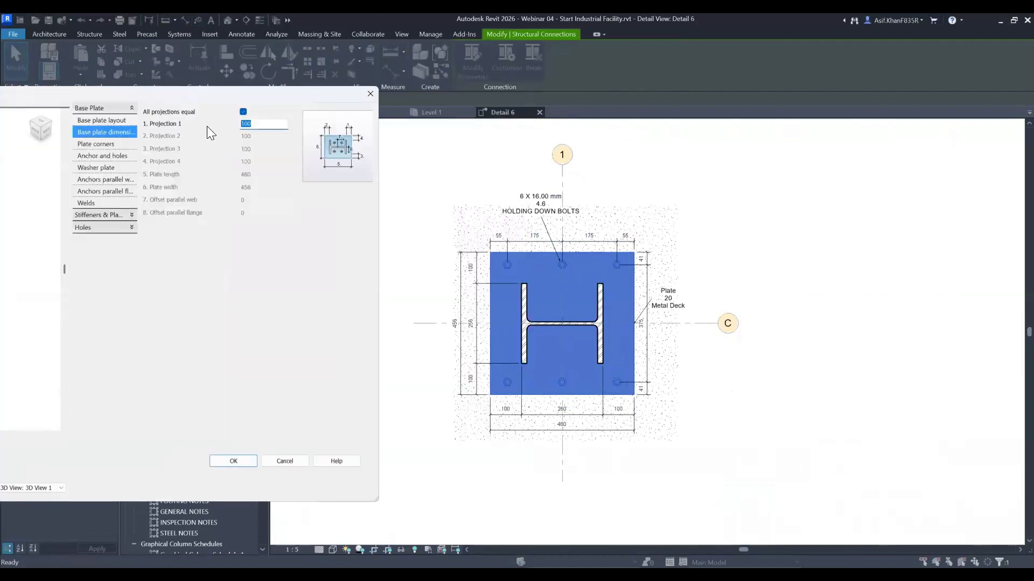
pyautogui.write('75')
pyautogui.press('Return')
pyautogui.press('Return')
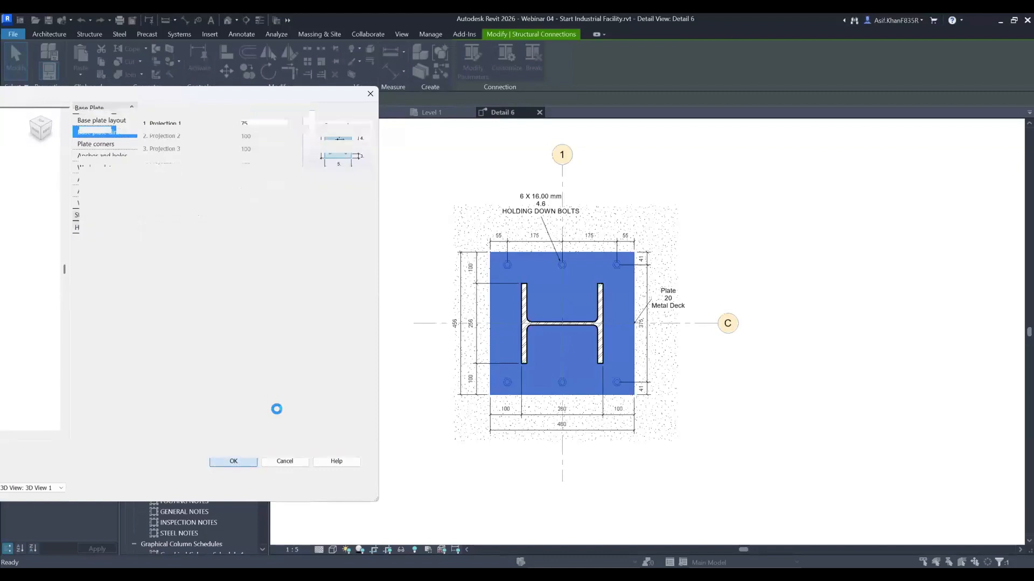
pyautogui.click(346, 487)
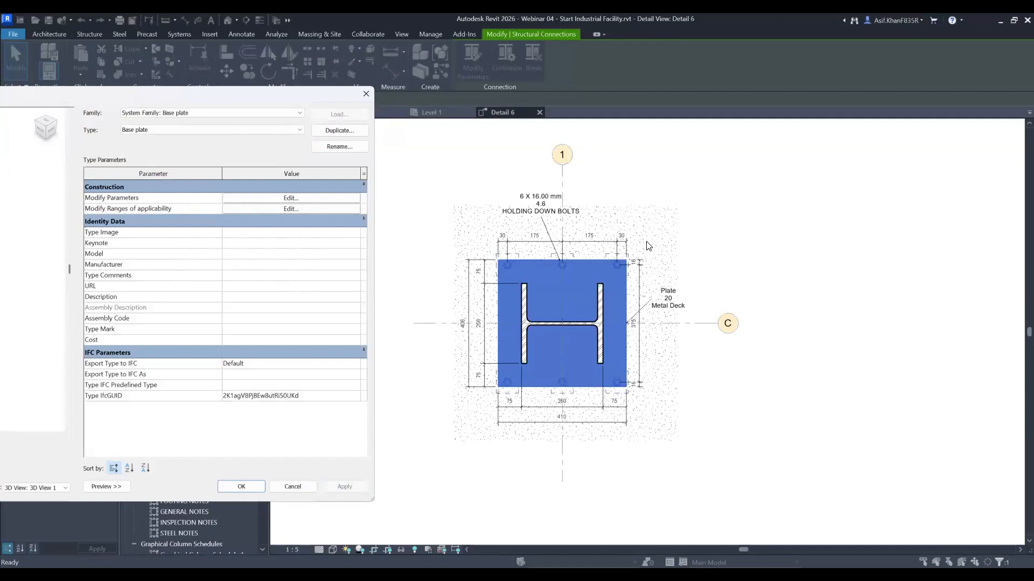
# - Set the plate thickness to 25 in the base plate connection type's parameters and apply it
pyautogui.click(276, 198)
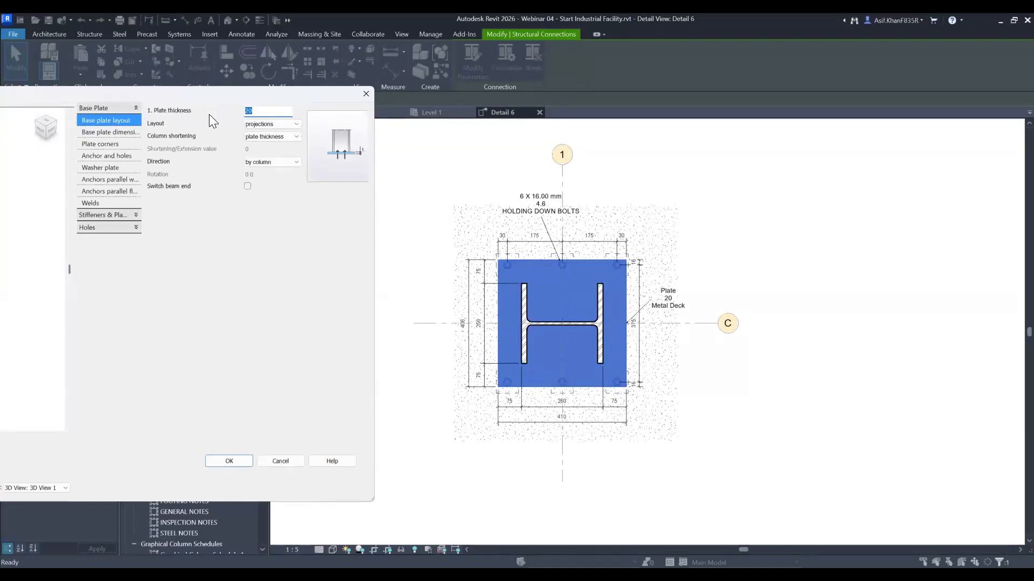
pyautogui.write('25')
pyautogui.click(235, 461)
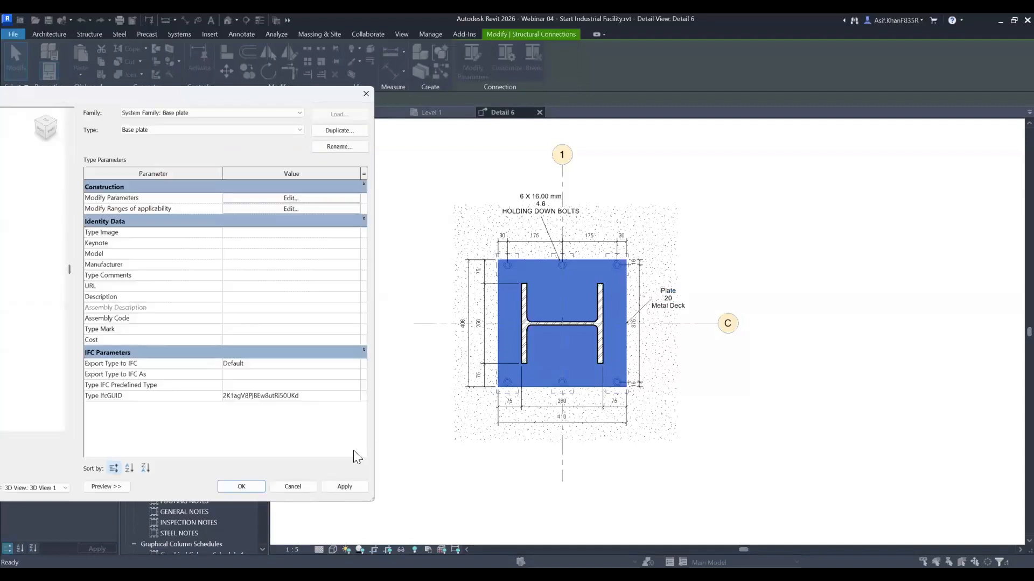
pyautogui.click(344, 486)
pyautogui.click(258, 487)
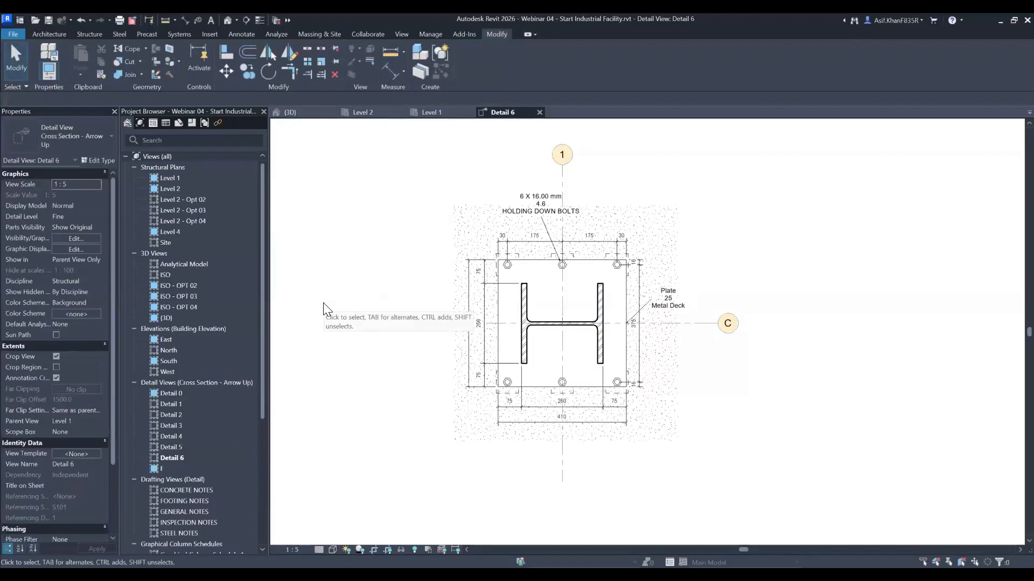
# - Set the intermediate distance of the anchors parallel to the web to 350 in the base plate connection type, and apply it
pyautogui.click(543, 287)
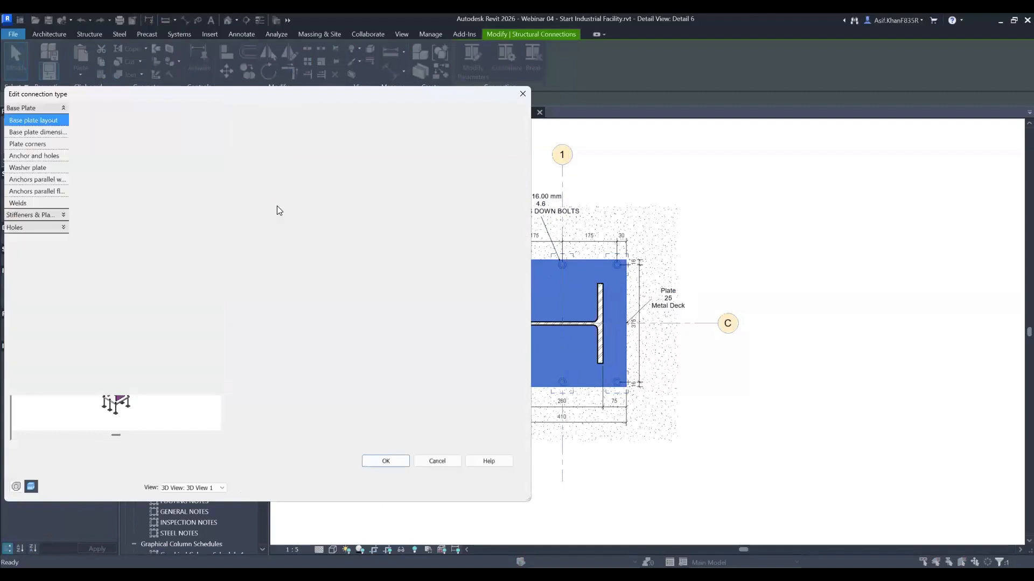
pyautogui.click(261, 180)
pyautogui.doubleClick(421, 125)
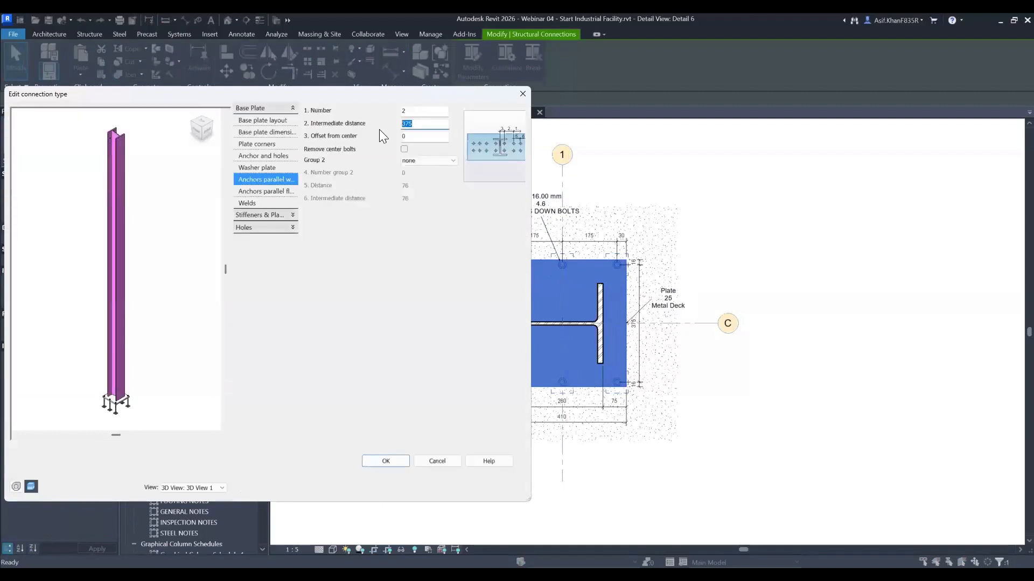
pyautogui.write('356')
pyautogui.click(266, 194)
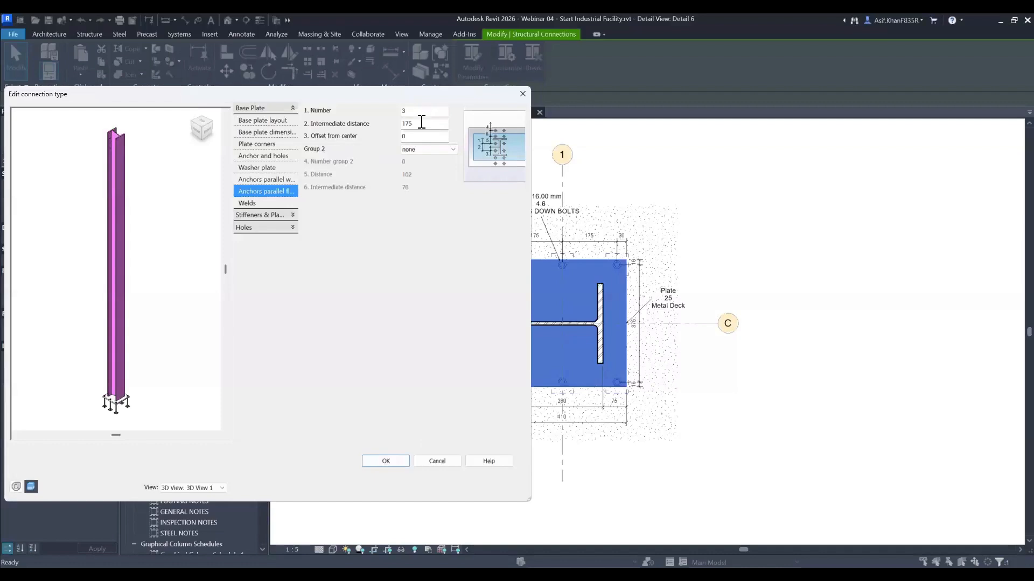
pyautogui.click(376, 462)
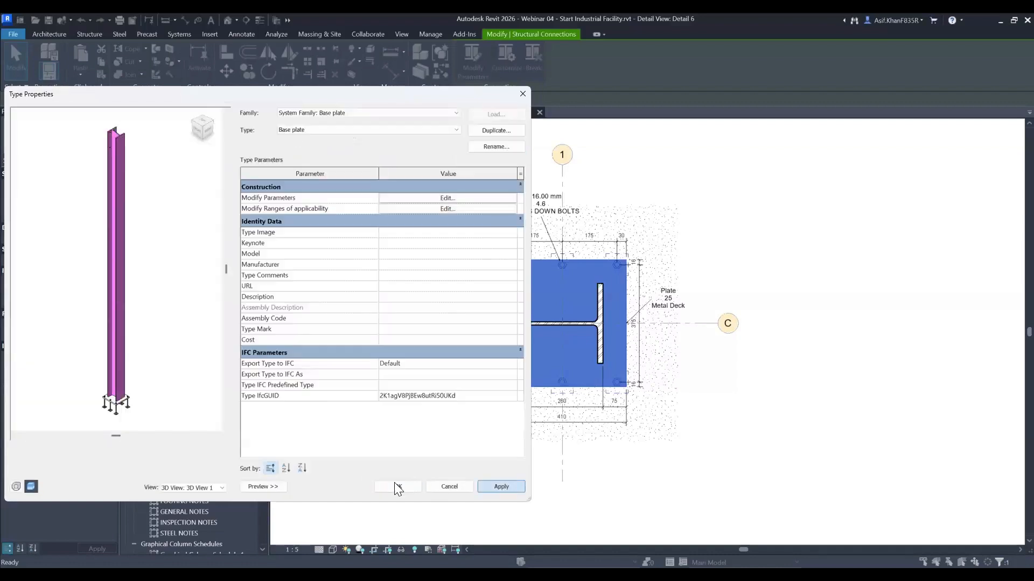
pyautogui.click(398, 487)
pyautogui.click(746, 205)
pyautogui.scroll(3, 631, 284)
pyautogui.moveTo(631, 282); pyautogui.dragTo(620, 213, button='middle')
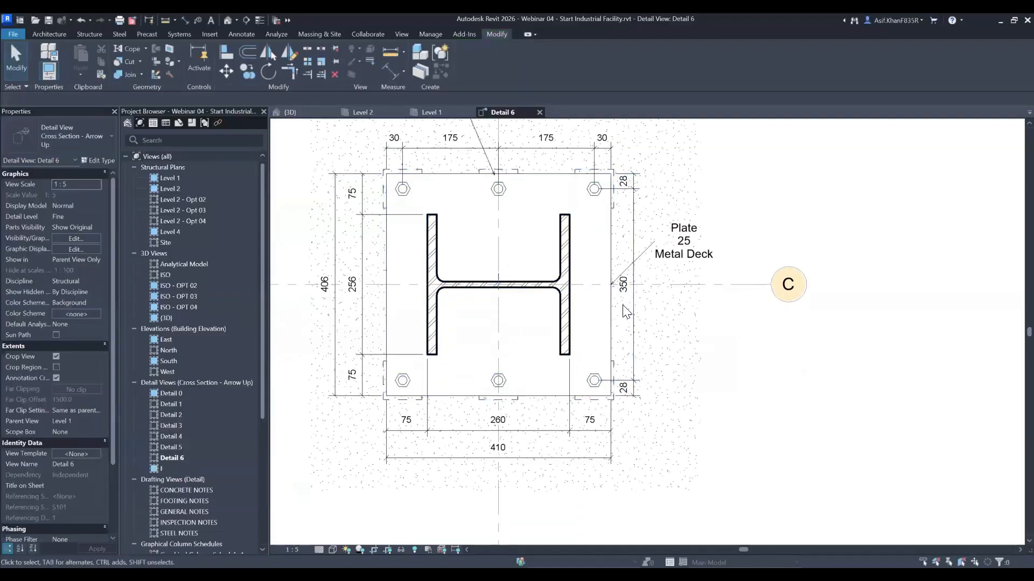
pyautogui.moveTo(463, 135); pyautogui.dragTo(505, 163, button='middle')
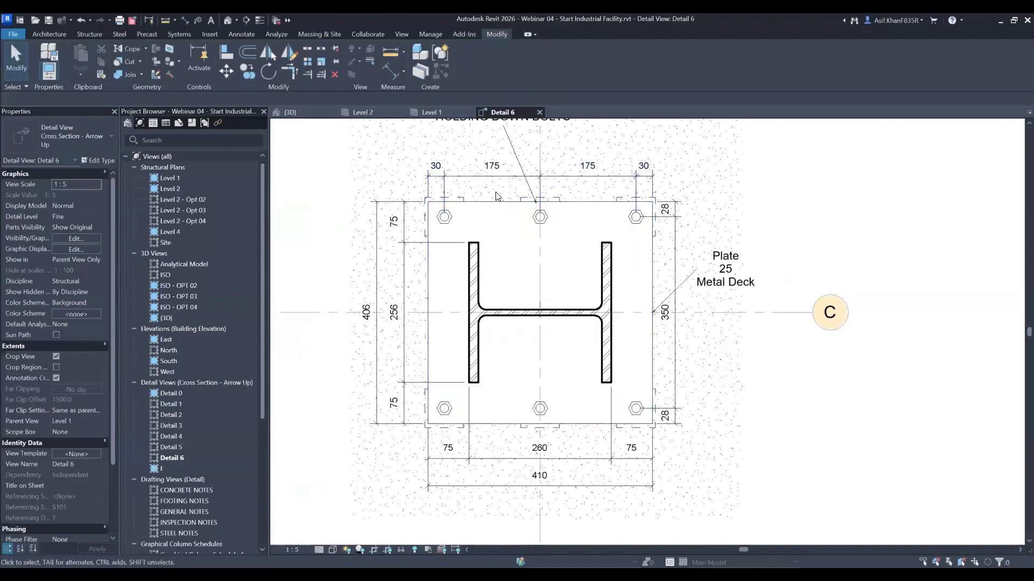
pyautogui.scroll(-2, 529, 217)
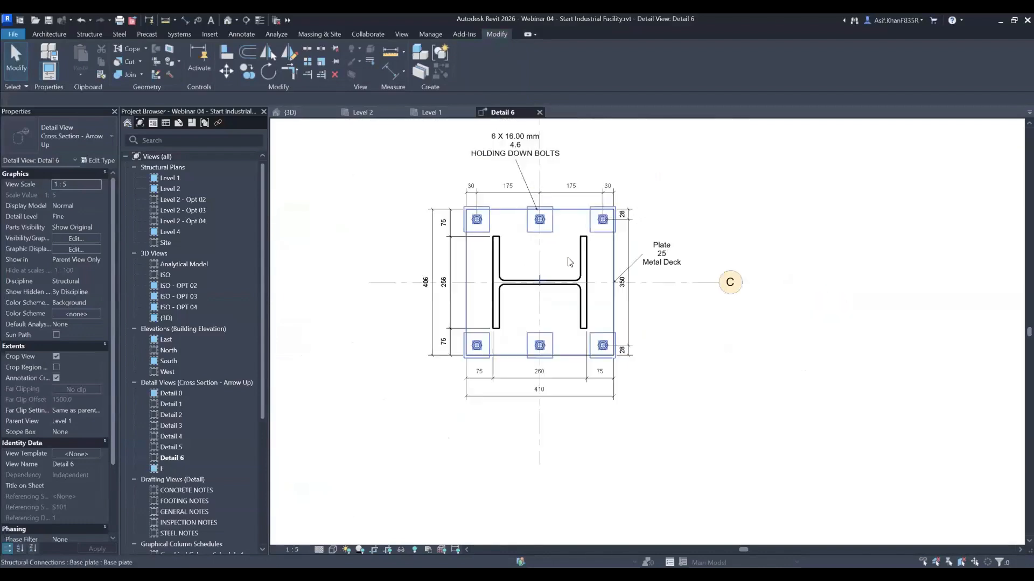
# - Open the Detail 5 gusset plate view by way of the Level 2 plan and the Detail 1 section
pyautogui.doubleClick(168, 190)
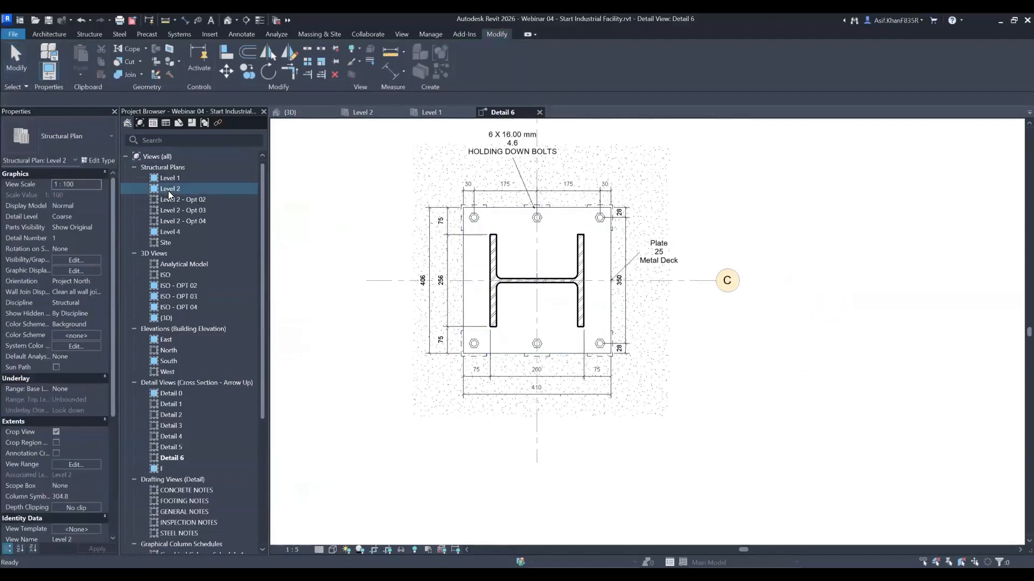
pyautogui.scroll(-3, 525, 275)
pyautogui.scroll(4, 525, 275)
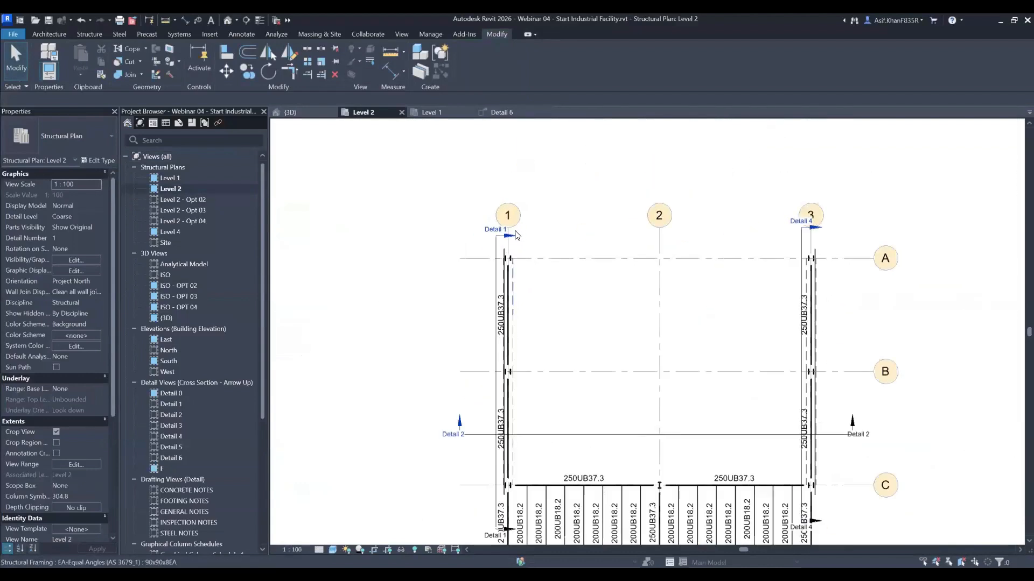
pyautogui.doubleClick(504, 225)
pyautogui.scroll(6, 538, 344)
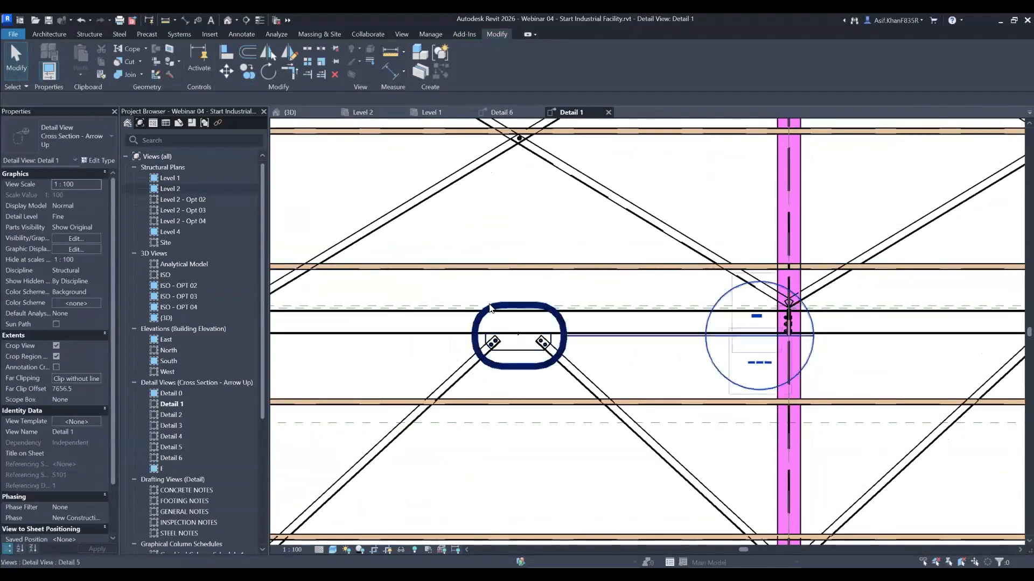
pyautogui.doubleClick(724, 374)
pyautogui.scroll(-3, 609, 364)
pyautogui.scroll(3, 573, 417)
# - Dimension the gusset plate's overall width between its two vertical edges, placing the aligned dimension above the beam flange
pyautogui.press('d')
pyautogui.press('i')
pyautogui.scroll(2, 508, 321)
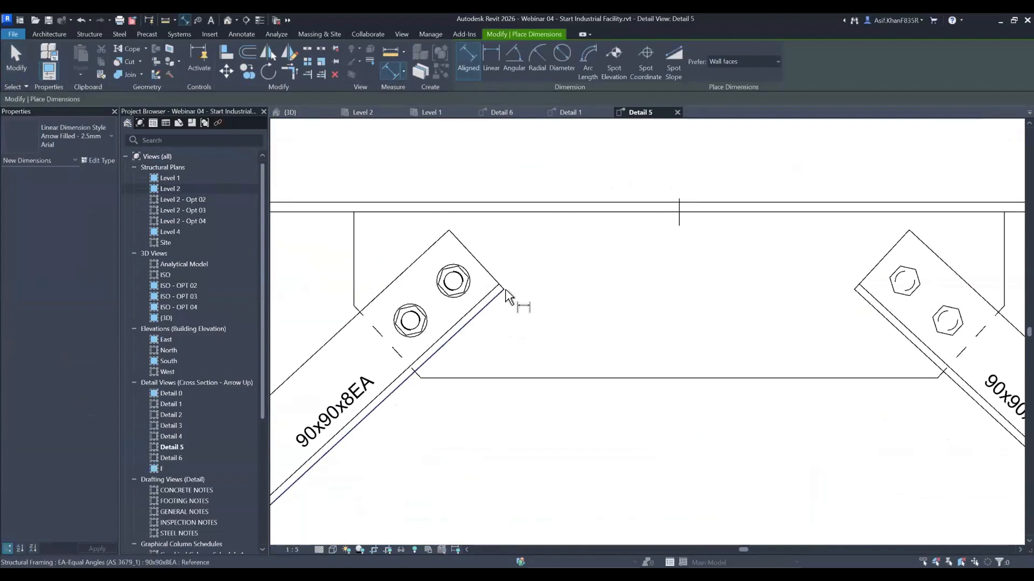
pyautogui.click(353, 238)
pyautogui.scroll(-2, 700, 242)
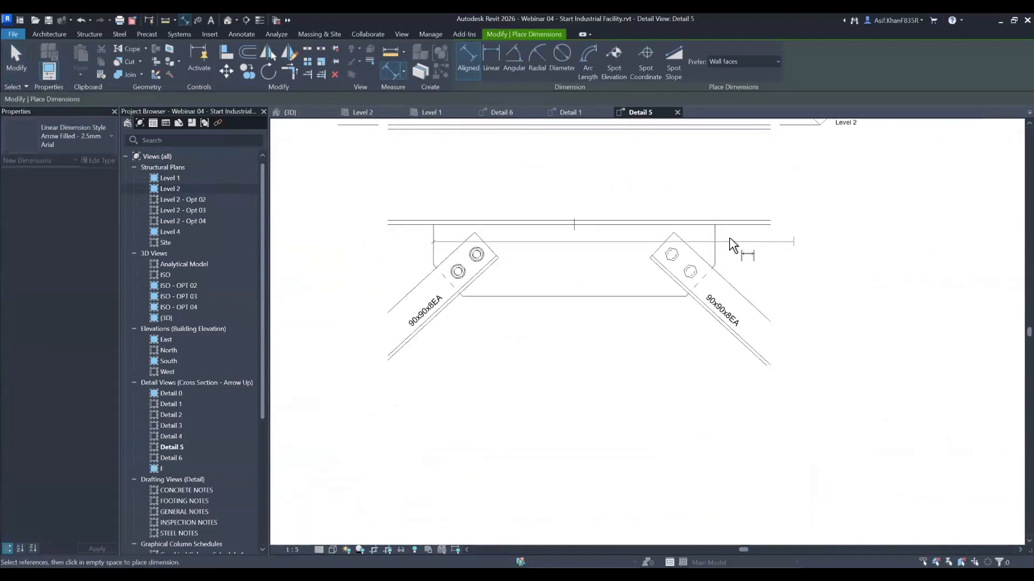
pyautogui.click(716, 246)
pyautogui.click(717, 202)
# - Dimension the gusset plate's lower edge between its two lower corners, placing the dimension below the plate
pyautogui.scroll(2, 513, 263)
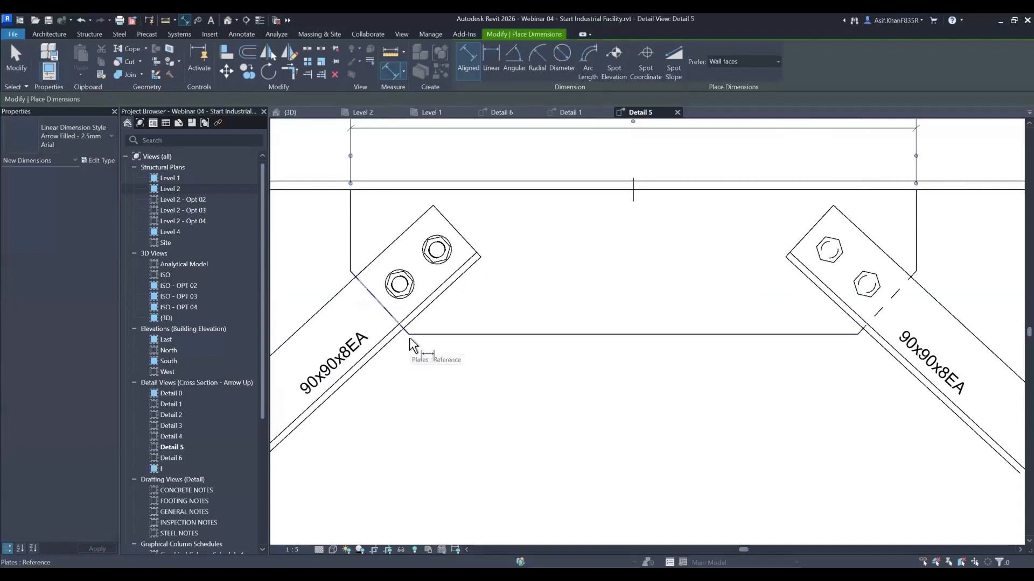
pyautogui.click(410, 338)
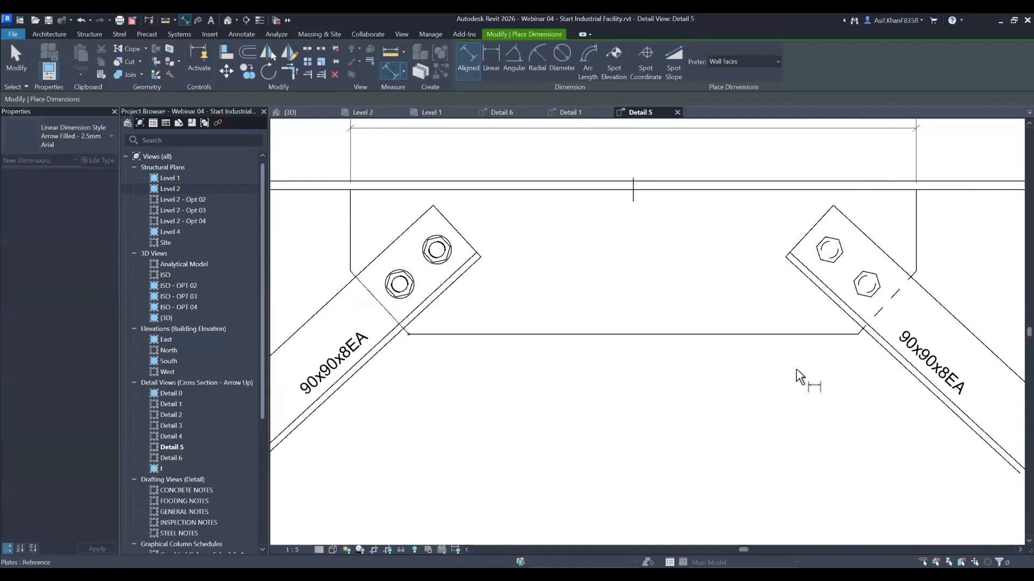
pyautogui.click(853, 343)
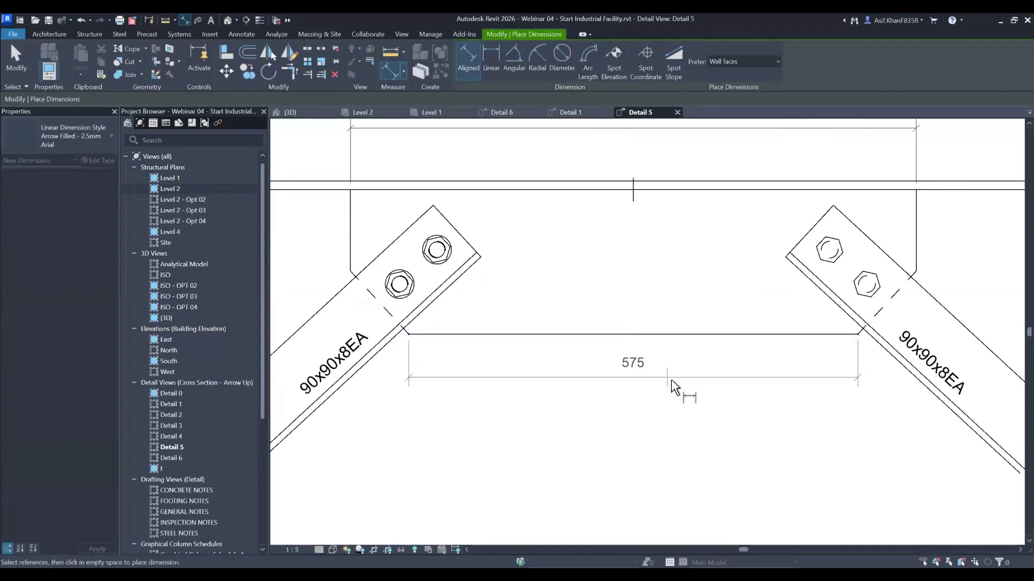
pyautogui.click(669, 383)
# - End the dimension command and set the Detail 5 view's visual style to Wireframe
pyautogui.moveTo(489, 268); pyautogui.dragTo(504, 279, button='middle')
pyautogui.scroll(2, 503, 280)
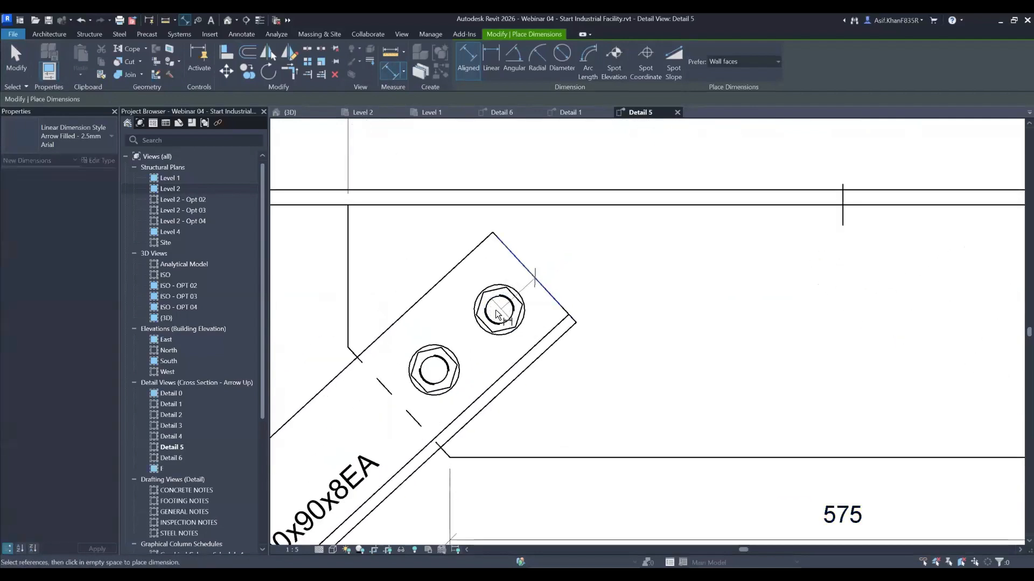
pyautogui.press('Escape')
pyautogui.press('Escape')
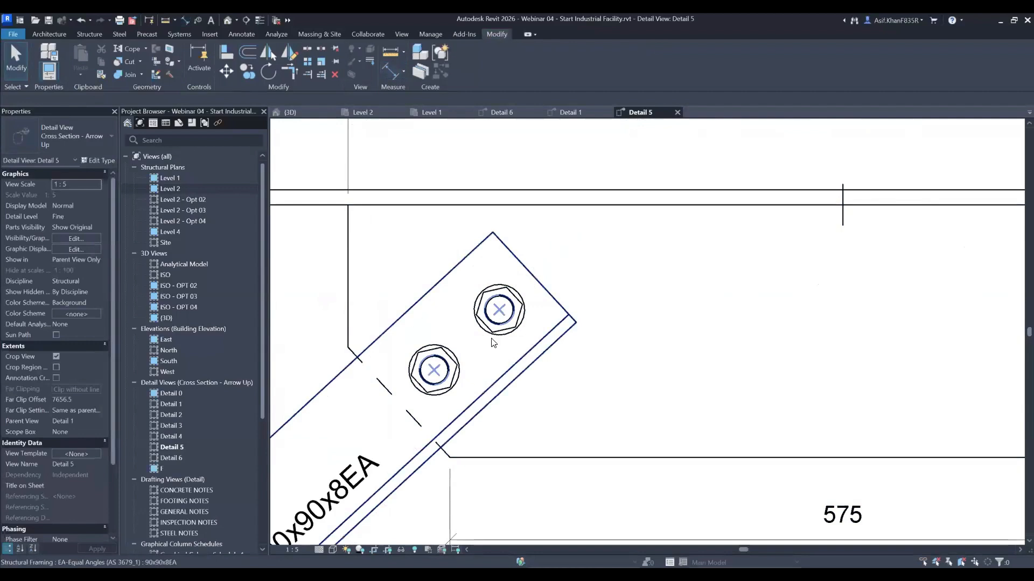
pyautogui.click(334, 549)
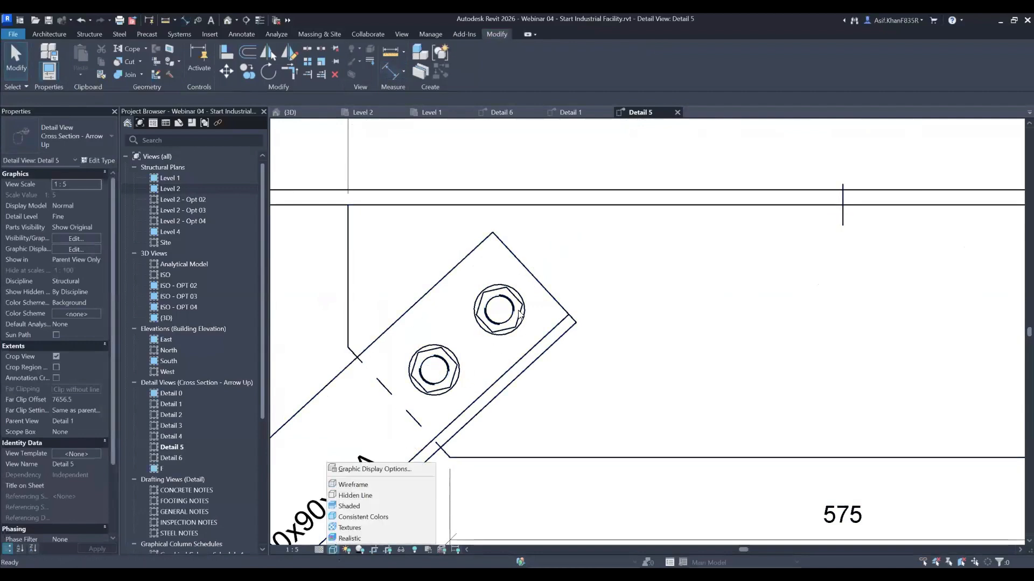
pyautogui.click(365, 485)
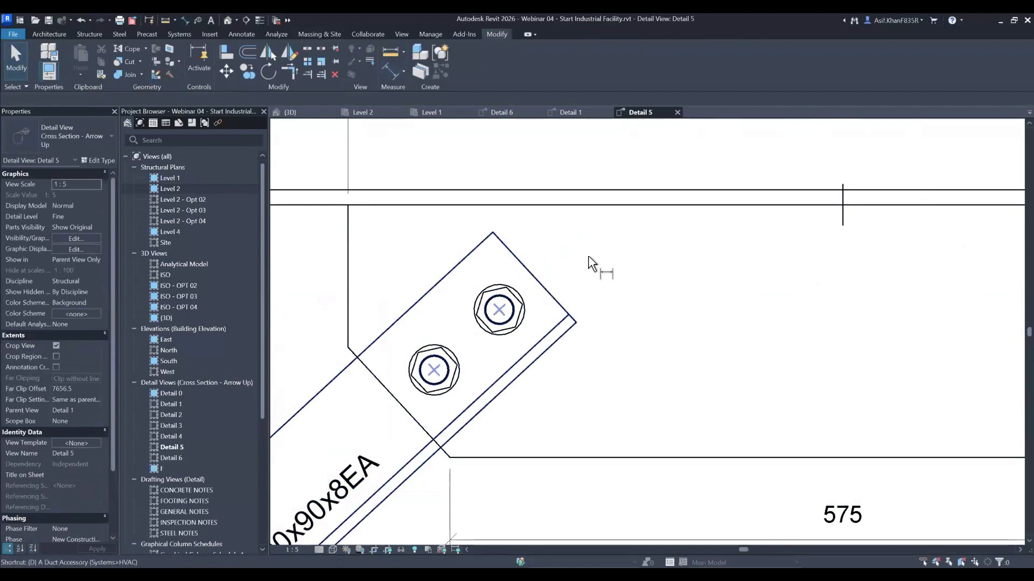
# - Dimension the 90x90x8EA brace's end distance and bolt spacing in one aligned string beside the gusset plate's 104-side bolts
pyautogui.press('d')
pyautogui.press('i')
pyautogui.click(498, 309)
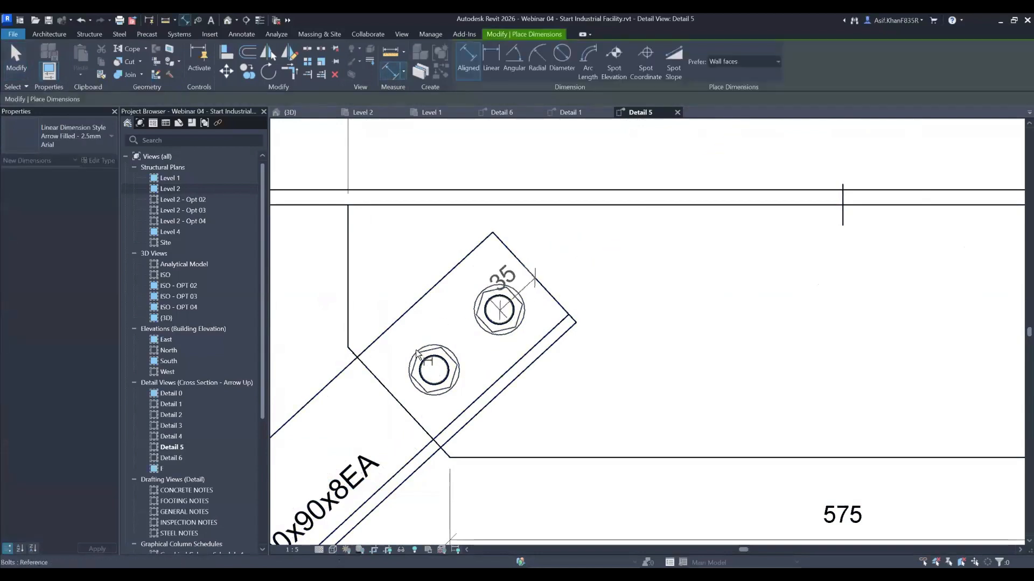
pyautogui.click(428, 361)
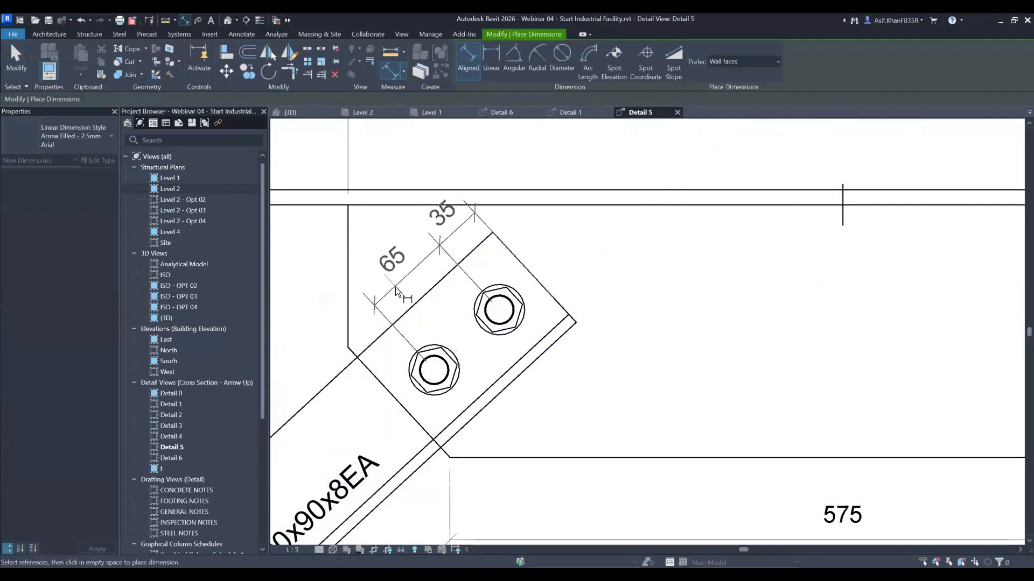
pyautogui.click(396, 284)
pyautogui.scroll(-4, 411, 266)
pyautogui.press('Escape')
pyautogui.press('Escape')
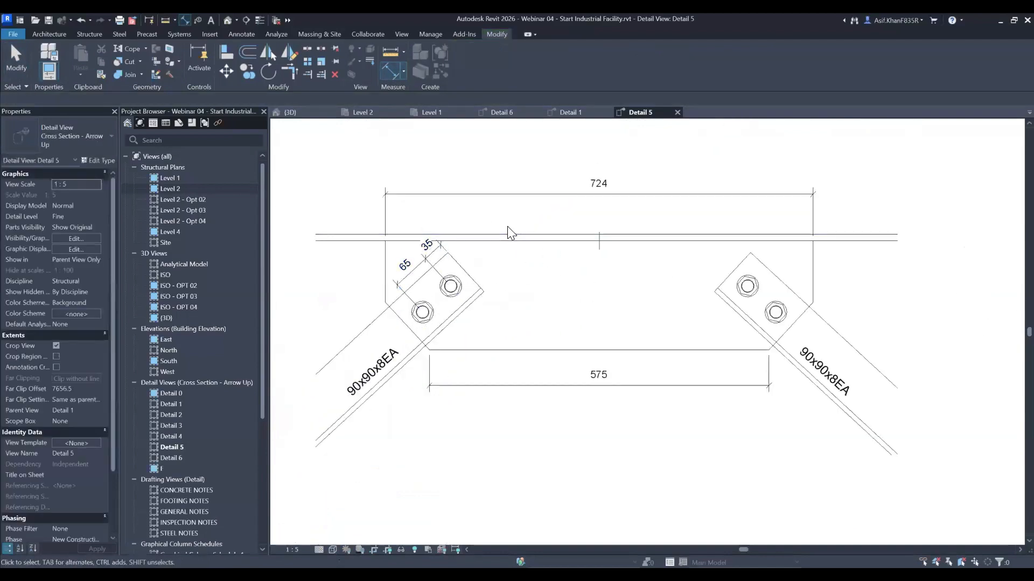
# - Dimension the height of the gusset plate's left vertical edge from the beam flange, placing the dimension outside the plate
pyautogui.moveTo(506, 291); pyautogui.dragTo(478, 288, button='middle')
pyautogui.scroll(-3, 478, 287)
pyautogui.moveTo(310, 283); pyautogui.dragTo(316, 300, button='middle')
pyautogui.scroll(4, 301, 285)
pyautogui.moveTo(458, 320); pyautogui.dragTo(449, 329, button='middle')
pyautogui.press('d')
pyautogui.press('i')
pyautogui.click(482, 341)
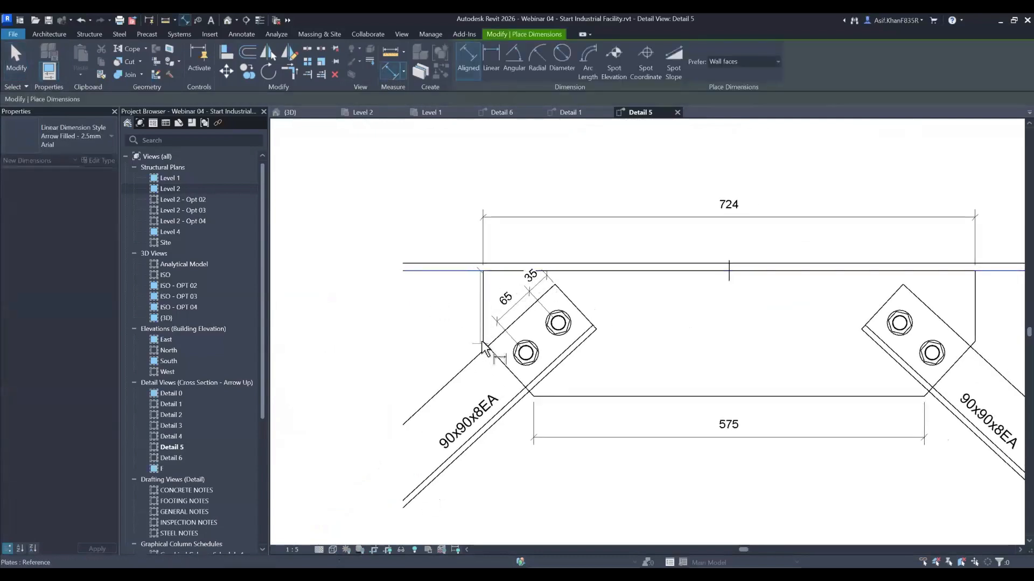
pyautogui.click(451, 300)
pyautogui.scroll(-4, 455, 301)
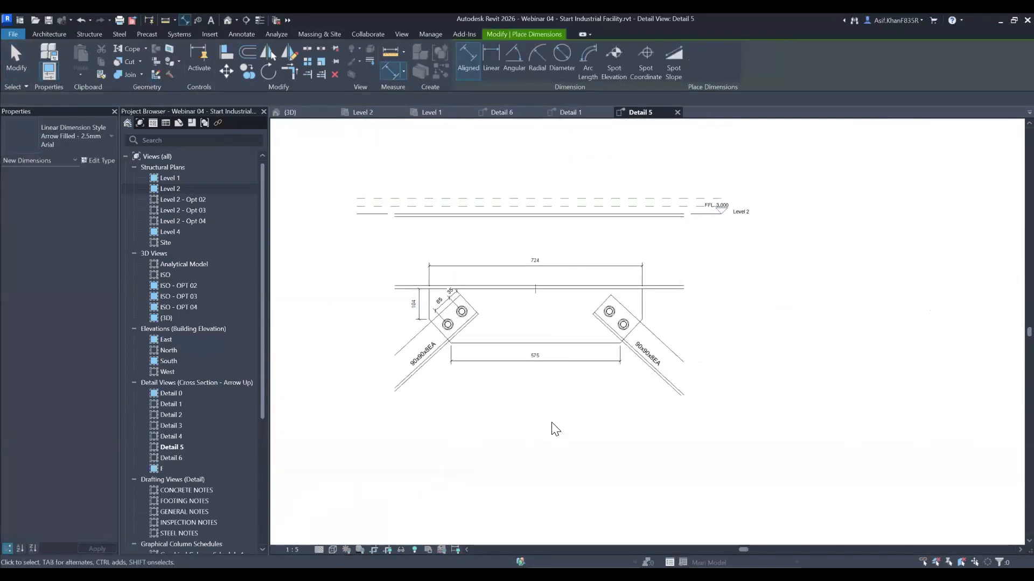
pyautogui.press('Escape')
pyautogui.press('Escape')
# - Tag the gusset plate by category with a leader attached to its right vertical edge
pyautogui.scroll(3, 578, 412)
pyautogui.moveTo(579, 412); pyautogui.dragTo(555, 414, button='middle')
pyautogui.press('t')
pyautogui.press('g')
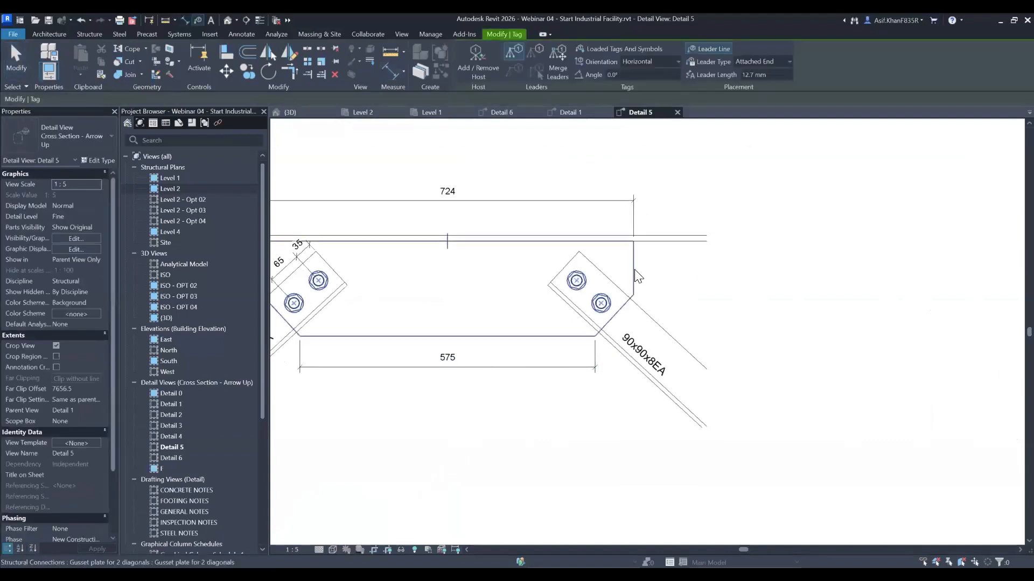
pyautogui.click(635, 271)
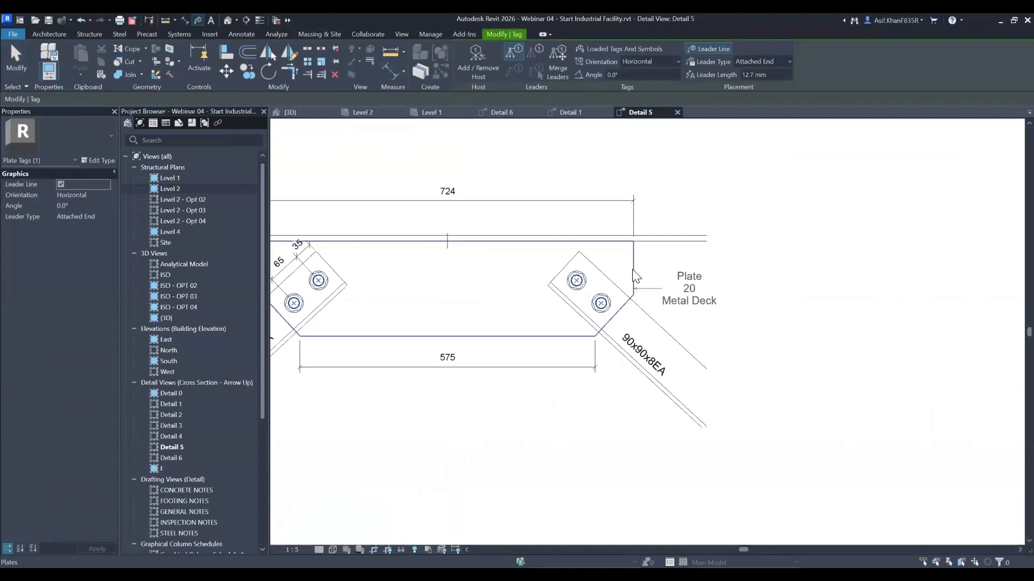
pyautogui.scroll(-1, 768, 280)
pyautogui.moveTo(782, 291); pyautogui.dragTo(789, 292, button='middle')
pyautogui.press('Escape')
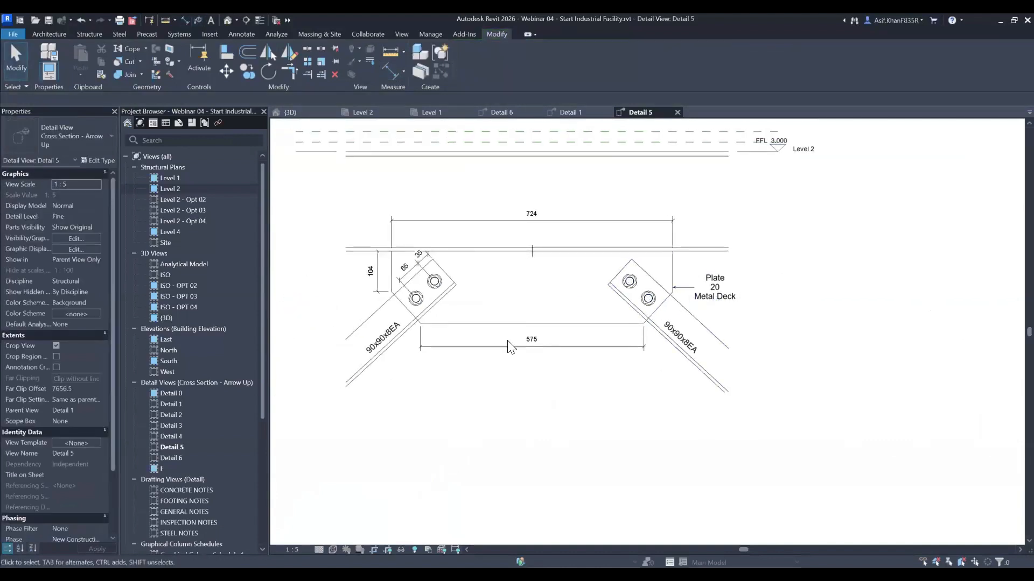
# - Set the plate thickness to 16 in the parameters of the Gusset plate for 2 diagonals connection type, and apply it
pyautogui.click(533, 326)
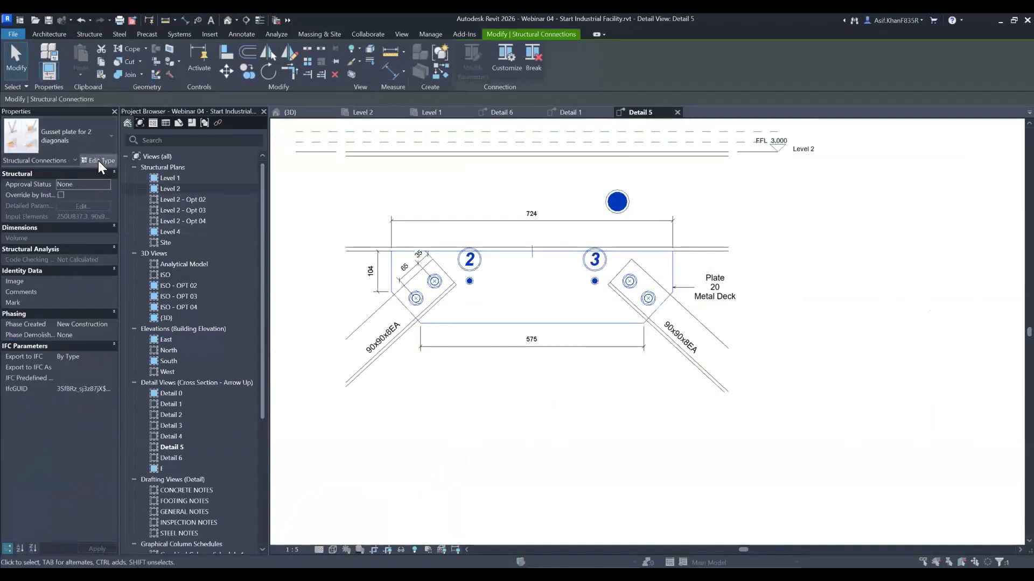
pyautogui.click(98, 161)
pyautogui.moveTo(234, 97); pyautogui.dragTo(89, 93)
pyautogui.click(302, 195)
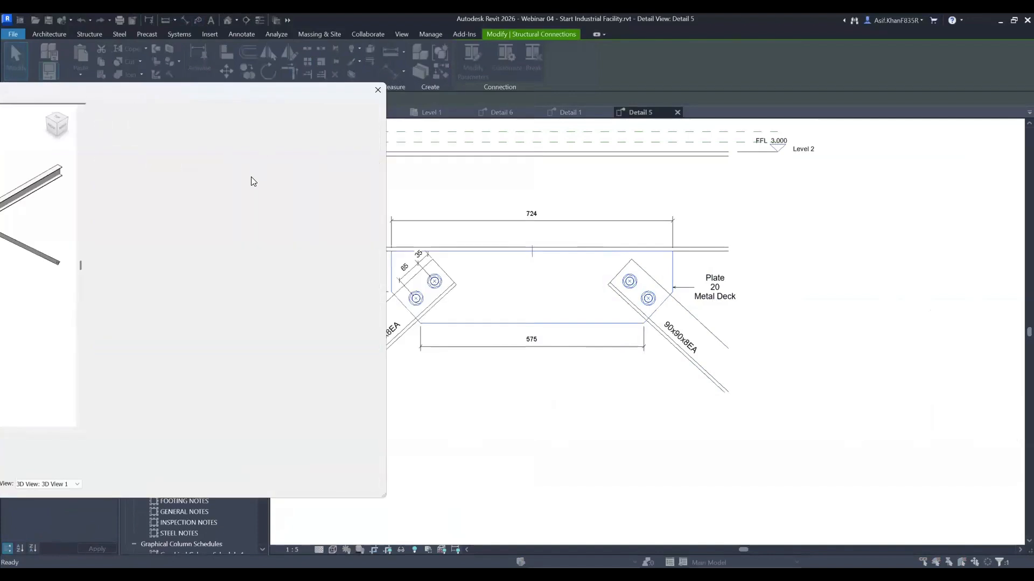
pyautogui.moveTo(284, 108); pyautogui.dragTo(236, 110)
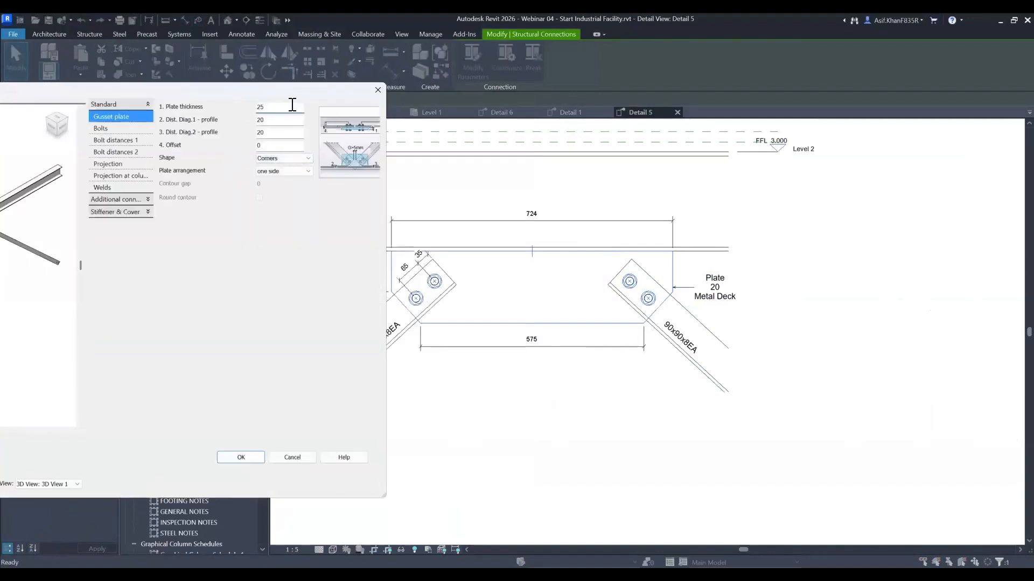
pyautogui.write('16')
pyautogui.click(255, 457)
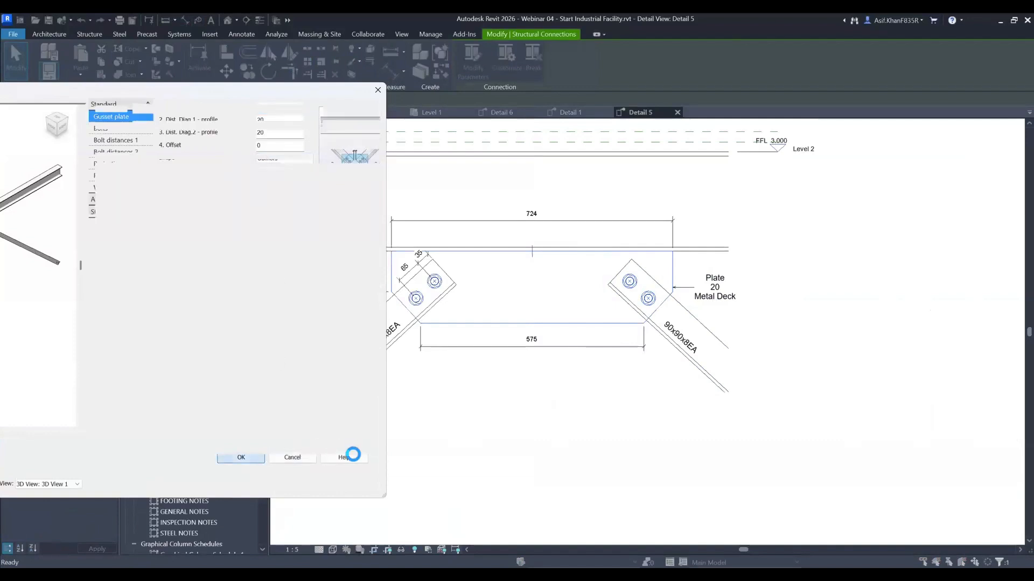
pyautogui.click(349, 480)
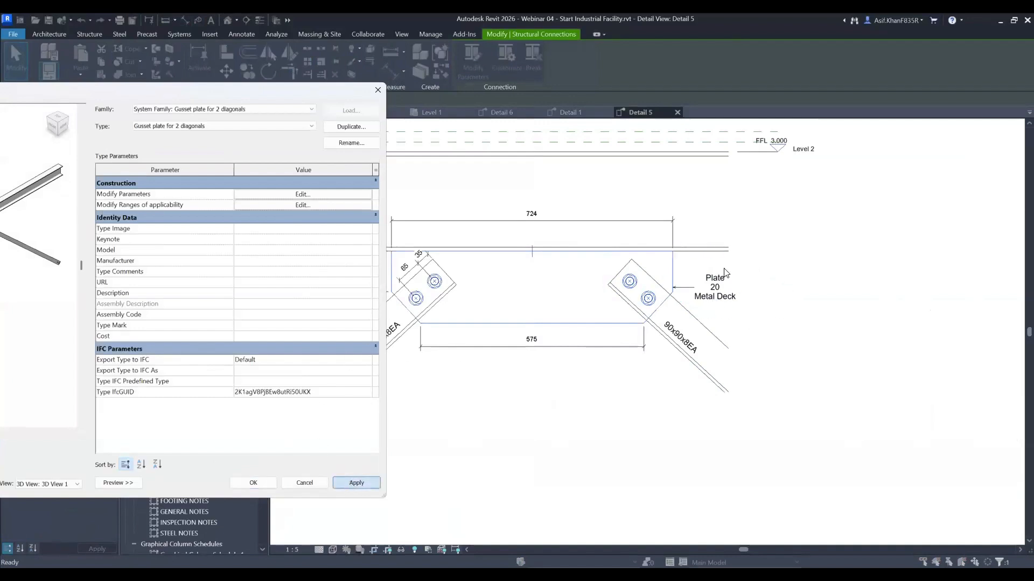
# - Review the plate parameters of the Gusset plate for 2 diagonals type, close its type properties, and deselect the connection
pyautogui.click(275, 194)
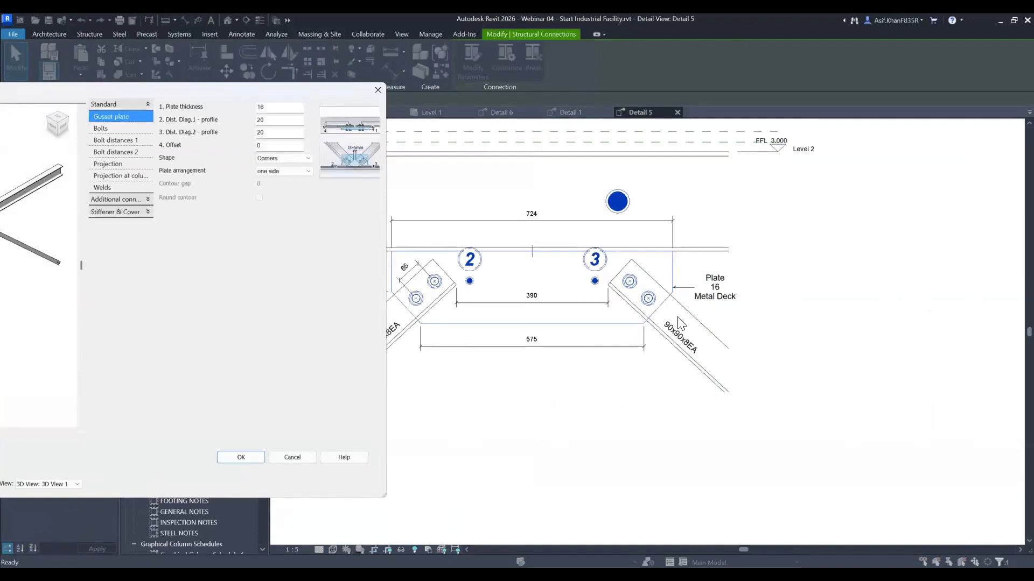
pyautogui.click(382, 90)
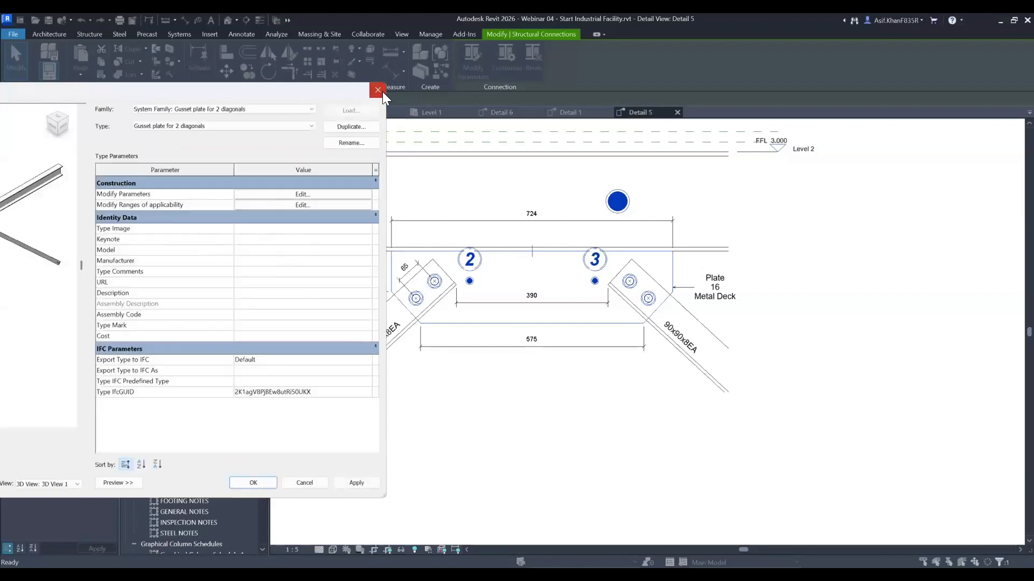
pyautogui.click(381, 90)
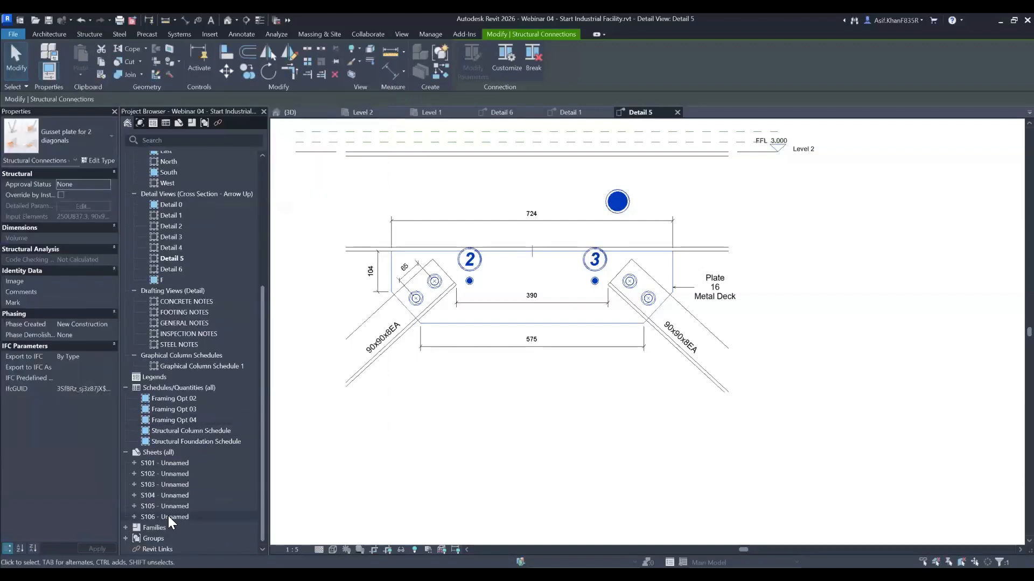
pyautogui.scroll(-3, 512, 399)
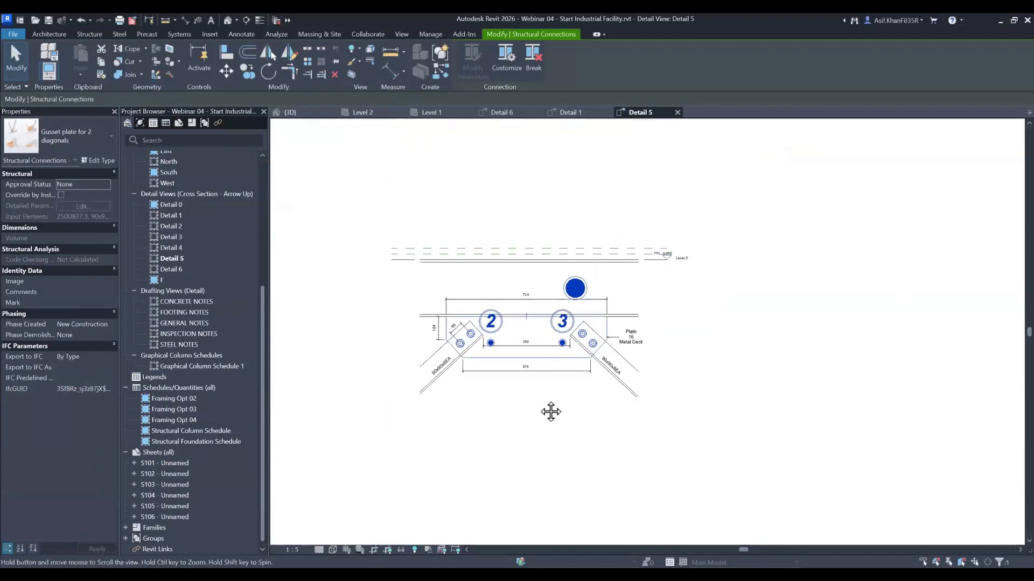
pyautogui.scroll(1, 541, 301)
pyautogui.click(533, 196)
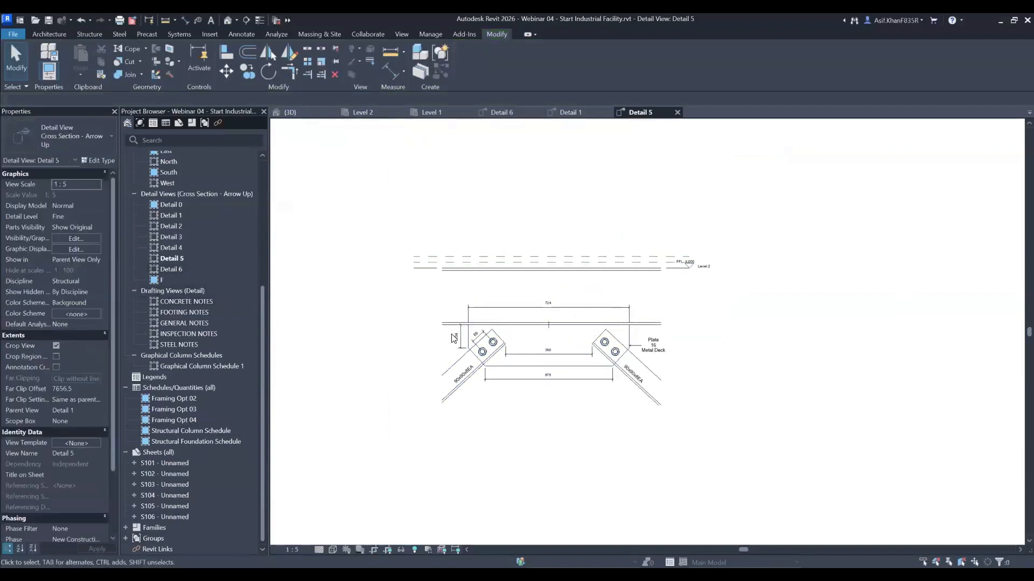
# - Open Detail 5 from the detail views in the project browser
pyautogui.click(167, 259)
pyautogui.doubleClick(166, 260)
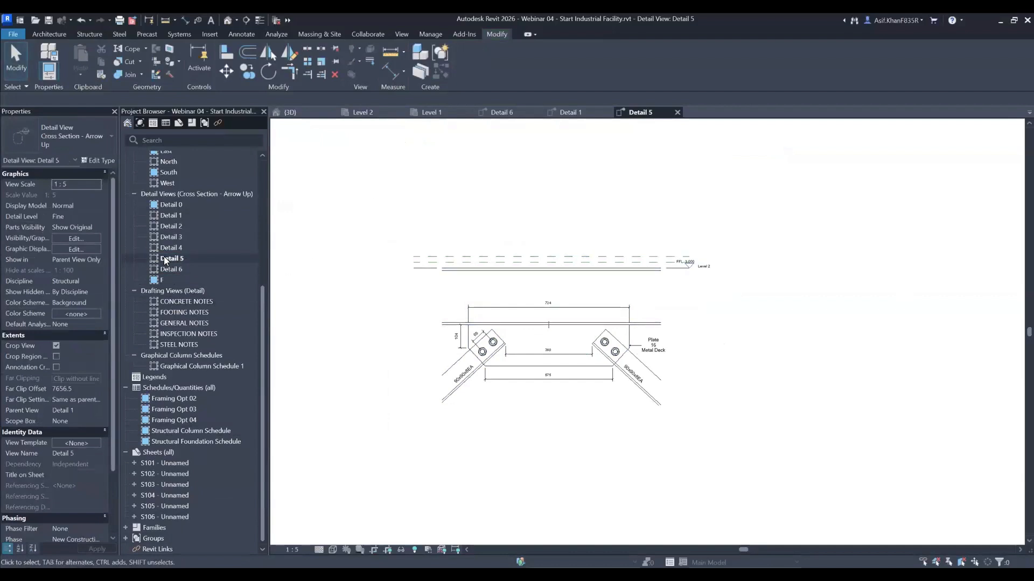